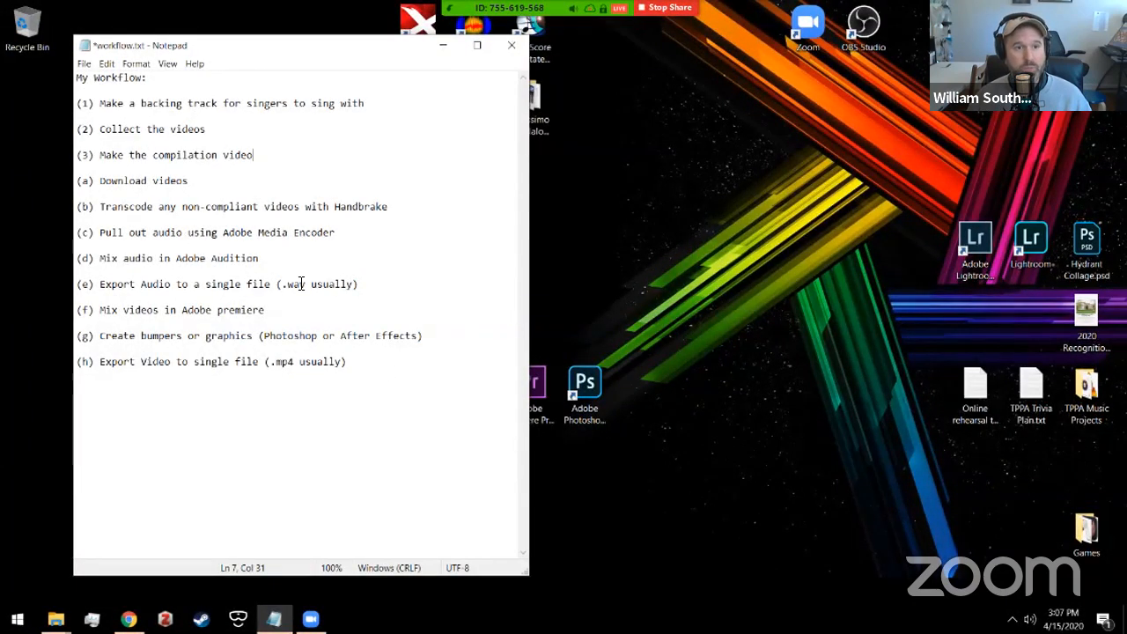
Step: Highlight workflow line (1) on the backing track and line (3) on making the compilation video
{"action": "left_click_drag", "start_coordinate": [79, 103], "coordinate": [401, 104]}
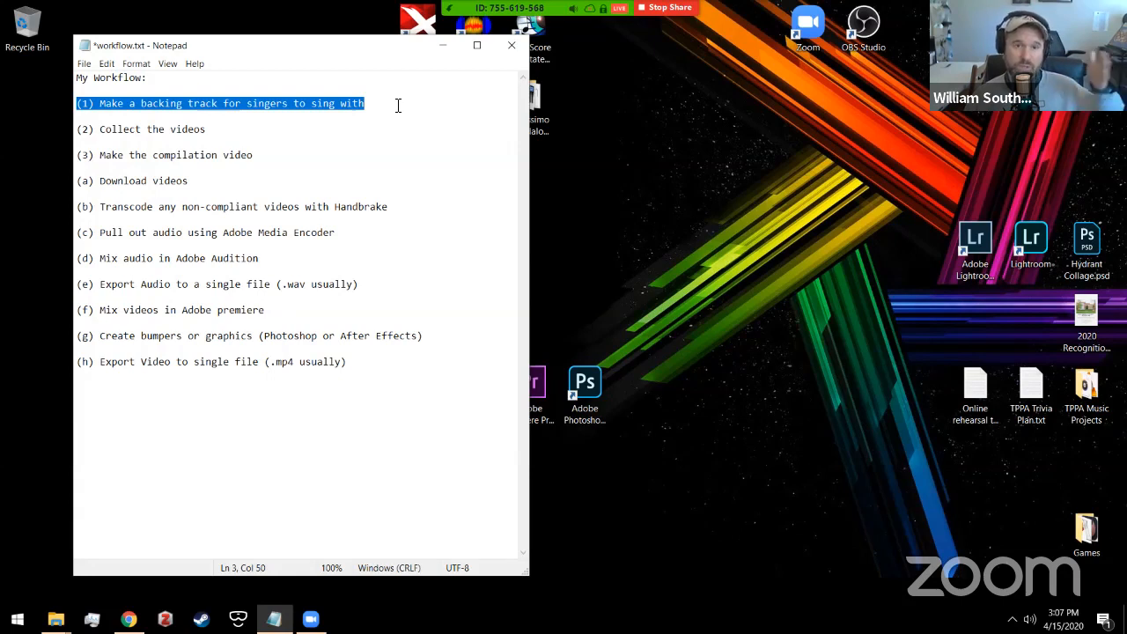
{"action": "left_click", "coordinate": [252, 135]}
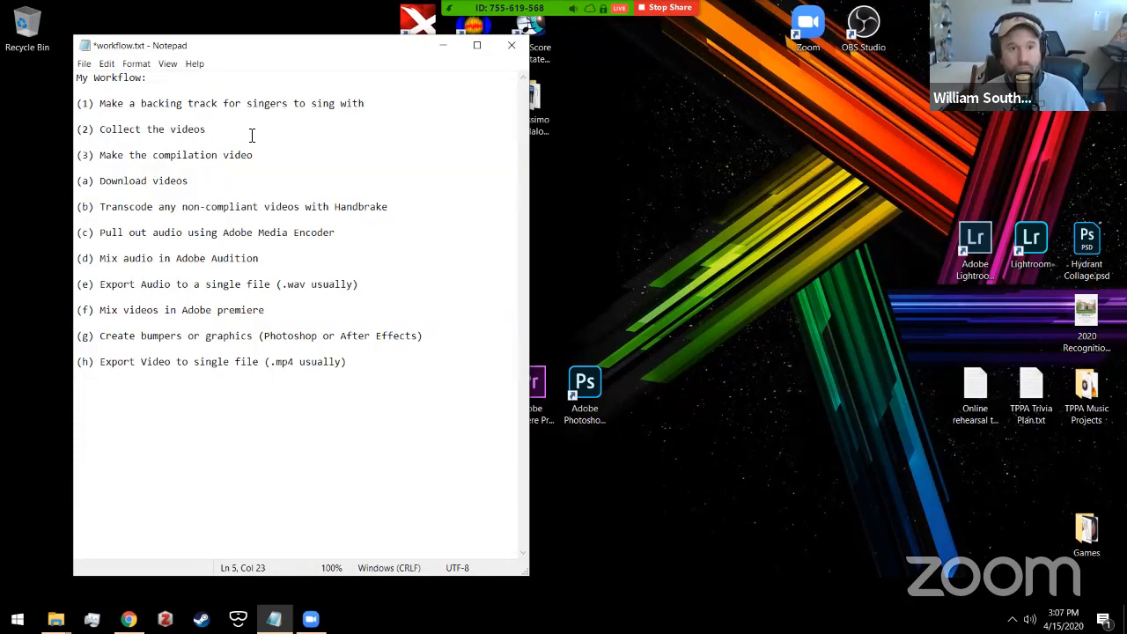
{"action": "left_click", "coordinate": [79, 157]}
{"action": "key", "text": "shift+Right"}
{"action": "key", "text": "shift+Right"}
{"action": "key", "text": "shift+Right"}
{"action": "key", "text": "shift+Right"}
{"action": "key", "text": "shift+Right"}
{"action": "key", "text": "shift+Right"}
{"action": "key", "text": "shift+Right"}
{"action": "key", "text": "shift+Right"}
{"action": "key", "text": "shift+Right"}
{"action": "key", "text": "shift+Right"}
{"action": "key", "text": "shift+Right"}
{"action": "key", "text": "shift+Right"}
{"action": "key", "text": "shift+Right"}
{"action": "key", "text": "shift+Right"}
{"action": "key", "text": "shift+Right"}
{"action": "key", "text": "shift+Right"}
{"action": "key", "text": "shift+Right"}
{"action": "key", "text": "shift+Right"}
{"action": "key", "text": "shift+Right"}
{"action": "key", "text": "shift+Right"}
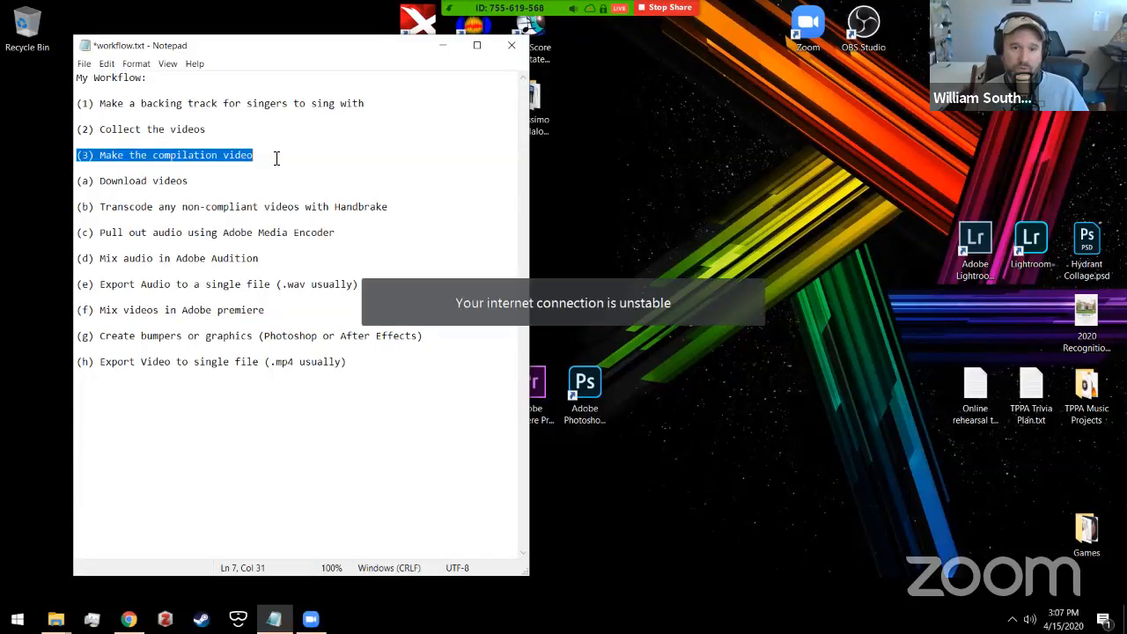
{"action": "left_click", "coordinate": [276, 159]}
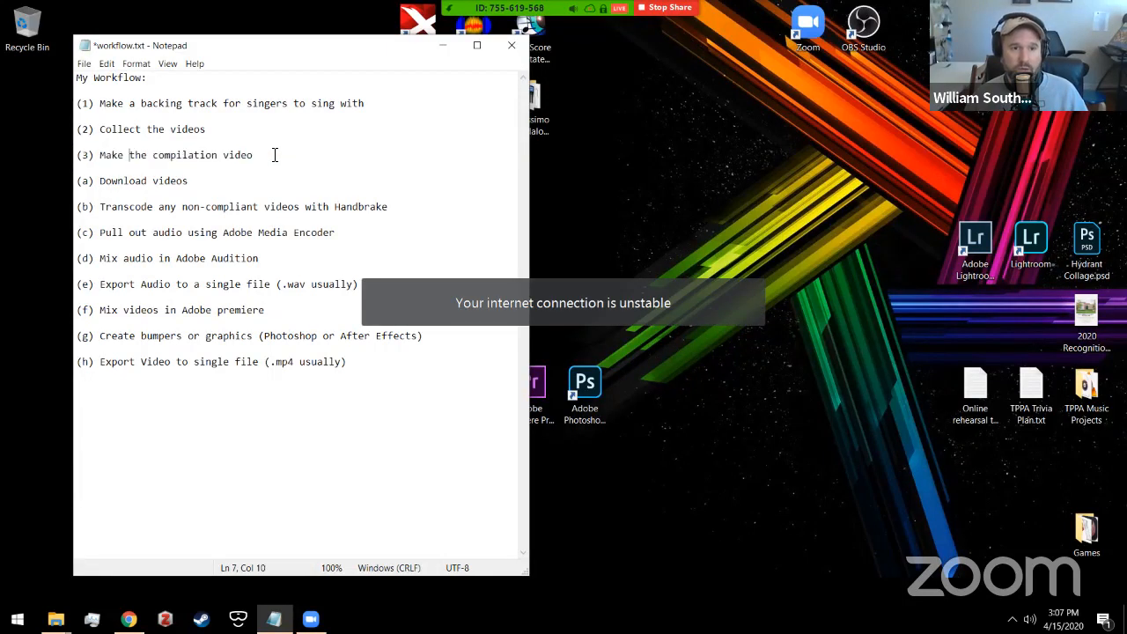
{"action": "left_click", "coordinate": [81, 156]}
{"action": "key", "text": "shift+Right"}
{"action": "key", "text": "shift+Right"}
{"action": "key", "text": "shift+Right"}
{"action": "key", "text": "shift+Right"}
{"action": "key", "text": "shift+Right"}
{"action": "key", "text": "shift+Right"}
{"action": "key", "text": "shift+Right"}
{"action": "key", "text": "shift+Right"}
{"action": "key", "text": "shift+Right"}
{"action": "key", "text": "shift+Right"}
{"action": "key", "text": "shift+Right"}
{"action": "key", "text": "shift+Right"}
{"action": "key", "text": "shift+Right"}
{"action": "key", "text": "shift+Right"}
{"action": "key", "text": "shift+Right"}
{"action": "key", "text": "shift+Right"}
{"action": "key", "text": "shift+Right"}
{"action": "key", "text": "shift+Right"}
{"action": "key", "text": "shift+Right"}
{"action": "key", "text": "shift+Right"}
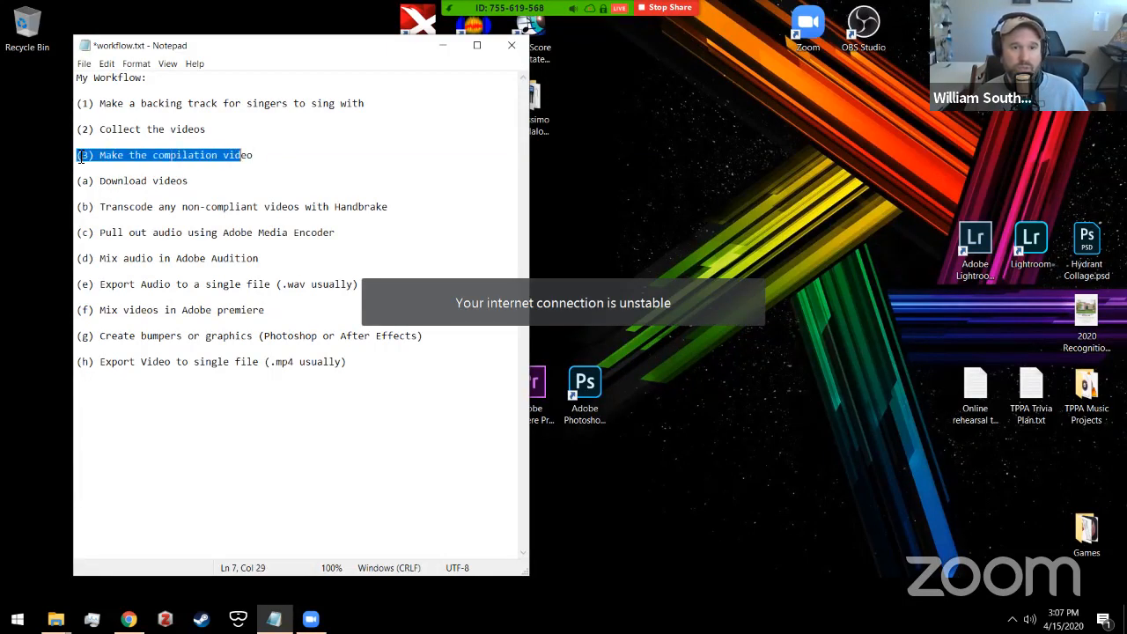
{"action": "left_click", "coordinate": [81, 156]}
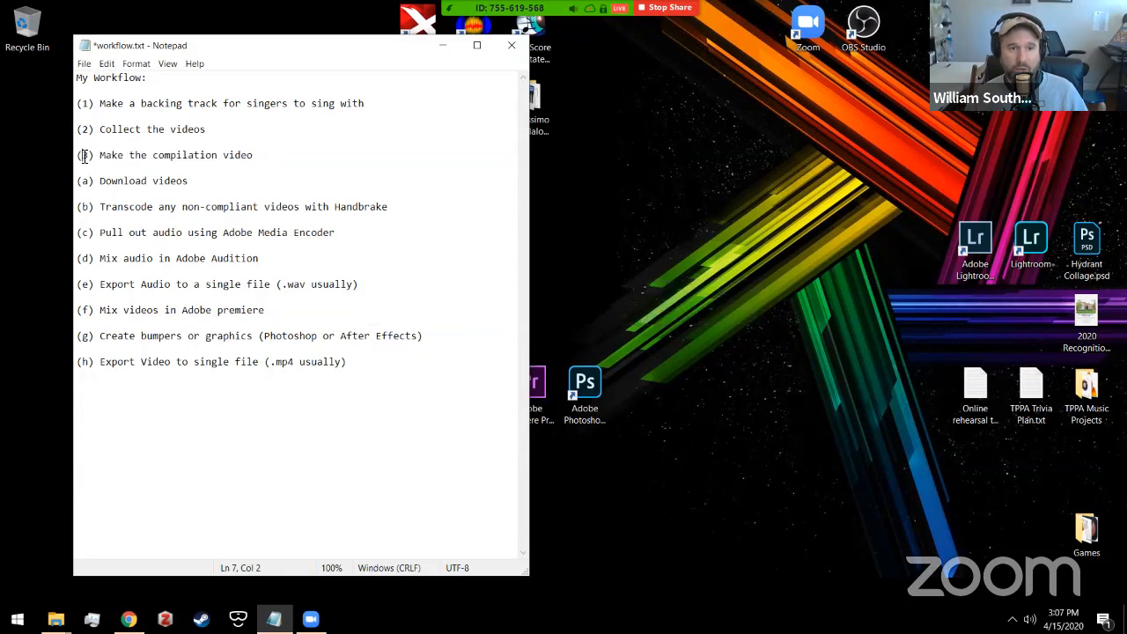
{"action": "left_click_drag", "start_coordinate": [79, 155], "coordinate": [280, 155]}
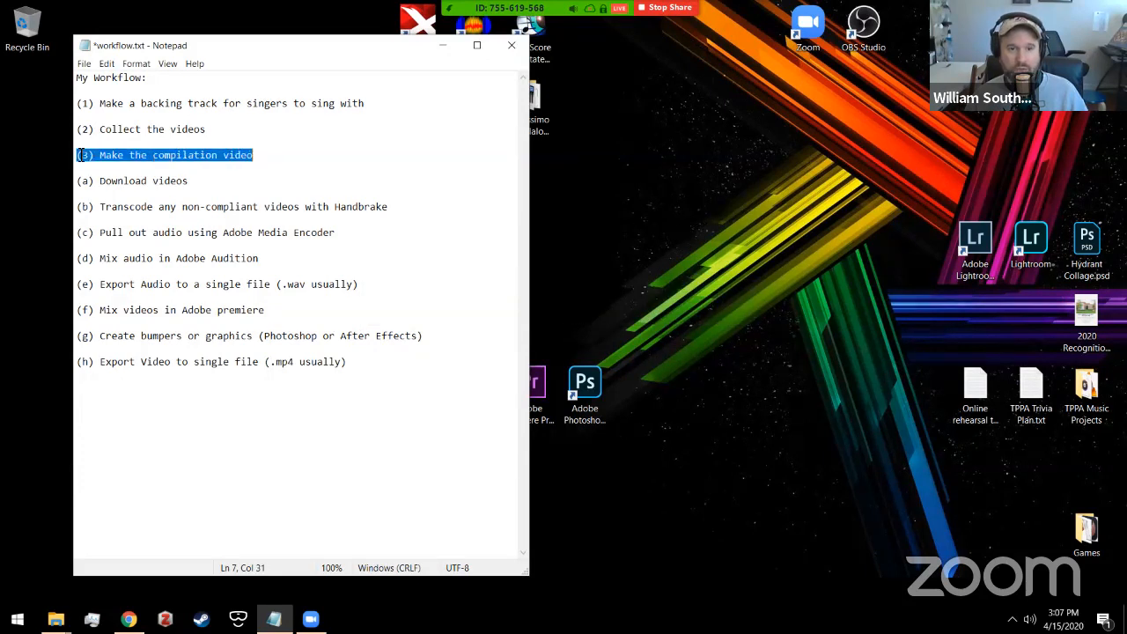
{"action": "left_click", "coordinate": [284, 155]}
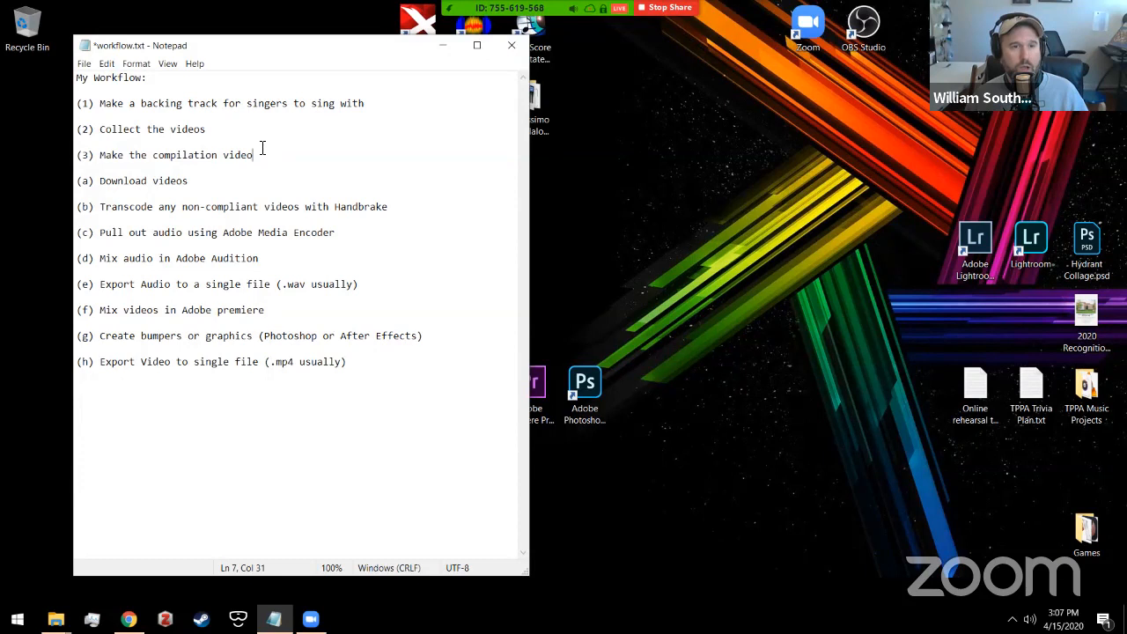
Step: Re-highlight the backing-track line (1), then minimize Notepad to reveal the desktop
{"action": "left_click_drag", "start_coordinate": [78, 104], "coordinate": [392, 104]}
{"action": "left_click", "coordinate": [393, 105]}
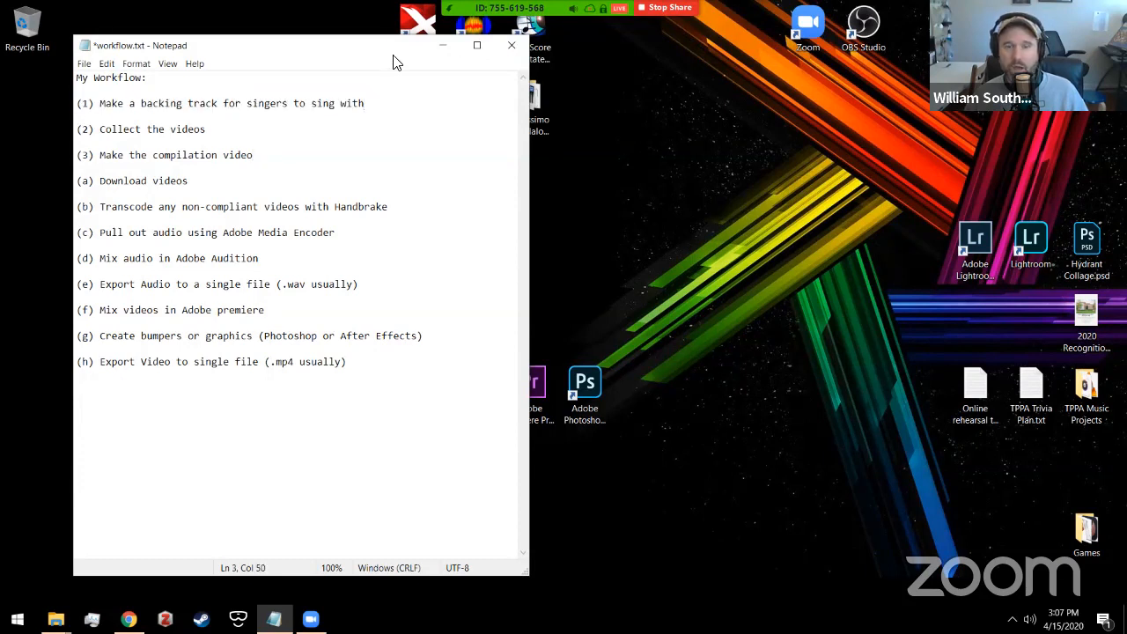
{"action": "left_click", "coordinate": [429, 46]}
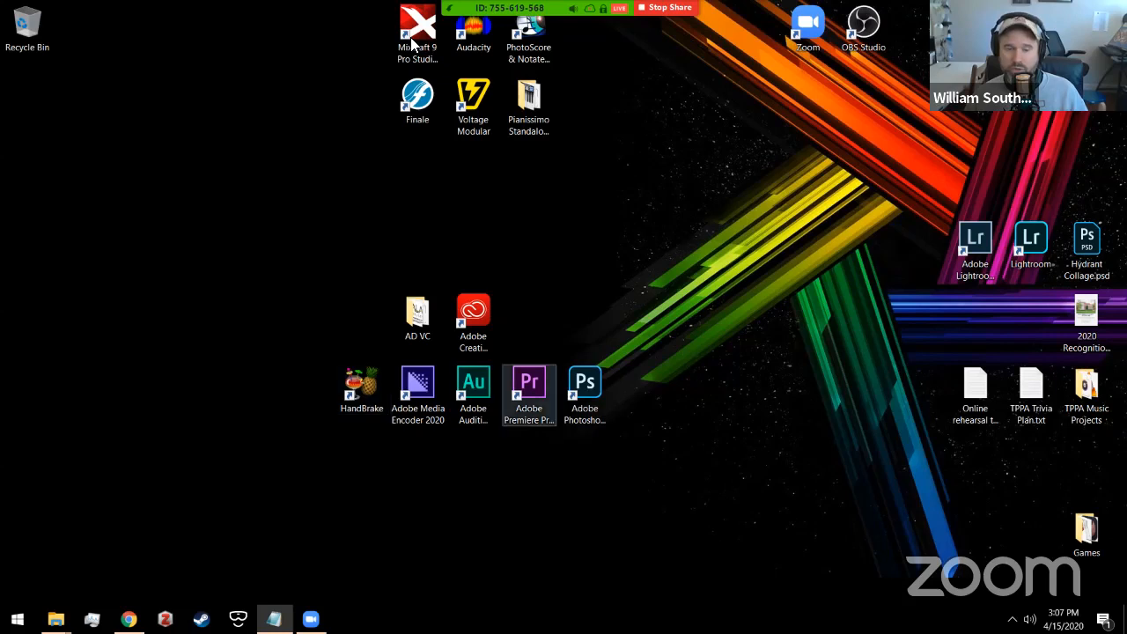
{"action": "left_click", "coordinate": [470, 394]}
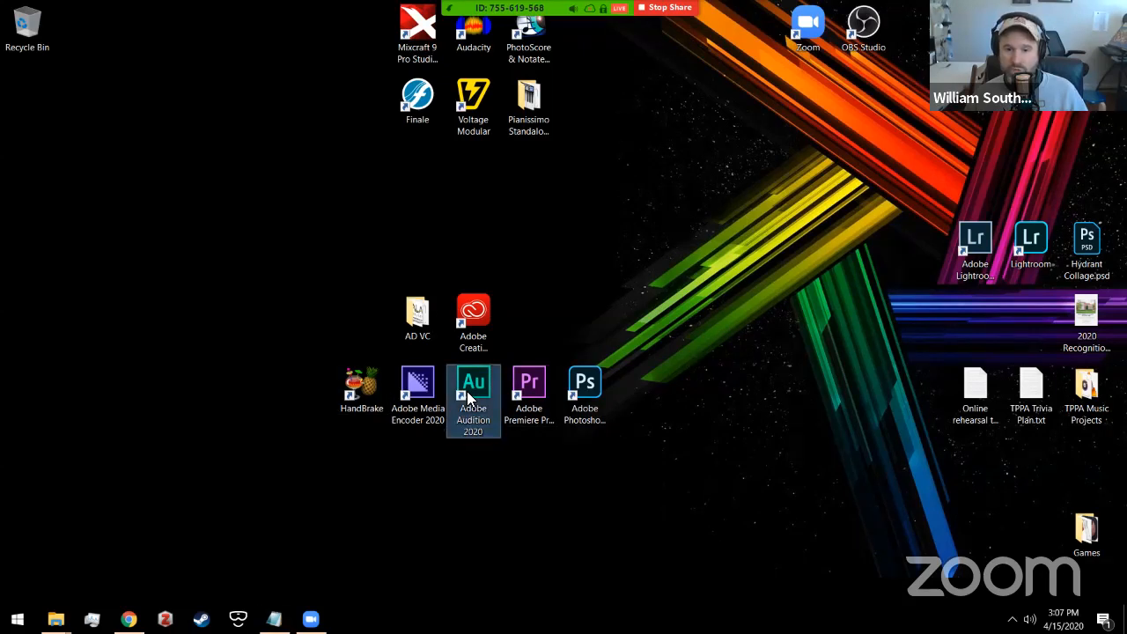
{"action": "left_click", "coordinate": [517, 388]}
{"action": "left_click", "coordinate": [479, 402]}
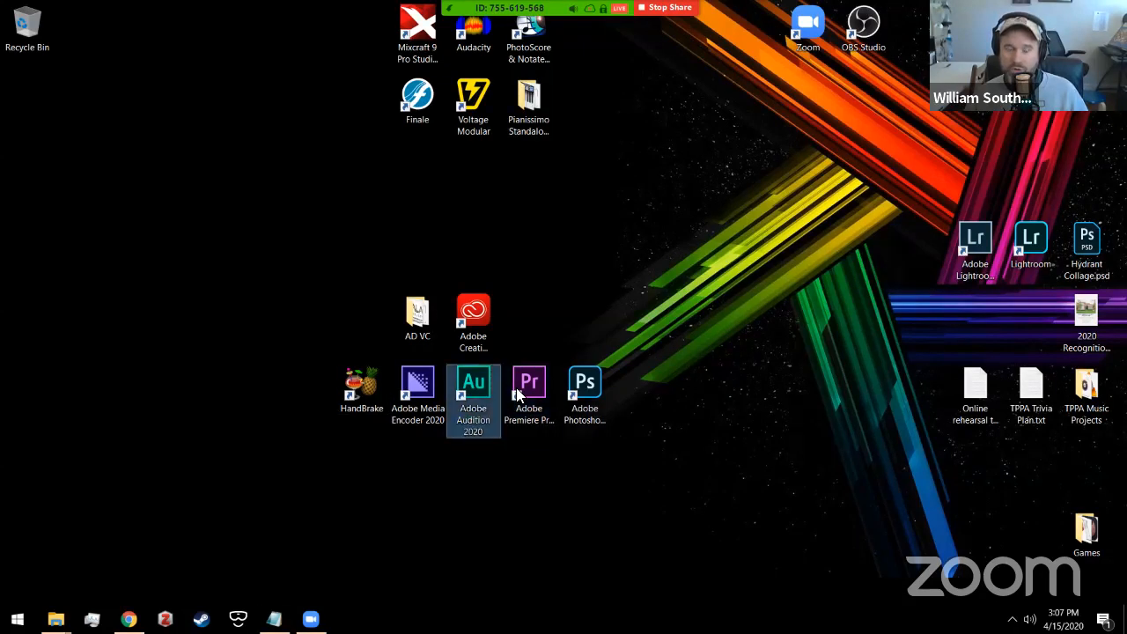
{"action": "left_click", "coordinate": [427, 398]}
{"action": "left_click", "coordinate": [359, 392]}
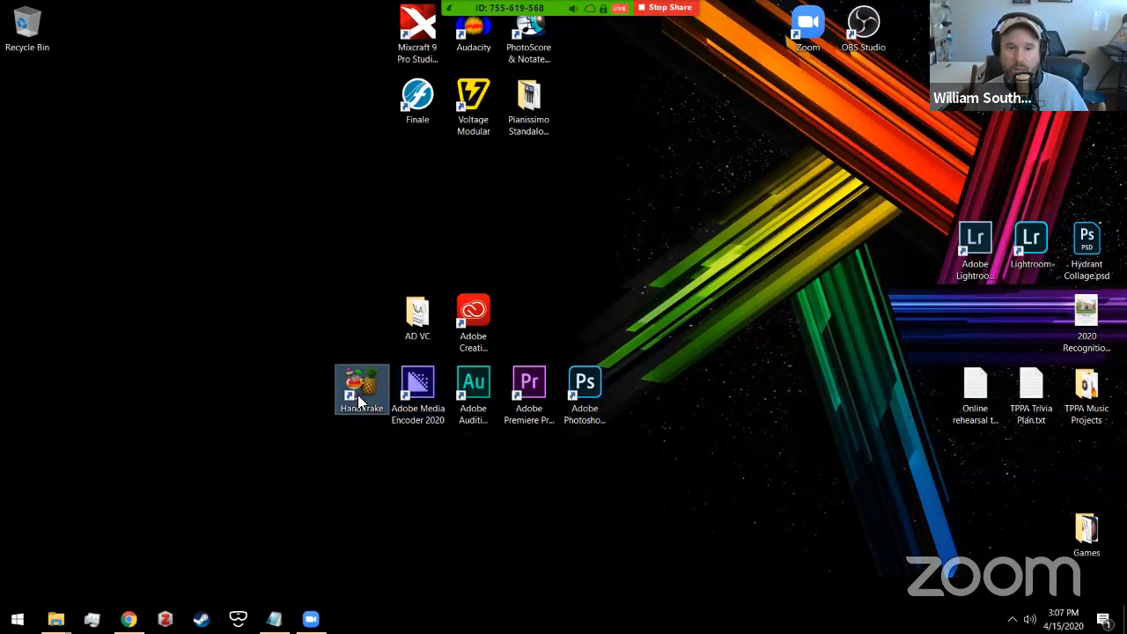
{"action": "left_click", "coordinate": [417, 36]}
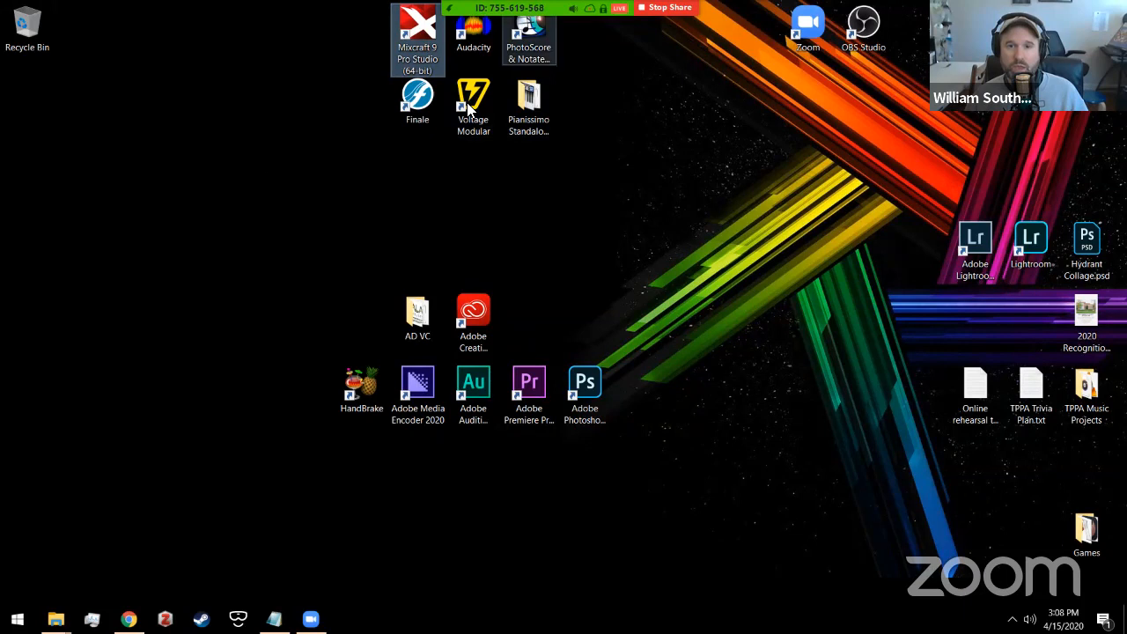
{"action": "left_click", "coordinate": [544, 44]}
Step: Launch PhotoScore and browse File Explorer to Box > TPPA > Spring 2020 > TPMC
{"action": "double_click", "coordinate": [543, 44]}
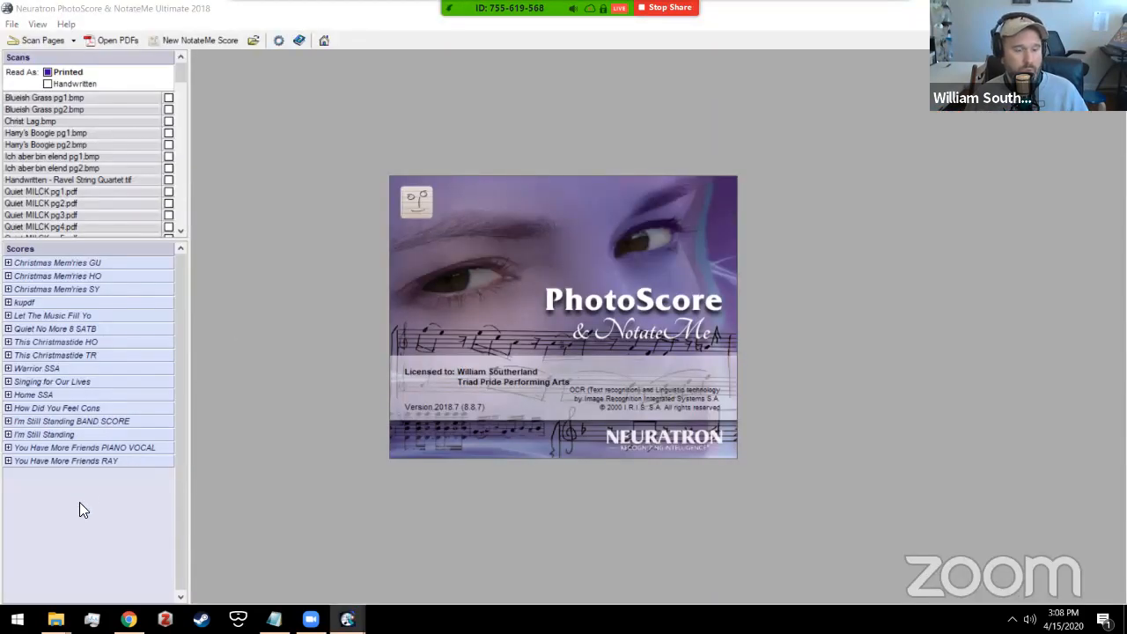
{"action": "mouse_move", "coordinate": [56, 619]}
{"action": "left_click", "coordinate": [84, 563]}
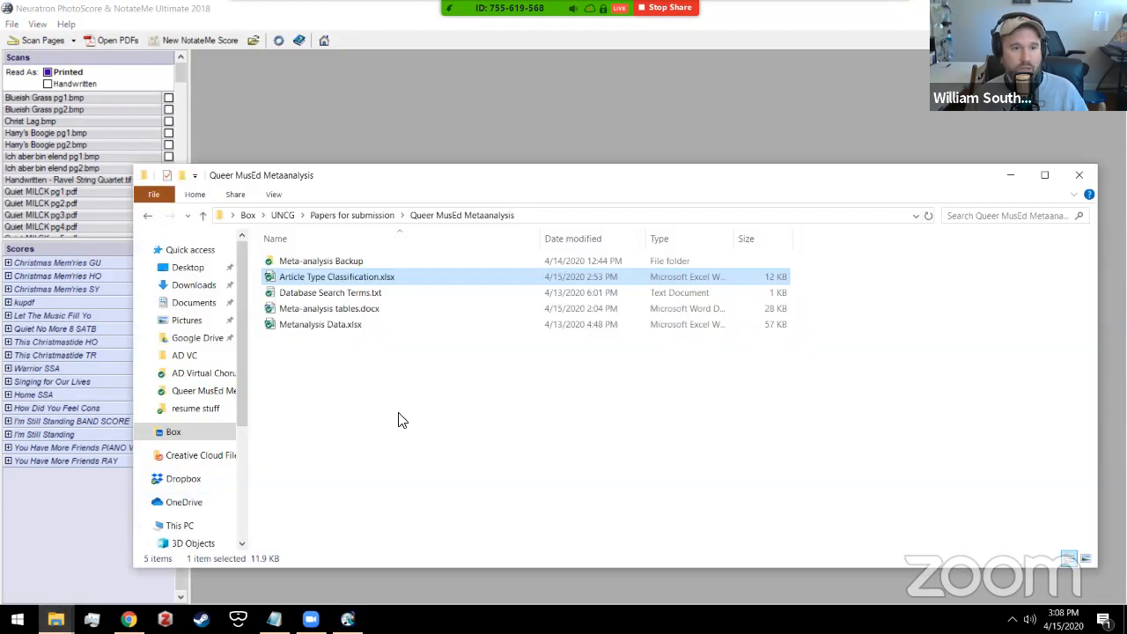
{"action": "left_click", "coordinate": [173, 432]}
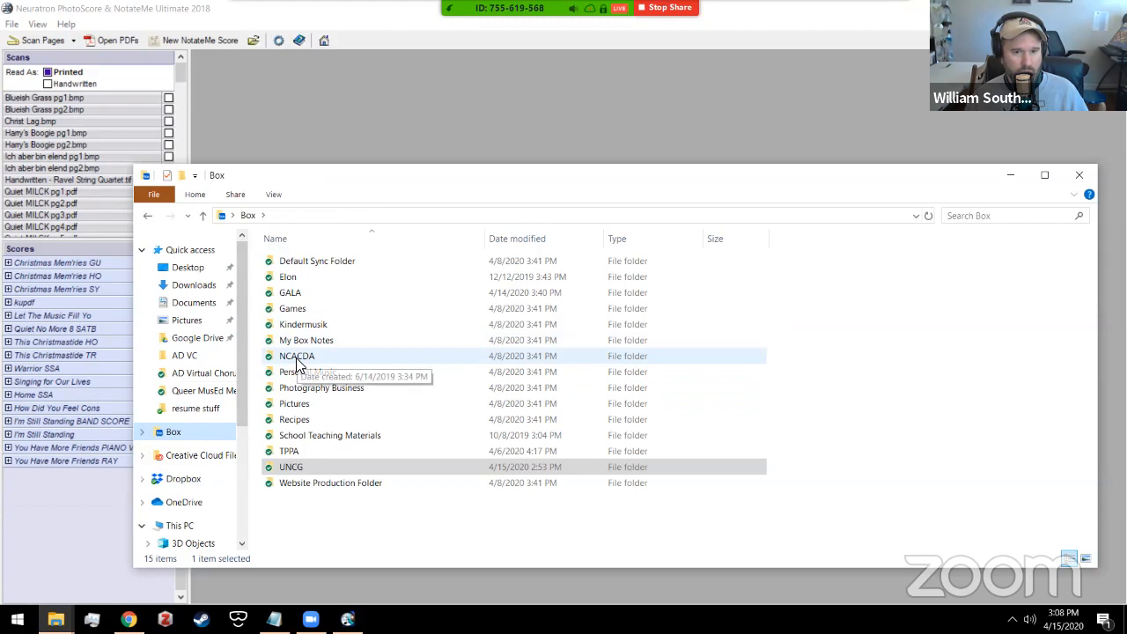
{"action": "double_click", "coordinate": [290, 451]}
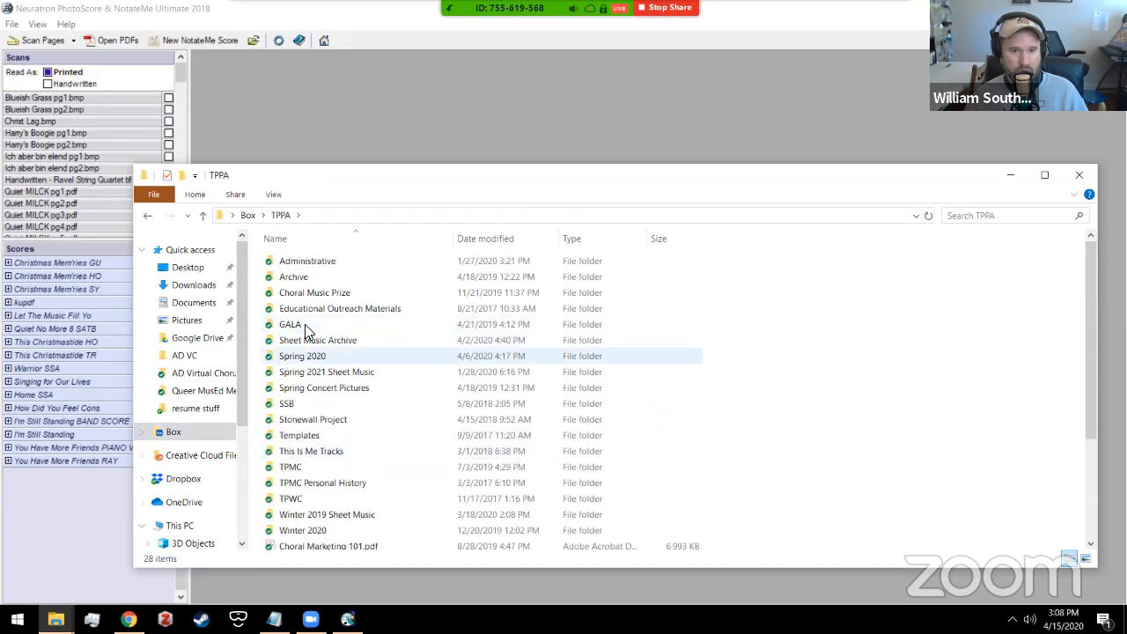
{"action": "double_click", "coordinate": [304, 355]}
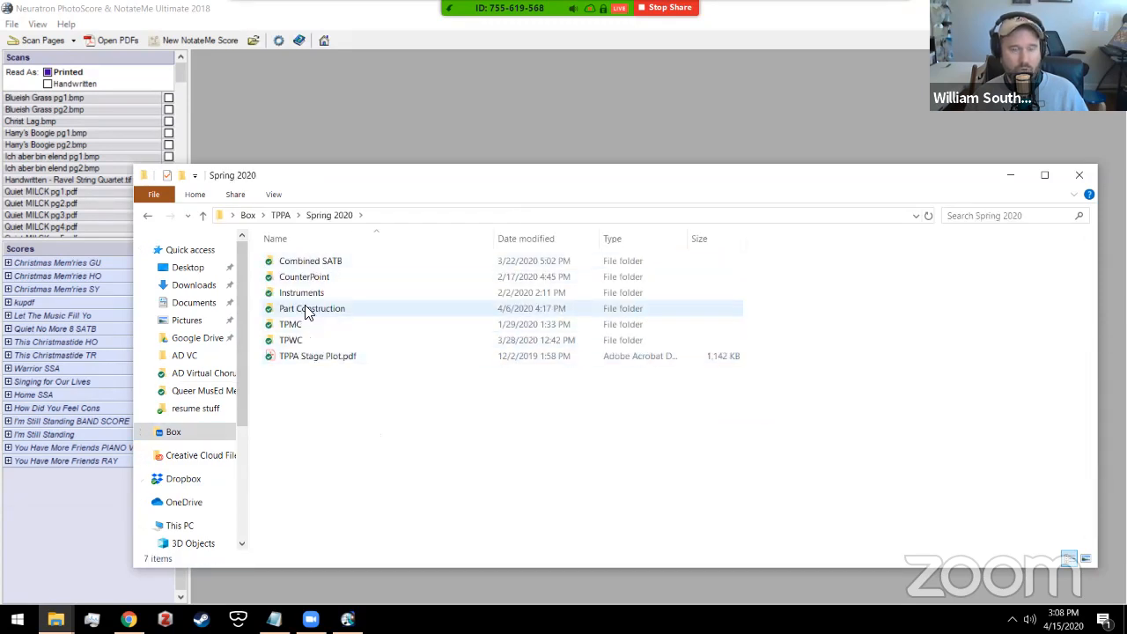
{"action": "double_click", "coordinate": [301, 323]}
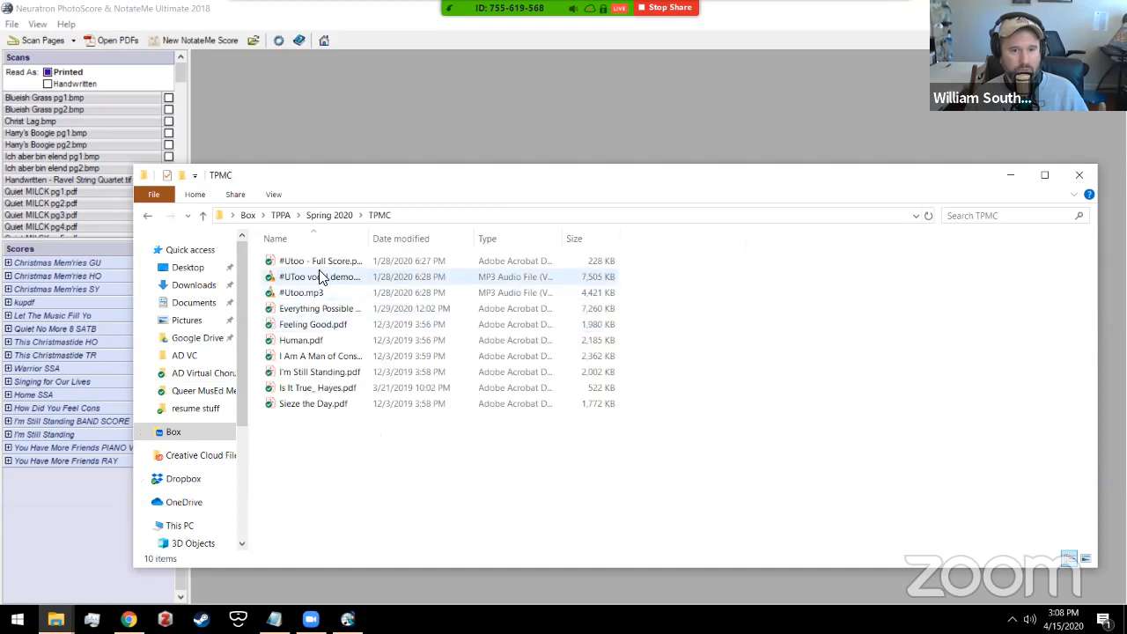
Step: Drag I'm Still Standing.pdf into PhotoScore and accept the reading resolution
{"action": "left_click_drag", "start_coordinate": [370, 238], "coordinate": [472, 239]}
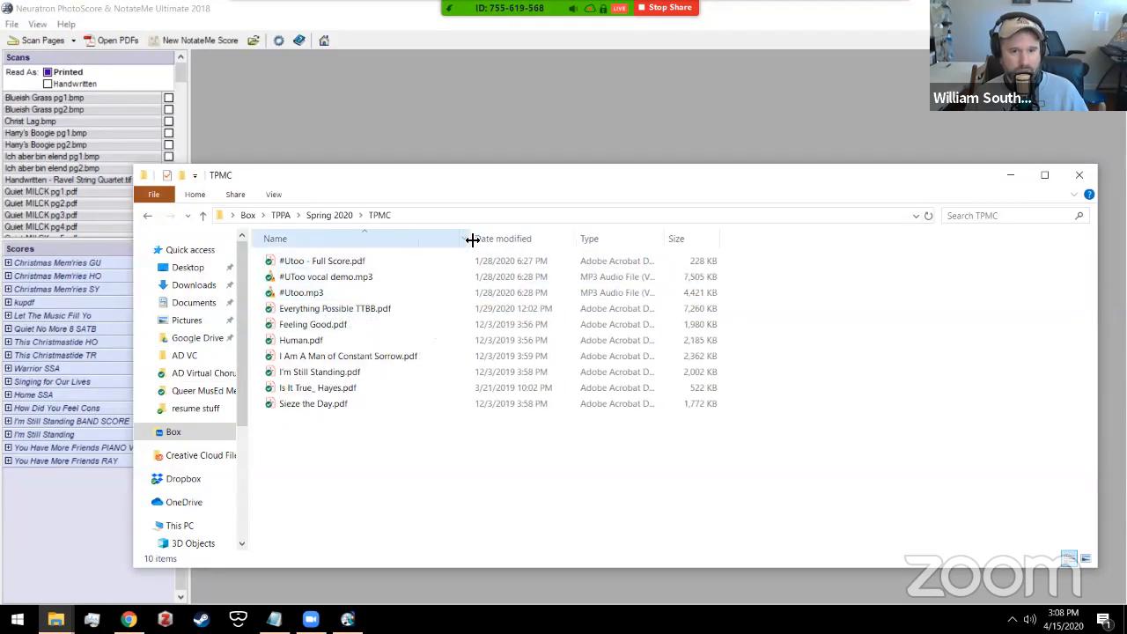
{"action": "left_click", "coordinate": [322, 373]}
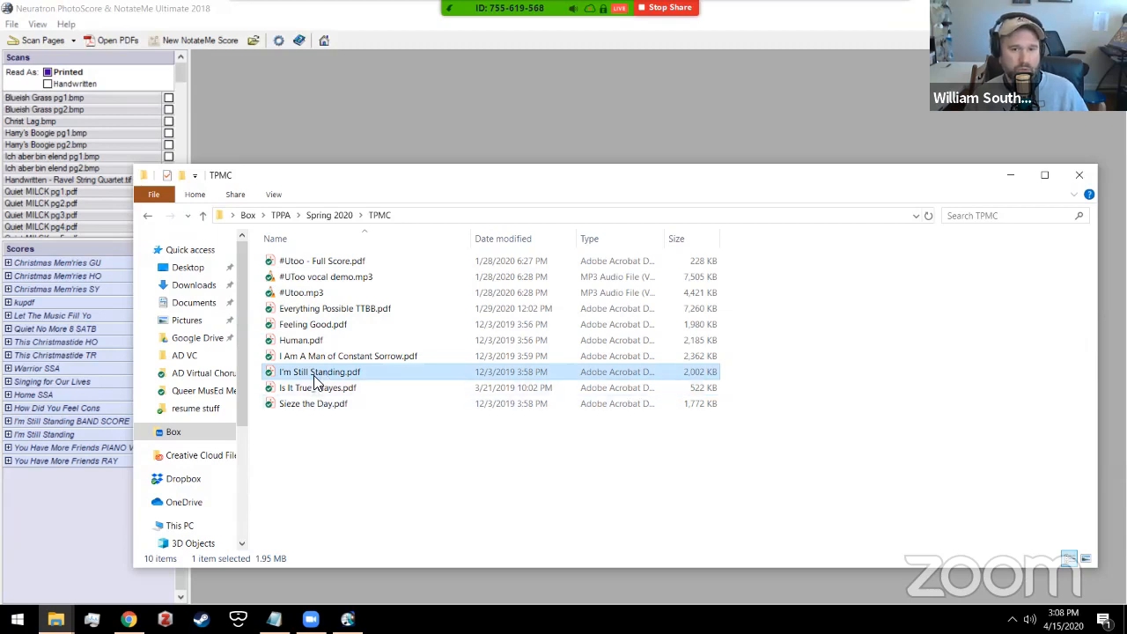
{"action": "left_click_drag", "start_coordinate": [313, 378], "coordinate": [524, 537]}
{"action": "left_click", "coordinate": [636, 288]}
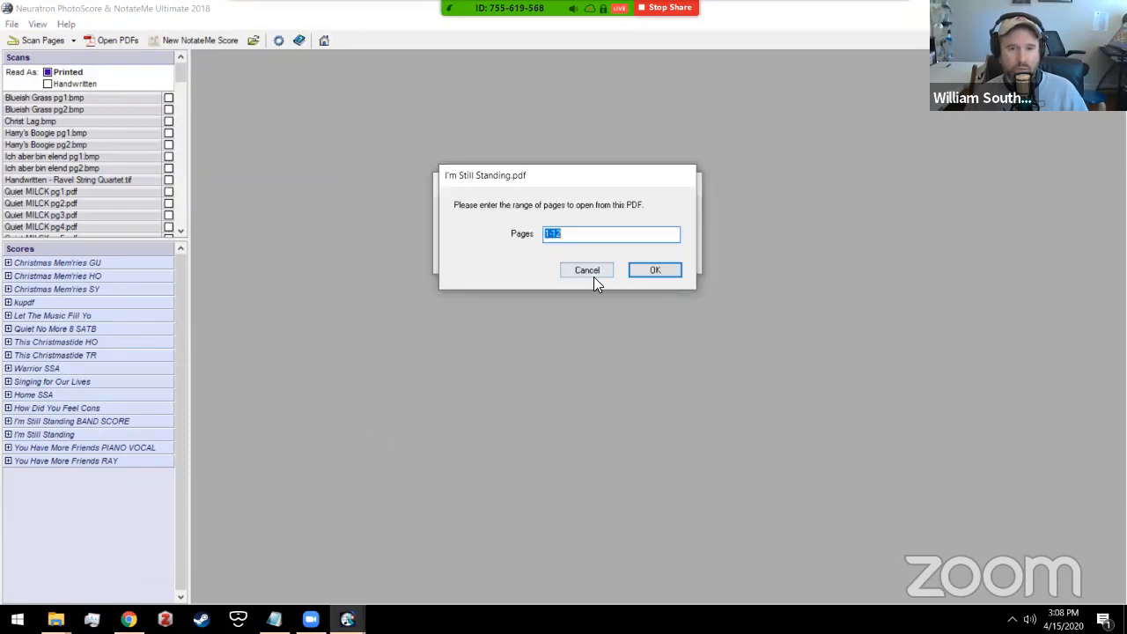
Step: Try to dismiss the 1-12 Pages prompt for I'm Still Standing.pdf, leaving PhotoScore unresponsive
{"action": "key", "text": "alt+Tab"}
{"action": "key", "text": "alt+Tab"}
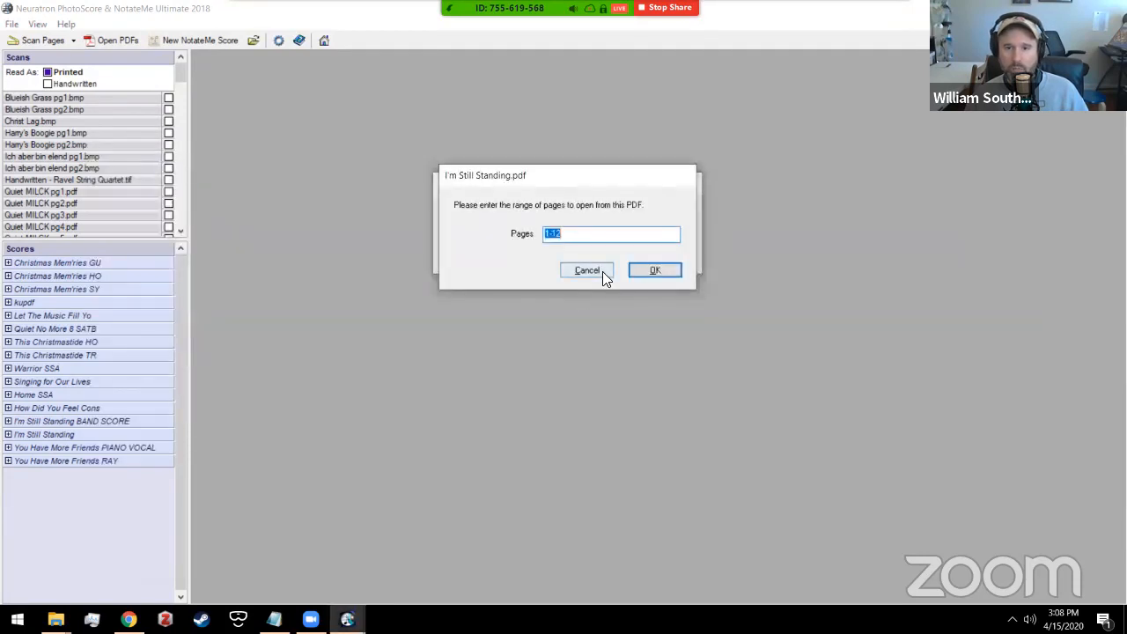
{"action": "left_click", "coordinate": [657, 270]}
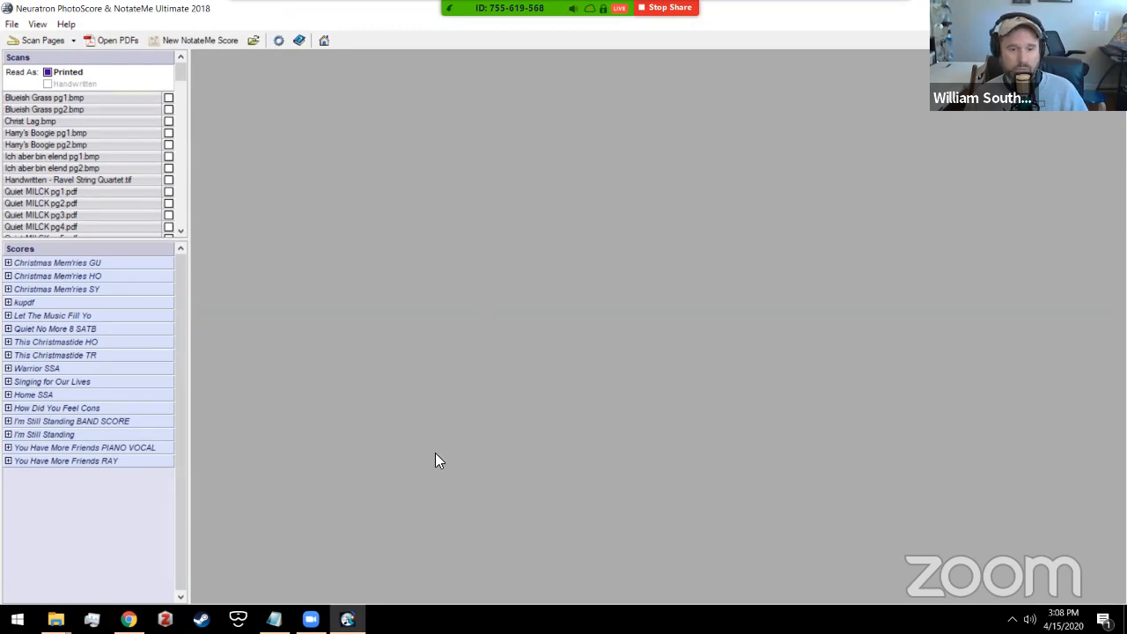
{"action": "left_click", "coordinate": [347, 619]}
{"action": "left_click", "coordinate": [347, 618]}
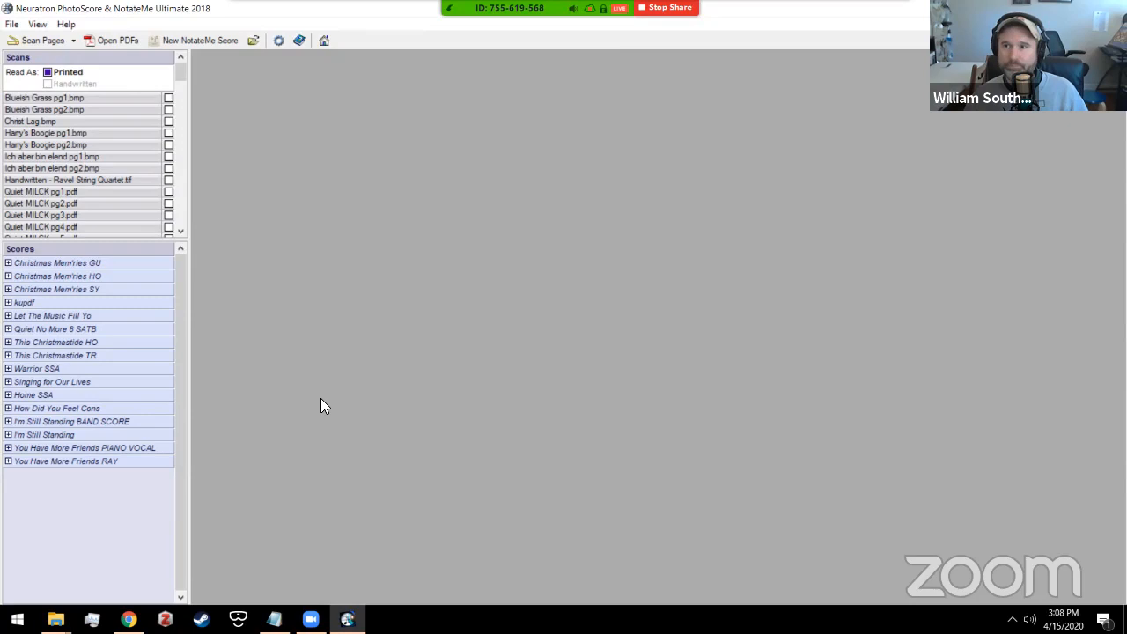
{"action": "mouse_move", "coordinate": [734, 13]}
{"action": "left_mouse_down"}
{"action": "mouse_move", "coordinate": [731, 71]}
{"action": "mouse_move", "coordinate": [725, 8]}
{"action": "left_mouse_up"}
{"action": "mouse_move", "coordinate": [887, 10]}
{"action": "left_click", "coordinate": [859, 46]}
{"action": "mouse_move", "coordinate": [607, 88]}
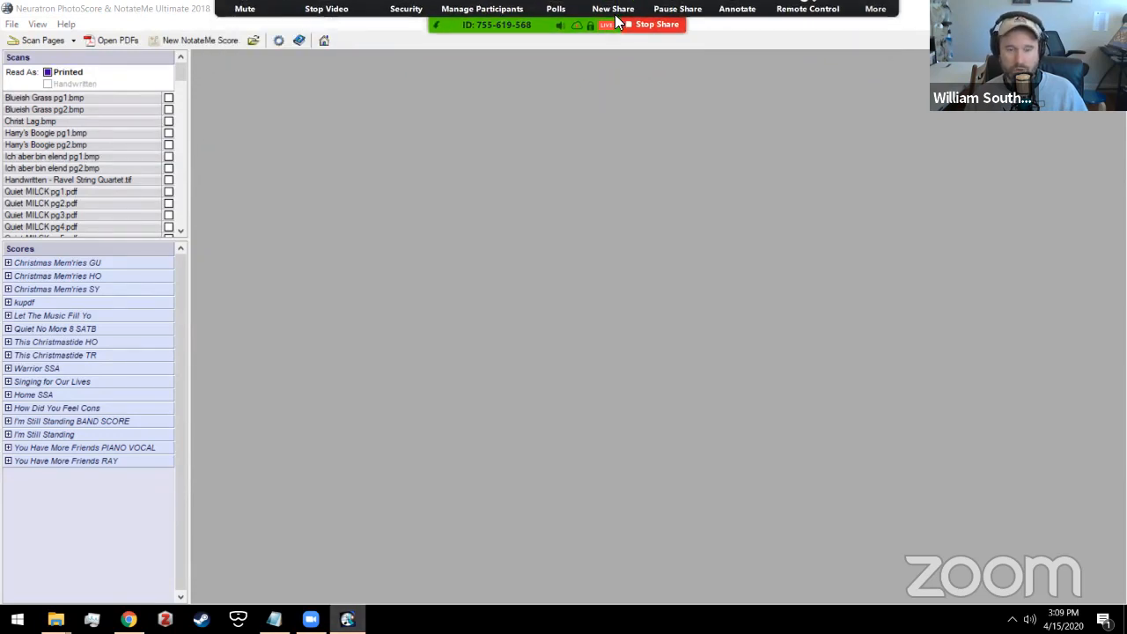
{"action": "left_click", "coordinate": [1041, 8]}
{"action": "left_click", "coordinate": [998, 179]}
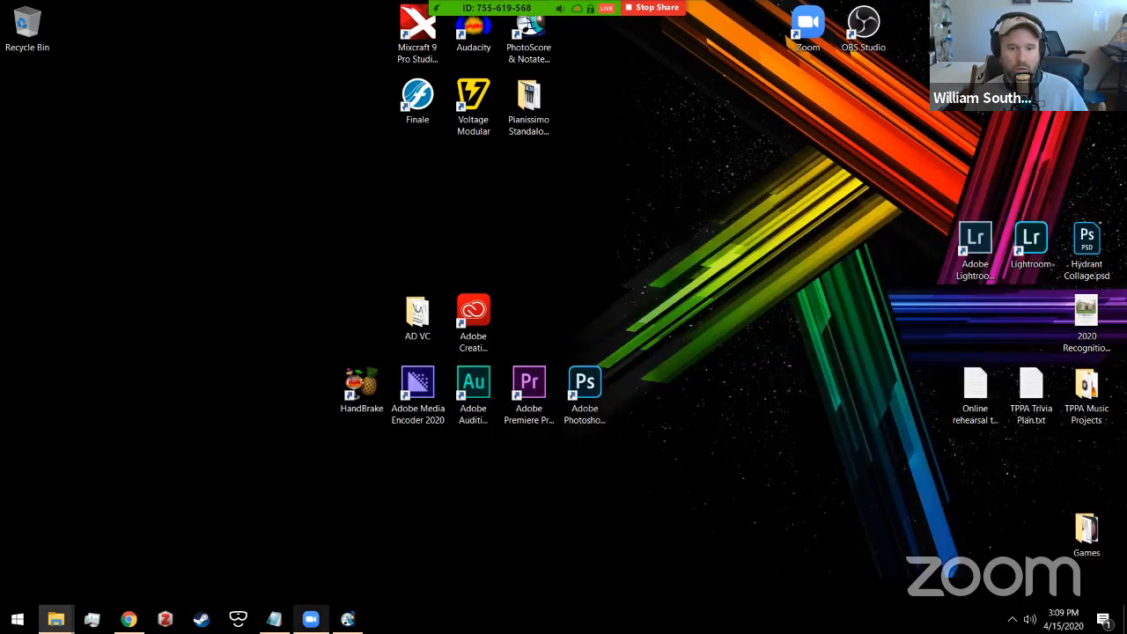
{"action": "left_click", "coordinate": [348, 618]}
{"action": "left_click", "coordinate": [1112, 8]}
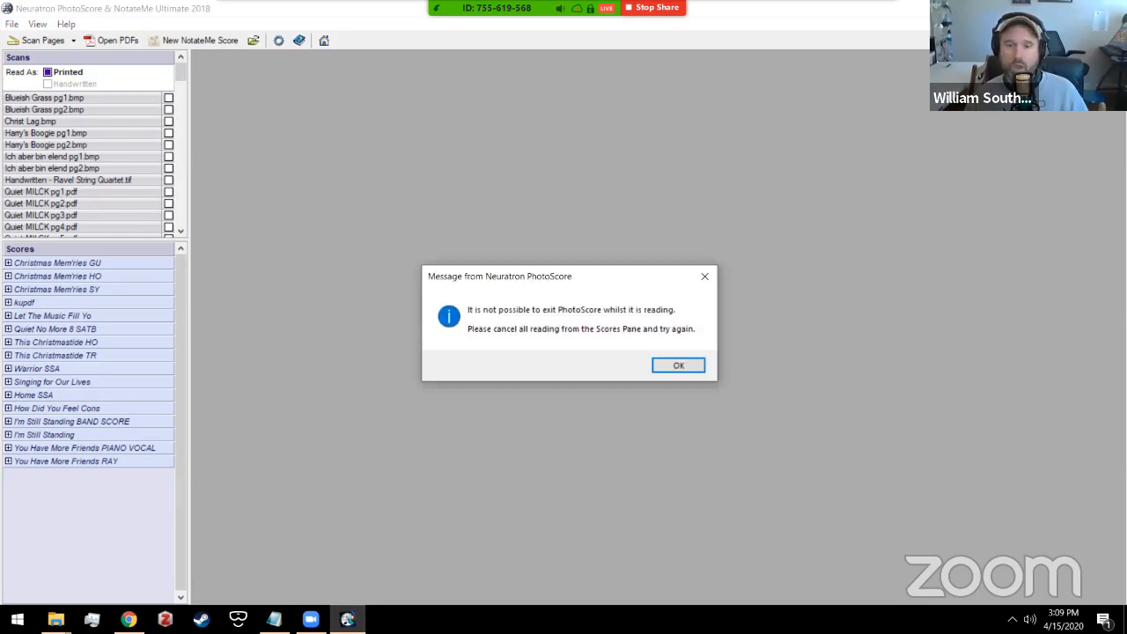
{"action": "left_click", "coordinate": [674, 366]}
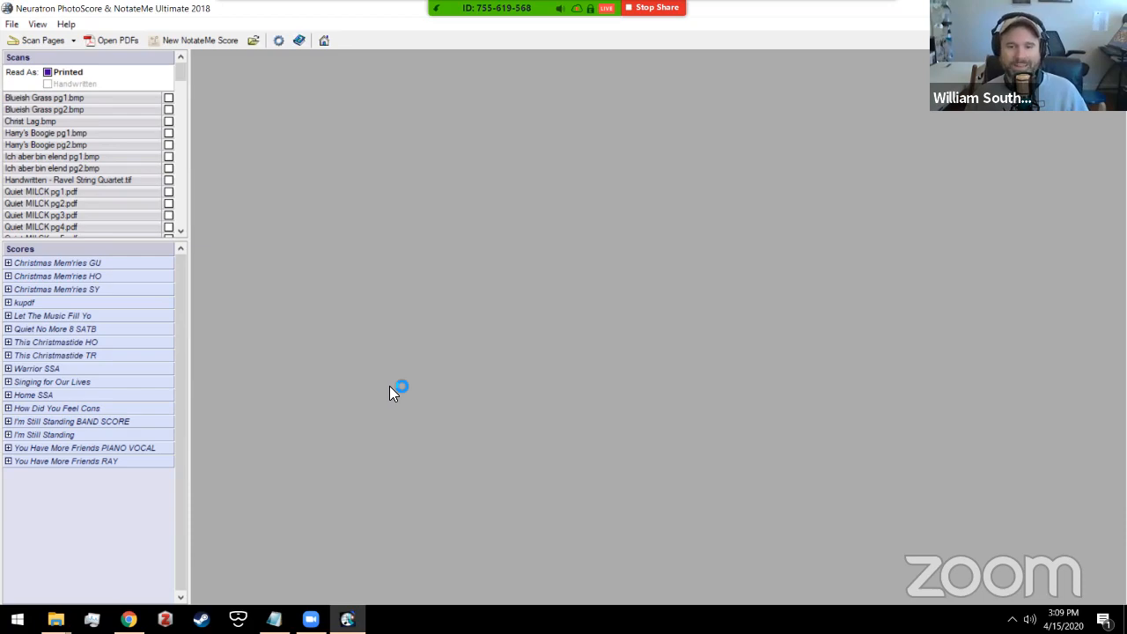
Step: End the frozen Neuratron PhotoScore process in Task Manager, then close Task Manager
{"action": "key", "text": "ctrl+shift+Escape"}
{"action": "left_click_drag", "start_coordinate": [361, 15], "coordinate": [383, 58]}
{"action": "left_click", "coordinate": [310, 204]}
{"action": "left_click_drag", "start_coordinate": [410, 61], "coordinate": [389, 32]}
{"action": "left_click", "coordinate": [871, 574]}
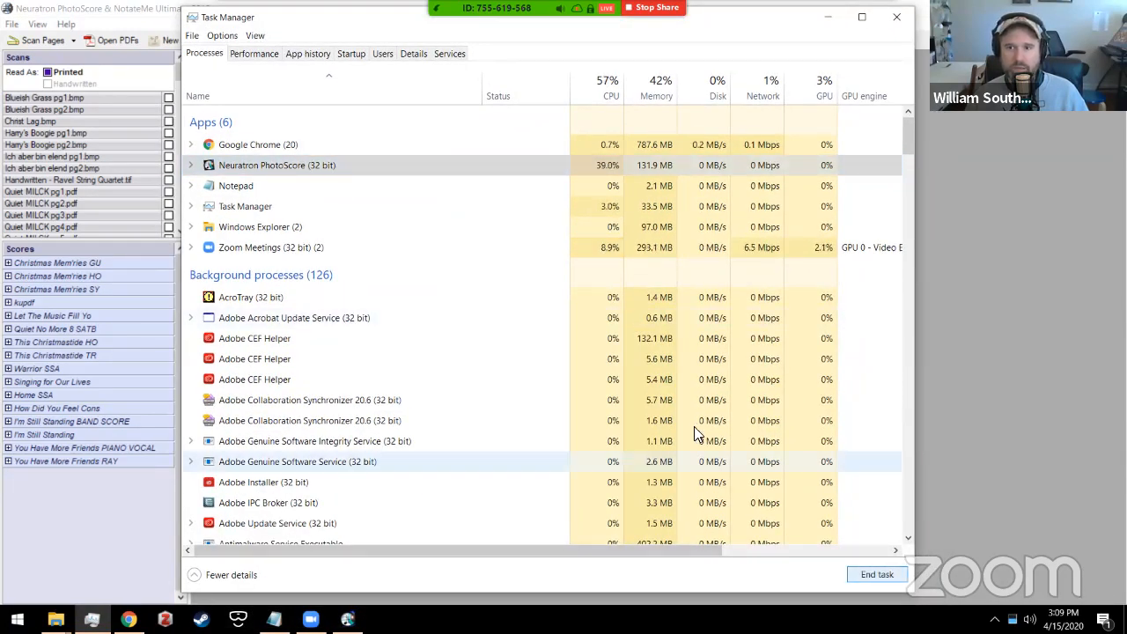
{"action": "left_click", "coordinate": [896, 17]}
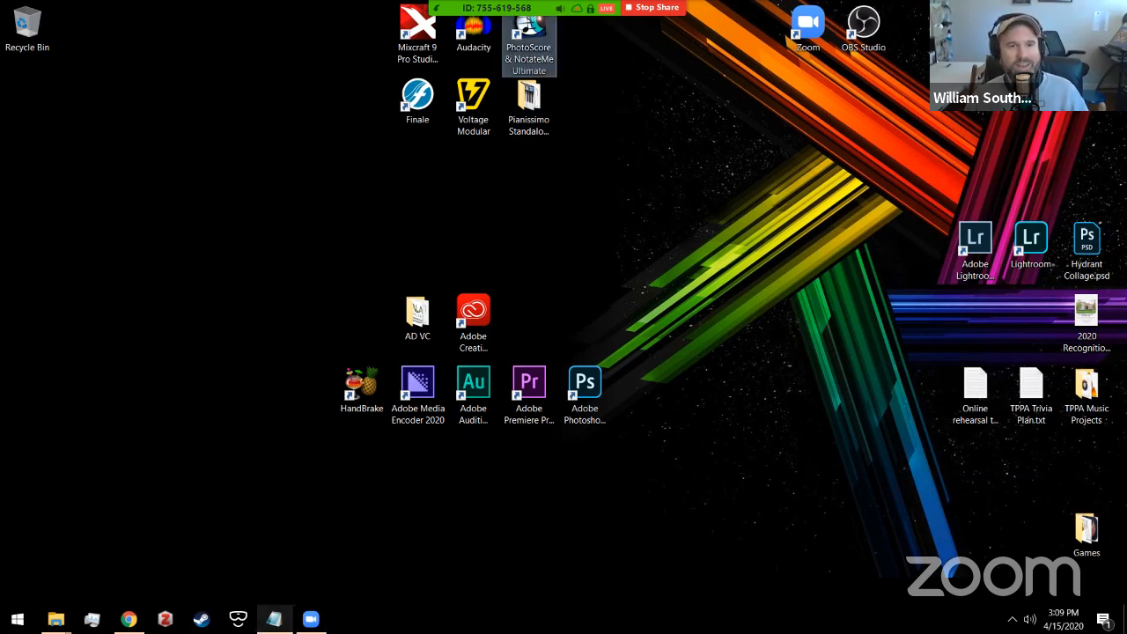
Step: Restore workflow.txt and highlight its backing-track step (1)
{"action": "left_click", "coordinate": [274, 619]}
{"action": "left_click_drag", "start_coordinate": [389, 103], "coordinate": [55, 102]}
{"action": "left_click", "coordinate": [373, 104]}
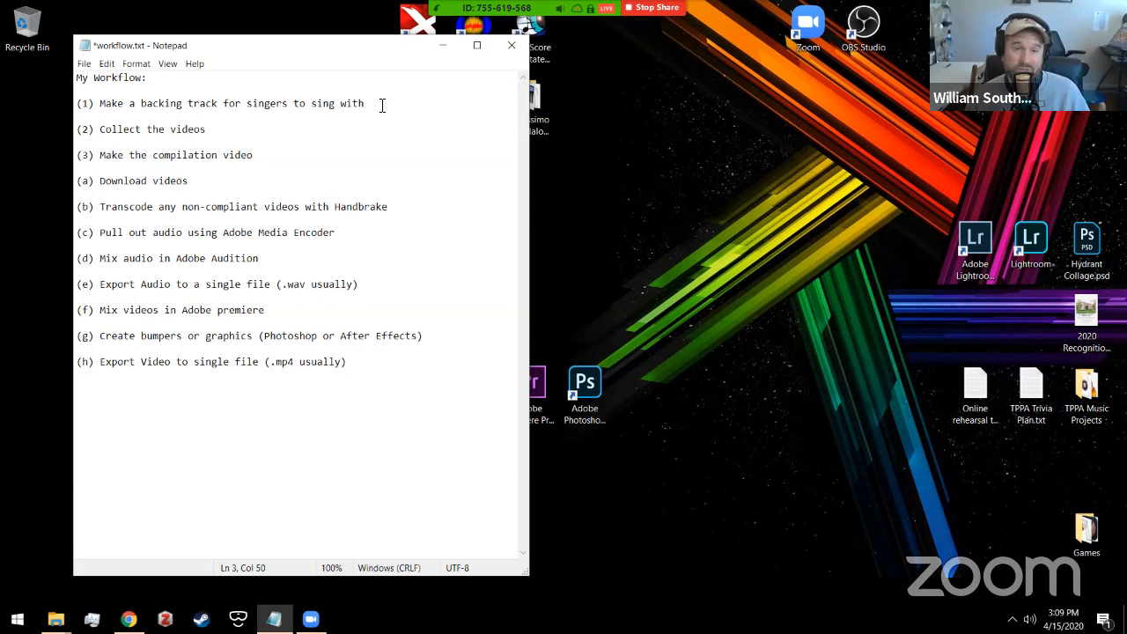
Step: Highlight the 'Collect the videos' line in workflow.txt, then switch to Chrome
{"action": "left_click", "coordinate": [253, 131]}
{"action": "left_click_drag", "start_coordinate": [254, 132], "coordinate": [78, 131]}
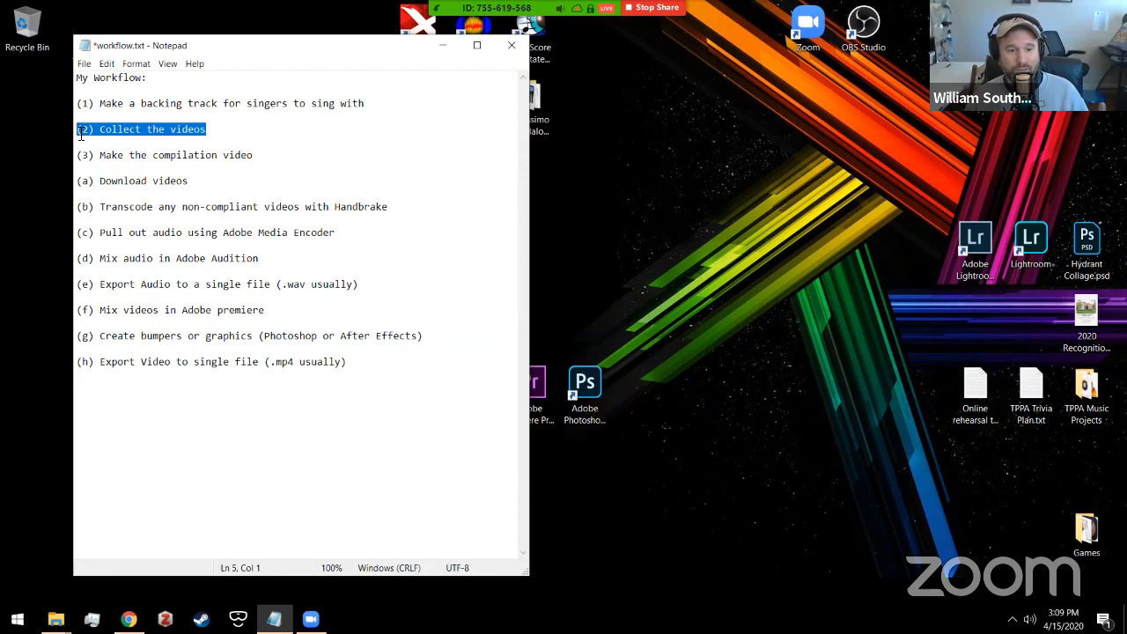
{"action": "left_click", "coordinate": [241, 132]}
{"action": "left_click", "coordinate": [128, 619]}
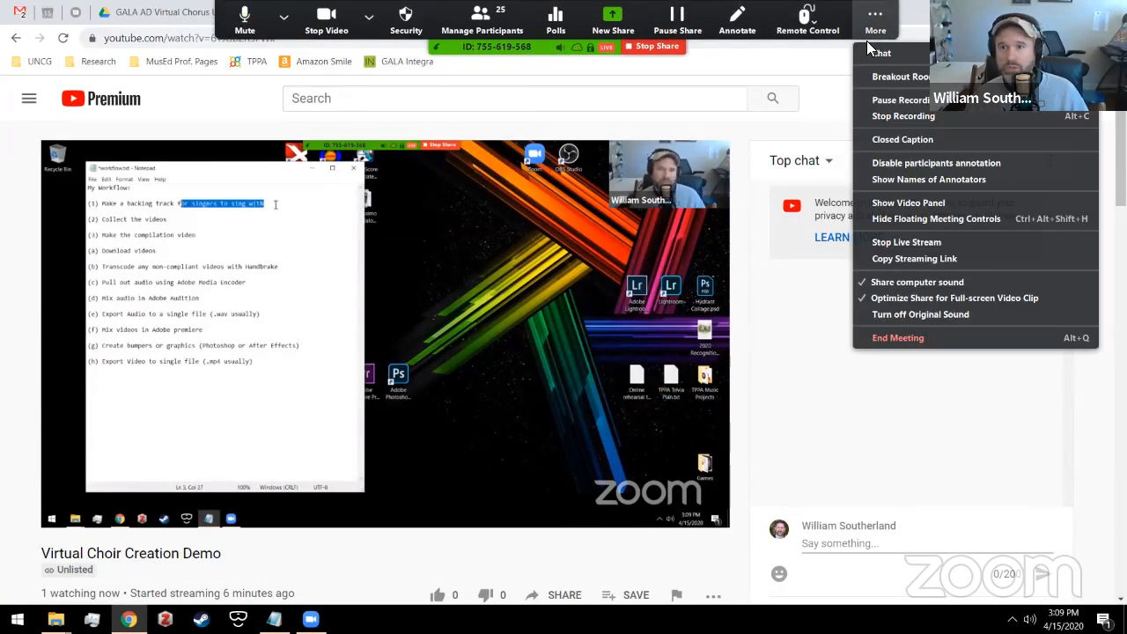
Step: Close the Facebook tab, switch to the GALA AD Virtual Chorus Drive tab and maximize Chrome
{"action": "left_click_drag", "start_coordinate": [915, 47], "coordinate": [826, 41]}
{"action": "left_click", "coordinate": [760, 41]}
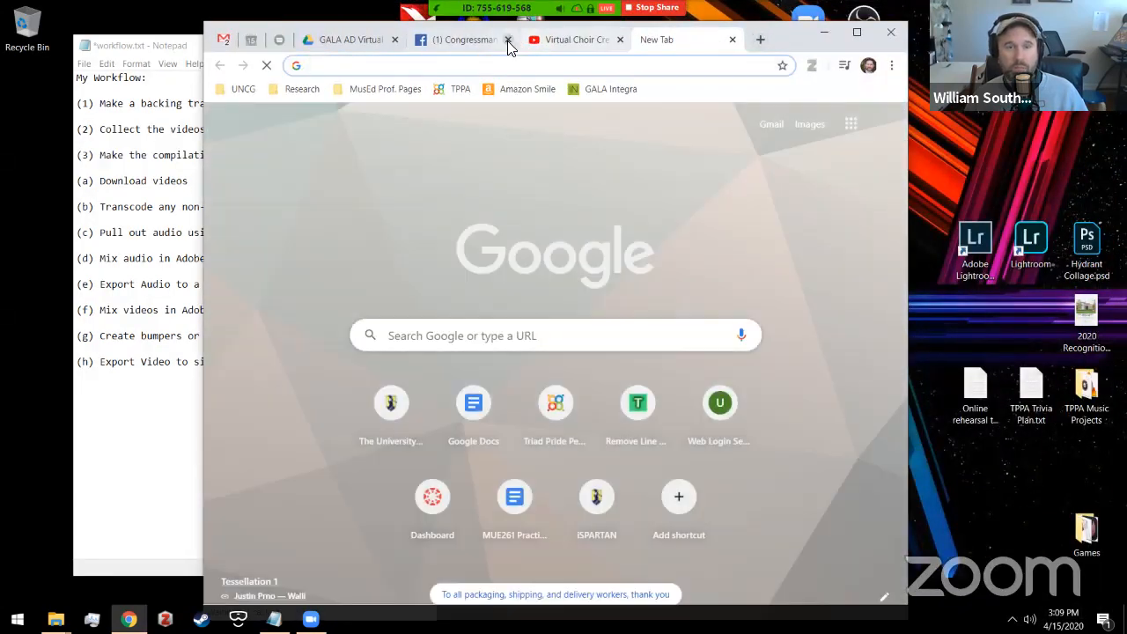
{"action": "left_click", "coordinate": [507, 40]}
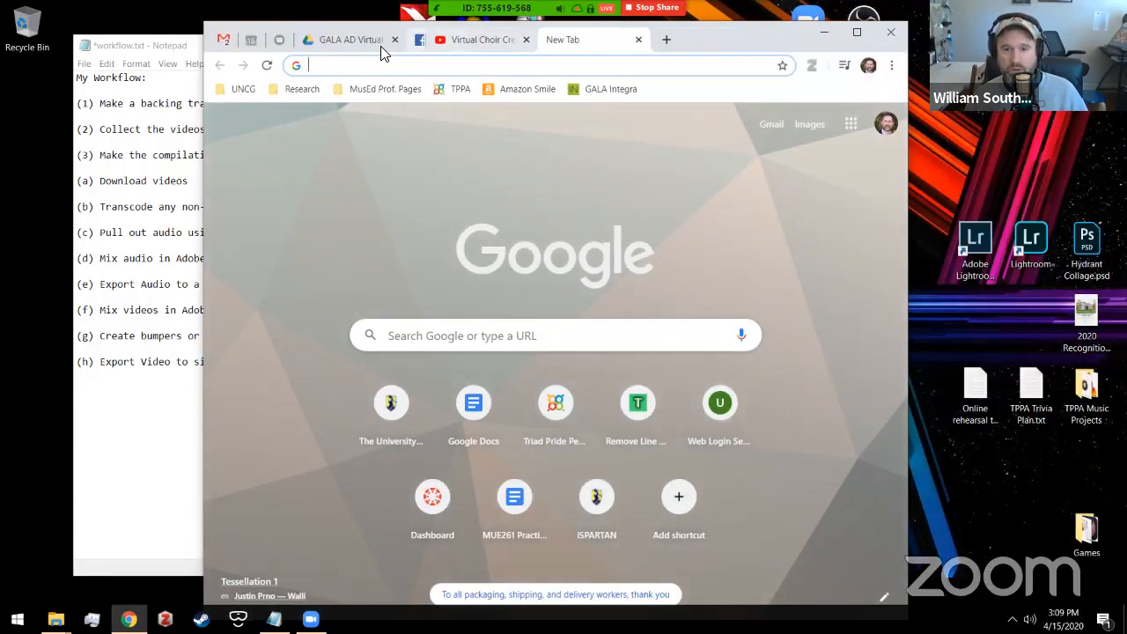
{"action": "left_click", "coordinate": [382, 42]}
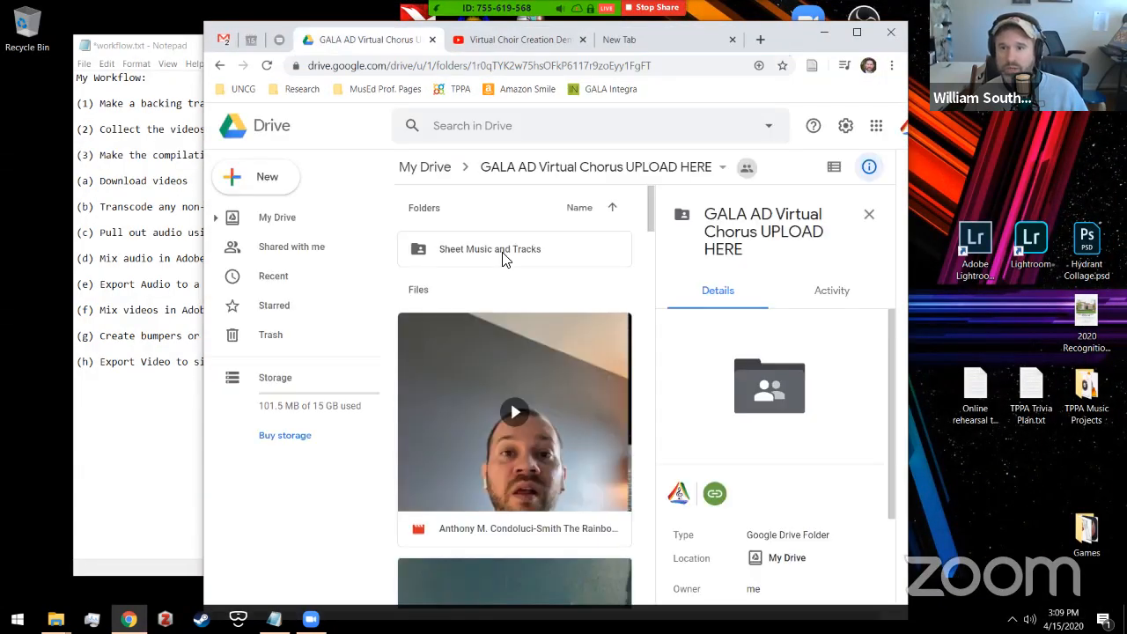
{"action": "left_click", "coordinate": [857, 32]}
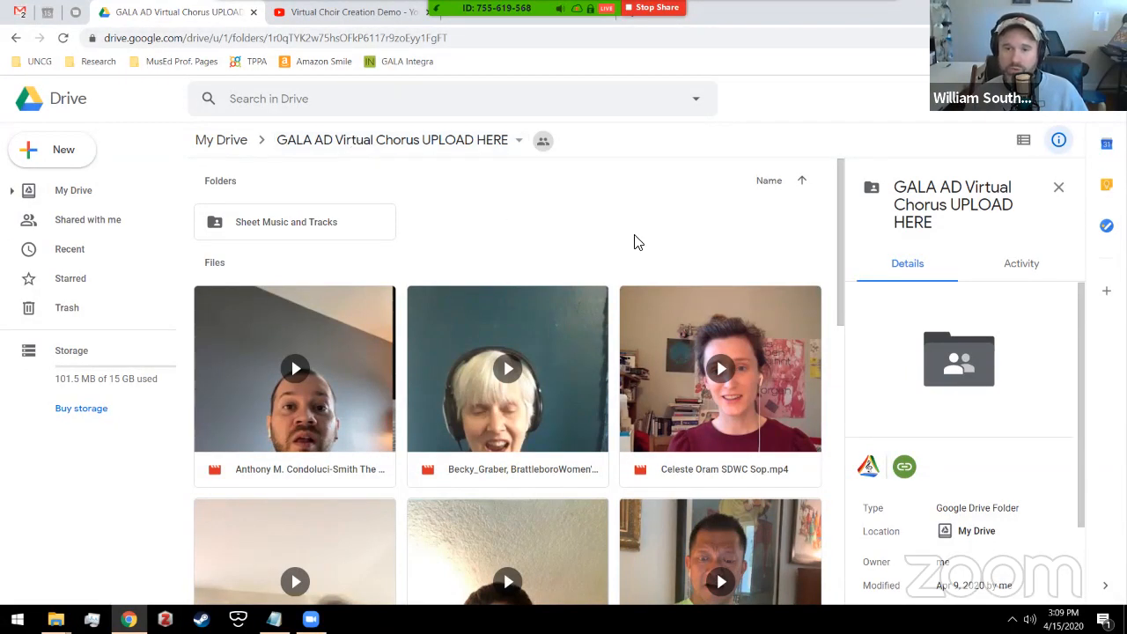
Step: Scroll through the singers' submitted videos in the UPLOAD HERE folder
{"action": "scroll", "coordinate": [632, 281], "scroll_direction": "down", "scroll_amount": 3}
{"action": "scroll", "coordinate": [641, 384], "scroll_direction": "down", "scroll_amount": 5}
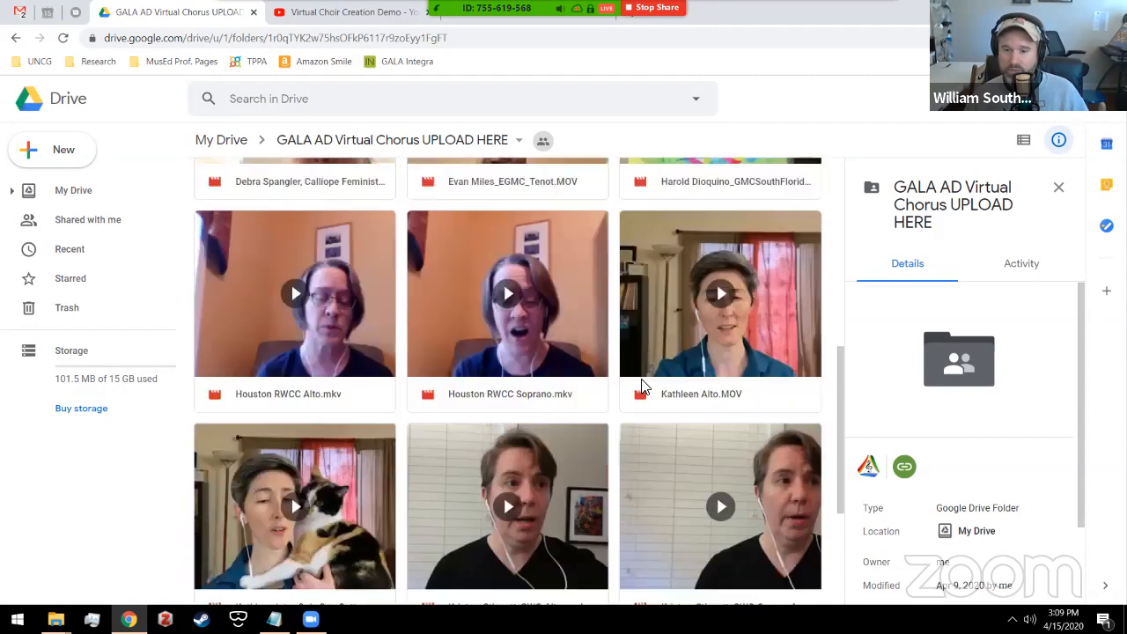
{"action": "scroll", "coordinate": [622, 426], "scroll_direction": "up", "scroll_amount": 10}
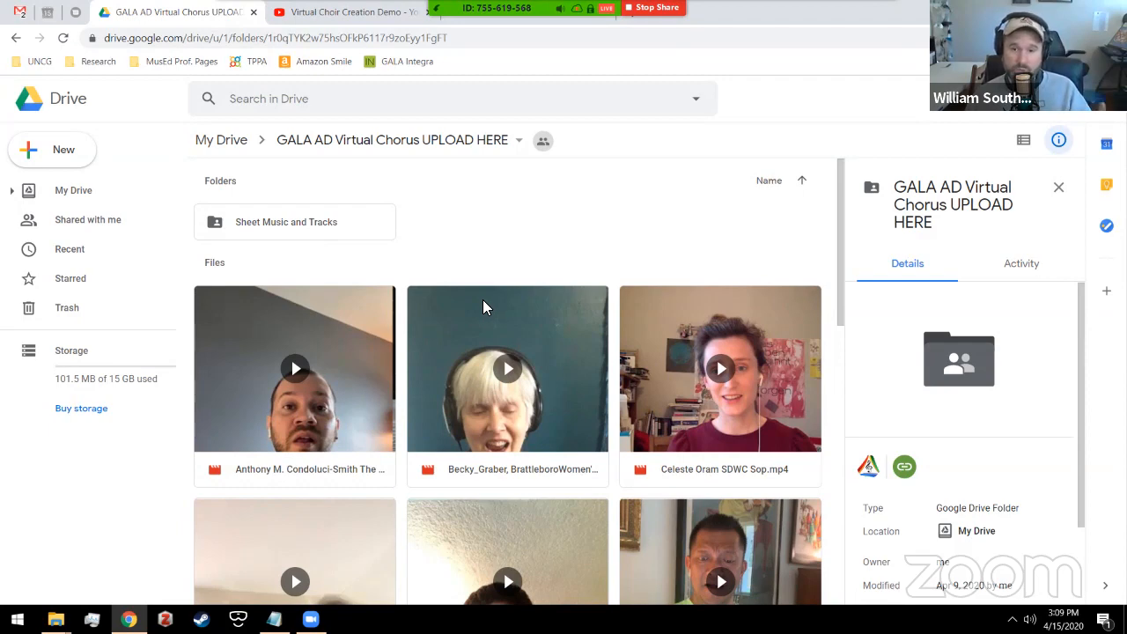
{"action": "scroll", "coordinate": [498, 291], "scroll_direction": "down", "scroll_amount": 3}
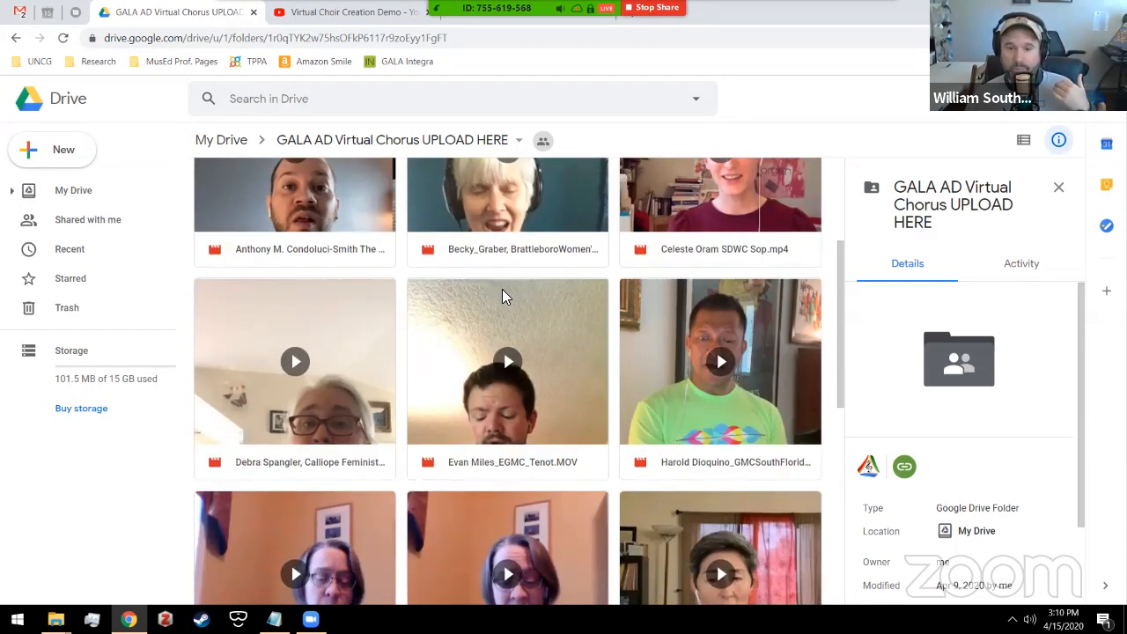
{"action": "scroll", "coordinate": [502, 298], "scroll_direction": "down", "scroll_amount": 2}
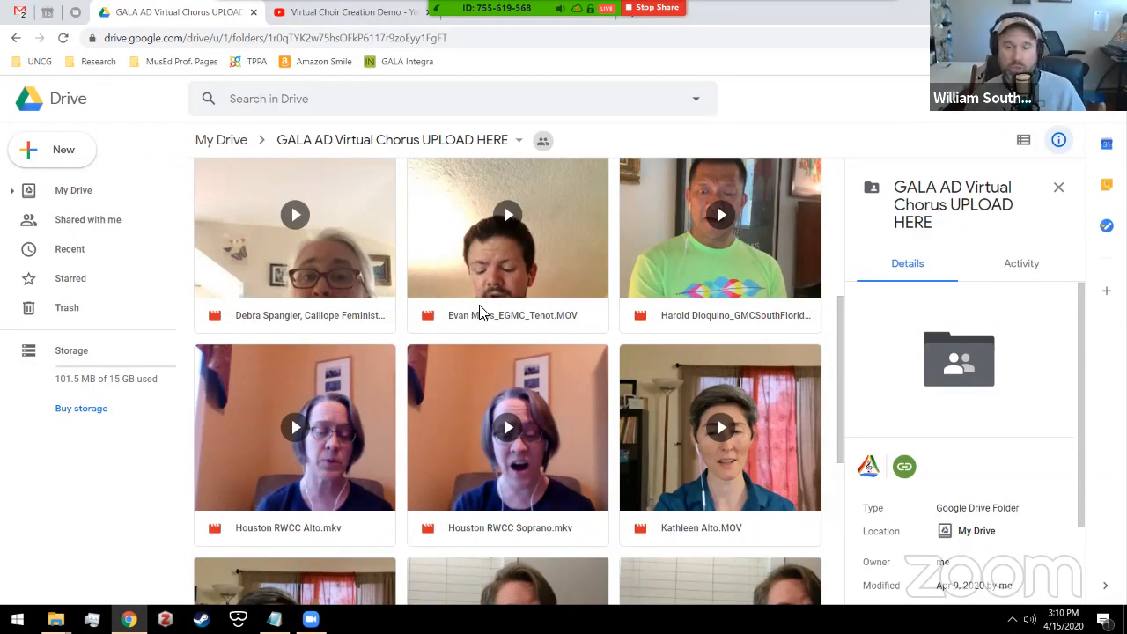
{"action": "scroll", "coordinate": [504, 394], "scroll_direction": "down", "scroll_amount": 2}
{"action": "scroll", "coordinate": [506, 392], "scroll_direction": "up", "scroll_amount": 2}
{"action": "scroll", "coordinate": [505, 392], "scroll_direction": "up", "scroll_amount": 2}
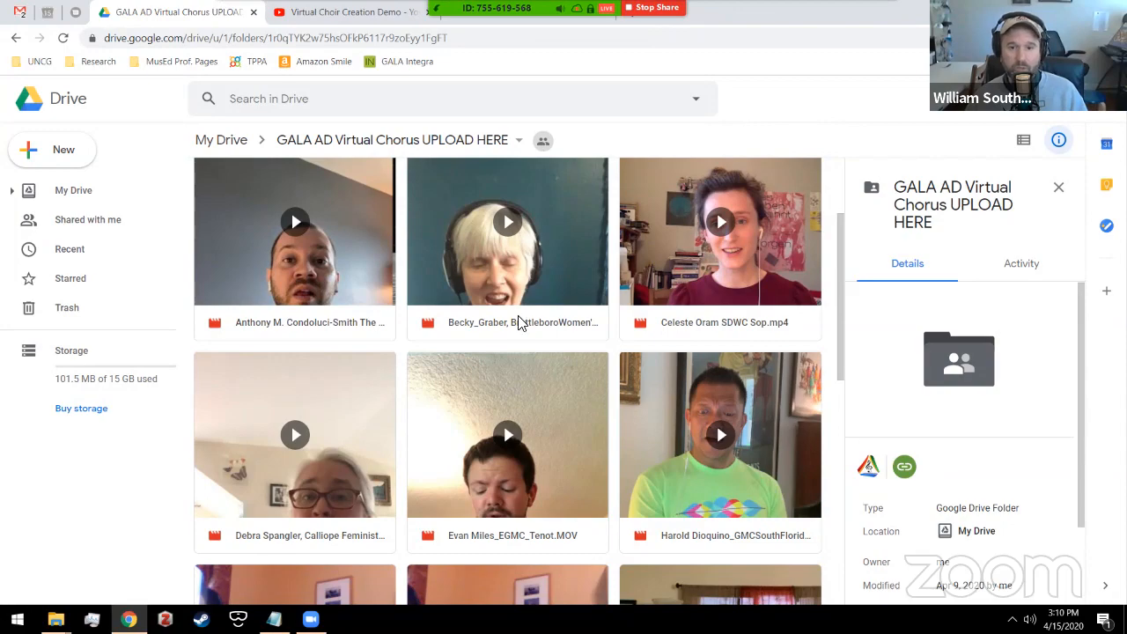
{"action": "scroll", "coordinate": [574, 480], "scroll_direction": "down", "scroll_amount": 6}
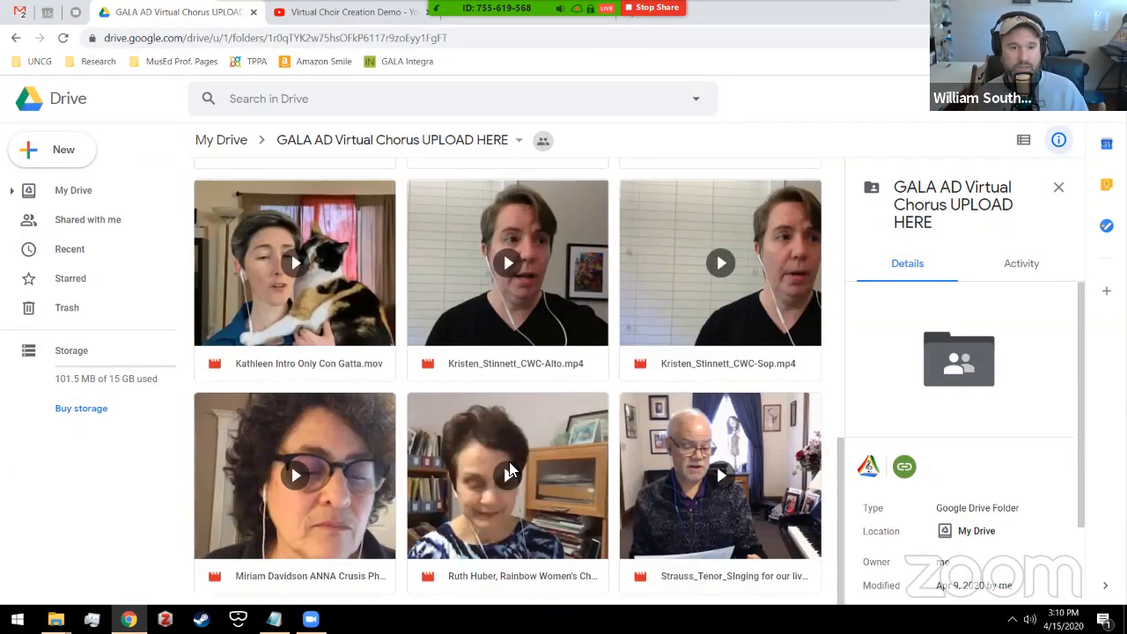
{"action": "scroll", "coordinate": [509, 470], "scroll_direction": "up", "scroll_amount": 6}
Step: From the AD VC folder, play AD VC YouTube Export.mp4 full screen
{"action": "mouse_move", "coordinate": [56, 619]}
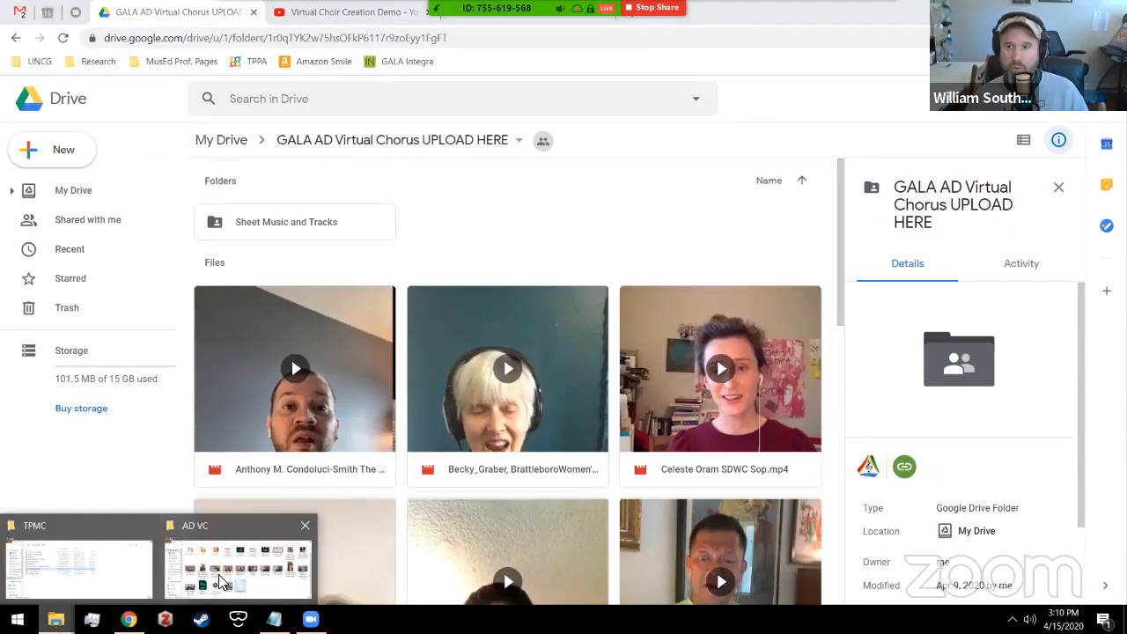
{"action": "left_click", "coordinate": [220, 572]}
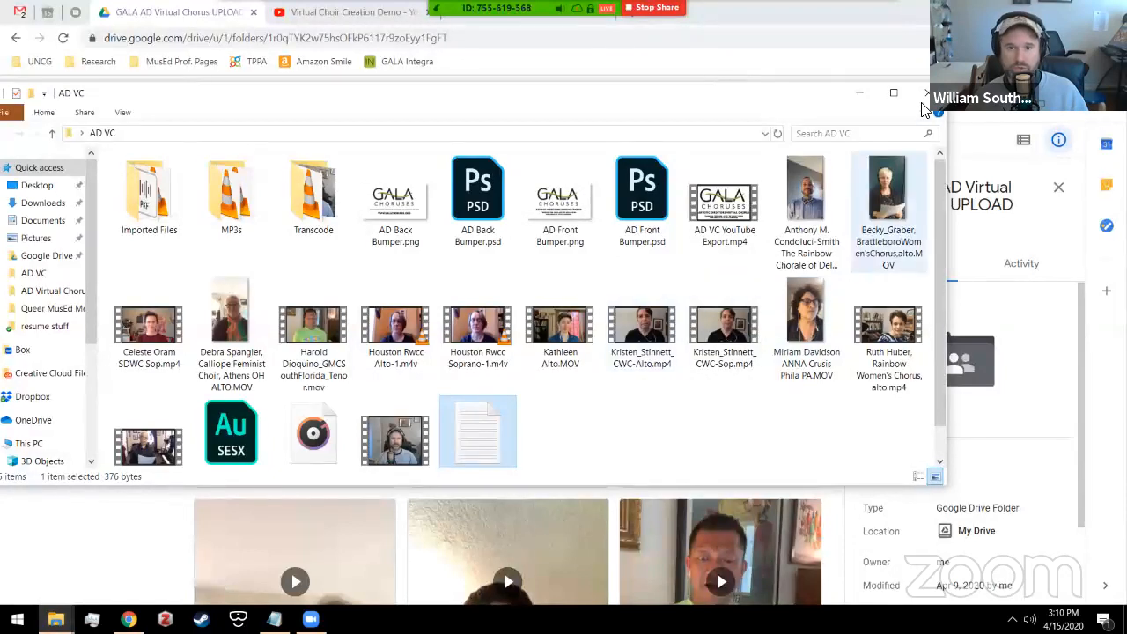
{"action": "left_click", "coordinate": [660, 447]}
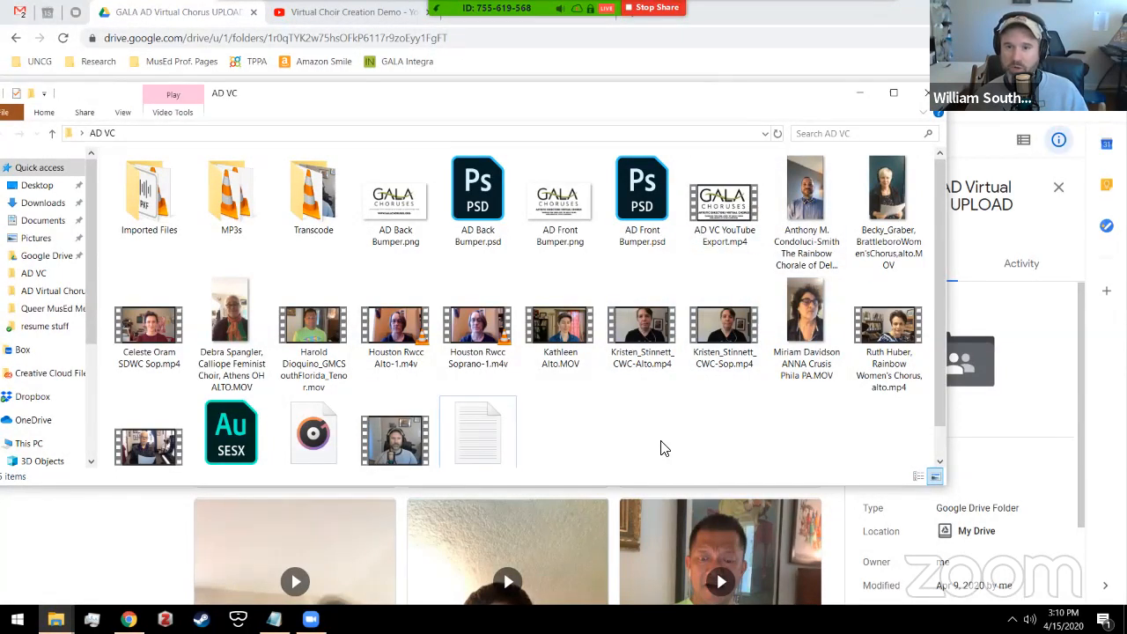
{"action": "double_click", "coordinate": [727, 208]}
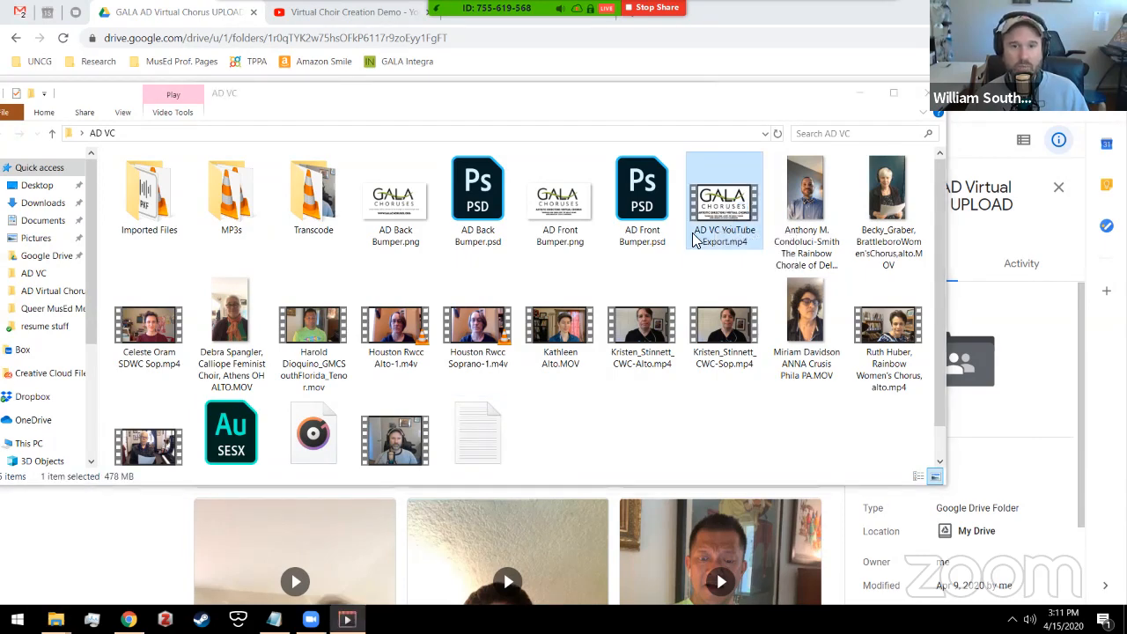
{"action": "double_click", "coordinate": [499, 386]}
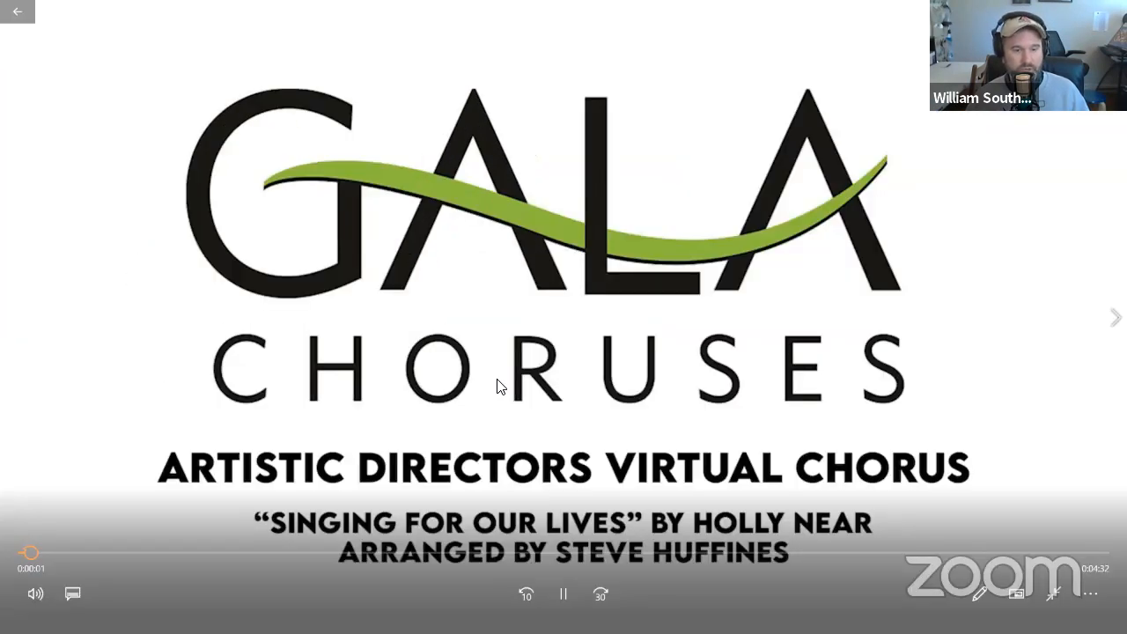
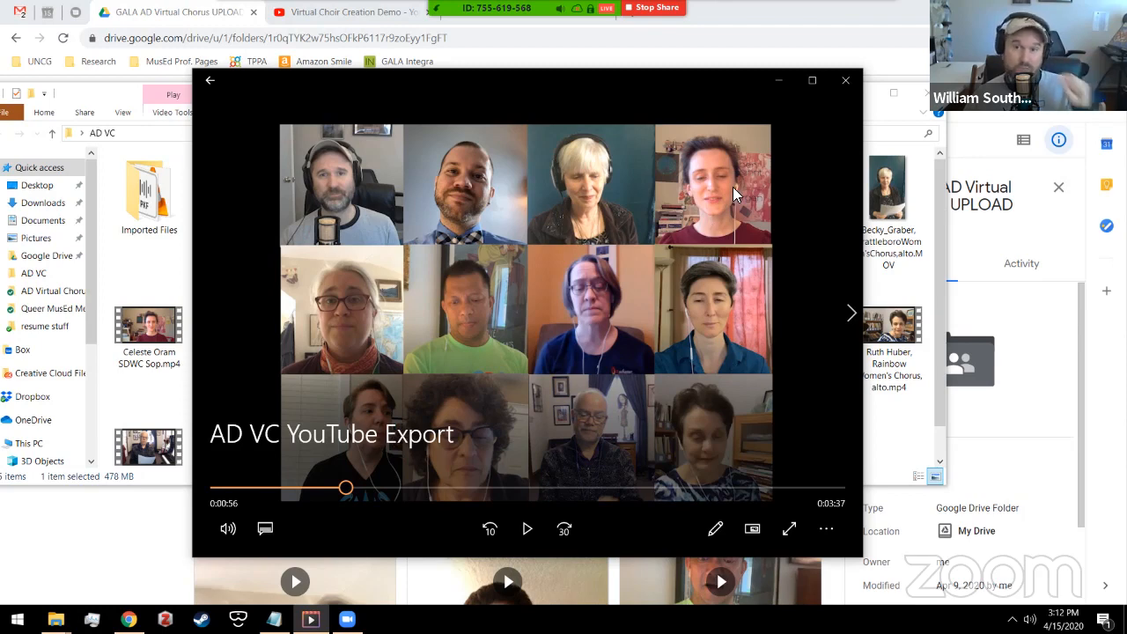
Step: Close the AD VC YouTube Export video player and deselect files in the AD VC folder
{"action": "left_click", "coordinate": [849, 80]}
{"action": "left_click", "coordinate": [662, 440]}
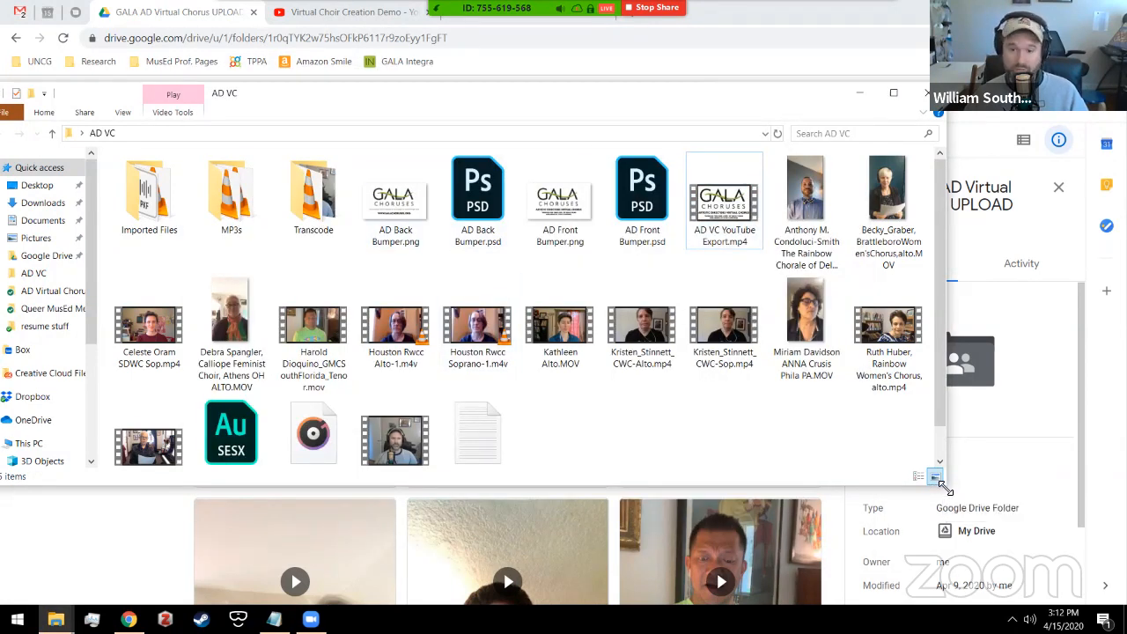
Step: Enlarge the AD VC folder window, then minimize Chrome, Explorer and Notepad to show the desktop
{"action": "left_click_drag", "start_coordinate": [947, 486], "coordinate": [993, 569]}
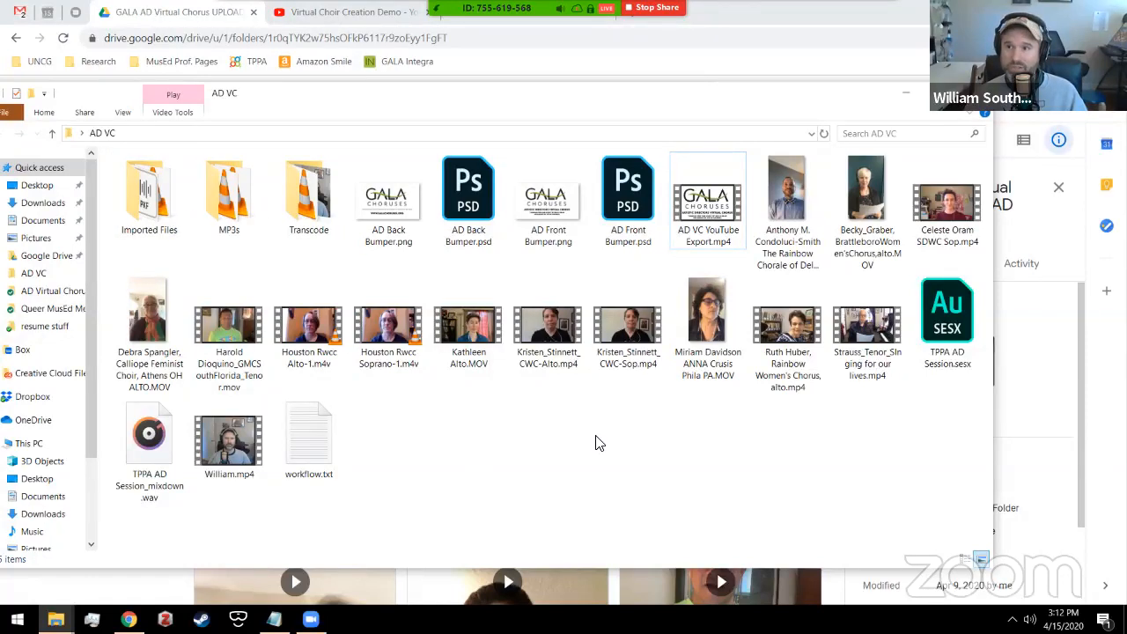
{"action": "left_click", "coordinate": [1042, 9]}
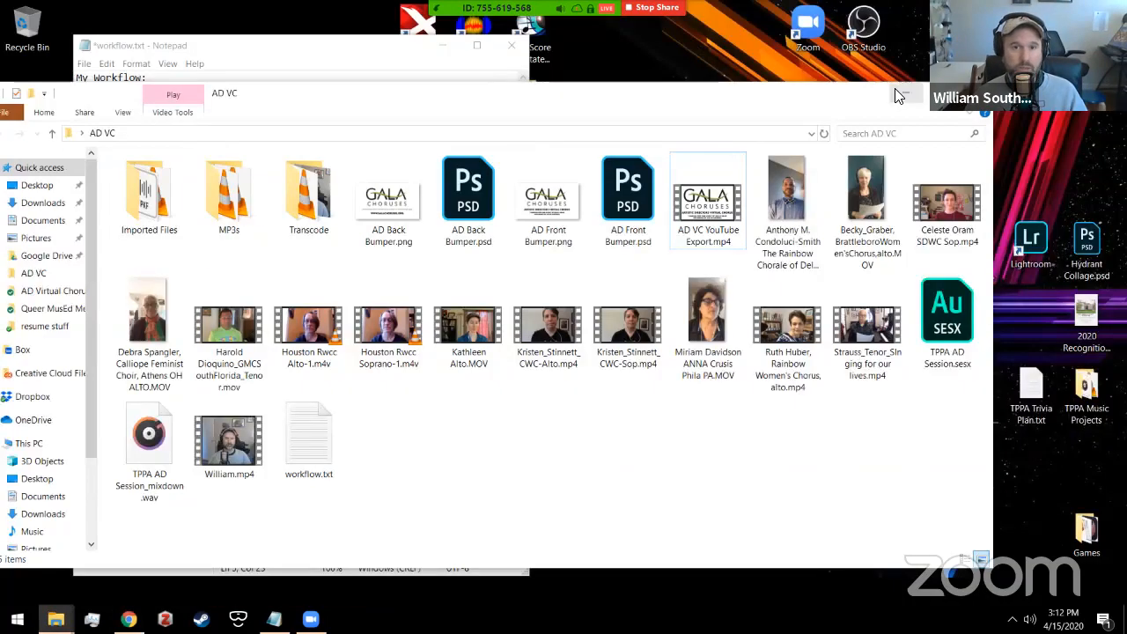
{"action": "left_click", "coordinate": [898, 90]}
{"action": "left_click", "coordinate": [443, 45]}
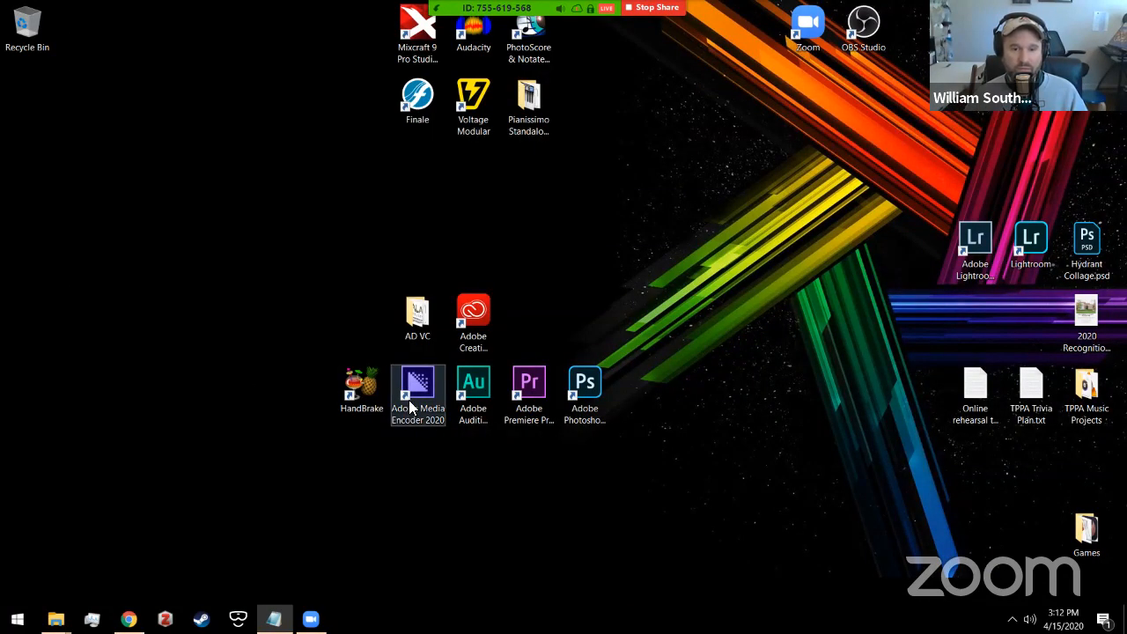
Step: Box-select the Media Encoder shortcut on the desktop
{"action": "left_click_drag", "start_coordinate": [440, 450], "coordinate": [391, 364]}
{"action": "left_click_drag", "start_coordinate": [453, 483], "coordinate": [397, 356]}
{"action": "left_click_drag", "start_coordinate": [453, 499], "coordinate": [385, 352]}
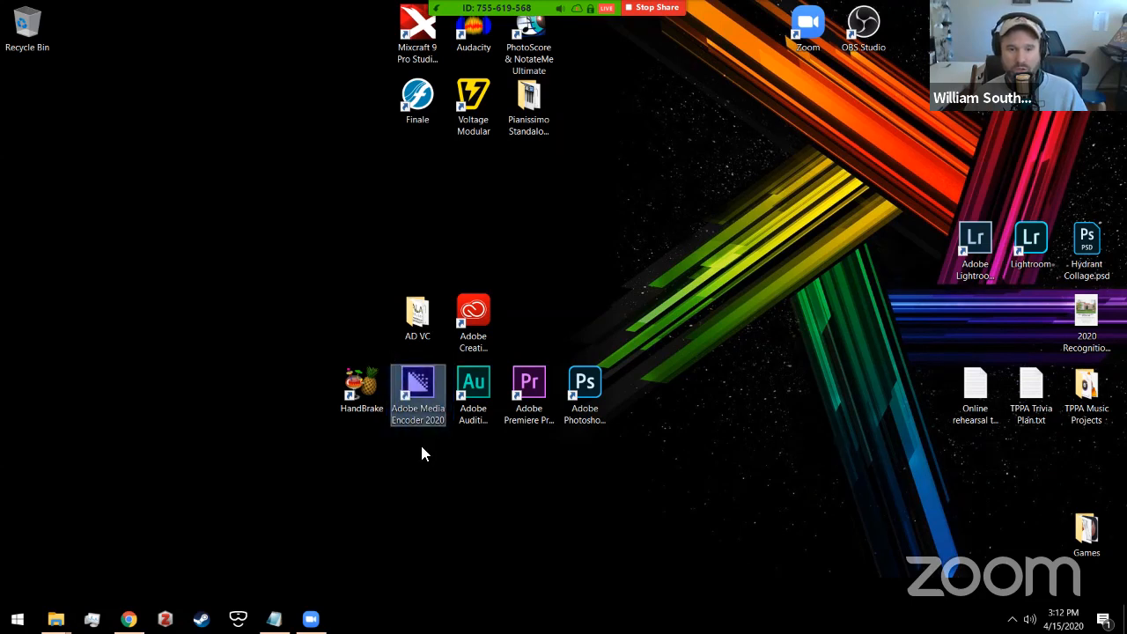
Step: Launch Media Encoder and start picking alto and soprano singer videos in AD VC
{"action": "double_click", "coordinate": [411, 411]}
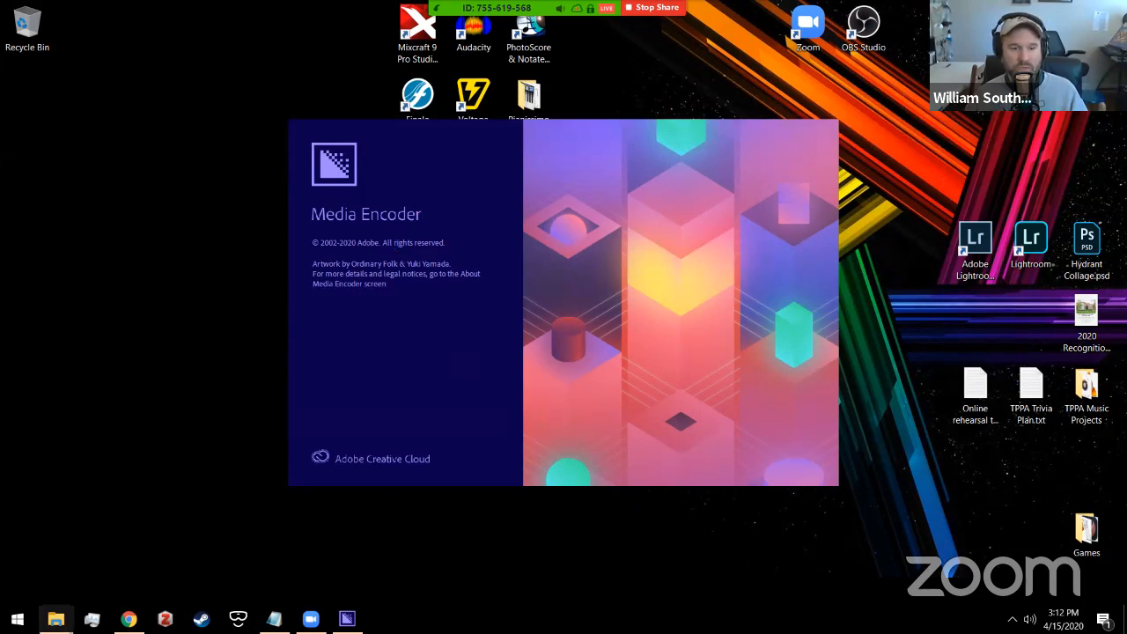
{"action": "mouse_move", "coordinate": [55, 619]}
{"action": "left_click", "coordinate": [233, 563]}
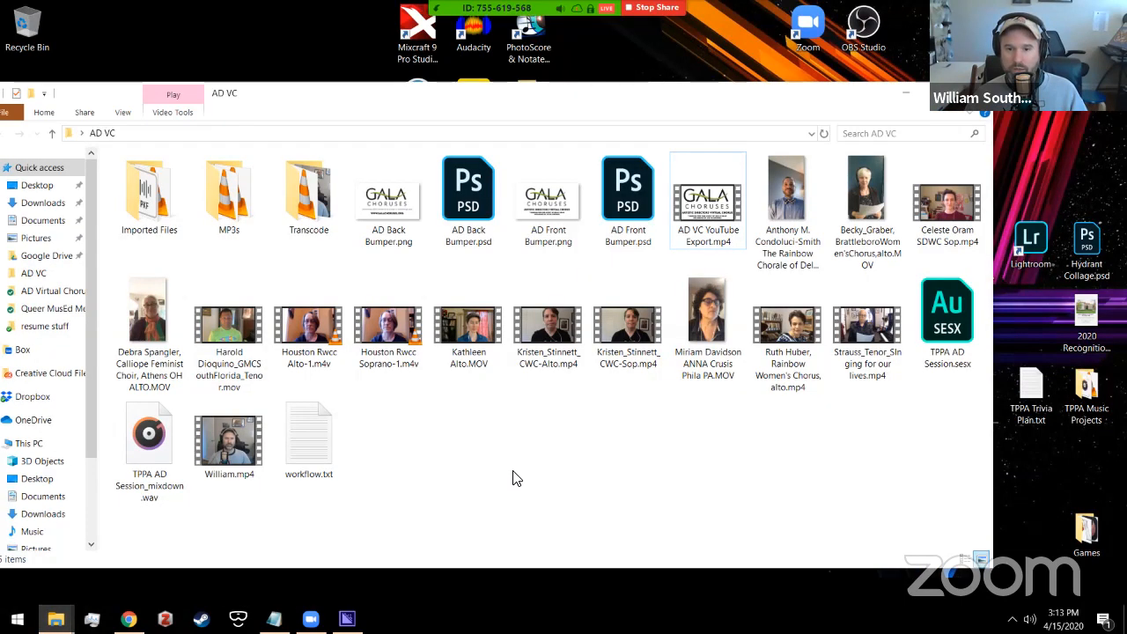
{"action": "left_click", "coordinate": [543, 343]}
{"action": "left_click", "coordinate": [476, 344]}
{"action": "left_click", "coordinate": [388, 343]}
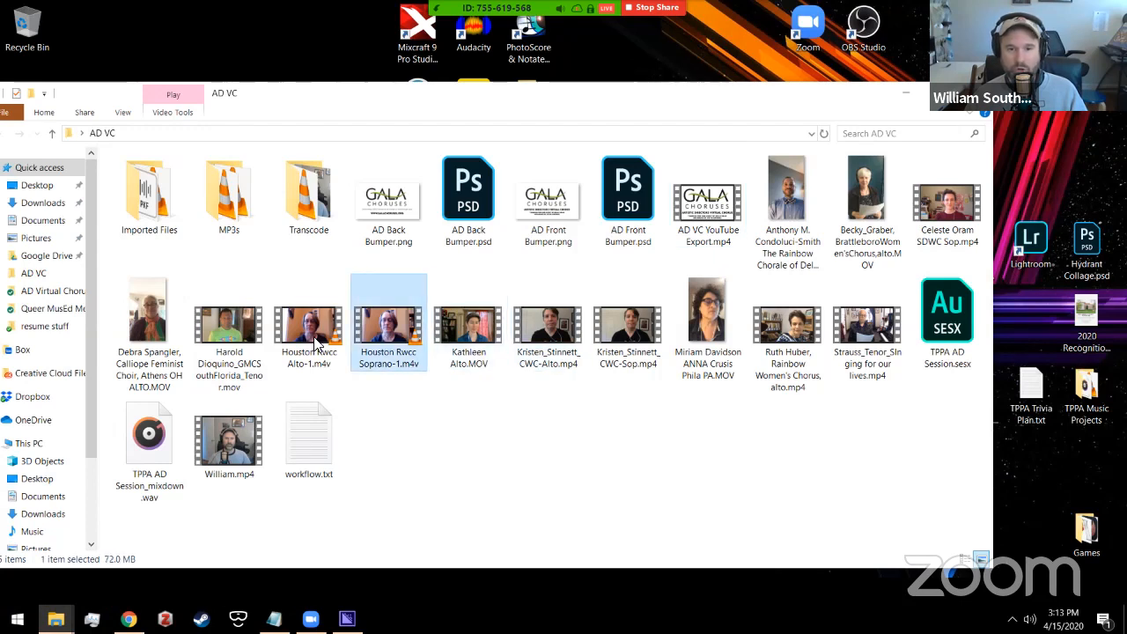
{"action": "left_click", "coordinate": [316, 344]}
{"action": "left_click", "coordinate": [421, 410]}
{"action": "left_click", "coordinate": [394, 341]}
{"action": "left_click", "coordinate": [495, 334]}
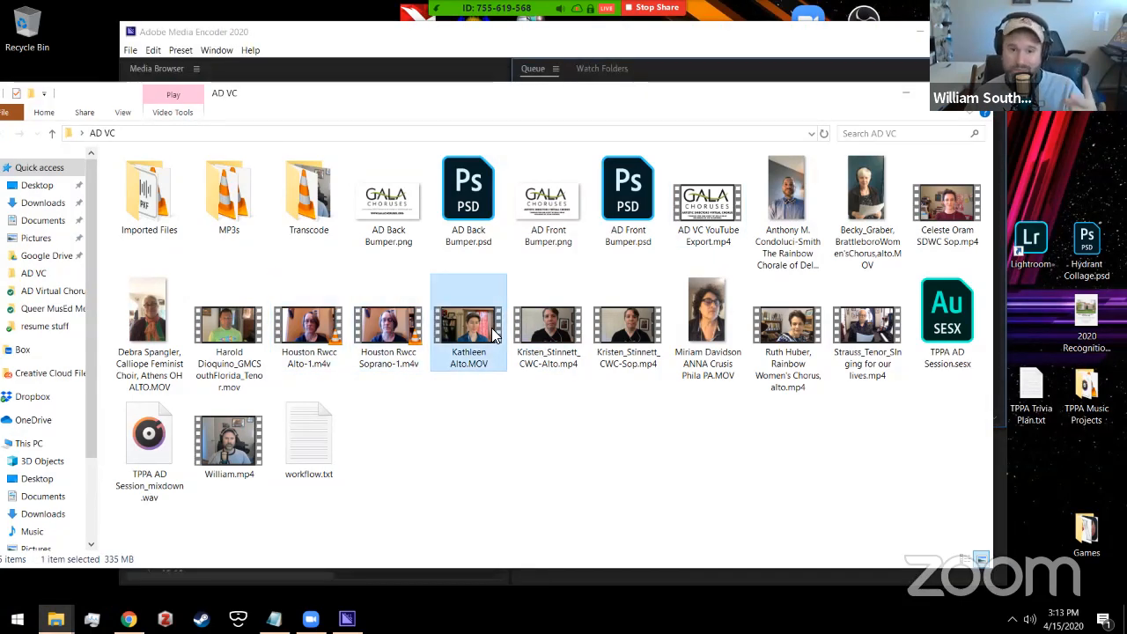
{"action": "left_click", "coordinate": [476, 395]}
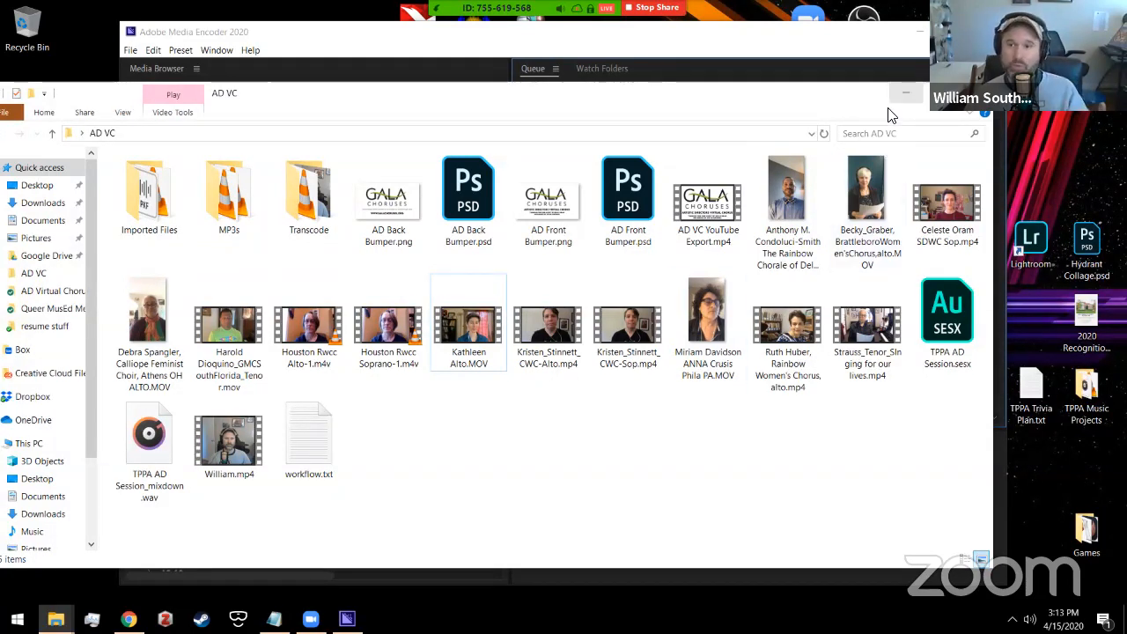
Step: Clear the video selection and minimize the AD VC window
{"action": "left_click", "coordinate": [490, 361]}
{"action": "left_click", "coordinate": [539, 435]}
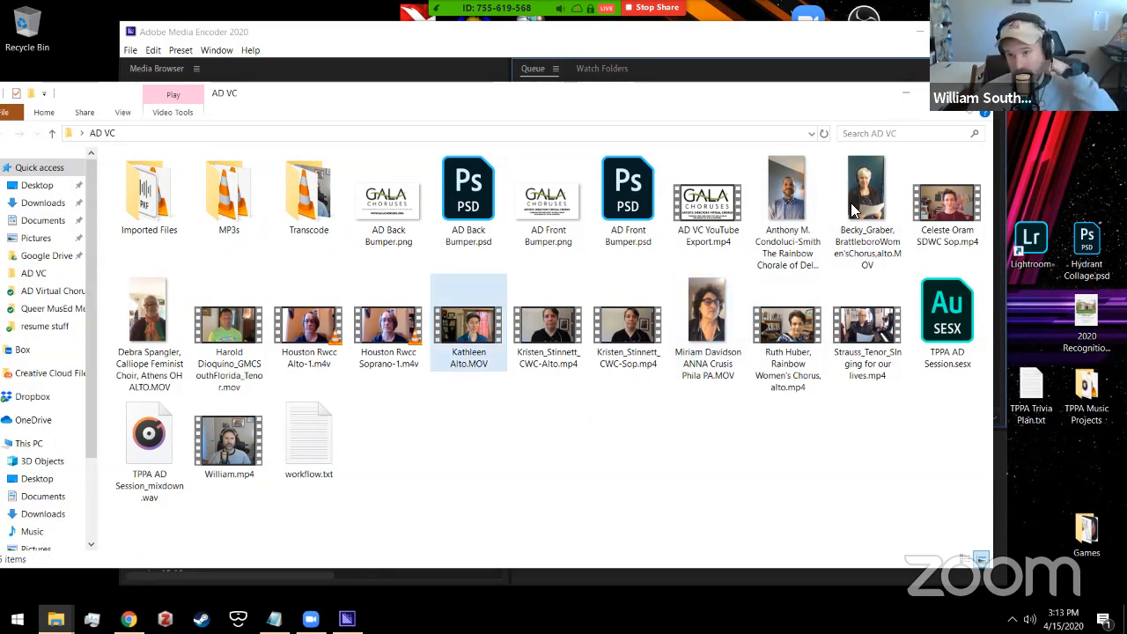
{"action": "left_click", "coordinate": [909, 97]}
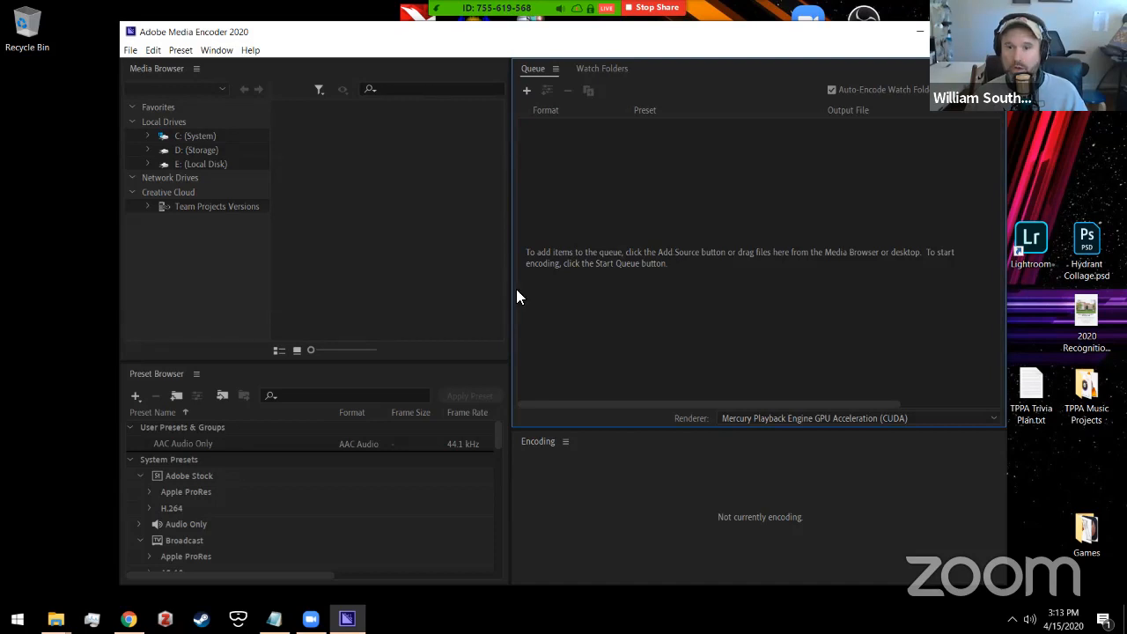
Step: Select five singer videos, leaving out the Houston soprano and alto, and drag them into the queue
{"action": "key", "text": "alt+Tab"}
{"action": "left_click", "coordinate": [875, 213], "text": "ctrl"}
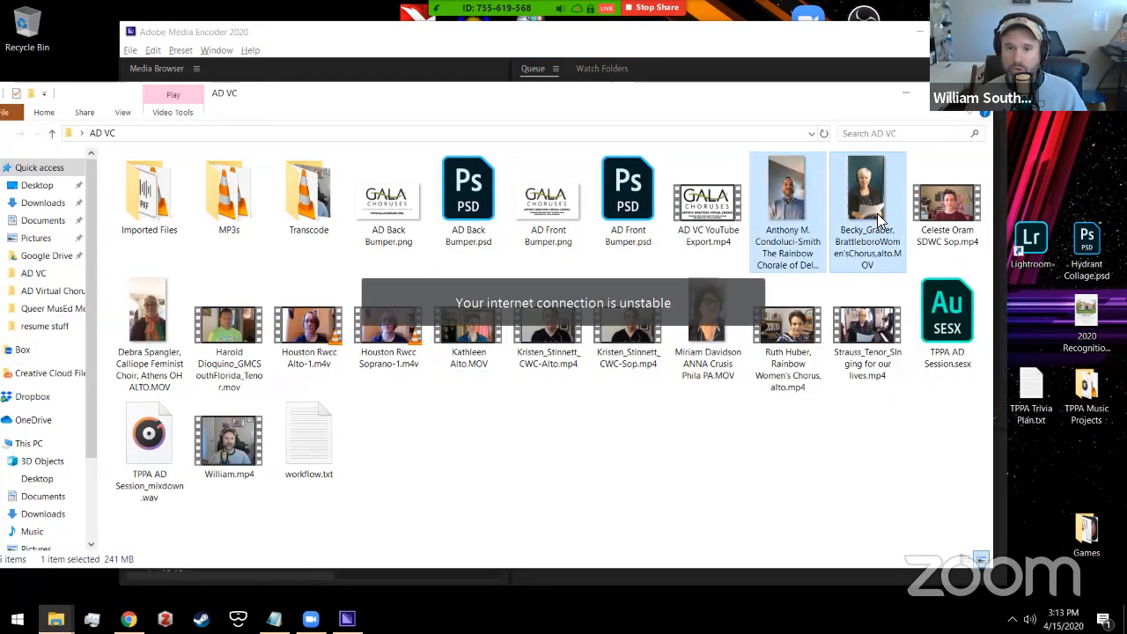
{"action": "left_click", "coordinate": [972, 208], "text": "ctrl"}
{"action": "left_click", "coordinate": [182, 340], "text": "ctrl"}
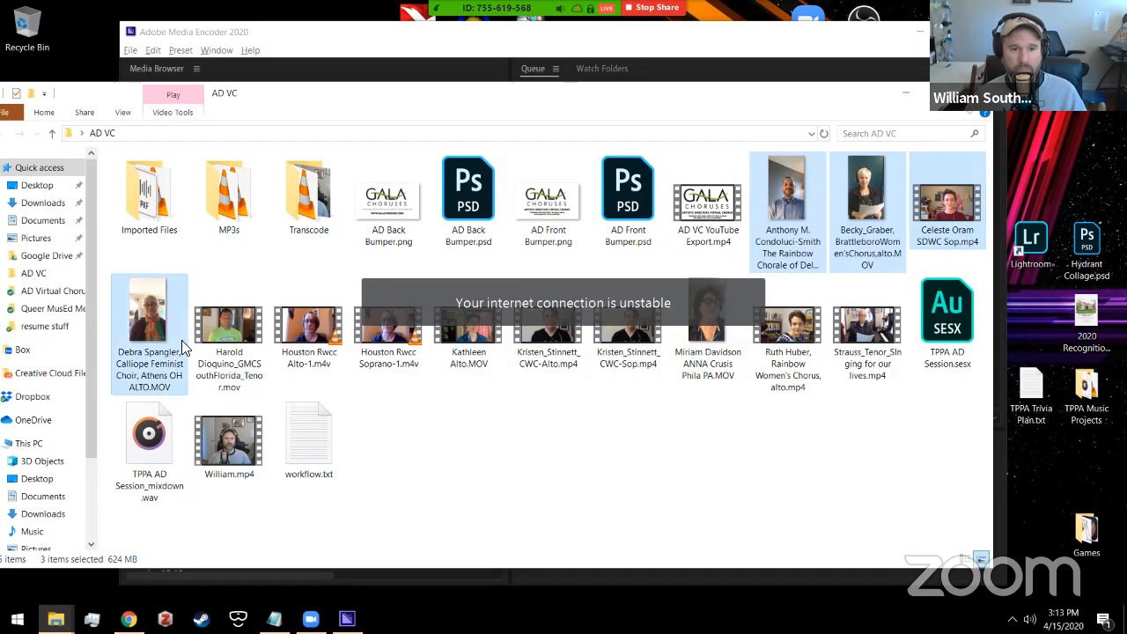
{"action": "left_click", "coordinate": [243, 343], "text": "ctrl"}
{"action": "left_click", "coordinate": [315, 324], "text": "ctrl"}
{"action": "left_click", "coordinate": [385, 345], "text": "ctrl"}
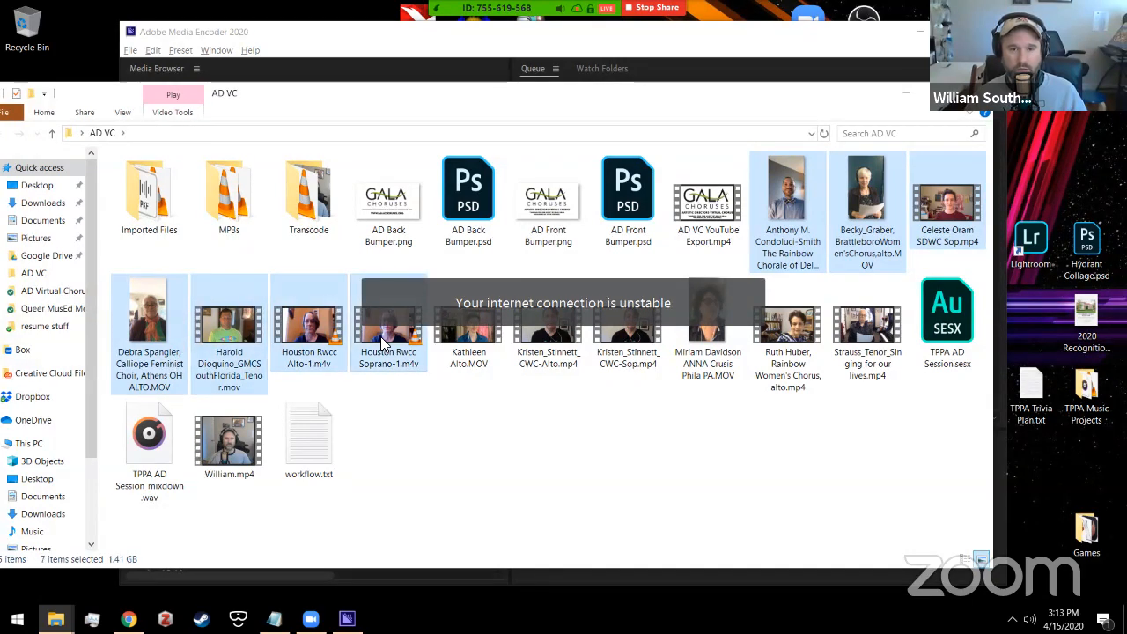
{"action": "left_click", "coordinate": [319, 350], "text": "ctrl"}
{"action": "left_click", "coordinate": [316, 346], "text": "ctrl"}
{"action": "left_click_drag", "start_coordinate": [222, 331], "coordinate": [646, 259]}
Step: Switch to Media Encoder and select all five queued clips
{"action": "key", "text": "alt+Tab"}
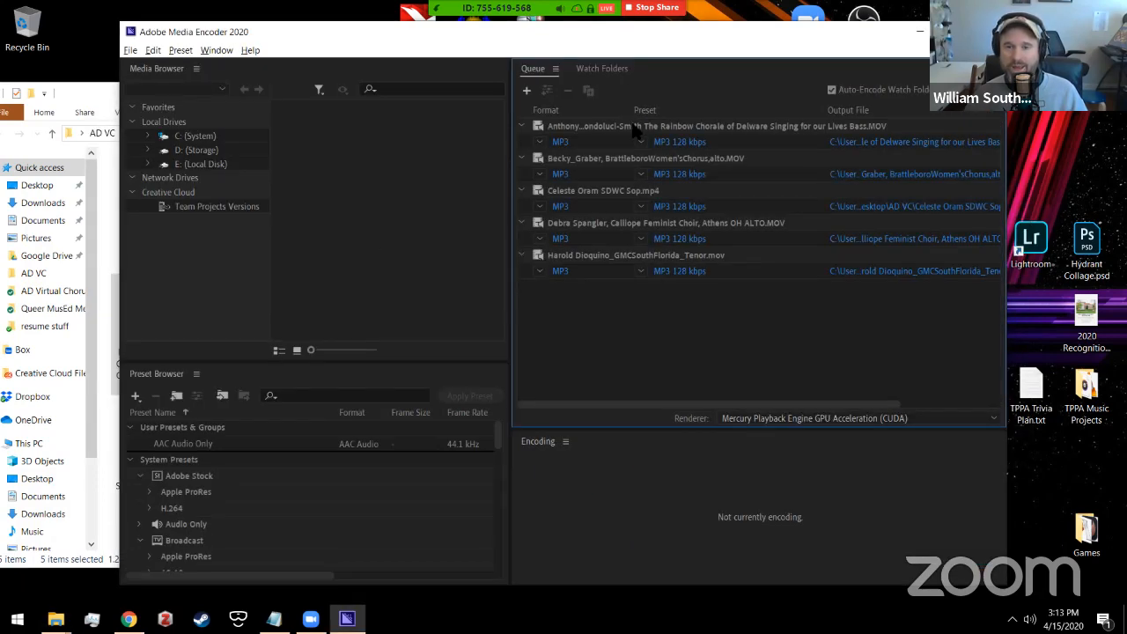
{"action": "left_click", "coordinate": [632, 125]}
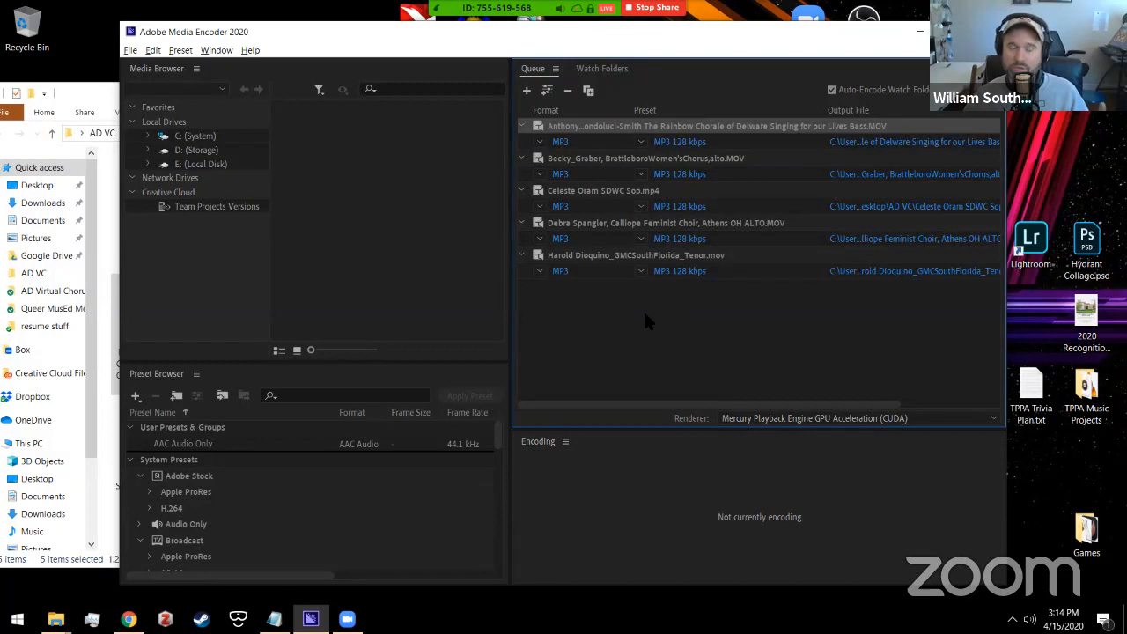
{"action": "key", "text": "ctrl+a"}
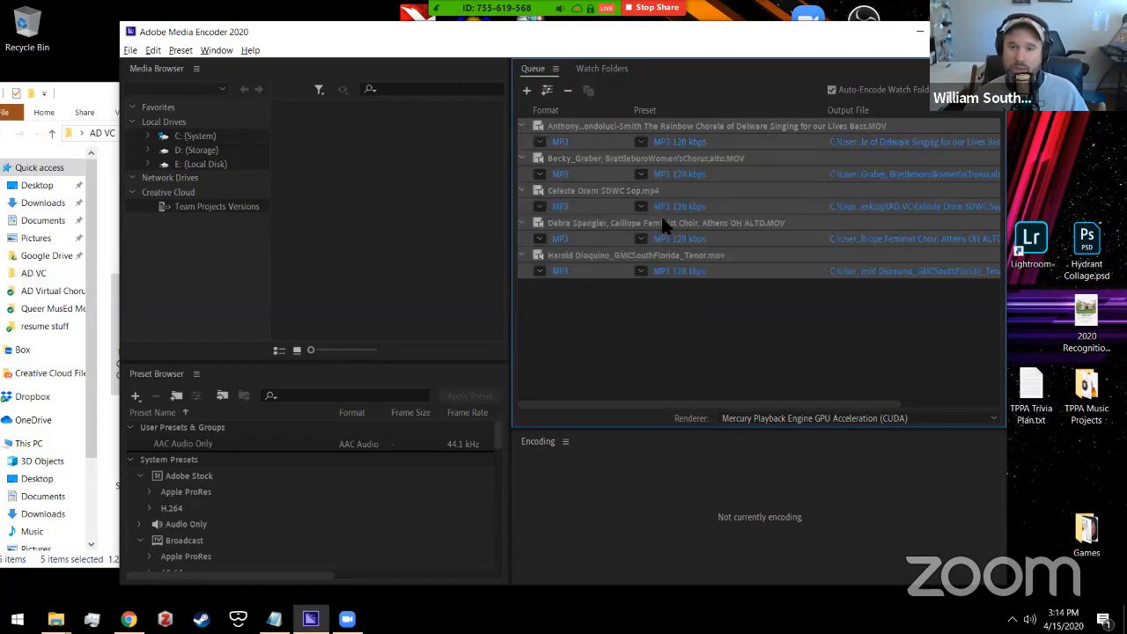
Step: Leave the queued clips' output at MP3 128 kbps and open the AD VC Transcode folder
{"action": "left_click", "coordinate": [641, 142]}
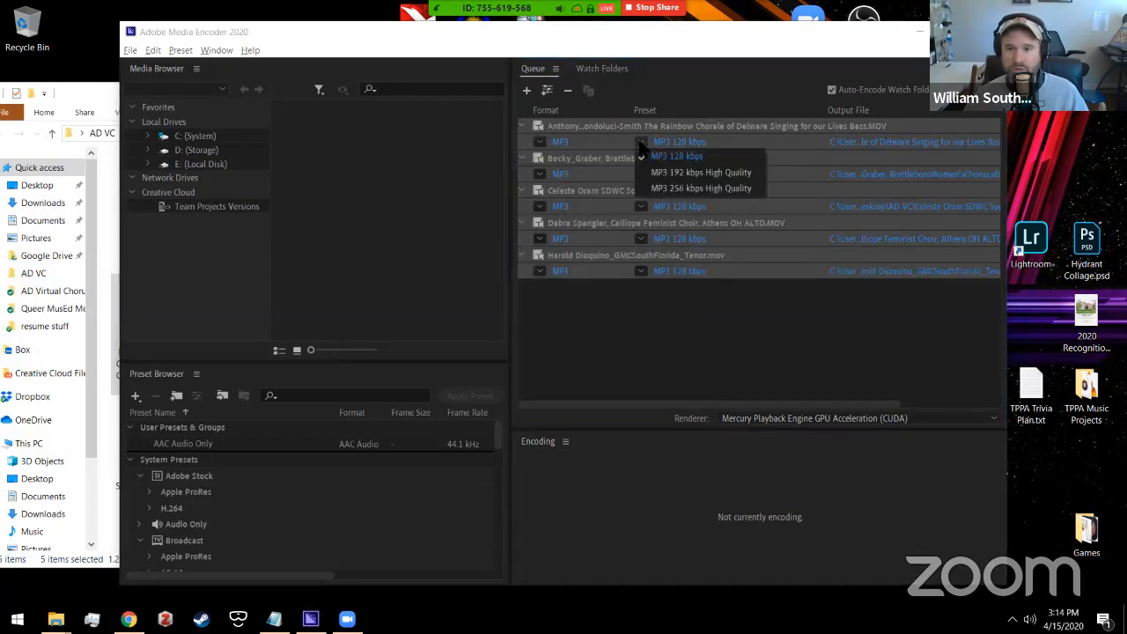
{"action": "left_click", "coordinate": [542, 143]}
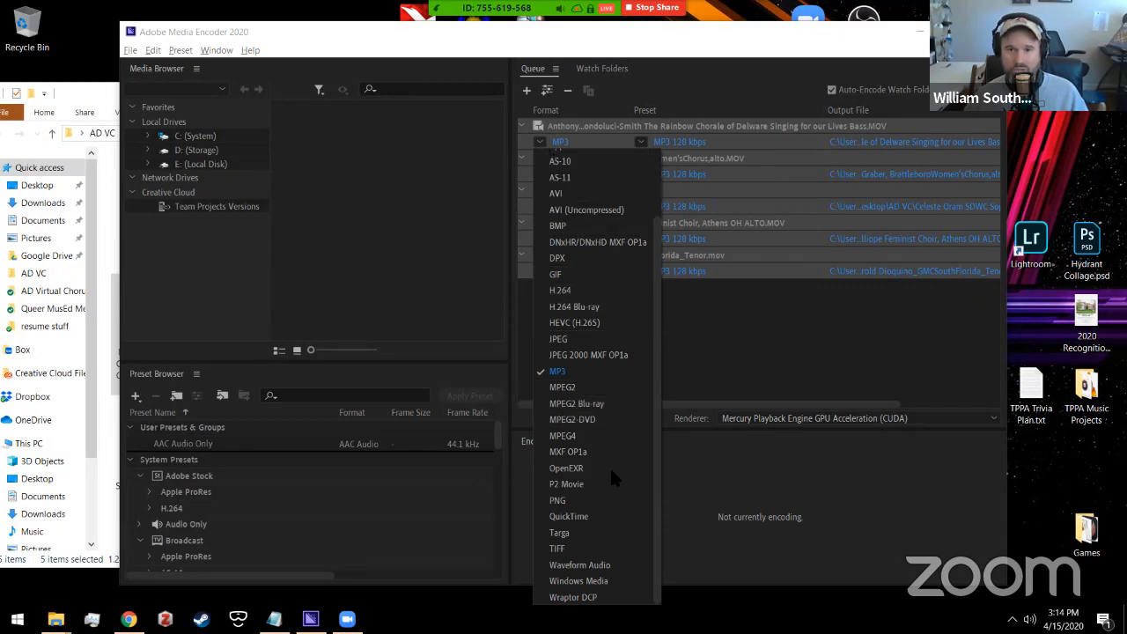
{"action": "scroll", "coordinate": [603, 455], "scroll_direction": "up", "scroll_amount": 3}
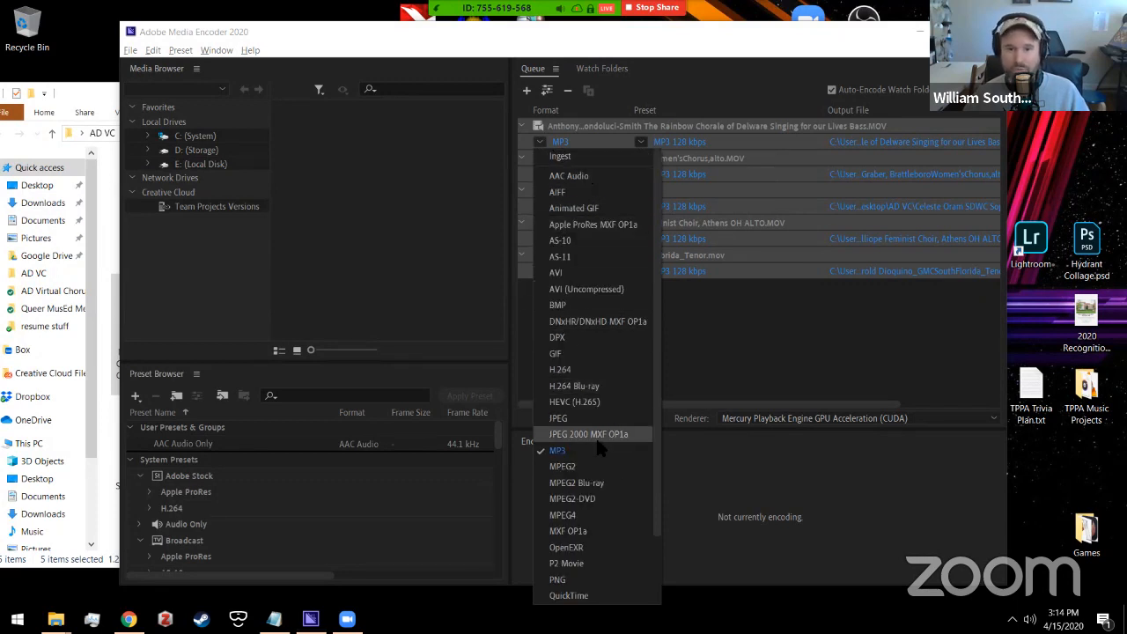
{"action": "scroll", "coordinate": [595, 435], "scroll_direction": "down", "scroll_amount": 3}
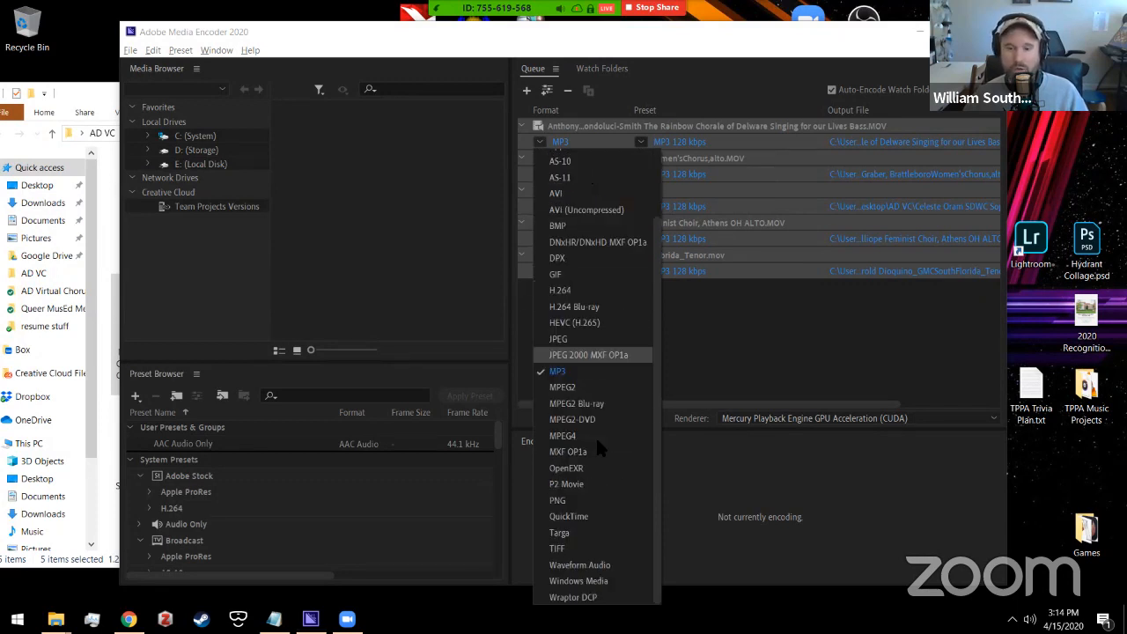
{"action": "left_click", "coordinate": [563, 371]}
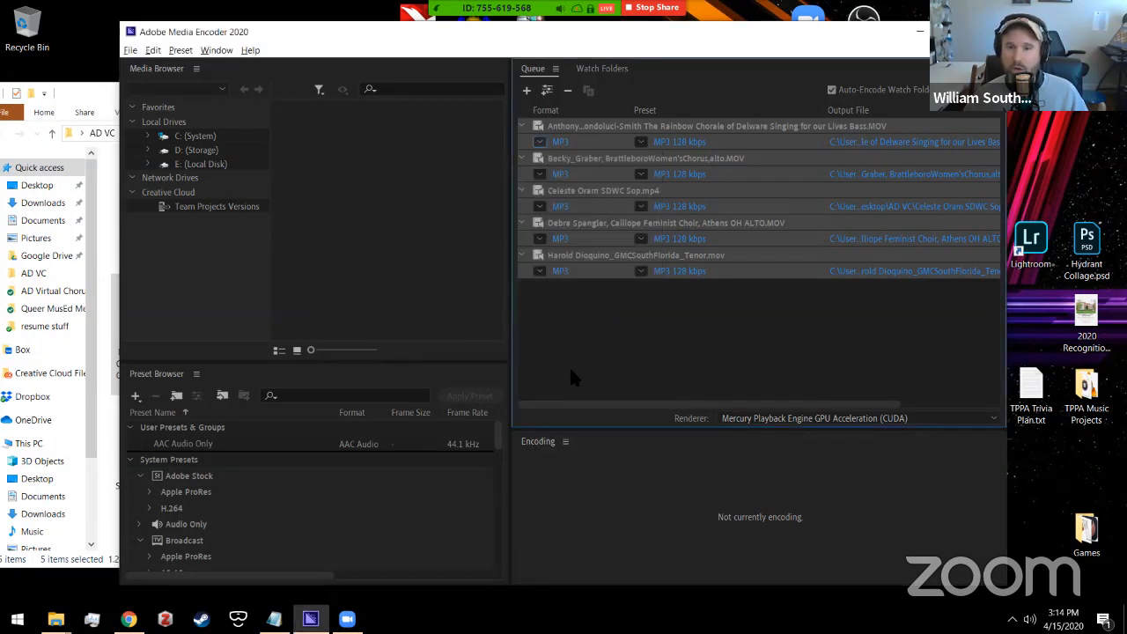
{"action": "left_click", "coordinate": [640, 143]}
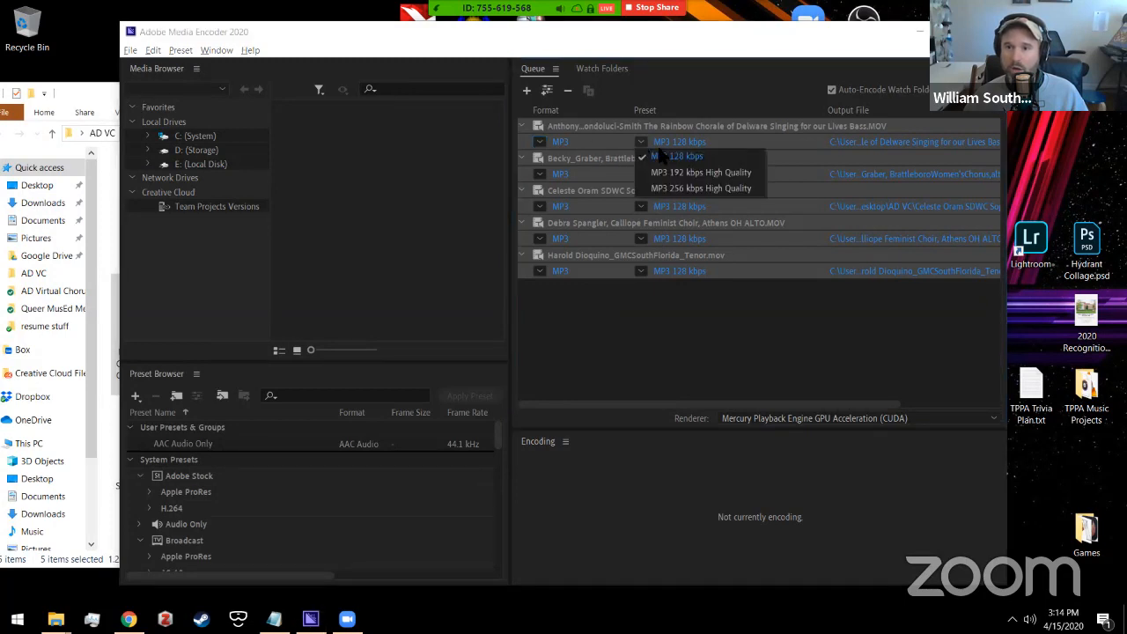
{"action": "left_click", "coordinate": [662, 150]}
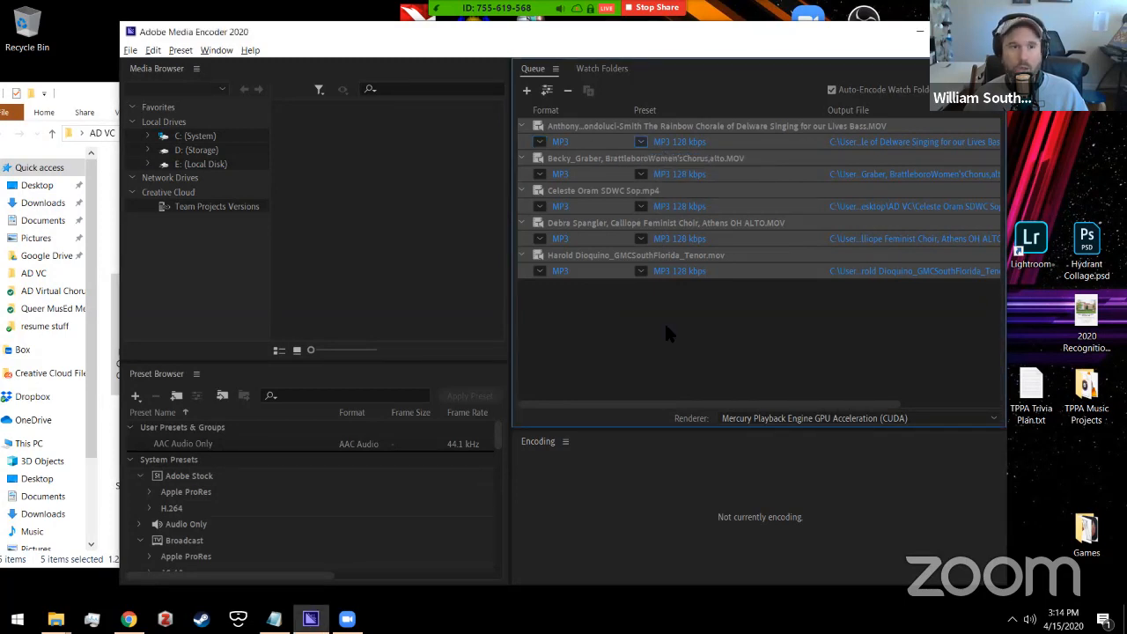
{"action": "left_click", "coordinate": [101, 92]}
{"action": "double_click", "coordinate": [321, 224]}
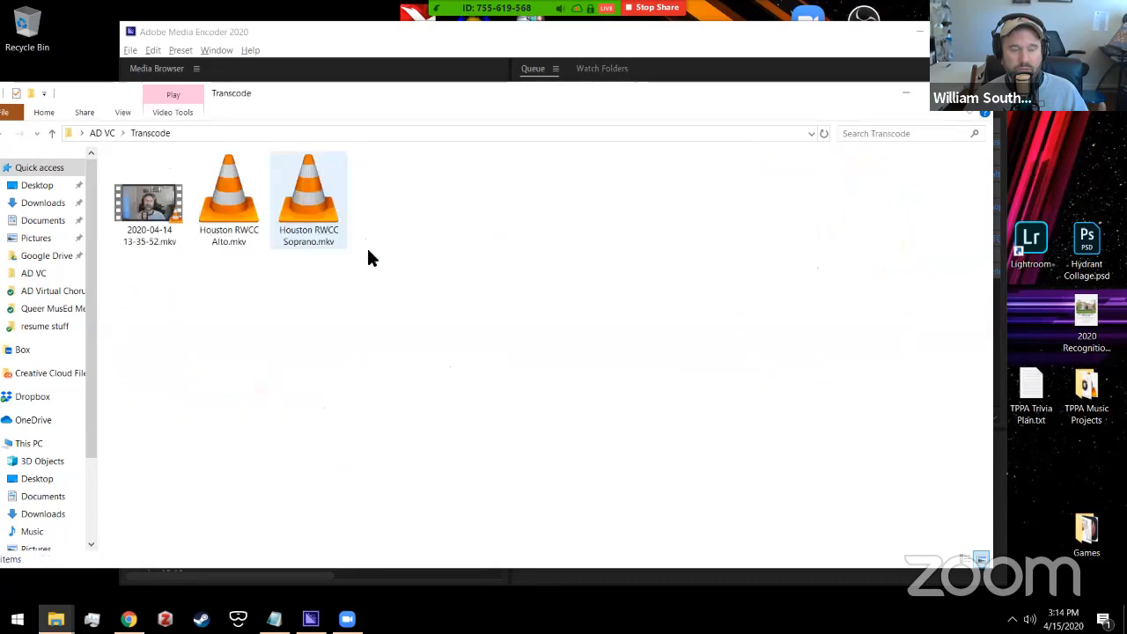
Step: Try queuing Houston RWCC Alto.mkv, dismiss the unsupported-file error, and minimize Media Encoder and Explorer
{"action": "left_click", "coordinate": [238, 229]}
{"action": "left_click_drag", "start_coordinate": [224, 198], "coordinate": [669, 344]}
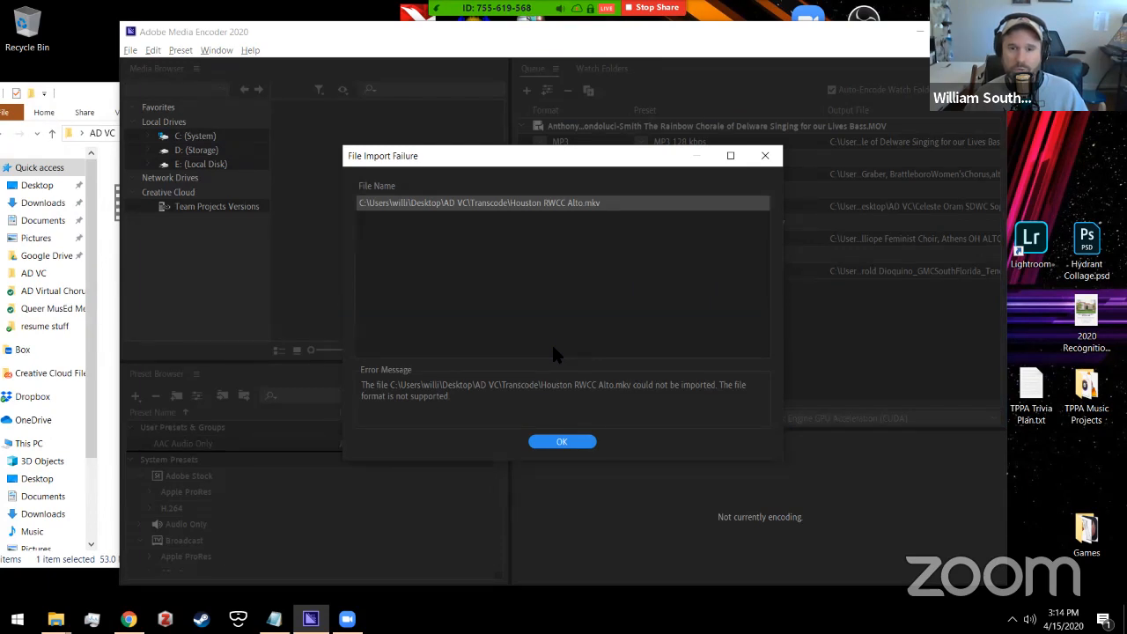
{"action": "left_click", "coordinate": [561, 442]}
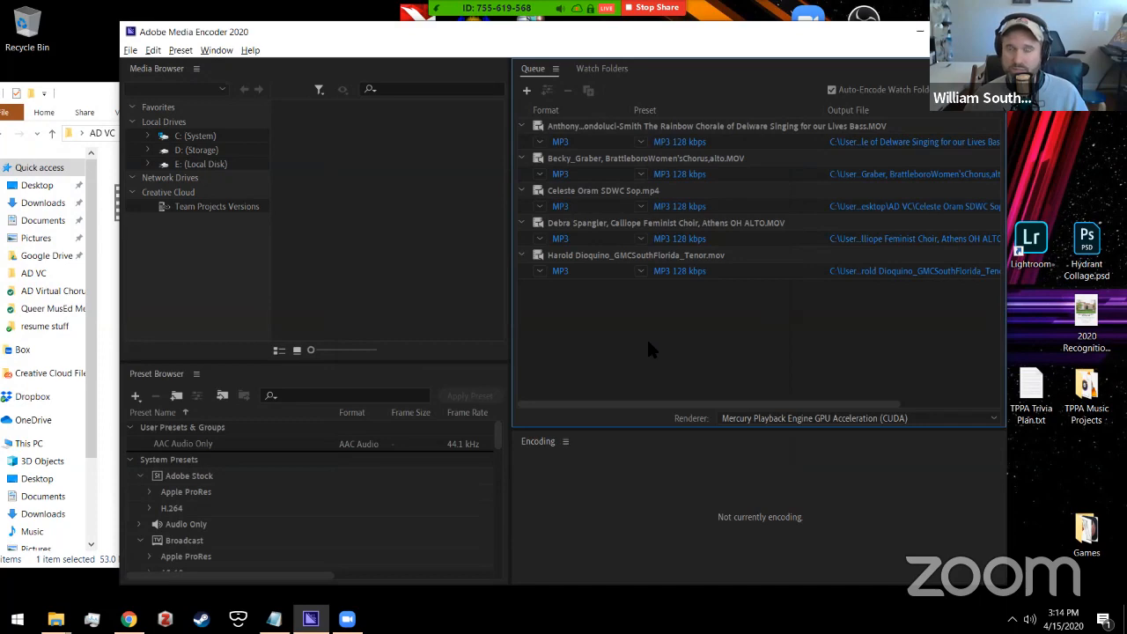
{"action": "left_click", "coordinate": [914, 35]}
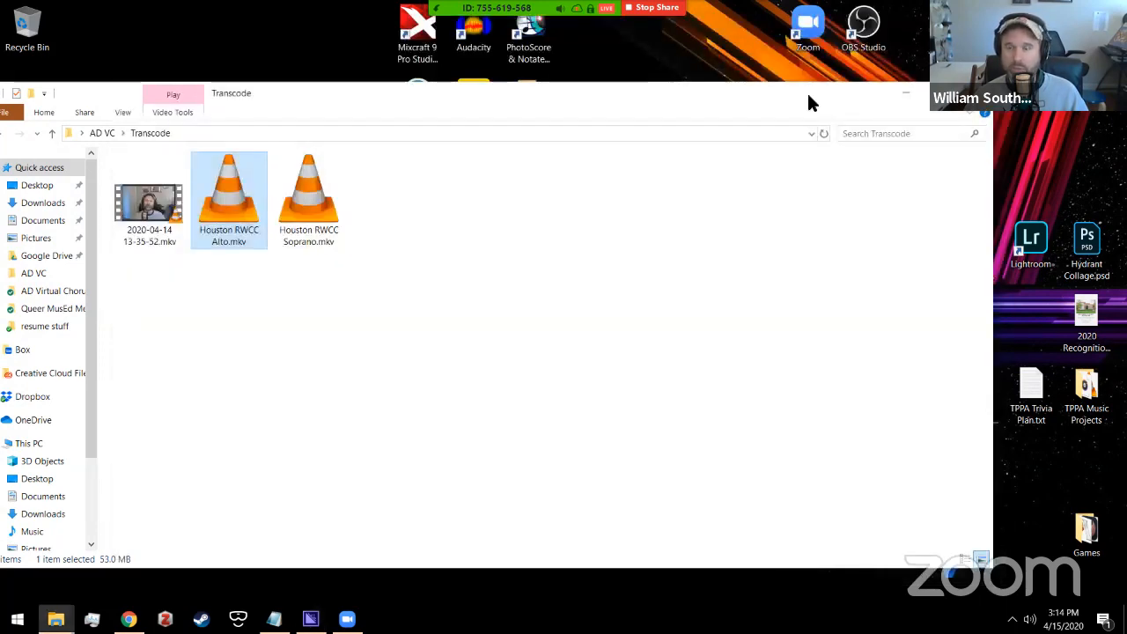
{"action": "left_click", "coordinate": [889, 91]}
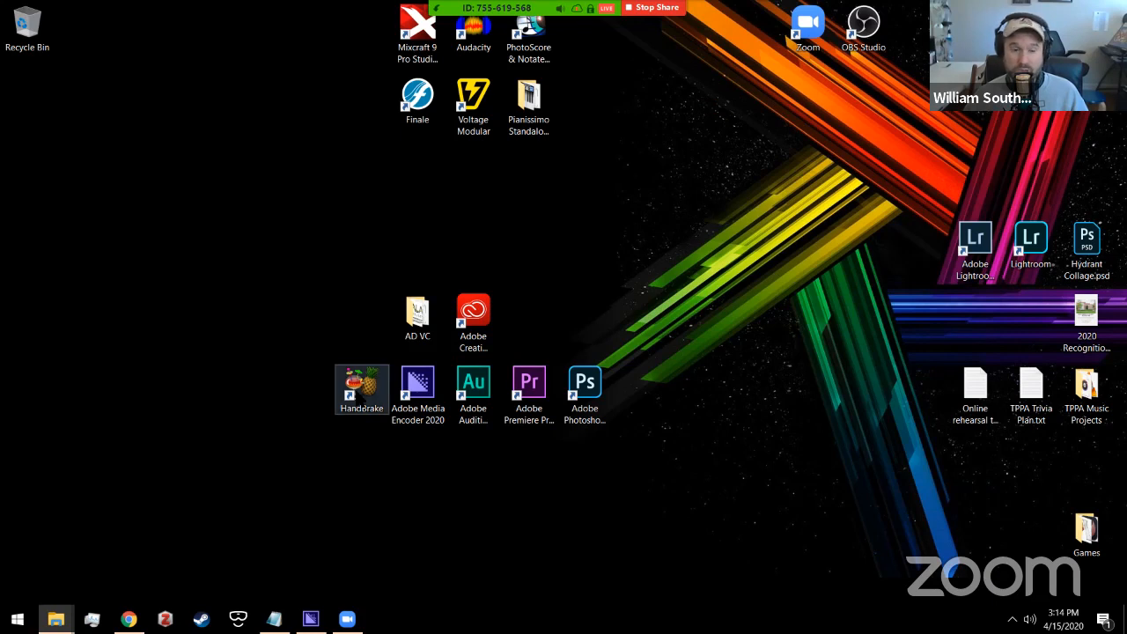
Step: Launch HandBrake and drag Houston RWCC Alto.mkv from the Transcode folder in as its source
{"action": "double_click", "coordinate": [363, 396]}
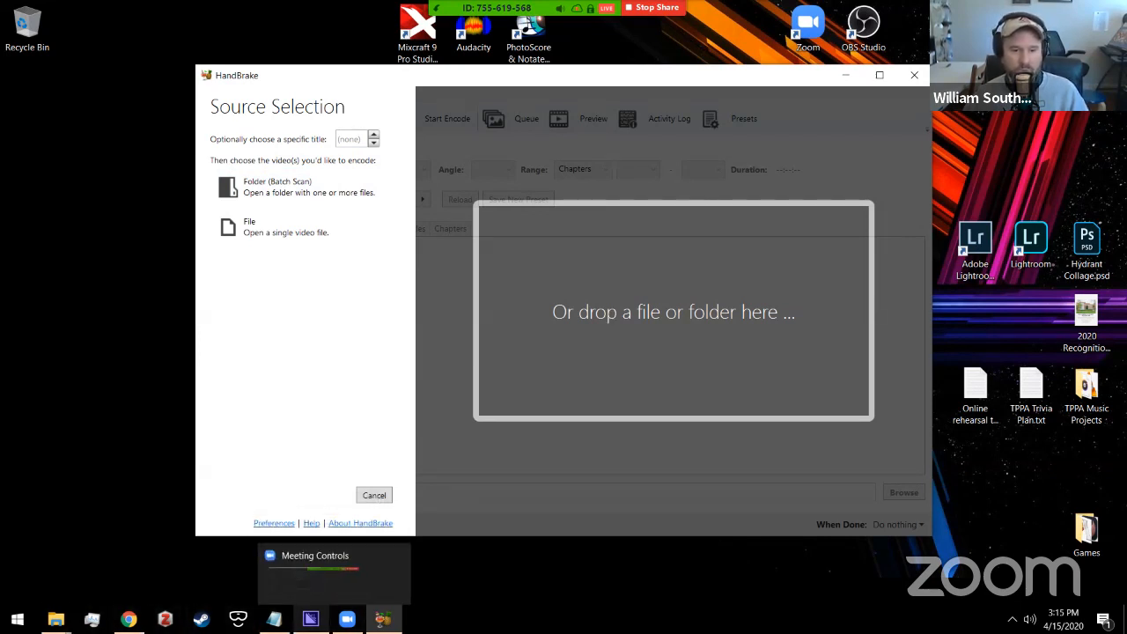
{"action": "mouse_move", "coordinate": [56, 619]}
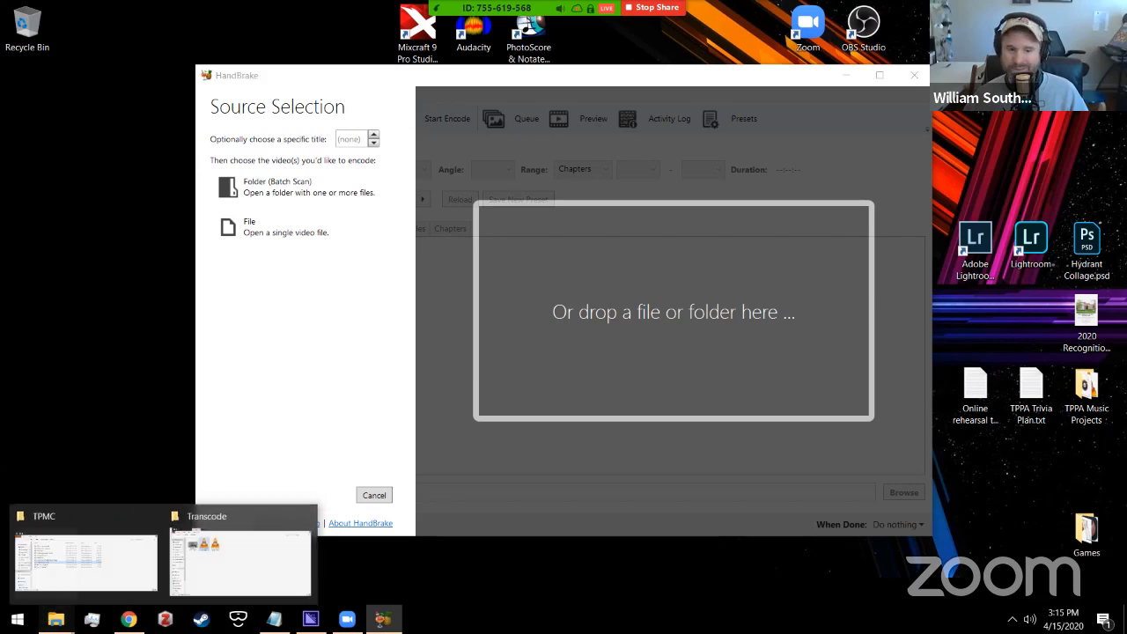
{"action": "left_click", "coordinate": [207, 576]}
{"action": "left_click_drag", "start_coordinate": [214, 192], "coordinate": [148, 316]}
{"action": "key", "text": "alt+Tab"}
{"action": "left_click", "coordinate": [245, 208]}
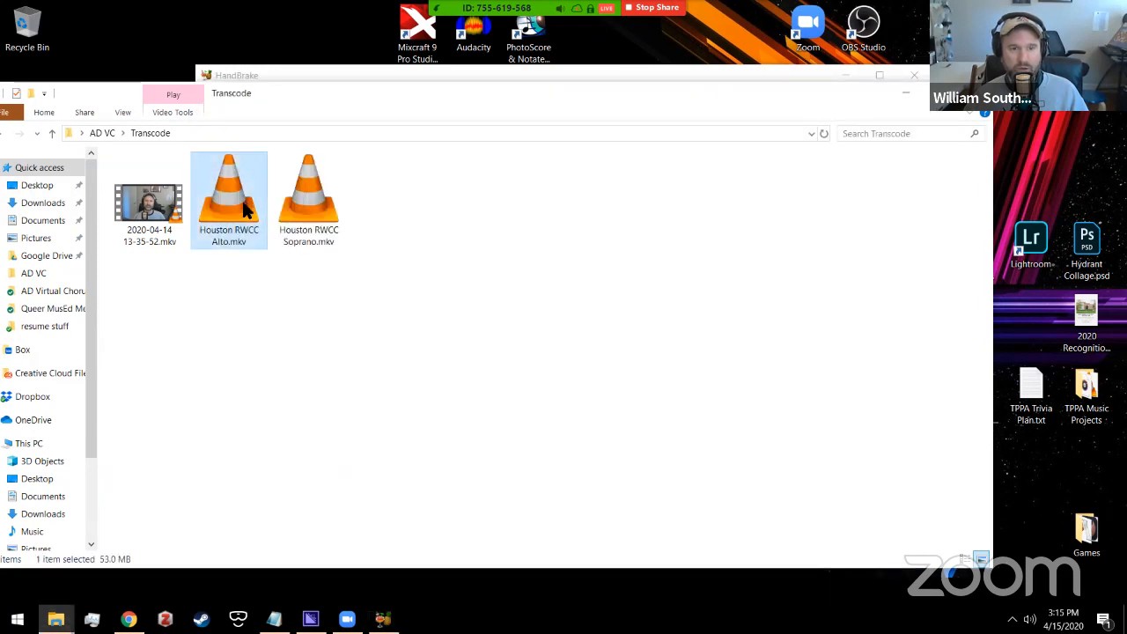
{"action": "left_click_drag", "start_coordinate": [239, 200], "coordinate": [568, 316]}
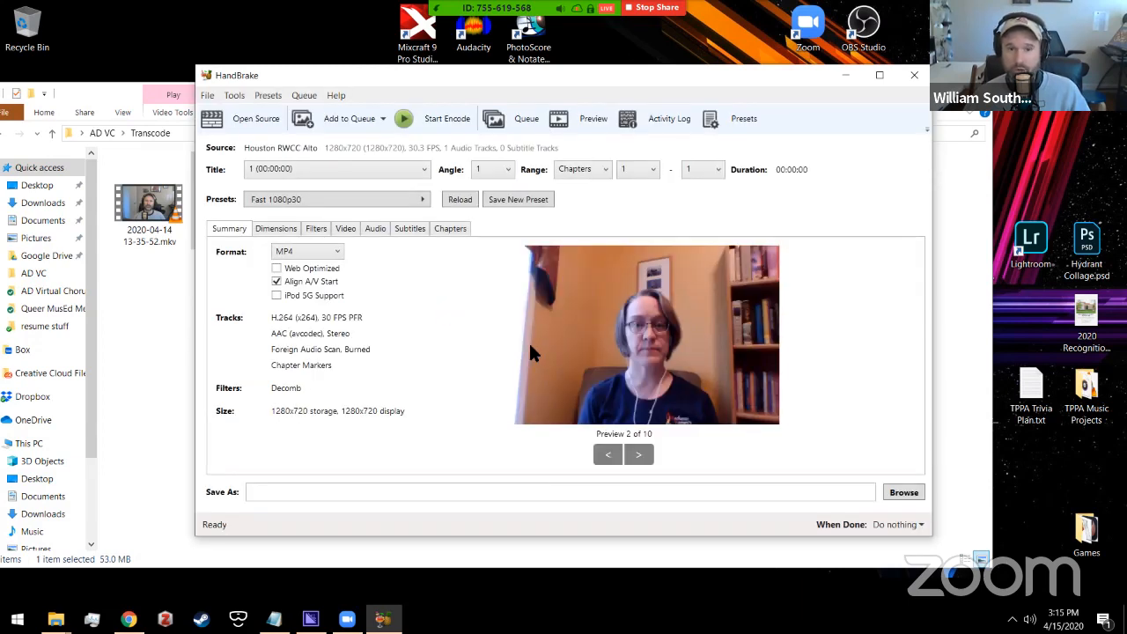
Step: Keep MP4 as the container and set the output file to temp.mp4 on the Desktop
{"action": "left_click", "coordinate": [280, 253]}
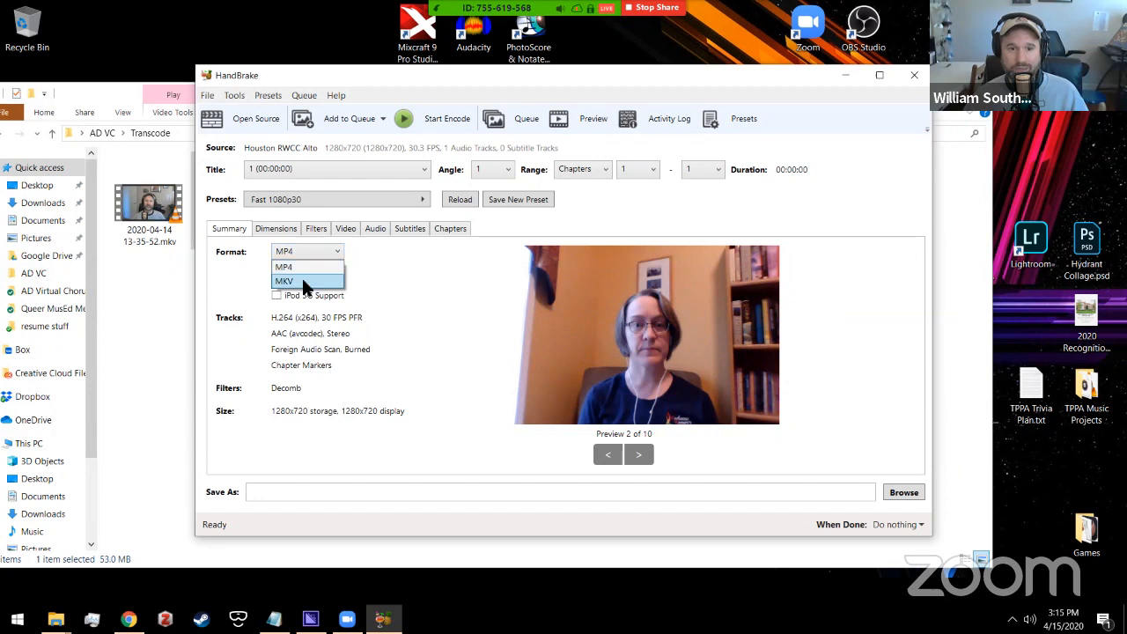
{"action": "left_click", "coordinate": [302, 267]}
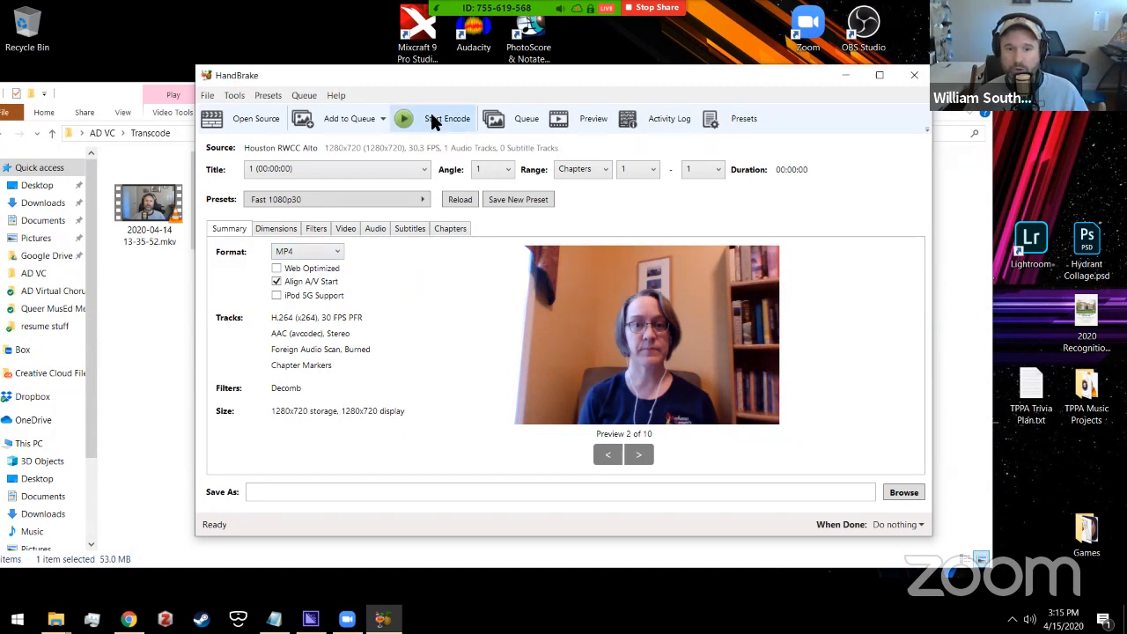
{"action": "left_click", "coordinate": [485, 495]}
{"action": "left_click", "coordinate": [907, 492]}
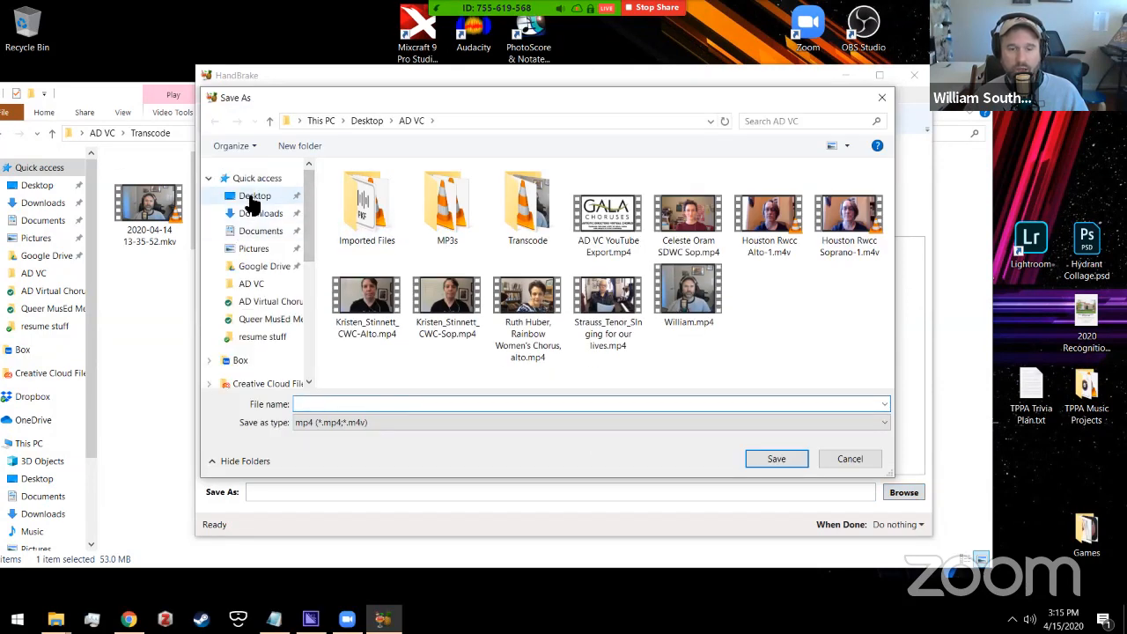
{"action": "left_click", "coordinate": [252, 197]}
{"action": "type", "text": "teans"}
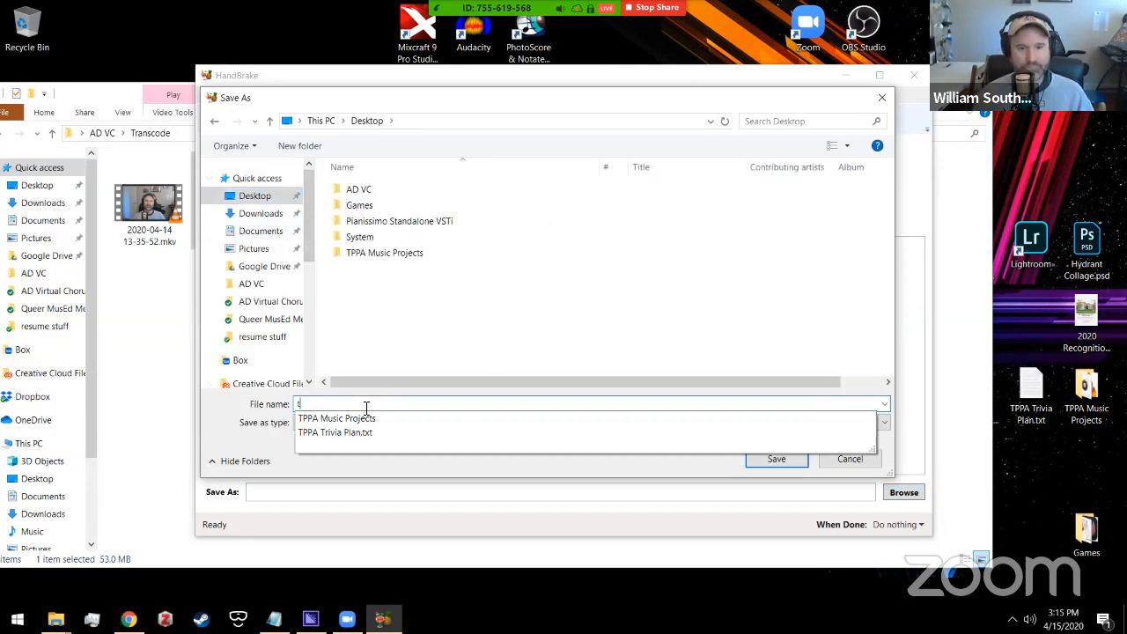
{"action": "key", "text": "BackSpace"}
{"action": "key", "text": "BackSpace"}
{"action": "key", "text": "BackSpace"}
{"action": "type", "text": "mp"}
{"action": "key", "text": "Return"}
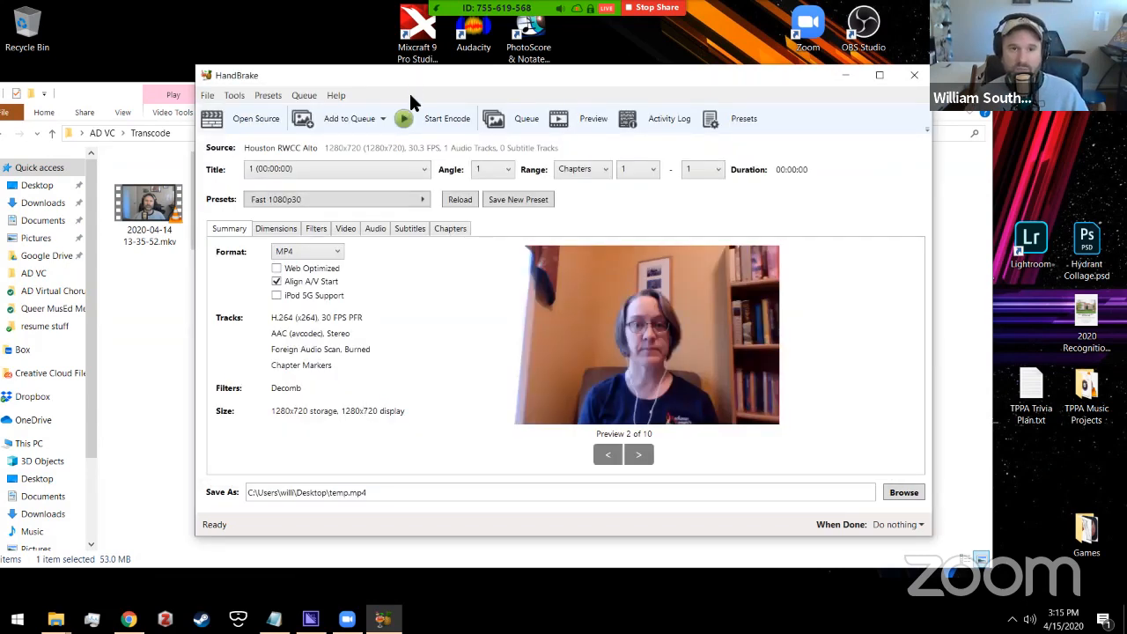
Step: Start encoding the Alto video, then stop the encode
{"action": "left_click_drag", "start_coordinate": [408, 75], "coordinate": [456, 64]}
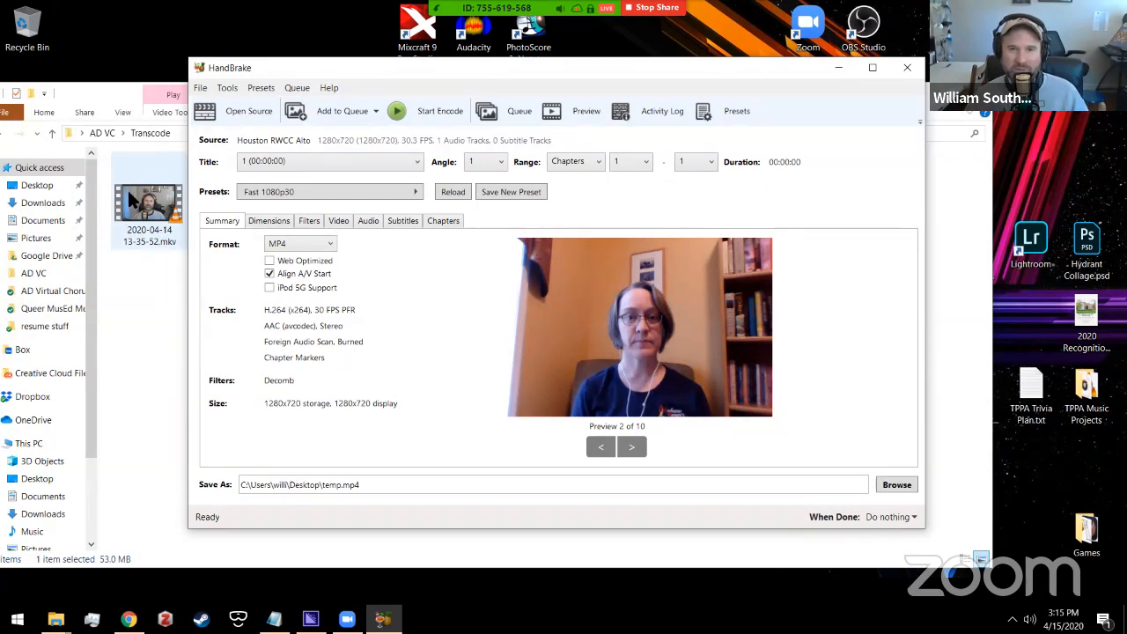
{"action": "left_click", "coordinate": [412, 110]}
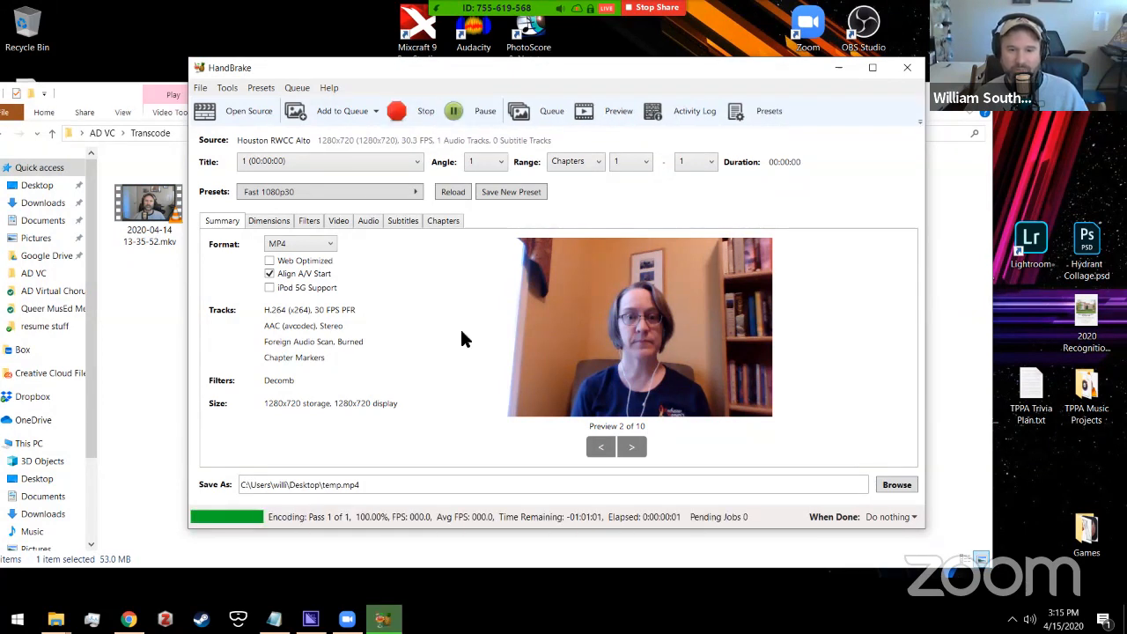
{"action": "left_click", "coordinate": [429, 117]}
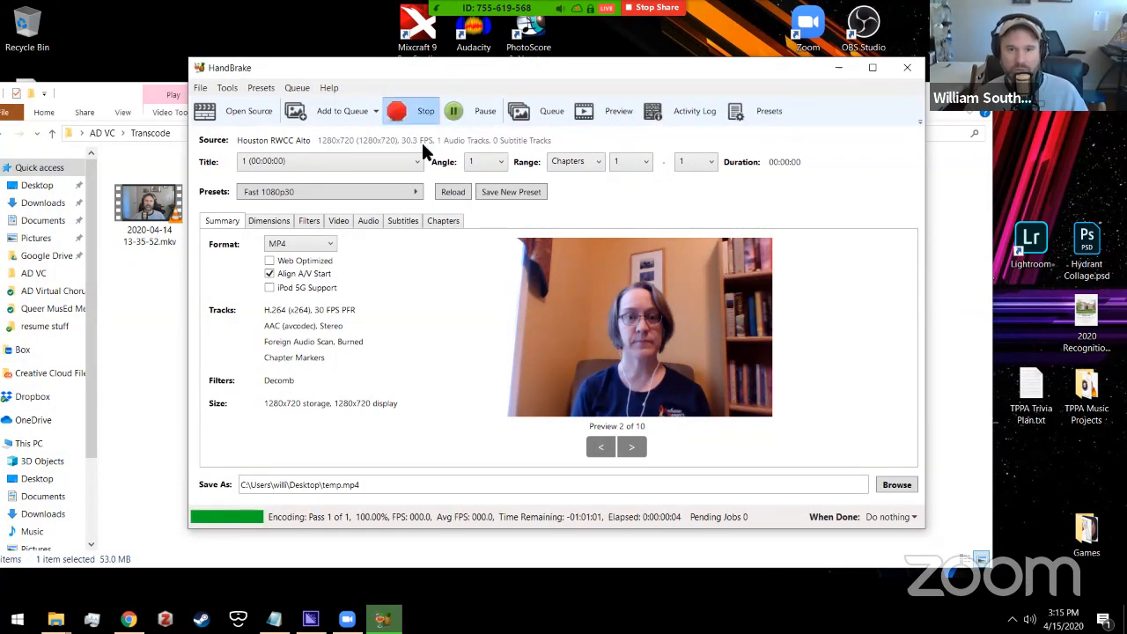
Step: Confirm the stop, close HandBrake, and drag temp.mp4 from the Desktop to the Recycle Bin
{"action": "left_click", "coordinate": [554, 357]}
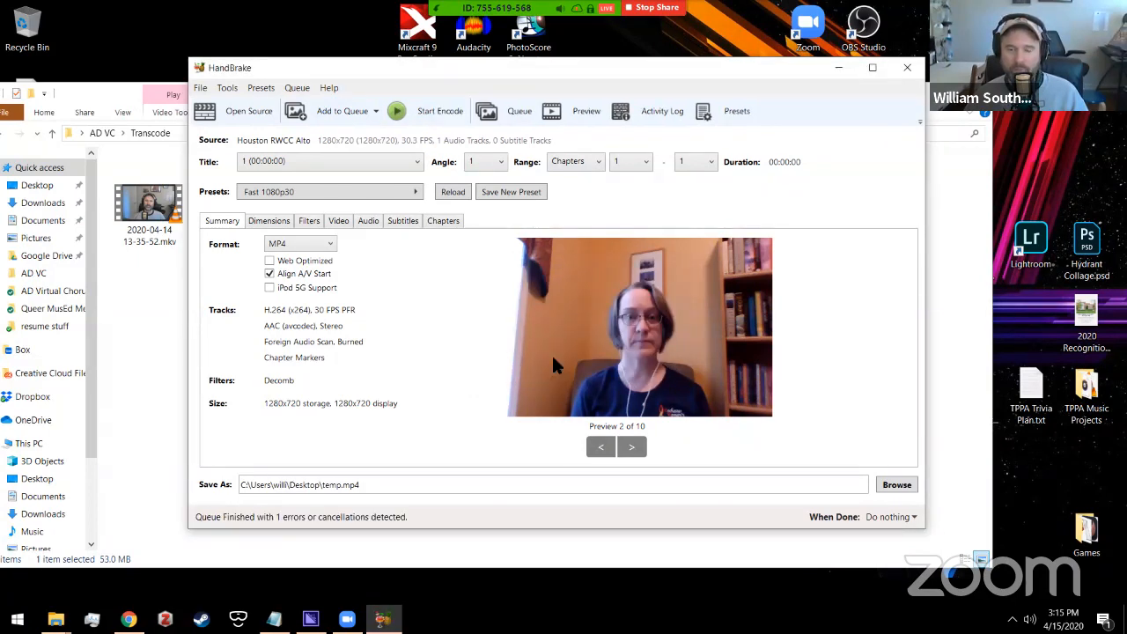
{"action": "left_click", "coordinate": [907, 68]}
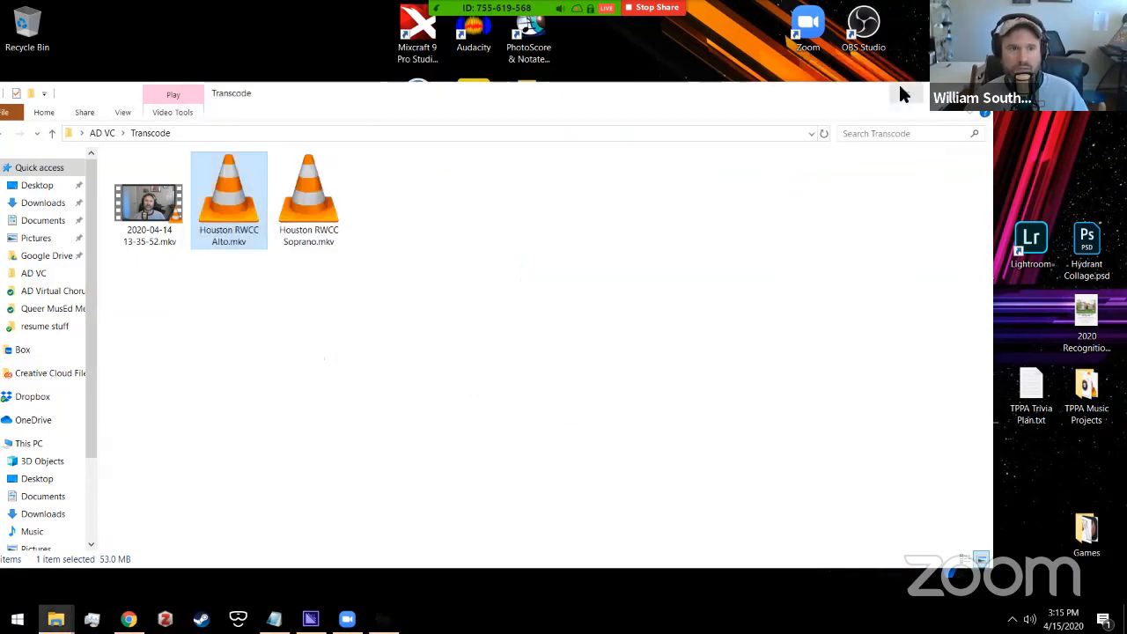
{"action": "left_click", "coordinate": [898, 88]}
{"action": "left_click", "coordinate": [27, 104]}
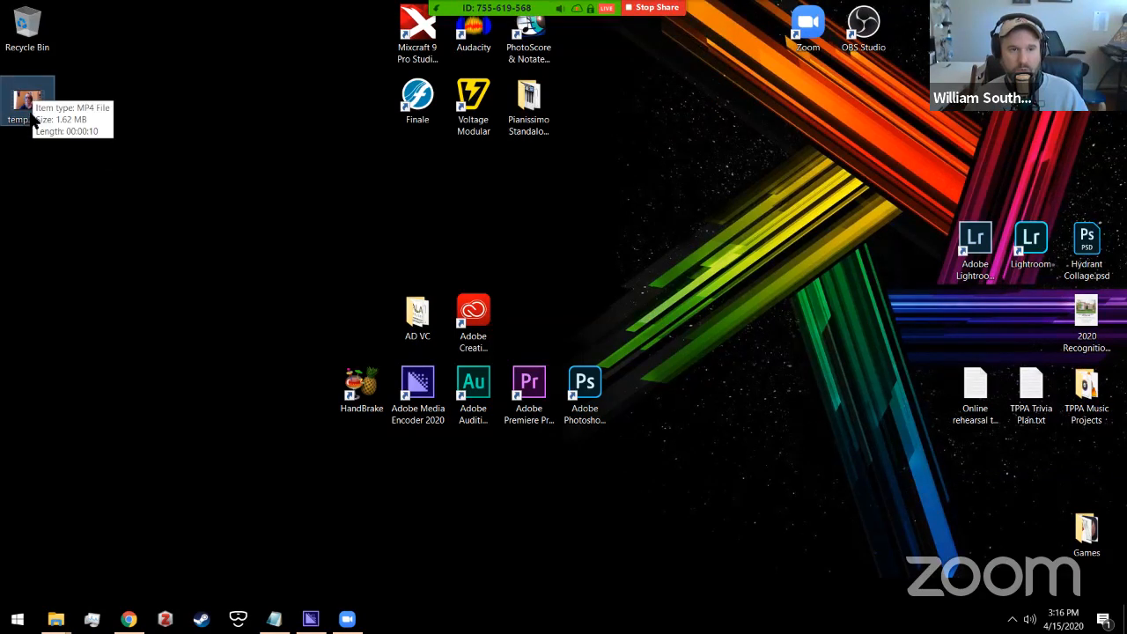
{"action": "left_click_drag", "start_coordinate": [32, 114], "coordinate": [32, 31]}
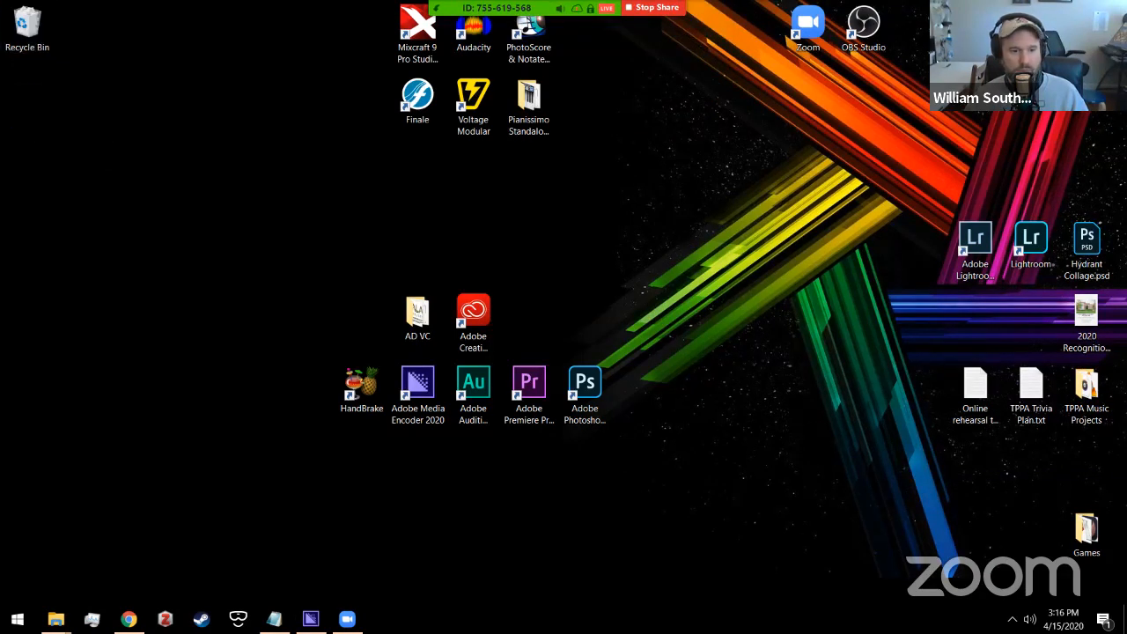
Step: Move Explorer from Transcode back up to AD VC and return to Media Encoder
{"action": "mouse_move", "coordinate": [55, 619]}
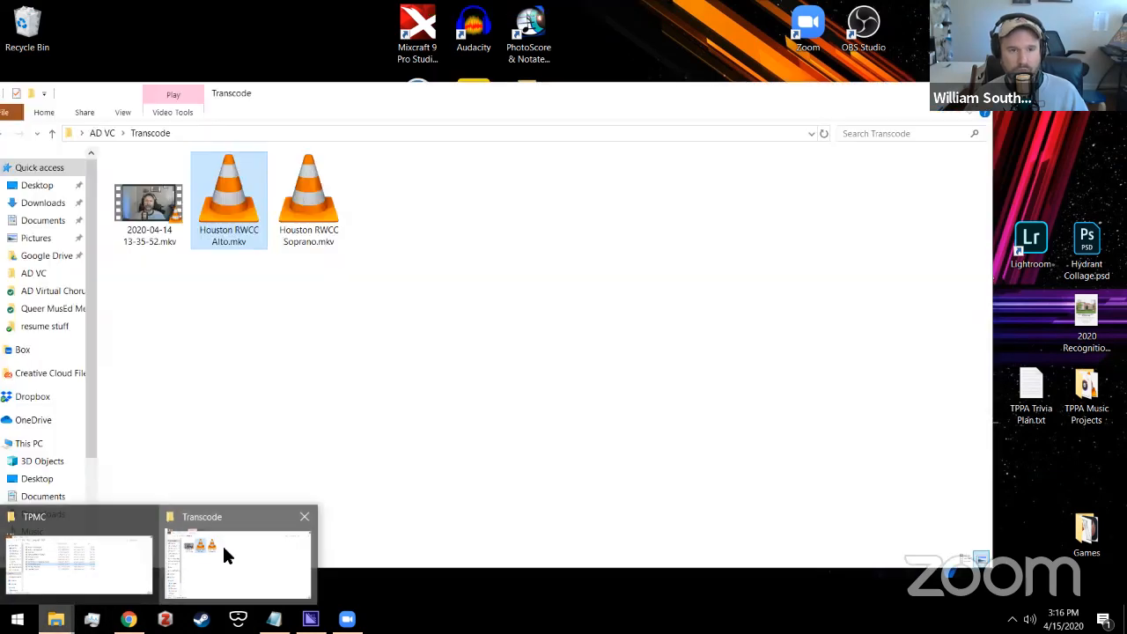
{"action": "left_click", "coordinate": [222, 555]}
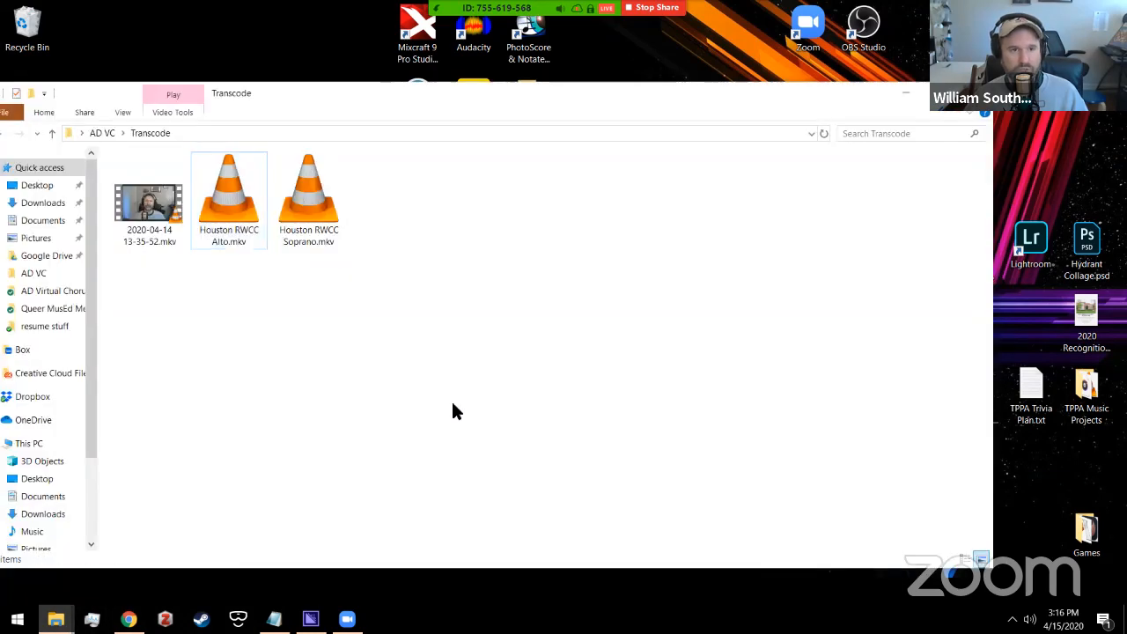
{"action": "left_click", "coordinate": [108, 134]}
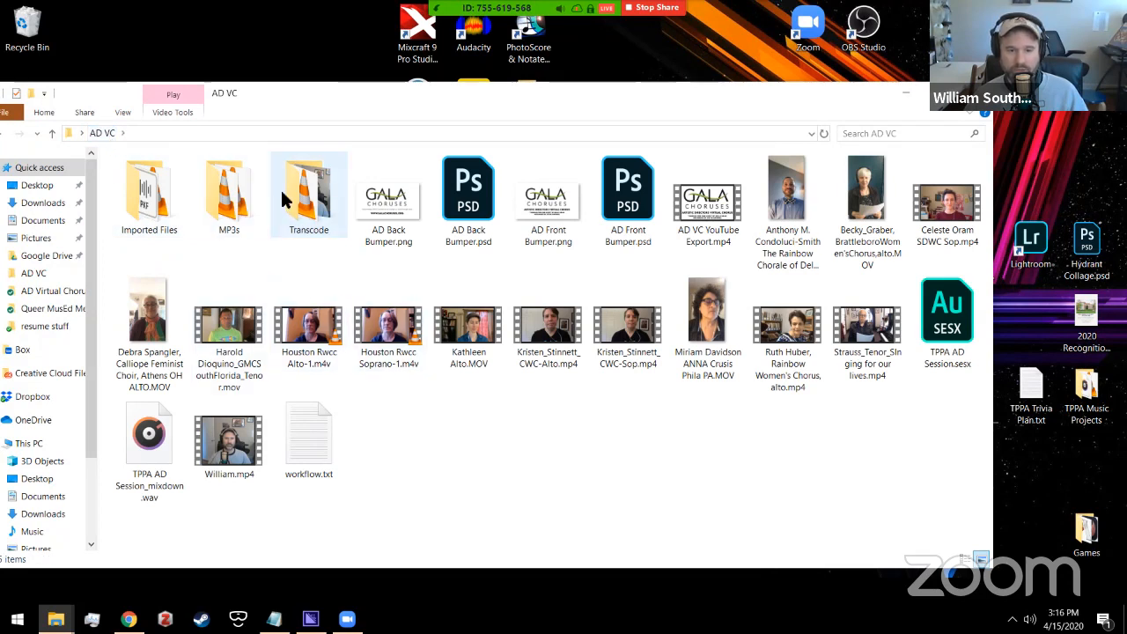
{"action": "left_click", "coordinate": [310, 619]}
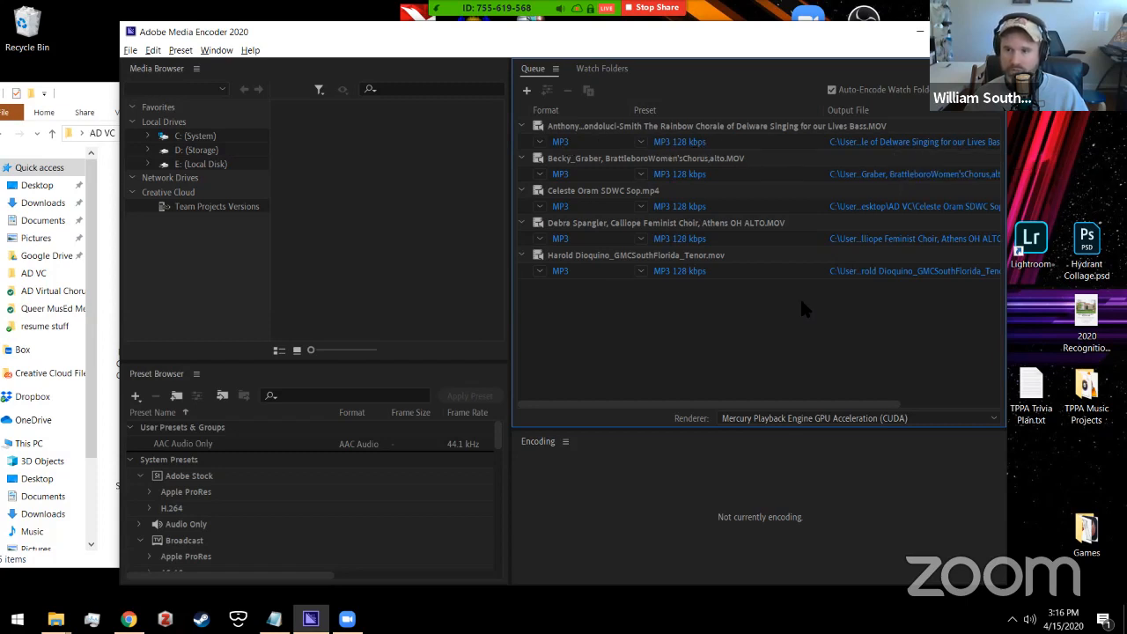
Step: Run the queue to encode all five 128 kbps MP3s, then check the new files in AD VC
{"action": "left_click", "coordinate": [991, 90]}
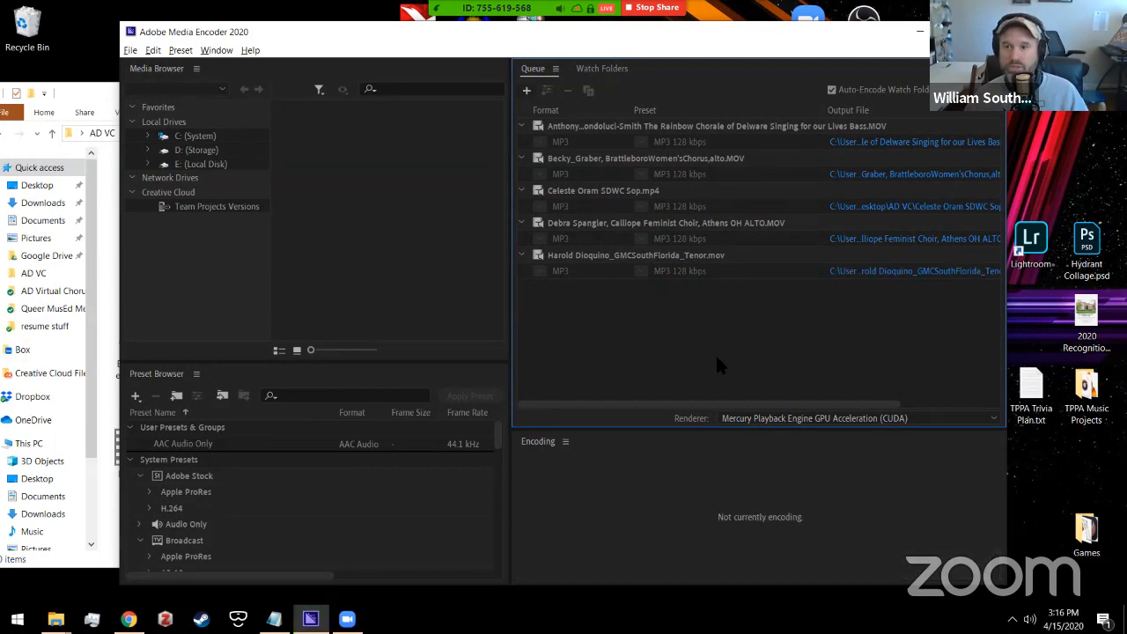
{"action": "left_click", "coordinate": [919, 32]}
{"action": "left_click", "coordinate": [867, 200]}
{"action": "left_click", "coordinate": [178, 354]}
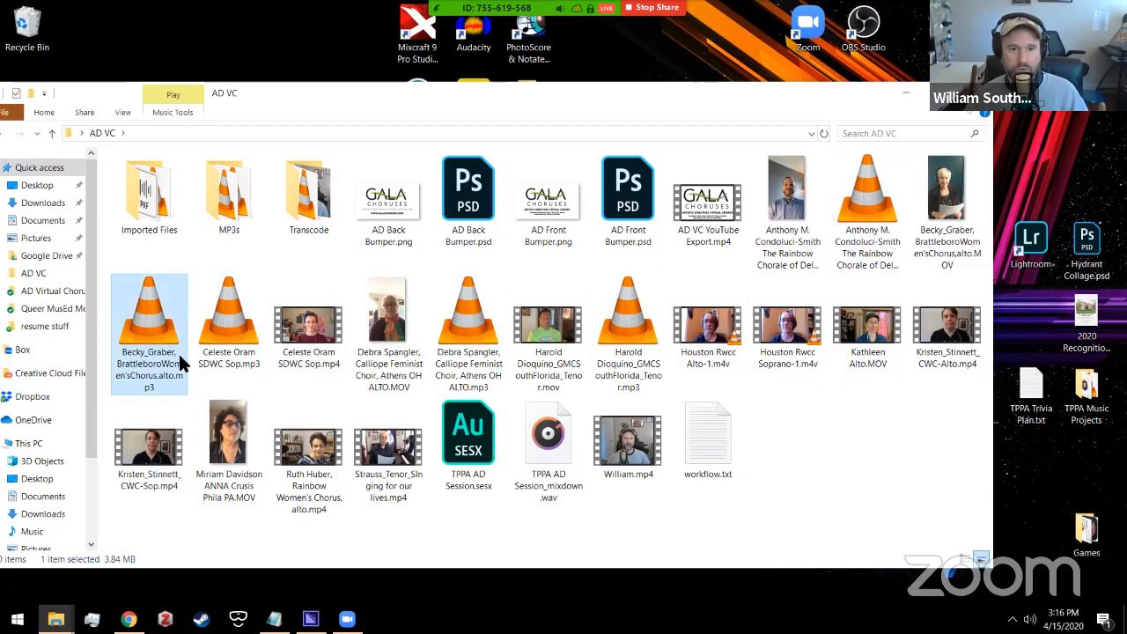
Step: Select the five newly encoded mp3 files in AD VC and move them out of the folder
{"action": "left_click", "coordinate": [475, 324]}
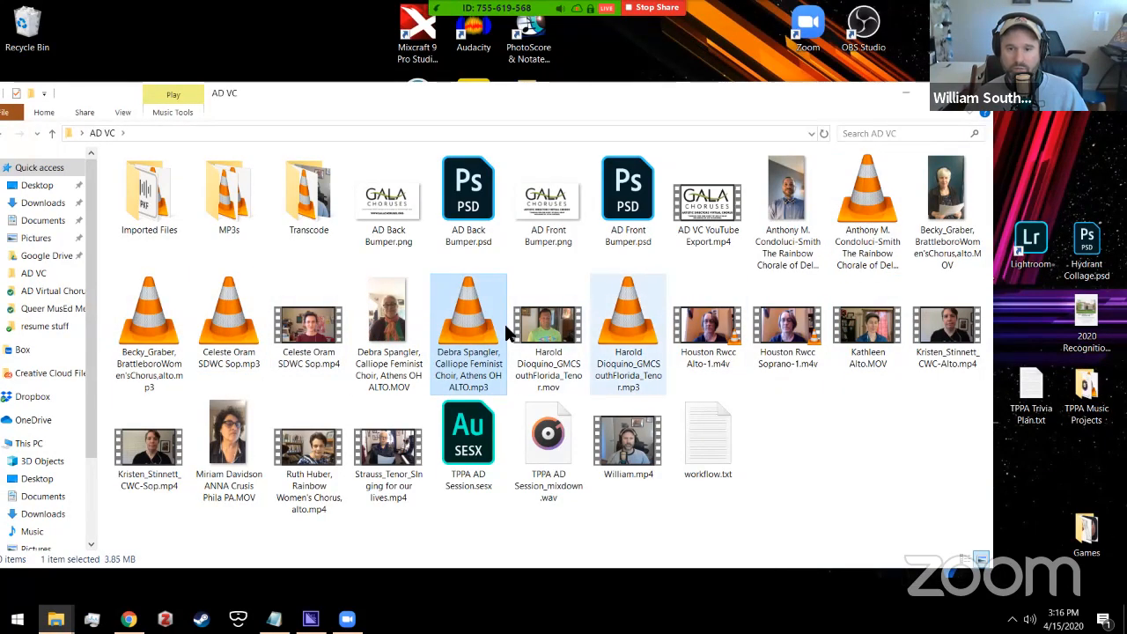
{"action": "left_click", "coordinate": [634, 335]}
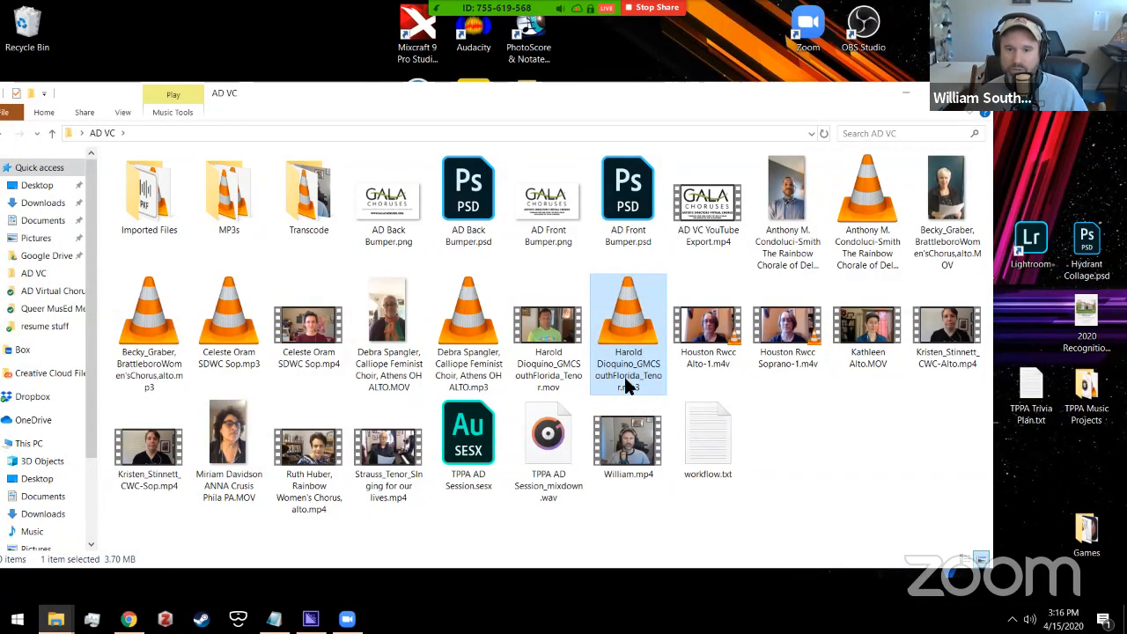
{"action": "left_click", "coordinate": [481, 332], "text": "ctrl"}
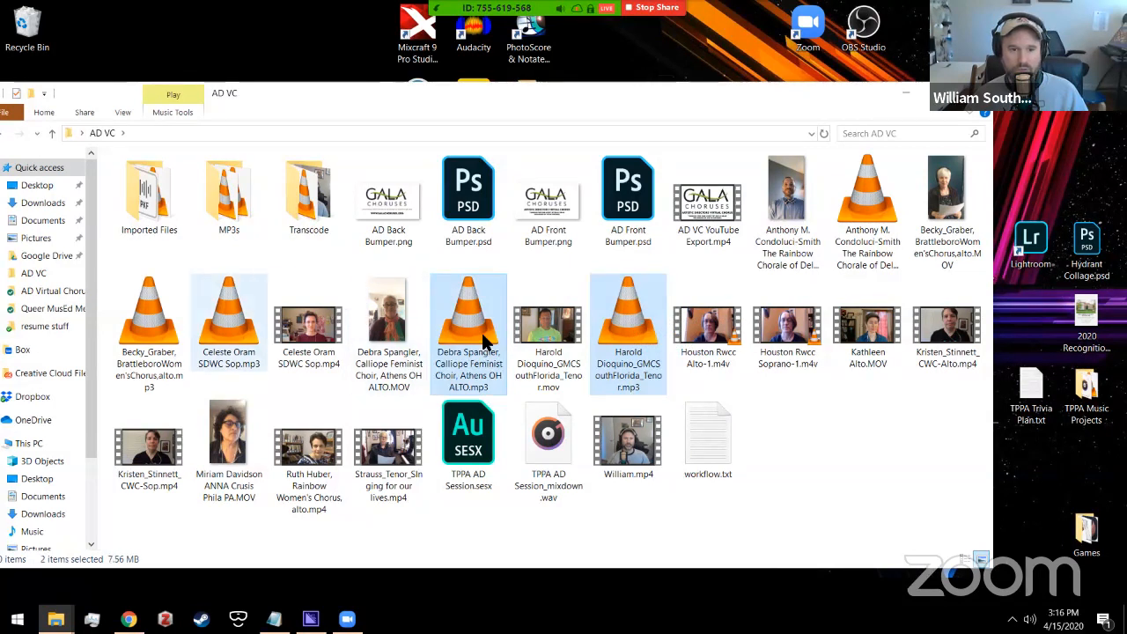
{"action": "left_click", "coordinate": [149, 334], "text": "ctrl"}
{"action": "left_click", "coordinate": [857, 191], "text": "ctrl"}
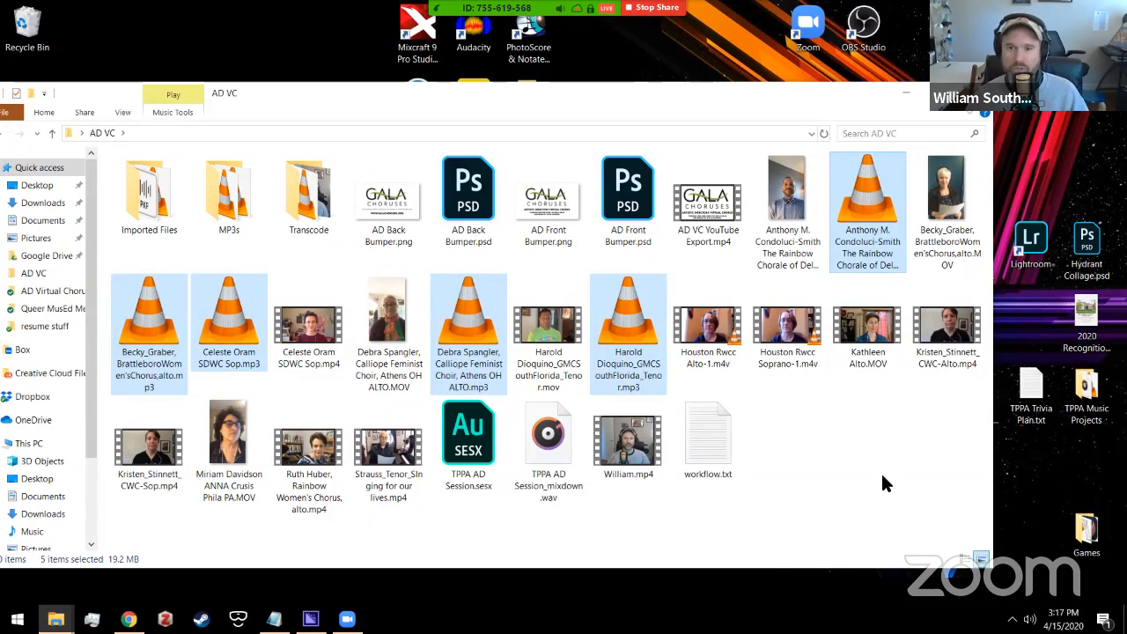
{"action": "key", "text": "Delete"}
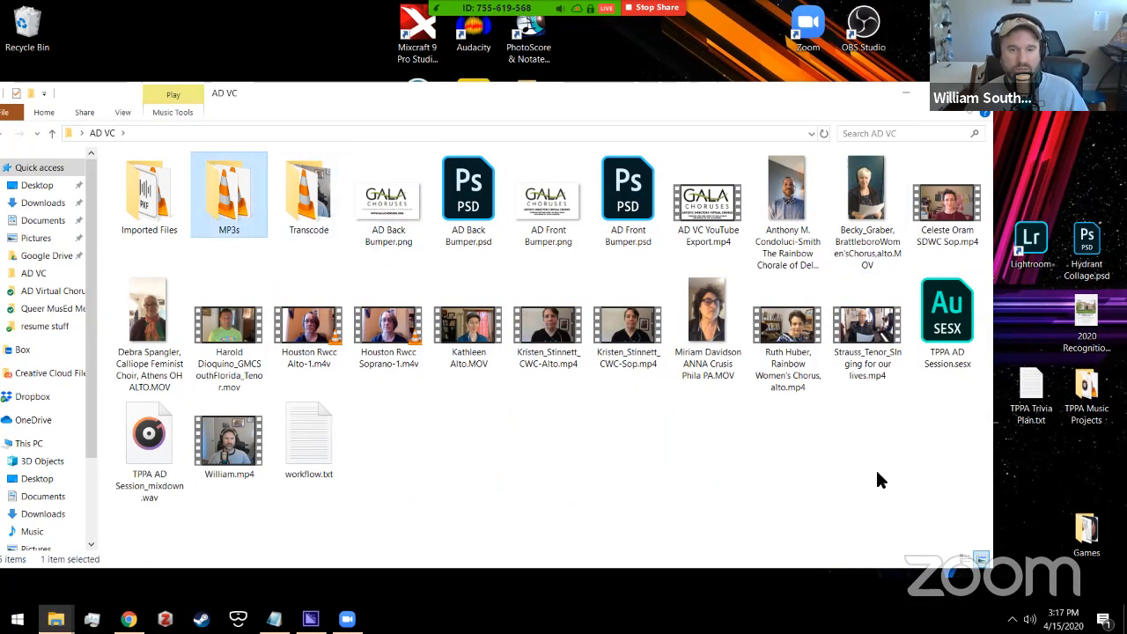
Step: Open the MP3s folder and review its 14 mp3 files
{"action": "double_click", "coordinate": [223, 165]}
{"action": "left_click_drag", "start_coordinate": [247, 470], "coordinate": [119, 188]}
{"action": "left_click", "coordinate": [187, 439]}
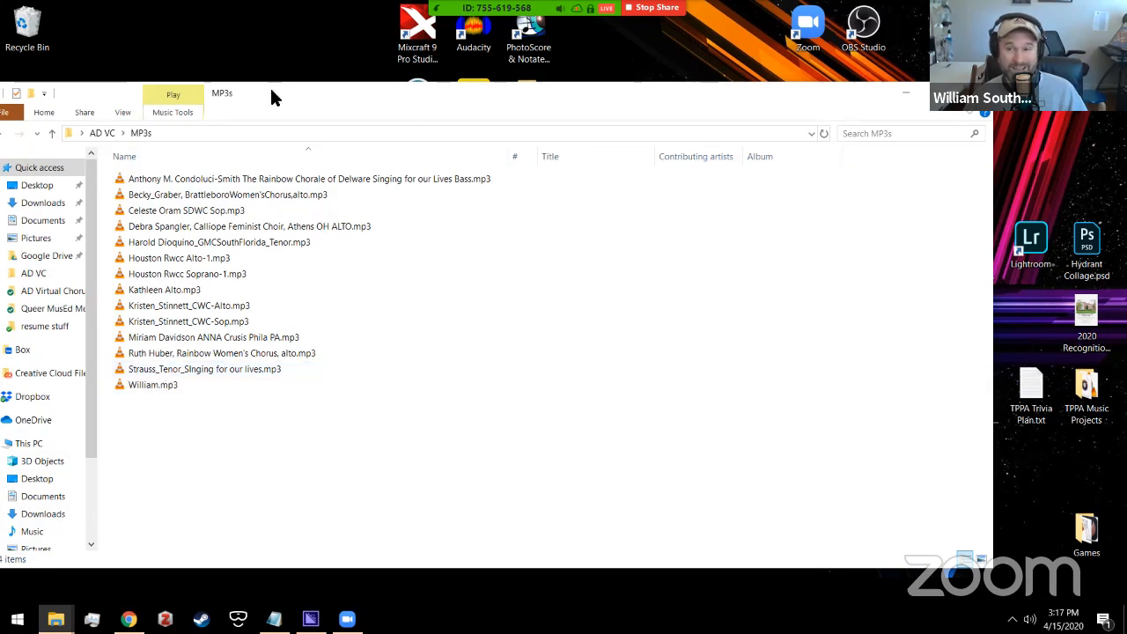
Step: Reposition and narrow the MP3s Explorer window, shrink its Name column, and select files in the 14-file list
{"action": "left_click_drag", "start_coordinate": [269, 85], "coordinate": [336, 85]}
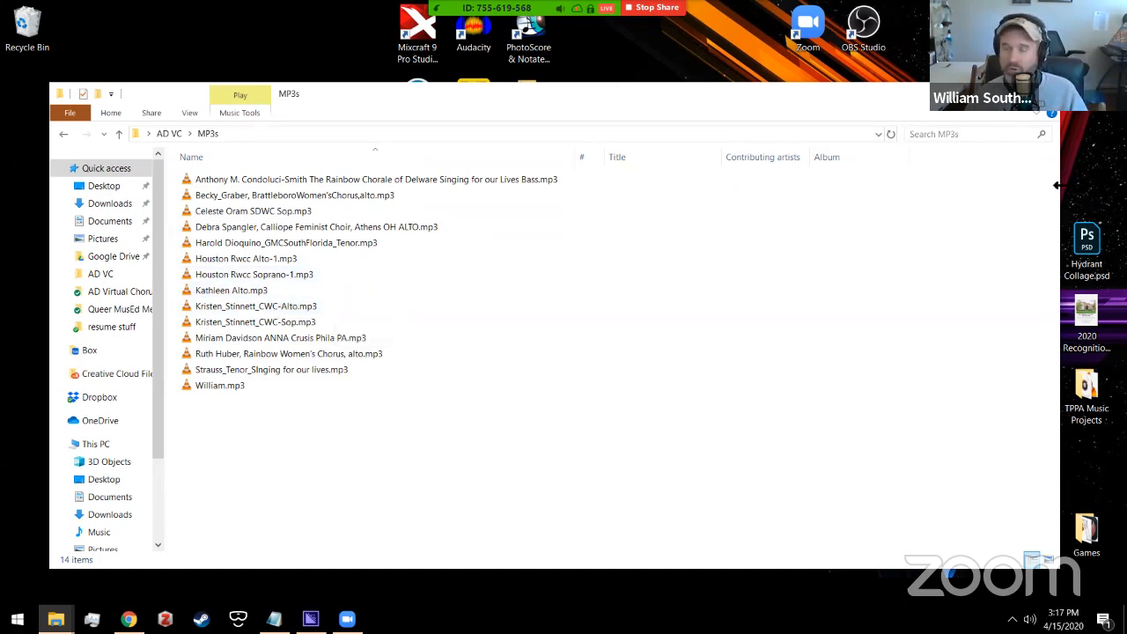
{"action": "left_click_drag", "start_coordinate": [1059, 185], "coordinate": [927, 220]}
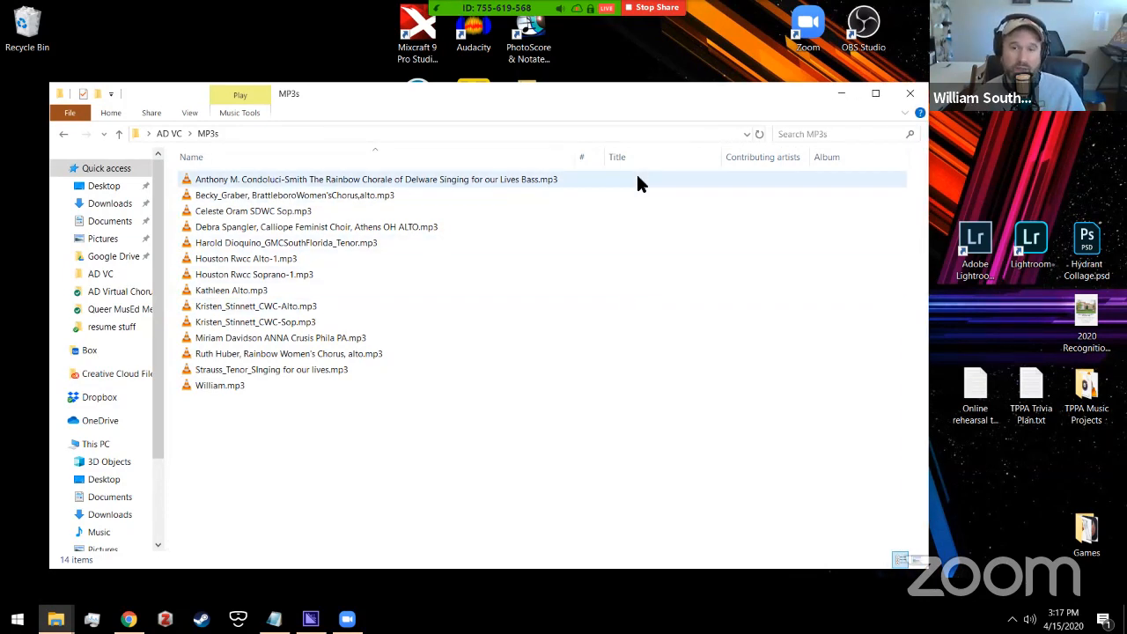
{"action": "left_click_drag", "start_coordinate": [580, 157], "coordinate": [448, 158]}
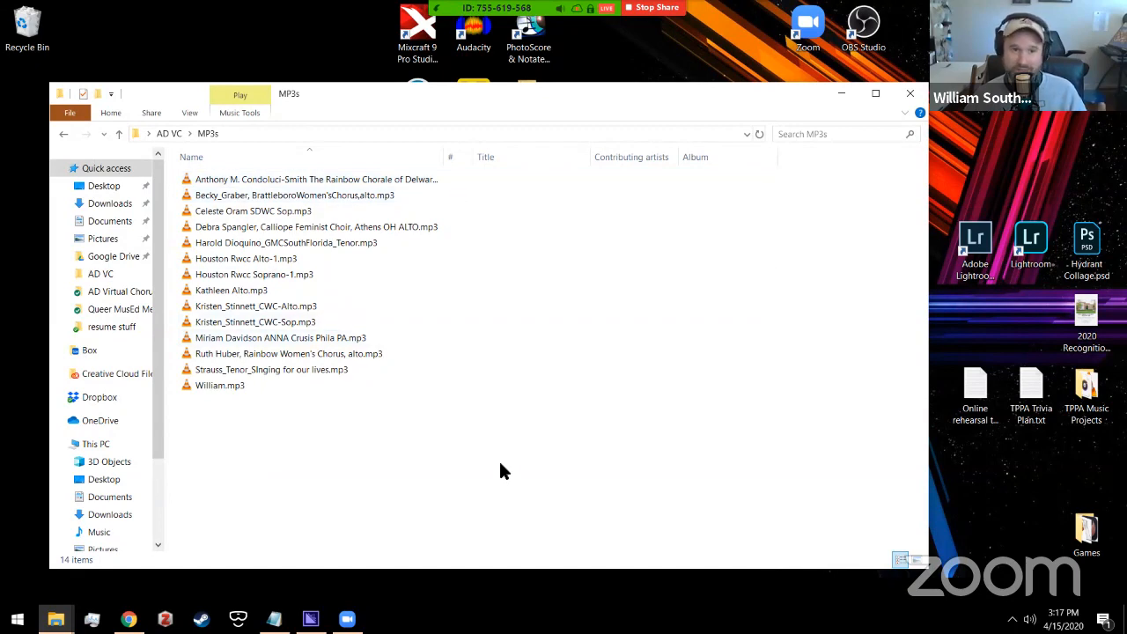
{"action": "left_click_drag", "start_coordinate": [476, 105], "coordinate": [566, 126]}
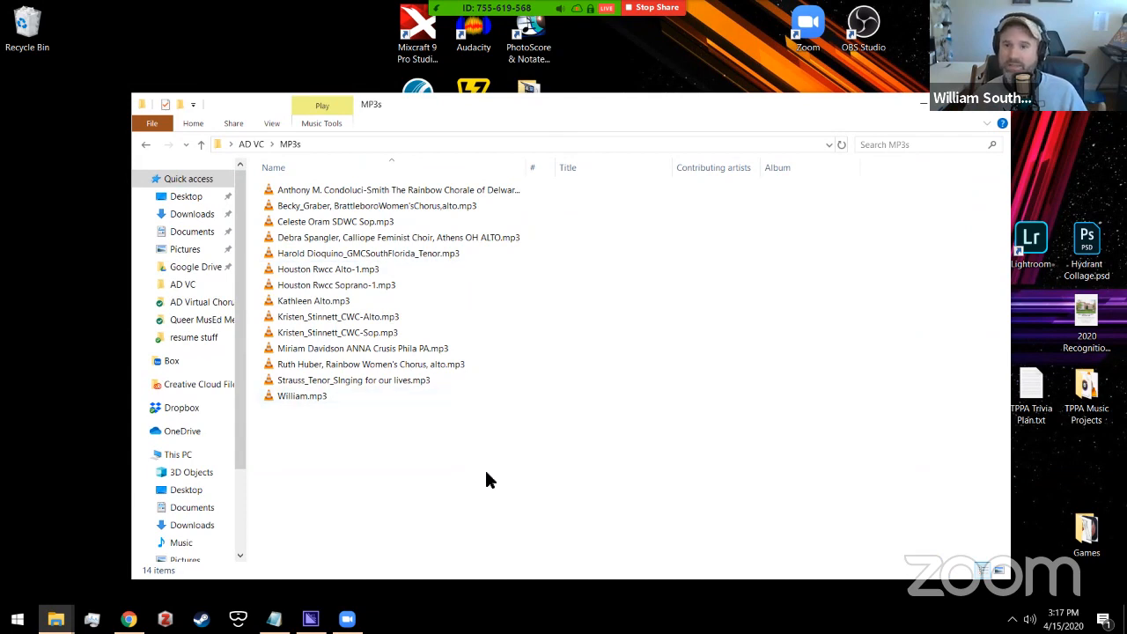
{"action": "left_click_drag", "start_coordinate": [376, 467], "coordinate": [294, 187]}
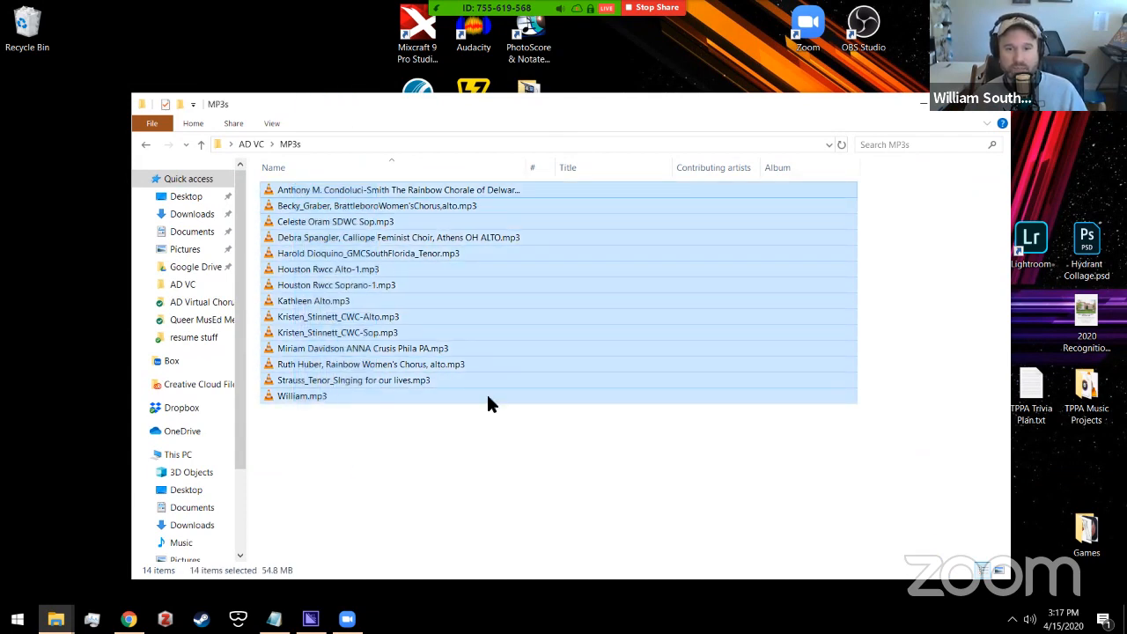
{"action": "left_click", "coordinate": [850, 252]}
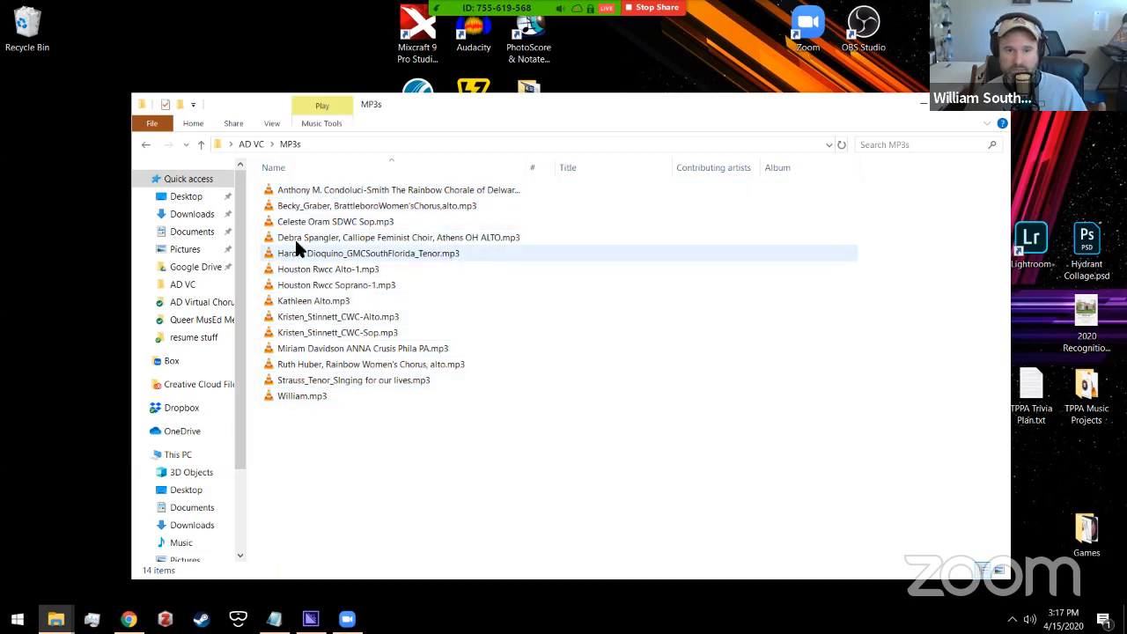
{"action": "left_click", "coordinate": [439, 240]}
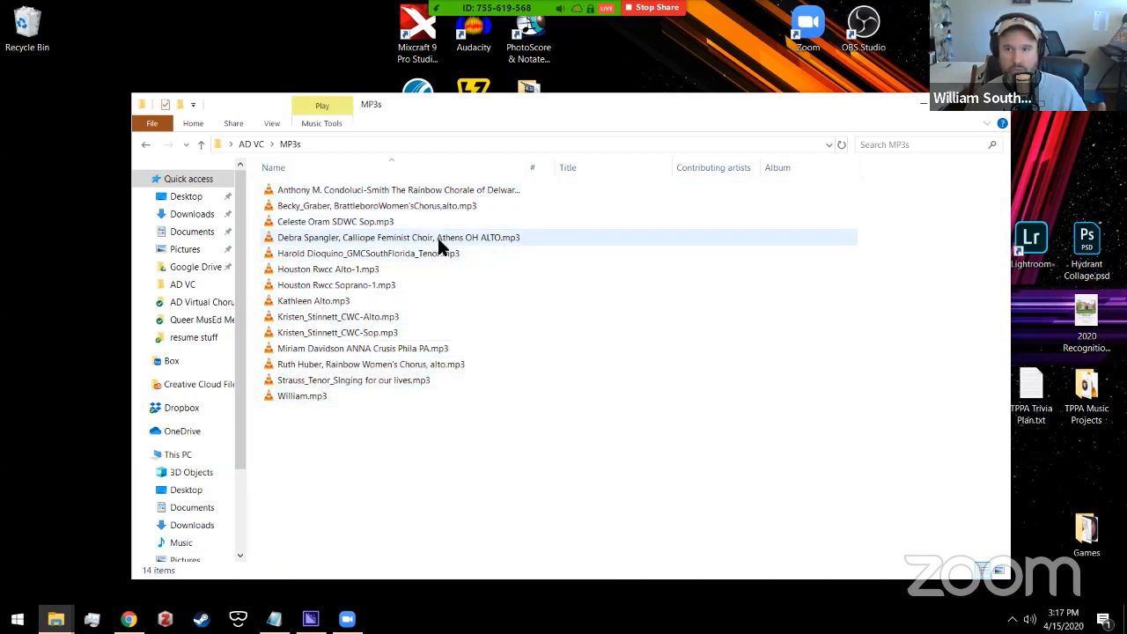
Step: Minimize the MP3s window, then select and deselect the HandBrake and Media Encoder desktop shortcuts
{"action": "left_click", "coordinate": [920, 103]}
{"action": "left_click_drag", "start_coordinate": [370, 454], "coordinate": [434, 362]}
{"action": "left_click", "coordinate": [293, 353]}
{"action": "left_click_drag", "start_coordinate": [293, 352], "coordinate": [425, 445]}
{"action": "left_click", "coordinate": [425, 444]}
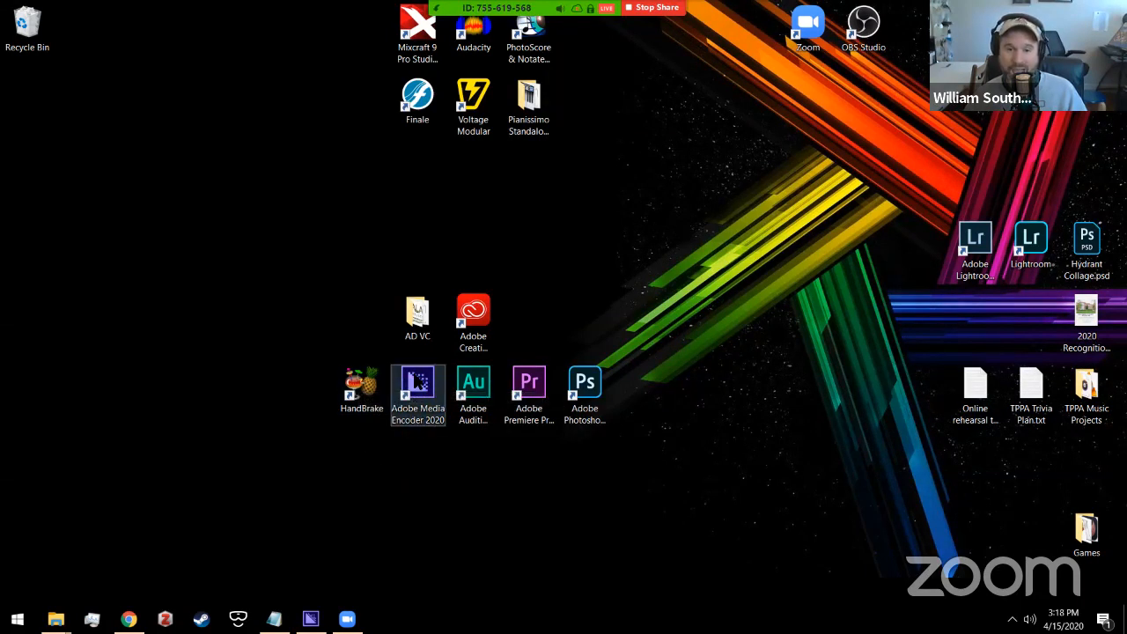
Step: Launch Media Encoder 2020, then Adobe Audition 2020, from their desktop shortcuts
{"action": "double_click", "coordinate": [424, 416]}
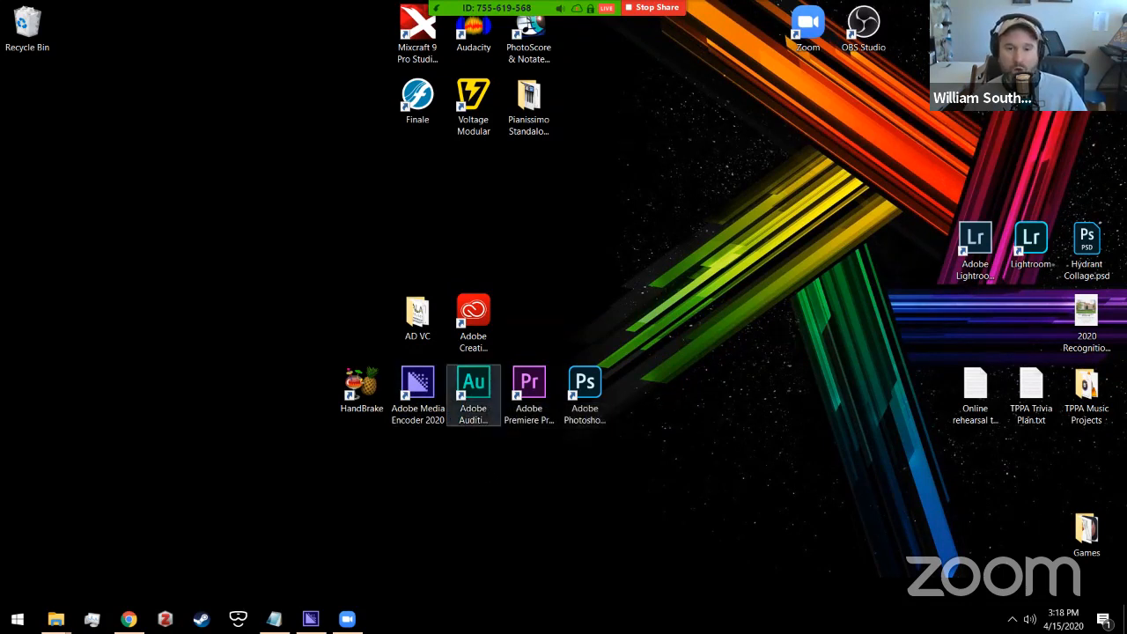
{"action": "left_click", "coordinate": [490, 396]}
{"action": "double_click", "coordinate": [488, 396]}
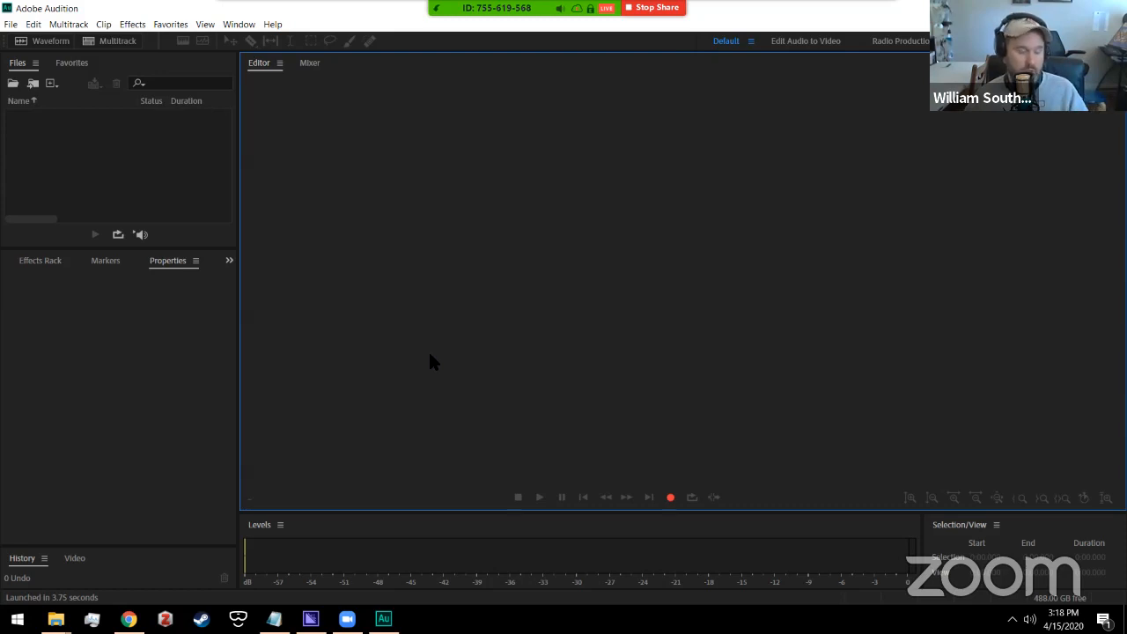
Step: Enlarge the Files panel, drag all 14 choir MP3s into it from Explorer, then minimize Explorer
{"action": "left_click_drag", "start_coordinate": [209, 252], "coordinate": [179, 289]}
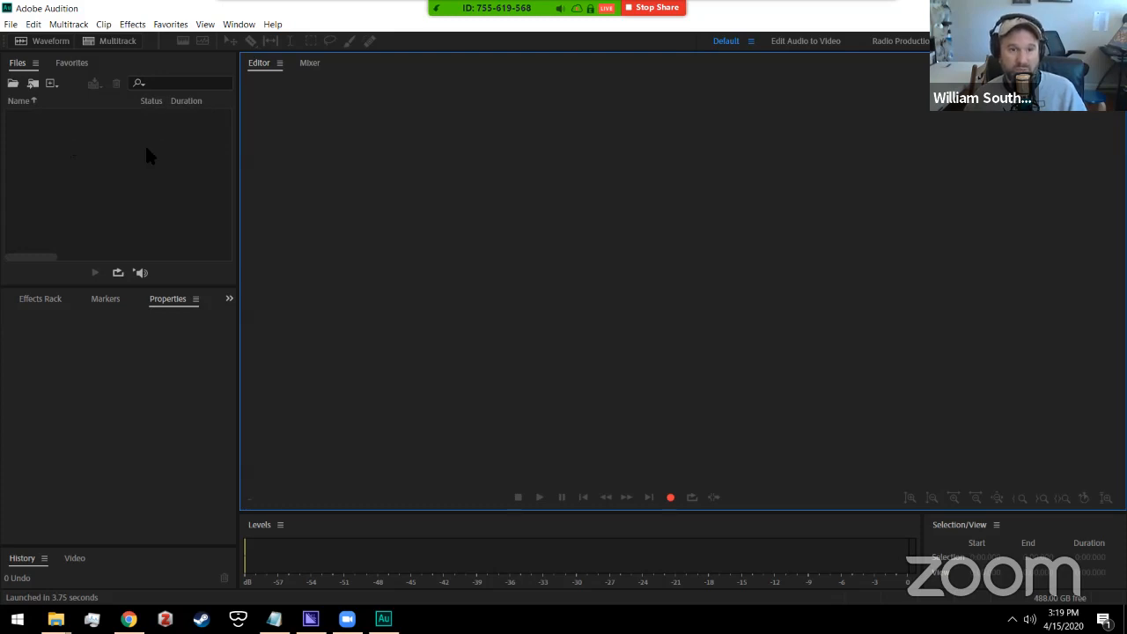
{"action": "mouse_move", "coordinate": [56, 617]}
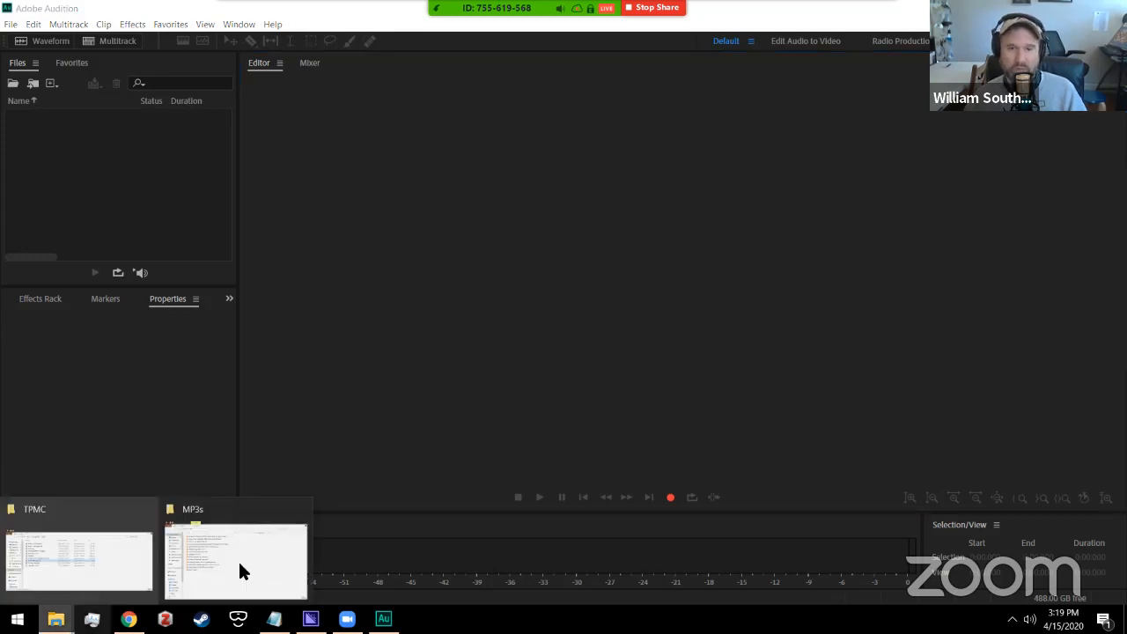
{"action": "left_click", "coordinate": [238, 559]}
{"action": "left_click_drag", "start_coordinate": [399, 104], "coordinate": [616, 96]}
{"action": "left_click_drag", "start_coordinate": [622, 475], "coordinate": [492, 175]}
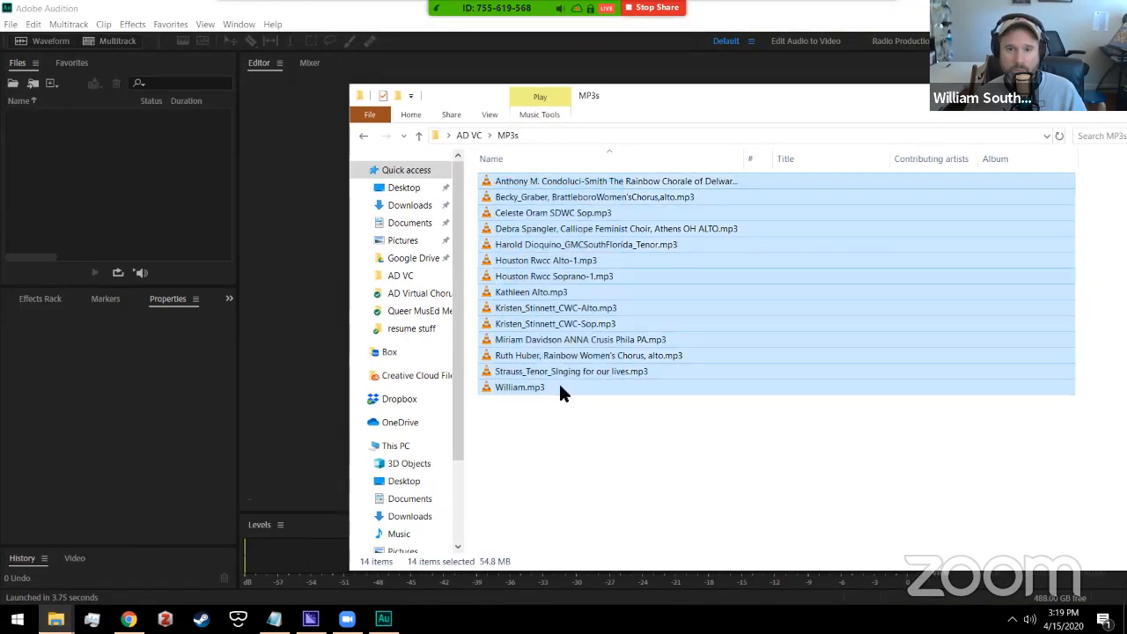
{"action": "left_click_drag", "start_coordinate": [565, 177], "coordinate": [110, 180]}
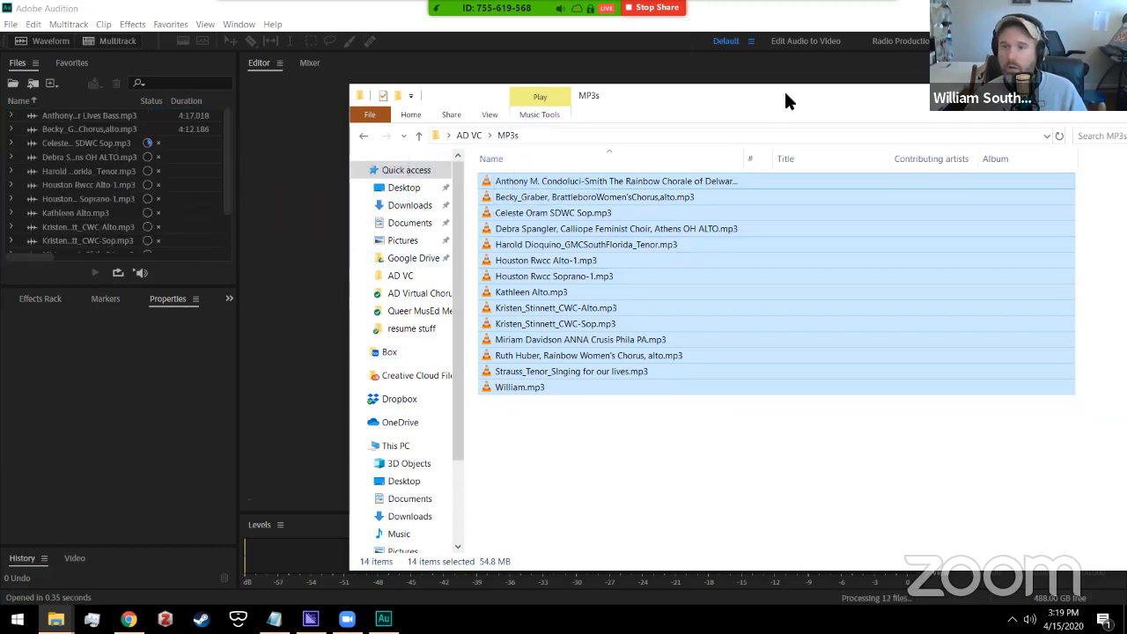
{"action": "left_click_drag", "start_coordinate": [783, 92], "coordinate": [519, 91]}
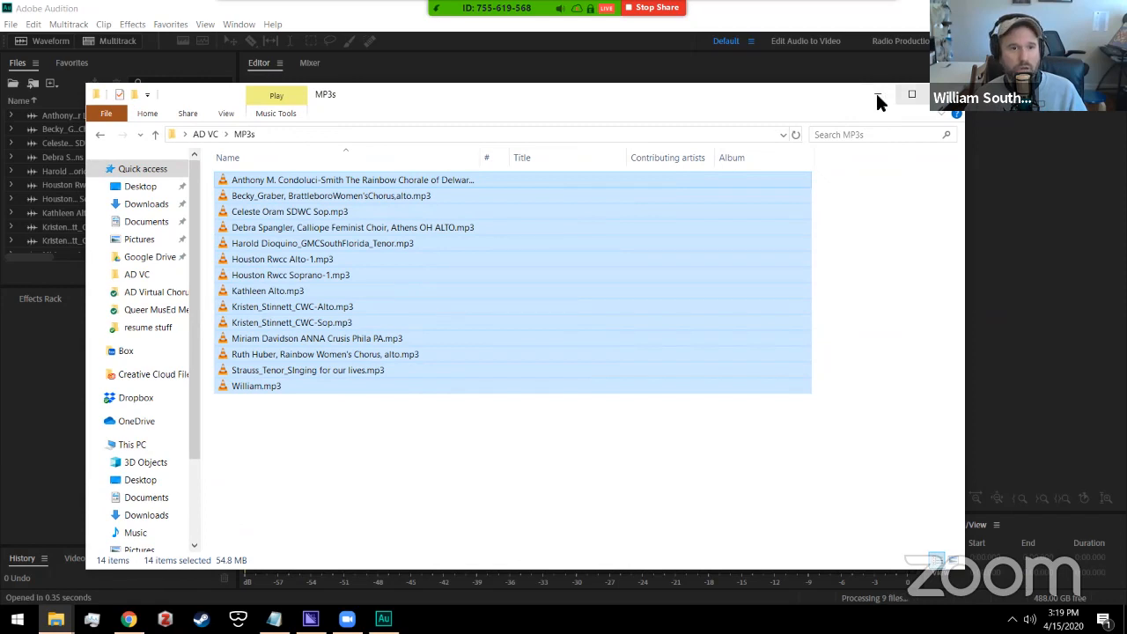
{"action": "left_click", "coordinate": [876, 93]}
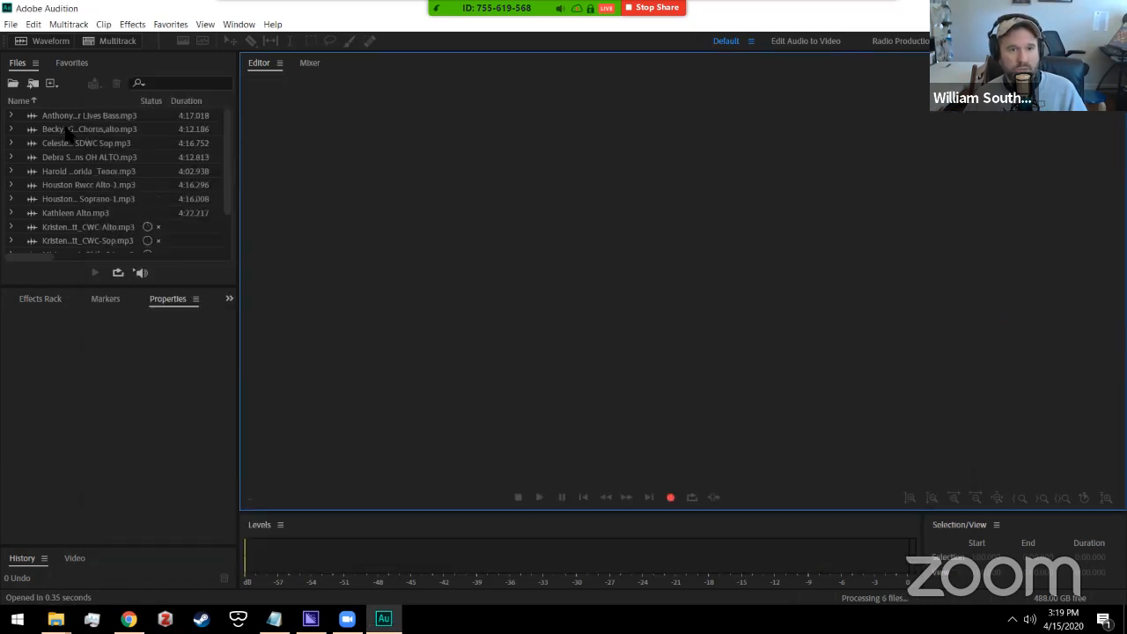
Step: Create multitrack session 'AD VC' with Template None, 44100 Hz sample rate and 16-bit depth
{"action": "left_click", "coordinate": [117, 41]}
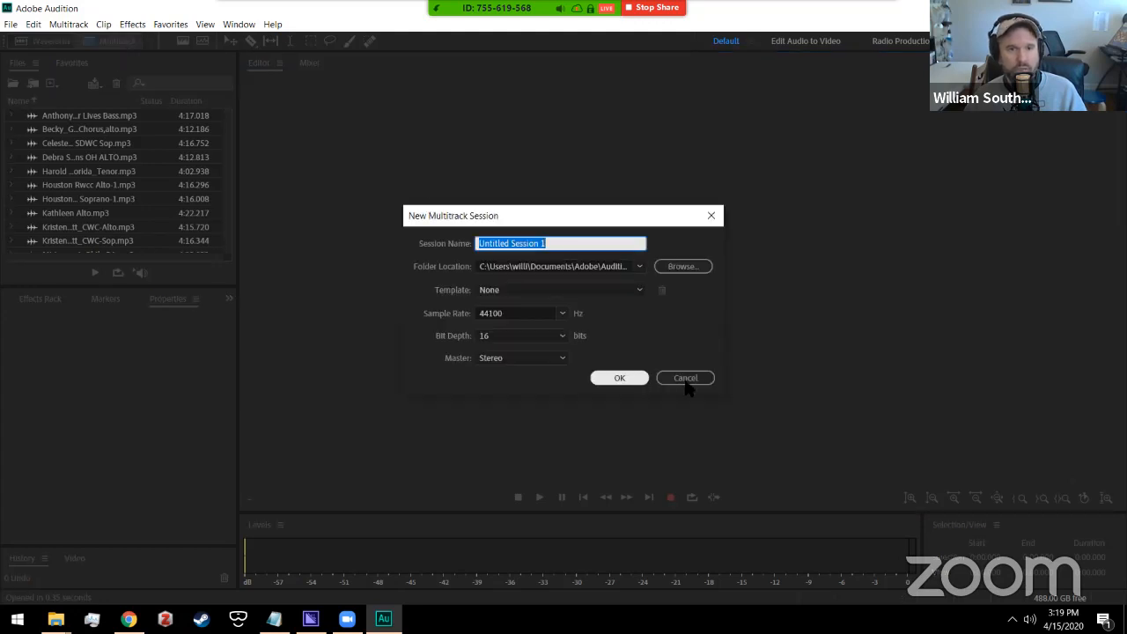
{"action": "left_click", "coordinate": [683, 378]}
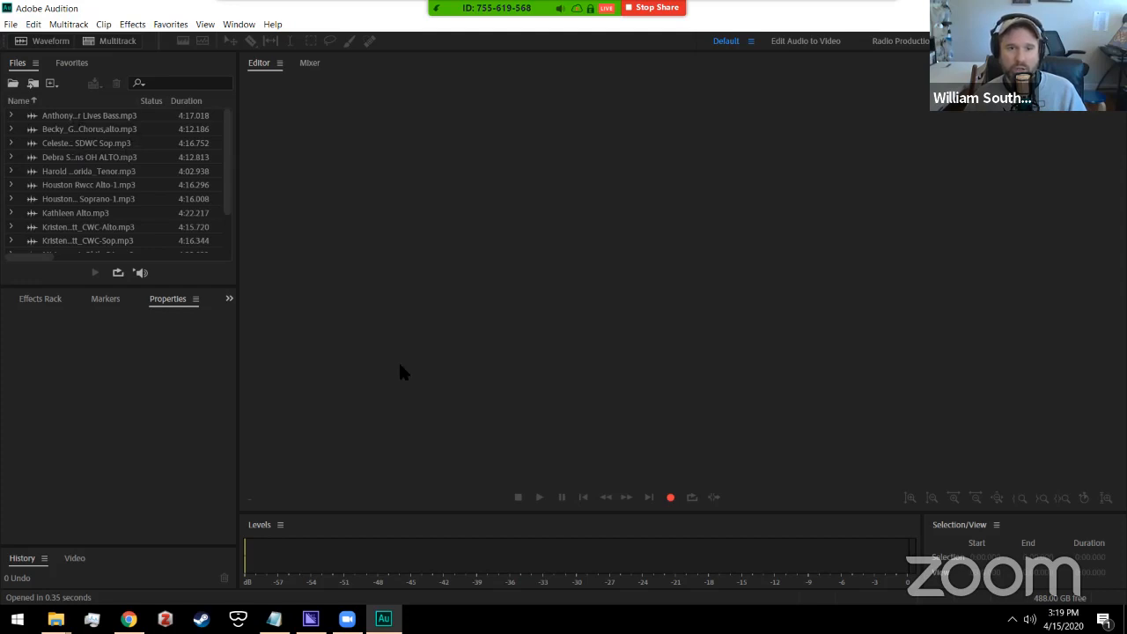
{"action": "left_click", "coordinate": [101, 49]}
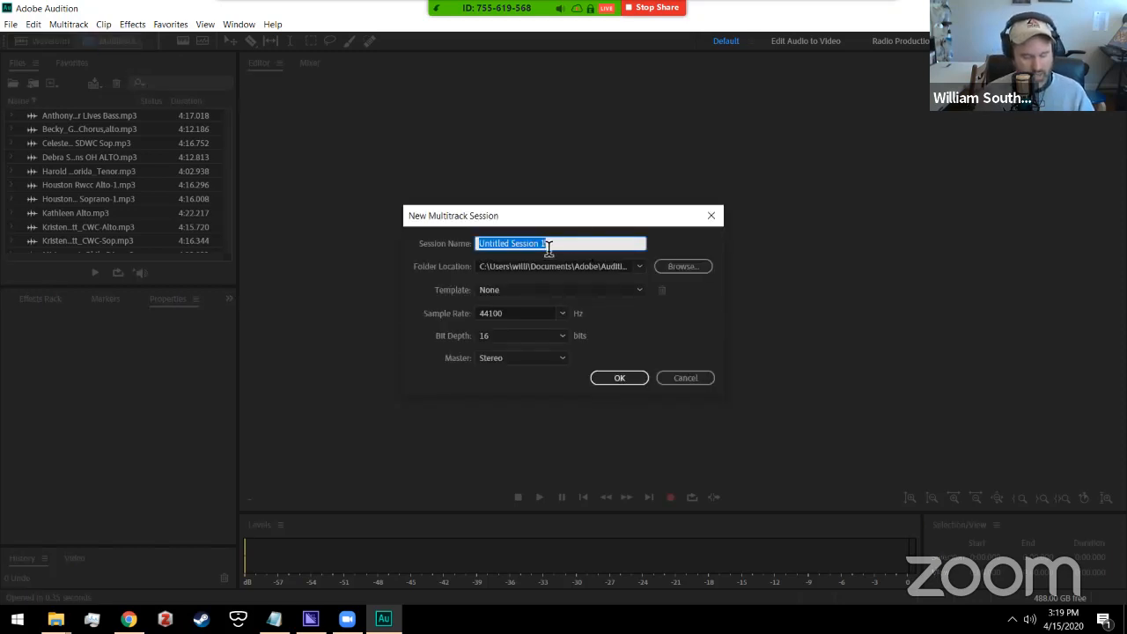
{"action": "type", "text": "AD VC"}
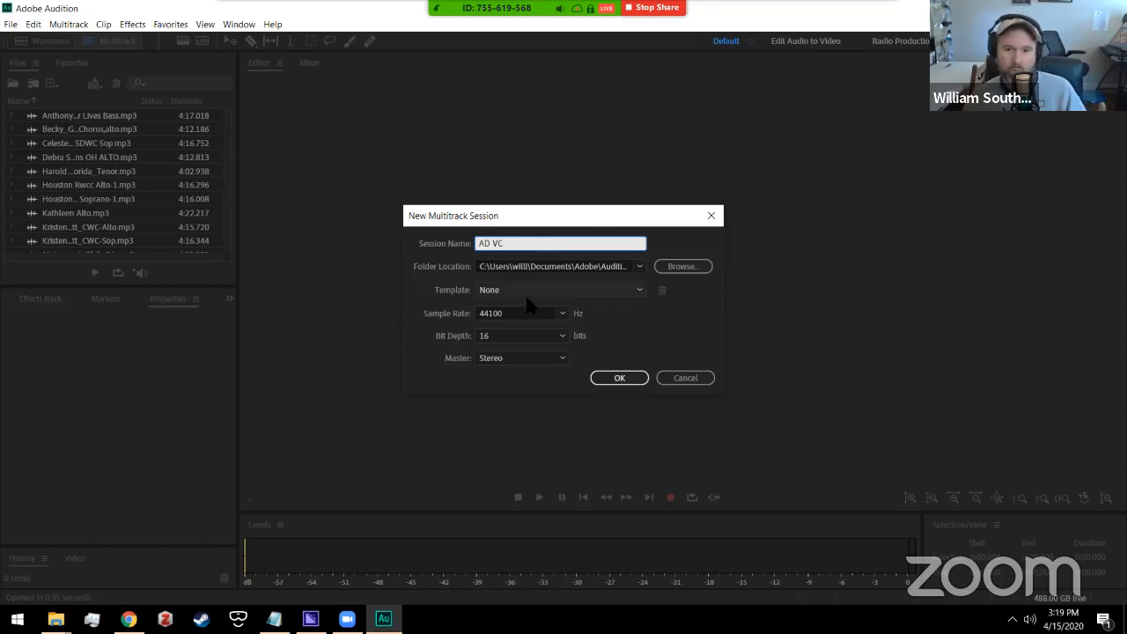
{"action": "left_click", "coordinate": [546, 292]}
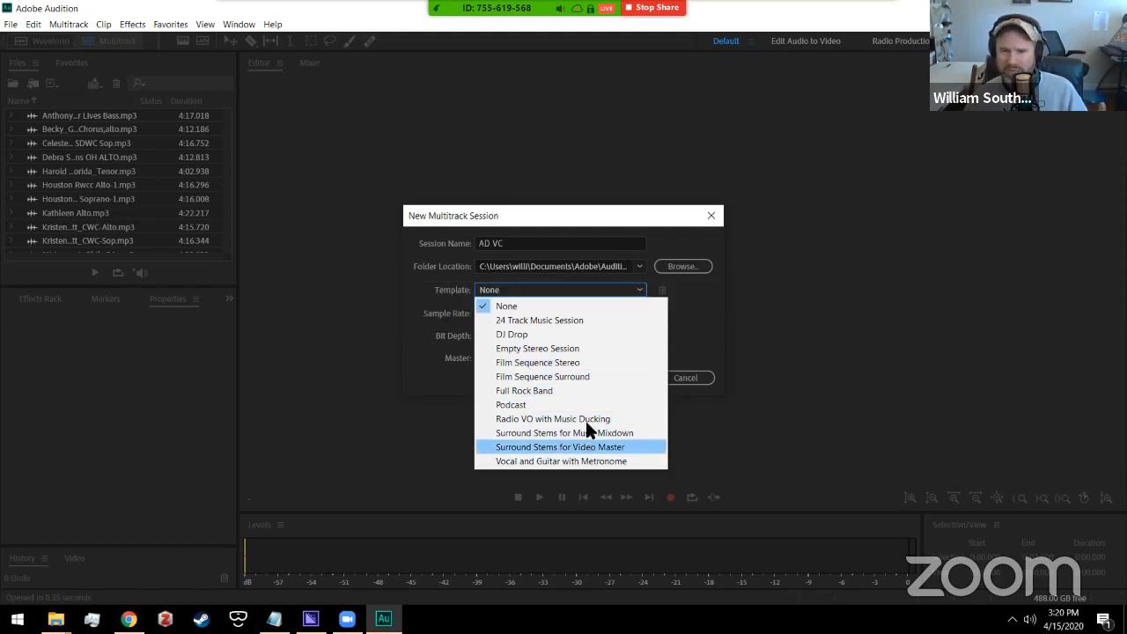
{"action": "left_click", "coordinate": [640, 290]}
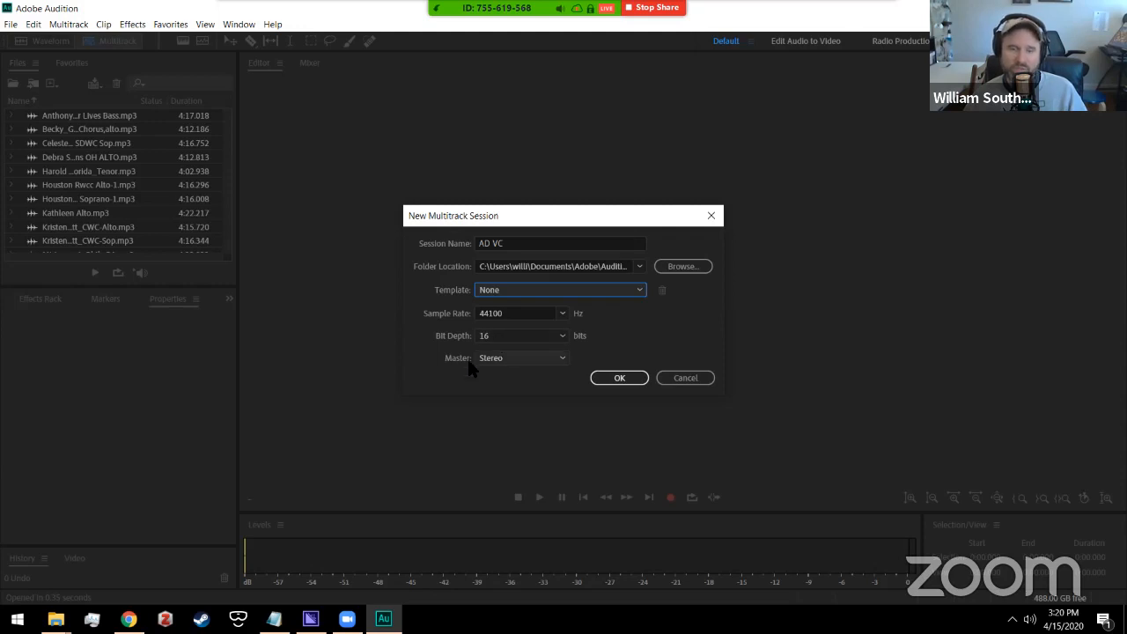
{"action": "left_click", "coordinate": [522, 309]}
{"action": "left_click", "coordinate": [520, 338]}
{"action": "left_click", "coordinate": [515, 341]}
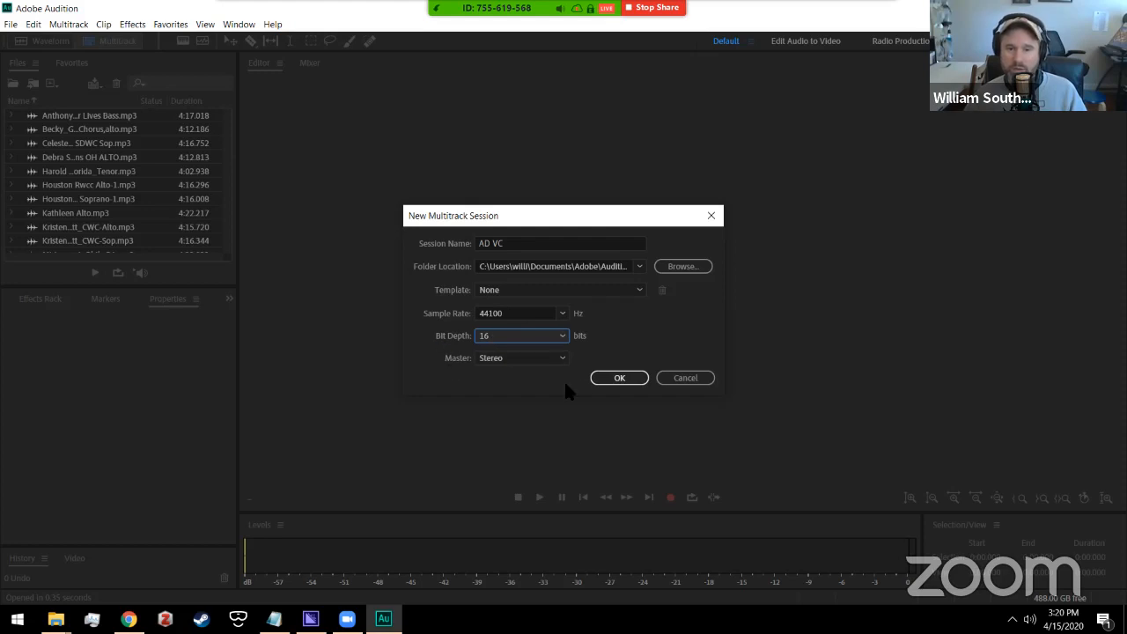
{"action": "left_click", "coordinate": [613, 379]}
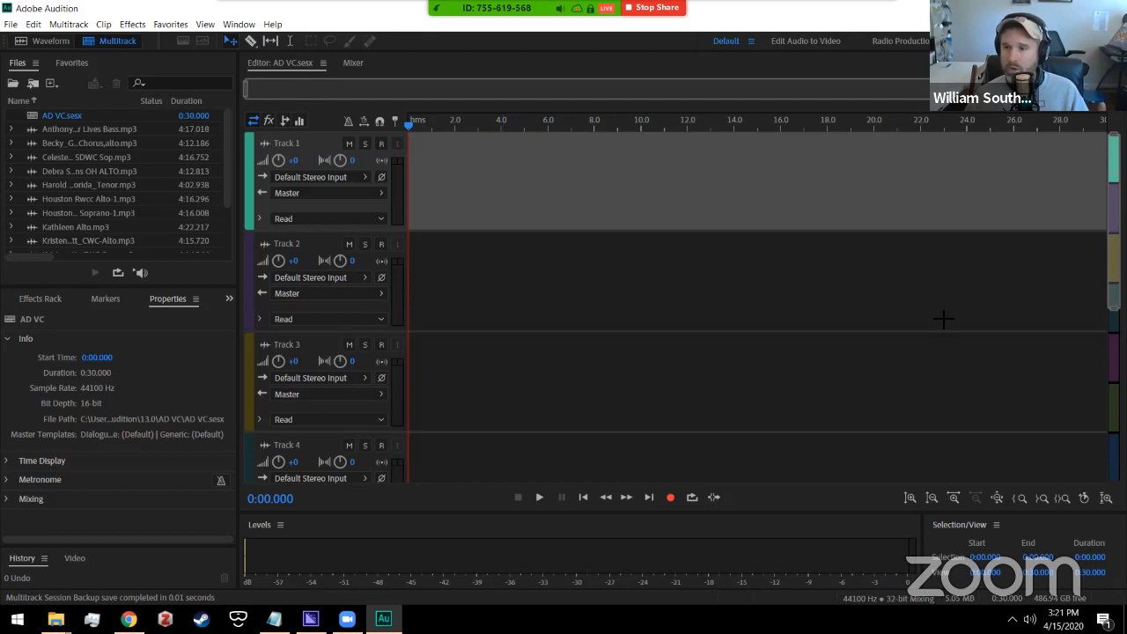
{"action": "scroll", "coordinate": [1069, 290], "scroll_direction": "down", "scroll_amount": 3}
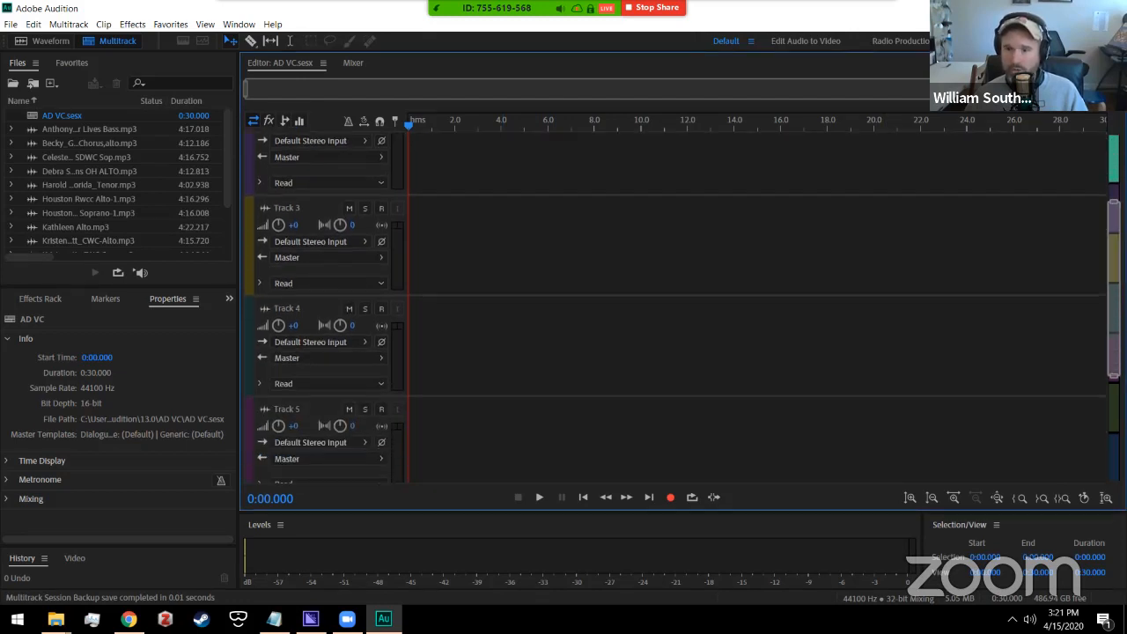
{"action": "scroll", "coordinate": [1069, 290], "scroll_direction": "down", "scroll_amount": 2}
{"action": "scroll", "coordinate": [1068, 289], "scroll_direction": "up", "scroll_amount": 4}
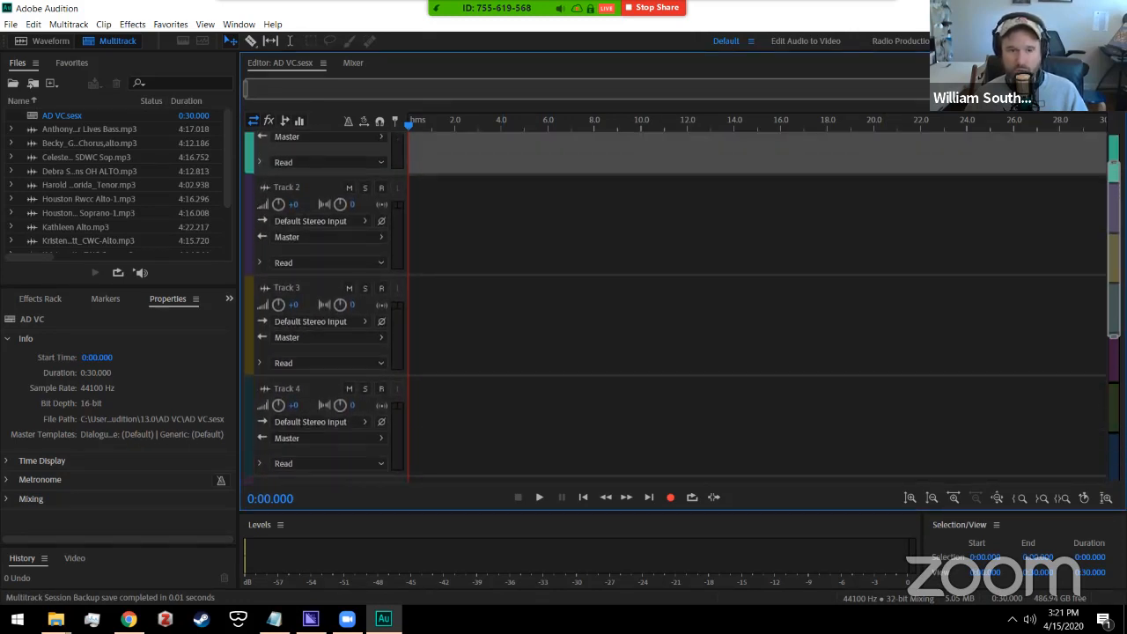
{"action": "scroll", "coordinate": [678, 308], "scroll_direction": "down", "scroll_amount": 2}
{"action": "left_click_drag", "start_coordinate": [1104, 279], "coordinate": [1103, 220]}
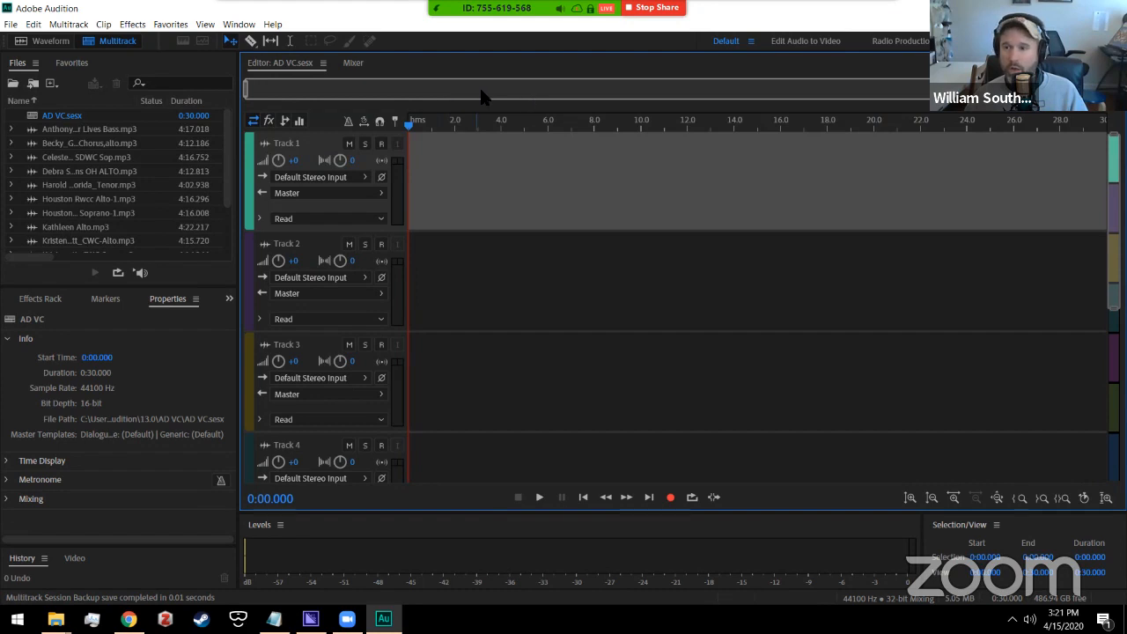
{"action": "mouse_move", "coordinate": [1113, 224]}
{"action": "left_mouse_down"}
{"action": "mouse_move", "coordinate": [1106, 407]}
{"action": "mouse_move", "coordinate": [1106, 222]}
{"action": "left_mouse_up"}
Step: Drop the bass MP3 onto Track 1 and play it from 0:19.065
{"action": "left_click", "coordinate": [79, 131]}
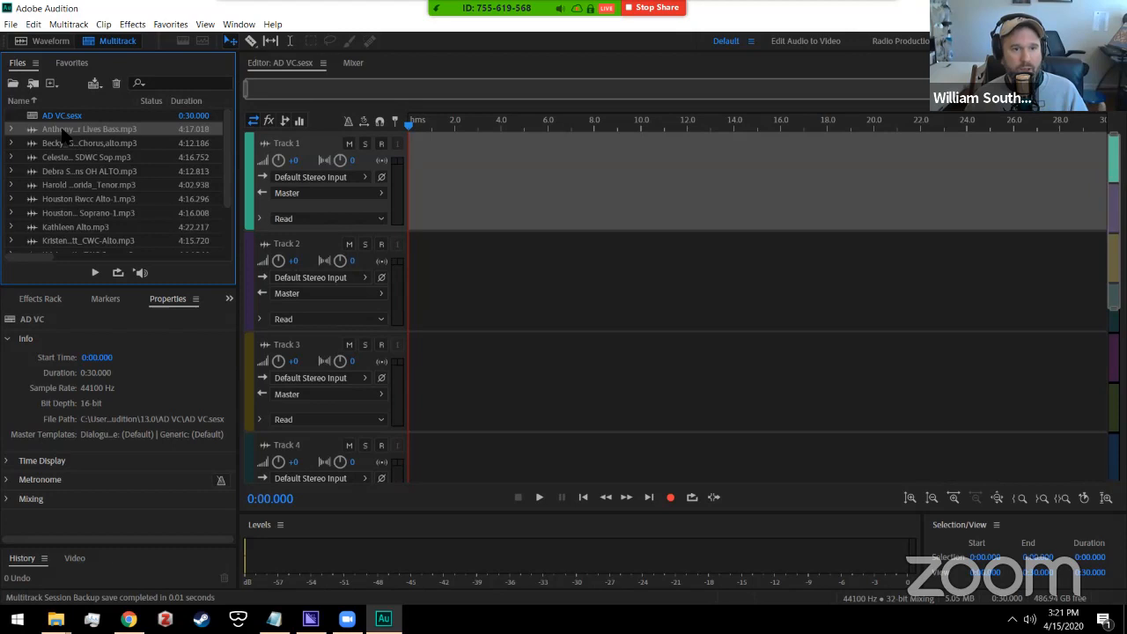
{"action": "left_click_drag", "start_coordinate": [66, 132], "coordinate": [407, 185]}
{"action": "left_click", "coordinate": [851, 126]}
{"action": "key", "text": "space"}
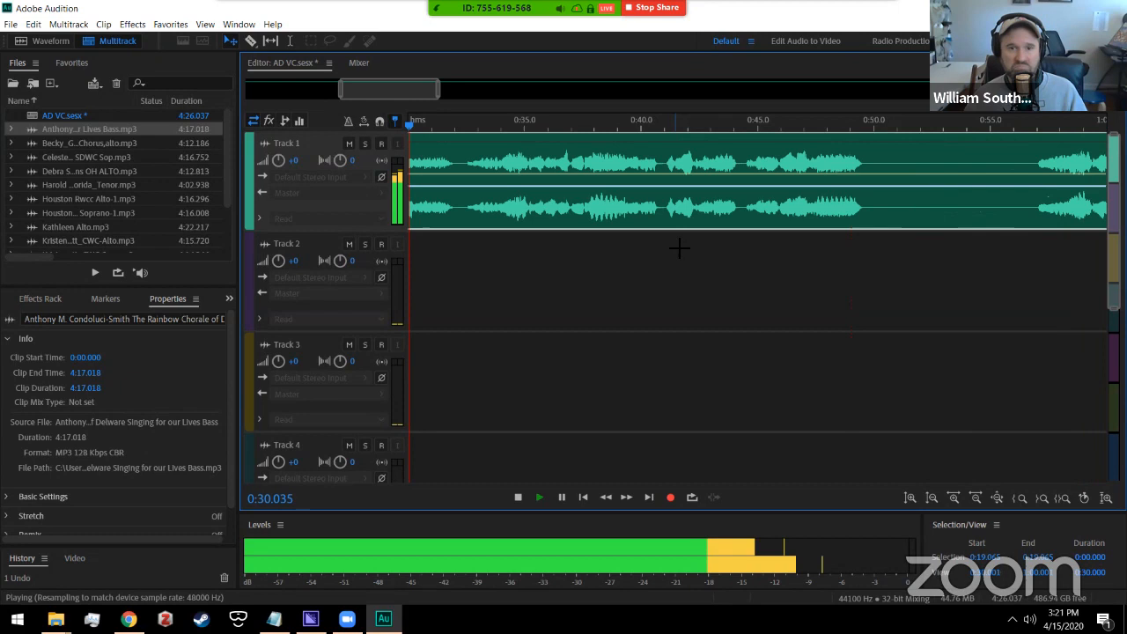
{"action": "key", "text": "space"}
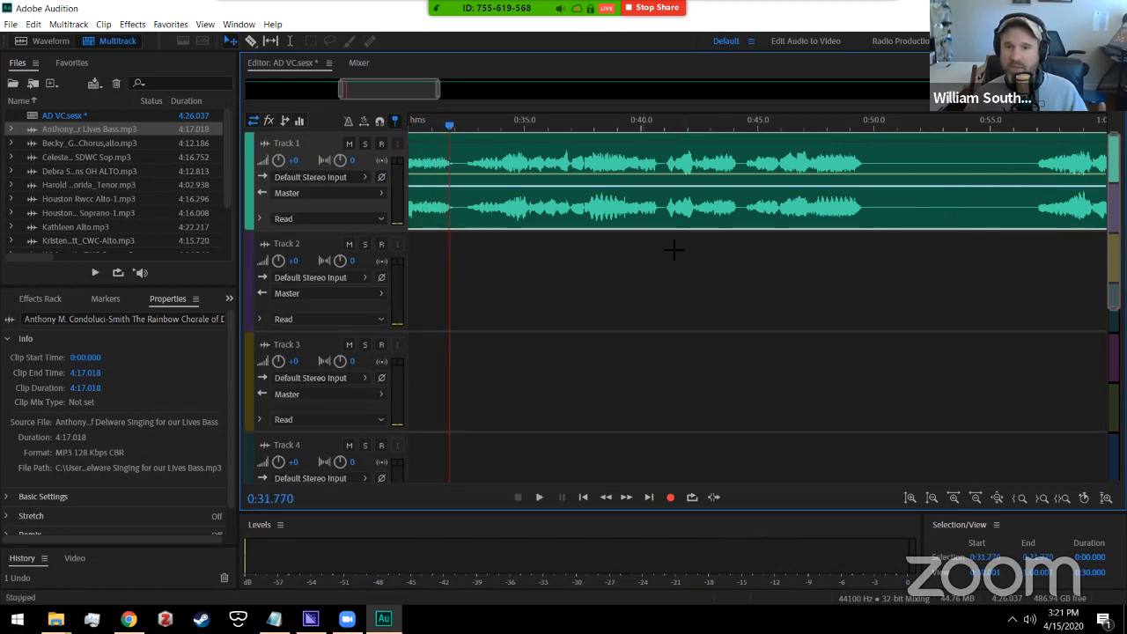
Step: Zoom the timeline to show about 0:00–0:57 of the bass clip on Track 1
{"action": "left_click_drag", "start_coordinate": [369, 92], "coordinate": [282, 91]}
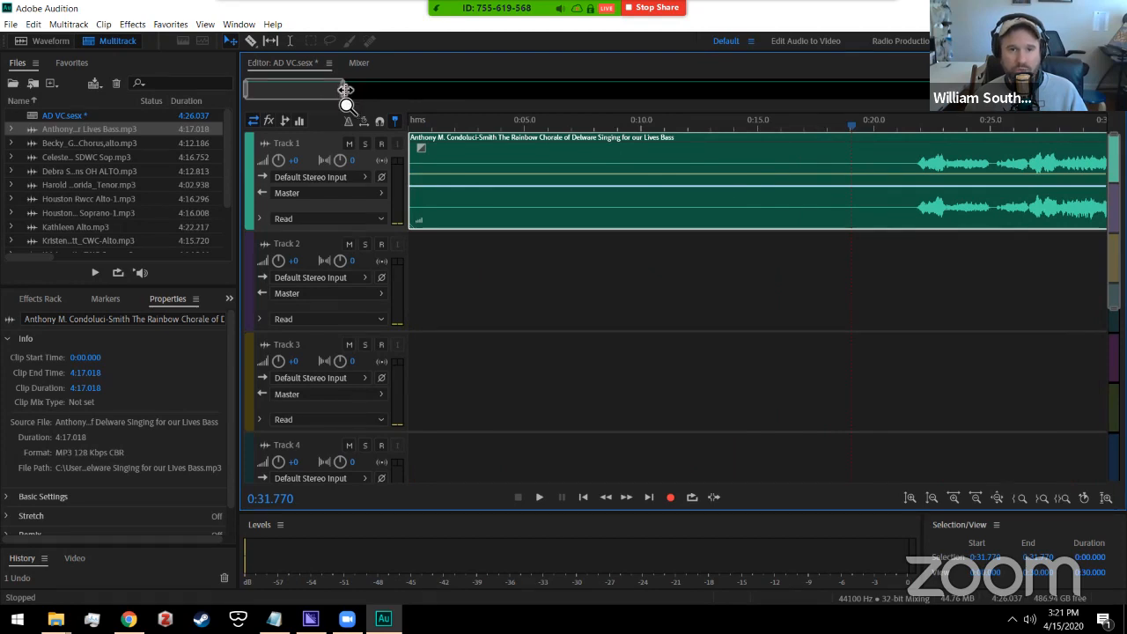
{"action": "left_click_drag", "start_coordinate": [342, 94], "coordinate": [1080, 114]}
{"action": "mouse_move", "coordinate": [1091, 95]}
{"action": "left_mouse_down"}
{"action": "mouse_move", "coordinate": [910, 95]}
{"action": "mouse_move", "coordinate": [1096, 95]}
{"action": "left_mouse_up"}
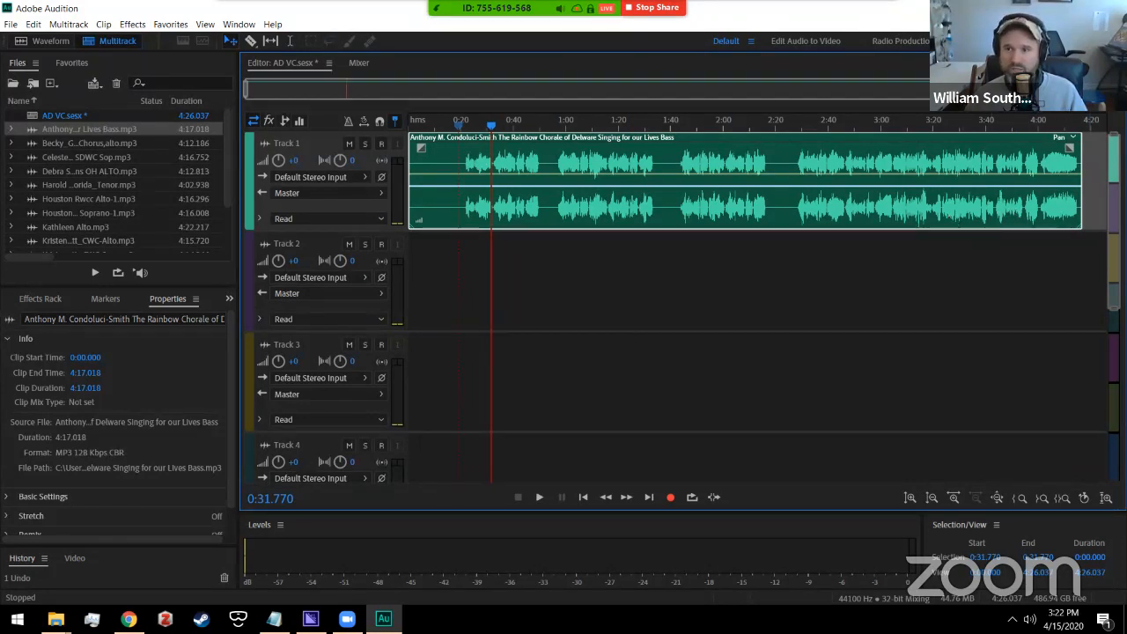
{"action": "left_click_drag", "start_coordinate": [1099, 88], "coordinate": [425, 94]}
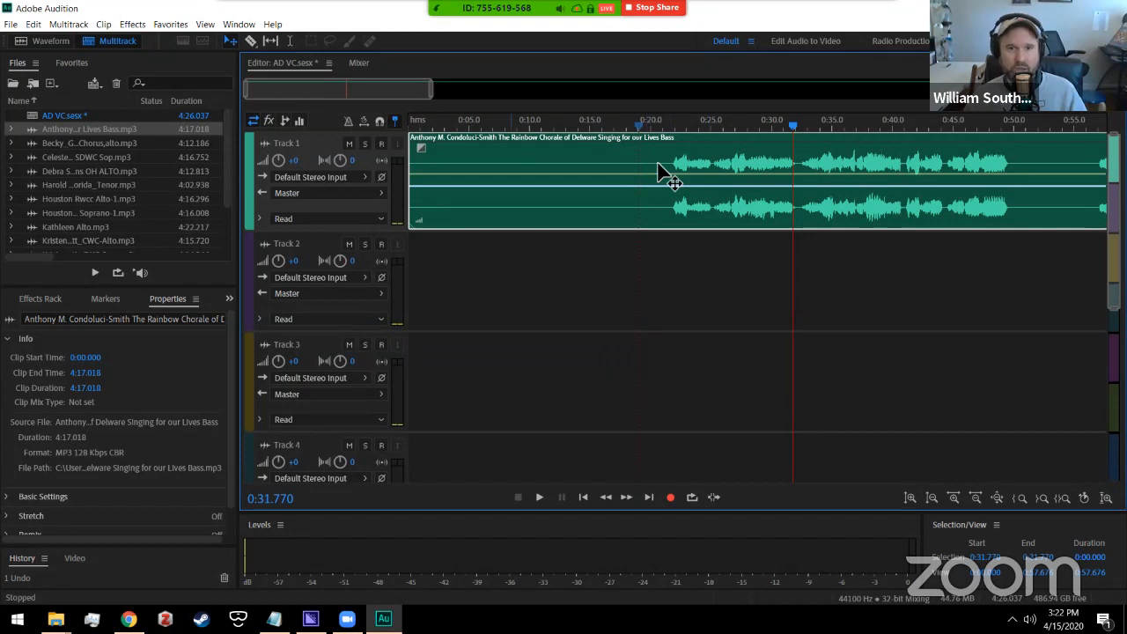
Step: Place the chorus alto MP3 on Track 2, starting at 0:00
{"action": "left_click", "coordinate": [68, 146]}
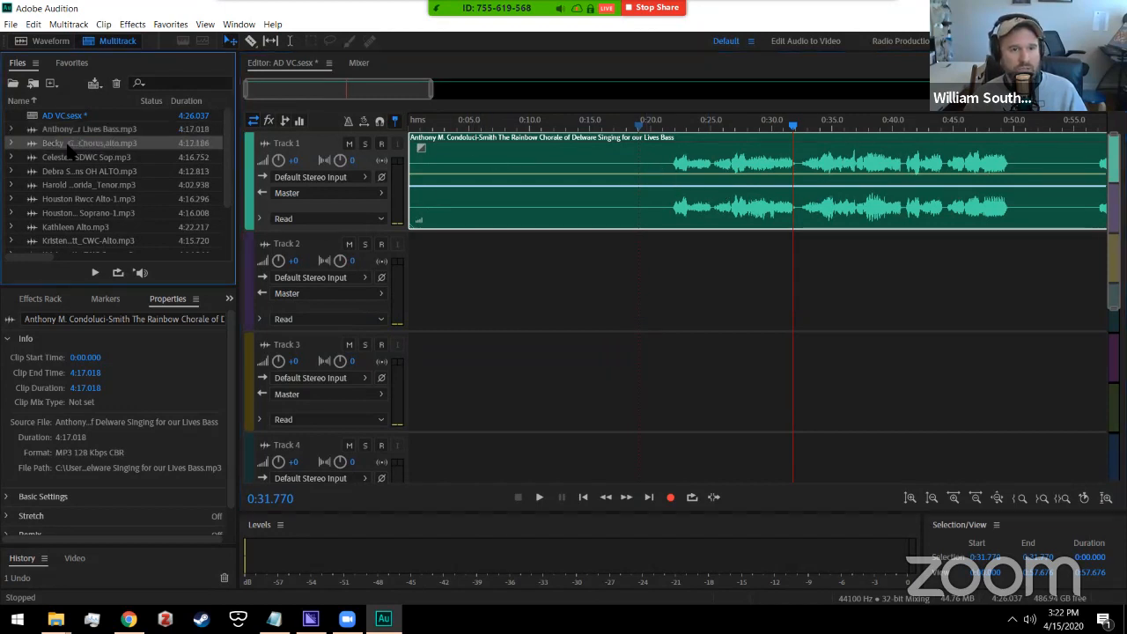
{"action": "left_click_drag", "start_coordinate": [55, 148], "coordinate": [385, 278]}
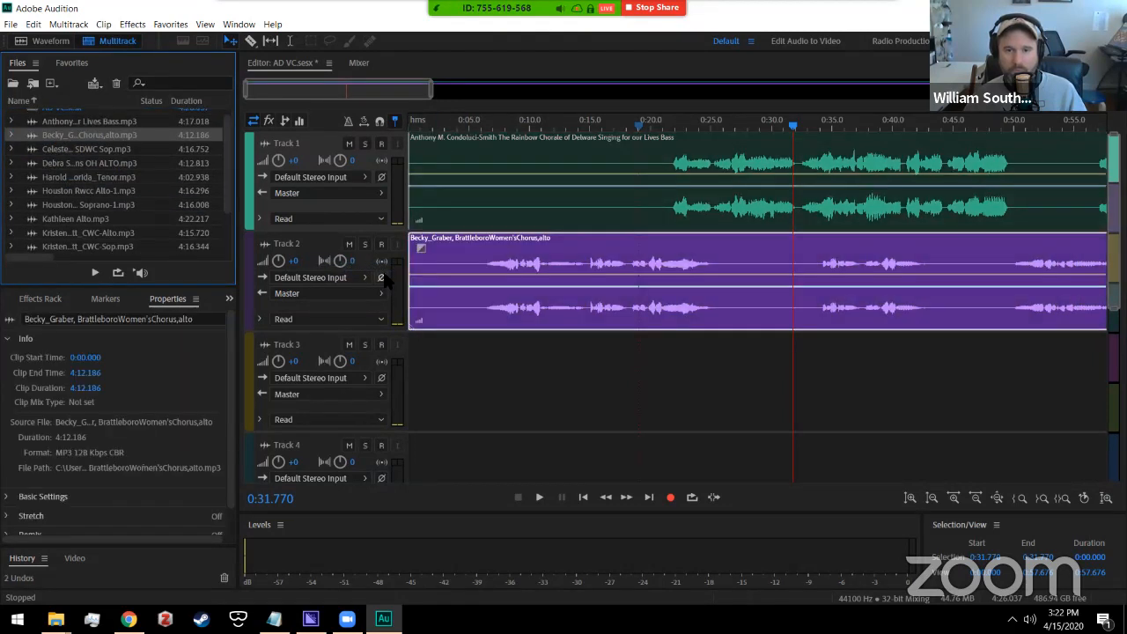
{"action": "mouse_move", "coordinate": [503, 252]}
{"action": "left_mouse_down"}
{"action": "mouse_move", "coordinate": [586, 244]}
{"action": "mouse_move", "coordinate": [498, 245]}
{"action": "left_mouse_up"}
Step: Play both tracks from the start, then again from about 0:15 to compare the parts
{"action": "left_click", "coordinate": [584, 497]}
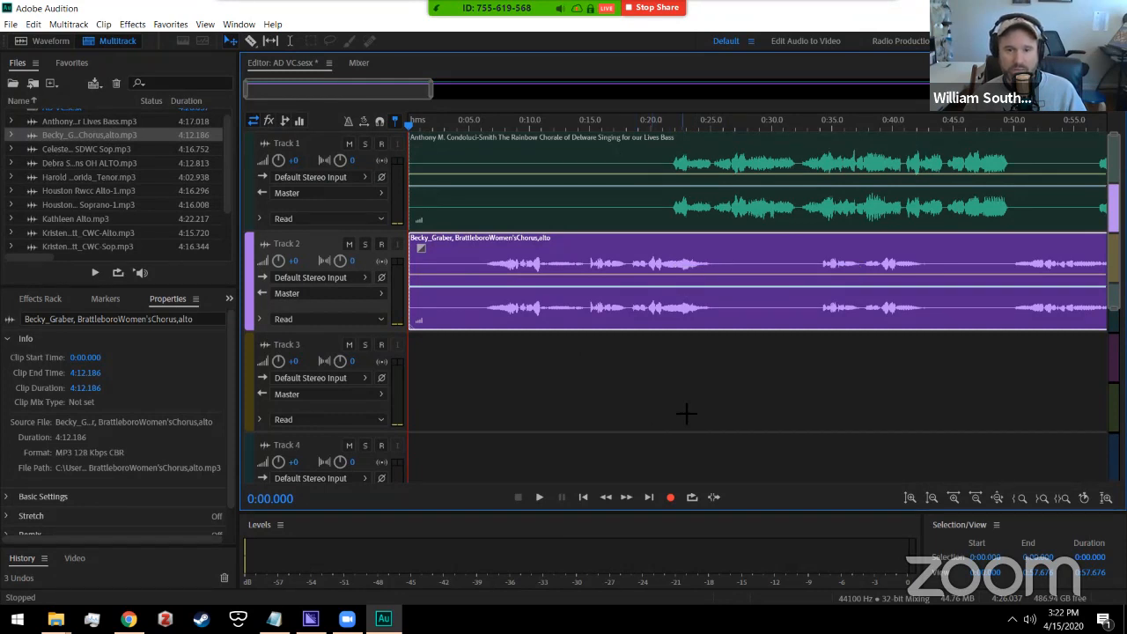
{"action": "key", "text": "space"}
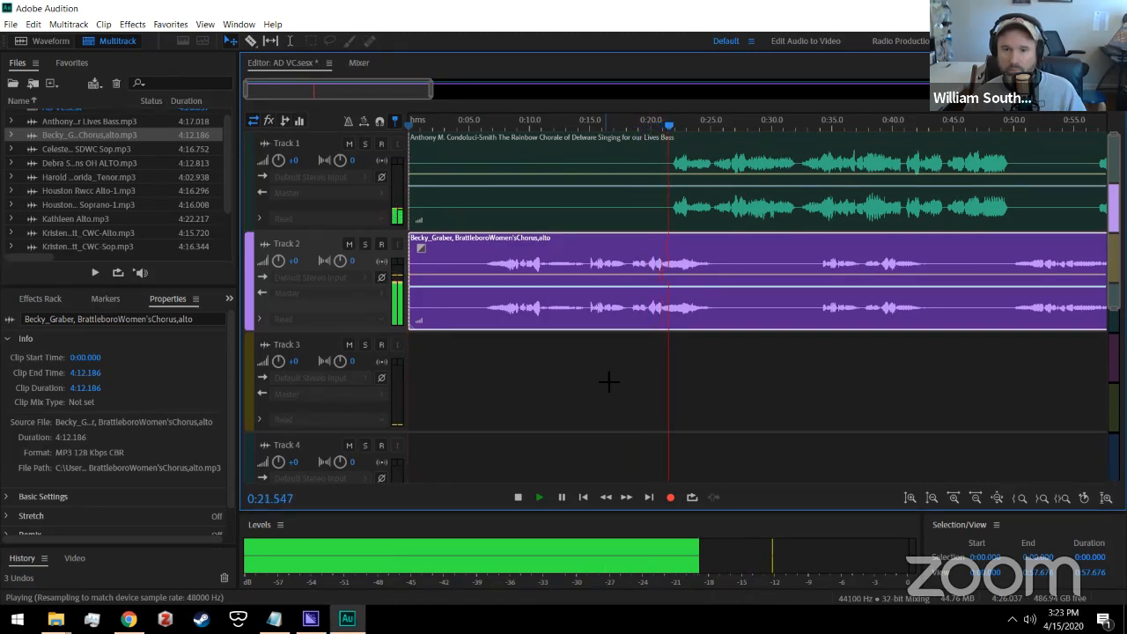
{"action": "left_click", "coordinate": [519, 498]}
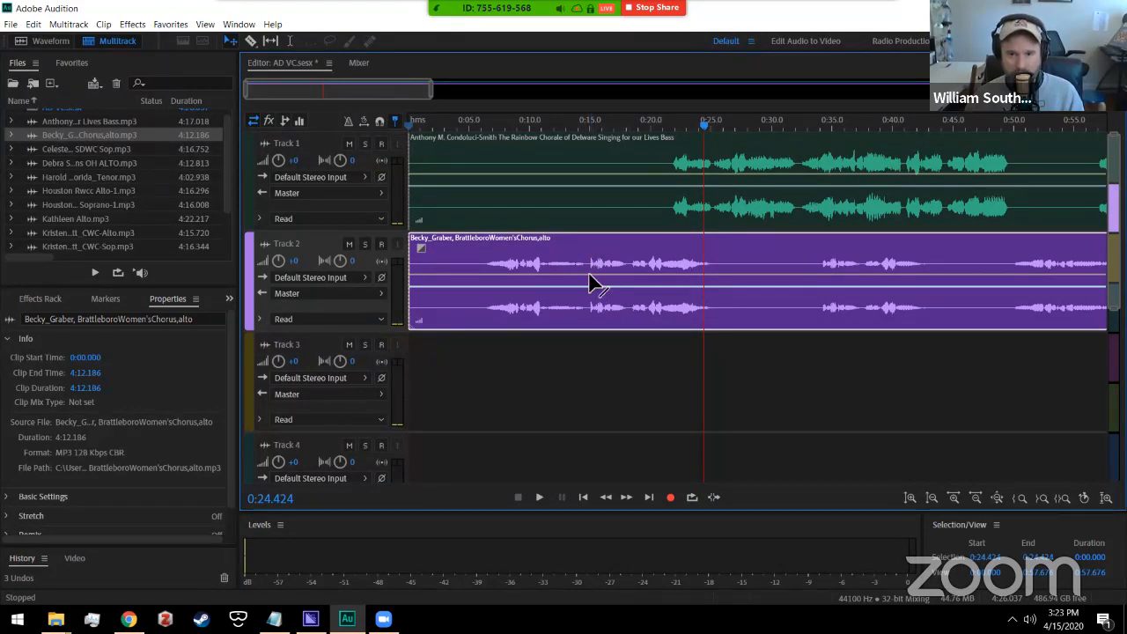
{"action": "left_click", "coordinate": [592, 125]}
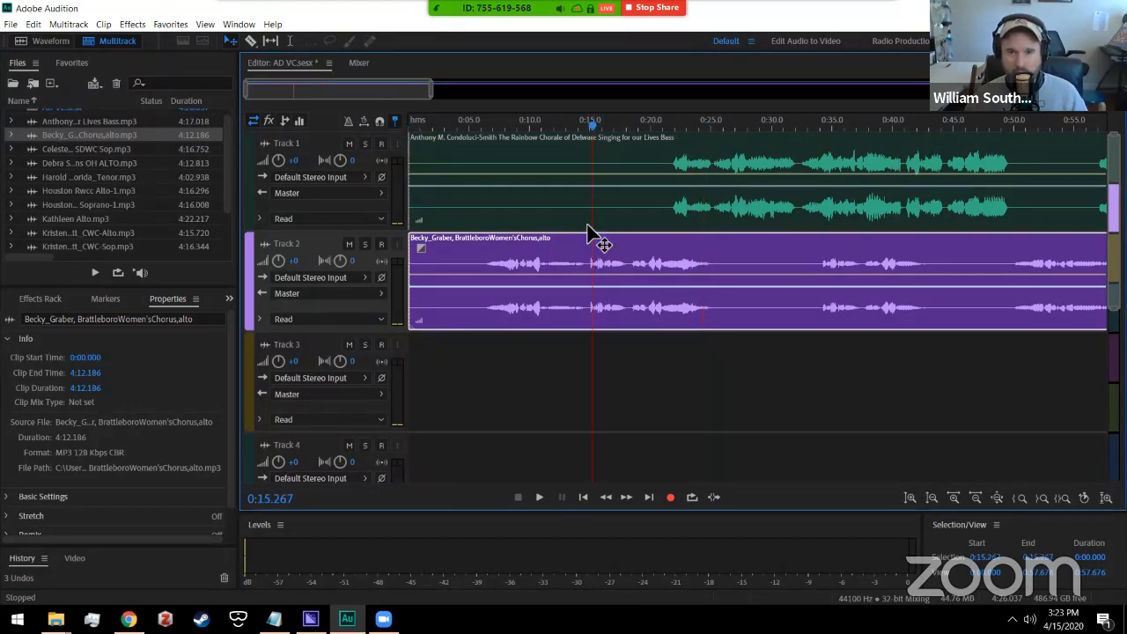
{"action": "key", "text": "space"}
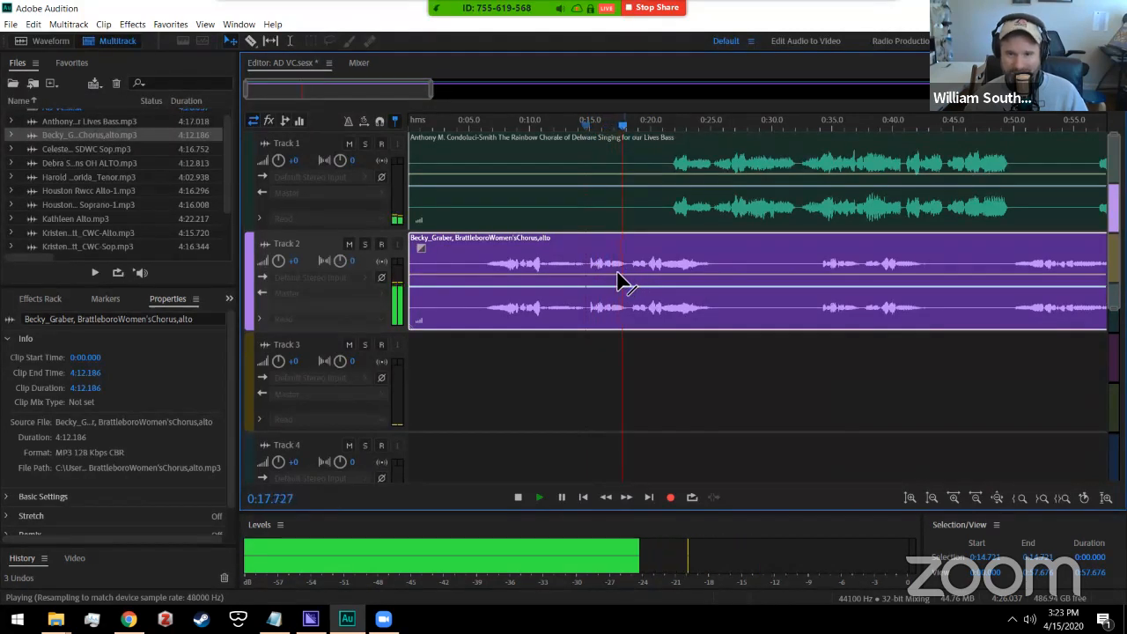
{"action": "key", "text": "space"}
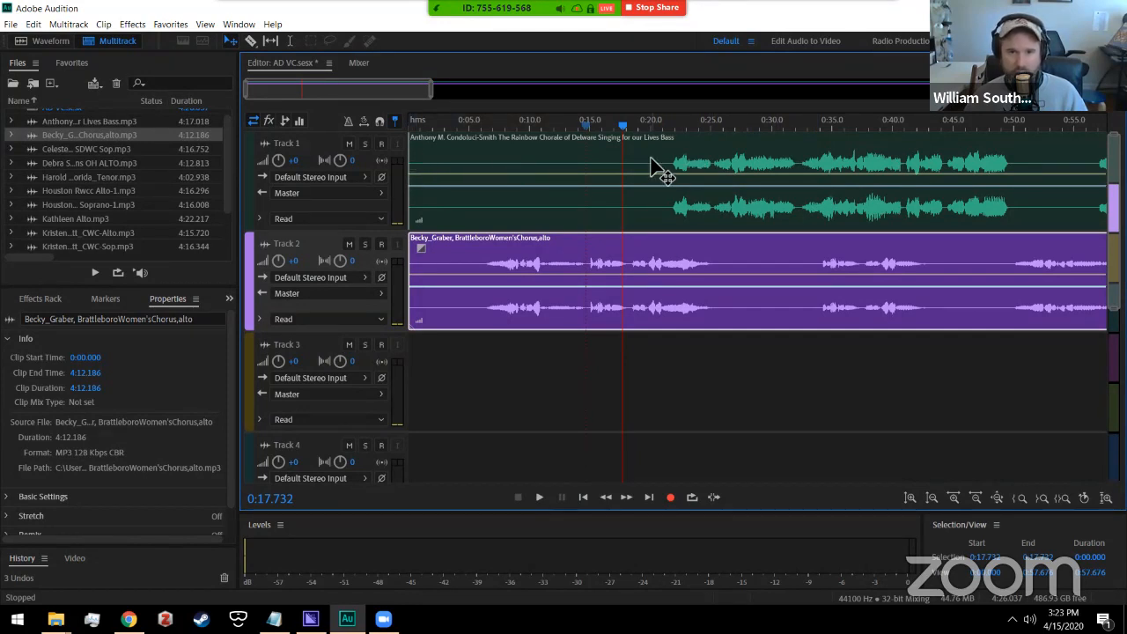
Step: Trim the bass clip's quiet opening and slide it to start at 0:12.945, length 3:57.086
{"action": "left_click", "coordinate": [417, 162]}
{"action": "left_click_drag", "start_coordinate": [419, 162], "coordinate": [654, 173]}
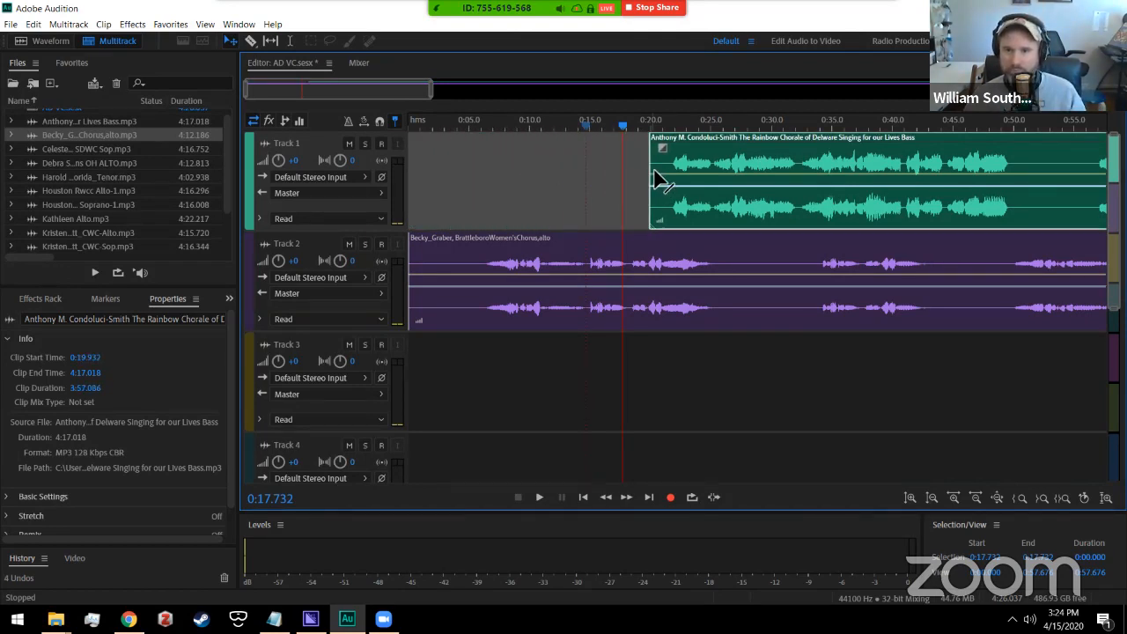
{"action": "left_click_drag", "start_coordinate": [760, 148], "coordinate": [678, 147]}
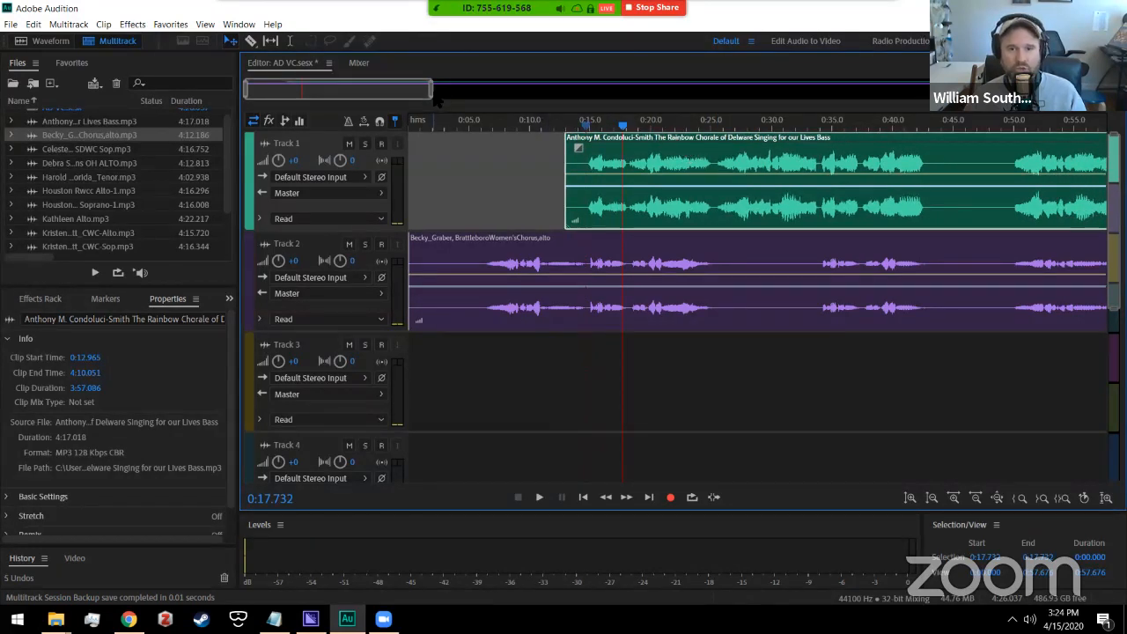
{"action": "left_click_drag", "start_coordinate": [440, 90], "coordinate": [305, 93]}
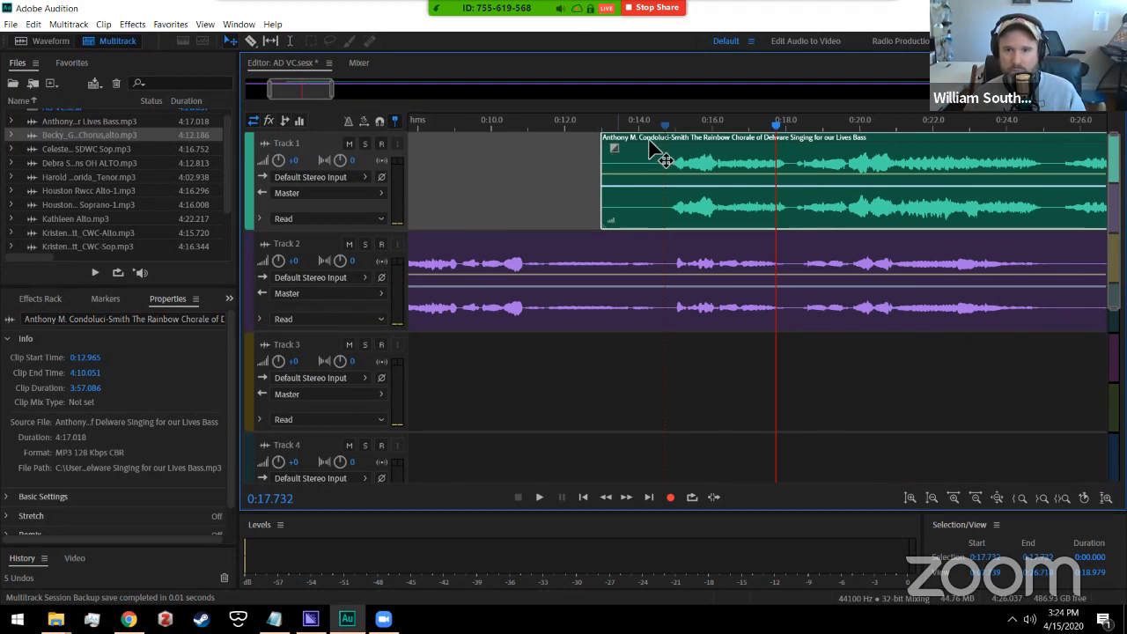
{"action": "left_click_drag", "start_coordinate": [674, 150], "coordinate": [674, 141]}
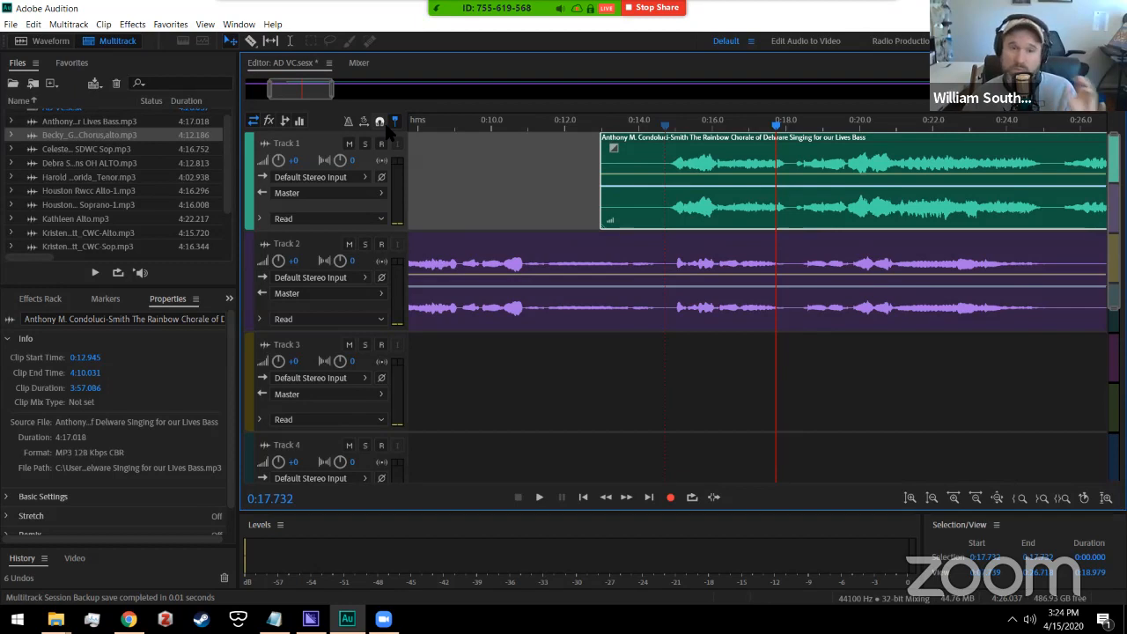
{"action": "left_click", "coordinate": [382, 122]}
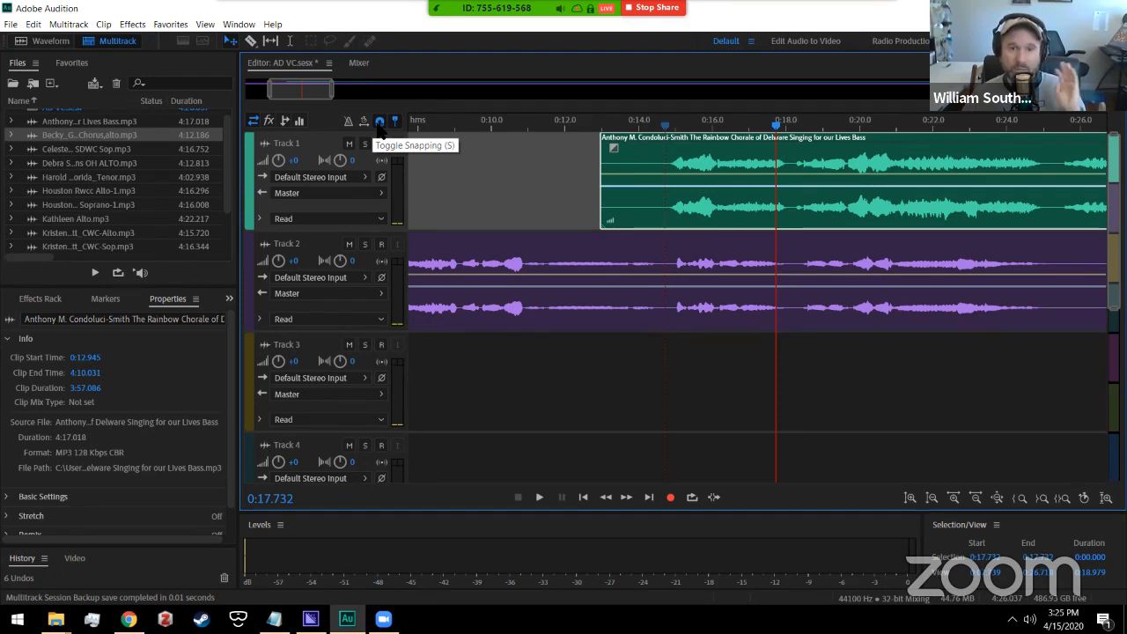
{"action": "left_click", "coordinate": [380, 122]}
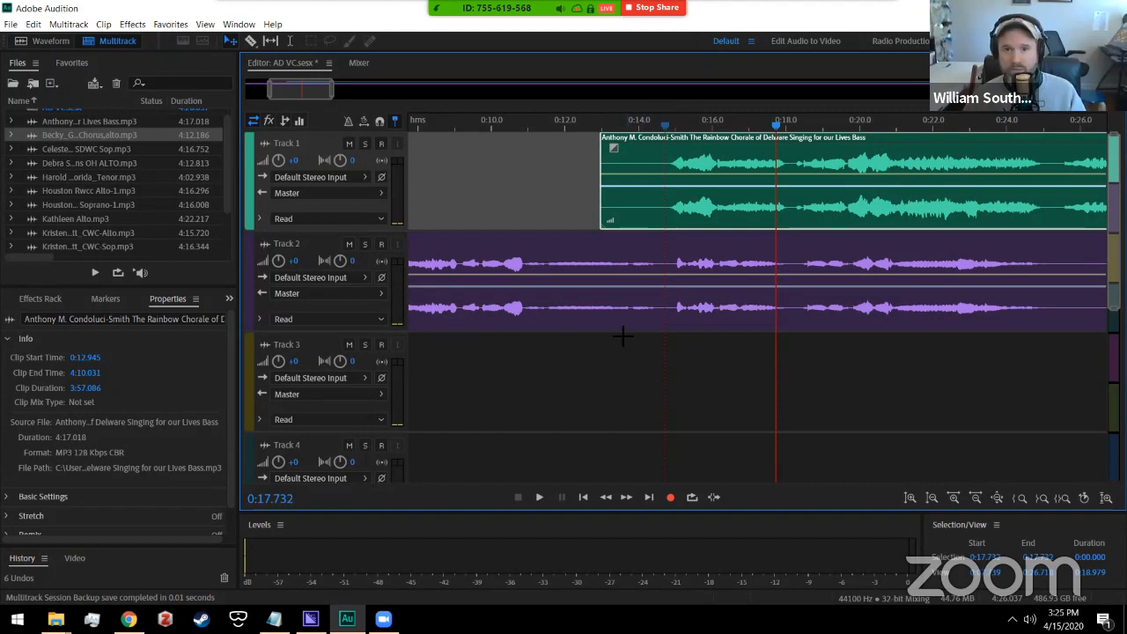
Step: Audition from 0:14.217, nudge the bass clip to start at 0:13.024, recheck, and zoom out
{"action": "left_click_drag", "start_coordinate": [310, 90], "coordinate": [314, 90]}
{"action": "left_click", "coordinate": [592, 132]}
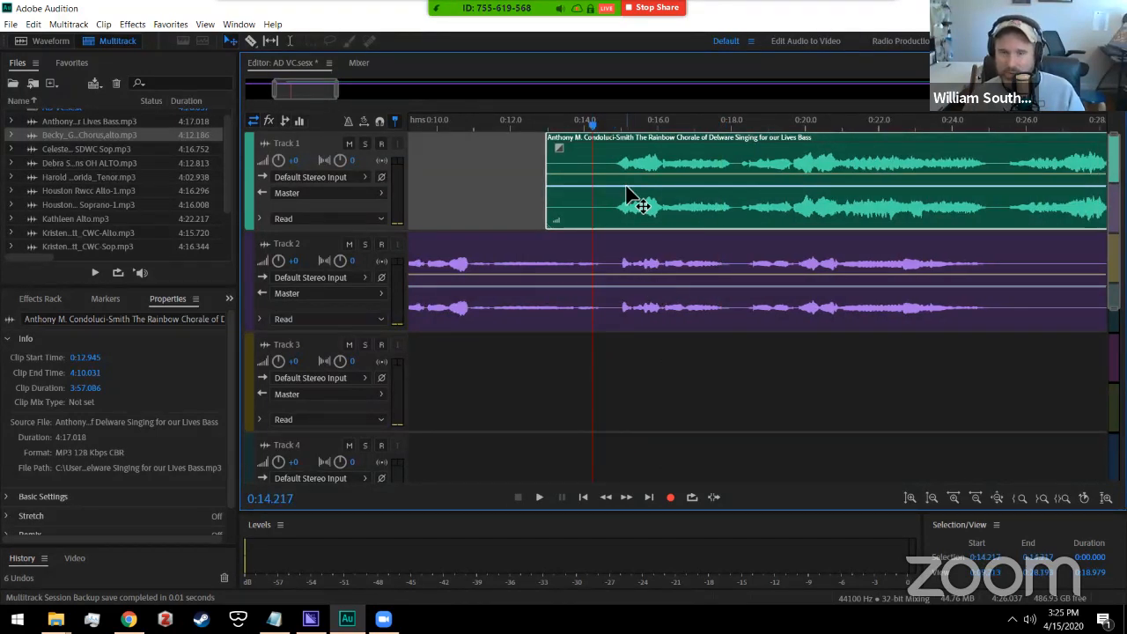
{"action": "key", "text": "space"}
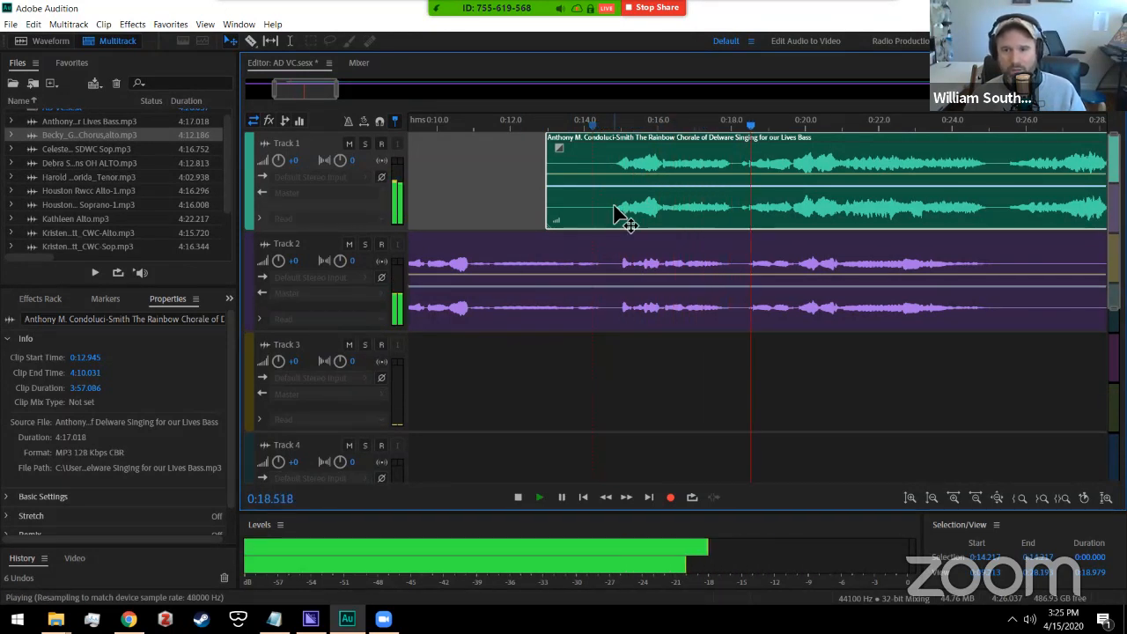
{"action": "key", "text": "space"}
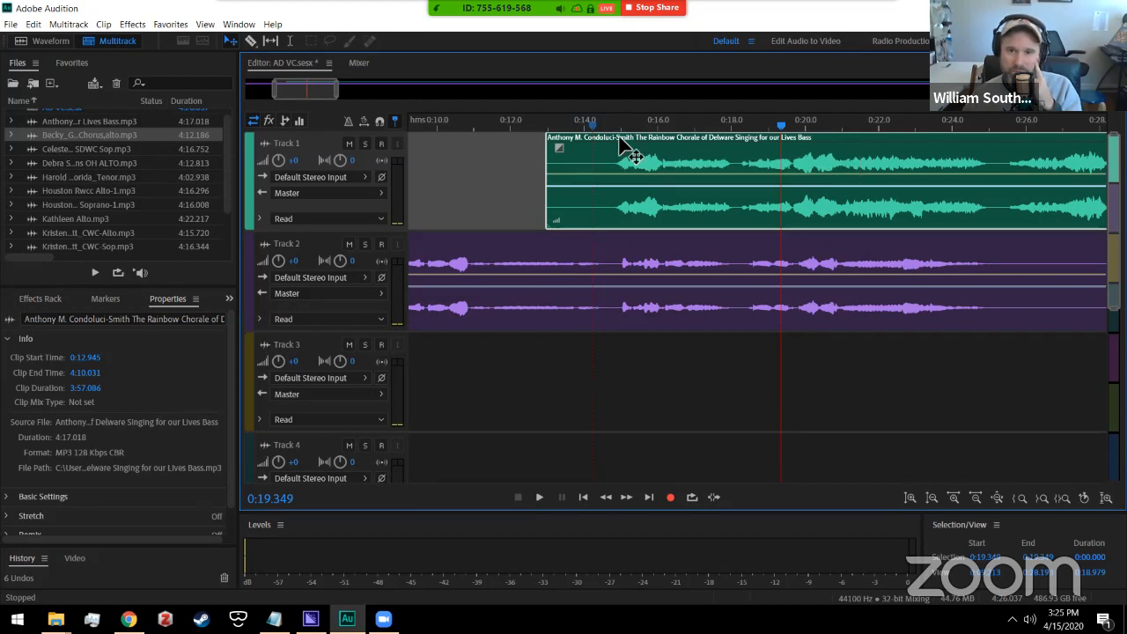
{"action": "left_click_drag", "start_coordinate": [621, 141], "coordinate": [623, 142]}
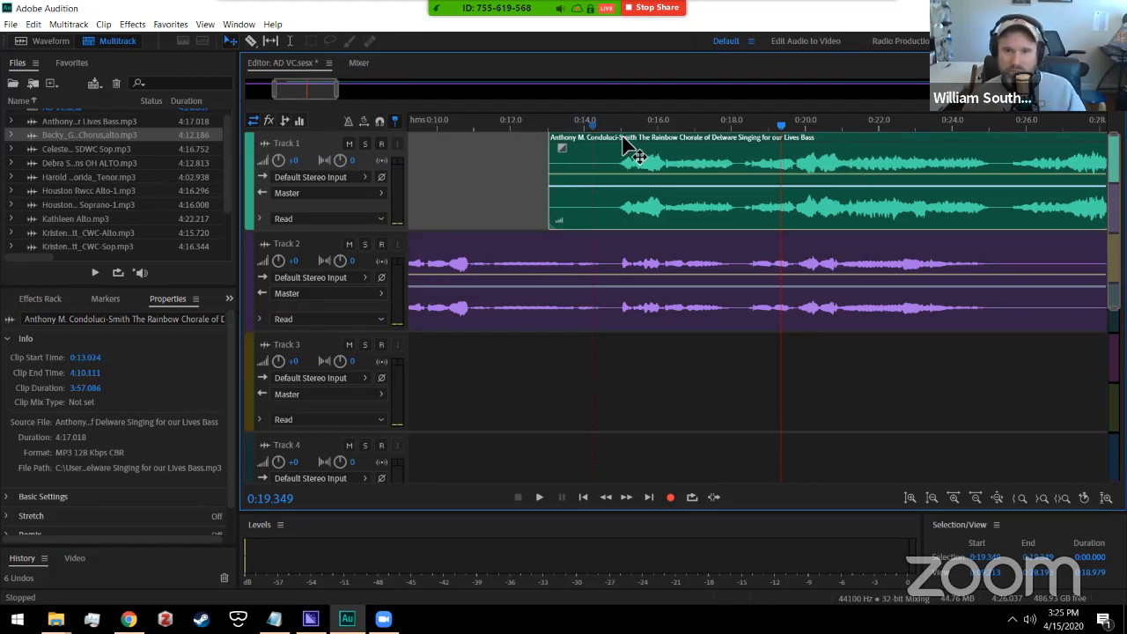
{"action": "left_click", "coordinate": [568, 124]}
{"action": "key", "text": "space"}
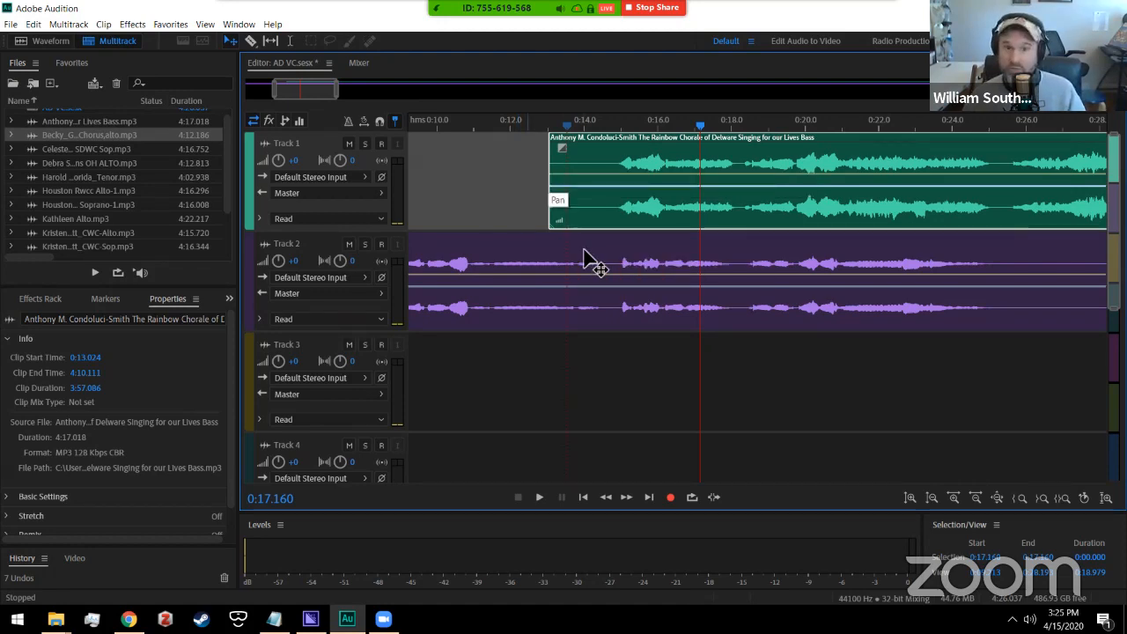
{"action": "left_click_drag", "start_coordinate": [343, 88], "coordinate": [735, 84]}
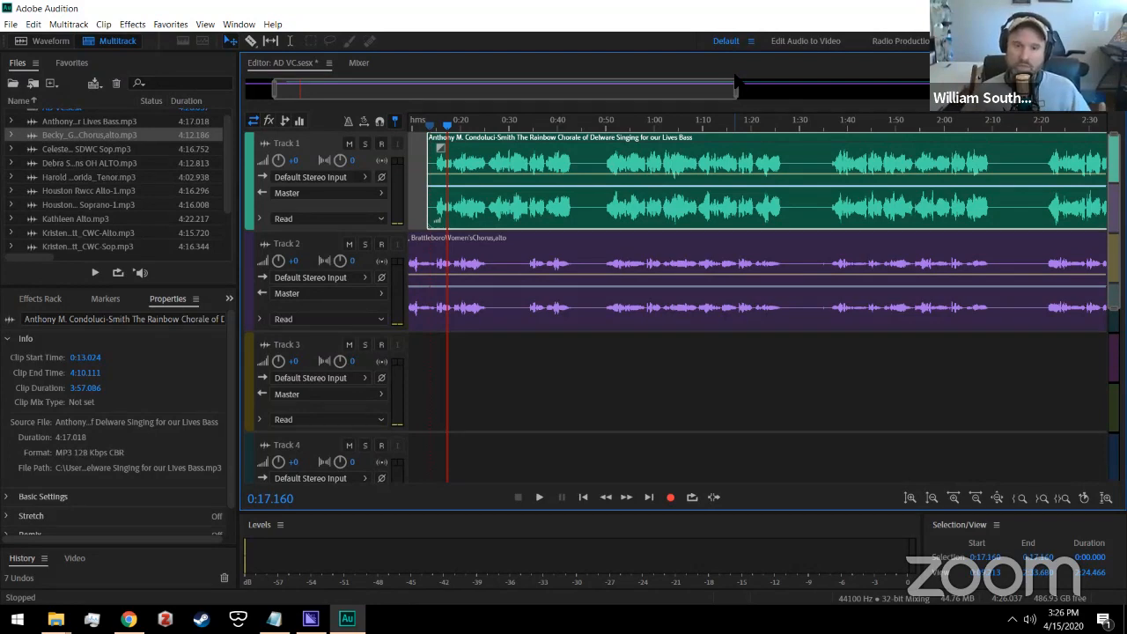
Step: Zoom back in to the session start and mute the bass on Track 1
{"action": "left_click_drag", "start_coordinate": [736, 90], "coordinate": [393, 95]}
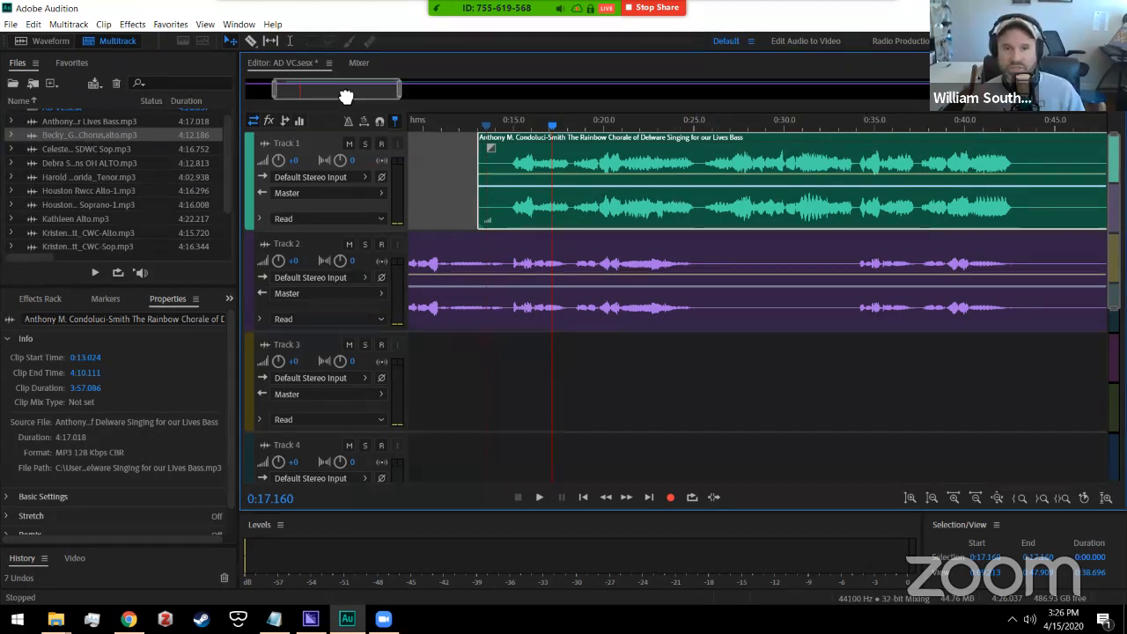
{"action": "left_click_drag", "start_coordinate": [346, 95], "coordinate": [256, 99]}
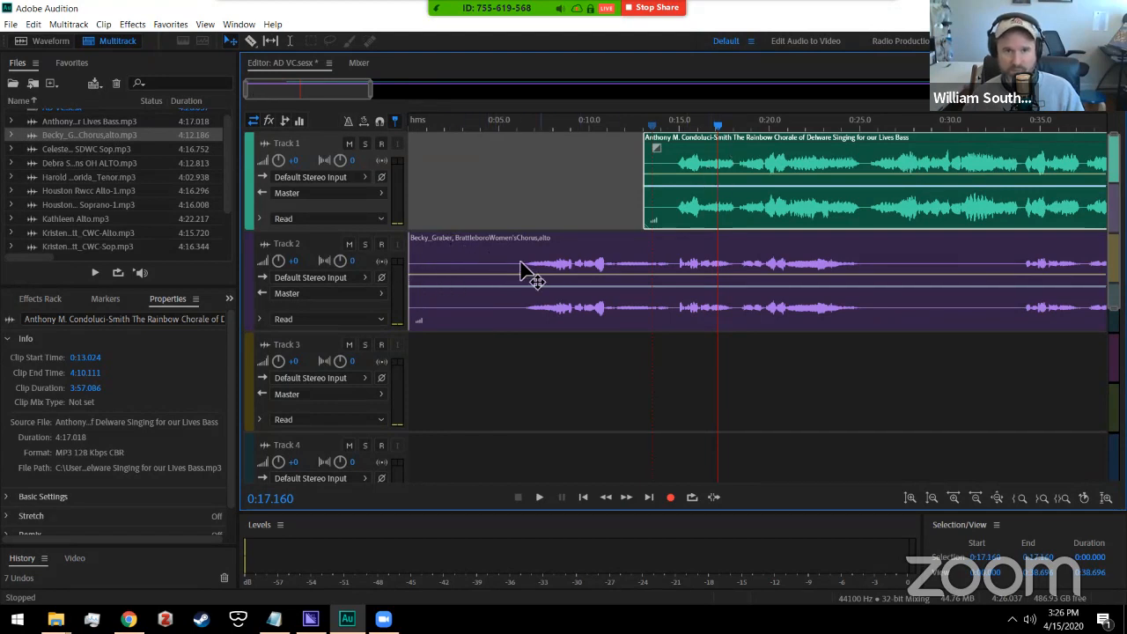
{"action": "left_click", "coordinate": [349, 144]}
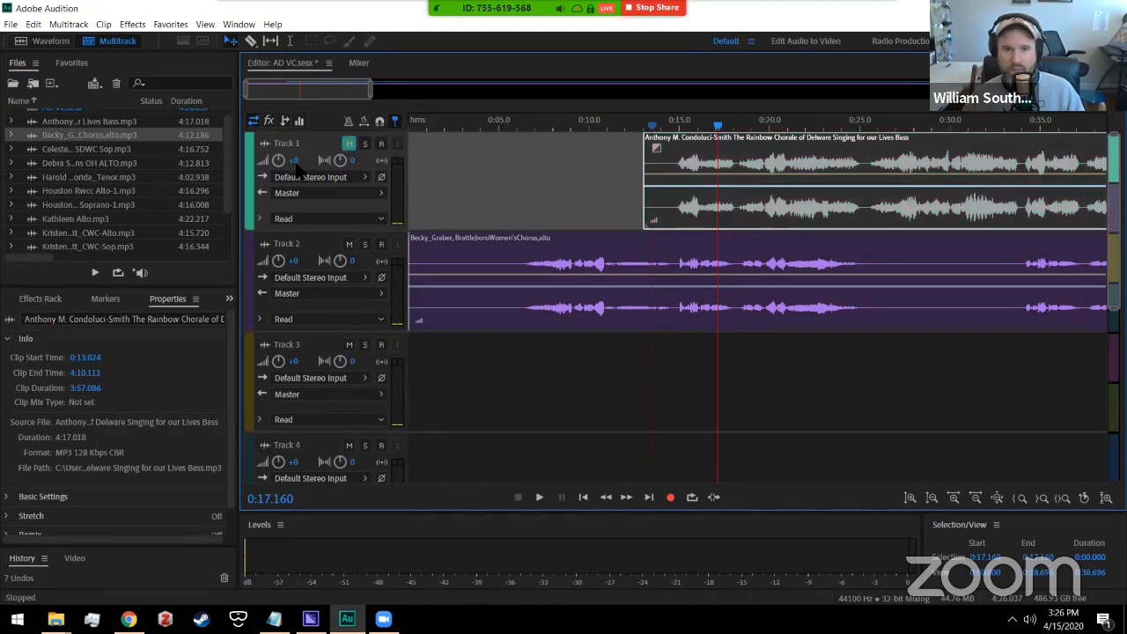
Step: Compare the bass track's mute and solo, leave it muted, and drop the SDWC soprano MP3 onto Track 3
{"action": "left_click", "coordinate": [349, 145]}
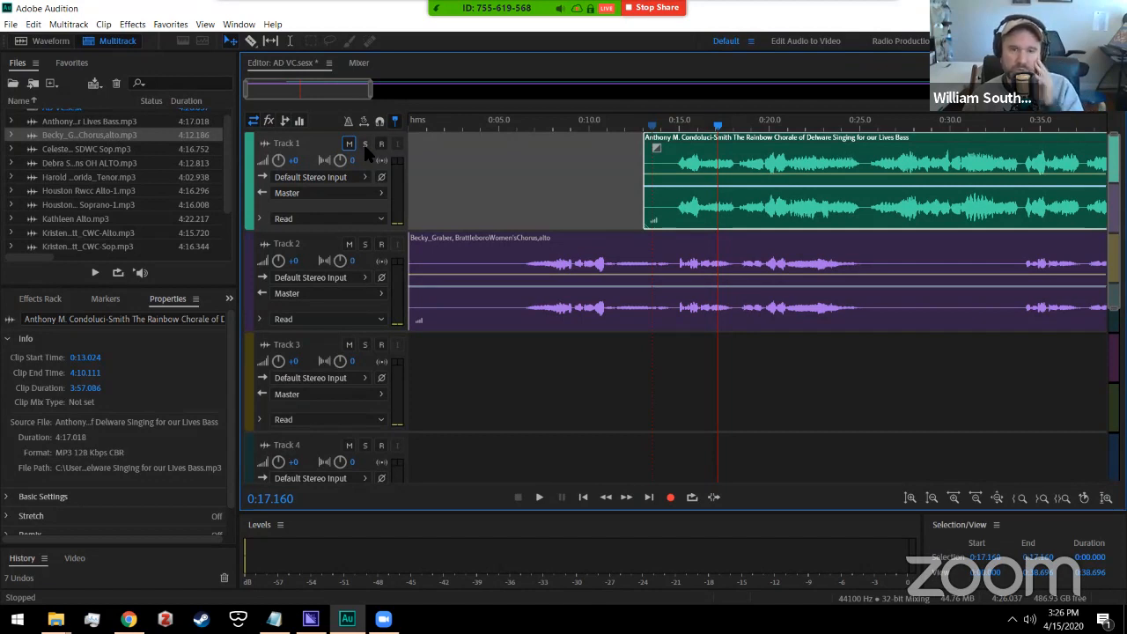
{"action": "left_click", "coordinate": [364, 145]}
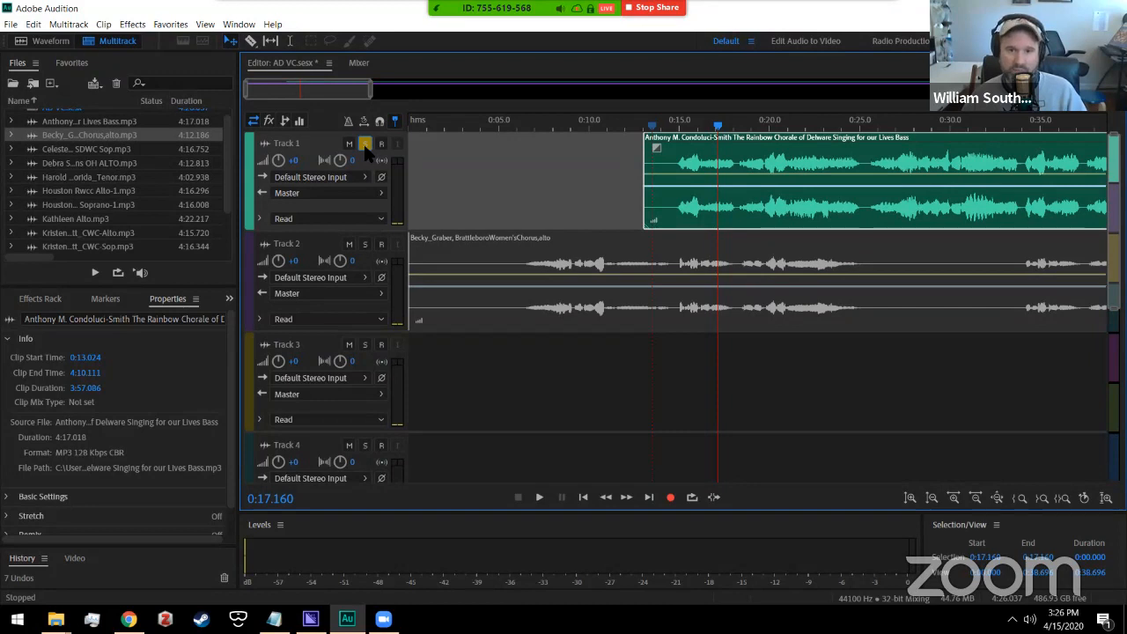
{"action": "left_click", "coordinate": [364, 145]}
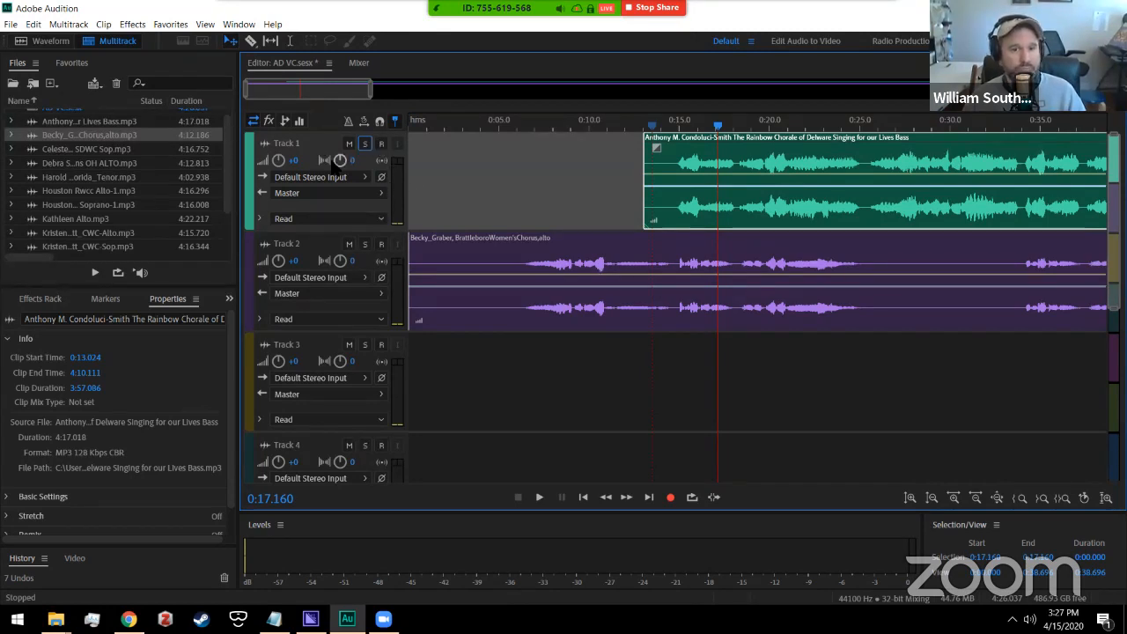
{"action": "left_click", "coordinate": [348, 144]}
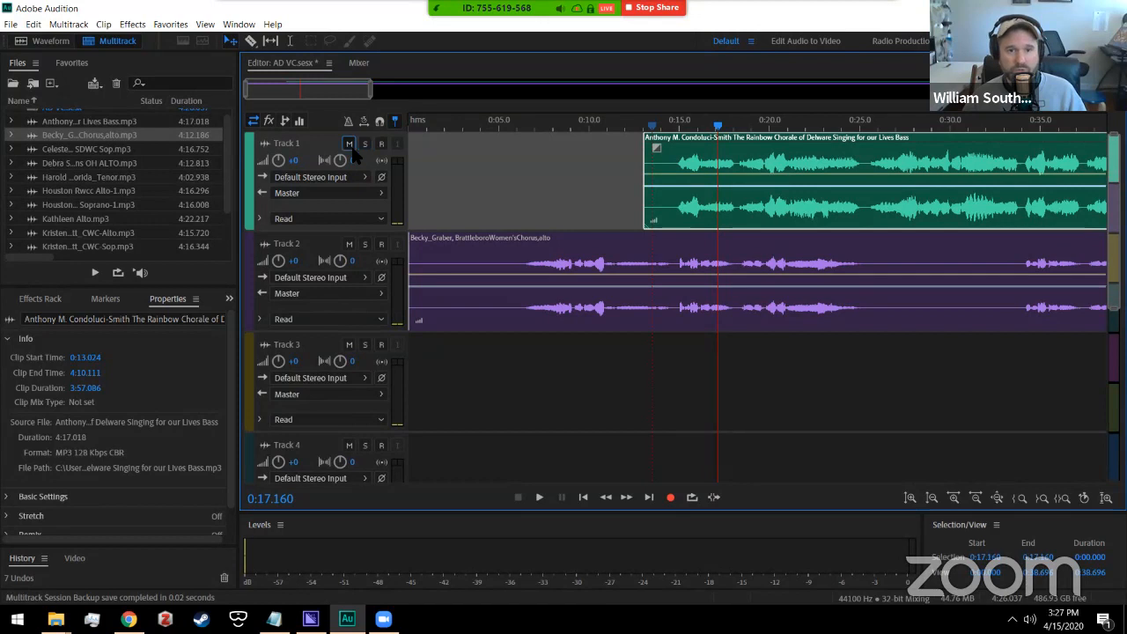
{"action": "left_click", "coordinate": [91, 149]}
{"action": "left_click_drag", "start_coordinate": [64, 154], "coordinate": [423, 380]}
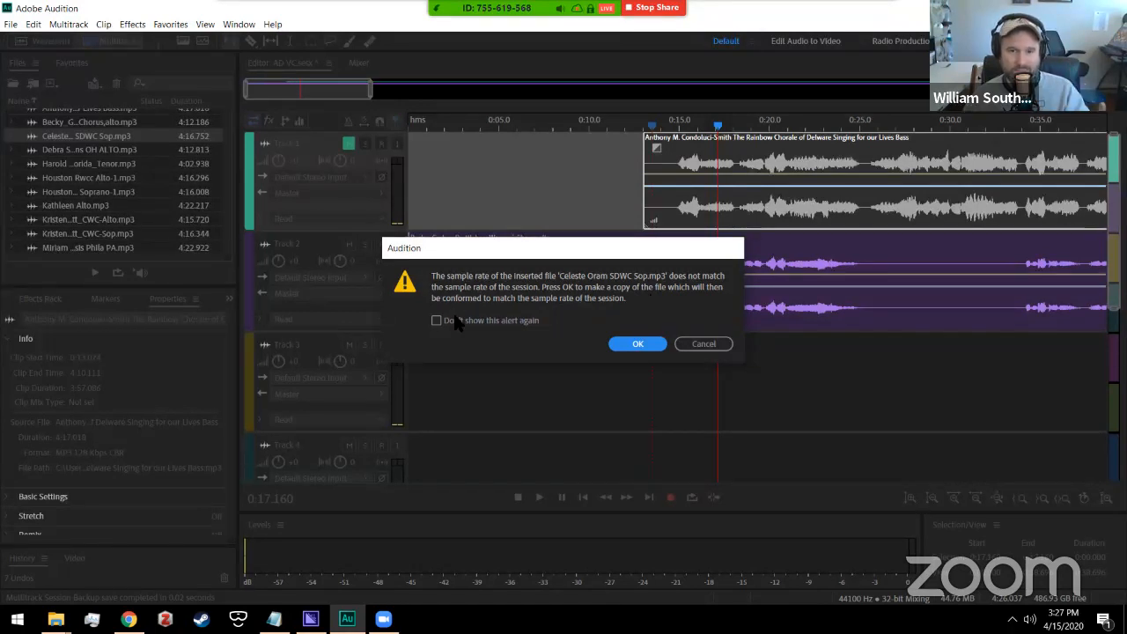
{"action": "left_click", "coordinate": [632, 344]}
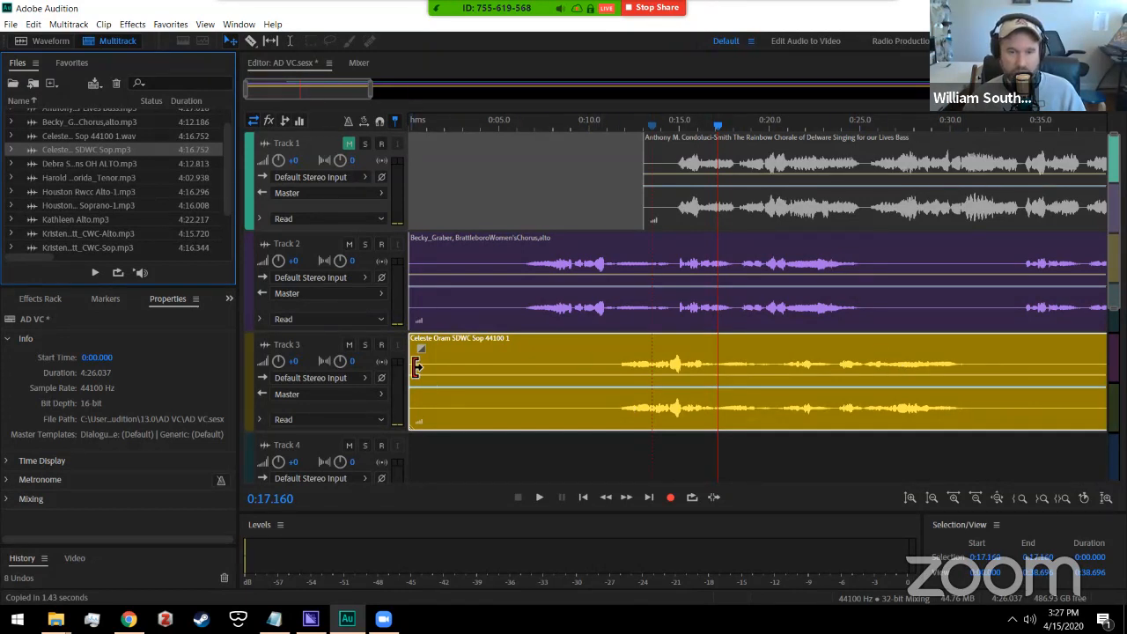
{"action": "left_click", "coordinate": [547, 347]}
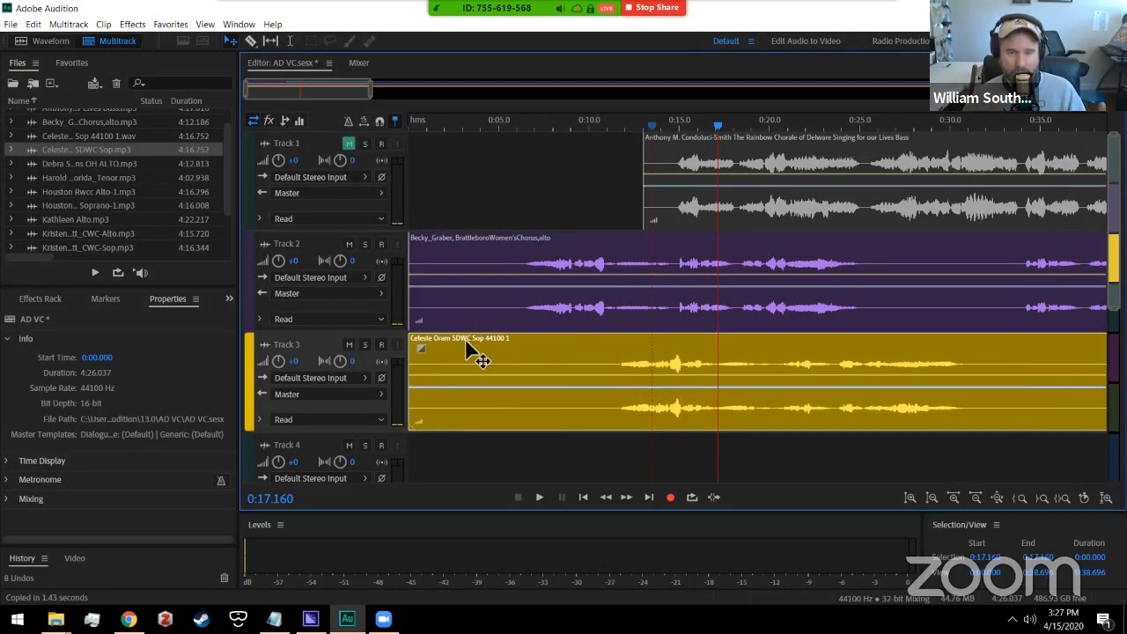
Step: Trim the start of the Track 3 soprano clip and play from about 0:05.5 to check it
{"action": "left_click_drag", "start_coordinate": [414, 352], "coordinate": [538, 372]}
{"action": "left_click_drag", "start_coordinate": [778, 341], "coordinate": [708, 341]}
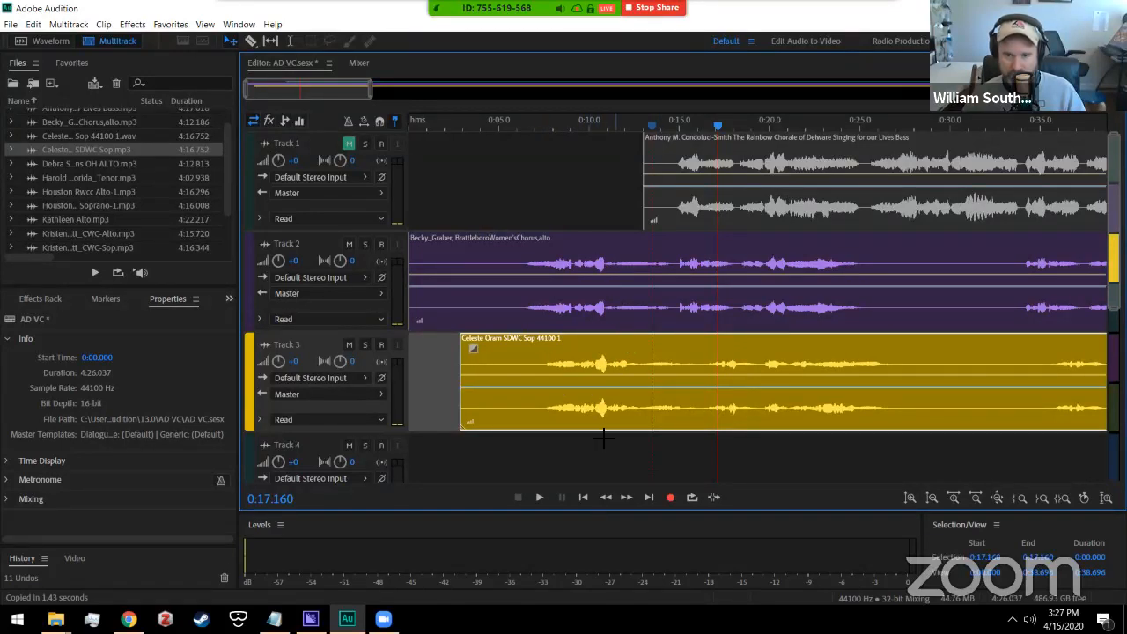
{"action": "left_click", "coordinate": [507, 125]}
{"action": "key", "text": "space"}
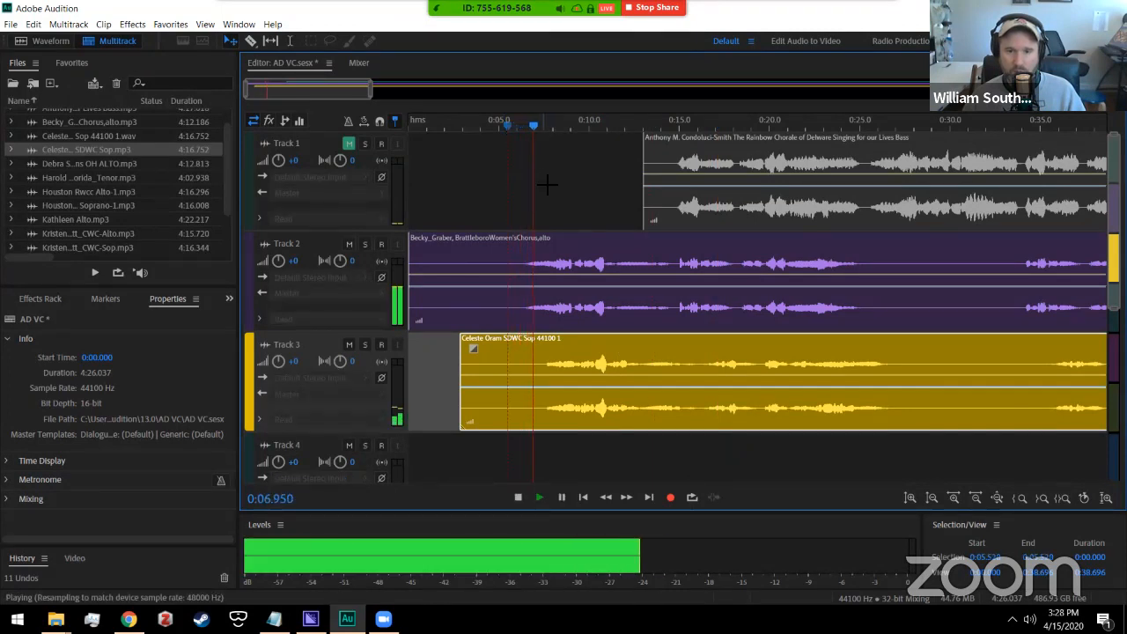
{"action": "key", "text": "space"}
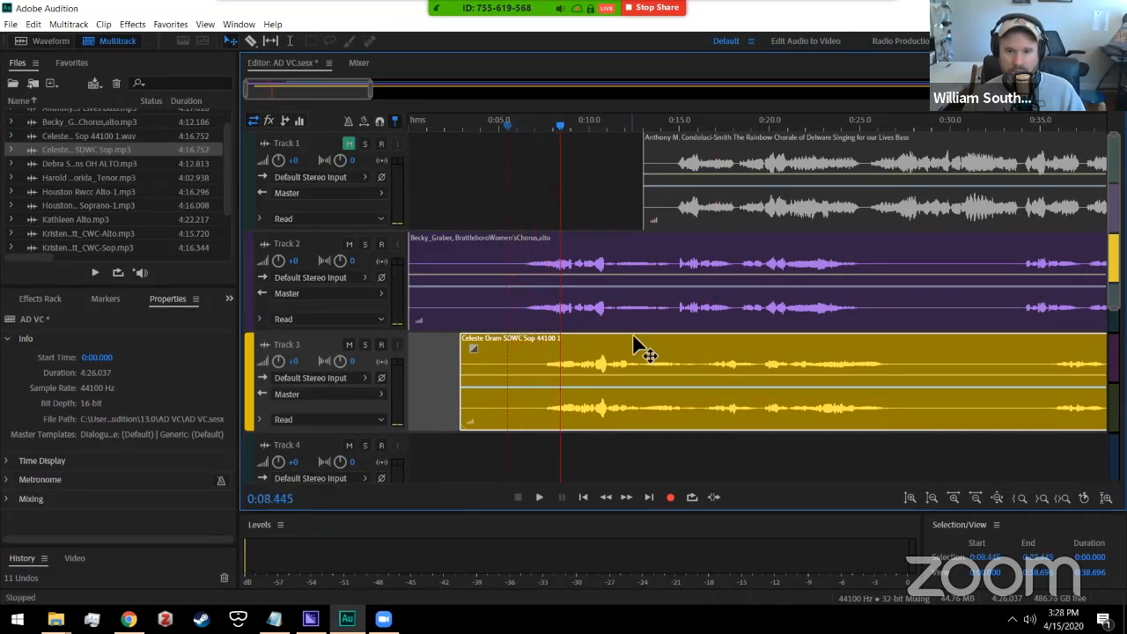
Step: Nudge the soprano clip in small moves, replaying from around 0:05.4–0:05.8 to check its timing
{"action": "left_click_drag", "start_coordinate": [633, 335], "coordinate": [620, 345]}
{"action": "left_click", "coordinate": [507, 124]}
{"action": "key", "text": "space"}
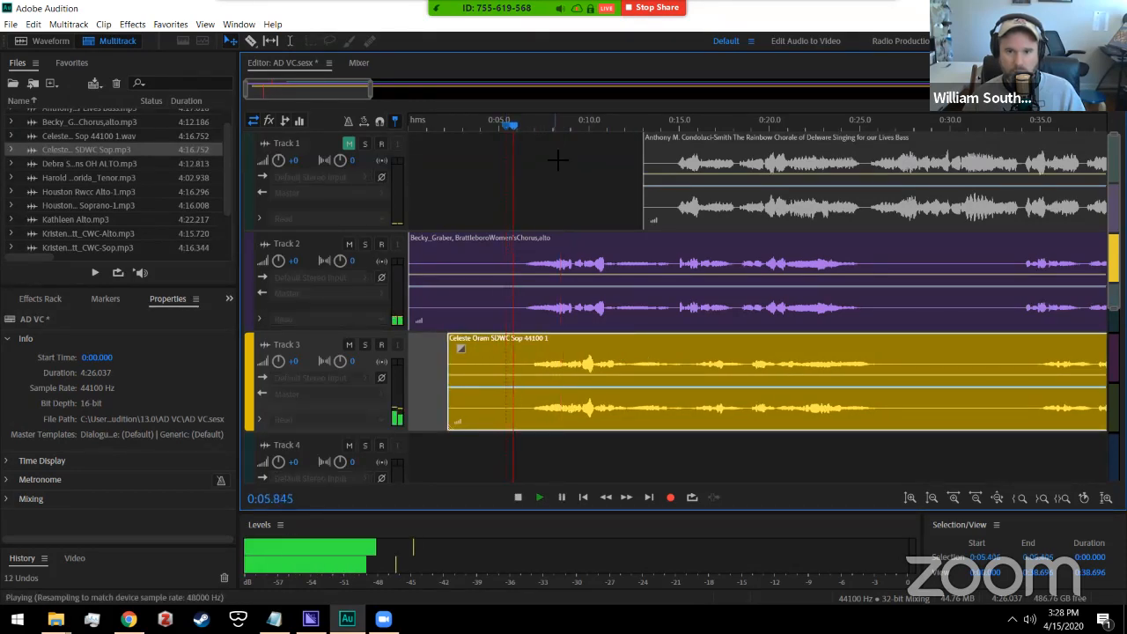
{"action": "key", "text": "space"}
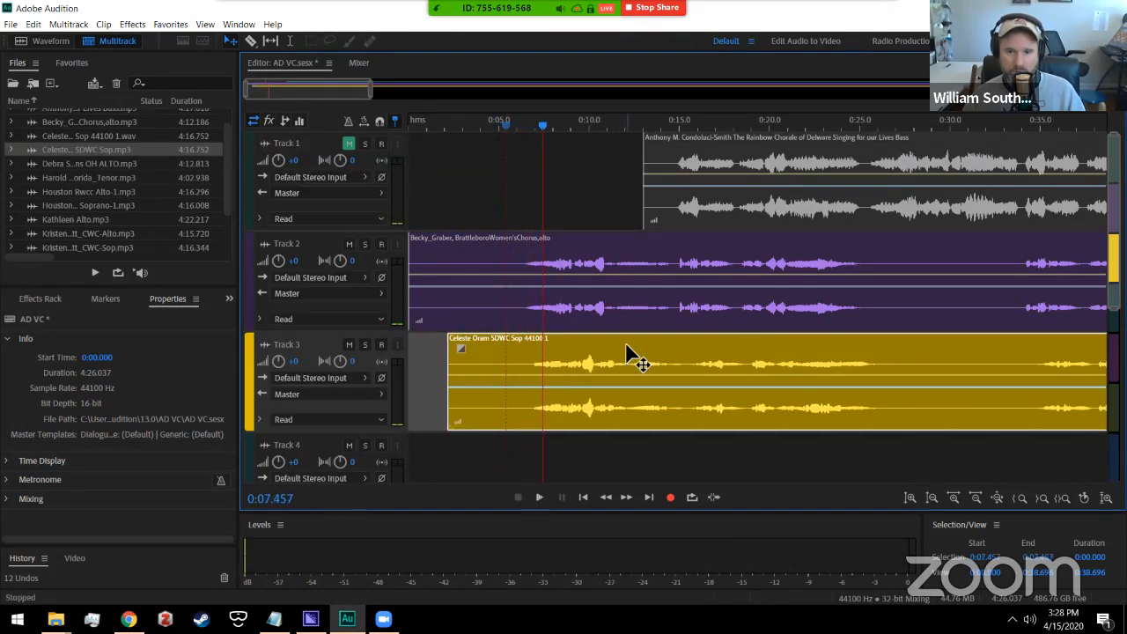
{"action": "left_click_drag", "start_coordinate": [627, 353], "coordinate": [621, 354]}
{"action": "left_click", "coordinate": [515, 128]}
{"action": "key", "text": "space"}
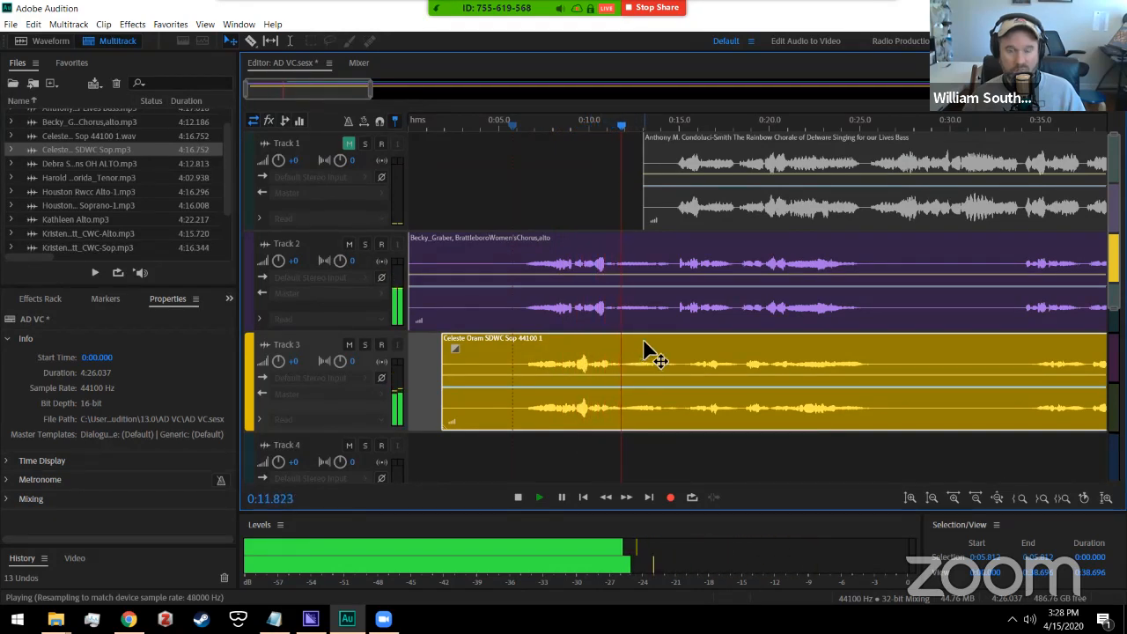
{"action": "left_click_drag", "start_coordinate": [648, 352], "coordinate": [639, 349]}
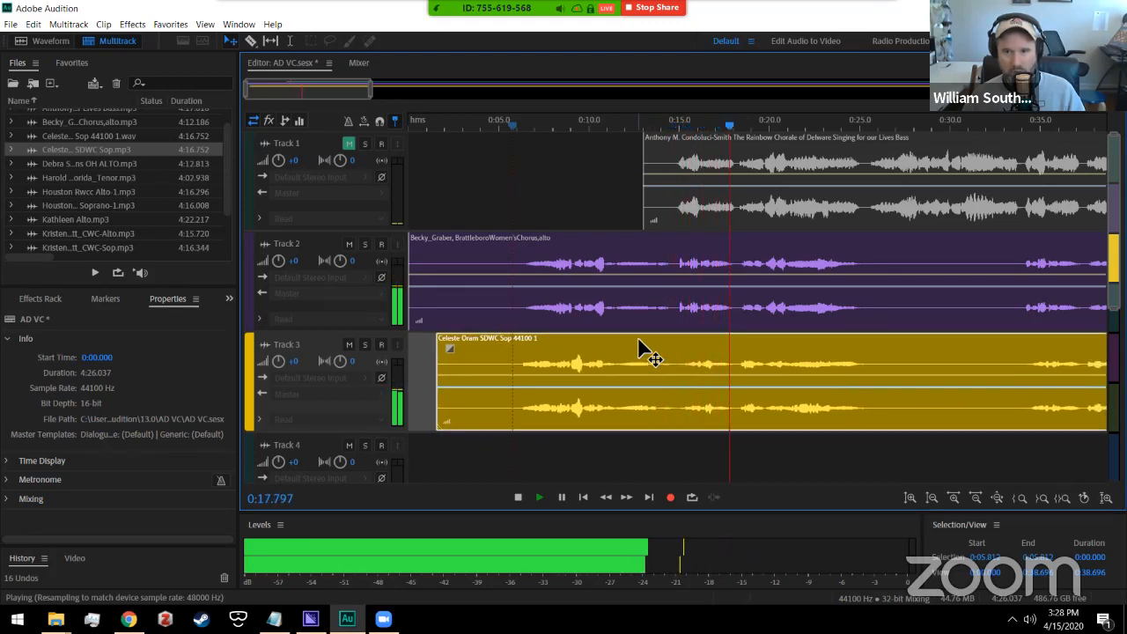
{"action": "key", "text": "space"}
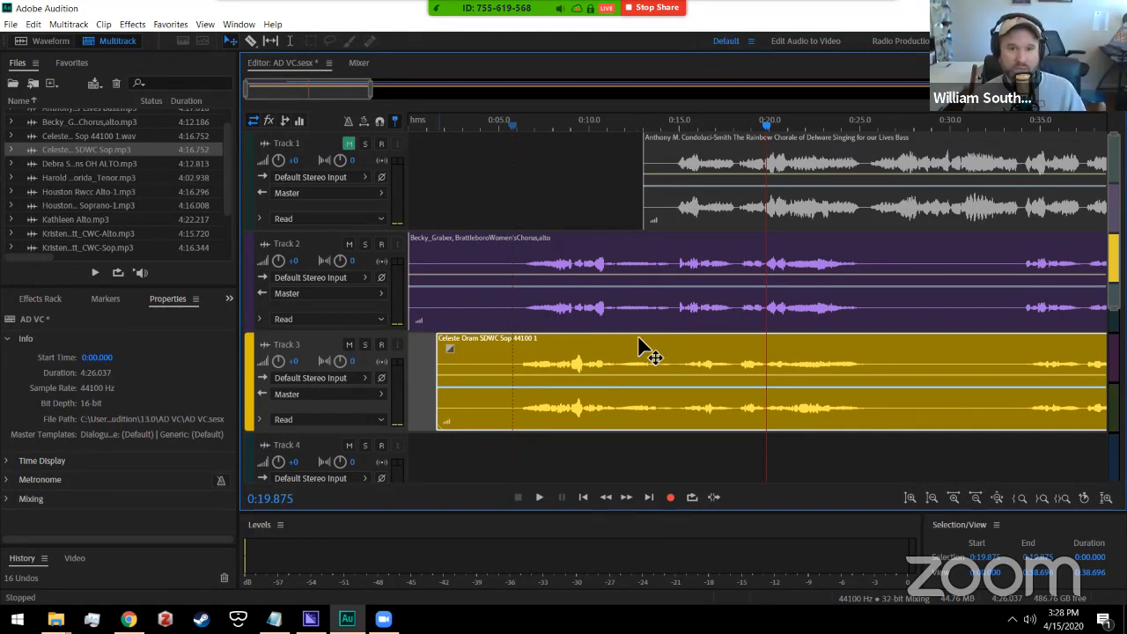
Step: Zoom the timeline to about 0:02–0:18 and replay from near 0:14.4 to confirm alignment
{"action": "left_click_drag", "start_coordinate": [372, 96], "coordinate": [297, 94]}
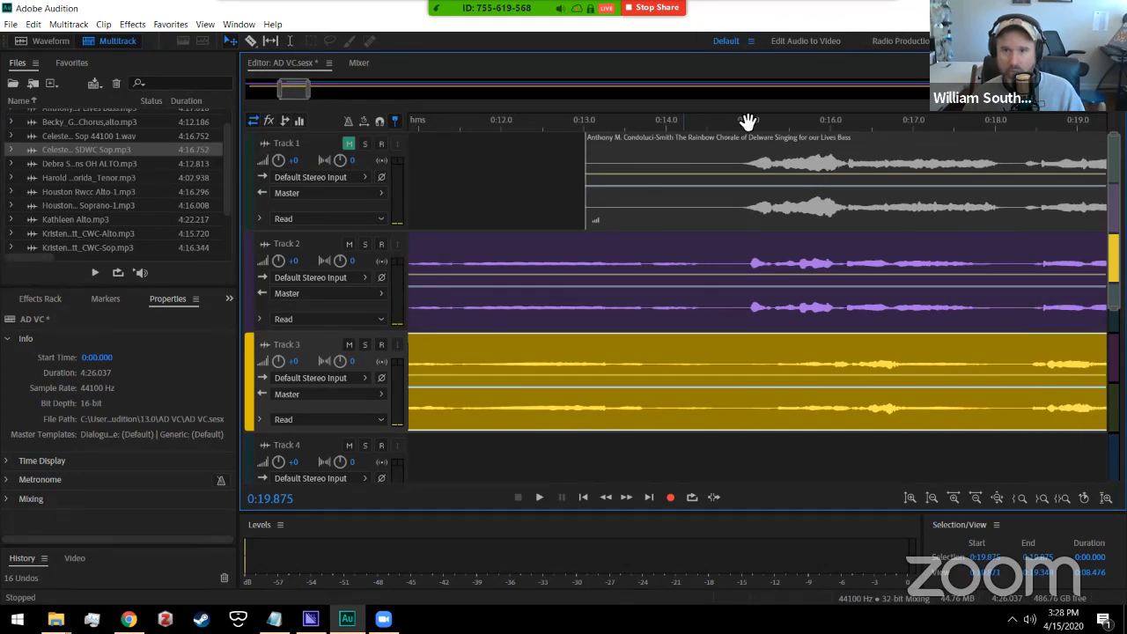
{"action": "left_click", "coordinate": [701, 123]}
{"action": "key", "text": "space"}
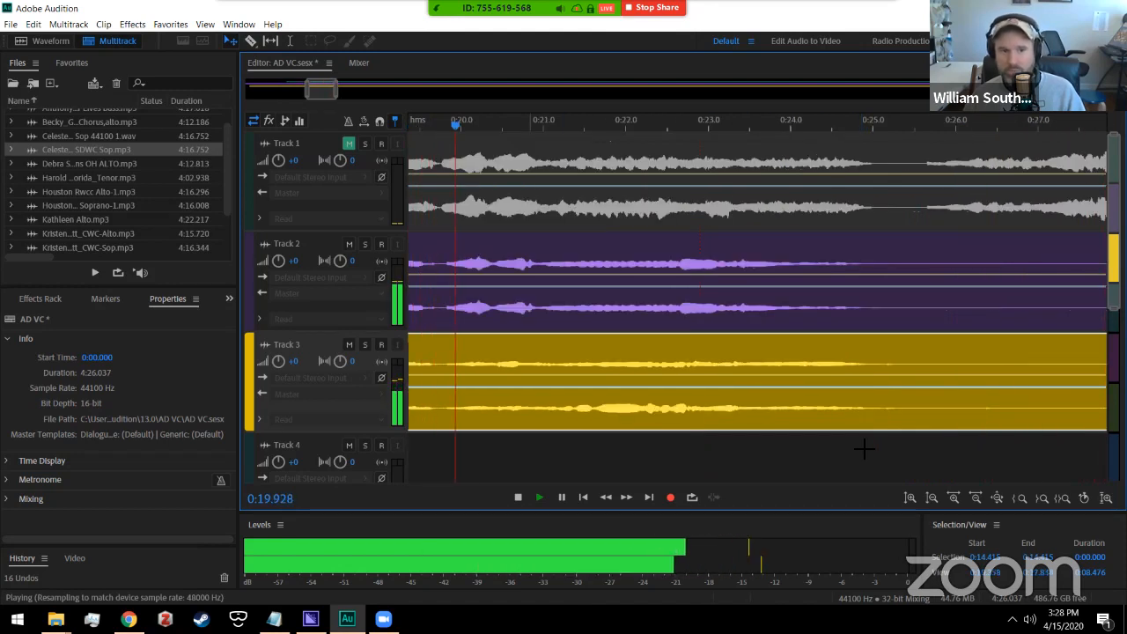
{"action": "key", "text": "space"}
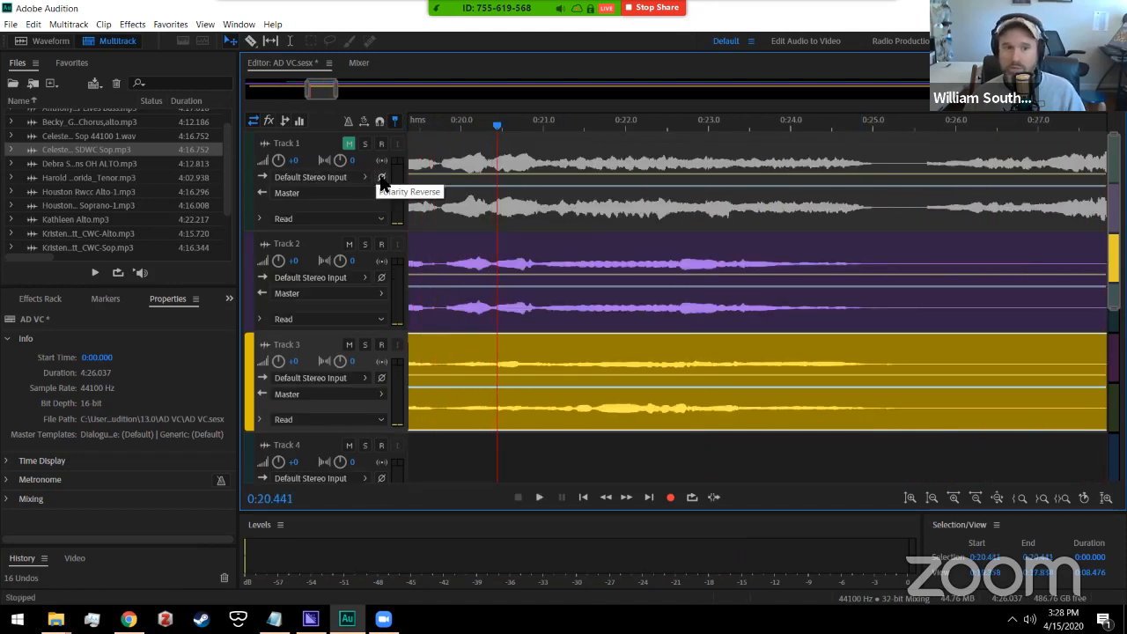
{"action": "scroll", "coordinate": [230, 237], "scroll_direction": "up", "scroll_amount": 1}
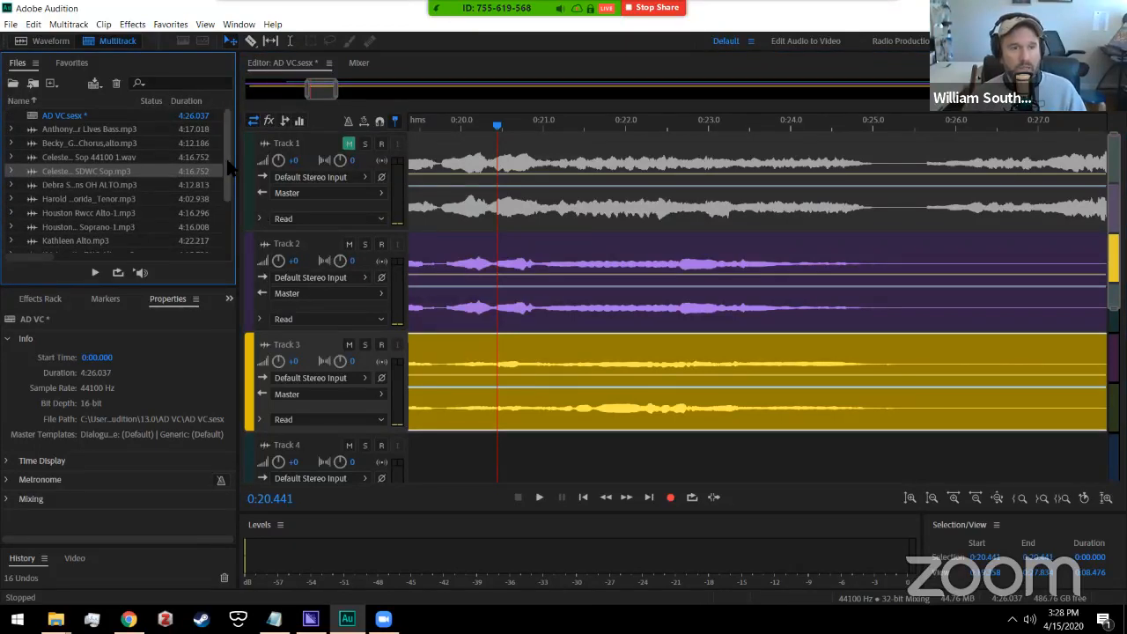
Step: Close the AD VC multitrack session, answering the save prompt
{"action": "left_click", "coordinate": [11, 23]}
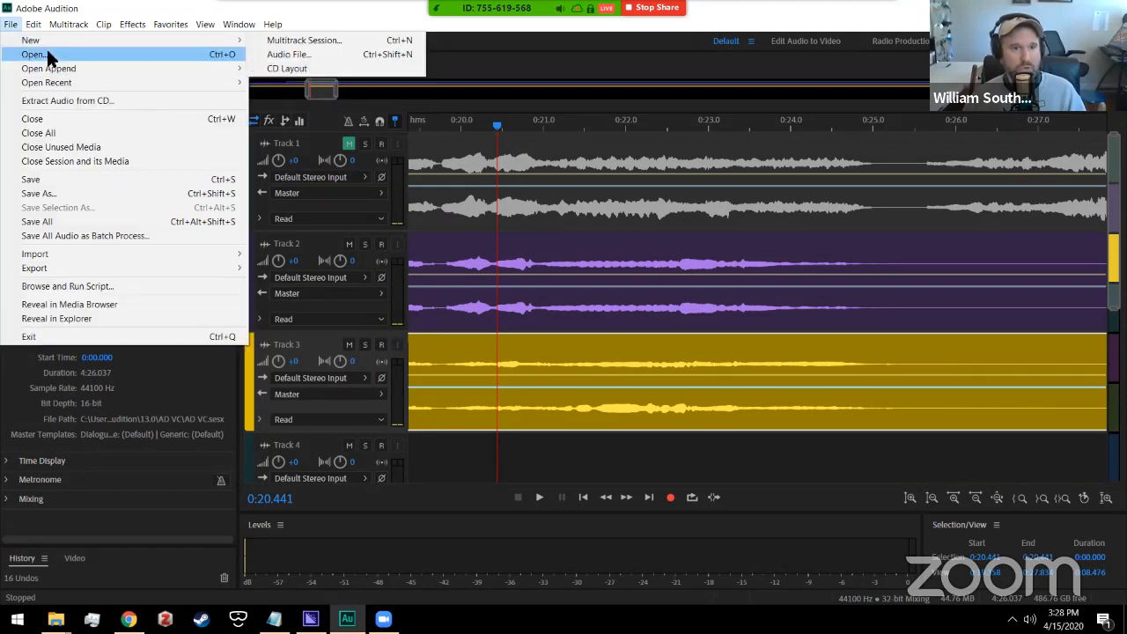
{"action": "left_click", "coordinate": [51, 120]}
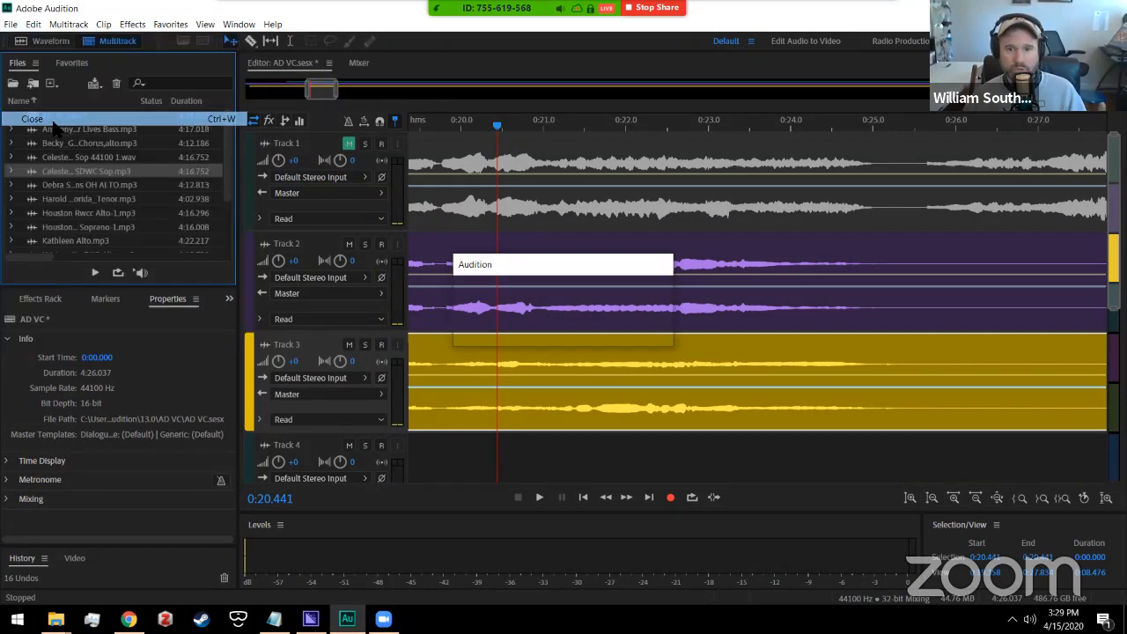
{"action": "left_click", "coordinate": [567, 329]}
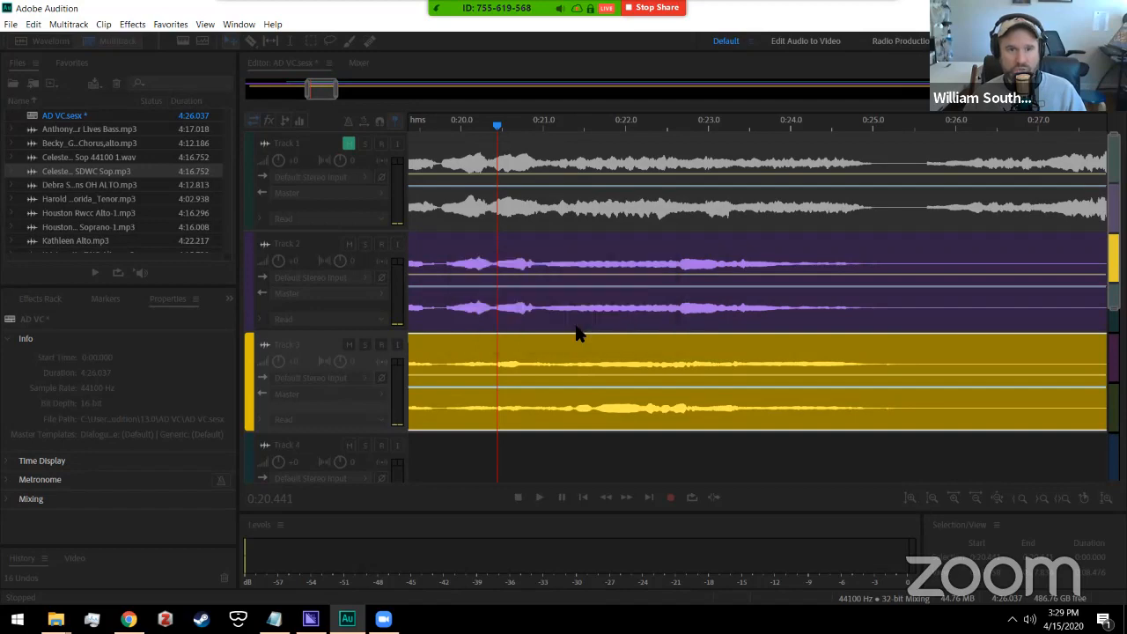
Step: Cancel the Open File dialog and bring the MP3s Explorer window to the front
{"action": "left_click", "coordinate": [11, 24]}
{"action": "left_click", "coordinate": [39, 50]}
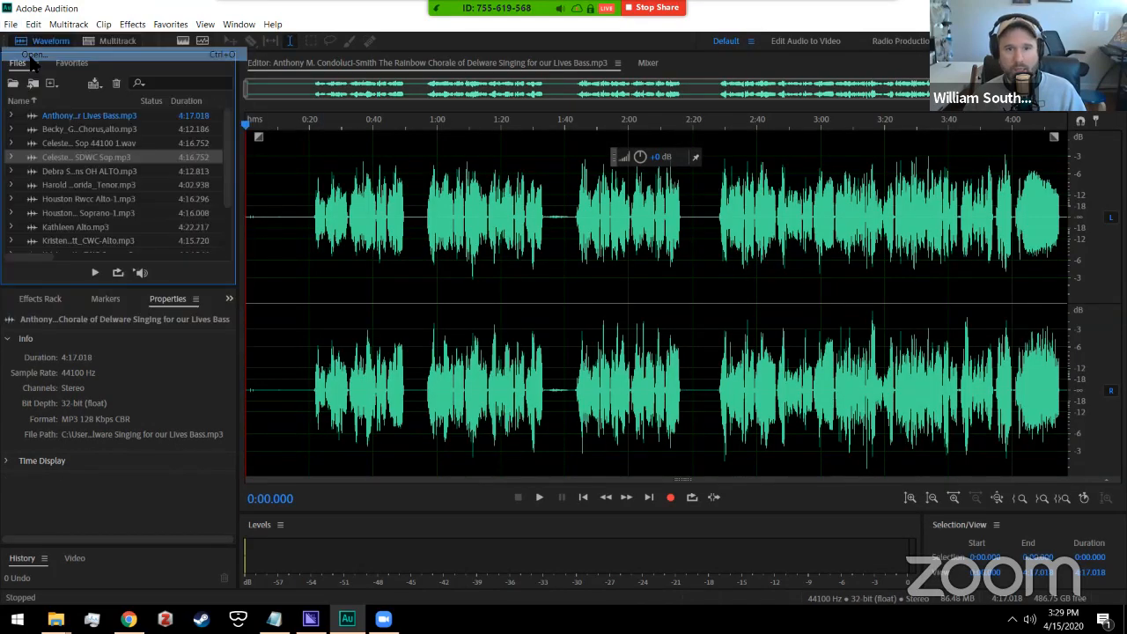
{"action": "left_click", "coordinate": [514, 360]}
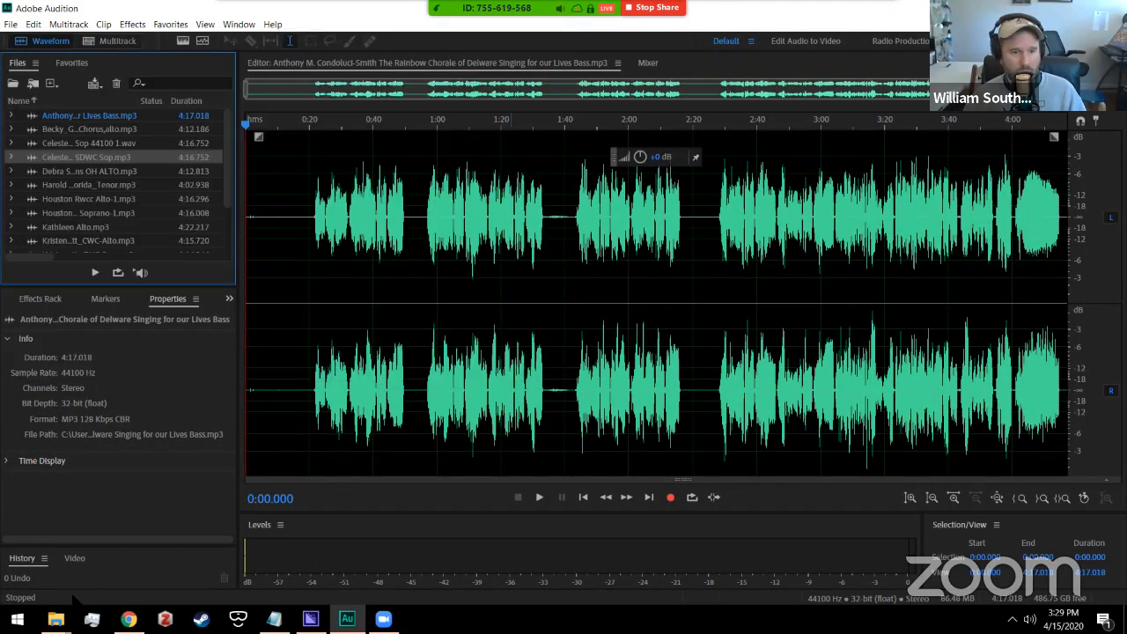
{"action": "mouse_move", "coordinate": [55, 619]}
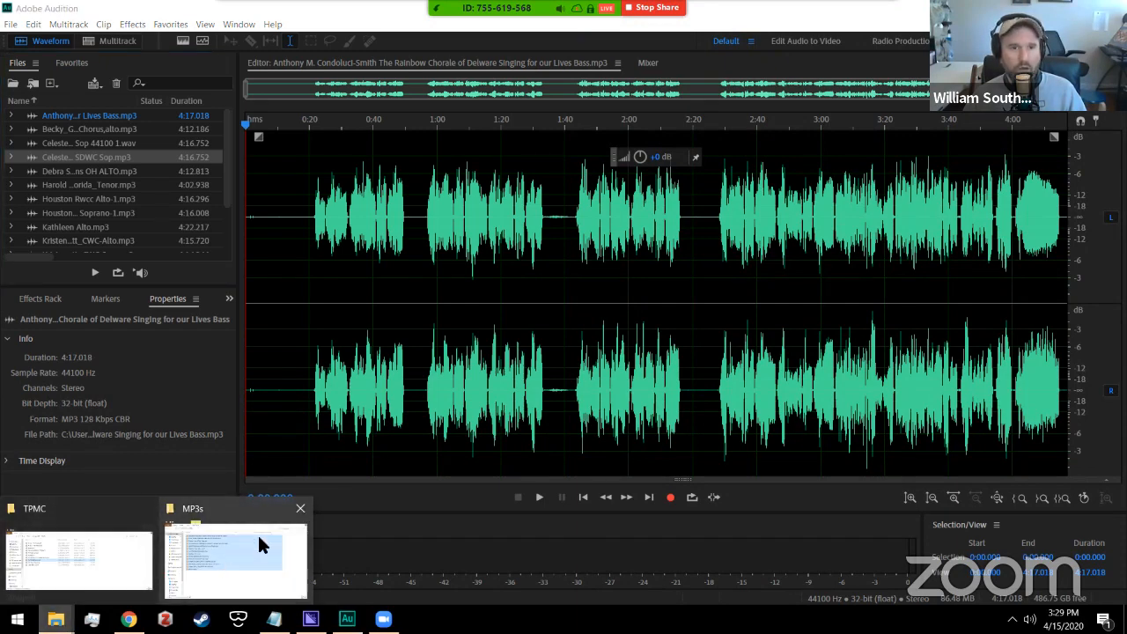
{"action": "left_click", "coordinate": [257, 532]}
Step: Go up to the AD VC folder and open TPPA AD Session.sesx in Audition
{"action": "left_click", "coordinate": [217, 136]}
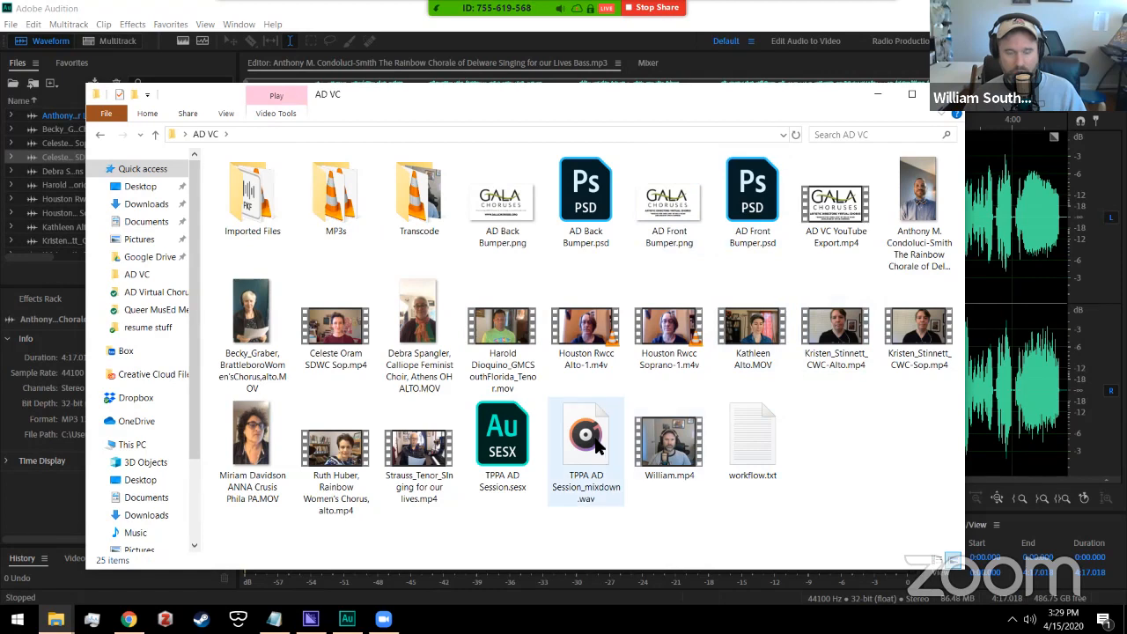
{"action": "left_click", "coordinate": [500, 495]}
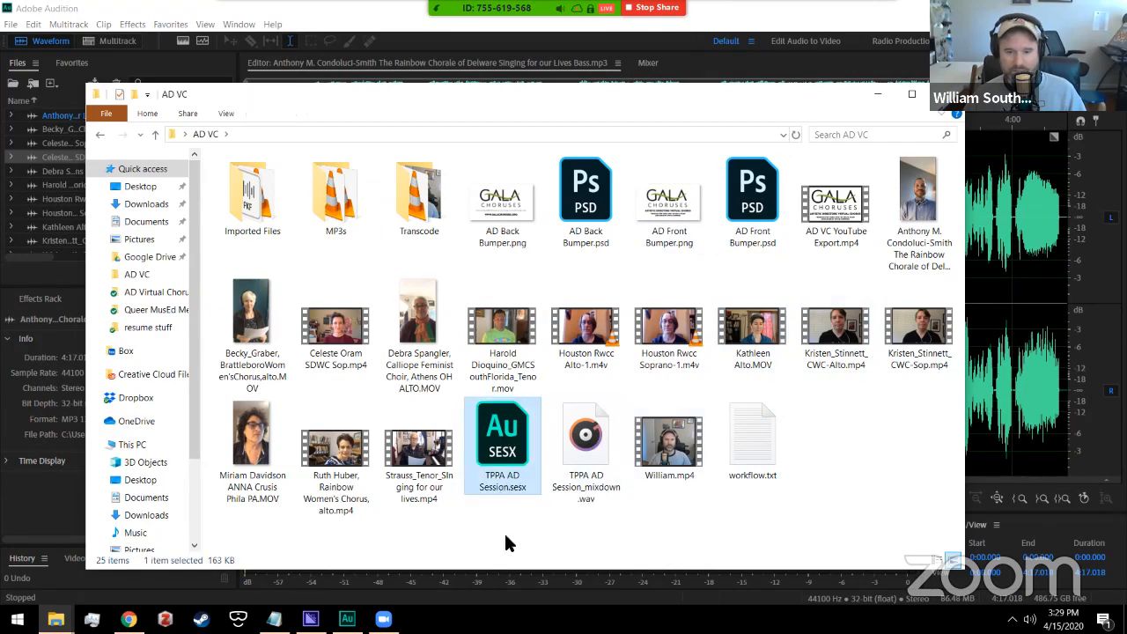
{"action": "double_click", "coordinate": [511, 453]}
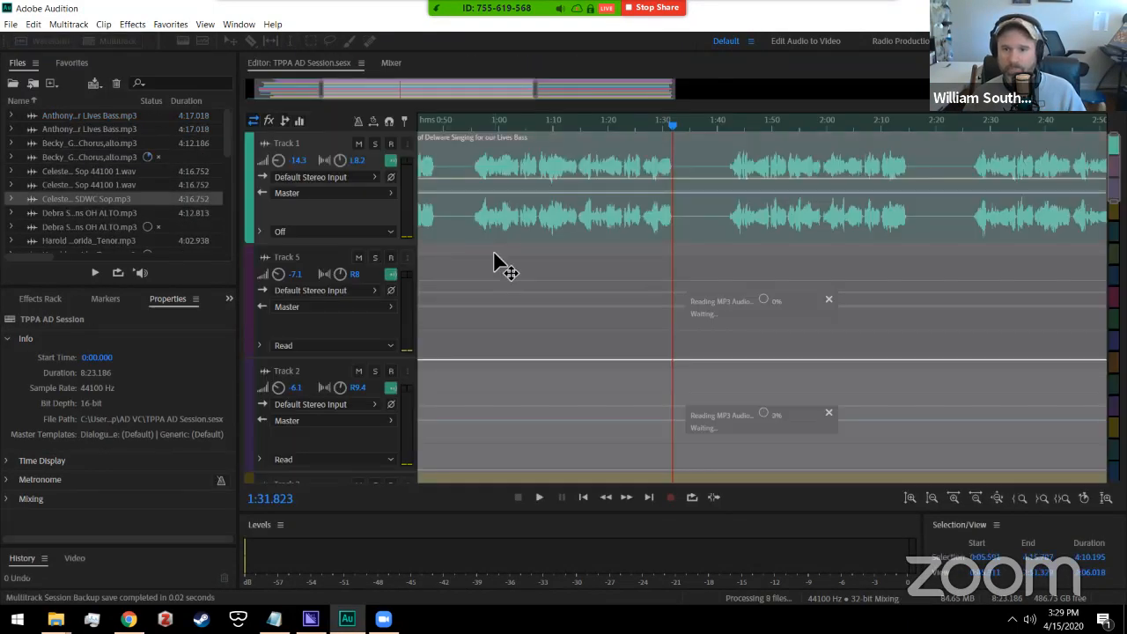
{"action": "left_click", "coordinate": [544, 359]}
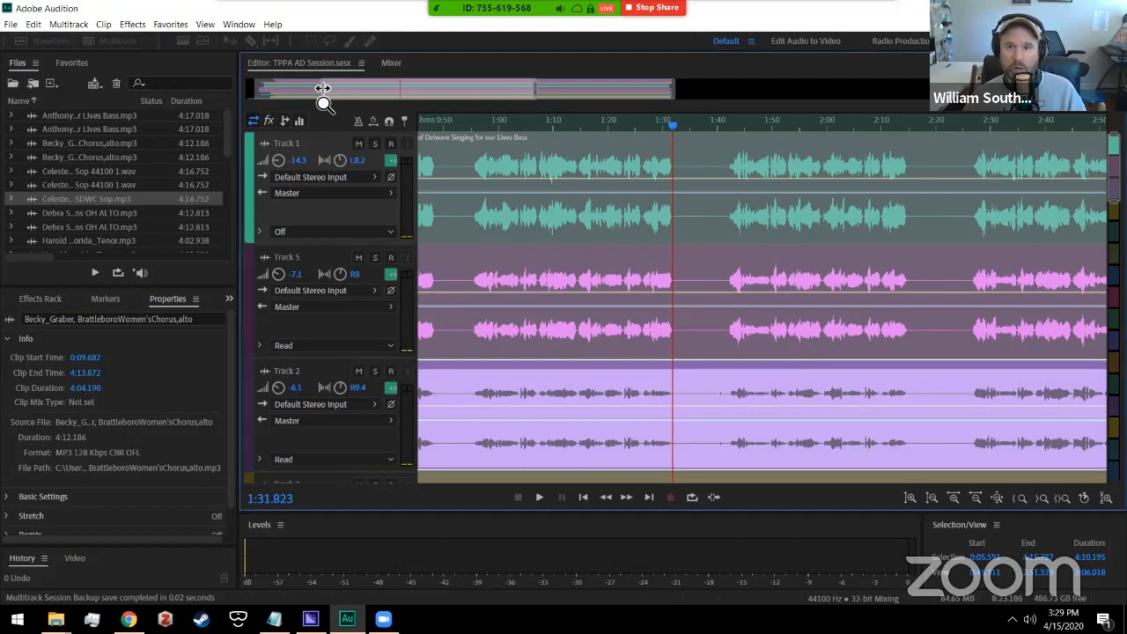
{"action": "left_click_drag", "start_coordinate": [324, 90], "coordinate": [203, 87]}
{"action": "mouse_move", "coordinate": [672, 91]}
{"action": "left_mouse_down"}
{"action": "mouse_move", "coordinate": [642, 99]}
{"action": "mouse_move", "coordinate": [702, 95]}
{"action": "mouse_move", "coordinate": [673, 96]}
{"action": "left_mouse_up"}
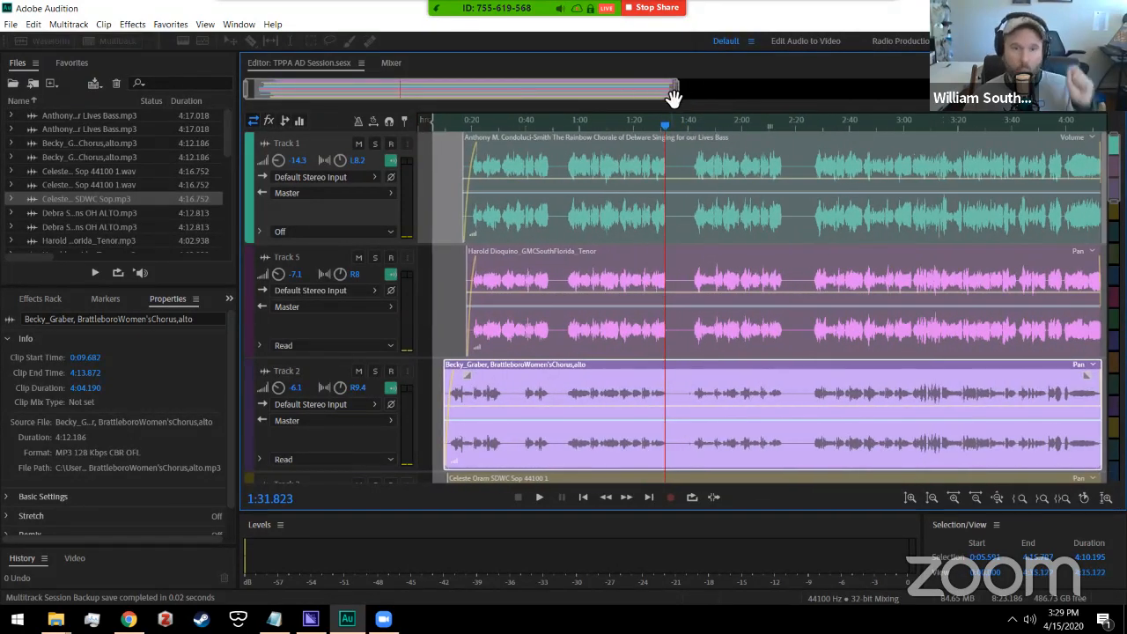
Step: Collapse Tracks 1 through 7 to thin strips
{"action": "left_click_drag", "start_coordinate": [339, 243], "coordinate": [334, 155]}
{"action": "left_click_drag", "start_coordinate": [330, 270], "coordinate": [327, 178]}
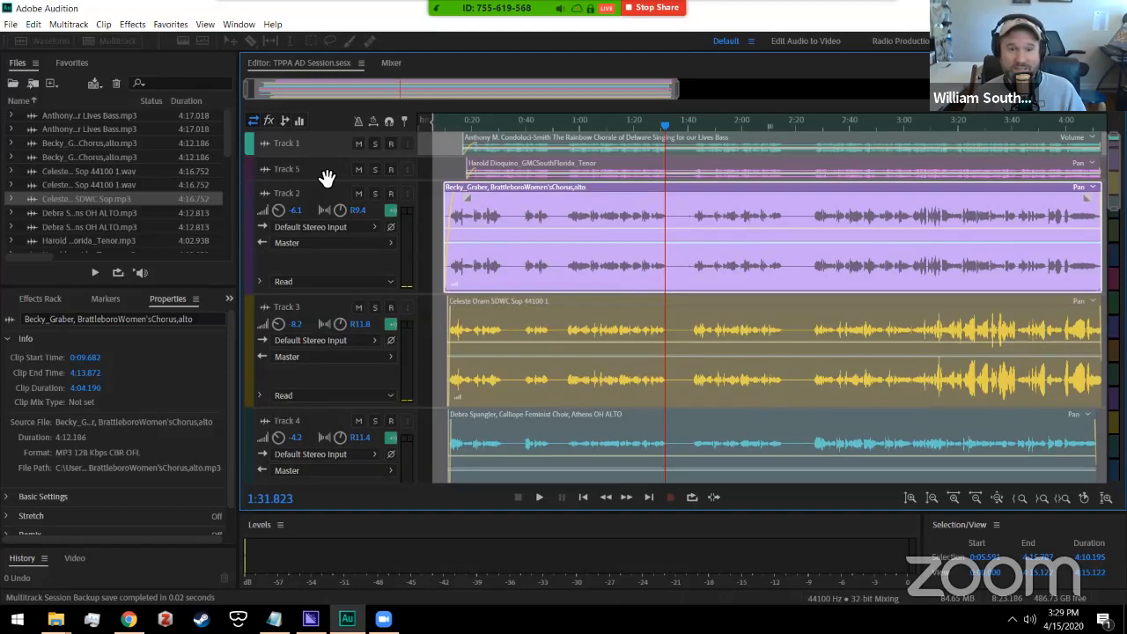
{"action": "left_click_drag", "start_coordinate": [329, 293], "coordinate": [331, 204]}
{"action": "left_click_drag", "start_coordinate": [334, 319], "coordinate": [336, 237]}
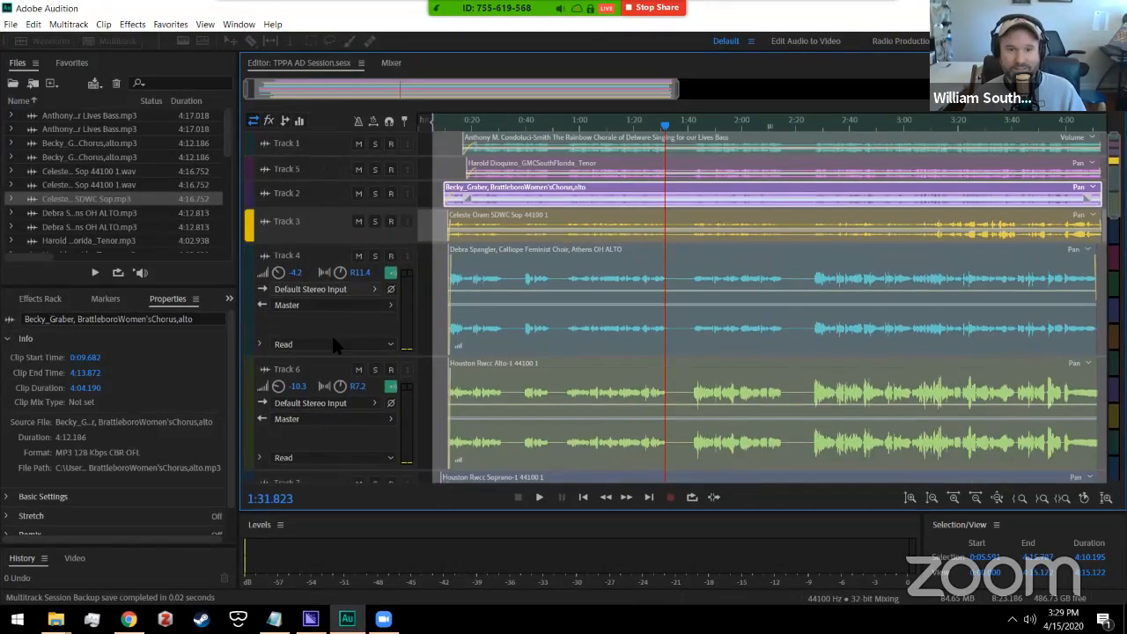
{"action": "left_click_drag", "start_coordinate": [337, 356], "coordinate": [337, 288]}
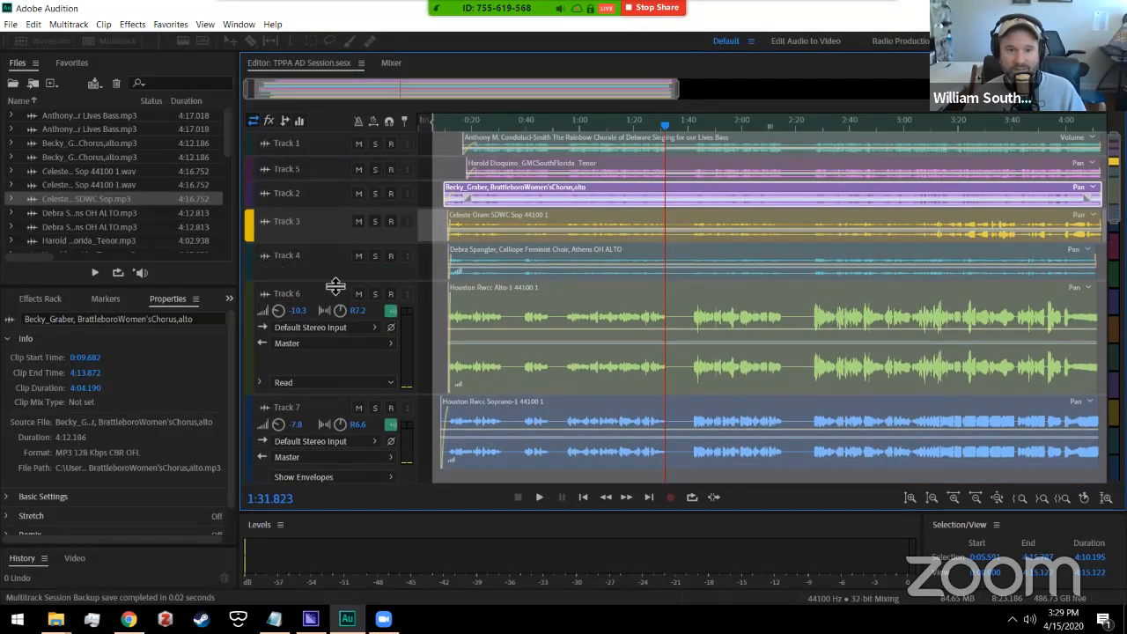
{"action": "left_click_drag", "start_coordinate": [344, 405], "coordinate": [344, 394]}
{"action": "left_click", "coordinate": [344, 394]}
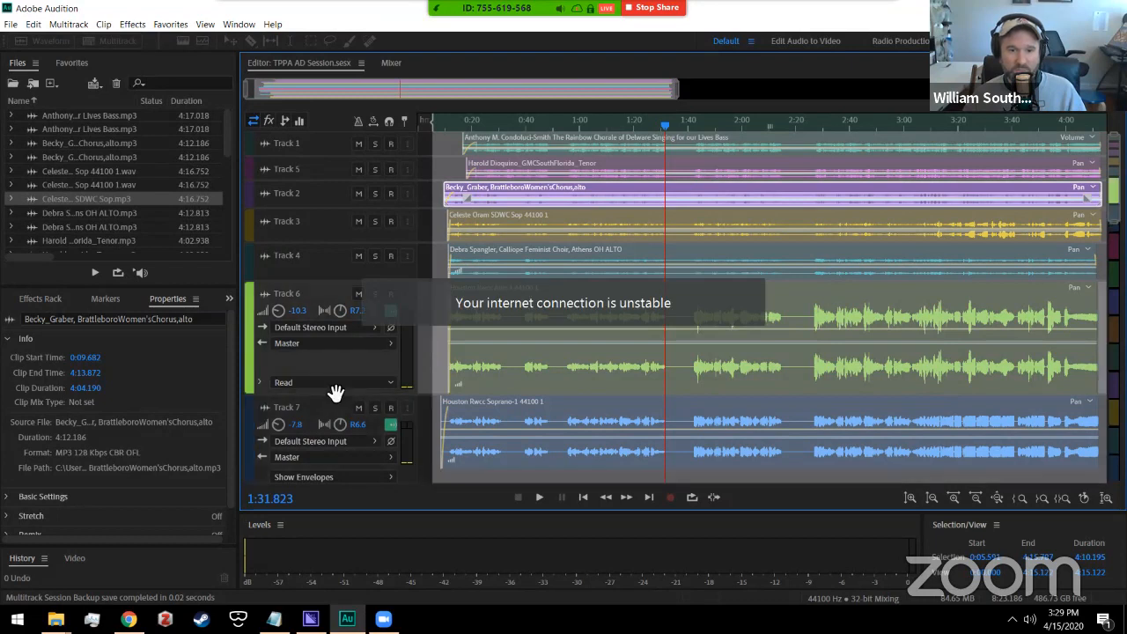
{"action": "left_click_drag", "start_coordinate": [335, 352], "coordinate": [336, 333]}
{"action": "left_click_drag", "start_coordinate": [329, 443], "coordinate": [324, 380]}
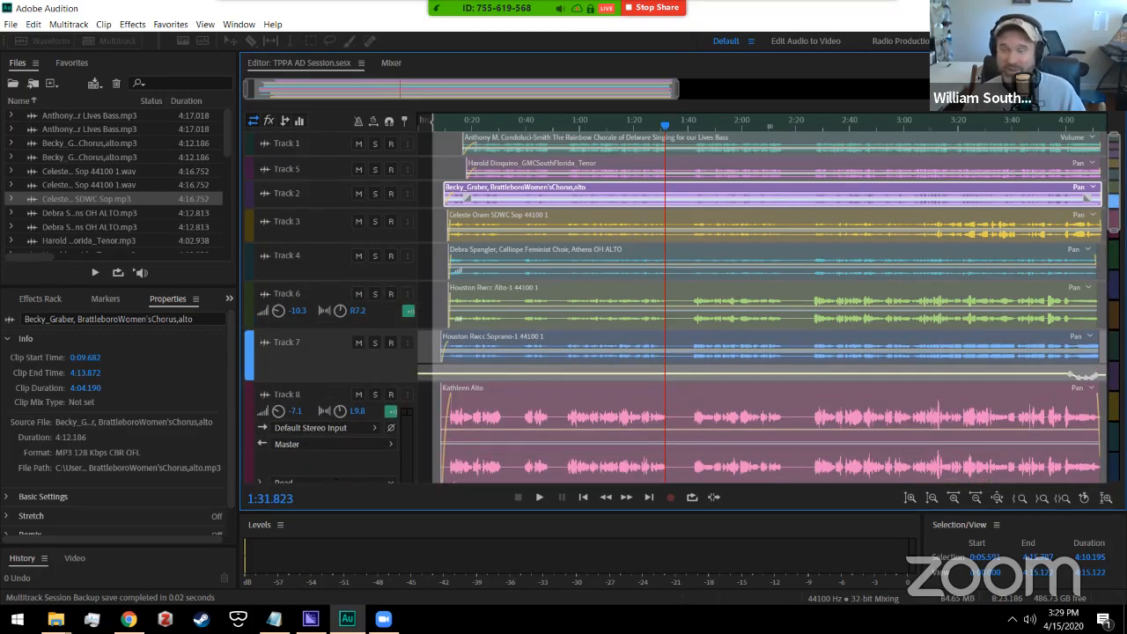
{"action": "scroll", "coordinate": [683, 305], "scroll_direction": "down", "scroll_amount": 10}
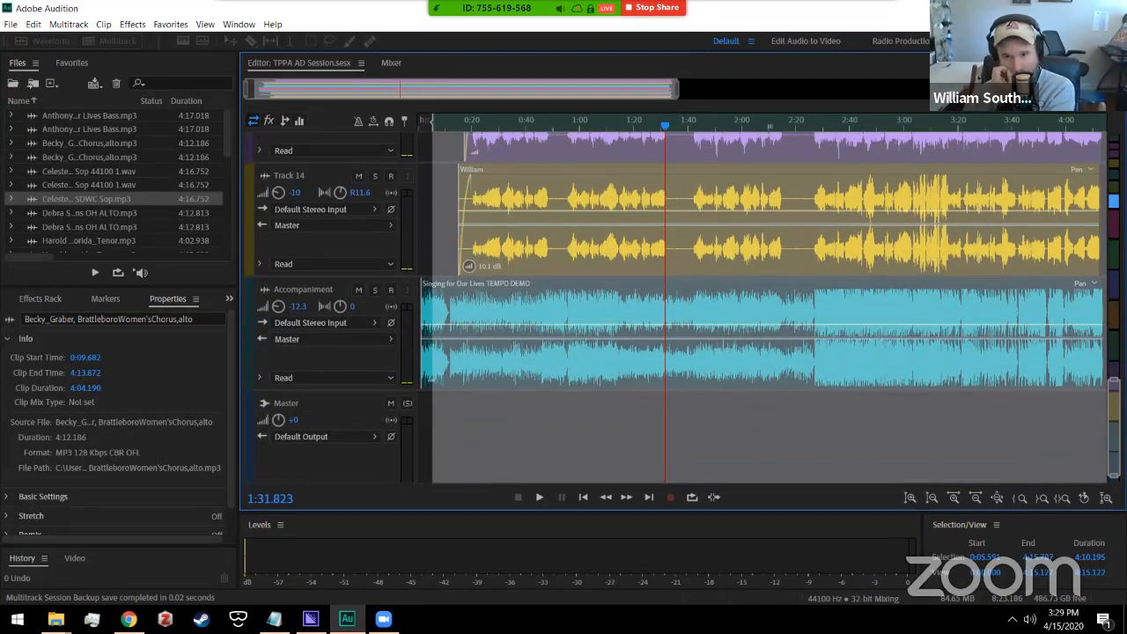
{"action": "scroll", "coordinate": [683, 305], "scroll_direction": "up", "scroll_amount": 1}
{"action": "scroll", "coordinate": [688, 172], "scroll_direction": "up", "scroll_amount": 10}
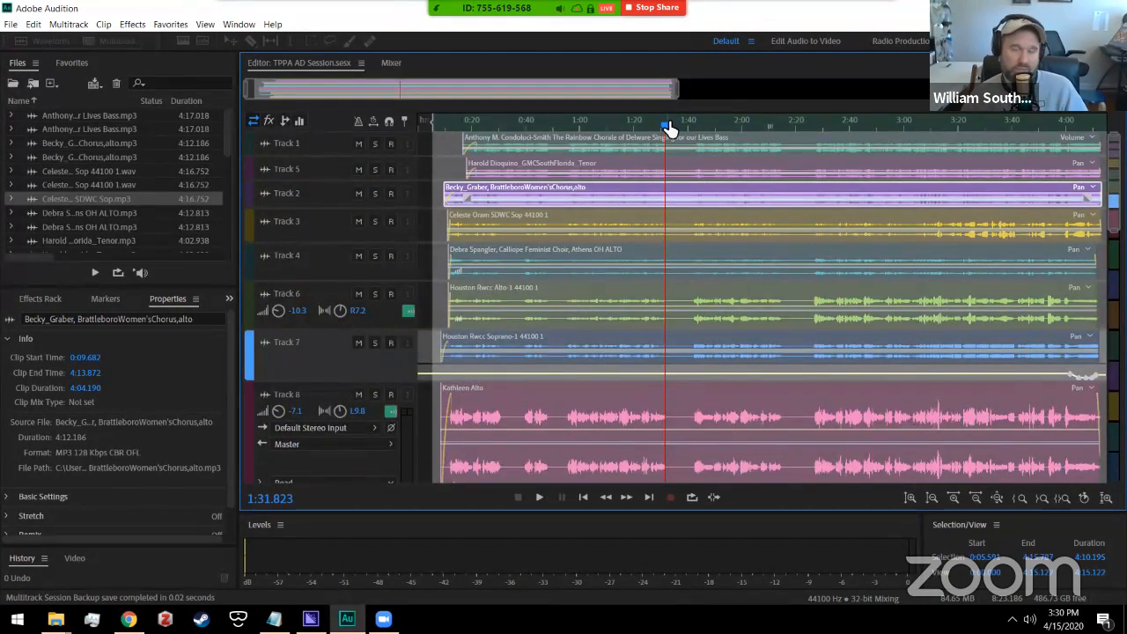
Step: Rewind the playhead to 0:00 and briefly play the session's opening
{"action": "left_click_drag", "start_coordinate": [660, 130], "coordinate": [419, 117]}
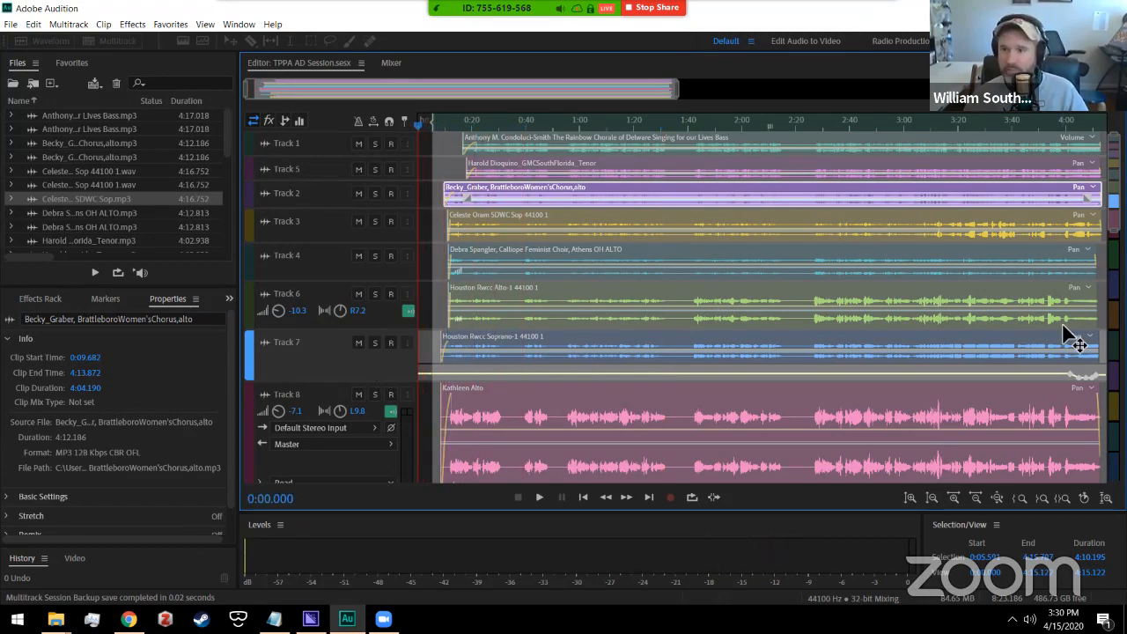
{"action": "mouse_move", "coordinate": [1114, 186]}
{"action": "left_mouse_down"}
{"action": "mouse_move", "coordinate": [1113, 287]}
{"action": "mouse_move", "coordinate": [1114, 185]}
{"action": "left_mouse_up"}
{"action": "key", "text": "space"}
{"action": "key", "text": "space"}
{"action": "left_click_drag", "start_coordinate": [420, 124], "coordinate": [405, 128]}
{"action": "left_click_drag", "start_coordinate": [1114, 186], "coordinate": [1114, 433]}
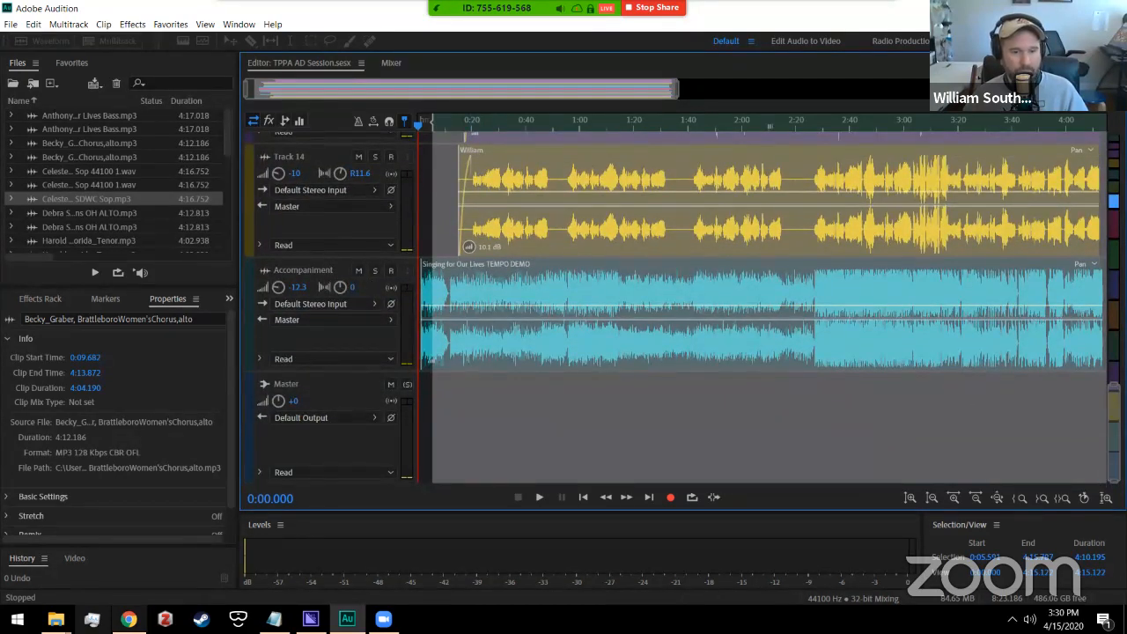
{"action": "mouse_move", "coordinate": [55, 619]}
{"action": "left_click", "coordinate": [251, 554]}
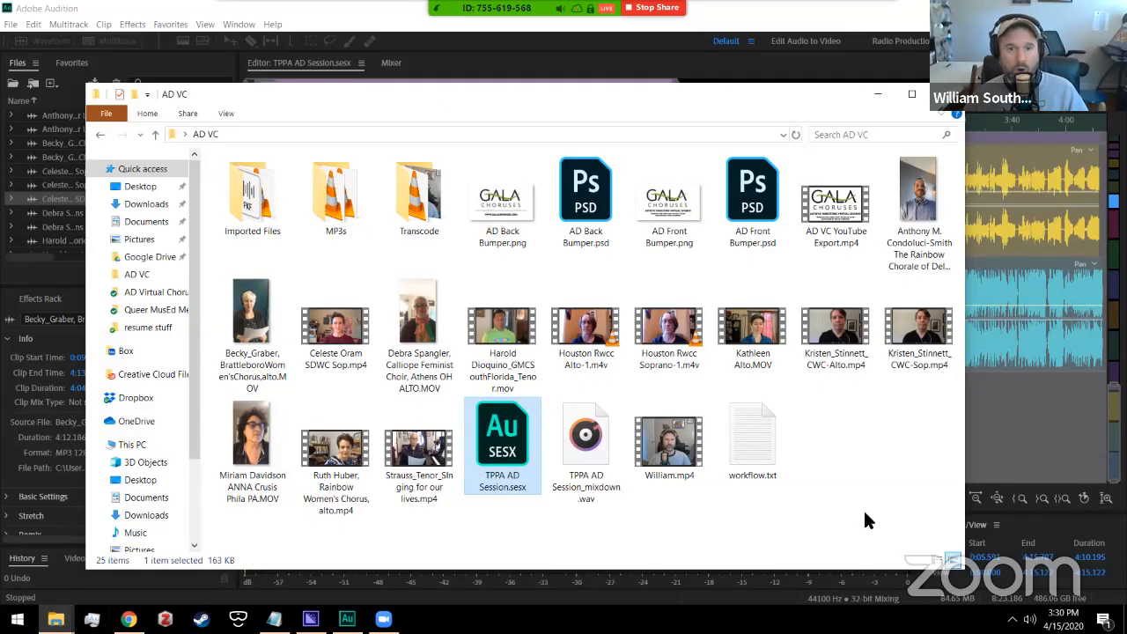
{"action": "double_click", "coordinate": [317, 216]}
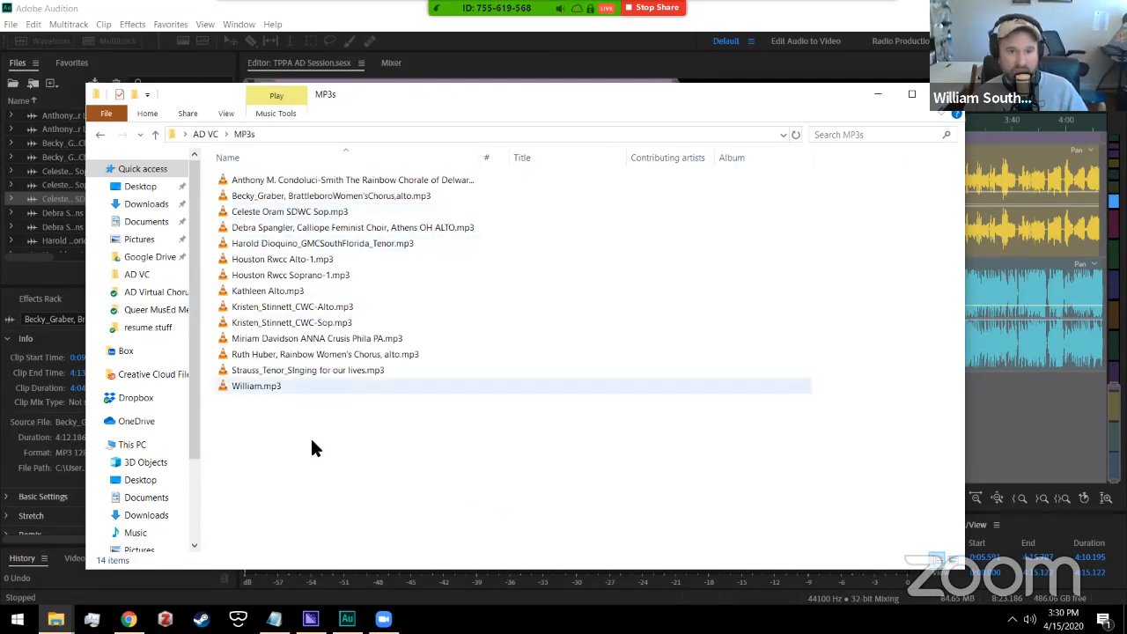
{"action": "left_click", "coordinate": [100, 135]}
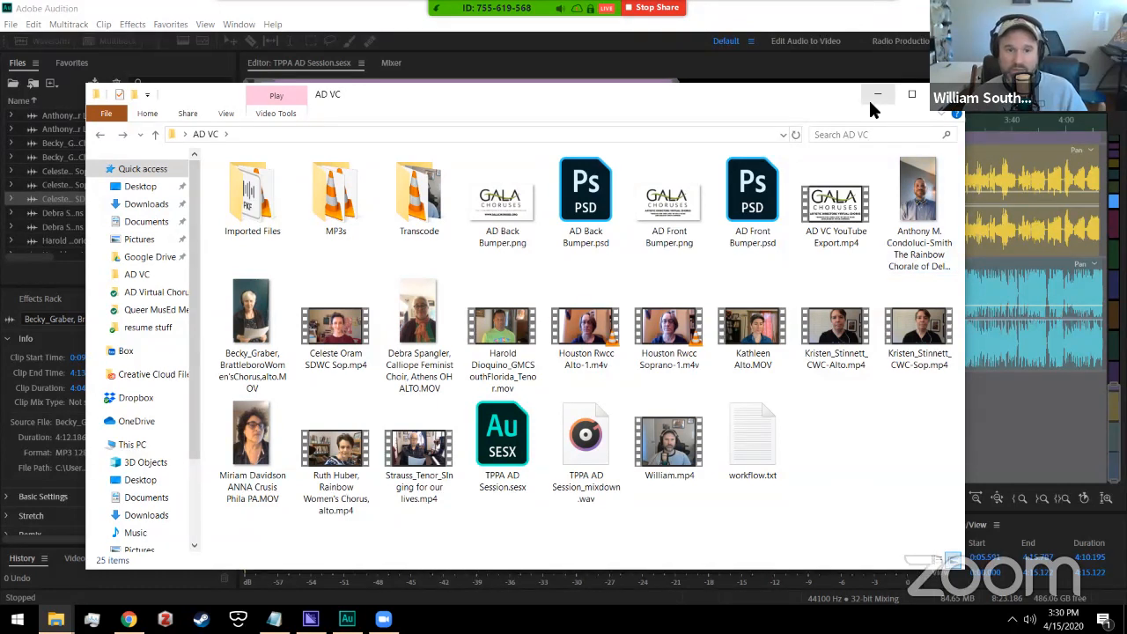
{"action": "double_click", "coordinate": [253, 195]}
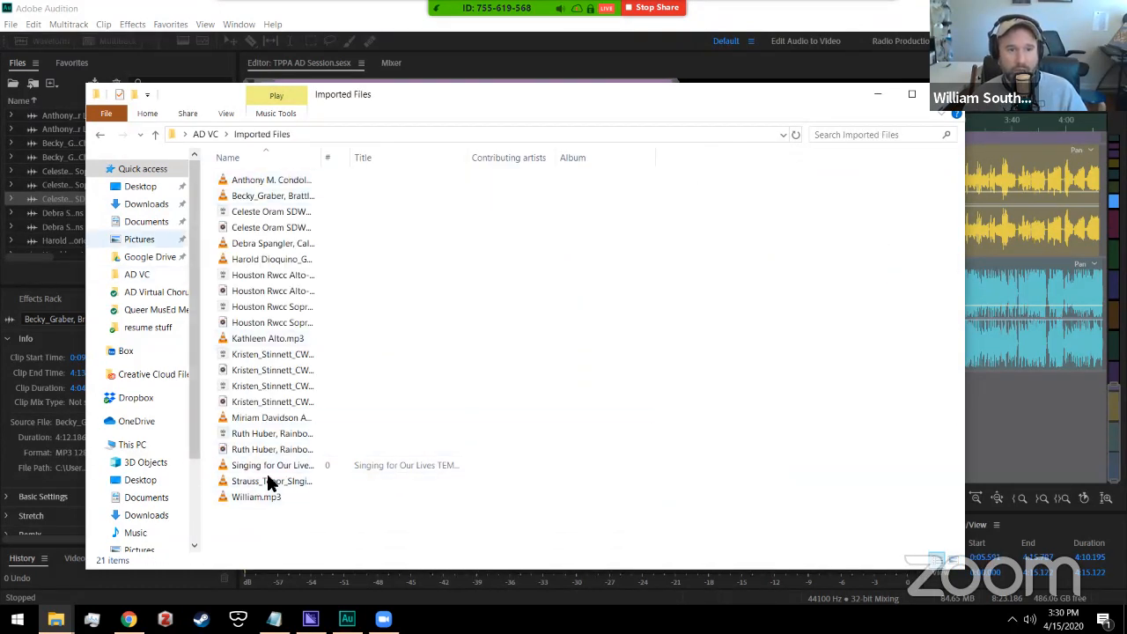
{"action": "left_click", "coordinate": [100, 134]}
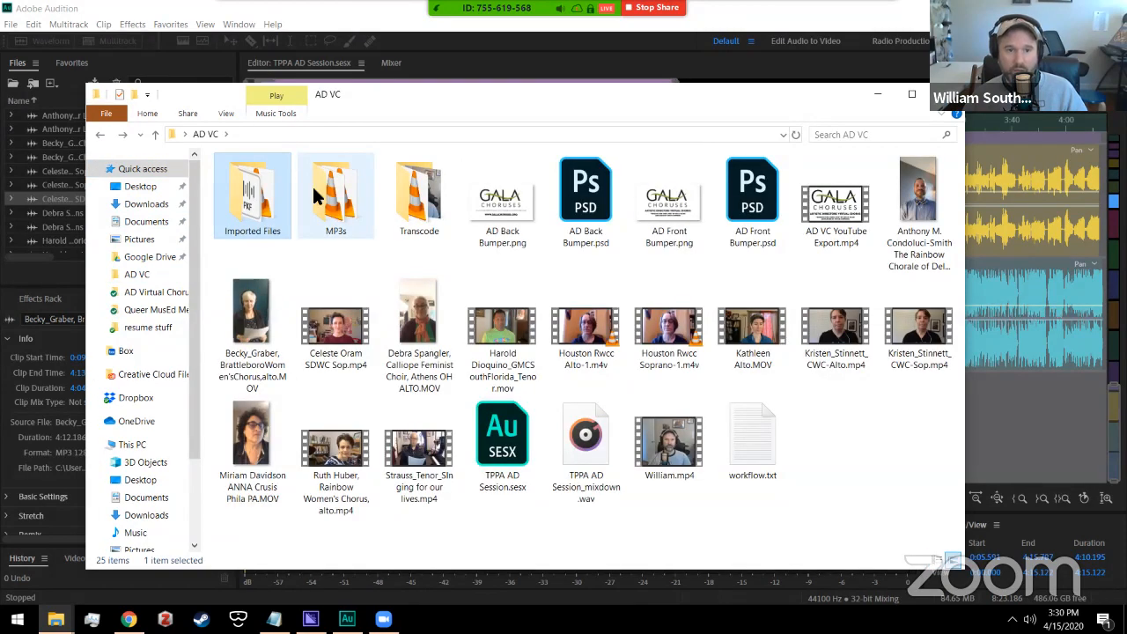
{"action": "double_click", "coordinate": [258, 194]}
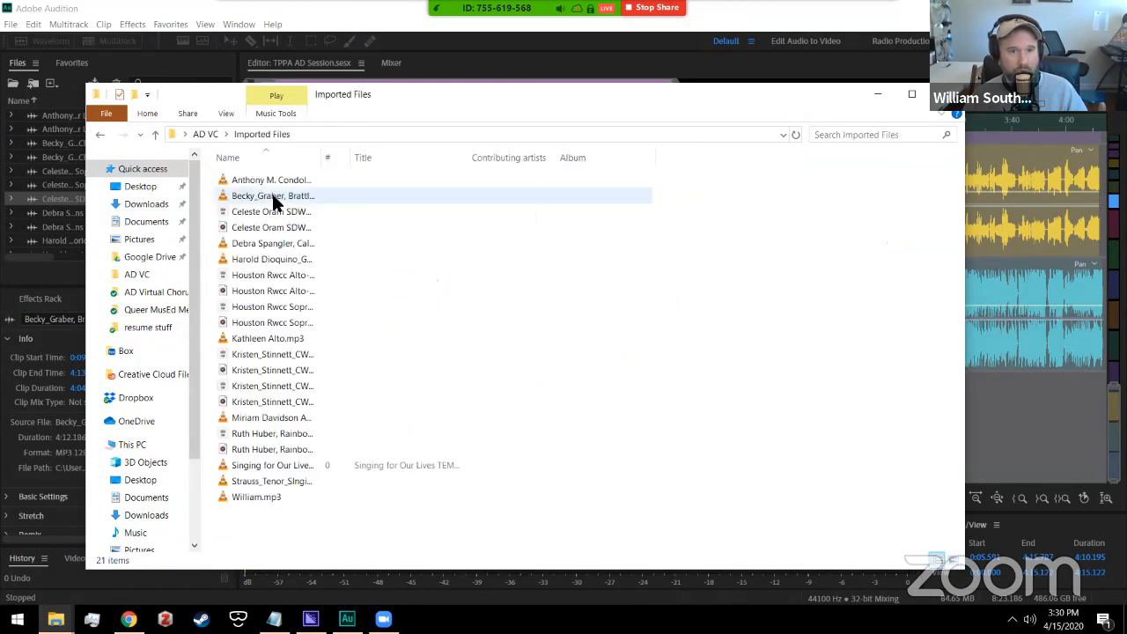
{"action": "left_click", "coordinate": [100, 134]}
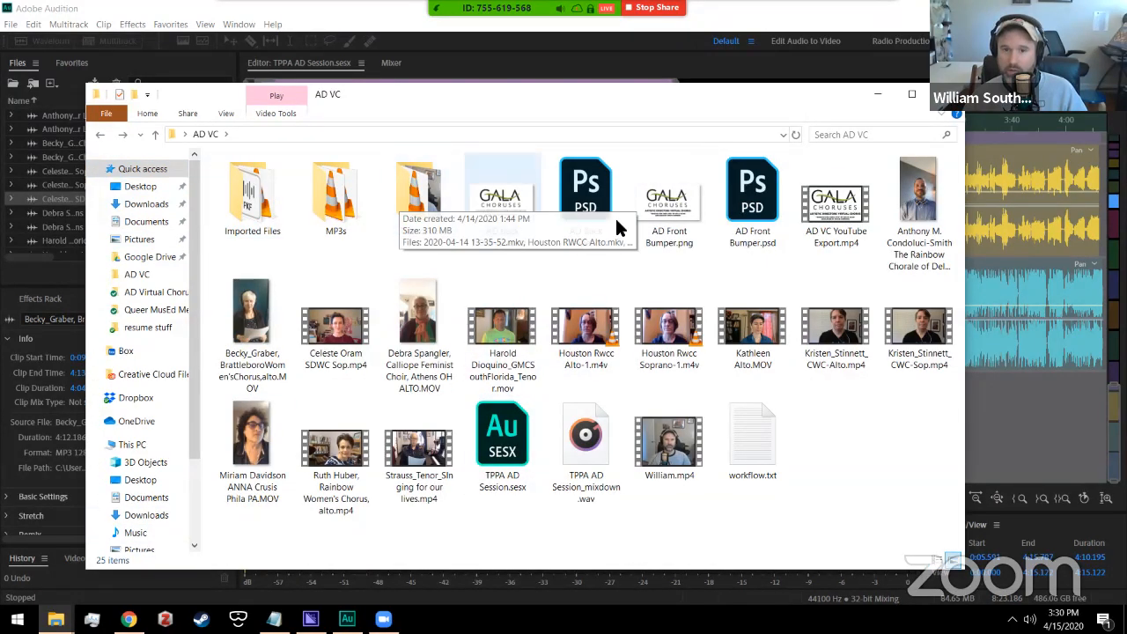
{"action": "left_click", "coordinate": [877, 94]}
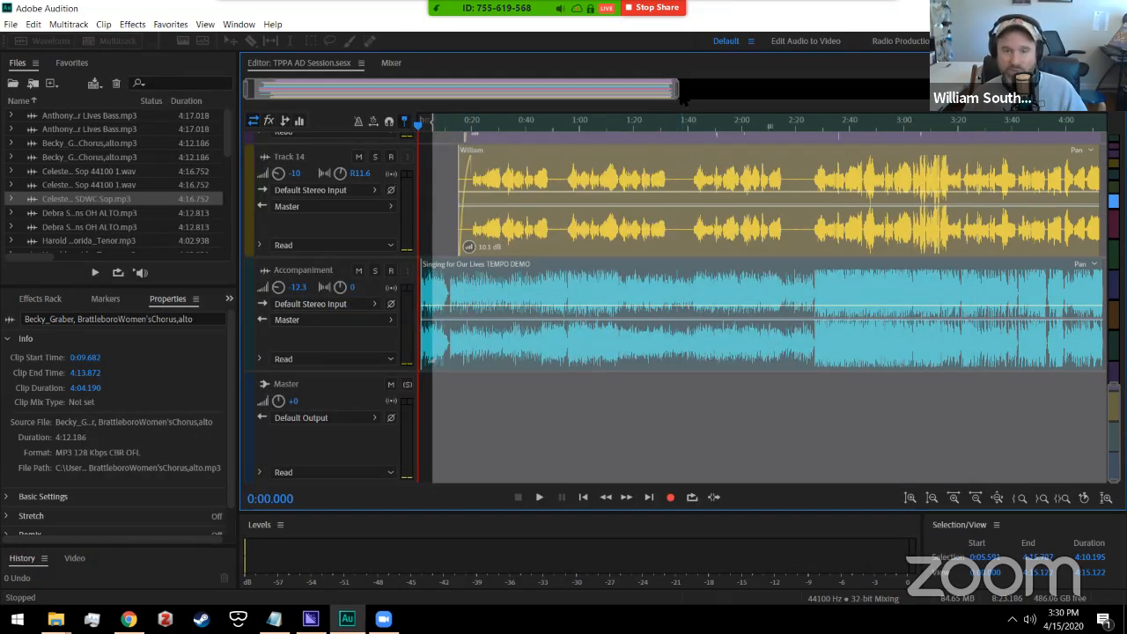
Step: Play the choir mix from the beginning, scrolling through the tracks, and stop at 0:31
{"action": "scroll", "coordinate": [677, 95], "scroll_direction": "up", "scroll_amount": 2}
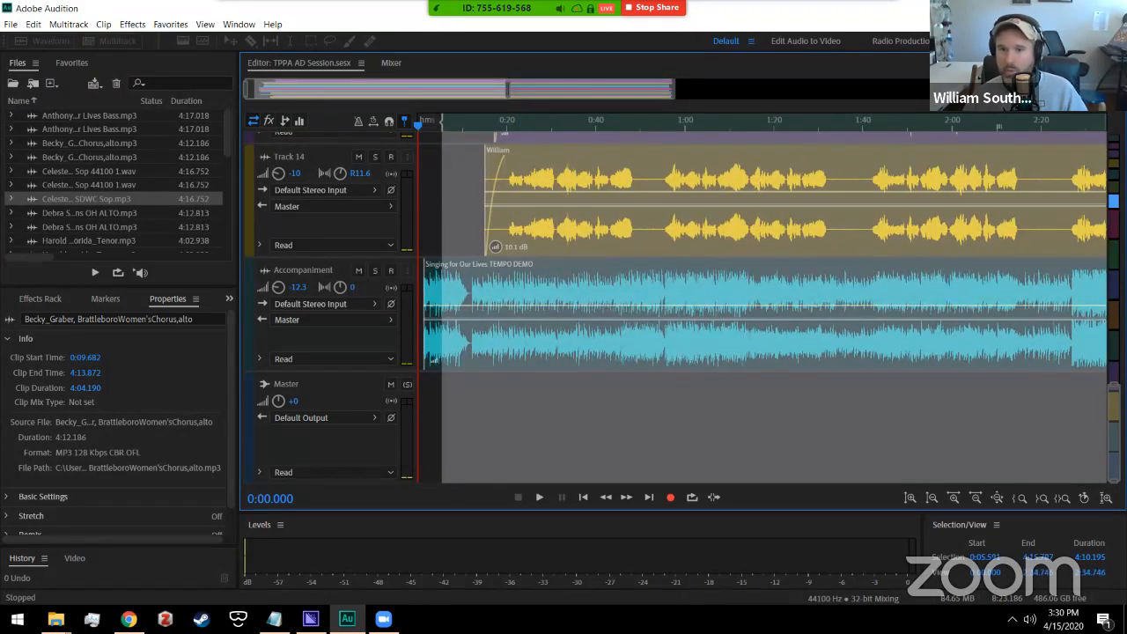
{"action": "scroll", "coordinate": [866, 260], "scroll_direction": "up", "scroll_amount": 5}
{"action": "key", "text": "space"}
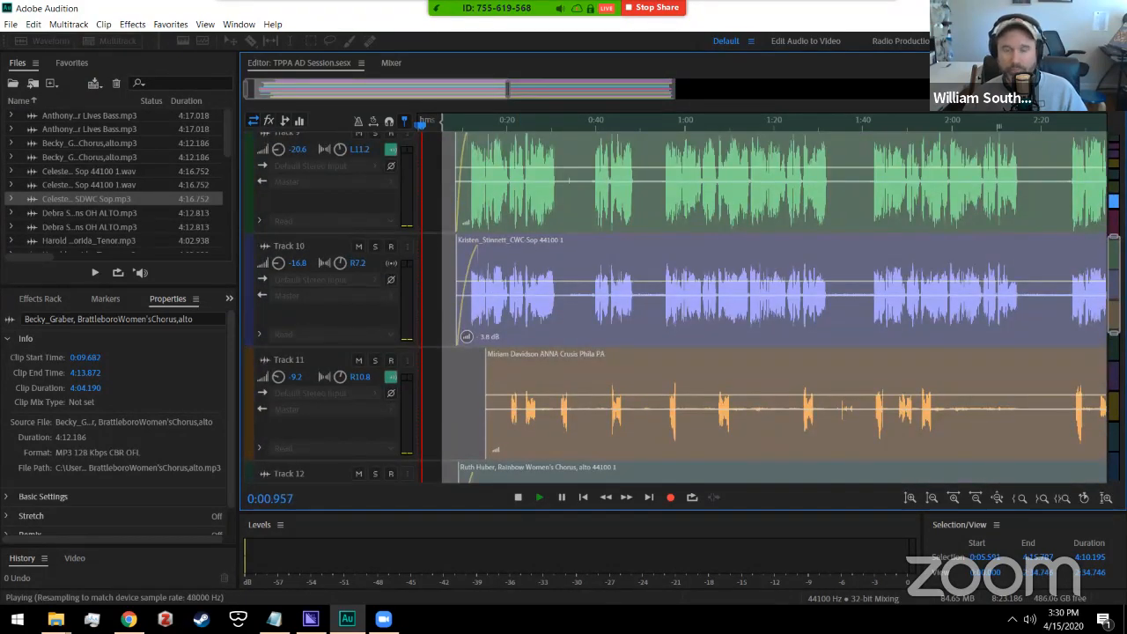
{"action": "scroll", "coordinate": [765, 308], "scroll_direction": "down", "scroll_amount": 5}
{"action": "scroll", "coordinate": [765, 308], "scroll_direction": "down", "scroll_amount": 4}
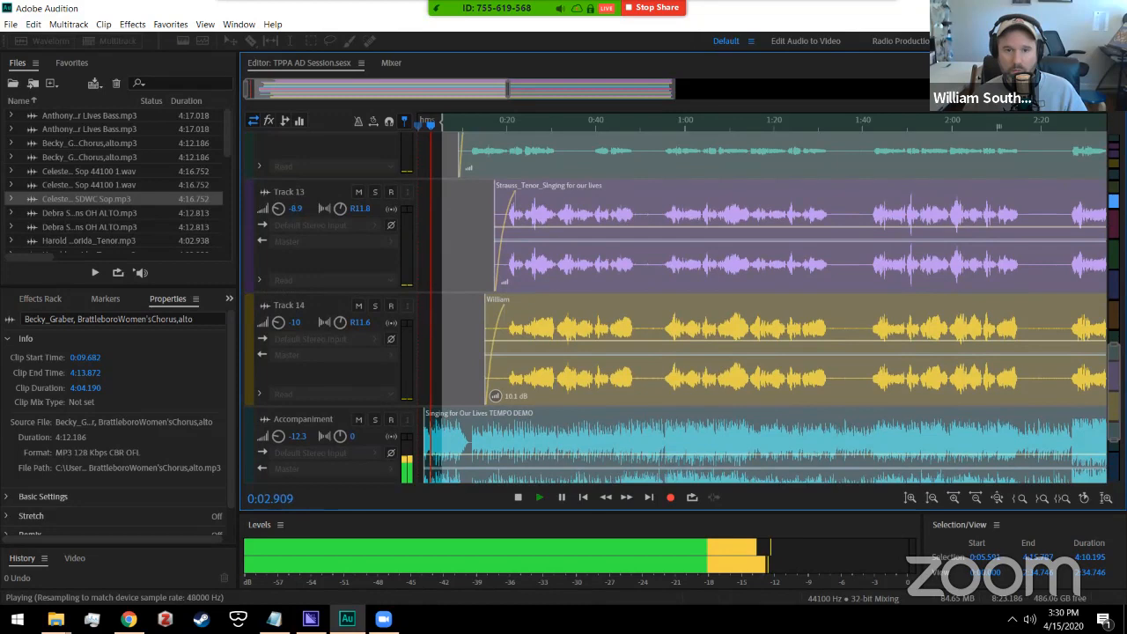
{"action": "scroll", "coordinate": [766, 308], "scroll_direction": "up", "scroll_amount": 6}
{"action": "scroll", "coordinate": [766, 308], "scroll_direction": "up", "scroll_amount": 2}
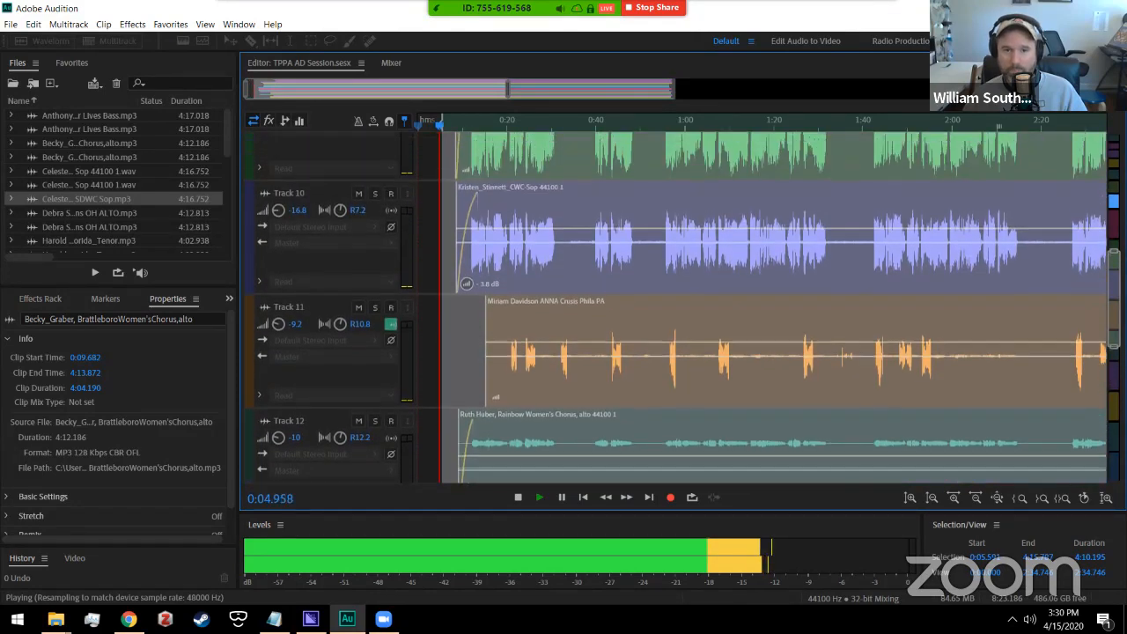
{"action": "scroll", "coordinate": [765, 308], "scroll_direction": "down", "scroll_amount": 6}
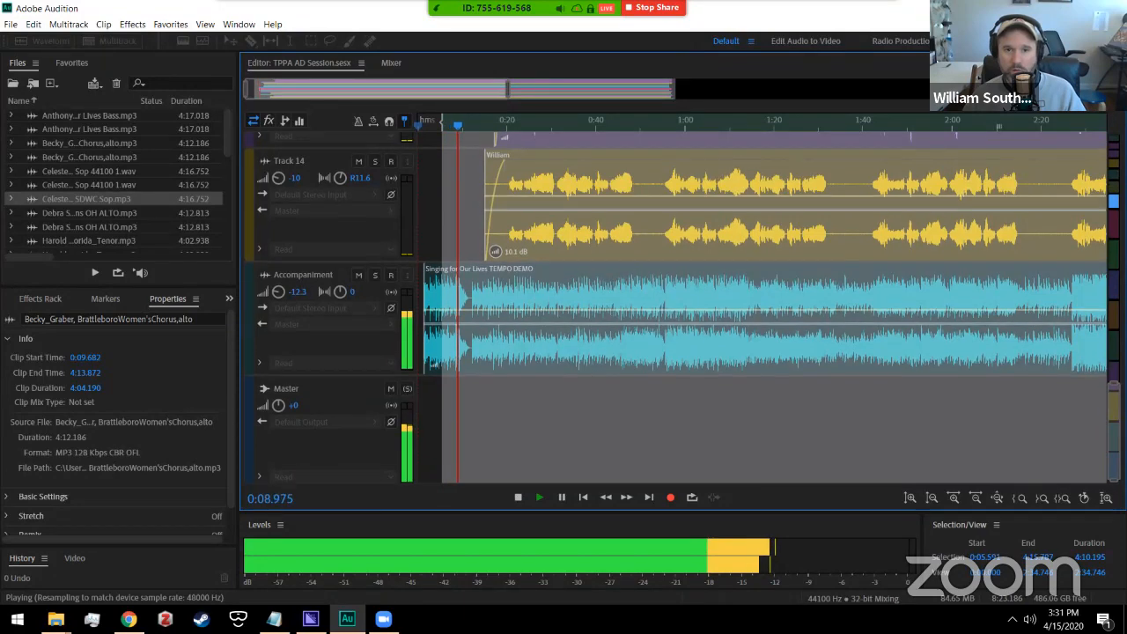
{"action": "scroll", "coordinate": [766, 308], "scroll_direction": "up", "scroll_amount": 5}
{"action": "scroll", "coordinate": [766, 308], "scroll_direction": "up", "scroll_amount": 2}
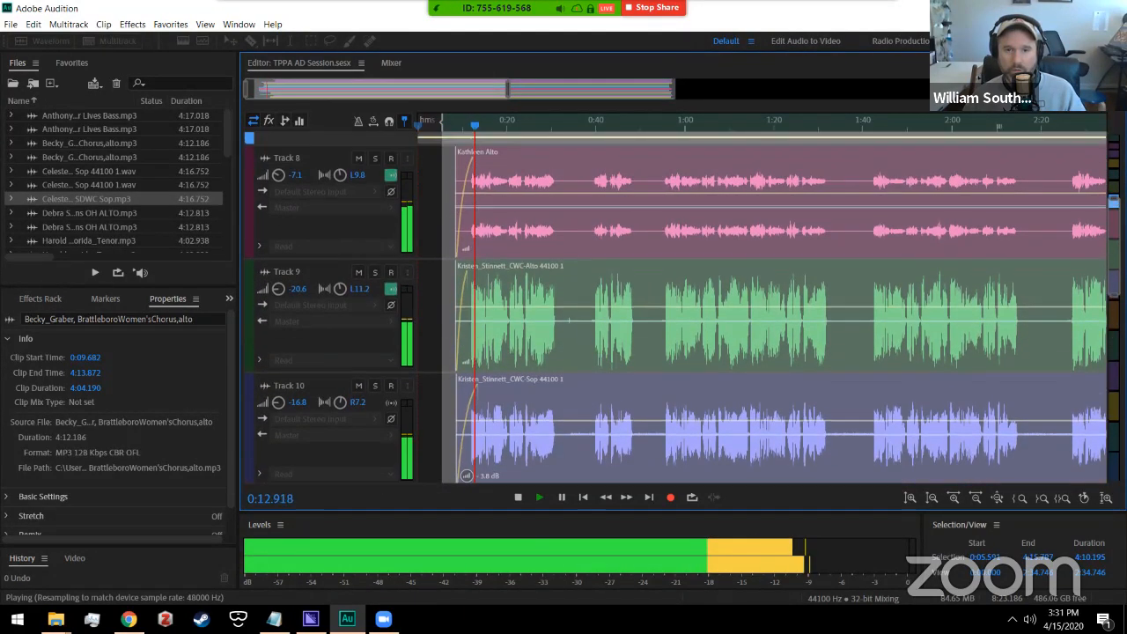
{"action": "scroll", "coordinate": [765, 308], "scroll_direction": "up", "scroll_amount": 2}
{"action": "scroll", "coordinate": [766, 308], "scroll_direction": "up", "scroll_amount": 2}
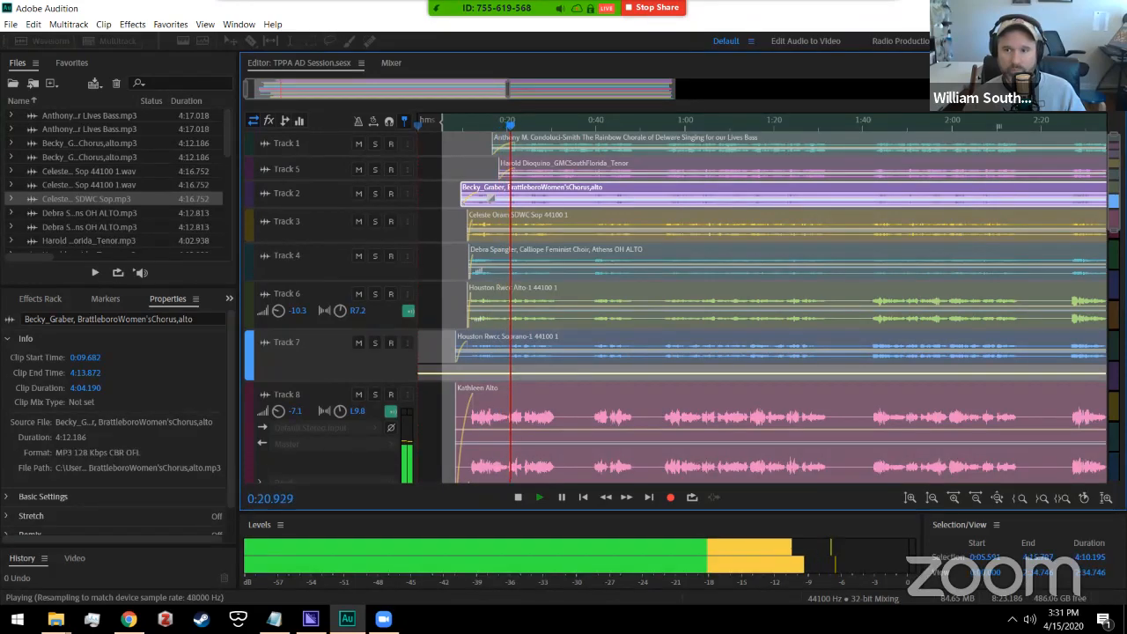
{"action": "scroll", "coordinate": [682, 308], "scroll_direction": "down", "scroll_amount": 5}
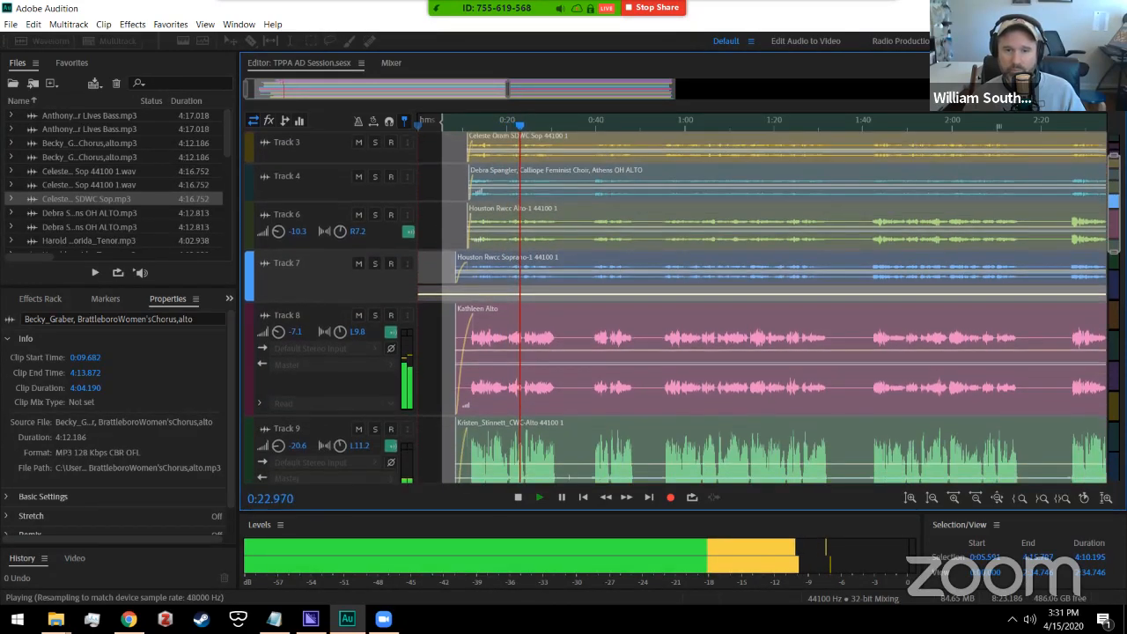
{"action": "scroll", "coordinate": [682, 308], "scroll_direction": "down", "scroll_amount": 1}
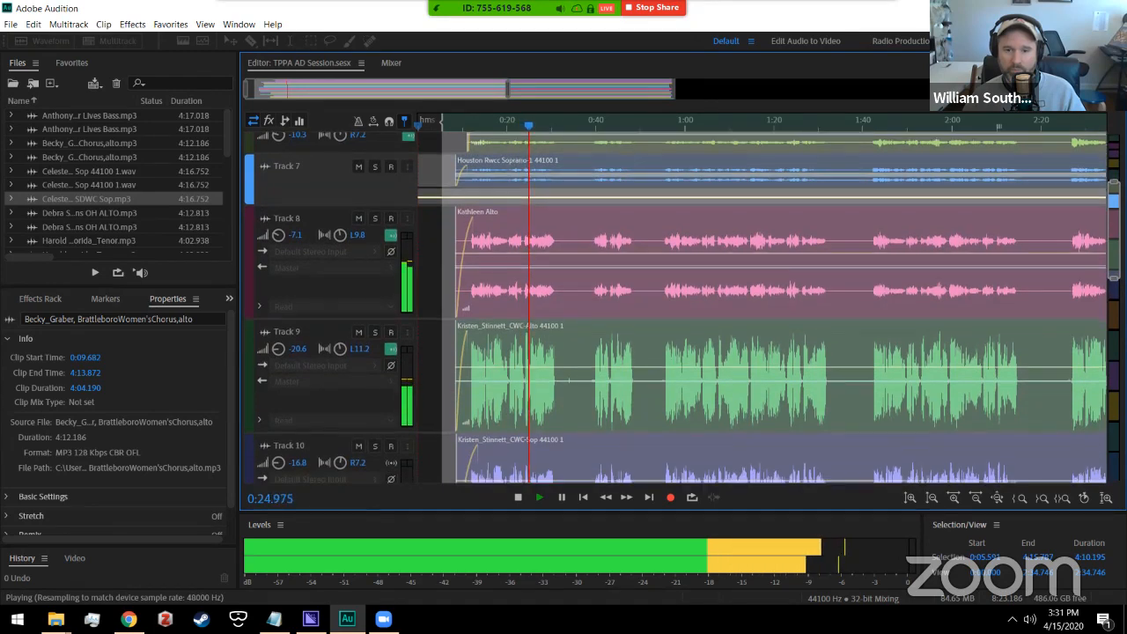
{"action": "scroll", "coordinate": [682, 308], "scroll_direction": "down", "scroll_amount": 2}
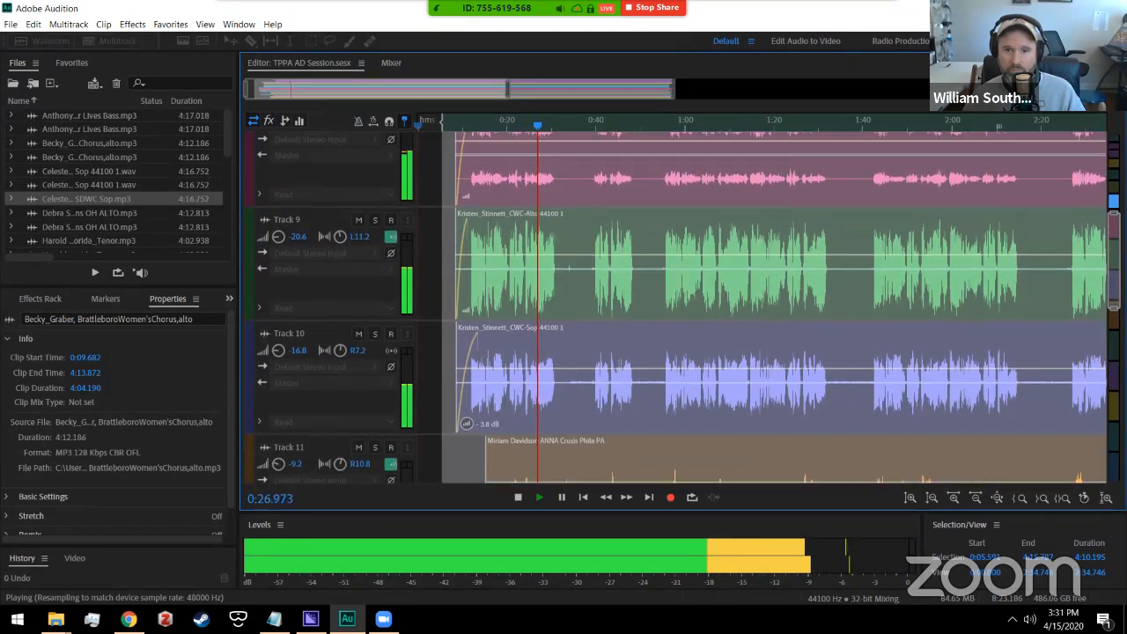
{"action": "scroll", "coordinate": [682, 308], "scroll_direction": "down", "scroll_amount": 9}
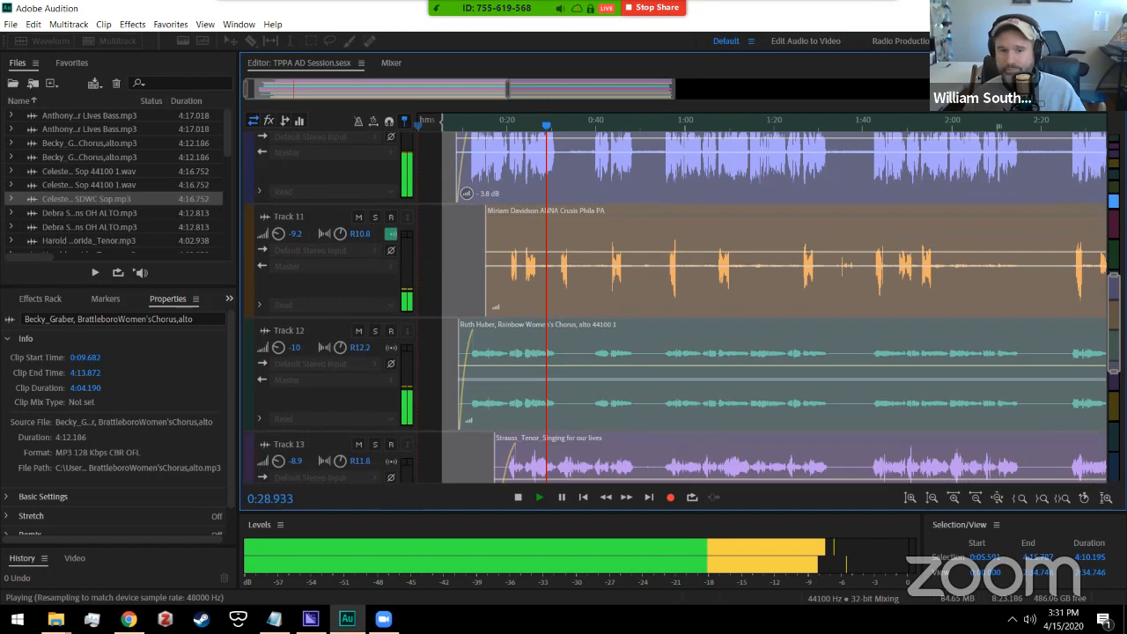
{"action": "left_click", "coordinate": [518, 498]}
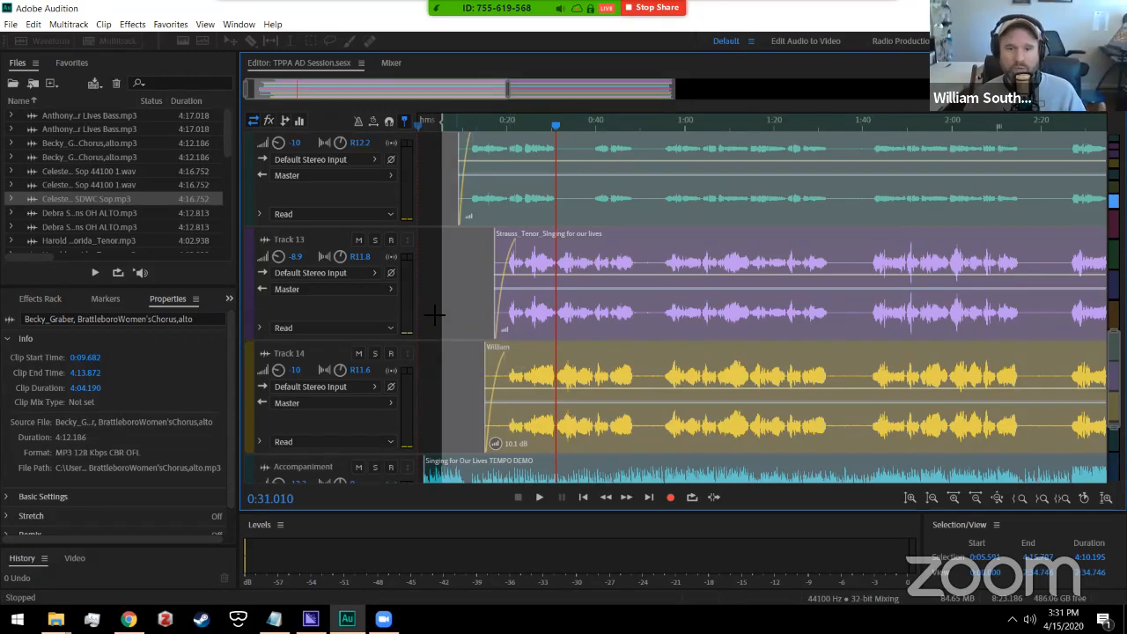
Step: Select the Track 14 William clip and inspect its properties: 0:15.125 to 4:12.934, 10.1 dB gain
{"action": "left_click", "coordinate": [573, 254]}
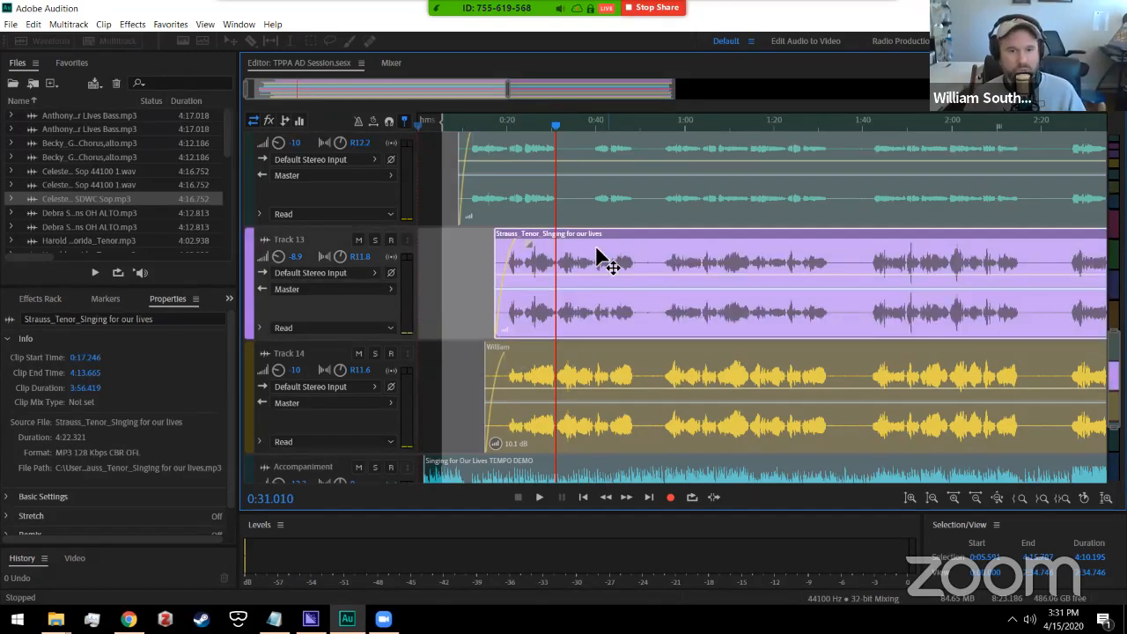
{"action": "left_click", "coordinate": [614, 357]}
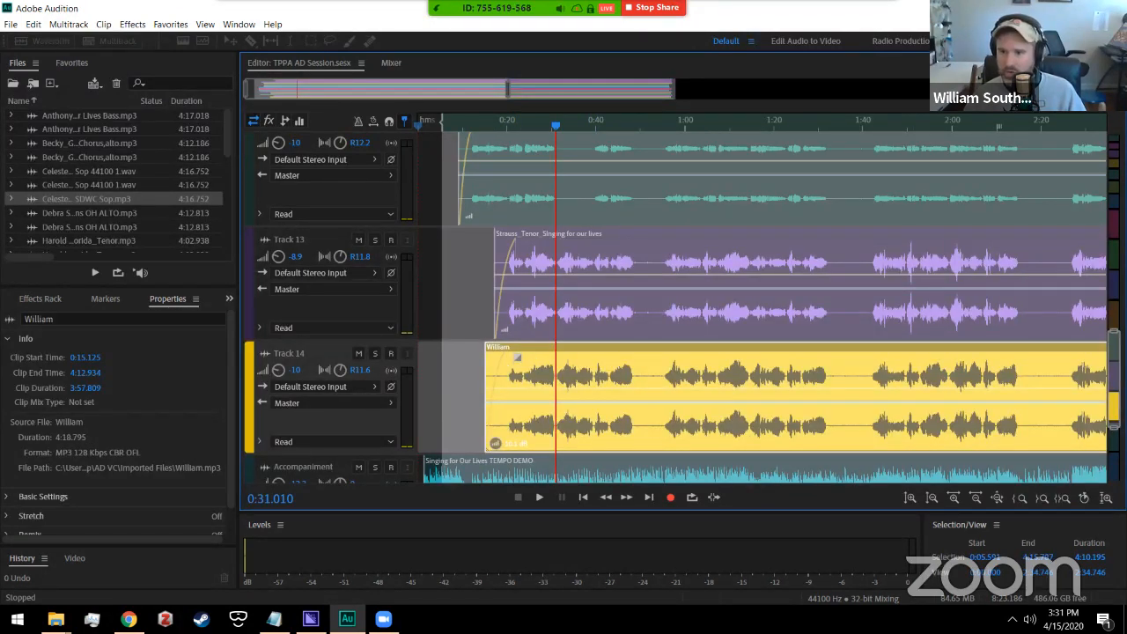
{"action": "scroll", "coordinate": [1113, 387], "scroll_direction": "down", "scroll_amount": 2}
{"action": "scroll", "coordinate": [1114, 387], "scroll_direction": "up", "scroll_amount": 7}
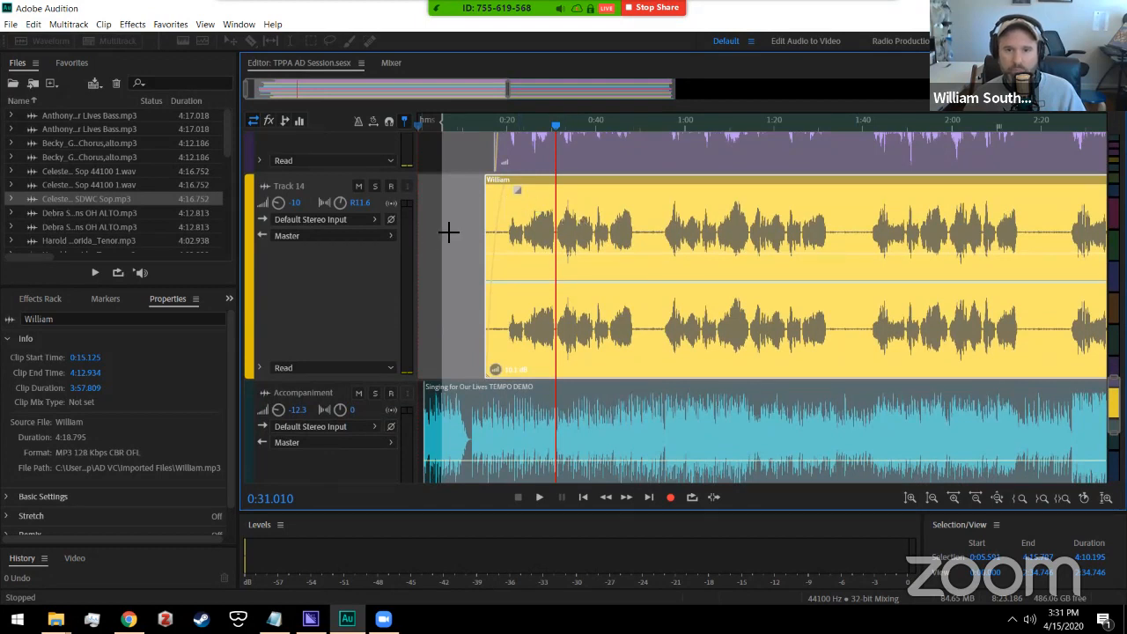
{"action": "left_click", "coordinate": [546, 93]}
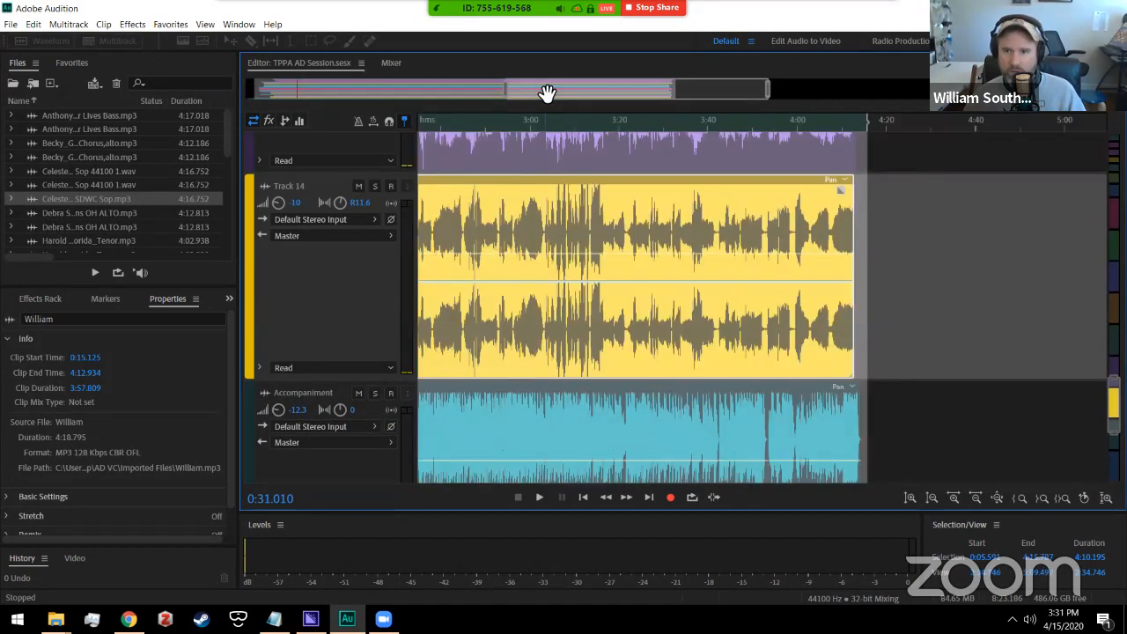
{"action": "left_click", "coordinate": [618, 94]}
{"action": "left_click", "coordinate": [452, 223]}
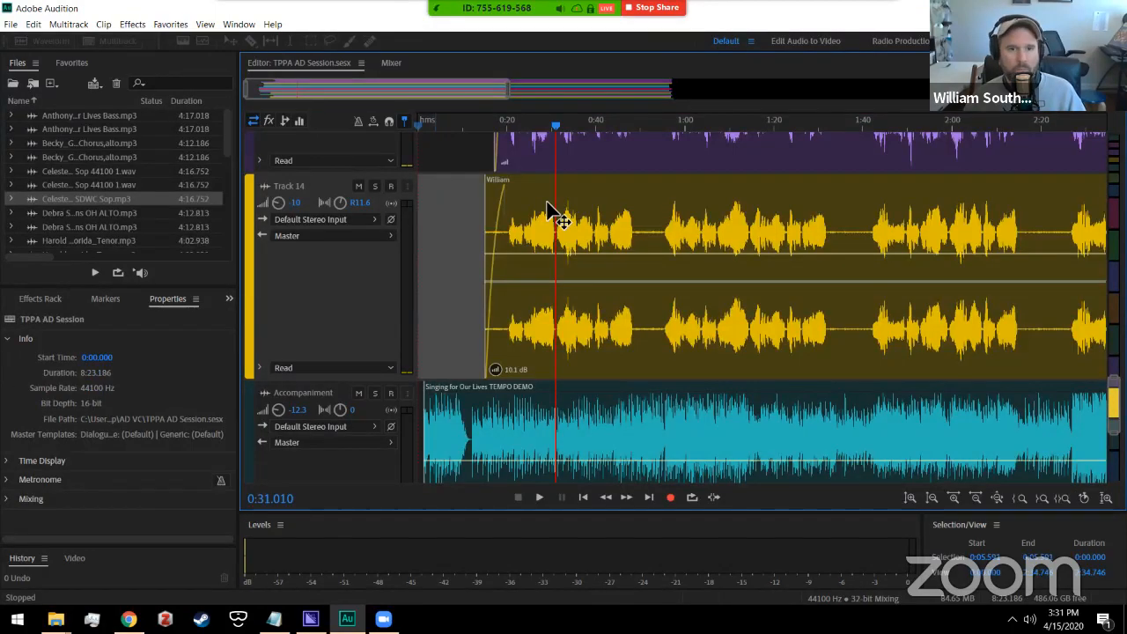
{"action": "left_click", "coordinate": [578, 196]}
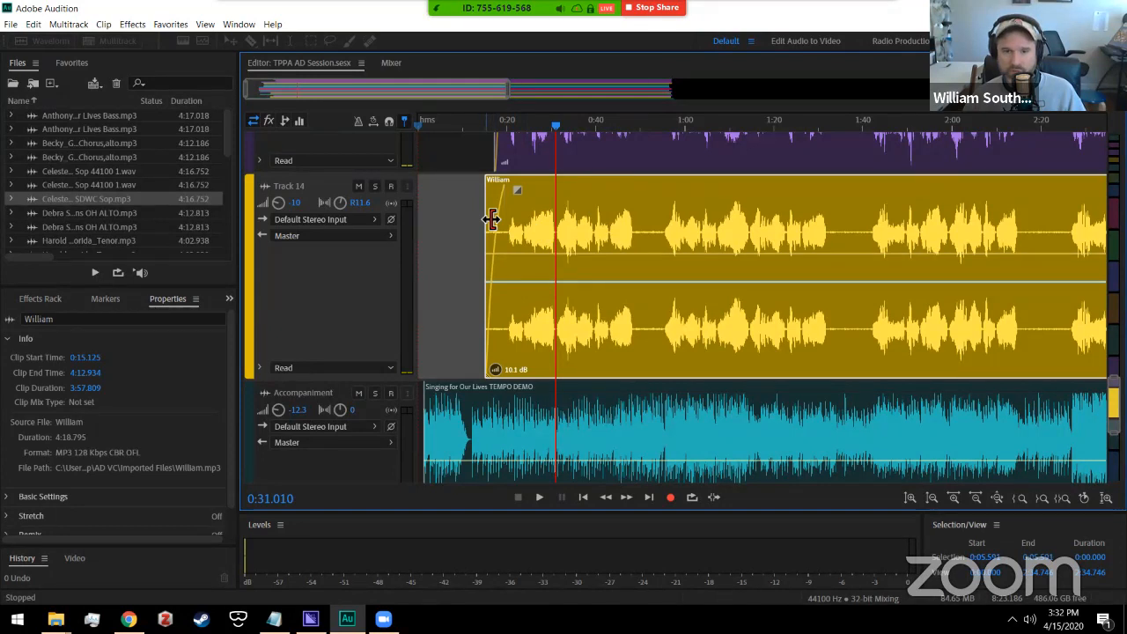
Step: Trim the William clip's start slightly later, solo Track 14, and play from about 0:16
{"action": "mouse_move", "coordinate": [486, 217]}
{"action": "left_mouse_down"}
{"action": "mouse_move", "coordinate": [450, 212]}
{"action": "mouse_move", "coordinate": [505, 216]}
{"action": "left_mouse_up"}
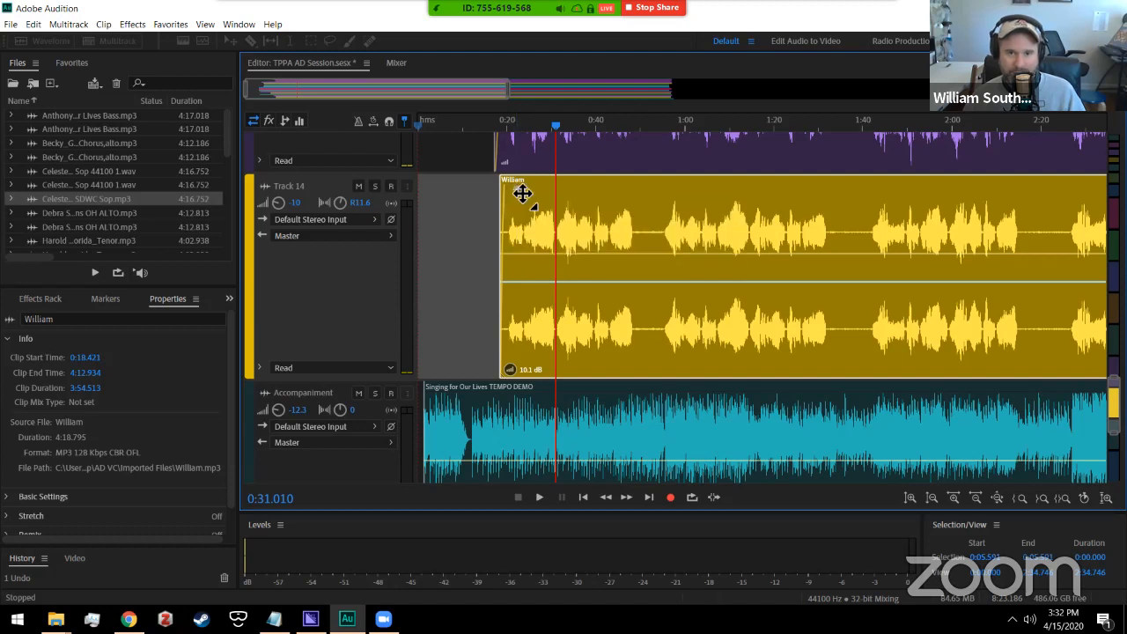
{"action": "left_click_drag", "start_coordinate": [520, 193], "coordinate": [527, 193]}
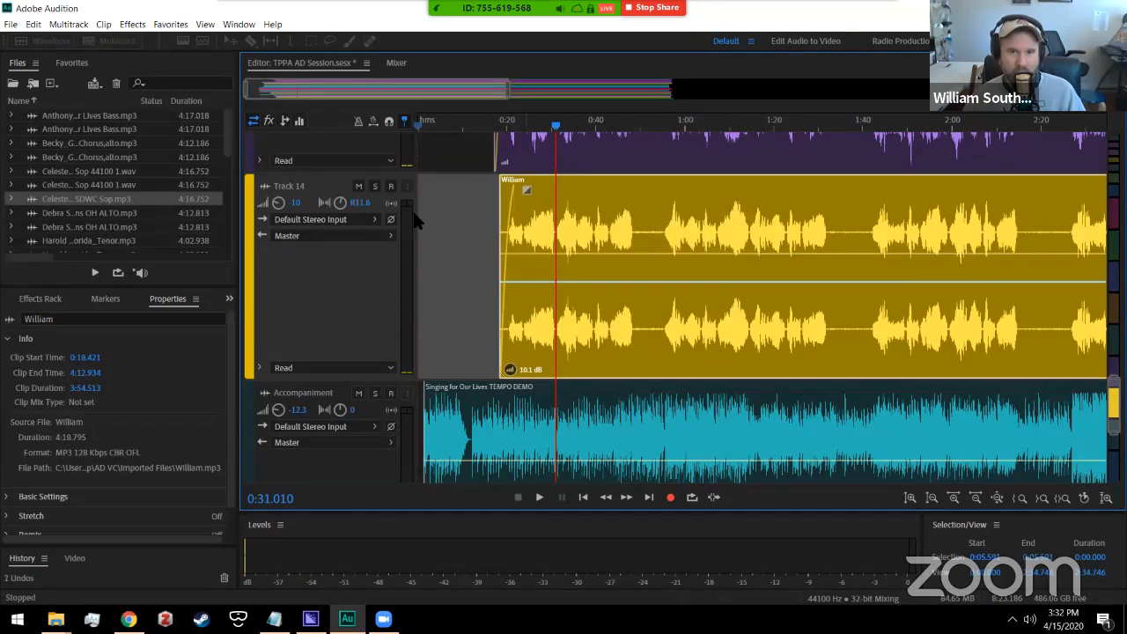
{"action": "left_click", "coordinate": [374, 186]}
{"action": "left_click_drag", "start_coordinate": [516, 191], "coordinate": [495, 214]}
{"action": "left_click", "coordinate": [496, 179]}
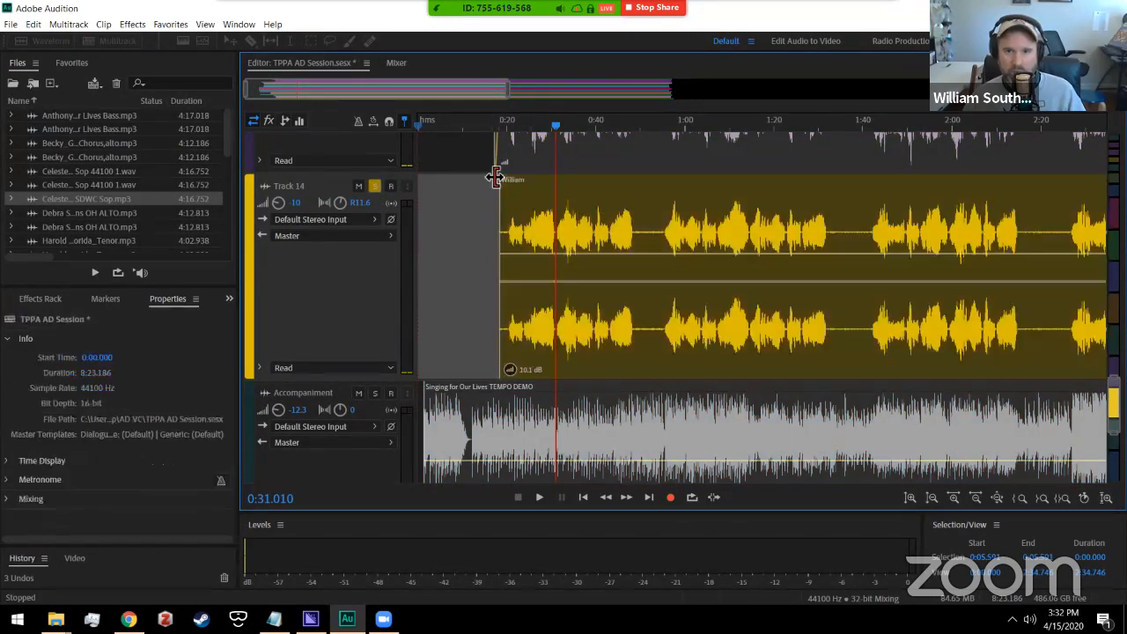
{"action": "left_click", "coordinate": [494, 130]}
{"action": "key", "text": "space"}
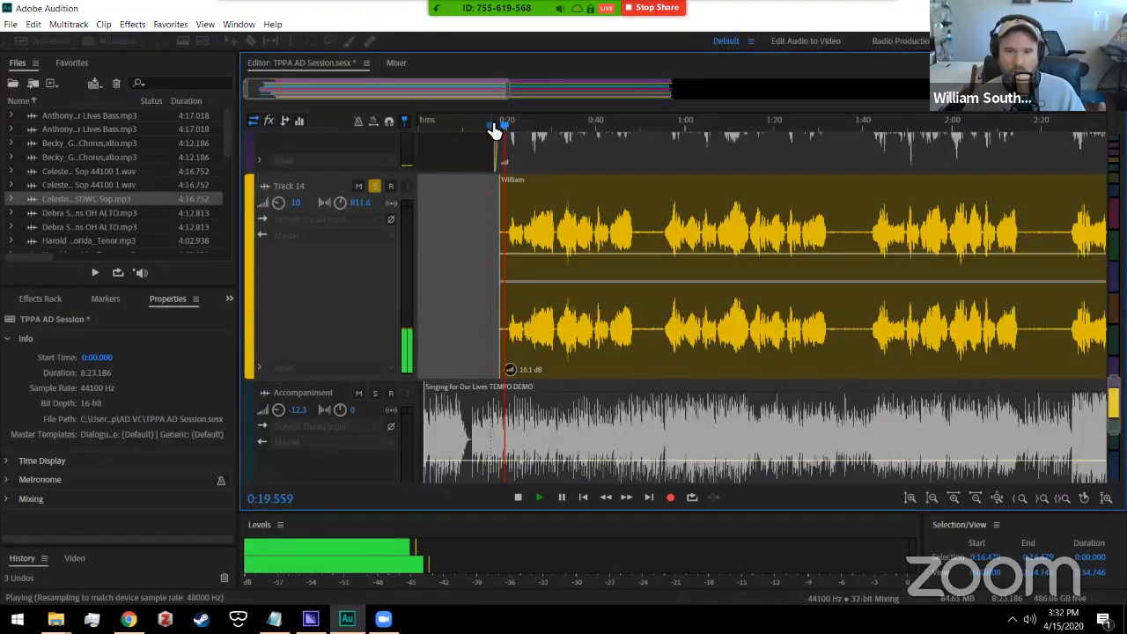
{"action": "key", "text": "space"}
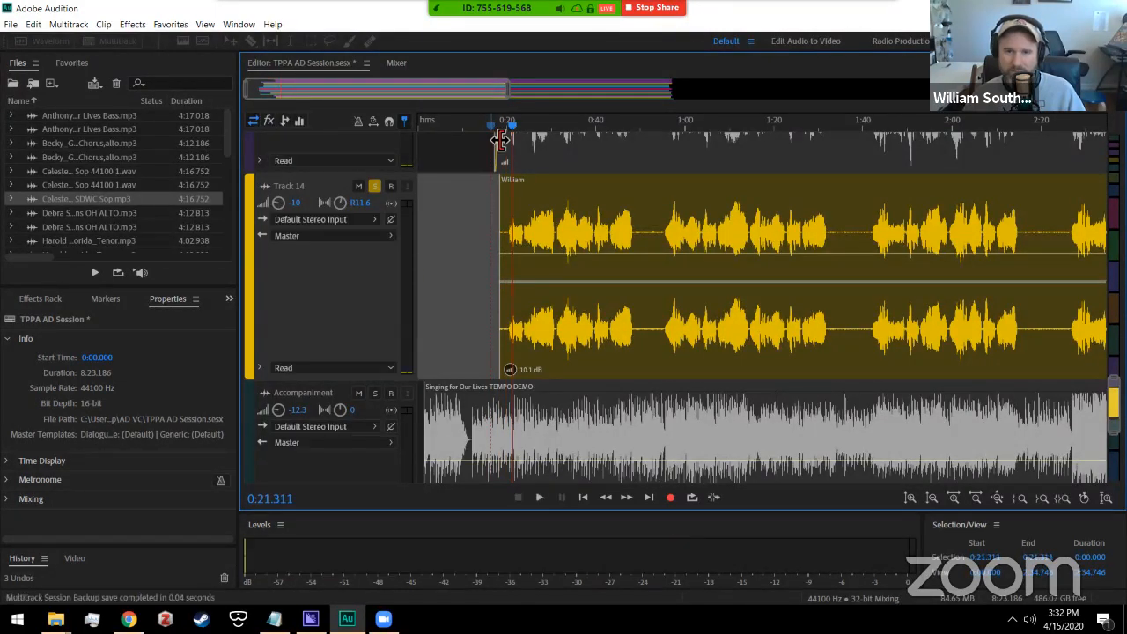
Step: Add a short fade-in to the William clip and play from 0:17.8 to check it
{"action": "left_click", "coordinate": [520, 211]}
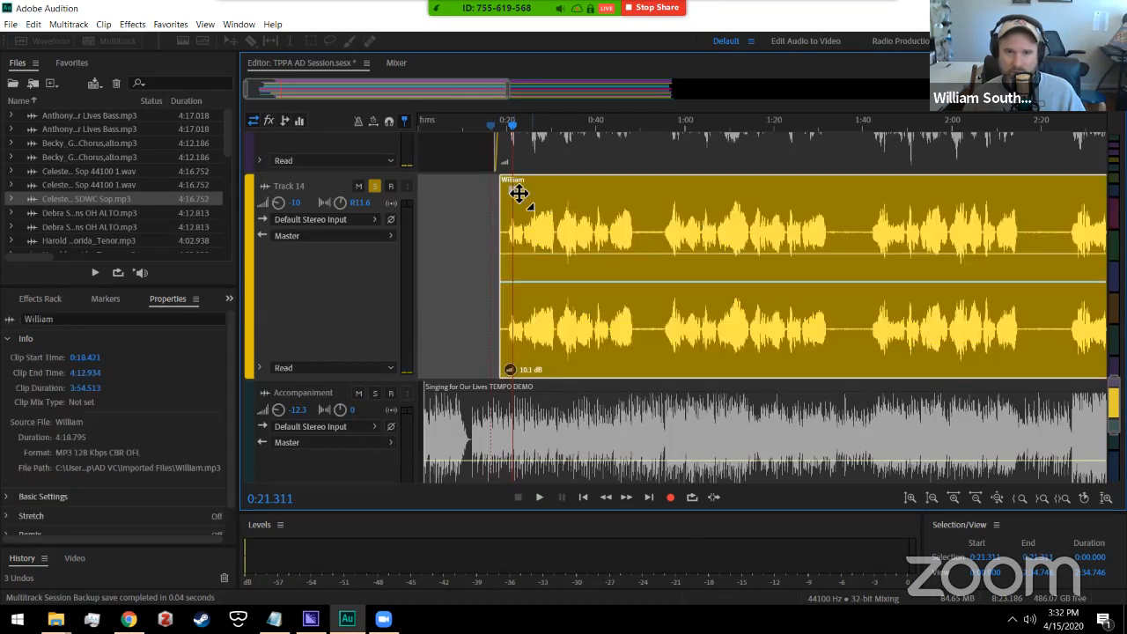
{"action": "mouse_move", "coordinate": [520, 192]}
{"action": "left_mouse_down"}
{"action": "mouse_move", "coordinate": [535, 196]}
{"action": "mouse_move", "coordinate": [526, 226]}
{"action": "left_mouse_up"}
{"action": "left_click", "coordinate": [498, 128]}
{"action": "key", "text": "space"}
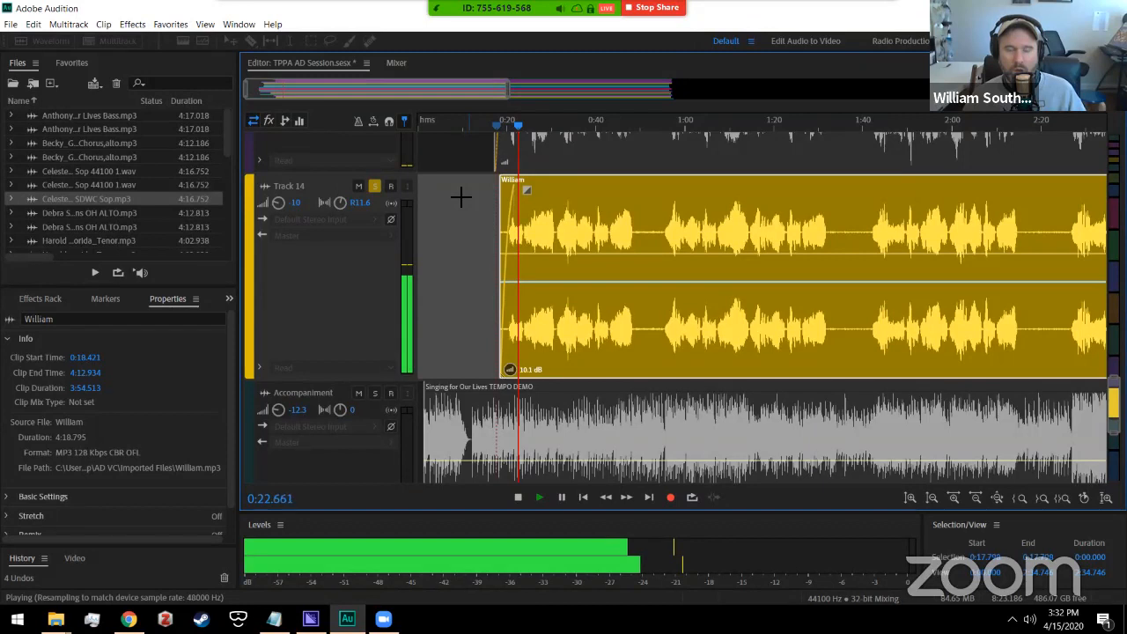
{"action": "key", "text": "space"}
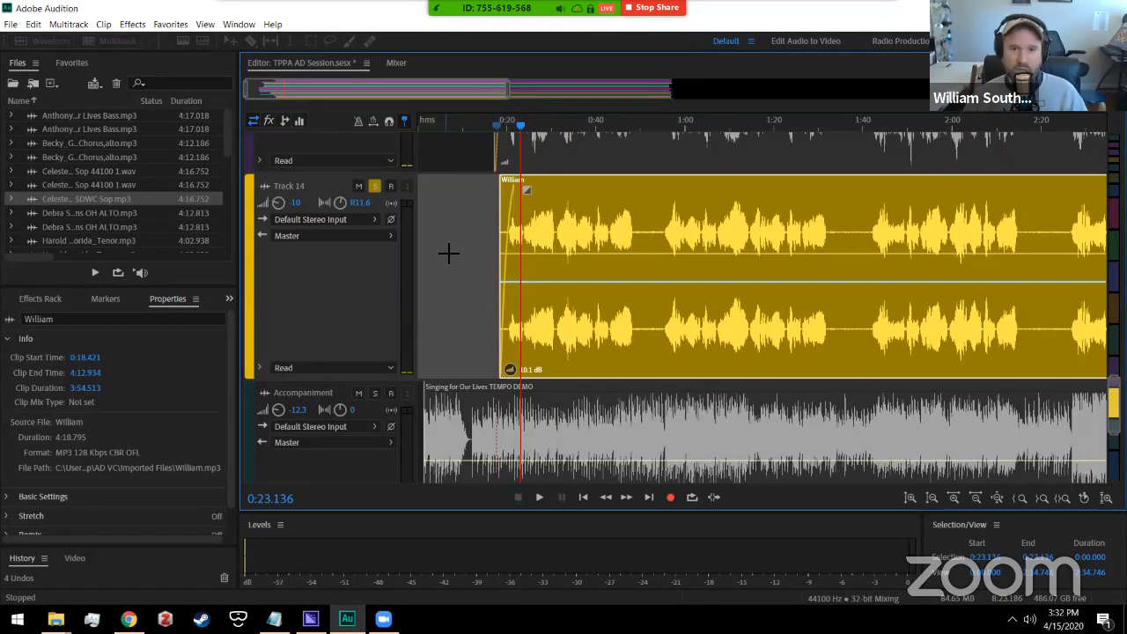
Step: Check the Master channel's effects in the Mixer, then return to the Editor
{"action": "left_click", "coordinate": [396, 63]}
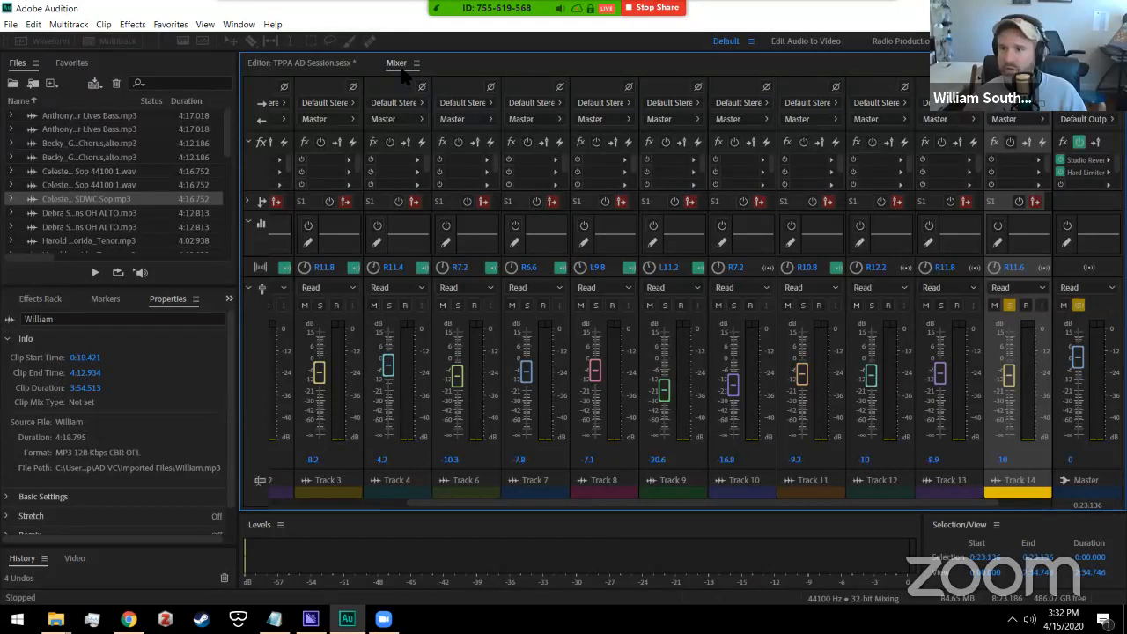
{"action": "left_click", "coordinate": [1061, 171]}
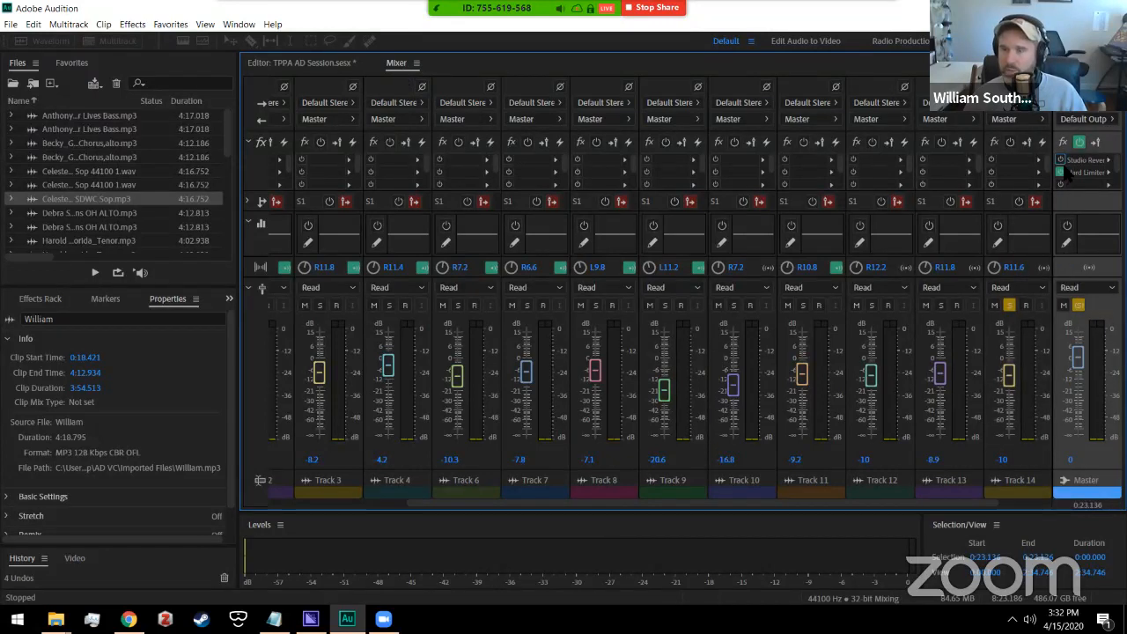
{"action": "left_click", "coordinate": [308, 64]}
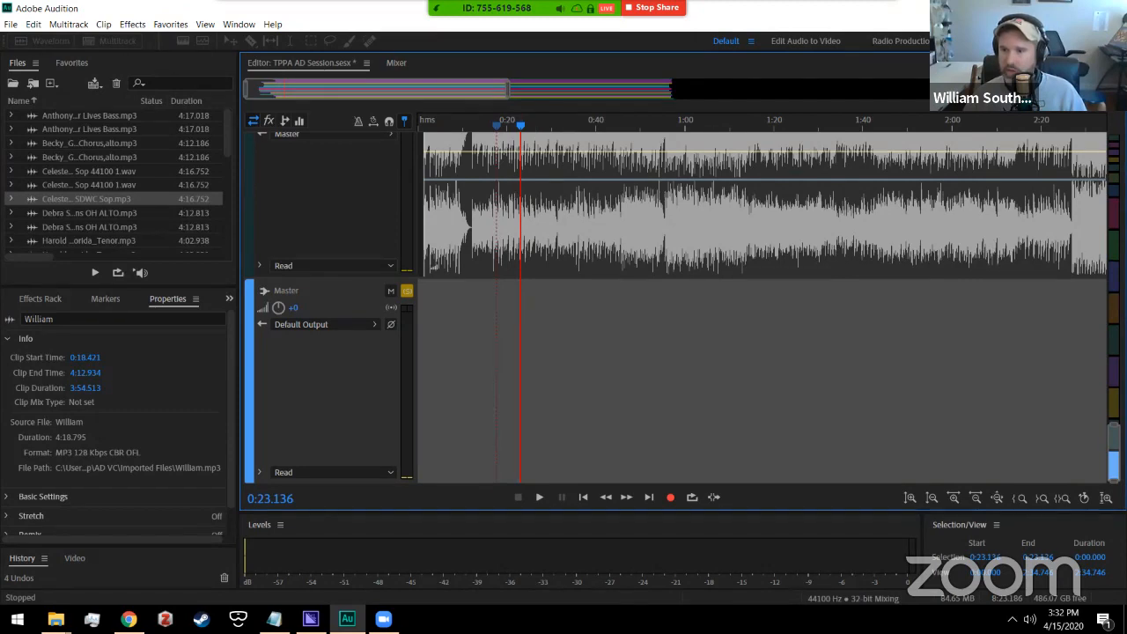
Step: Fit all tracks vertically, unsolo Track 14, and play the full choir from the start
{"action": "left_click_drag", "start_coordinate": [1113, 425], "coordinate": [1114, 137]}
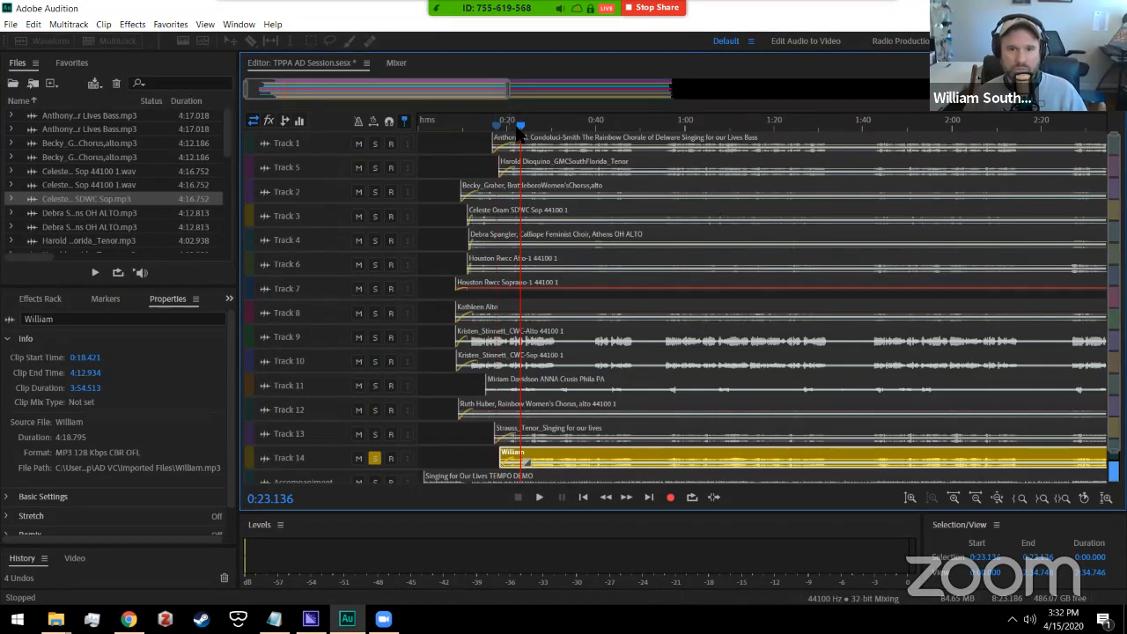
{"action": "key", "text": "Home"}
{"action": "key", "text": "space"}
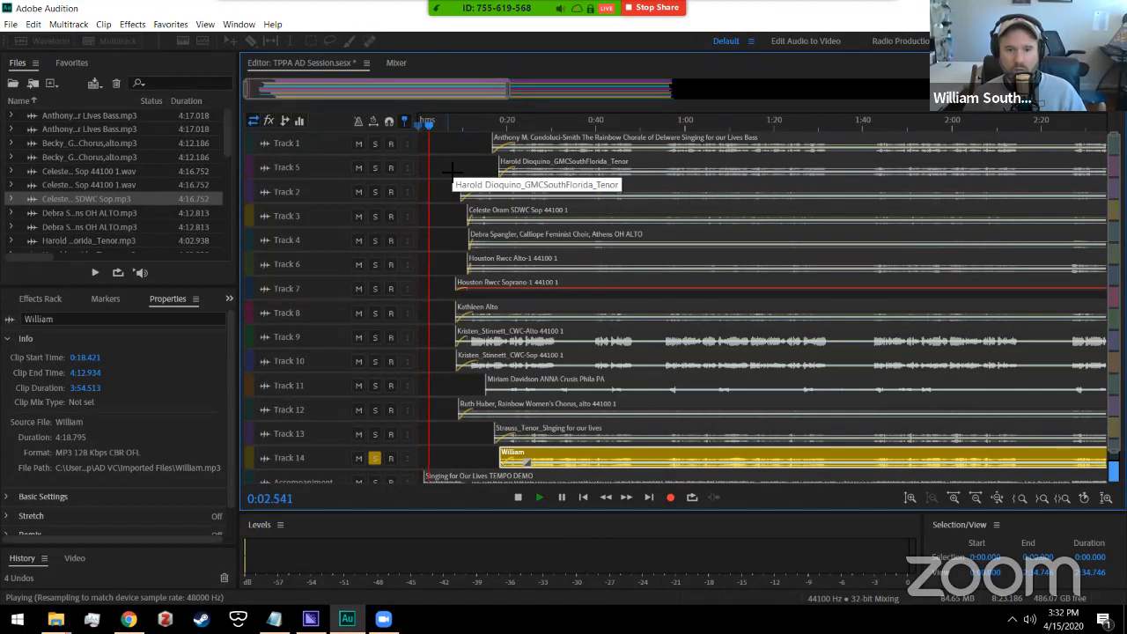
{"action": "key", "text": "space"}
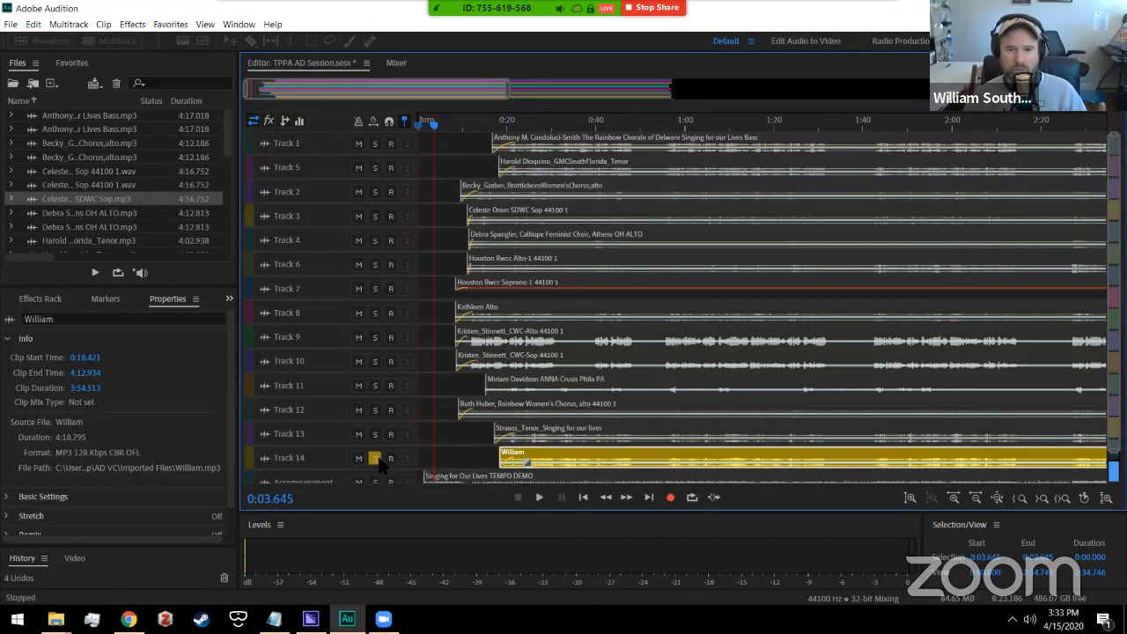
{"action": "left_click", "coordinate": [374, 458]}
{"action": "key", "text": "space"}
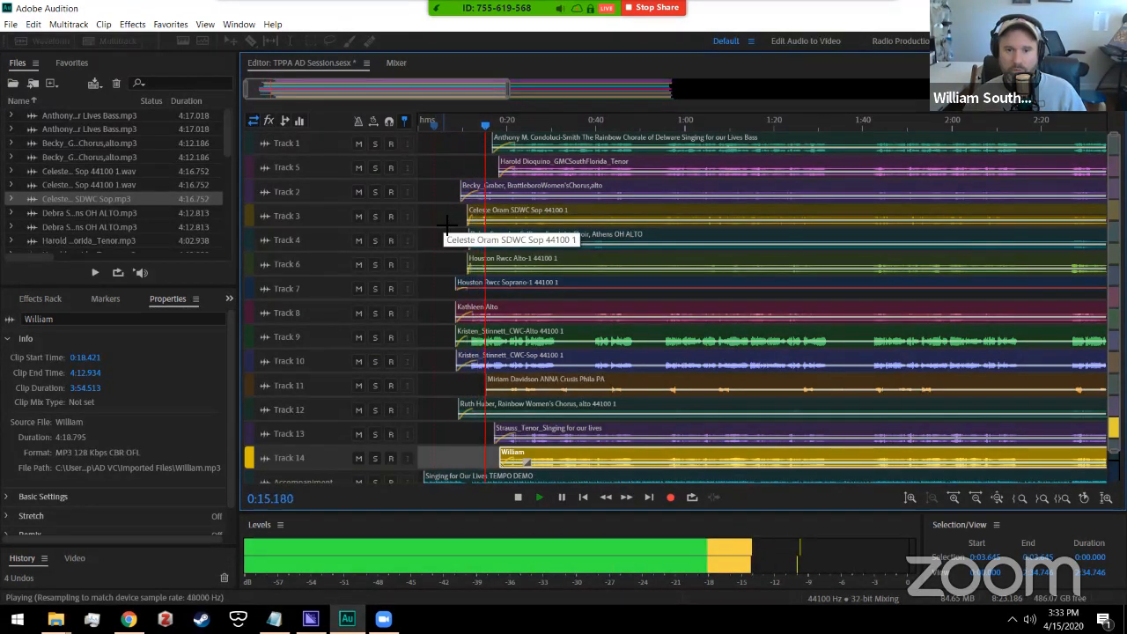
{"action": "left_click", "coordinate": [517, 498]}
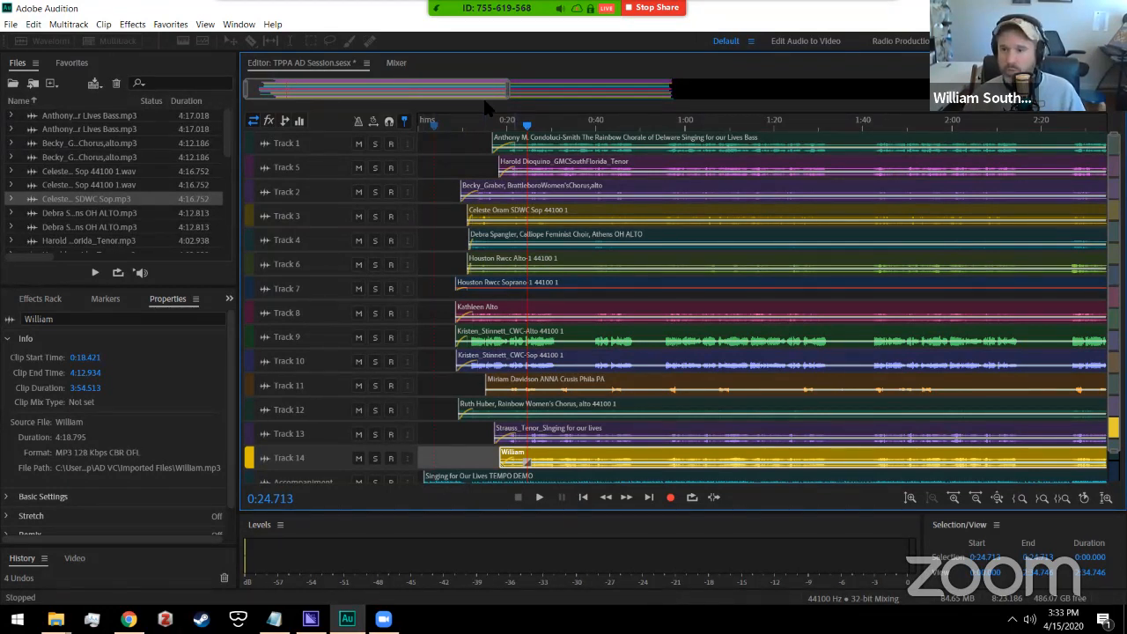
{"action": "scroll", "coordinate": [445, 153], "scroll_direction": "down", "scroll_amount": 2}
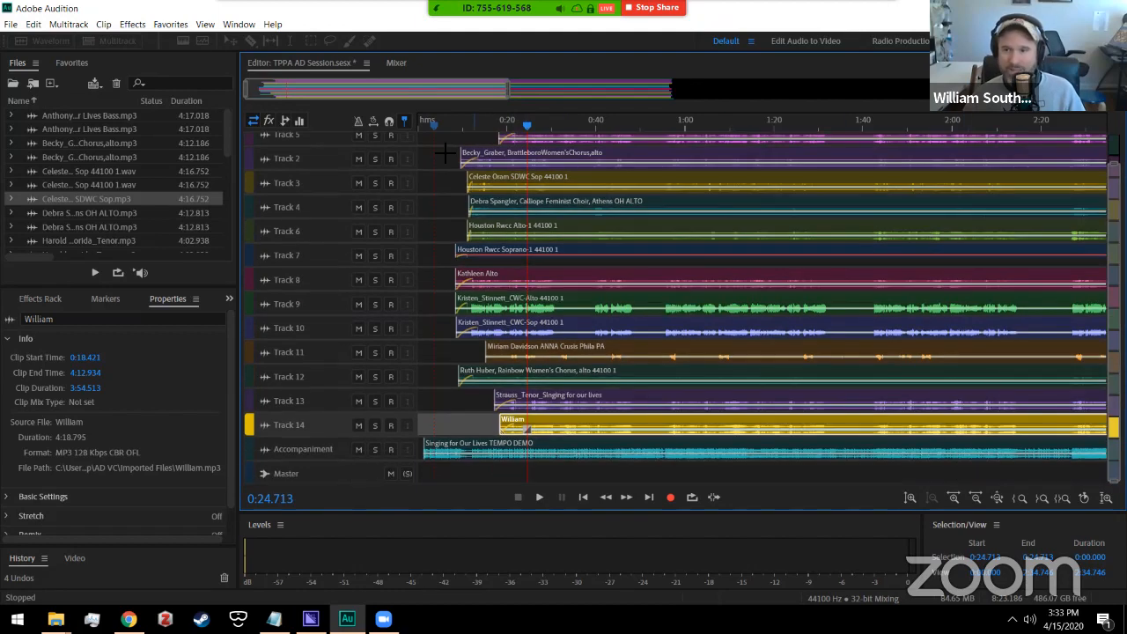
{"action": "scroll", "coordinate": [1113, 290], "scroll_direction": "up", "scroll_amount": 2}
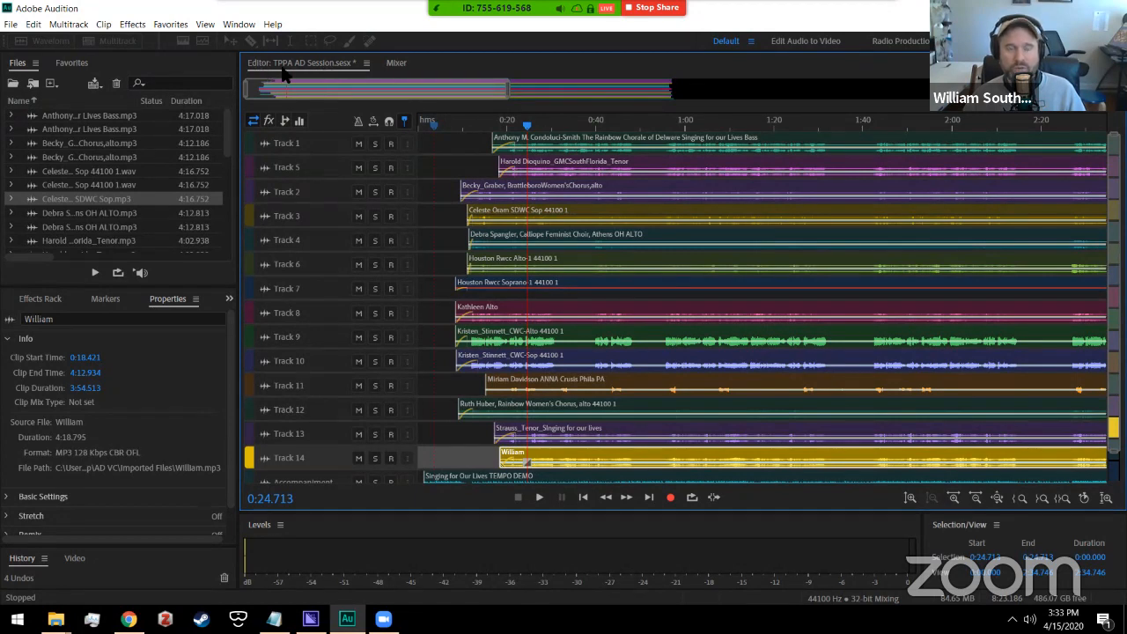
Step: Bring up the Mixer and select the channel strips of Tracks 1 through 9
{"action": "left_click", "coordinate": [397, 64]}
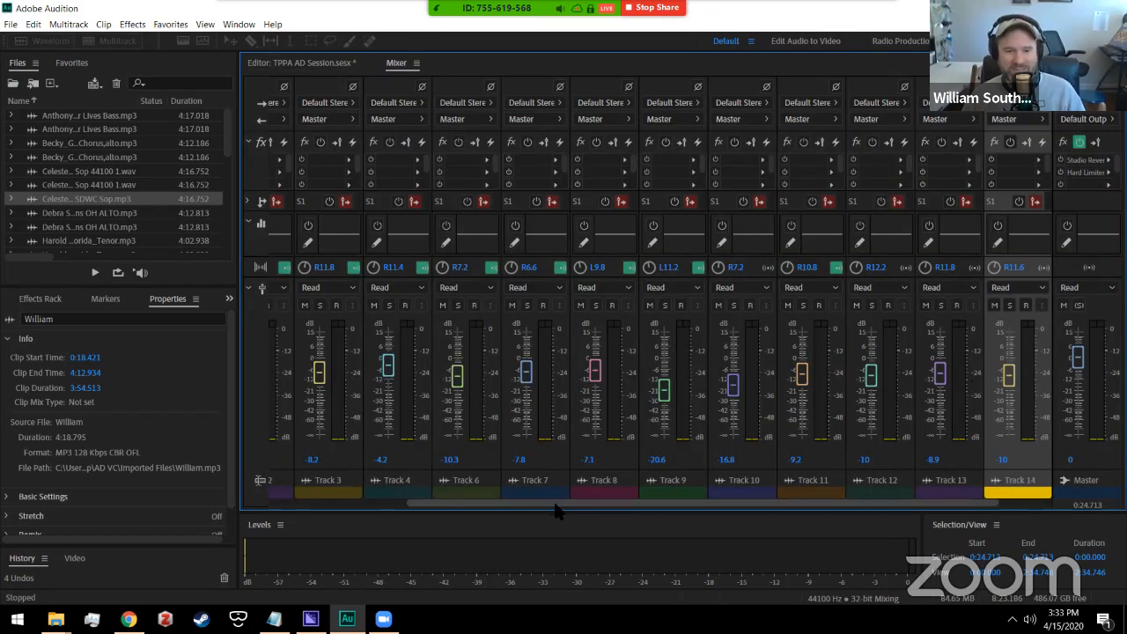
{"action": "scroll", "coordinate": [555, 506], "scroll_direction": "up", "scroll_amount": 5}
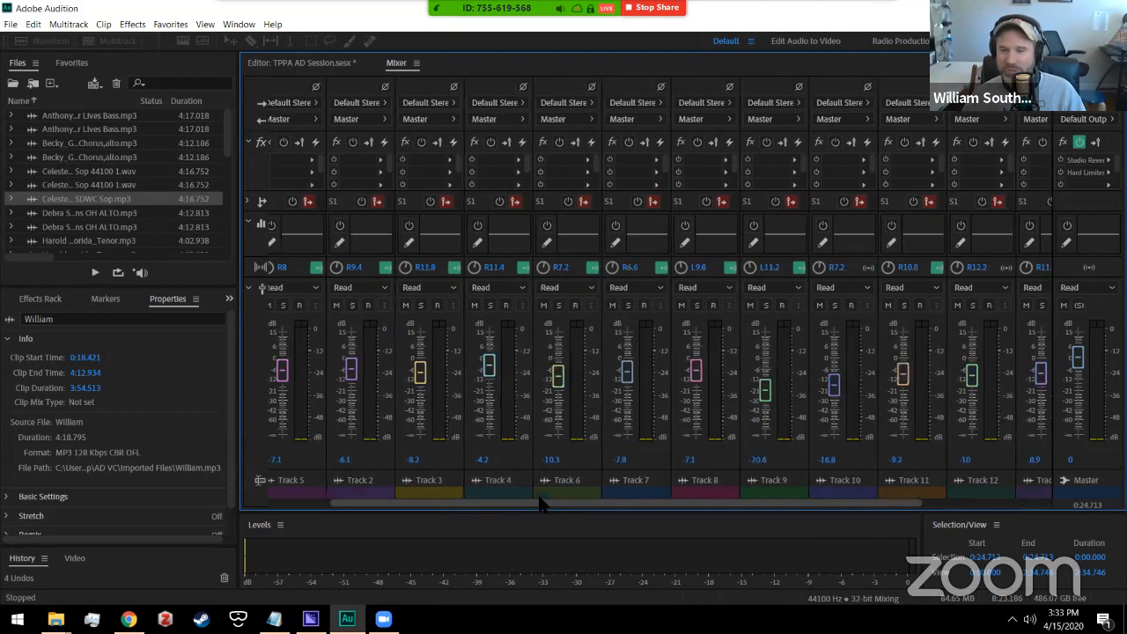
{"action": "scroll", "coordinate": [786, 500], "scroll_direction": "down", "scroll_amount": 4}
{"action": "scroll", "coordinate": [792, 502], "scroll_direction": "up", "scroll_amount": 4}
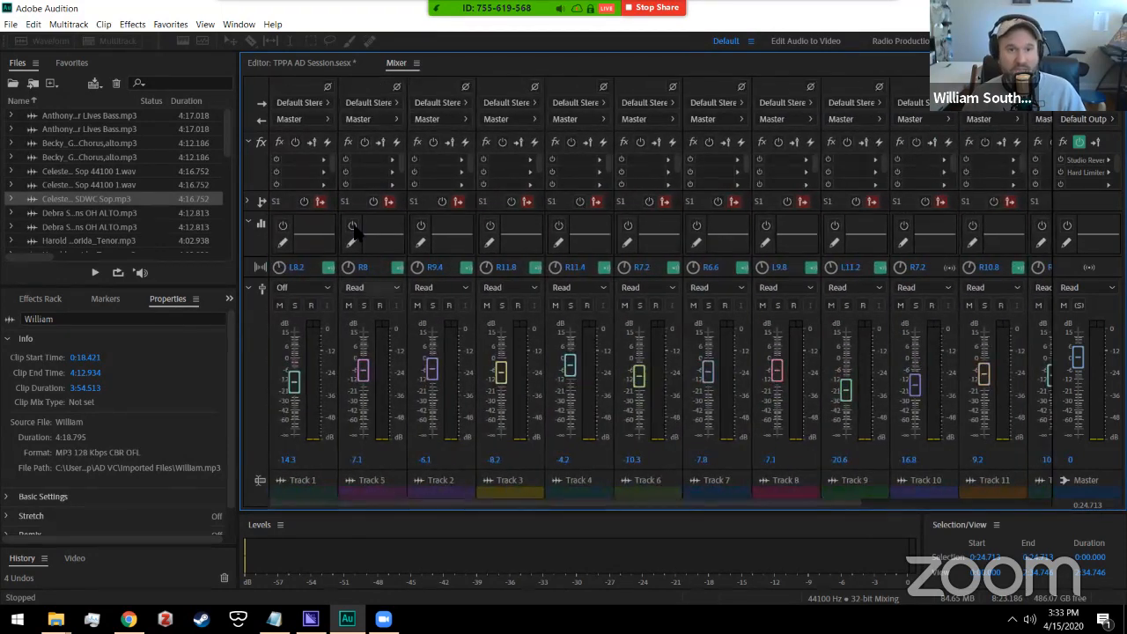
{"action": "left_click", "coordinate": [306, 89]}
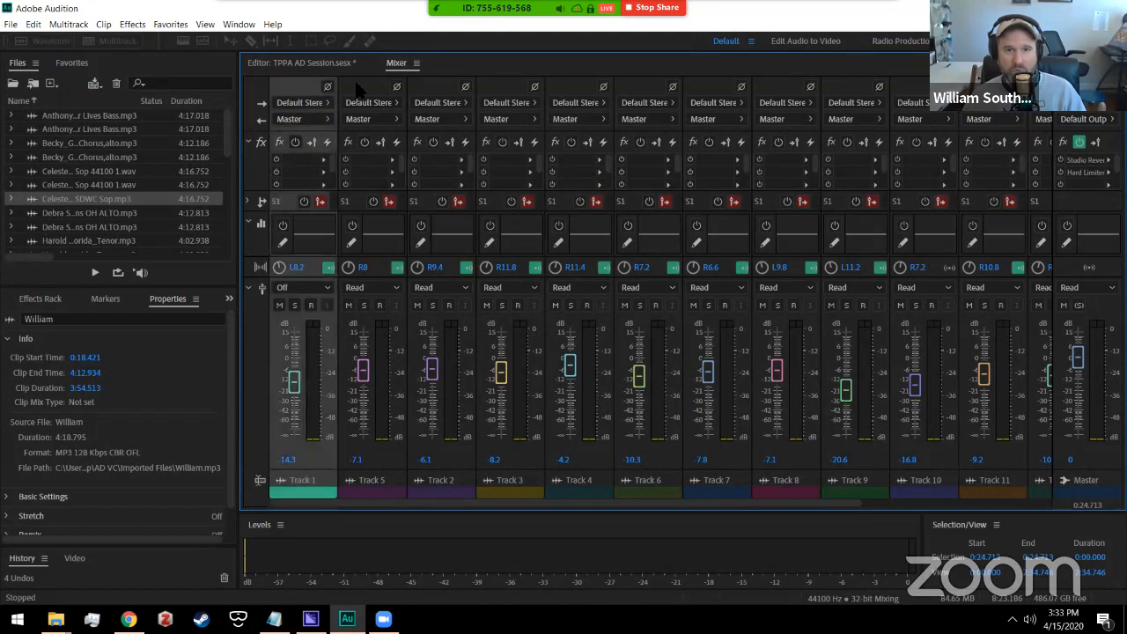
{"action": "left_click", "coordinate": [380, 89]}
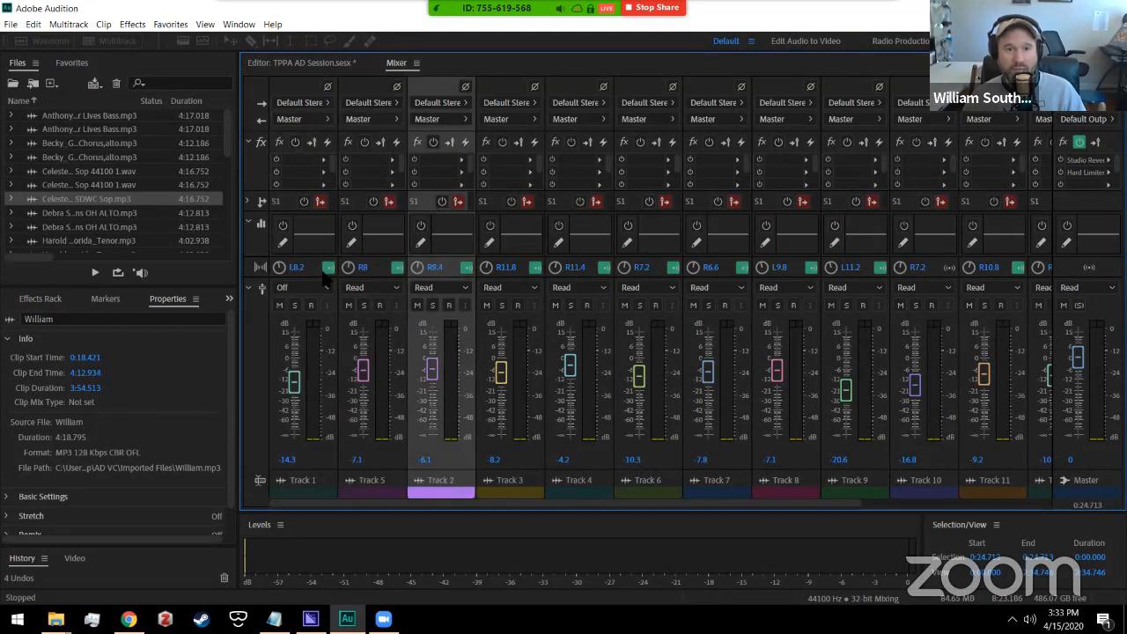
{"action": "left_click", "coordinate": [296, 95]}
{"action": "left_click", "coordinate": [372, 89]}
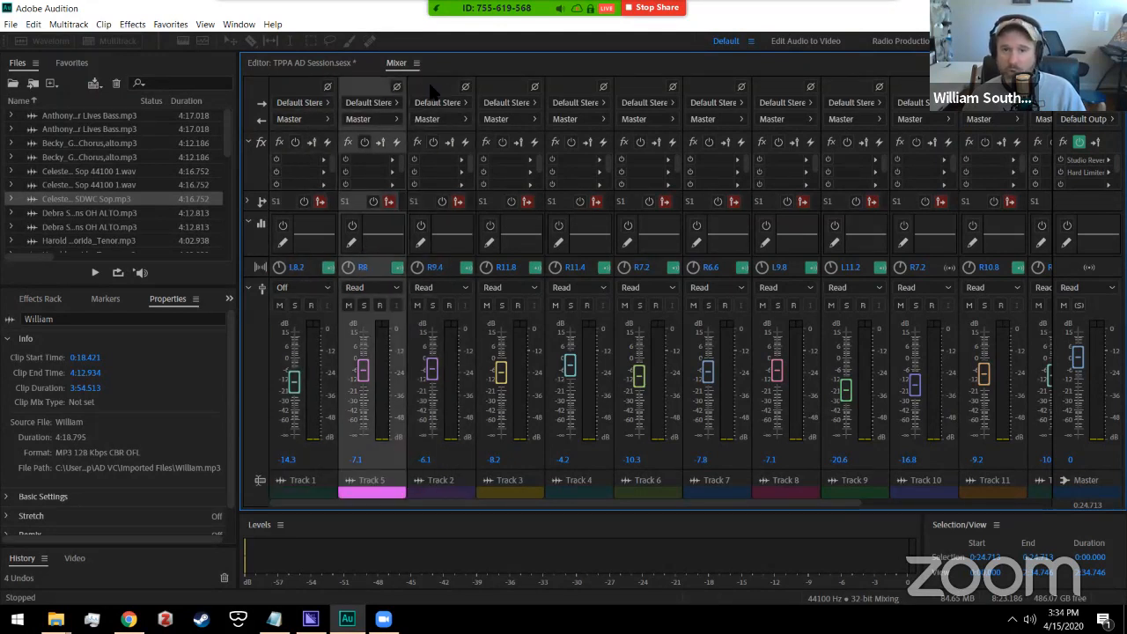
{"action": "left_click", "coordinate": [434, 91]}
{"action": "left_click", "coordinate": [516, 90]}
{"action": "left_click", "coordinate": [590, 89]}
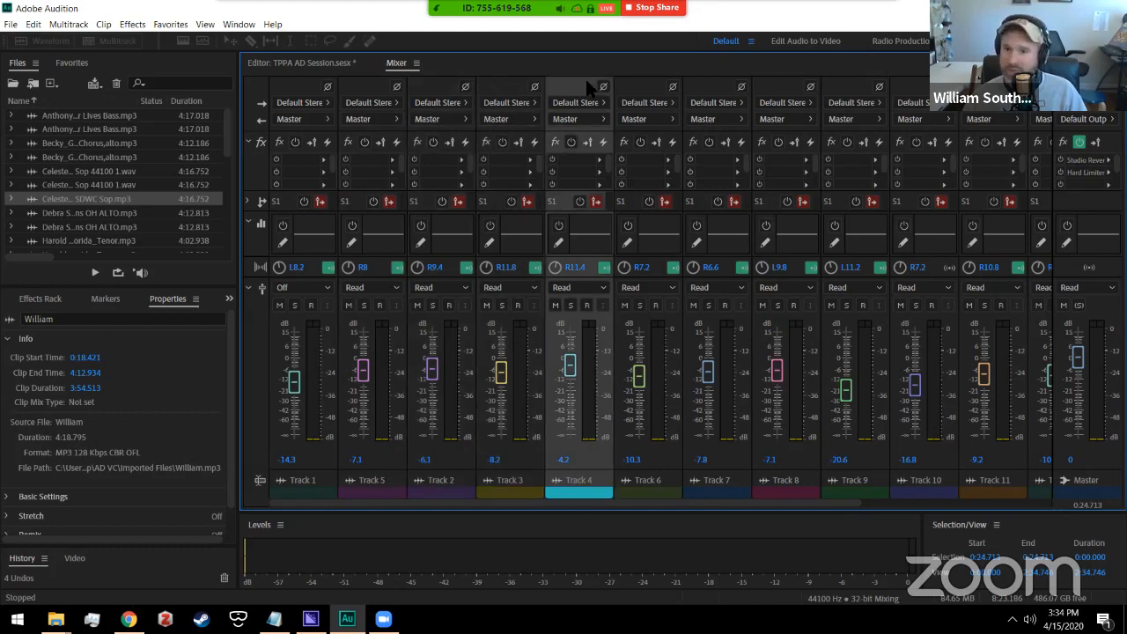
{"action": "left_click", "coordinate": [660, 89]}
{"action": "left_click", "coordinate": [706, 90]}
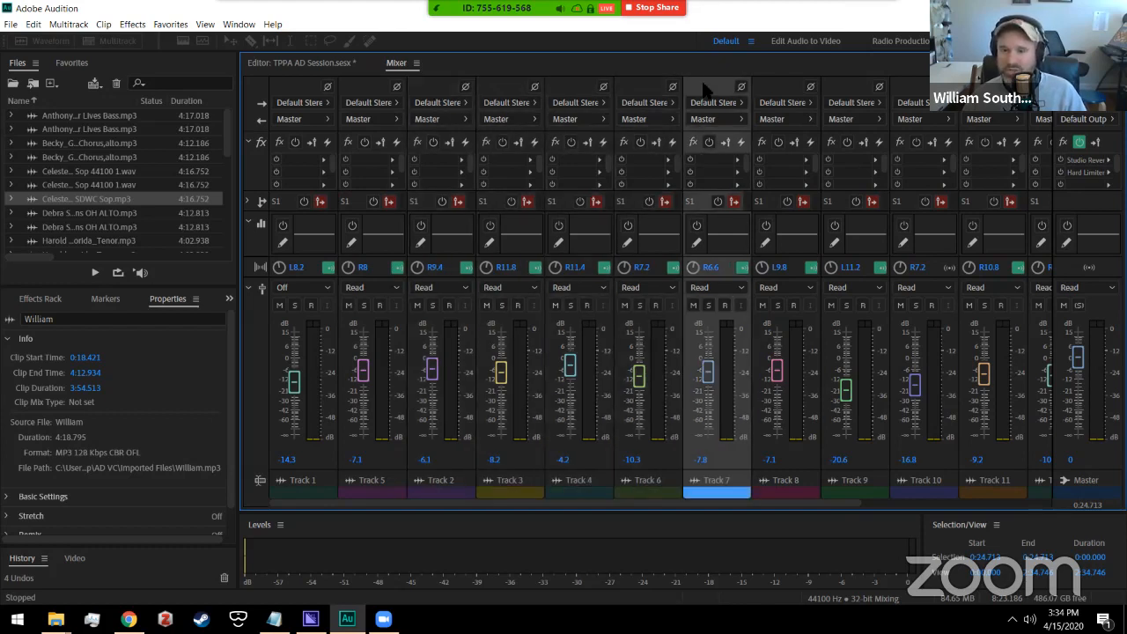
{"action": "left_click", "coordinate": [780, 91]}
{"action": "left_click", "coordinate": [835, 92]}
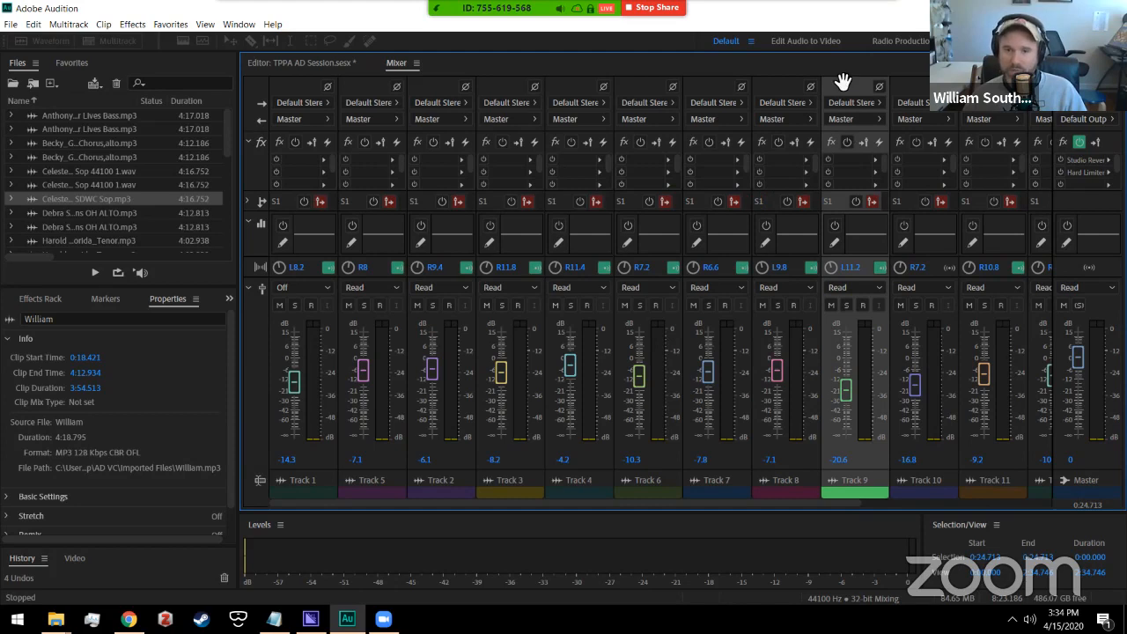
{"action": "left_click", "coordinate": [308, 91]}
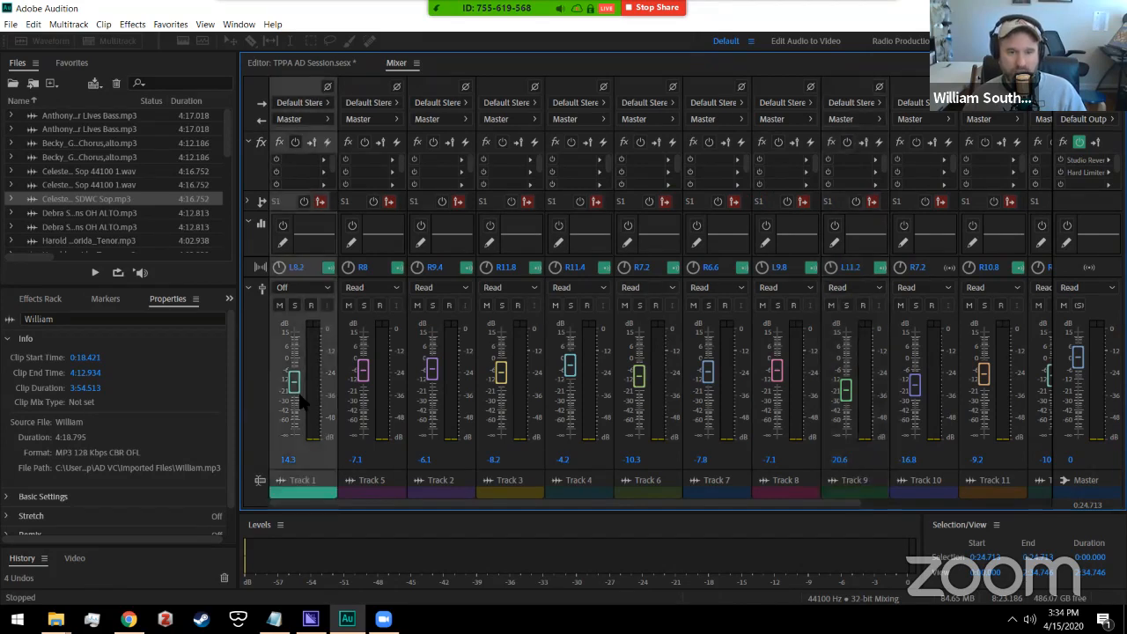
Step: Raise Track 1 to about -4.2 dB, pan it further left, and nudge Tracks 2–4
{"action": "left_click_drag", "start_coordinate": [299, 368], "coordinate": [294, 361]}
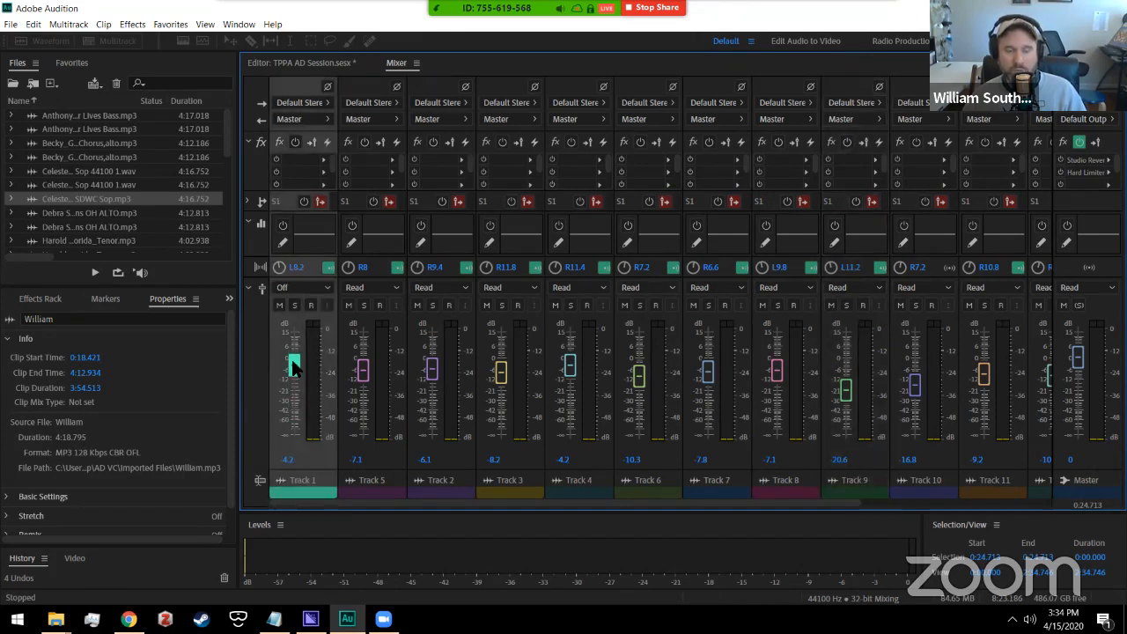
{"action": "left_click_drag", "start_coordinate": [280, 268], "coordinate": [259, 282]}
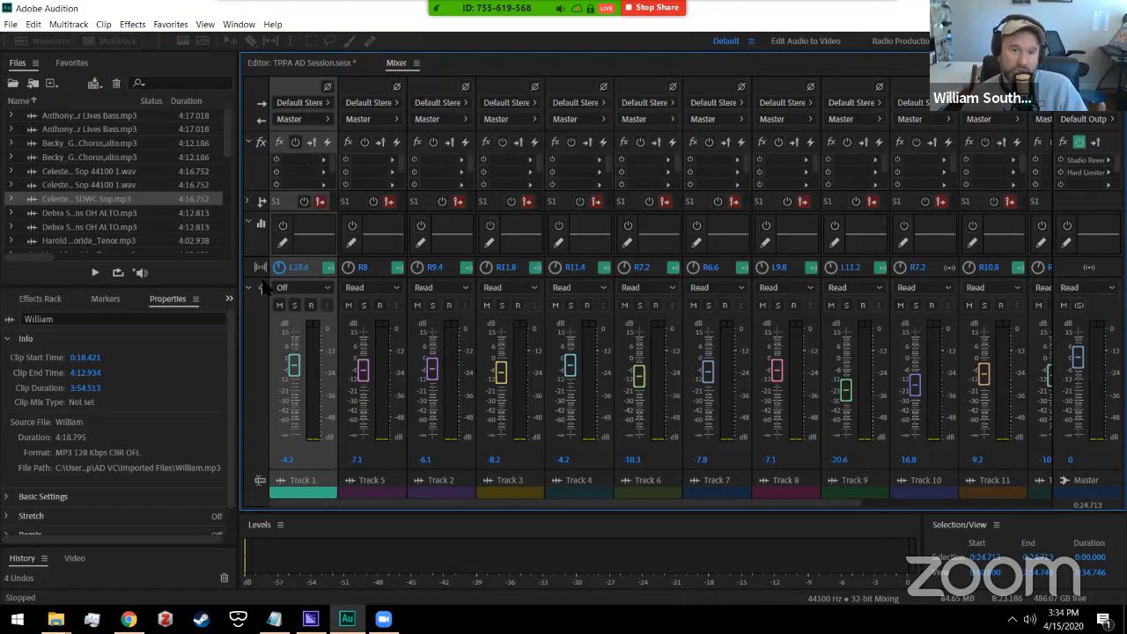
{"action": "left_click_drag", "start_coordinate": [296, 376], "coordinate": [295, 375]}
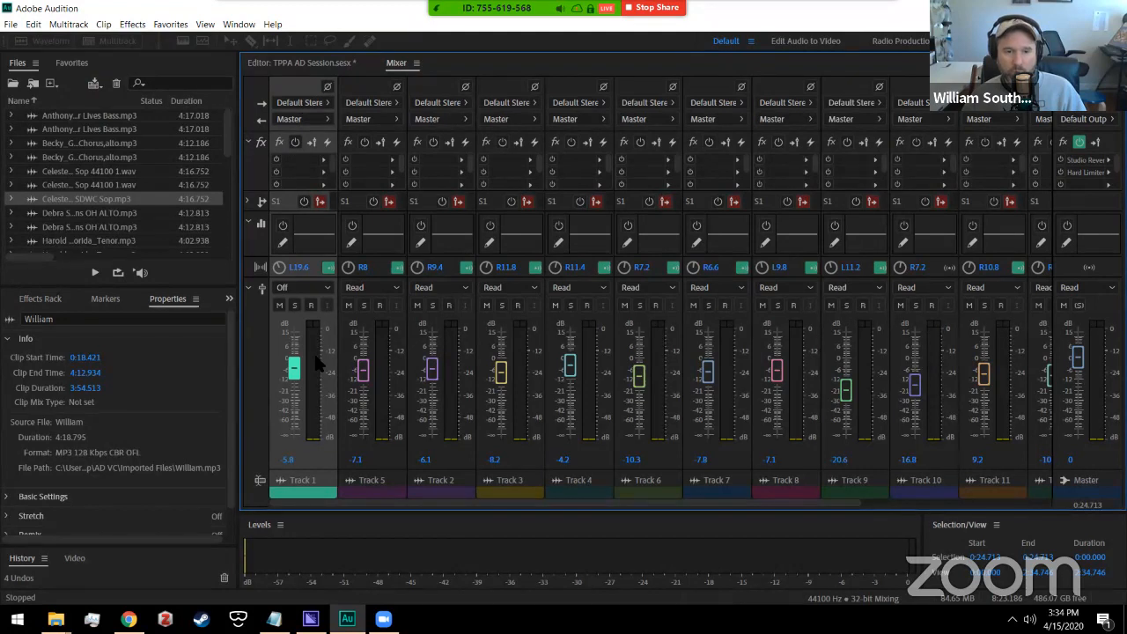
{"action": "left_click_drag", "start_coordinate": [295, 374], "coordinate": [295, 369]}
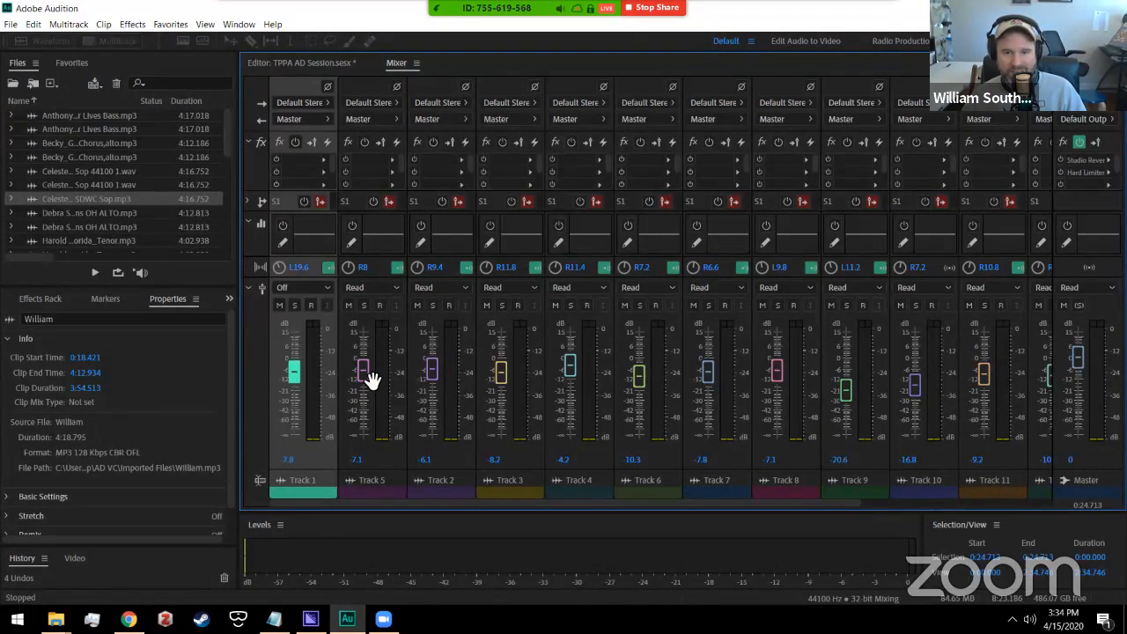
{"action": "left_click_drag", "start_coordinate": [434, 373], "coordinate": [432, 374]}
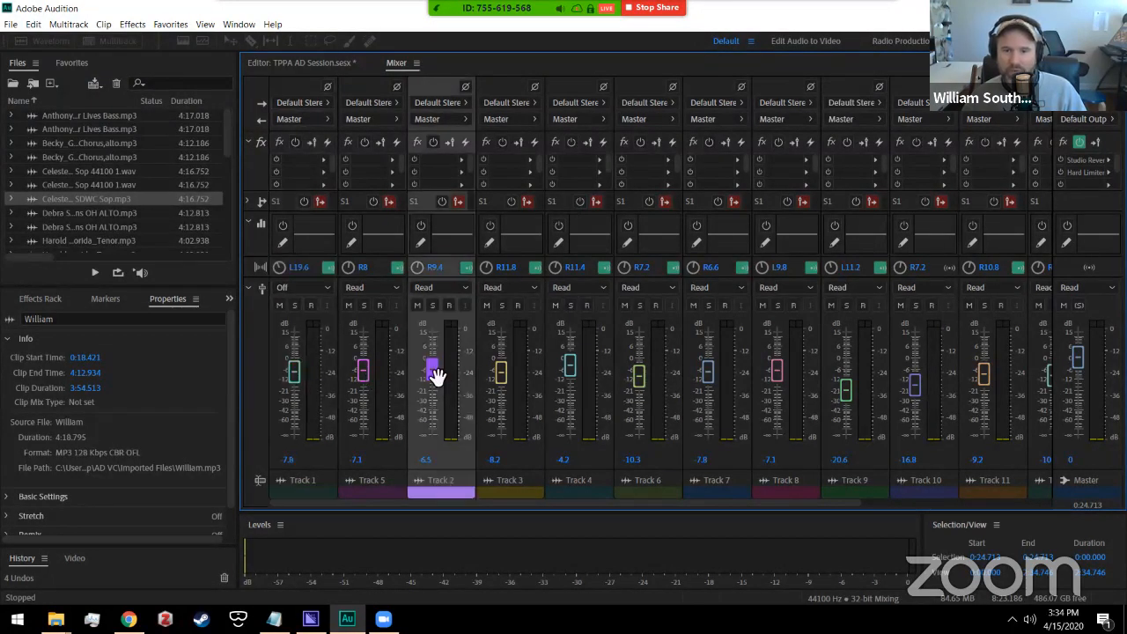
{"action": "left_click_drag", "start_coordinate": [501, 373], "coordinate": [501, 370]}
{"action": "left_click_drag", "start_coordinate": [568, 376], "coordinate": [573, 376]}
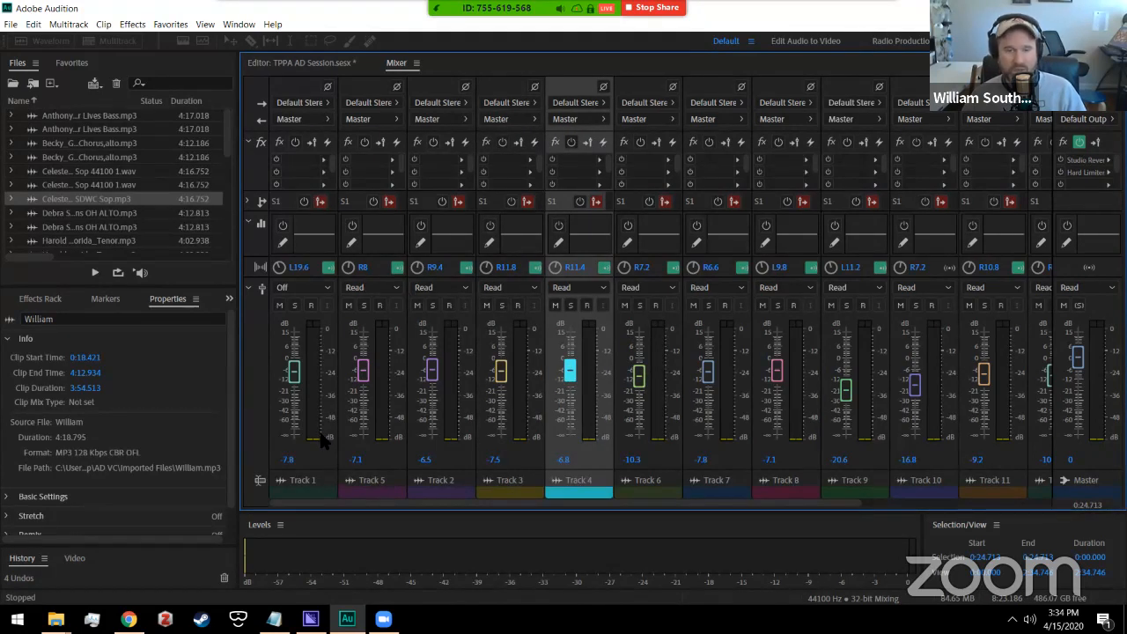
Step: Reset Tracks 1, 2 and 5 to 0 dB; set Tracks 3, 4, 6, 7 to -0.6, 0.6, -2.3, -0.9 dB
{"action": "left_click", "coordinate": [299, 377], "text": "alt"}
{"action": "left_click", "coordinate": [367, 377], "text": "alt"}
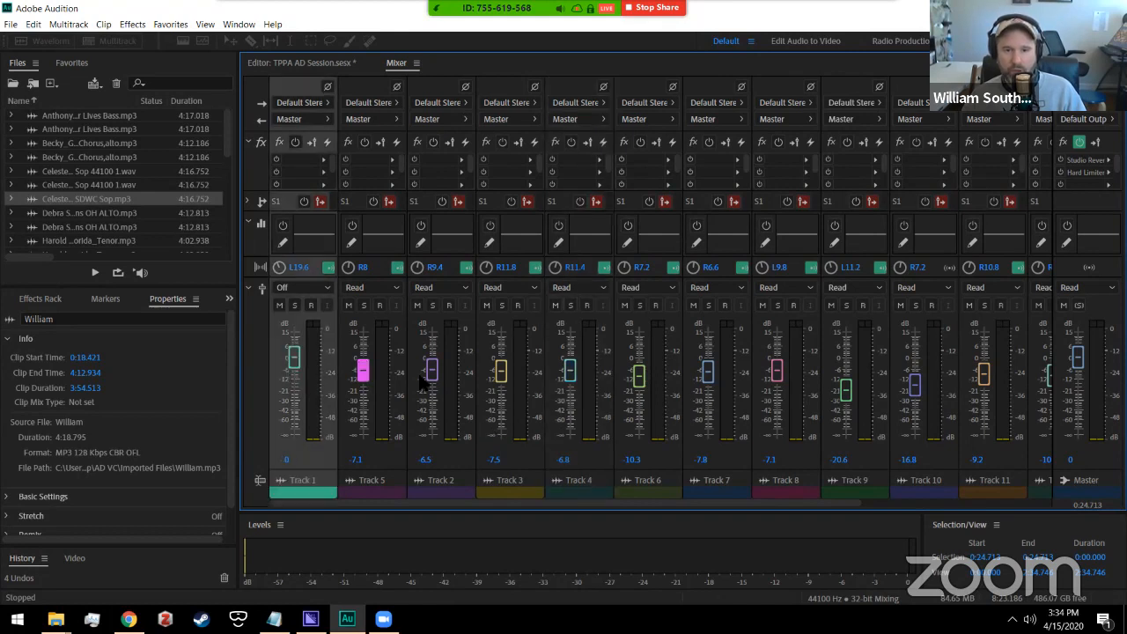
{"action": "left_click", "coordinate": [431, 369], "text": "alt"}
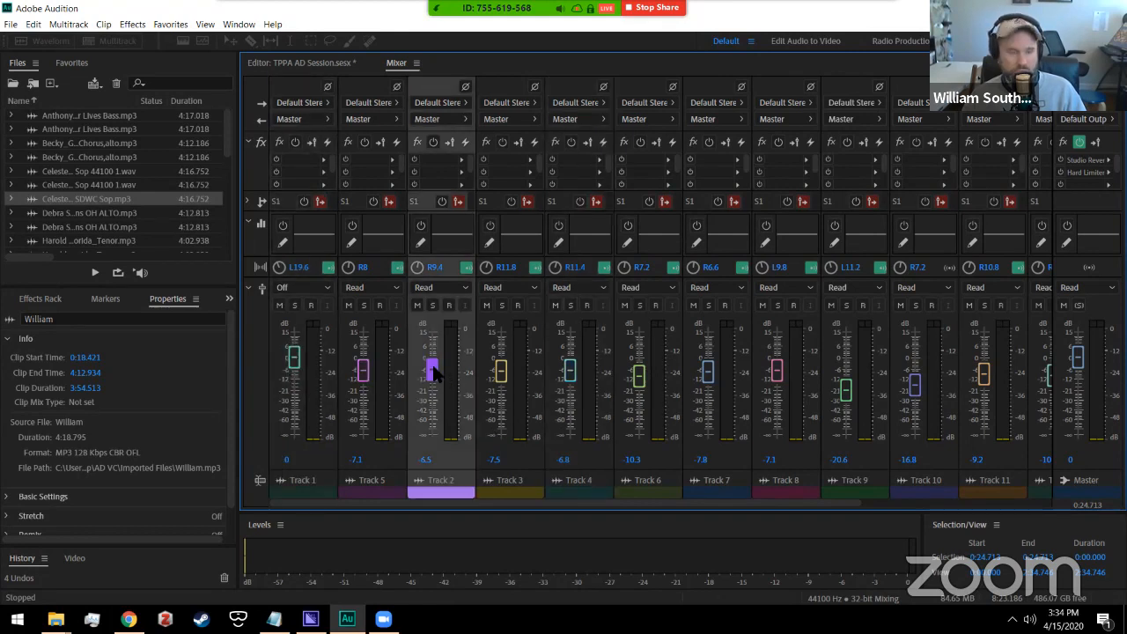
{"action": "left_click", "coordinate": [360, 373], "text": "alt"}
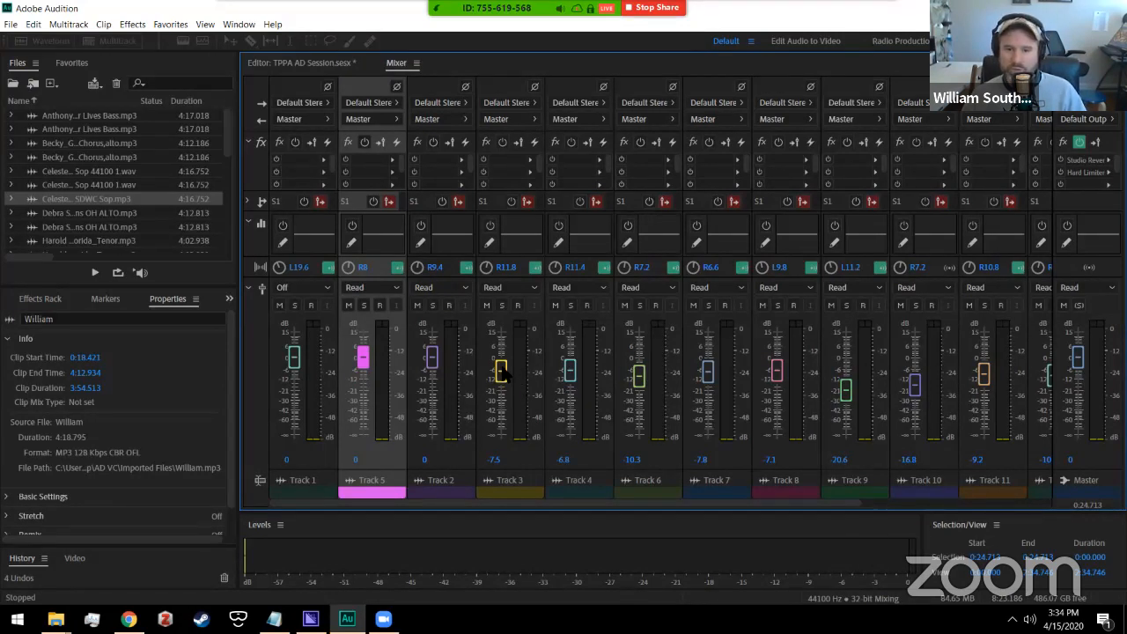
{"action": "left_click_drag", "start_coordinate": [502, 372], "coordinate": [504, 364]}
{"action": "left_click_drag", "start_coordinate": [571, 377], "coordinate": [572, 367]}
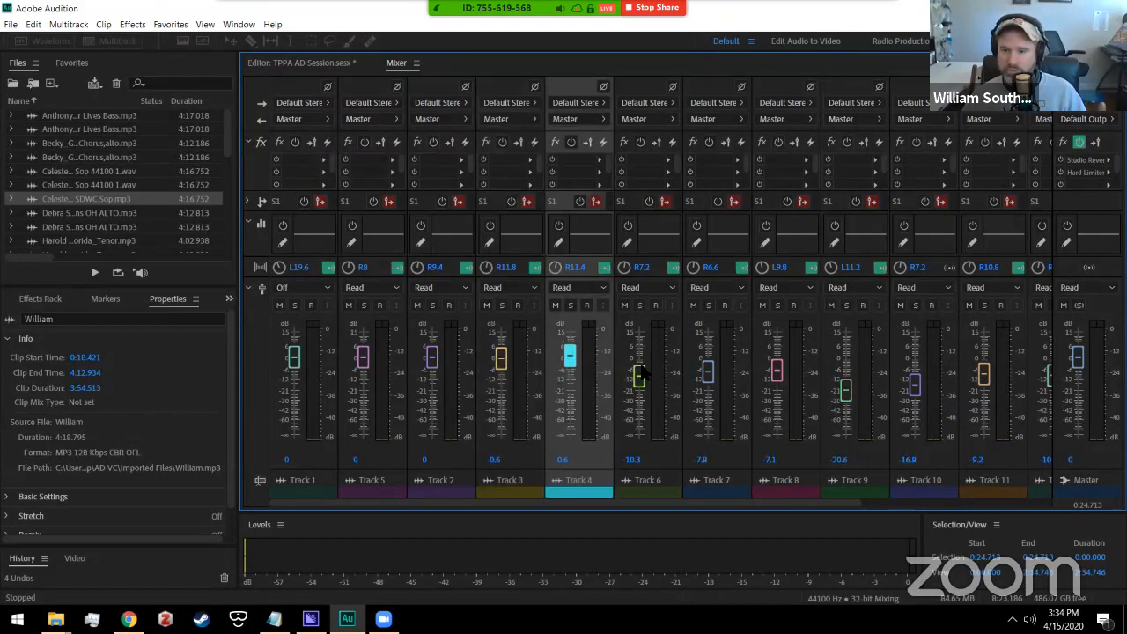
{"action": "left_click_drag", "start_coordinate": [641, 373], "coordinate": [642, 361]}
{"action": "left_click_drag", "start_coordinate": [709, 373], "coordinate": [711, 361]}
{"action": "left_click", "coordinate": [785, 376]}
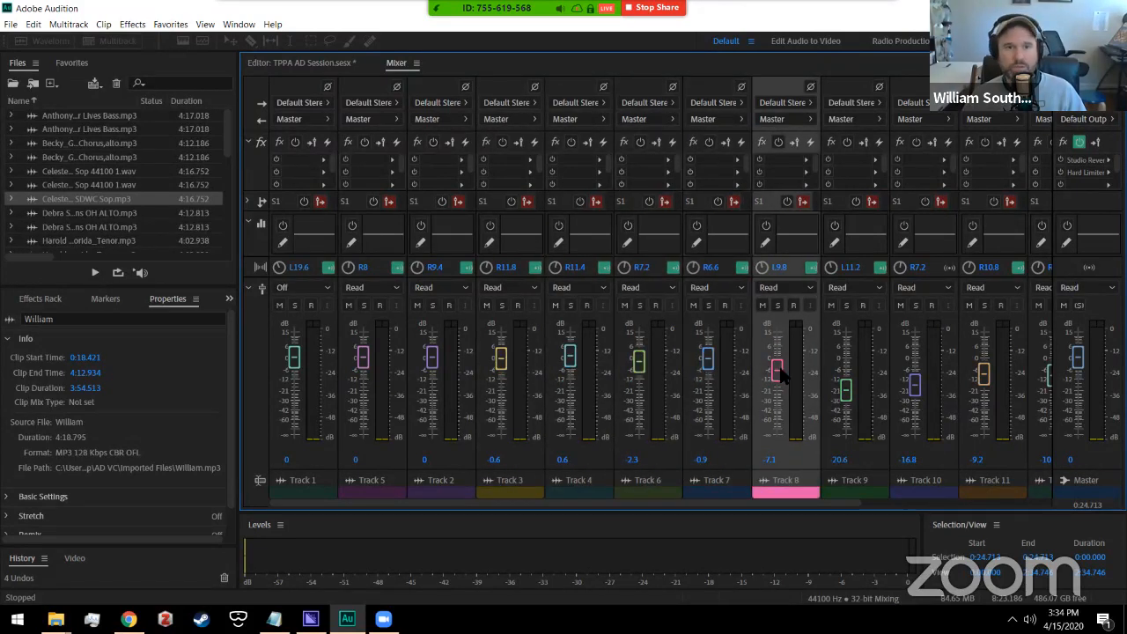
Step: Play the mix in the multitrack timeline from about 0:56
{"action": "left_click", "coordinate": [319, 67]}
{"action": "left_click", "coordinate": [672, 122]}
{"action": "key", "text": "space"}
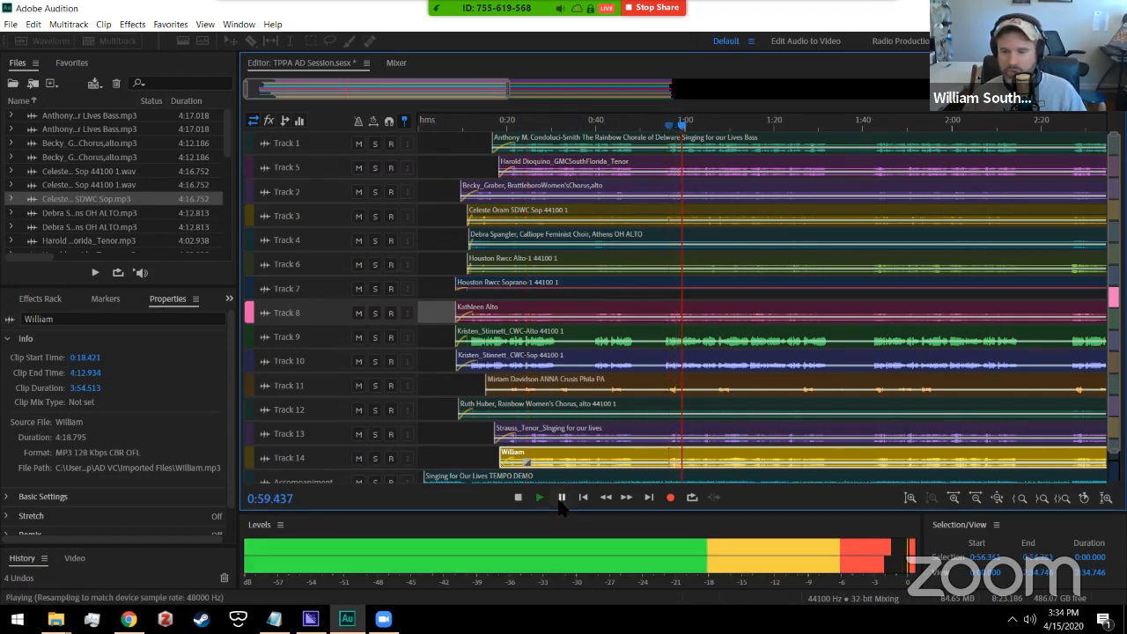
Step: Stop, replay the mix from 1:01 to about 1:06, then return to the Mixer
{"action": "left_click", "coordinate": [518, 497]}
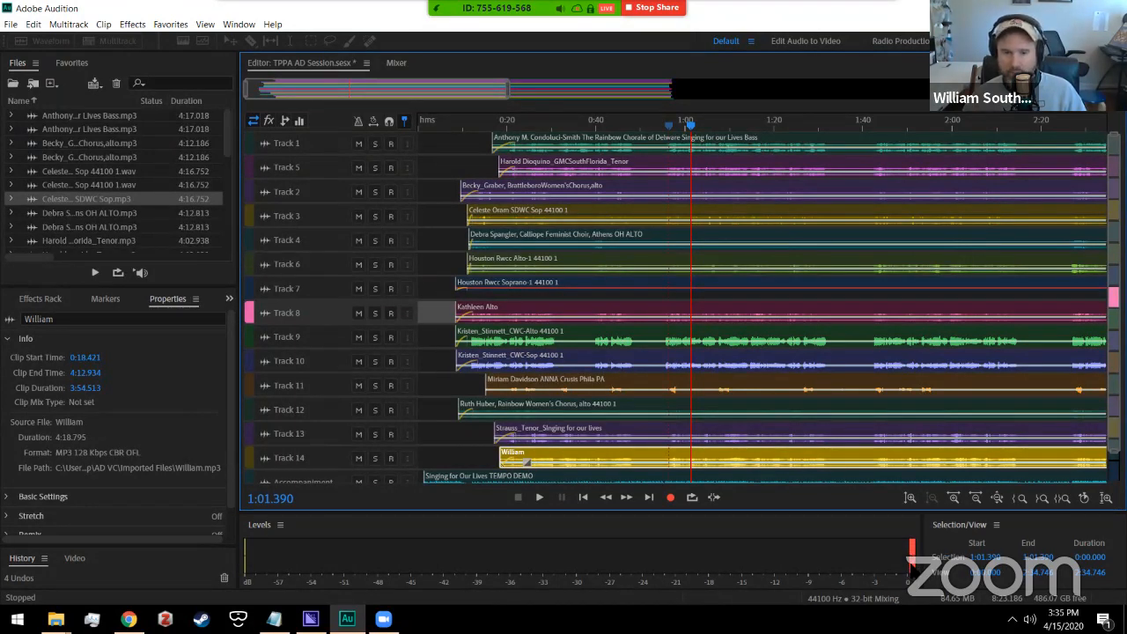
{"action": "left_click", "coordinate": [537, 497]}
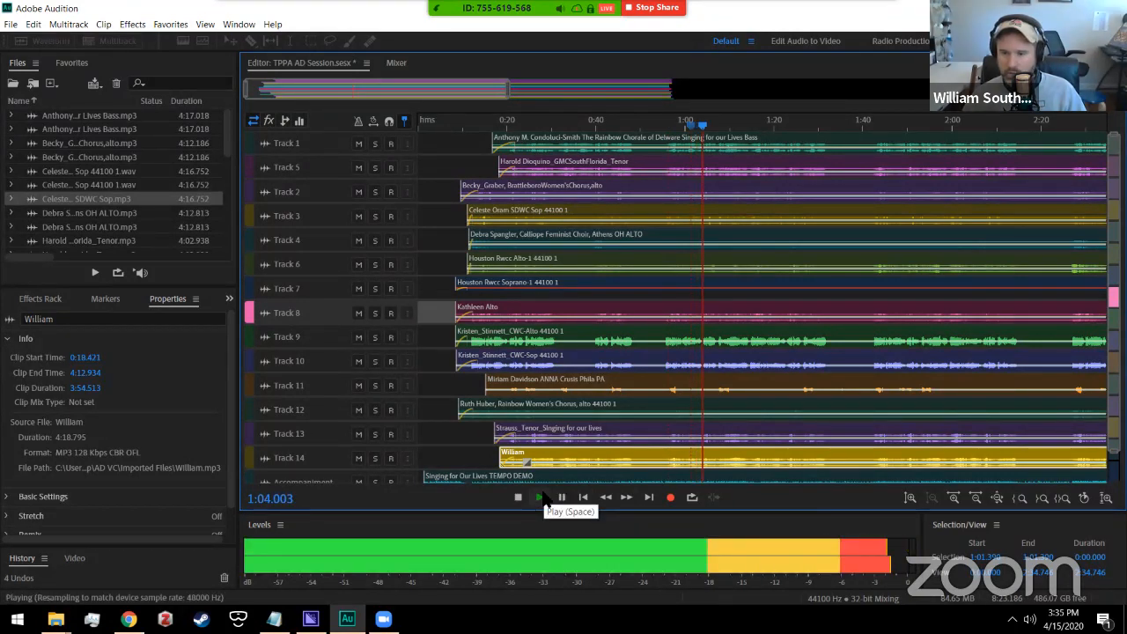
{"action": "left_click", "coordinate": [540, 497]}
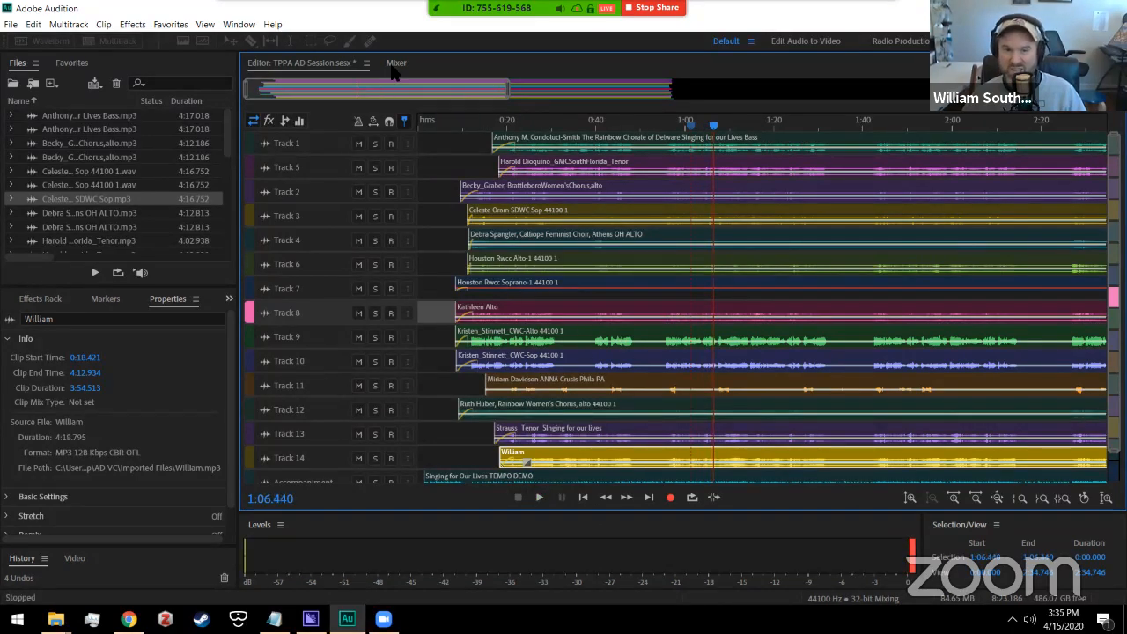
{"action": "left_click", "coordinate": [396, 64]}
Step: Lower Tracks 1–6 to roughly -7 to -9 dB and Track 8 from 15 to -7.6 dB
{"action": "left_click_drag", "start_coordinate": [294, 356], "coordinate": [298, 376]}
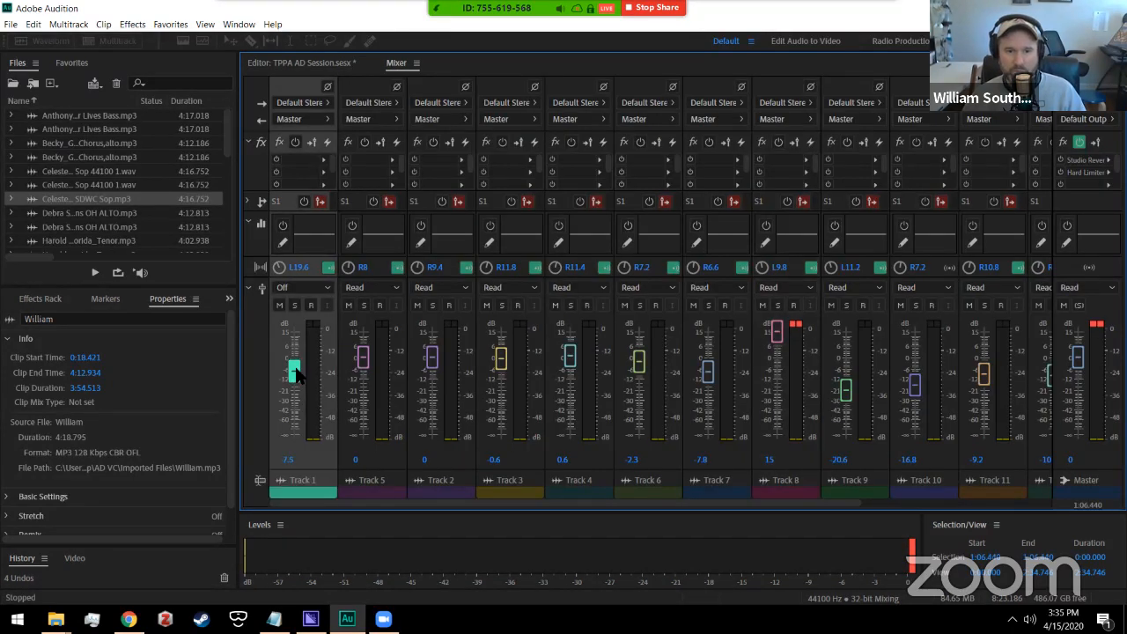
{"action": "left_click_drag", "start_coordinate": [362, 363], "coordinate": [363, 372]}
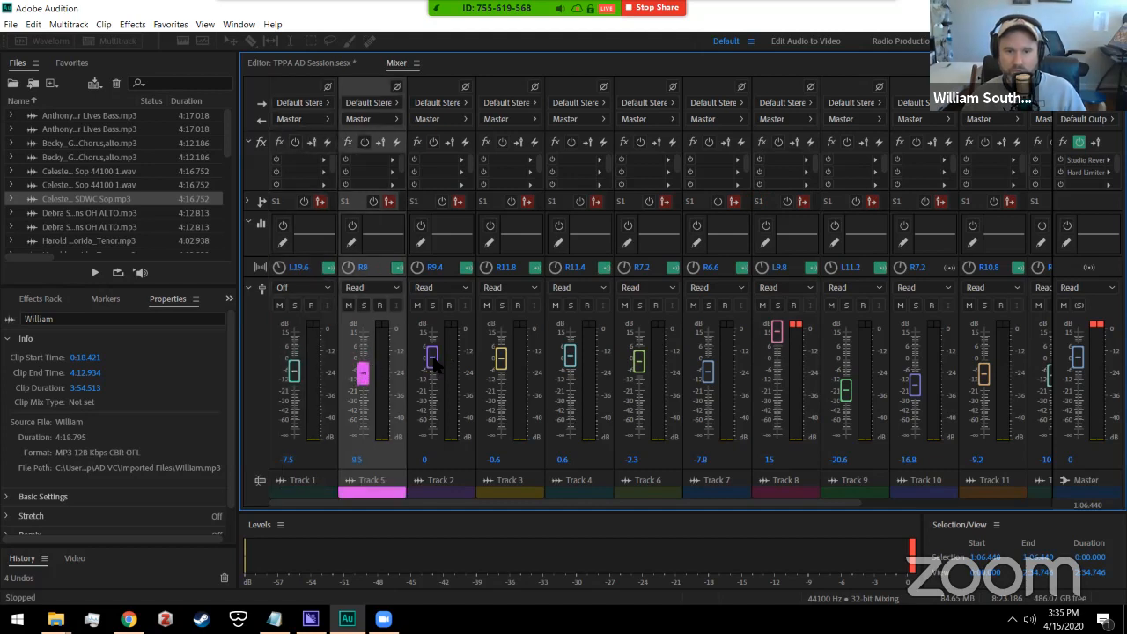
{"action": "left_click_drag", "start_coordinate": [431, 357], "coordinate": [433, 378]}
{"action": "left_click_drag", "start_coordinate": [500, 370], "coordinate": [501, 385]}
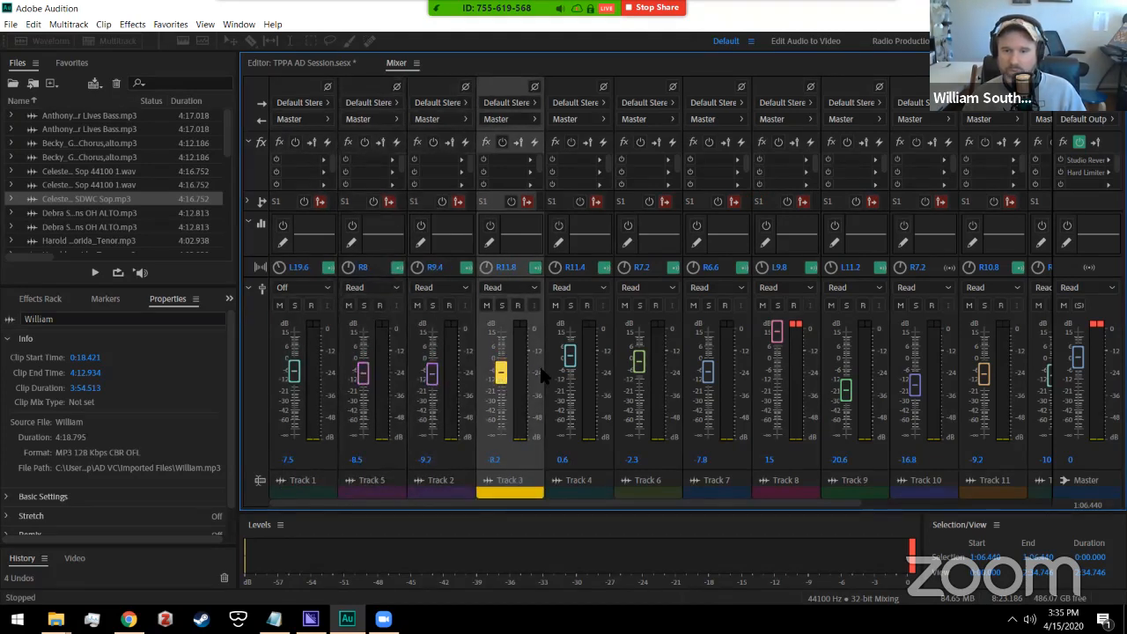
{"action": "left_click_drag", "start_coordinate": [570, 359], "coordinate": [642, 379]}
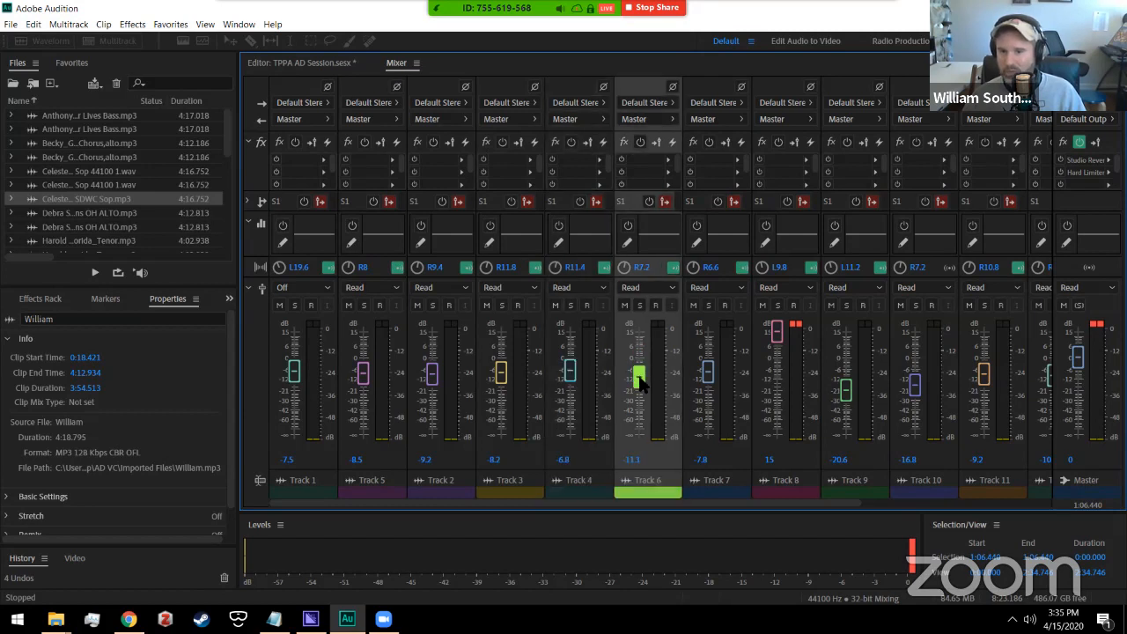
{"action": "left_click_drag", "start_coordinate": [777, 334], "coordinate": [786, 371]}
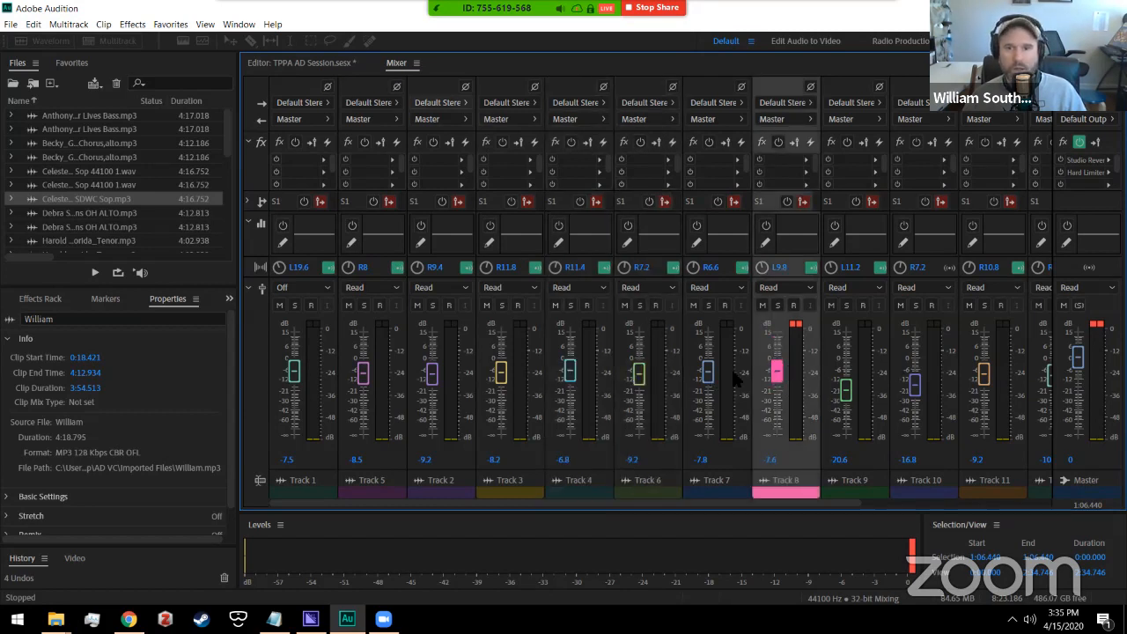
Step: Play the new balance from the timeline, then stop and return to the Mixer
{"action": "left_click", "coordinate": [319, 64]}
{"action": "key", "text": "space"}
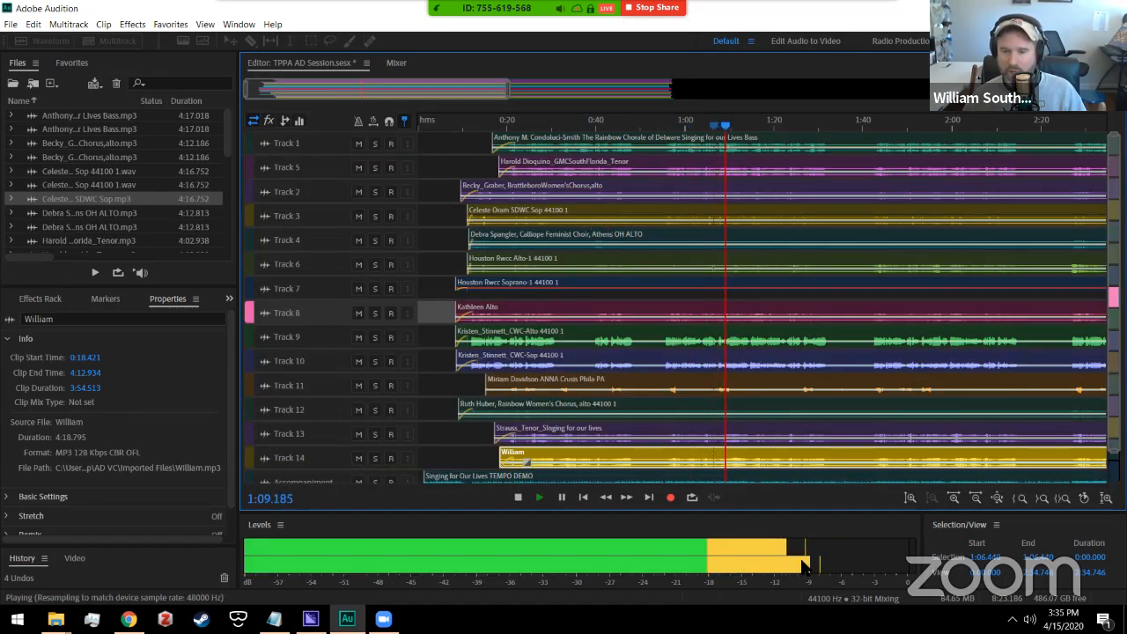
{"action": "left_click", "coordinate": [518, 498]}
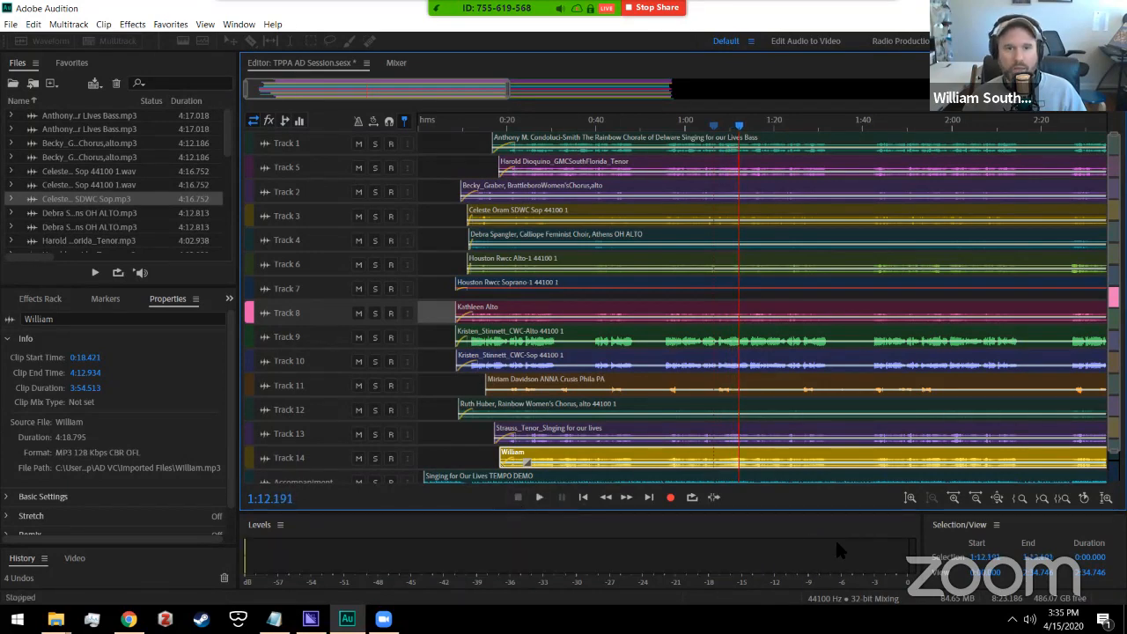
{"action": "left_click", "coordinate": [395, 64]}
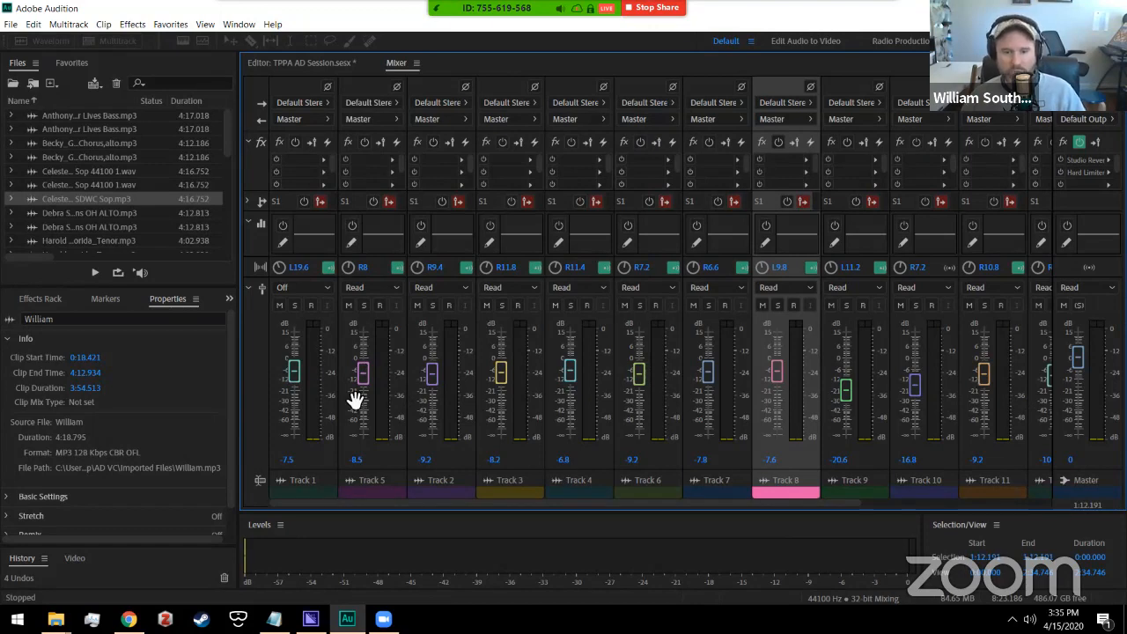
{"action": "left_click_drag", "start_coordinate": [447, 507], "coordinate": [799, 500]}
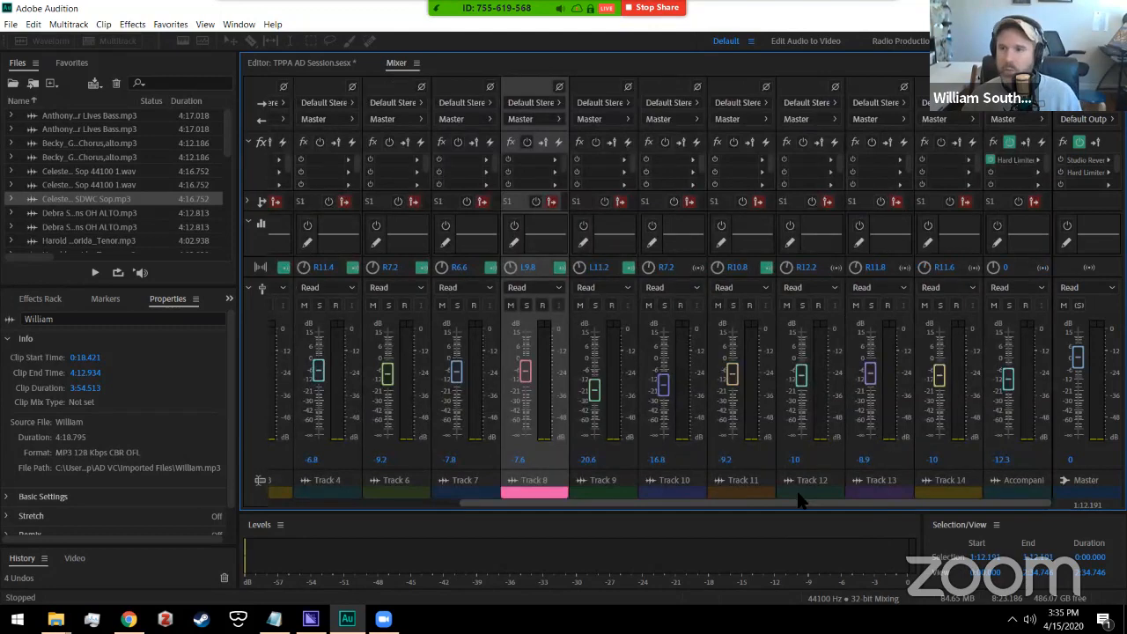
{"action": "left_click", "coordinate": [1108, 160]}
{"action": "left_click", "coordinate": [1061, 189]}
{"action": "left_click", "coordinate": [1108, 173]}
{"action": "left_click", "coordinate": [1018, 200]}
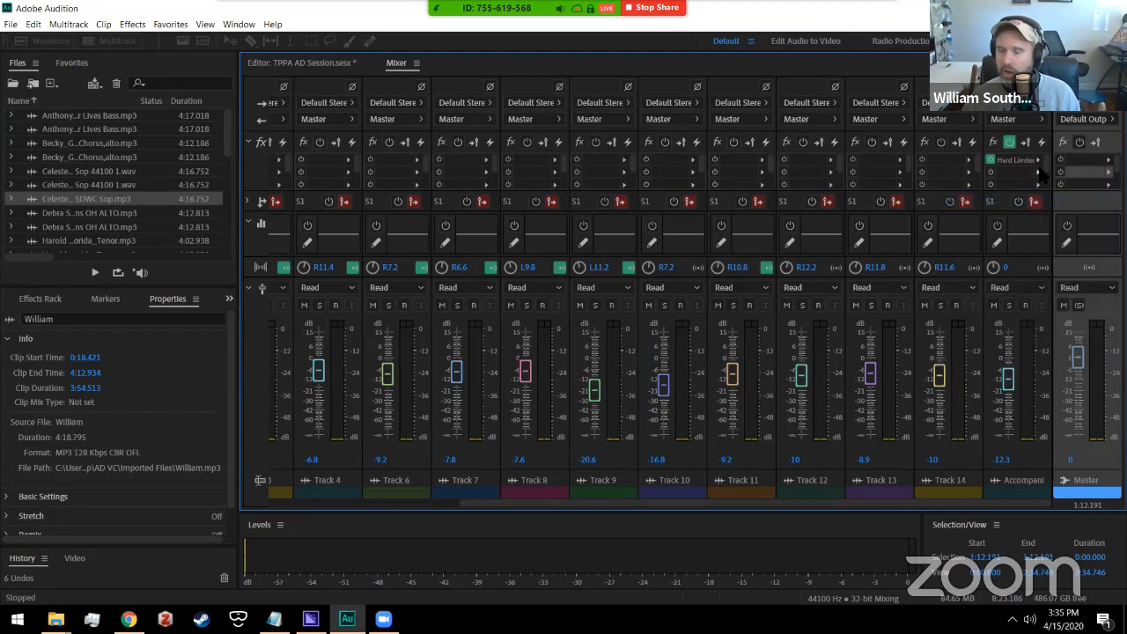
{"action": "left_click", "coordinate": [1079, 160]}
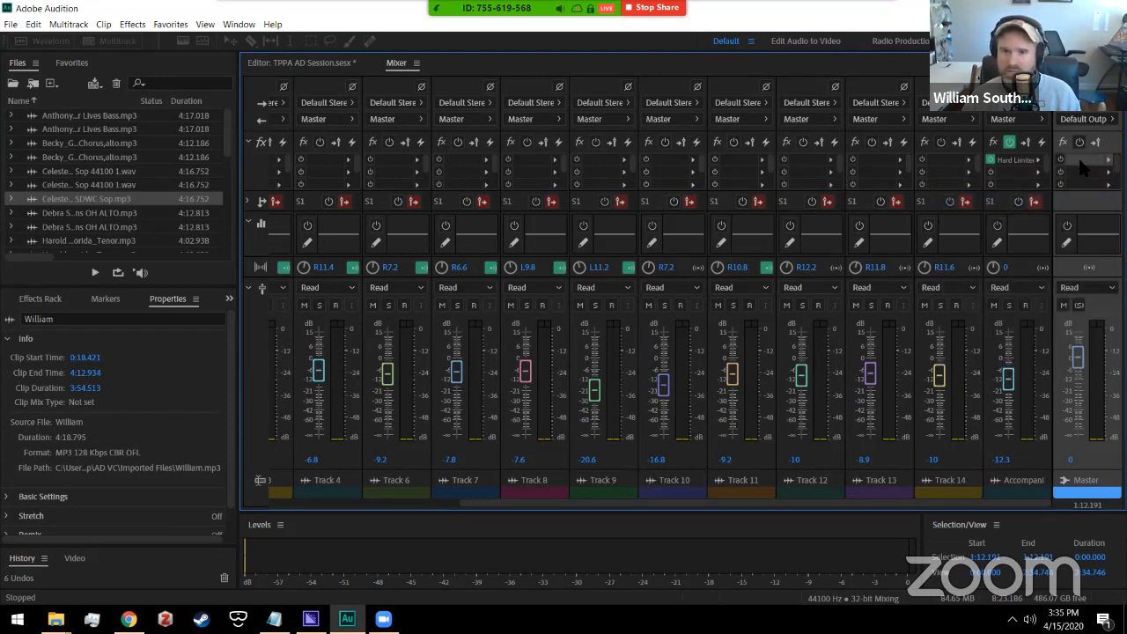
{"action": "left_click", "coordinate": [598, 152]}
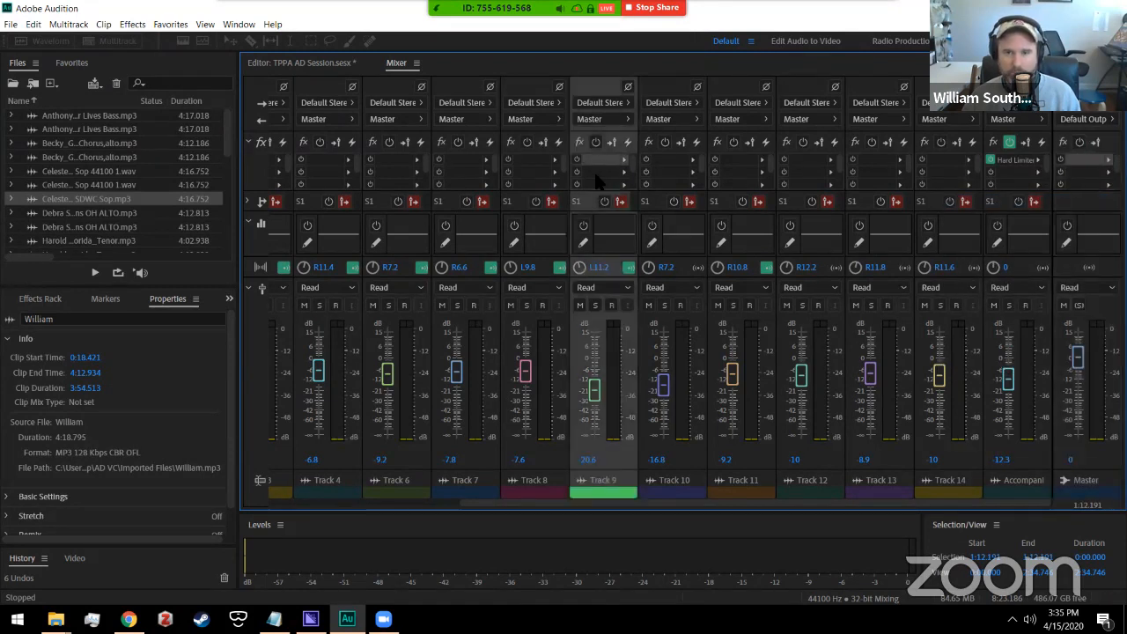
{"action": "left_click", "coordinate": [664, 163]}
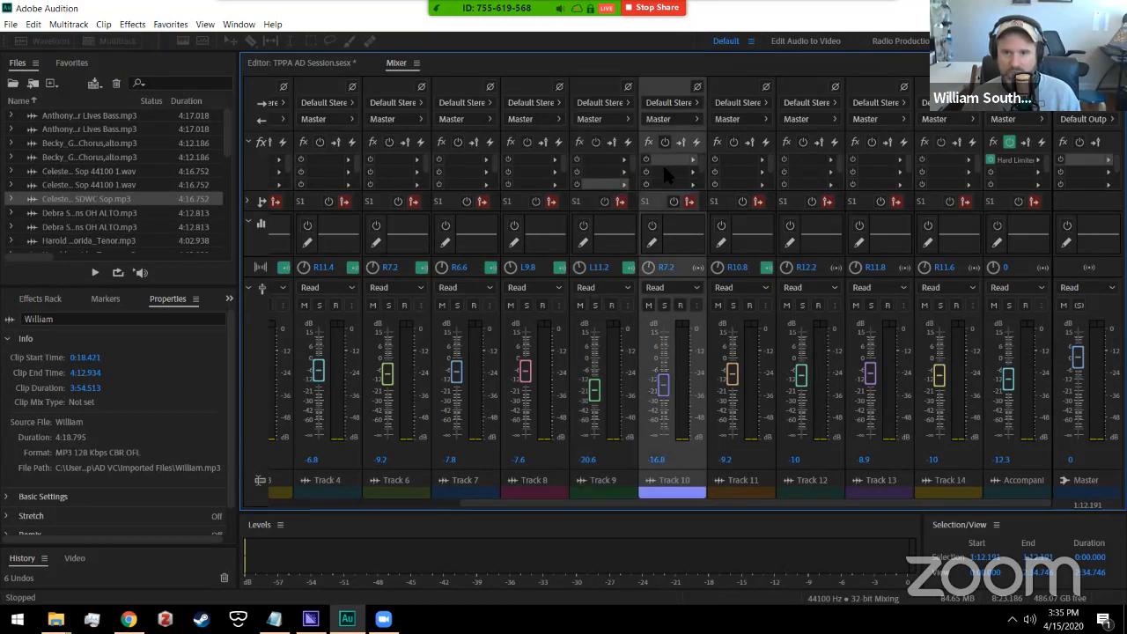
{"action": "left_click", "coordinate": [715, 160]}
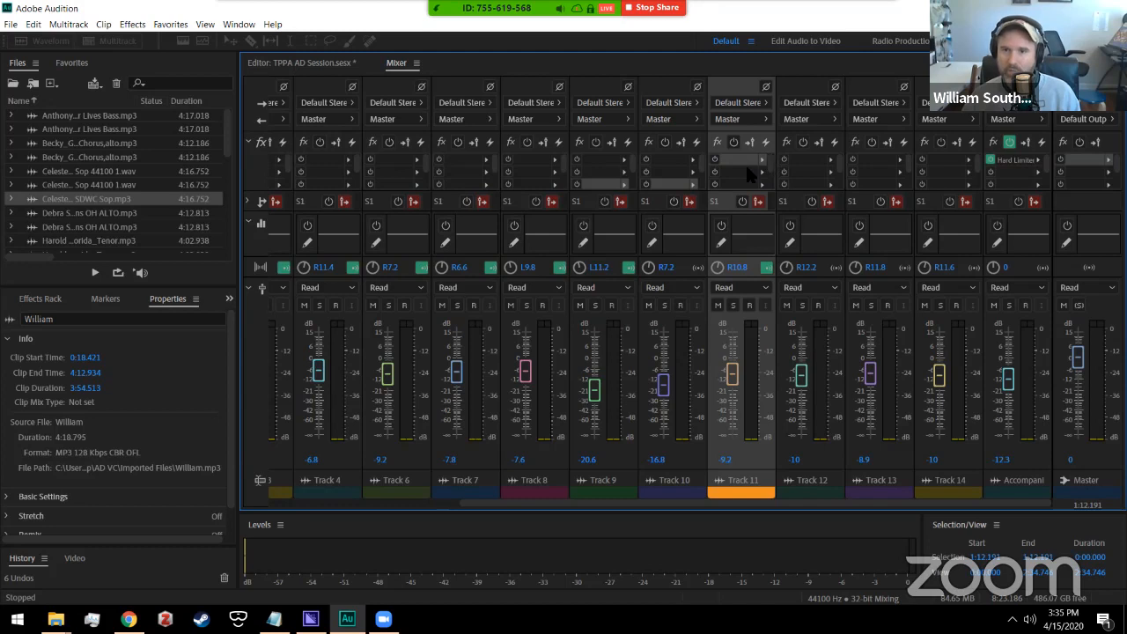
{"action": "left_click", "coordinate": [805, 158]}
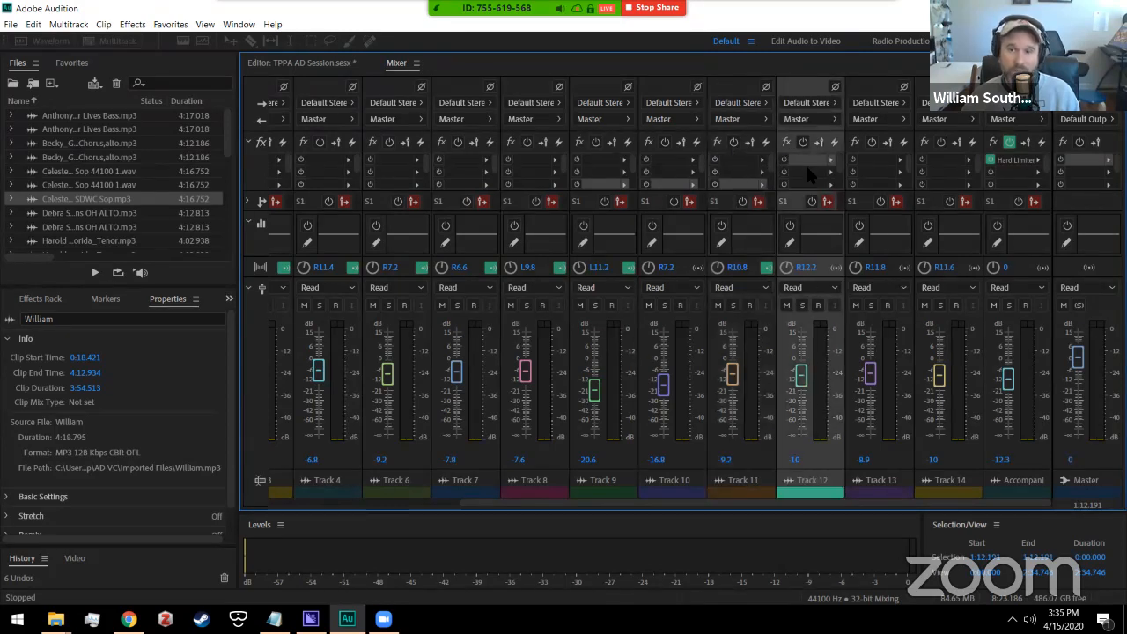
{"action": "left_click", "coordinate": [871, 161]}
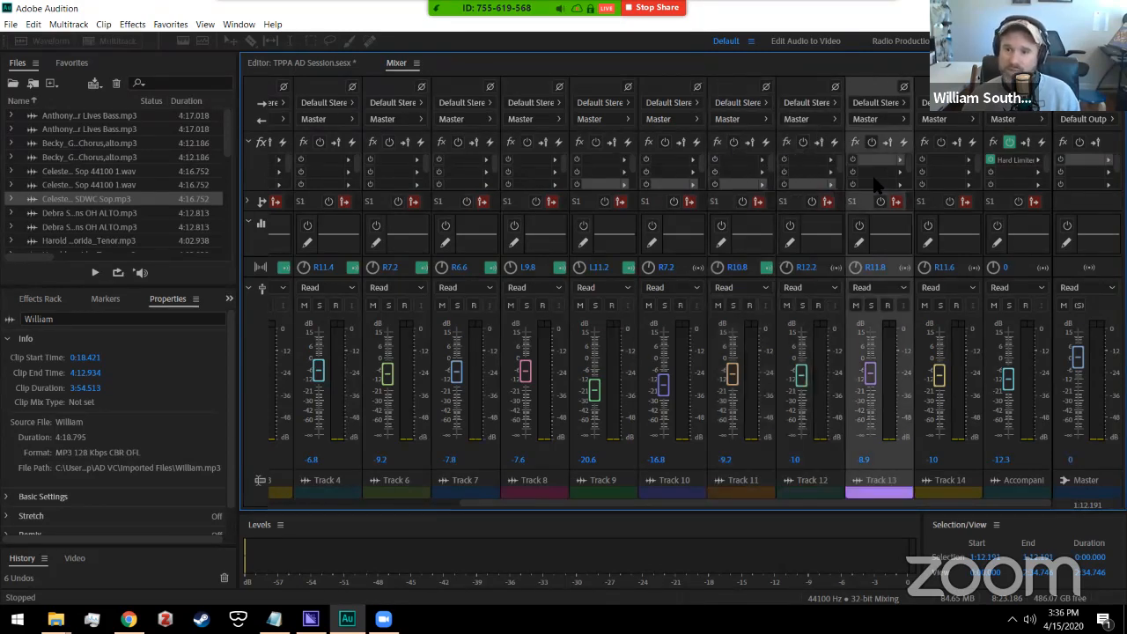
{"action": "left_click", "coordinate": [934, 161]}
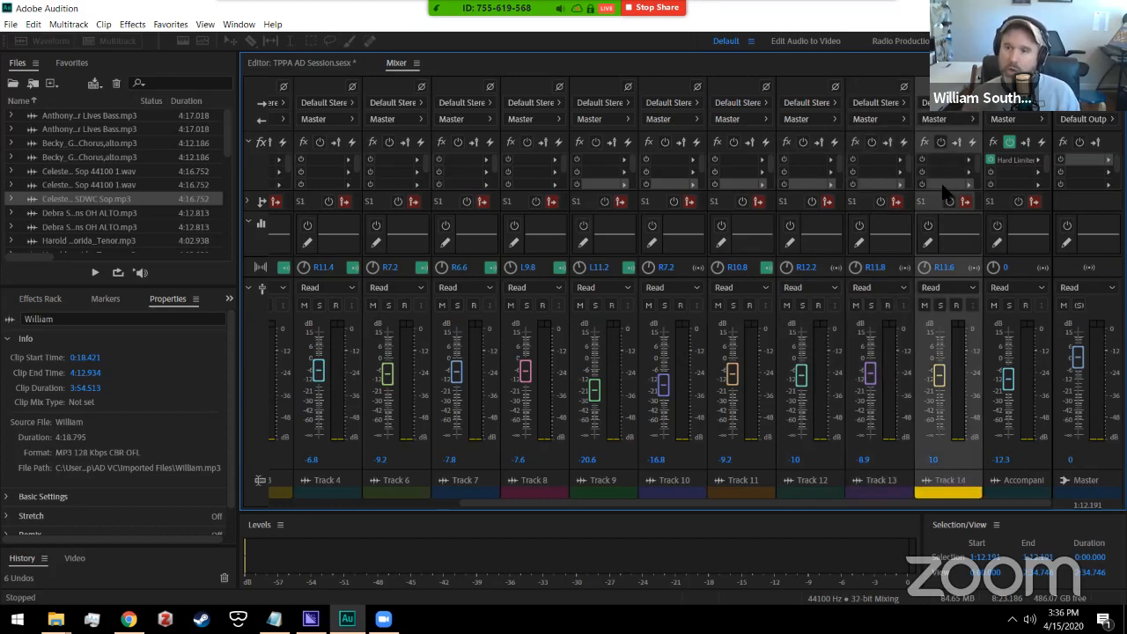
{"action": "left_click", "coordinate": [1072, 157]}
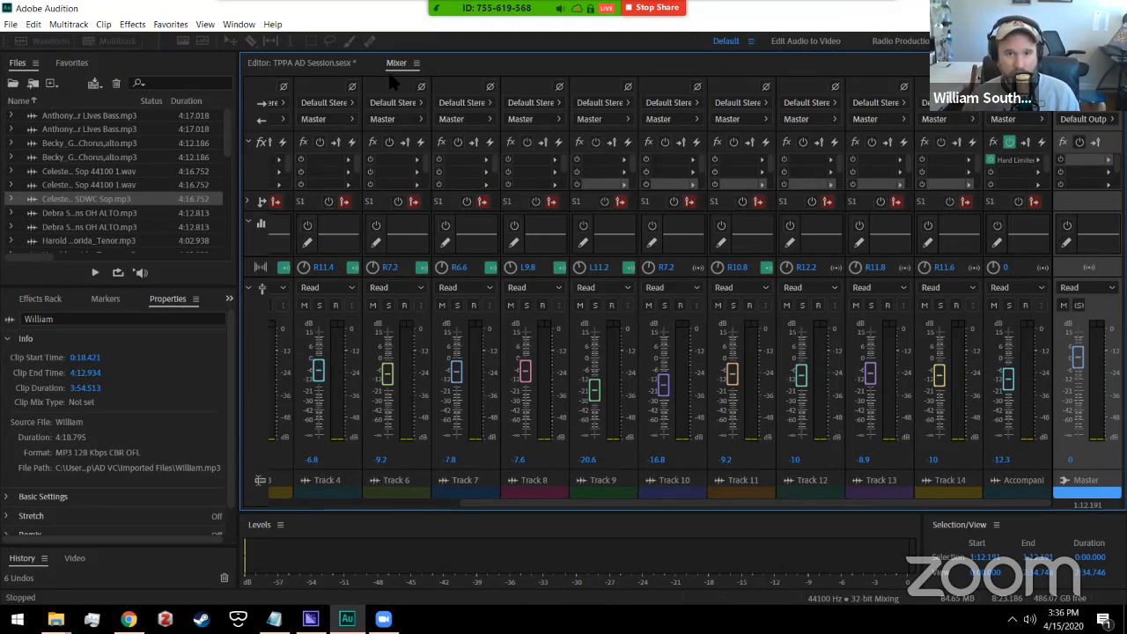
{"action": "left_click", "coordinate": [392, 95]}
{"action": "left_click", "coordinate": [455, 92]}
{"action": "left_click", "coordinate": [518, 91]}
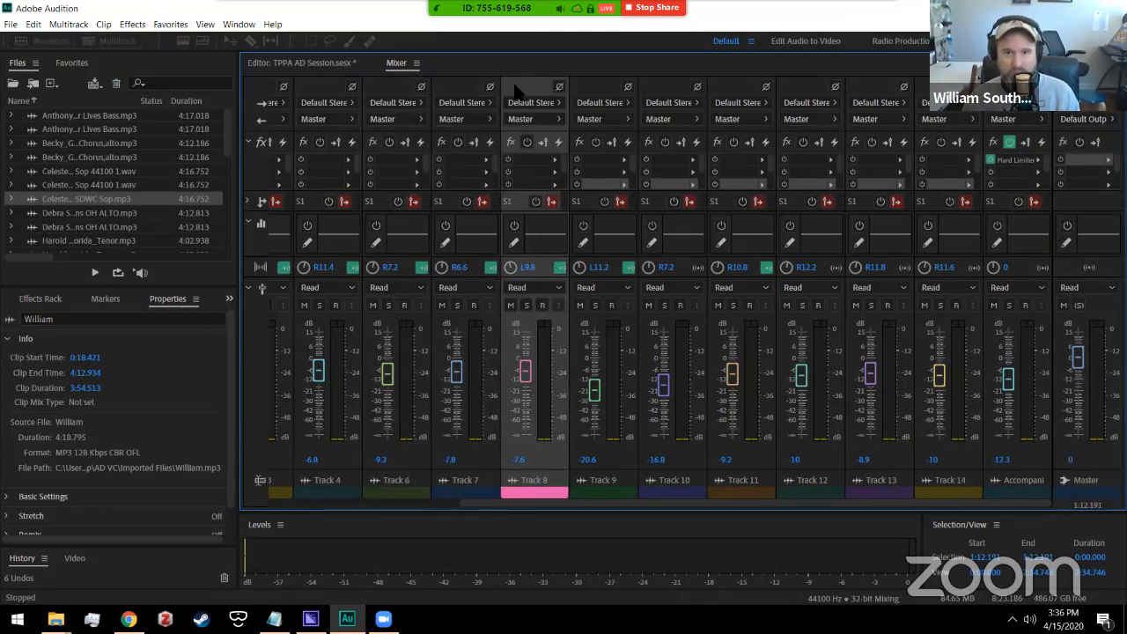
{"action": "left_click", "coordinate": [597, 91]}
{"action": "left_click", "coordinate": [665, 93]}
{"action": "left_click", "coordinate": [735, 92]}
{"action": "left_click", "coordinate": [792, 94]}
{"action": "left_click", "coordinate": [871, 93]}
{"action": "left_click", "coordinate": [940, 93]}
{"action": "left_click", "coordinate": [1009, 93]}
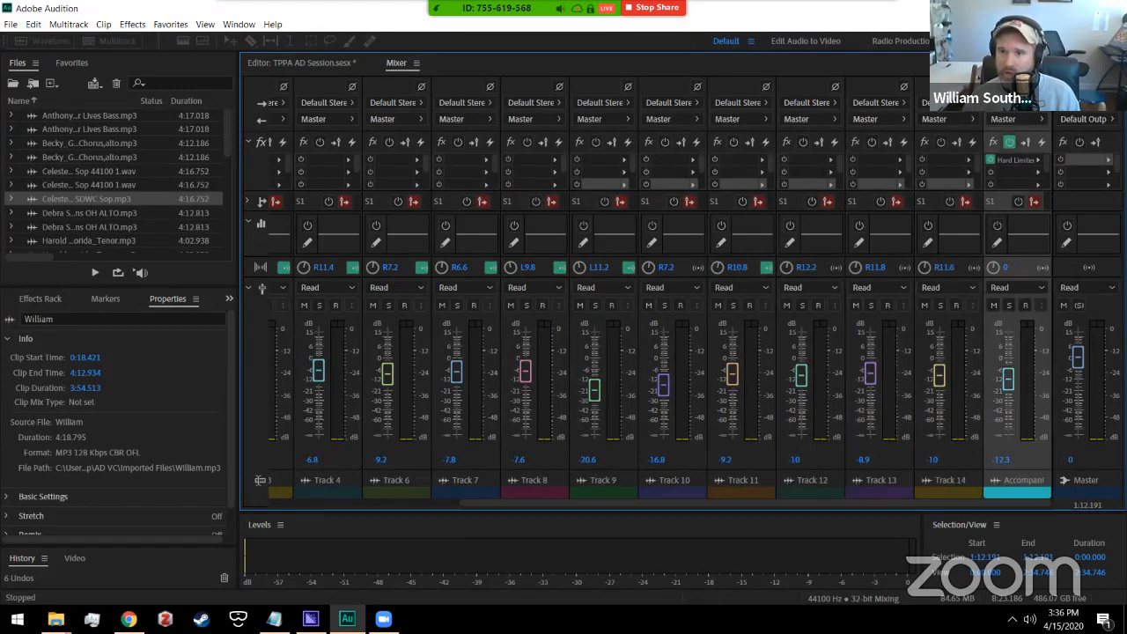
{"action": "left_click", "coordinate": [1079, 93]}
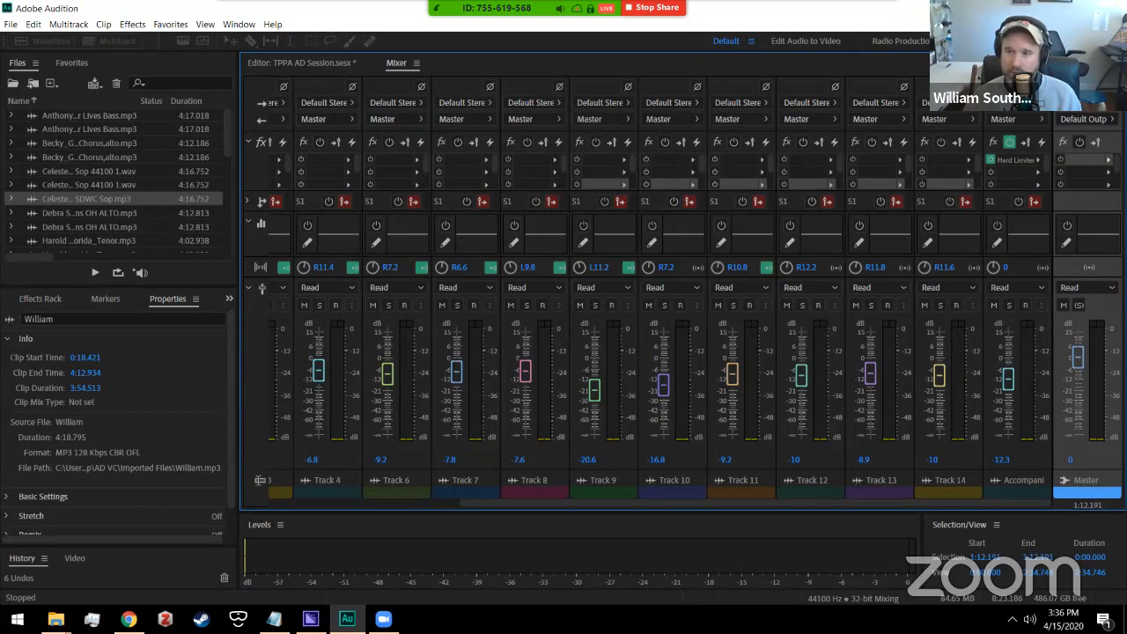
Step: Insert Studio Reverb in Master's first slot using the Vocal Reverb (medium) preset
{"action": "left_click", "coordinate": [1108, 160]}
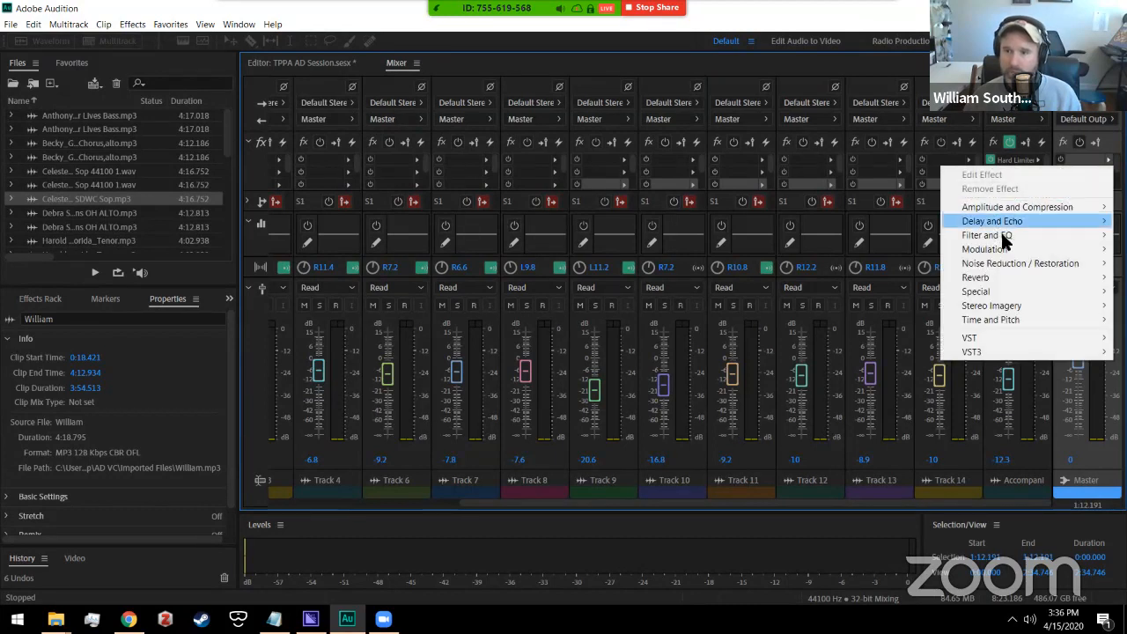
{"action": "mouse_move", "coordinate": [984, 280]}
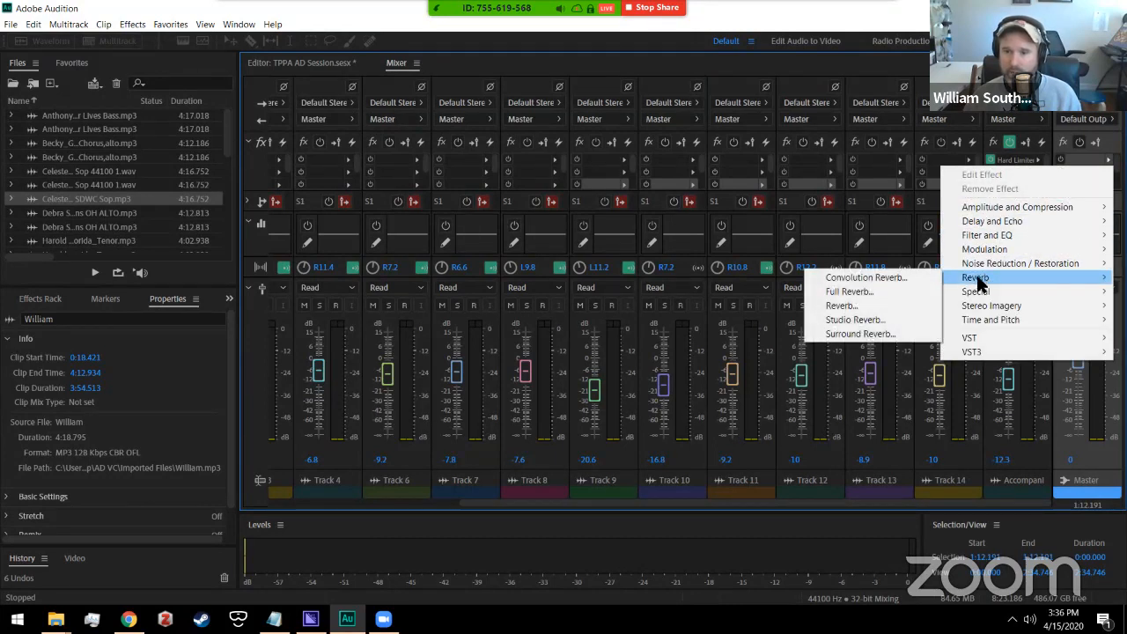
{"action": "left_click", "coordinate": [861, 322]}
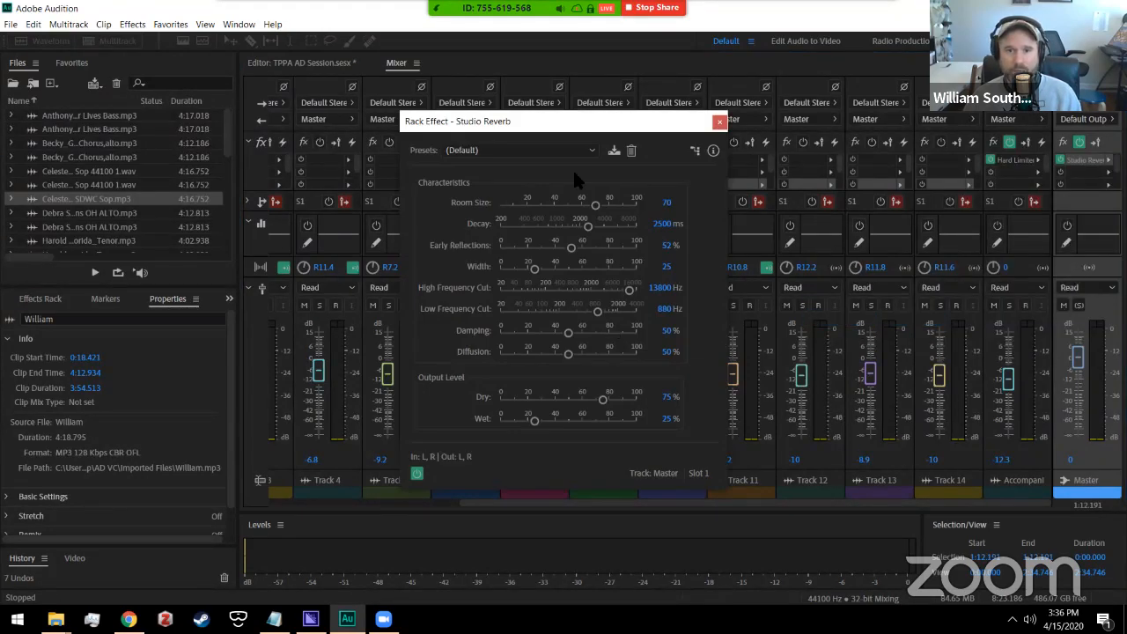
{"action": "left_click", "coordinate": [583, 147]}
{"action": "left_click", "coordinate": [590, 144]}
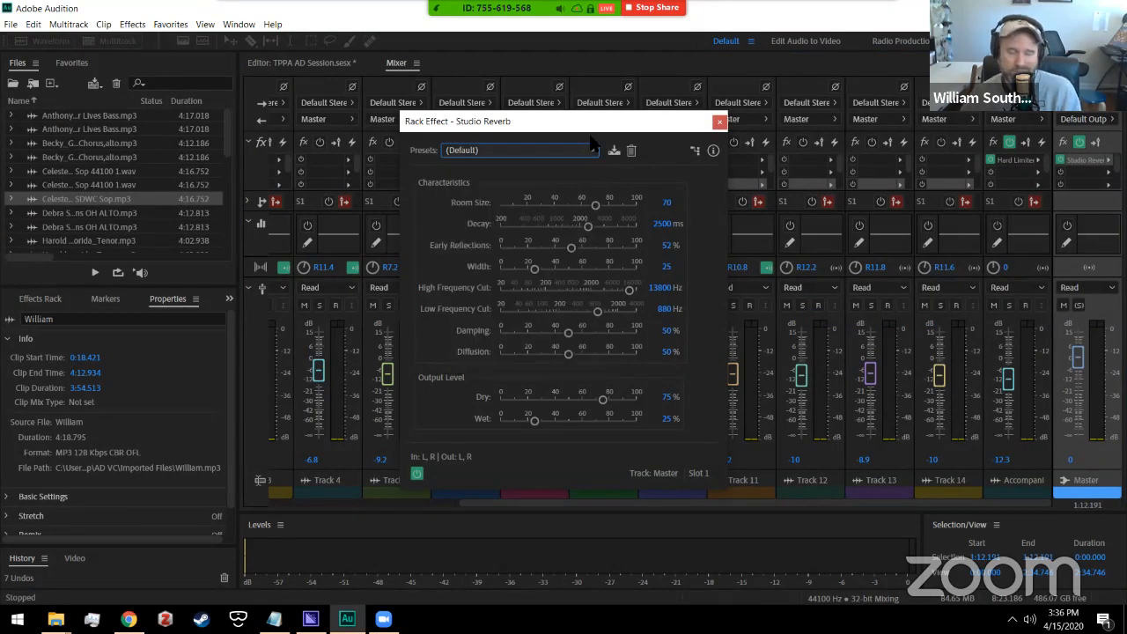
{"action": "left_click", "coordinate": [589, 151]}
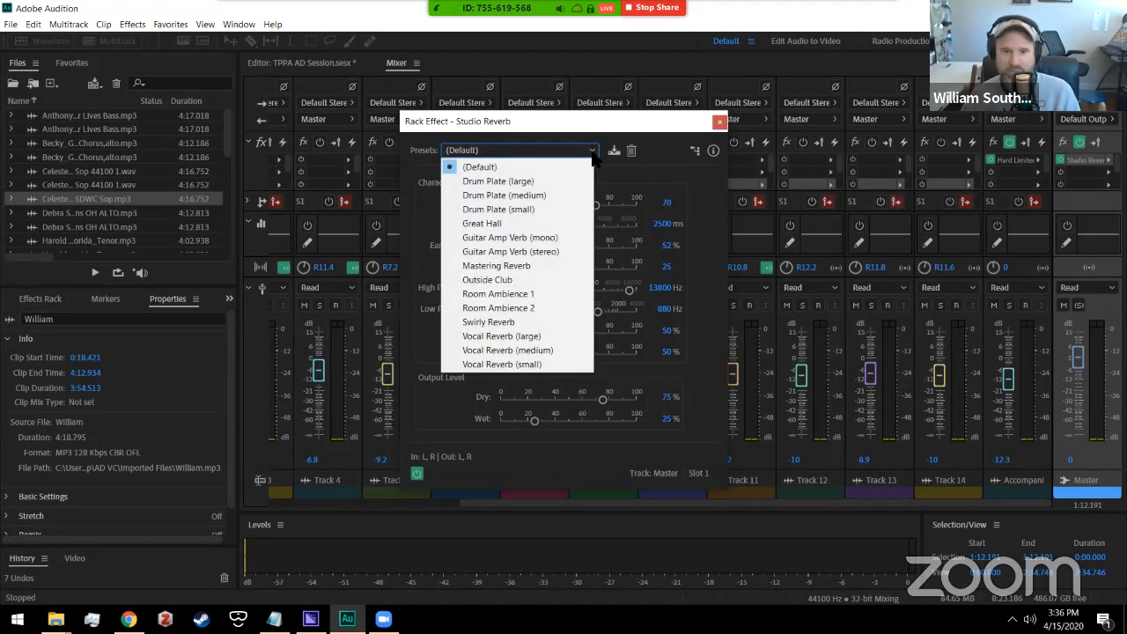
{"action": "left_click", "coordinate": [507, 350]}
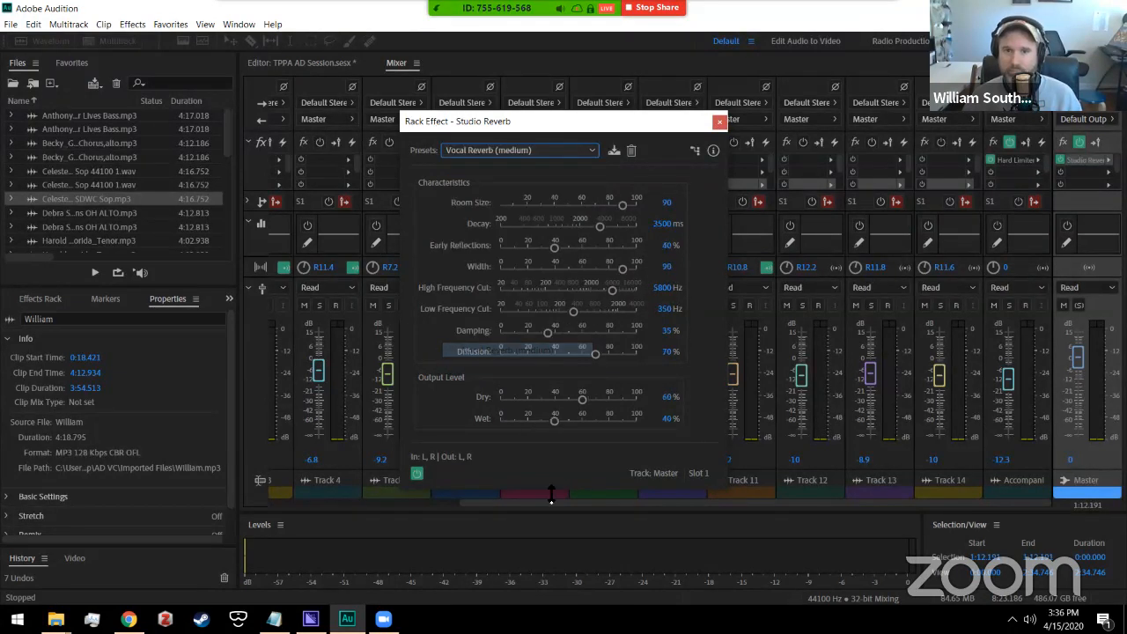
{"action": "left_click", "coordinate": [716, 122]}
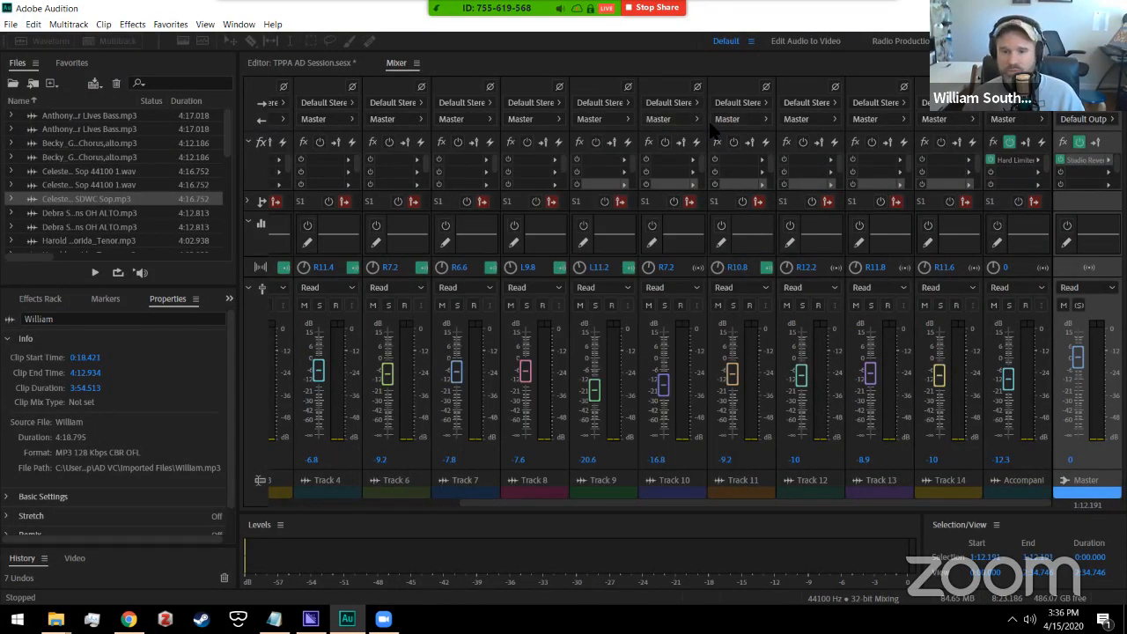
{"action": "left_click", "coordinate": [308, 67]}
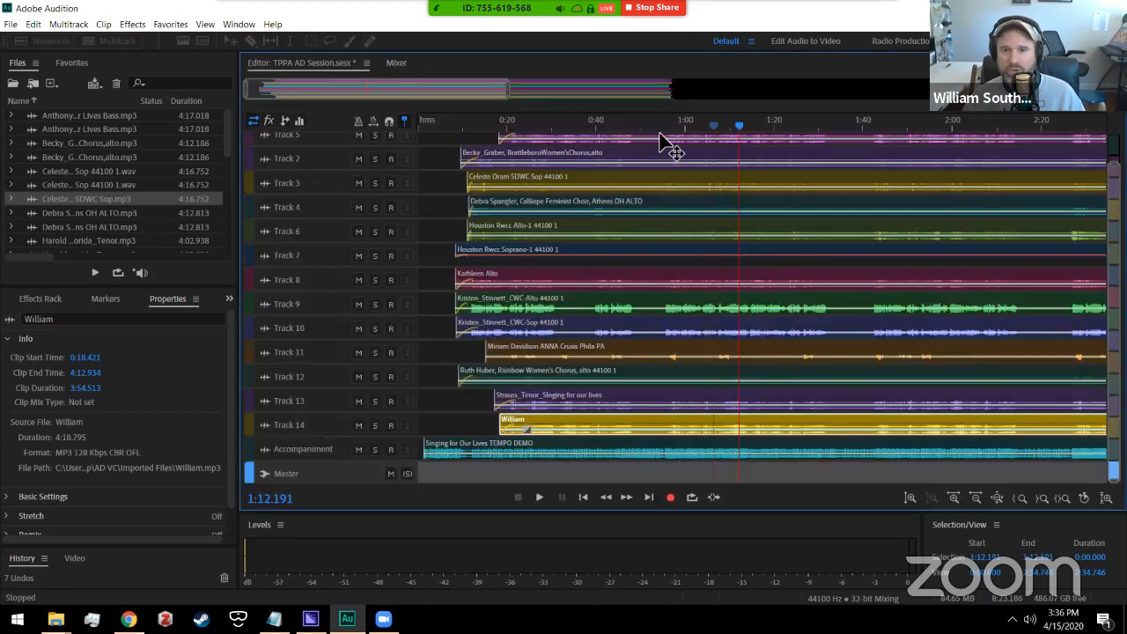
Step: Play from 0:58 and compare the mix with the Master reverb bypassed and on
{"action": "left_click", "coordinate": [676, 125]}
{"action": "key", "text": "space"}
{"action": "left_click", "coordinate": [396, 64]}
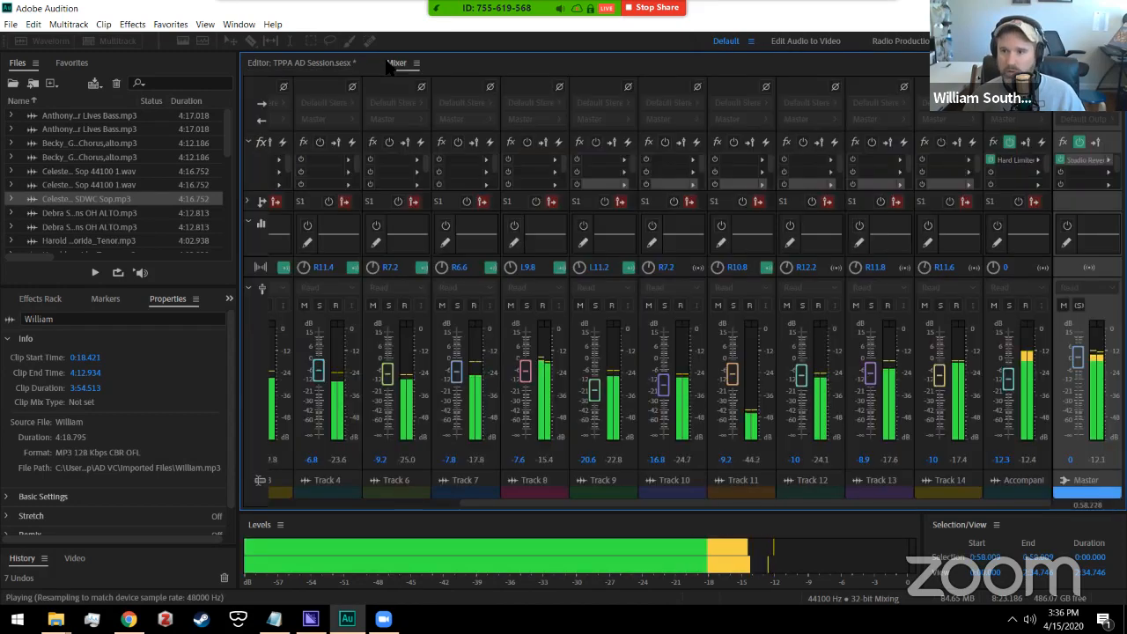
{"action": "left_click", "coordinate": [1060, 160]}
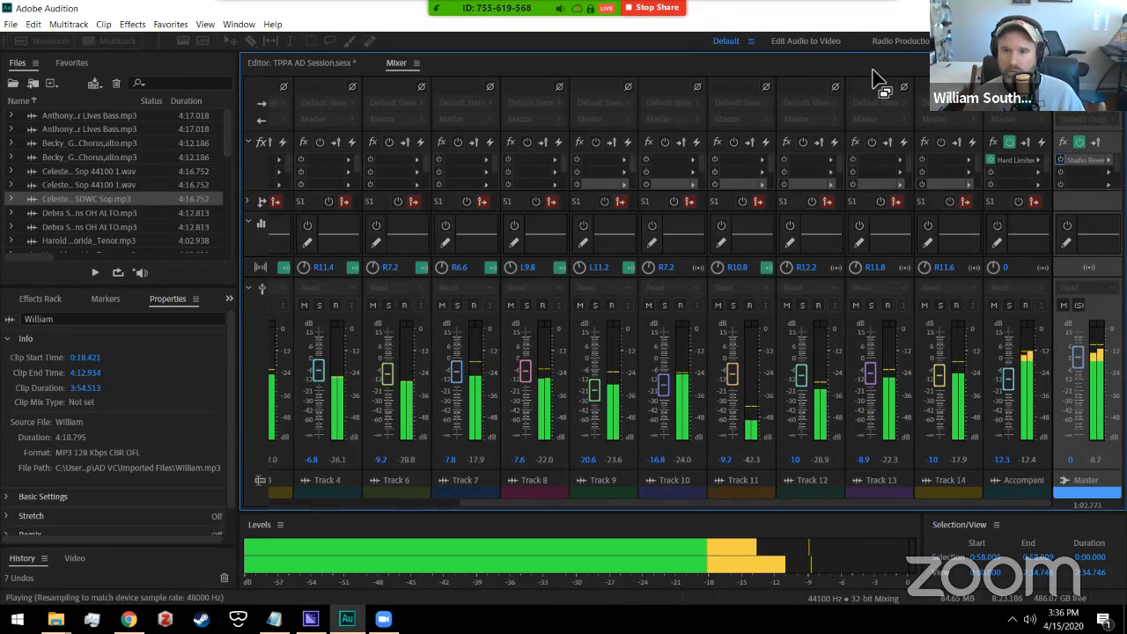
{"action": "left_click", "coordinate": [1061, 161]}
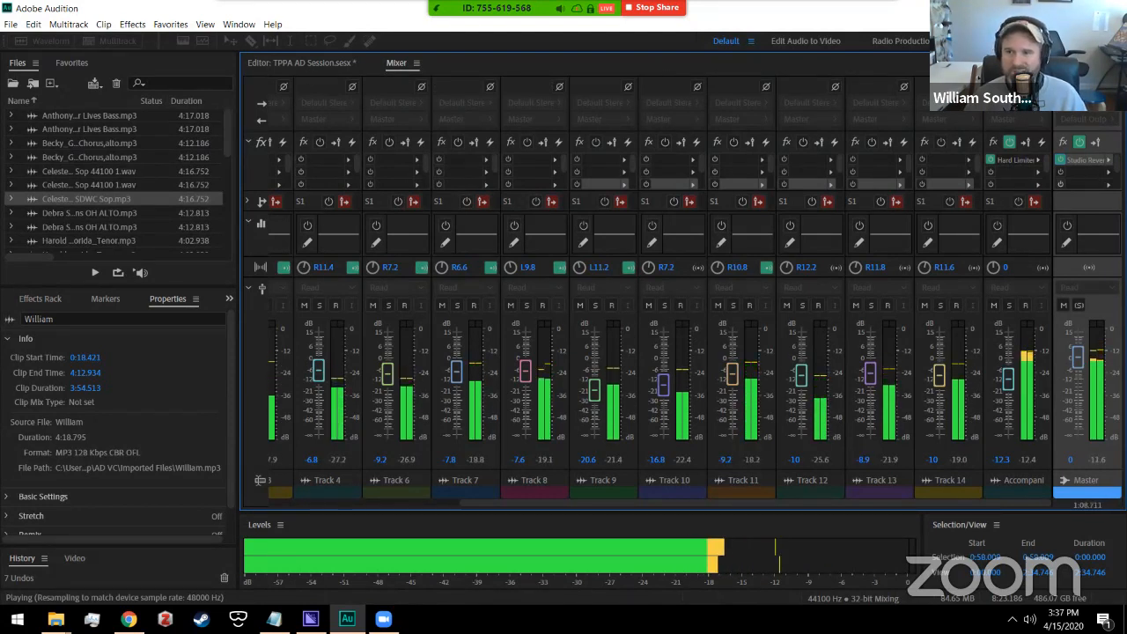
Step: Set the Studio Reverb decay to 2246.3 ms and early reflections to 35.6%
{"action": "right_click", "coordinate": [1012, 160]}
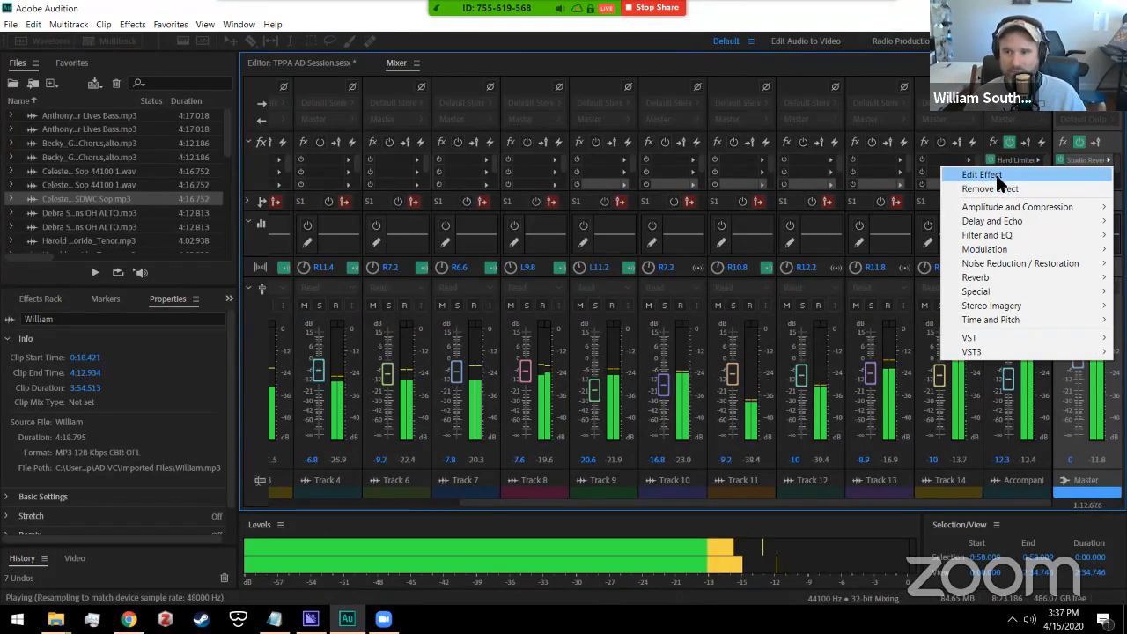
{"action": "left_click", "coordinate": [997, 176]}
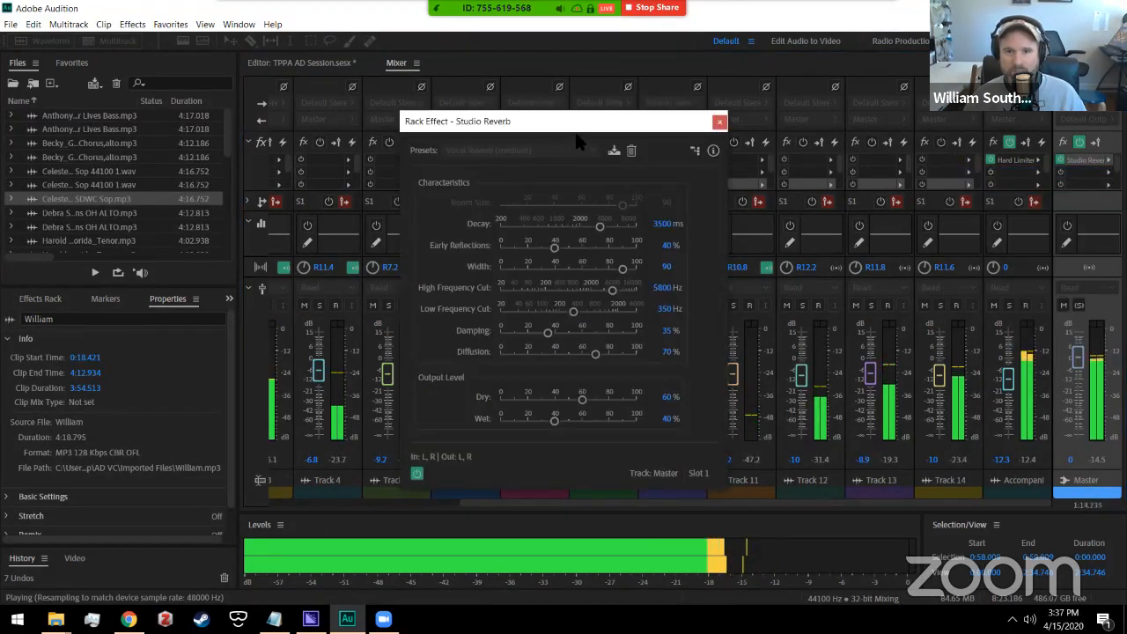
{"action": "left_click", "coordinate": [583, 228]}
{"action": "left_click_drag", "start_coordinate": [587, 227], "coordinate": [586, 229]}
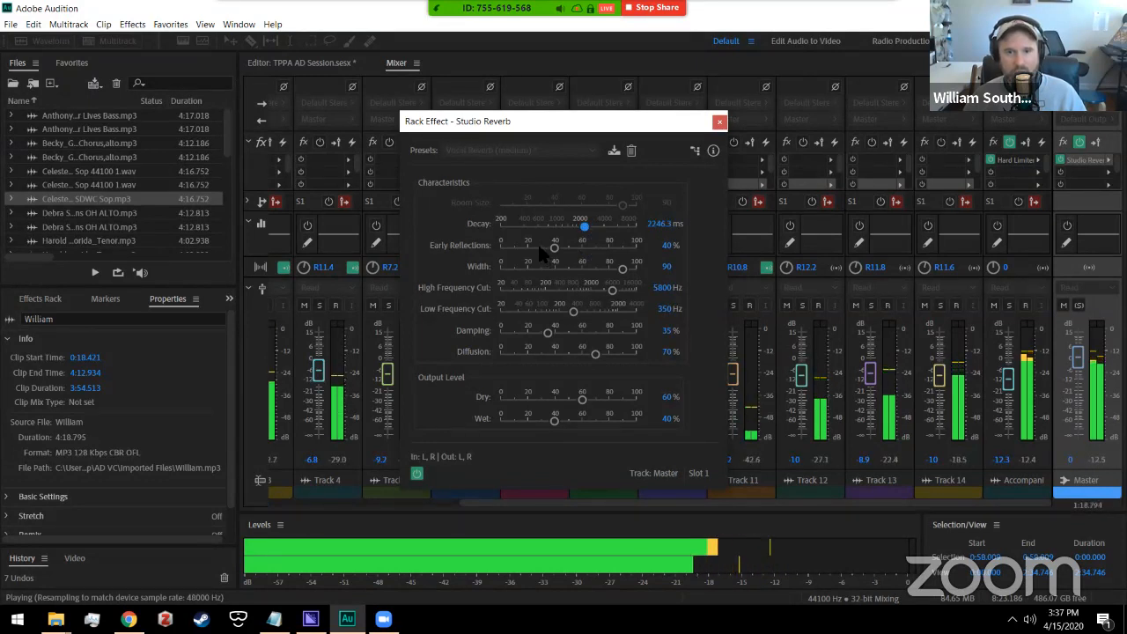
{"action": "left_click_drag", "start_coordinate": [536, 244], "coordinate": [548, 252]}
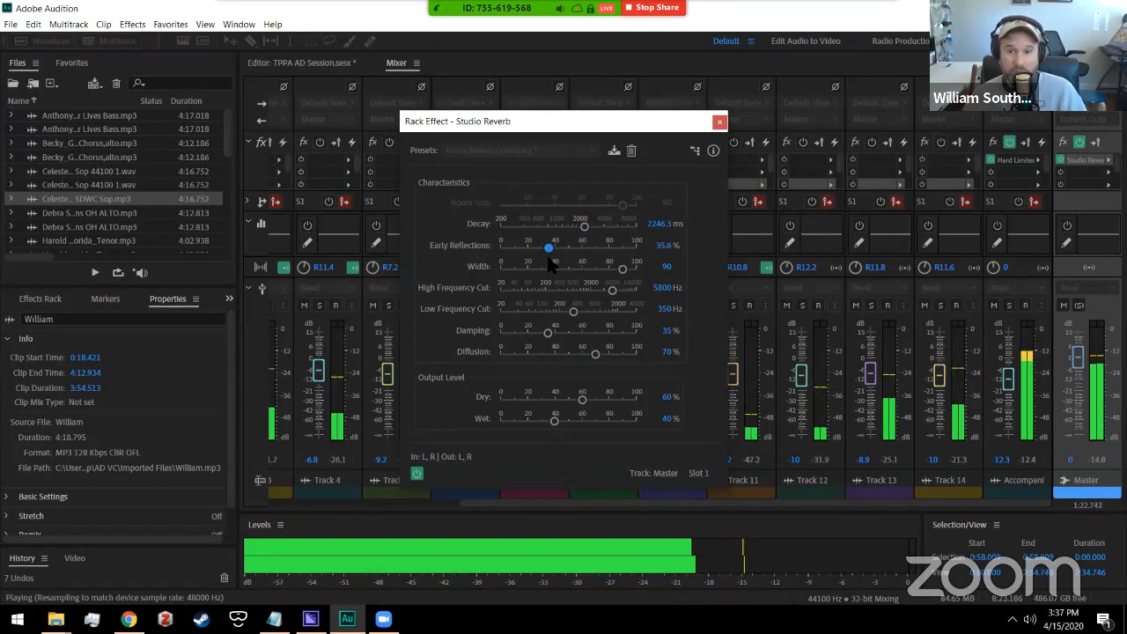
Step: Set high cut to 1990 Hz, low cut 1510 Hz, damping 27%, dry 75.6%, and lower diffusion
{"action": "left_click_drag", "start_coordinate": [513, 296], "coordinate": [590, 308]}
{"action": "left_click", "coordinate": [611, 312]}
{"action": "left_click", "coordinate": [517, 332]}
{"action": "left_click", "coordinate": [618, 353]}
{"action": "left_click_drag", "start_coordinate": [618, 353], "coordinate": [528, 354]}
{"action": "left_click_drag", "start_coordinate": [621, 333], "coordinate": [551, 353]}
{"action": "left_click_drag", "start_coordinate": [584, 399], "coordinate": [538, 421]}
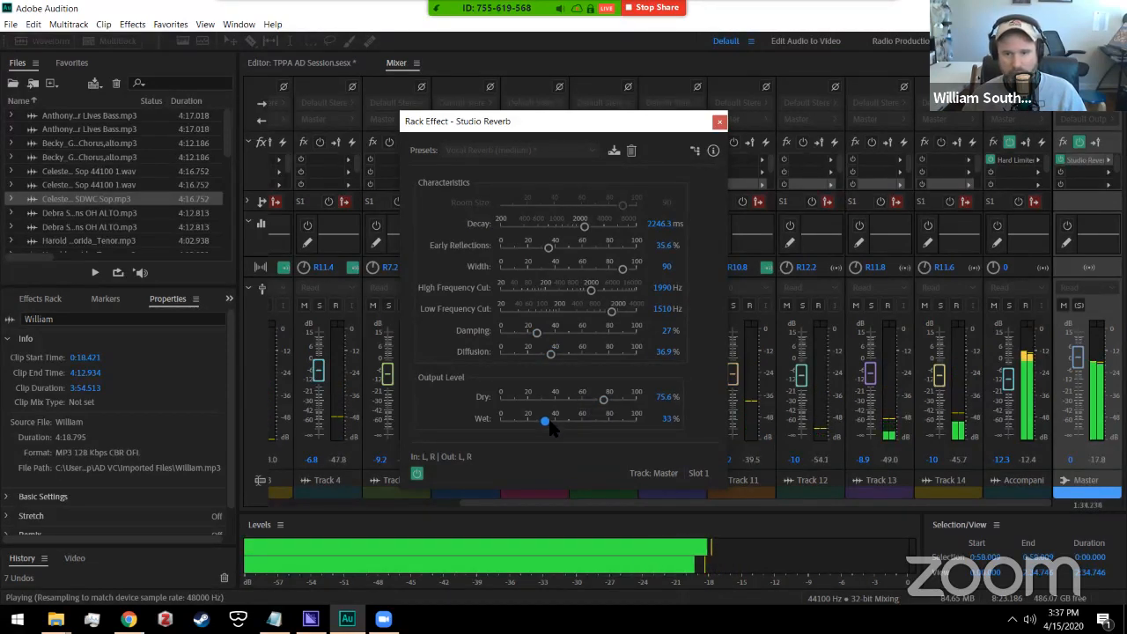
{"action": "left_click", "coordinate": [719, 121]}
{"action": "key", "text": "space"}
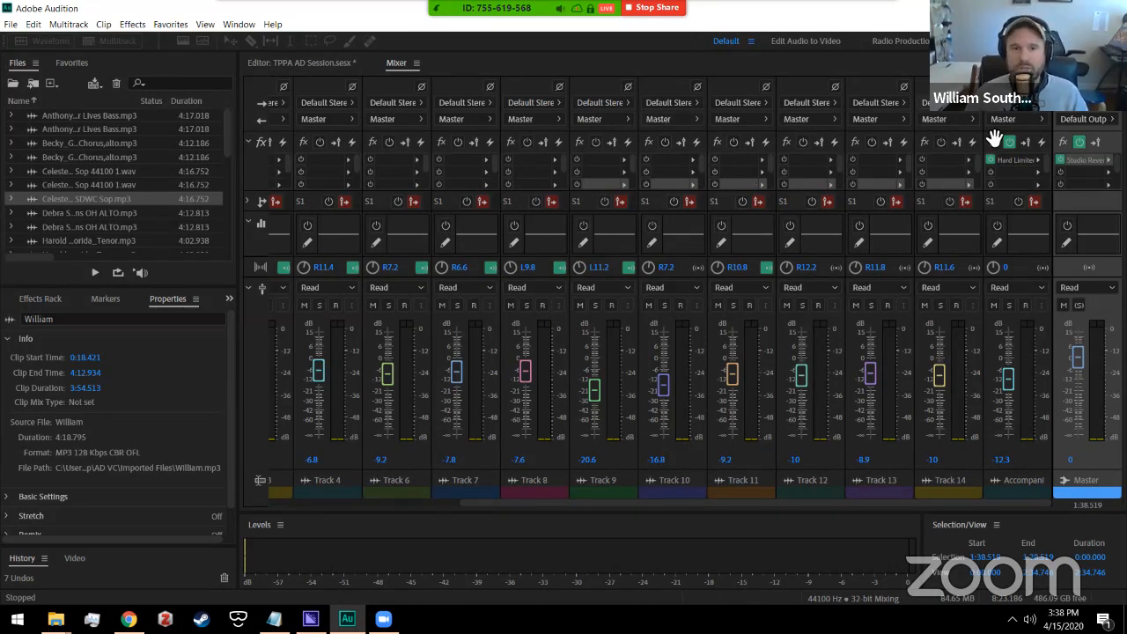
Step: Insert a Hard Limiter in Master's second slot with the Limit to -3dB preset
{"action": "left_click", "coordinate": [1108, 173]}
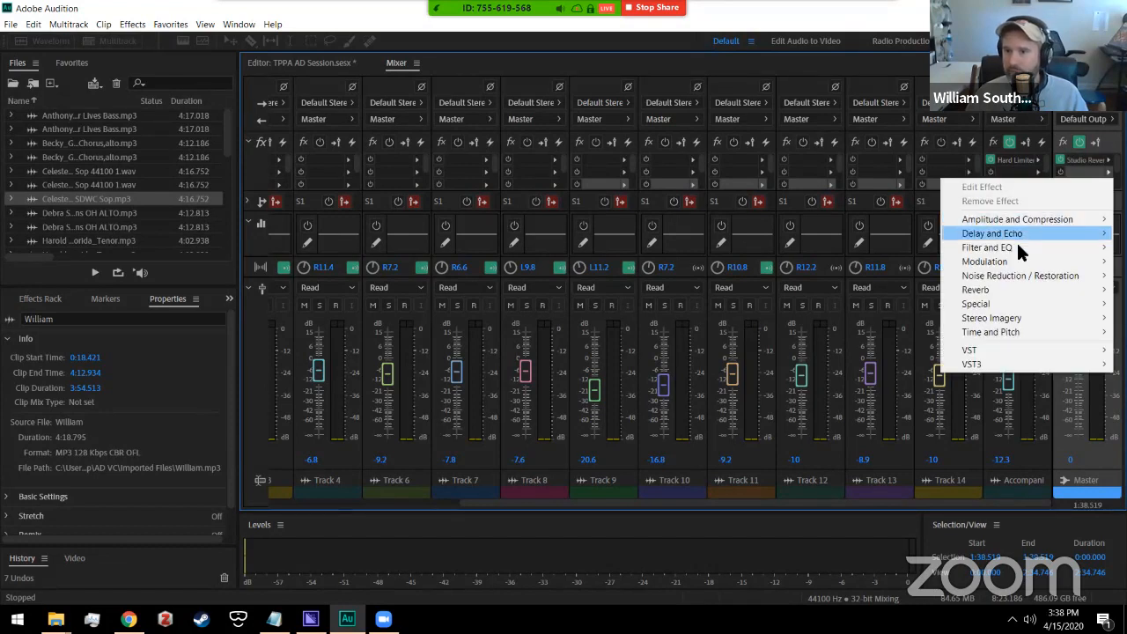
{"action": "mouse_move", "coordinate": [1016, 219]}
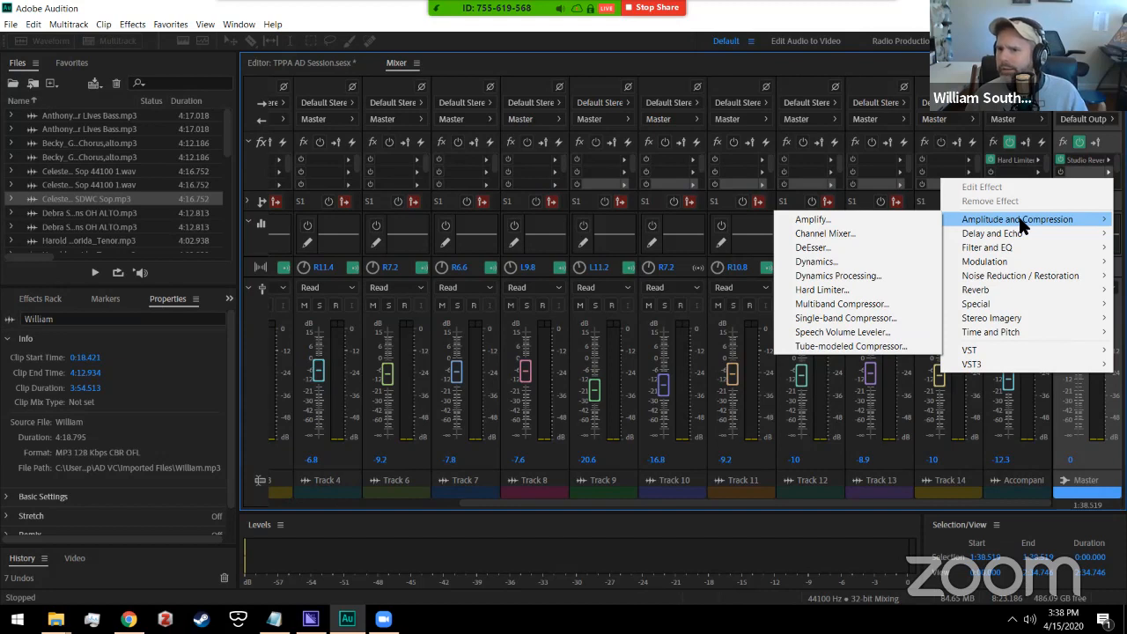
{"action": "left_click", "coordinate": [844, 290]}
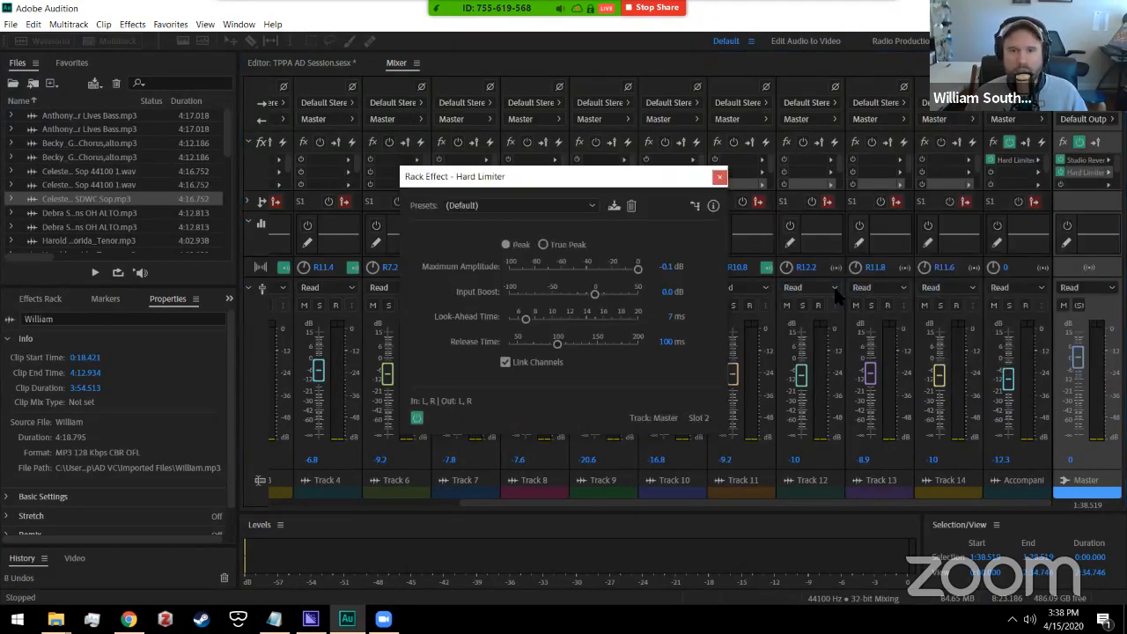
{"action": "left_click", "coordinate": [590, 204]}
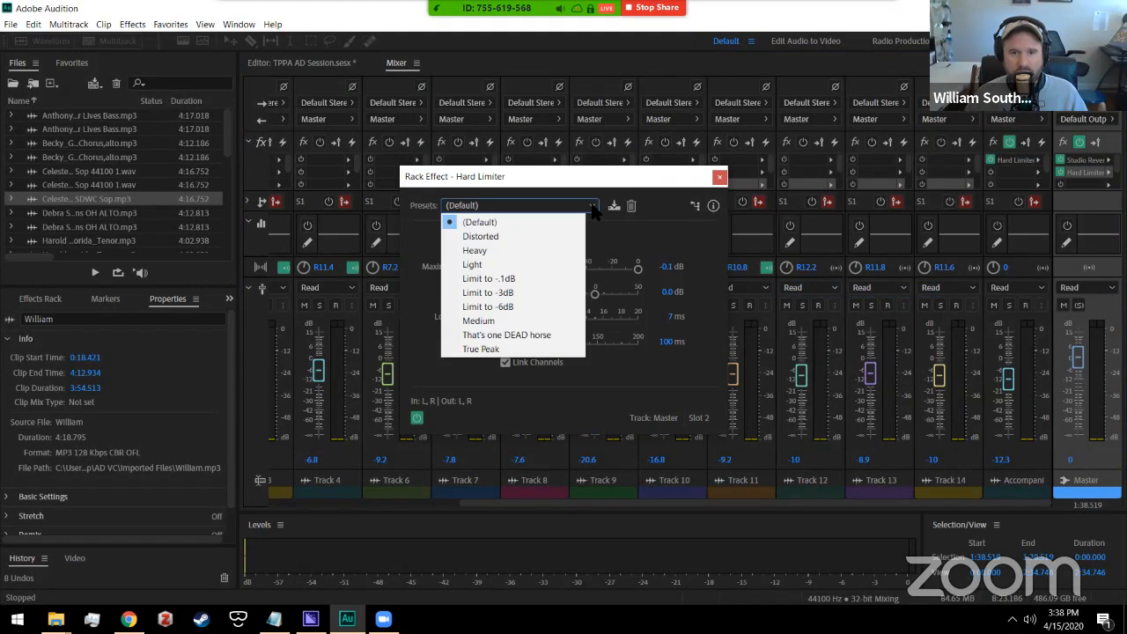
{"action": "left_click", "coordinate": [513, 294]}
{"action": "left_click", "coordinate": [719, 177]}
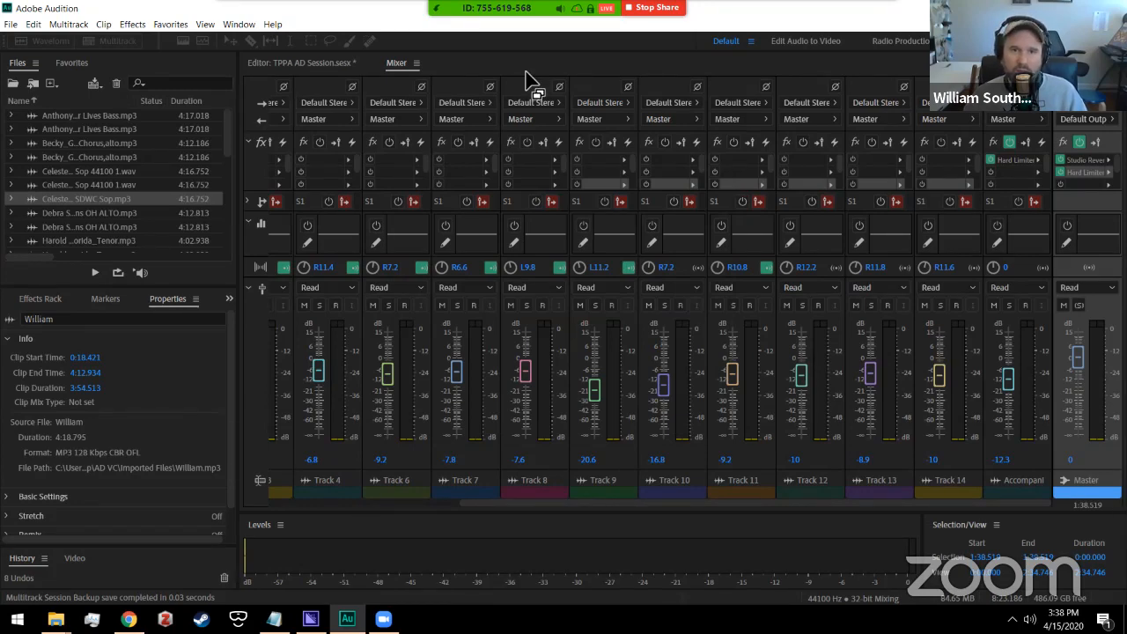
Step: Listen to the limited mix from about 1:18 in the multitrack timeline
{"action": "left_click", "coordinate": [330, 65]}
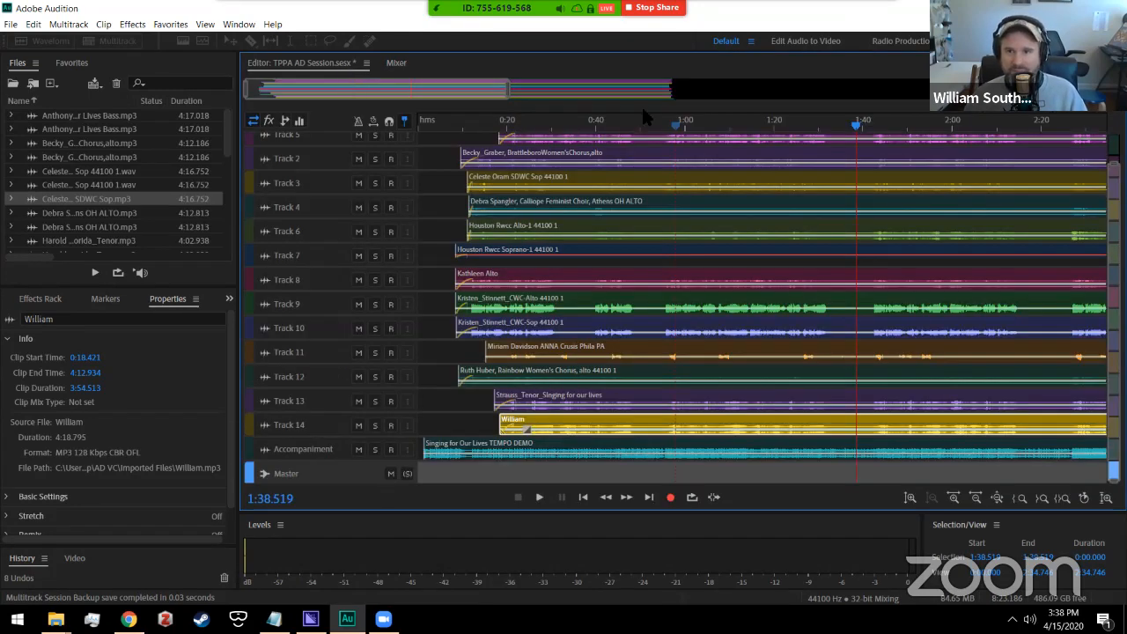
{"action": "left_click", "coordinate": [767, 132]}
{"action": "key", "text": "space"}
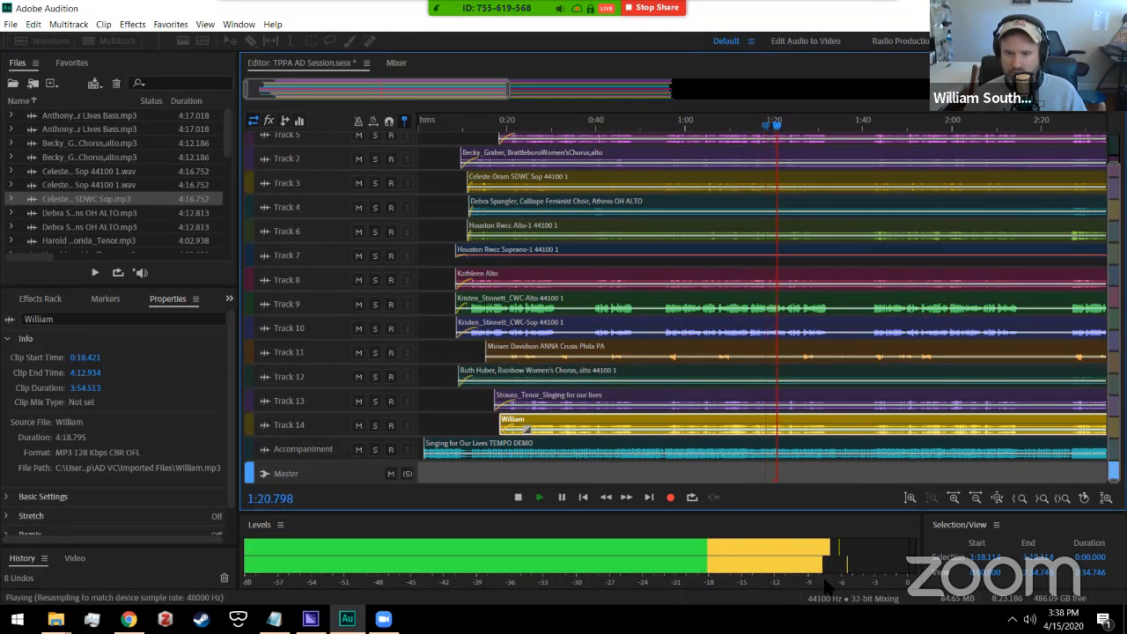
{"action": "key", "text": "space"}
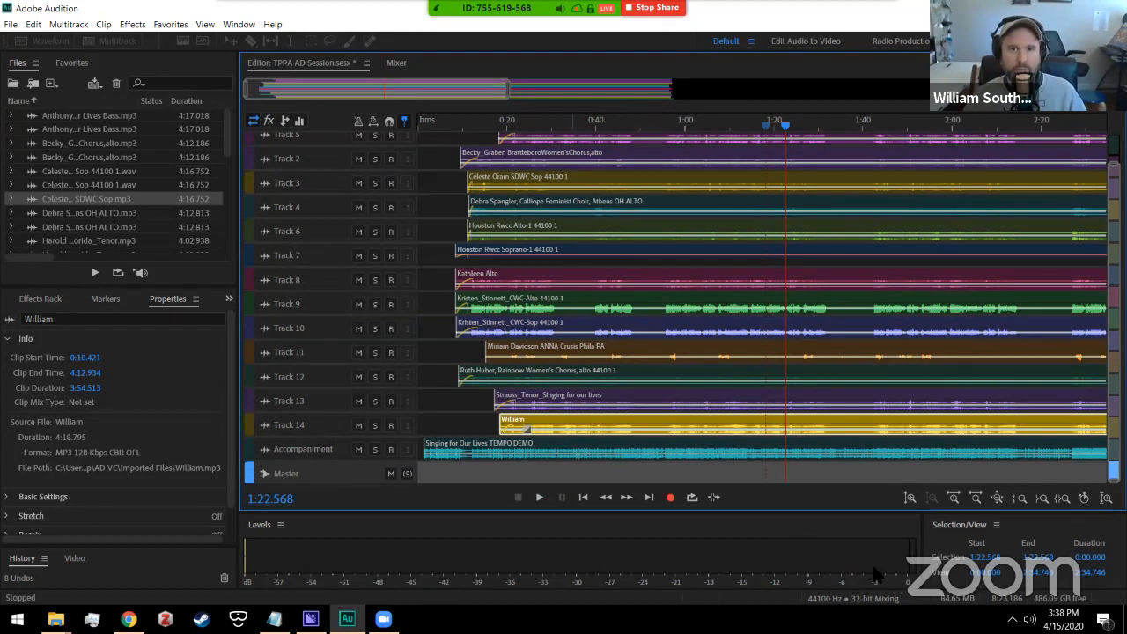
Step: Compare track levels in the Mixer and adjust Track 5's fader
{"action": "left_click", "coordinate": [396, 63]}
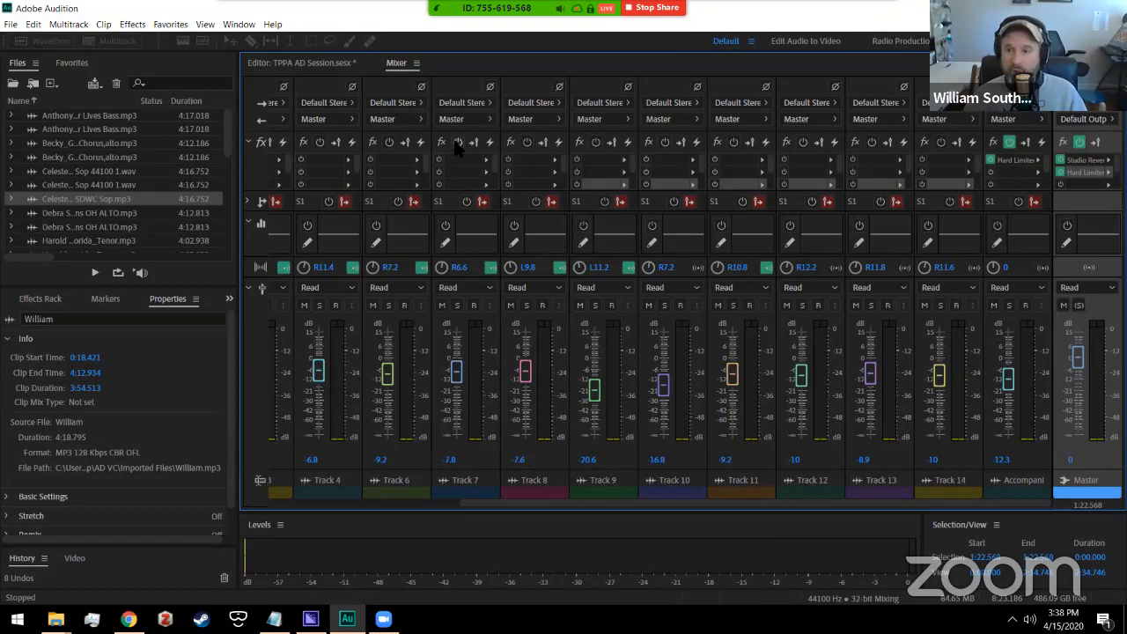
{"action": "left_click", "coordinate": [300, 65]}
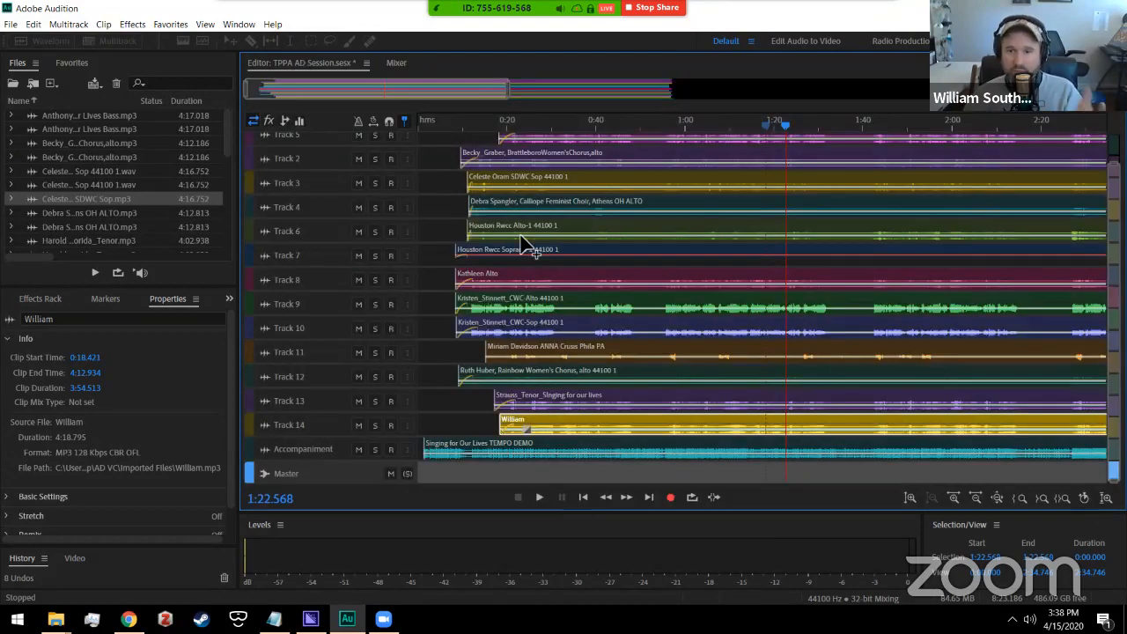
{"action": "scroll", "coordinate": [486, 148], "scroll_direction": "up", "scroll_amount": 2}
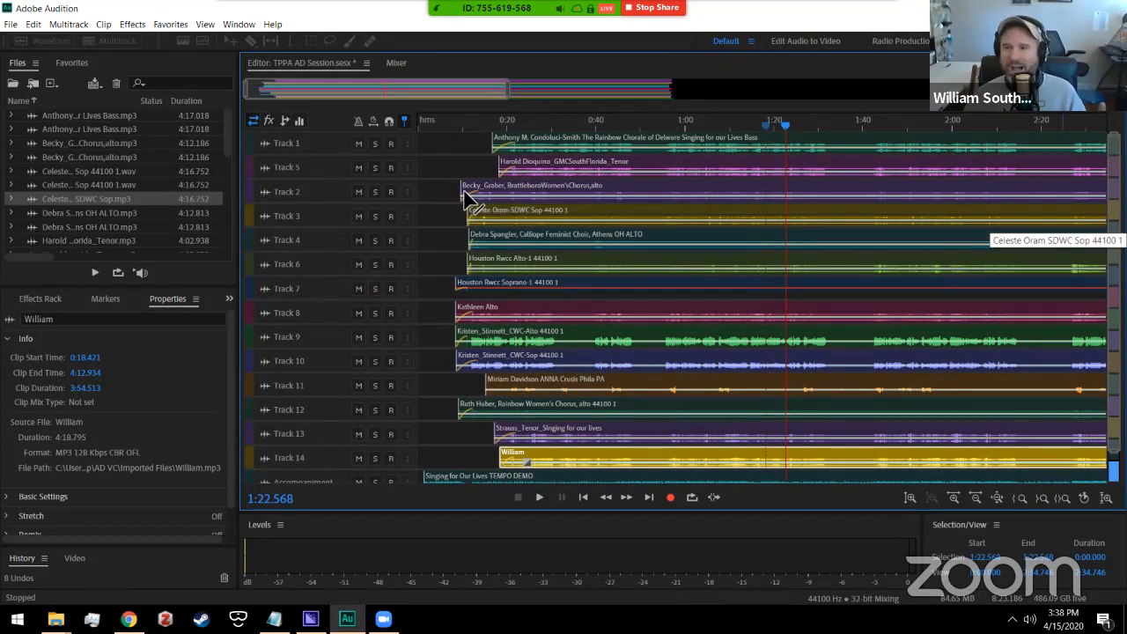
{"action": "scroll", "coordinate": [1010, 251], "scroll_direction": "down", "scroll_amount": 2}
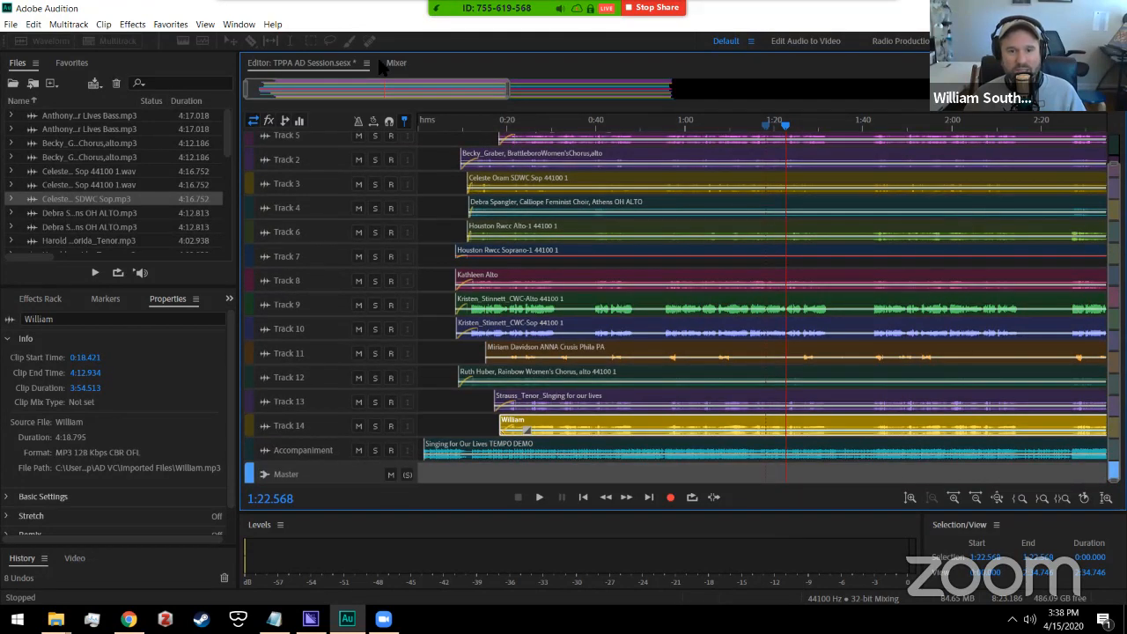
{"action": "left_click", "coordinate": [397, 65]}
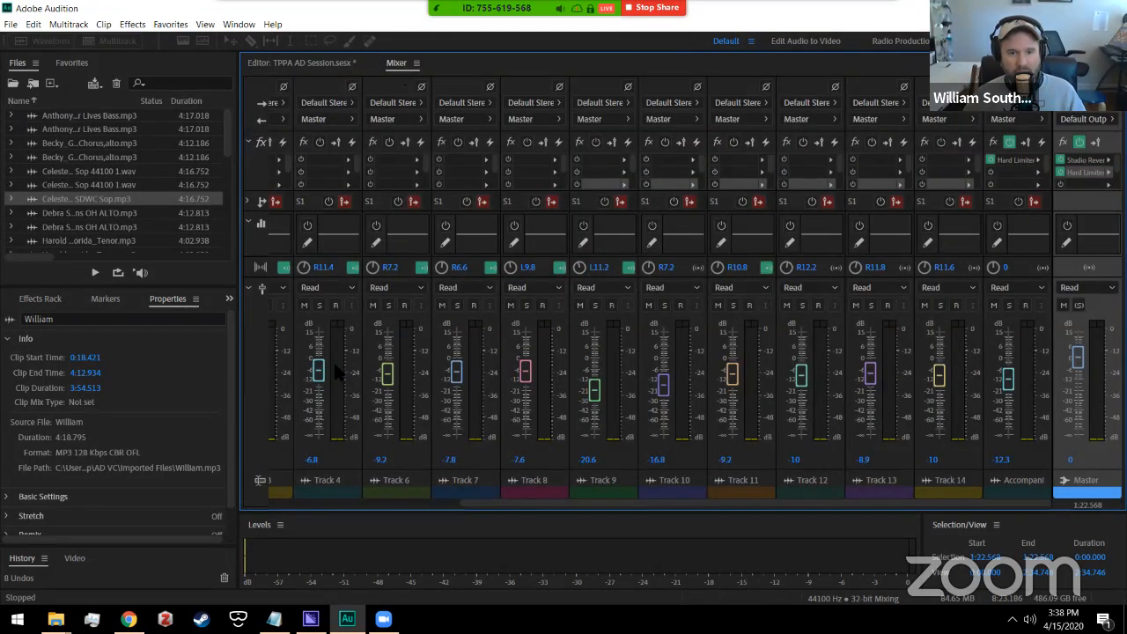
{"action": "left_click", "coordinate": [318, 371]}
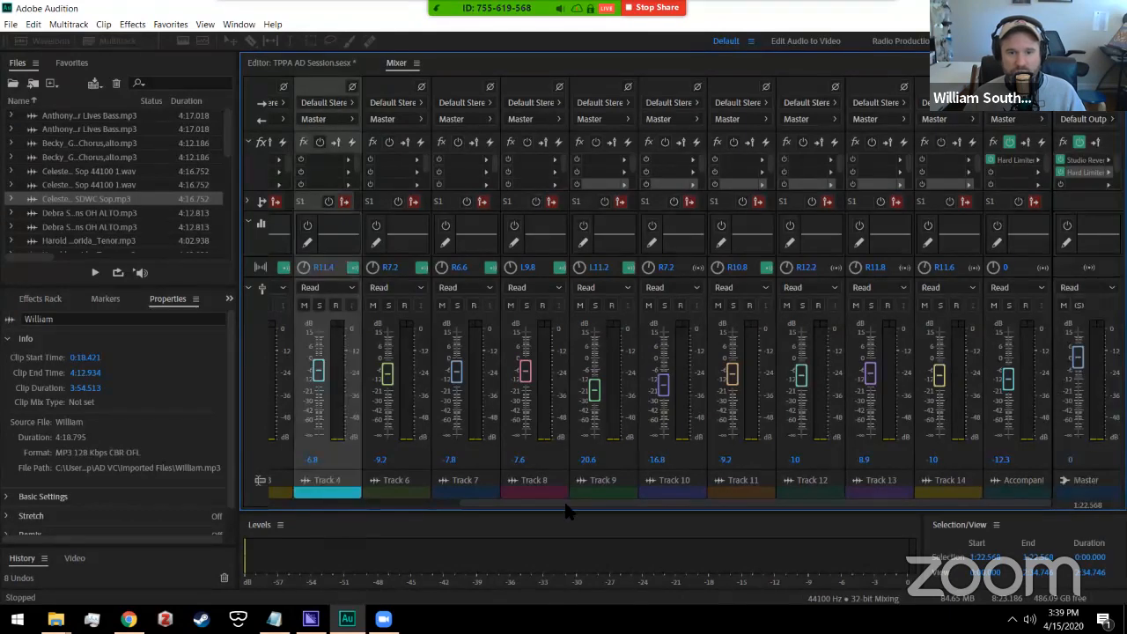
{"action": "scroll", "coordinate": [567, 508], "scroll_direction": "left", "scroll_amount": 3}
{"action": "mouse_move", "coordinate": [361, 374]}
{"action": "left_mouse_down"}
{"action": "mouse_move", "coordinate": [359, 387]}
{"action": "mouse_move", "coordinate": [367, 382]}
{"action": "left_mouse_up"}
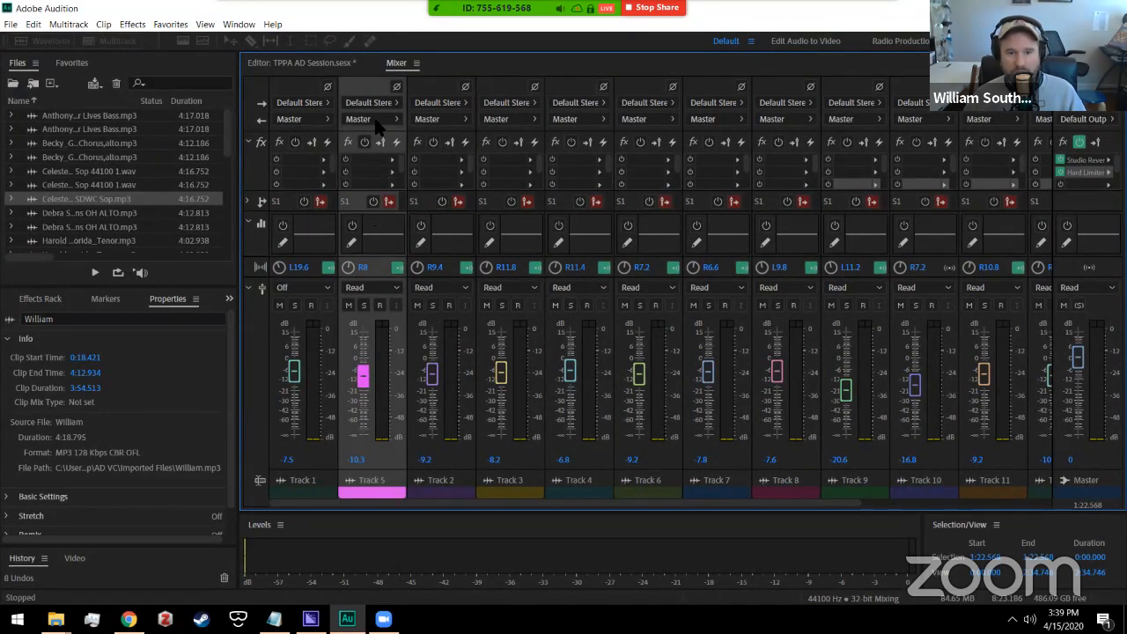
{"action": "left_click_drag", "start_coordinate": [366, 502], "coordinate": [572, 507]}
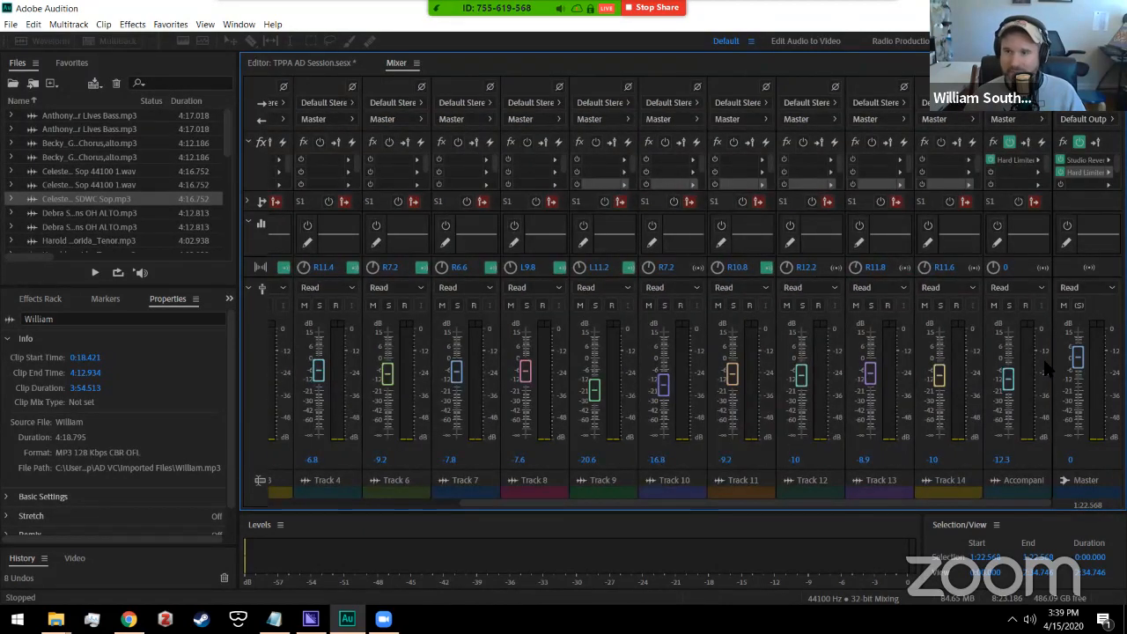
{"action": "left_click", "coordinate": [1078, 359]}
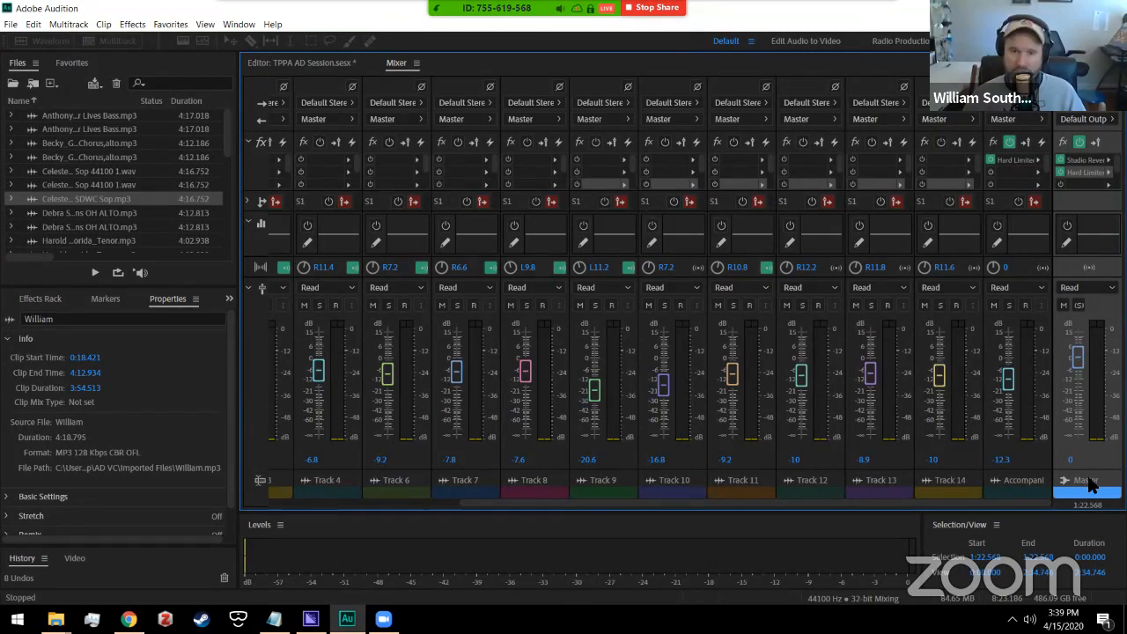
Step: Zoom the multitrack timeline out to show the whole session from 0:00 to 4:20
{"action": "left_click", "coordinate": [309, 66]}
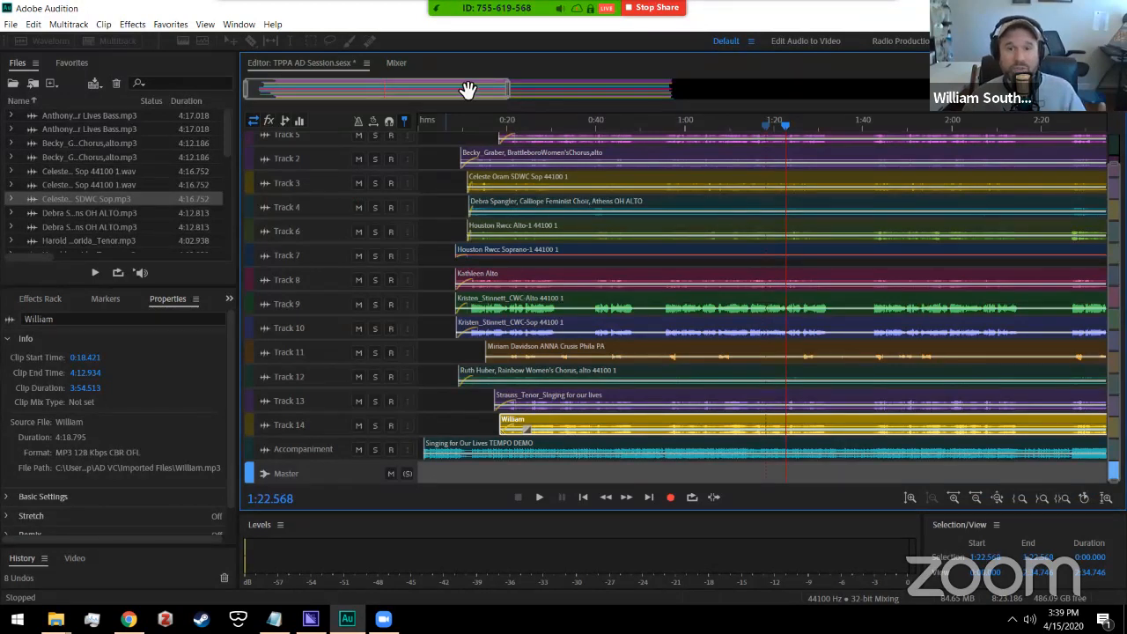
{"action": "left_click_drag", "start_coordinate": [517, 88], "coordinate": [693, 89]}
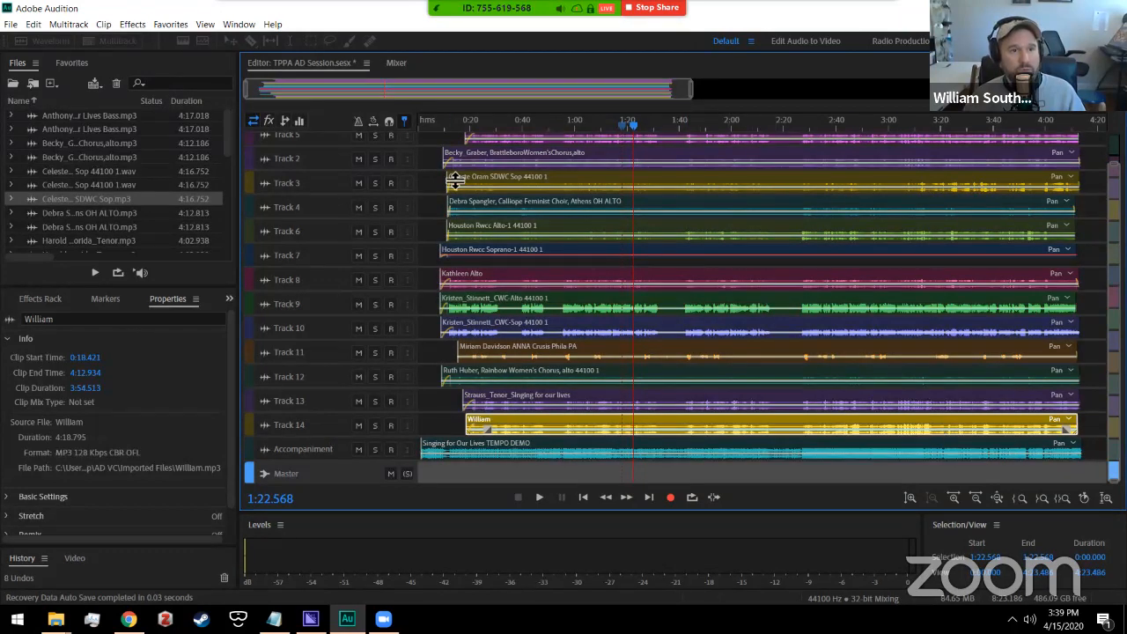
{"action": "left_click", "coordinate": [16, 25]}
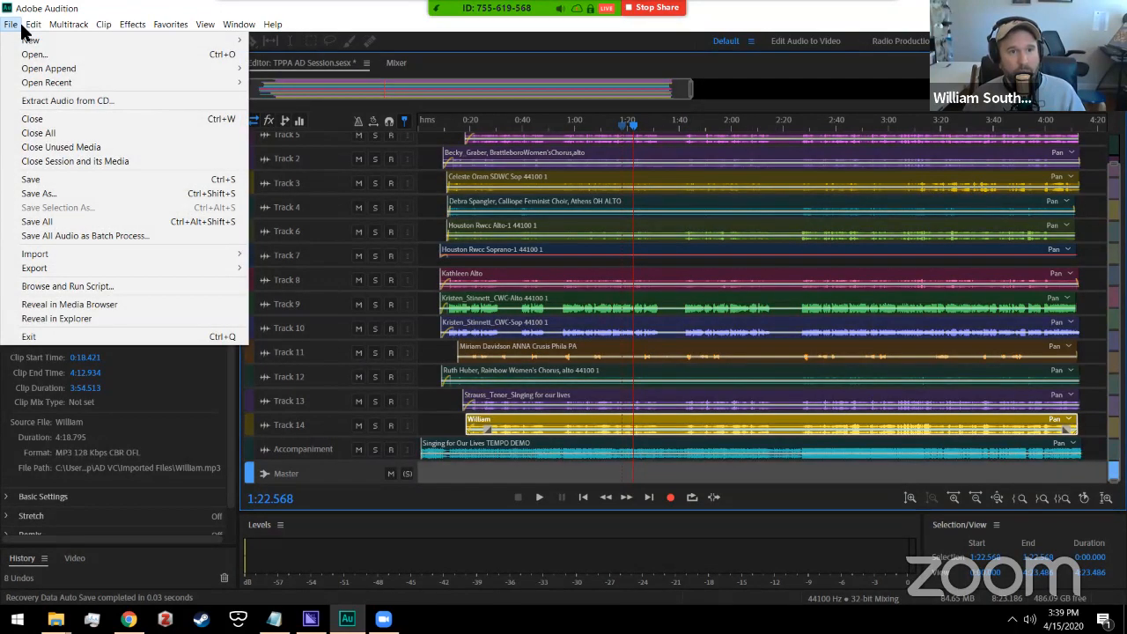
Step: Open Export Multitrack Mixdown for the entire session as TPPA AD Session_mixdown.wav
{"action": "mouse_move", "coordinate": [121, 270]}
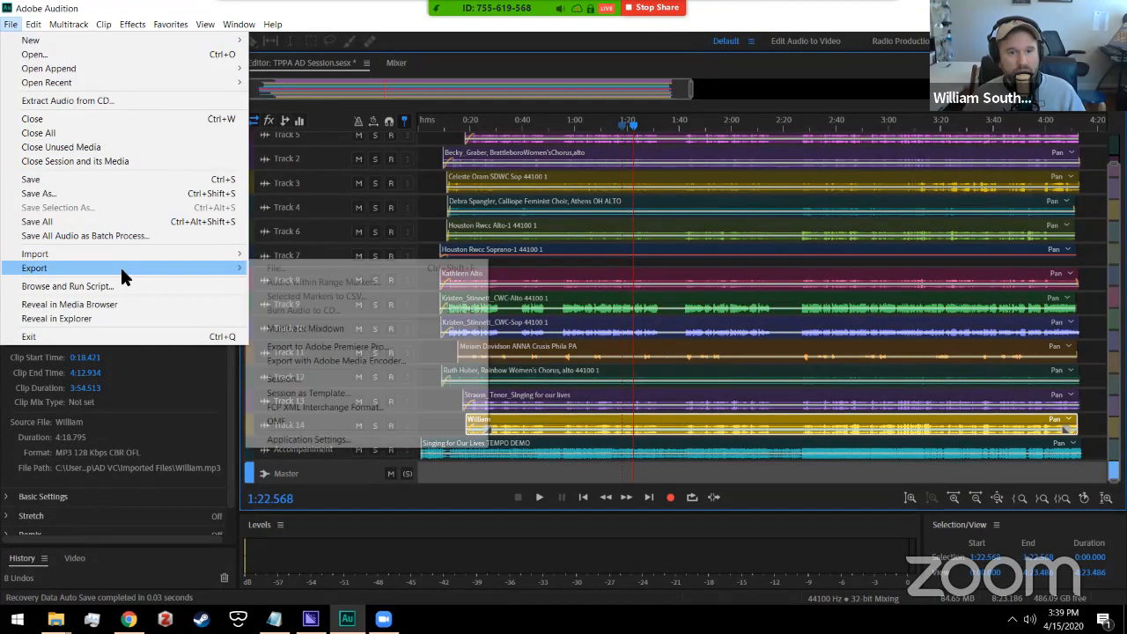
{"action": "left_click", "coordinate": [338, 332]}
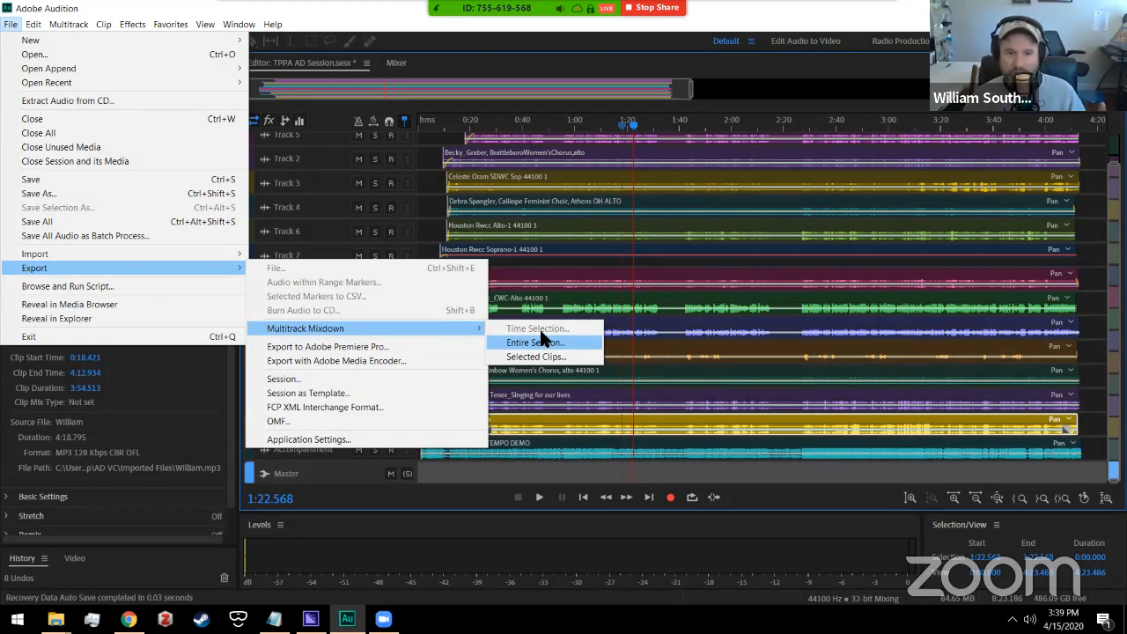
{"action": "left_click", "coordinate": [387, 18]}
{"action": "left_click", "coordinate": [10, 23]}
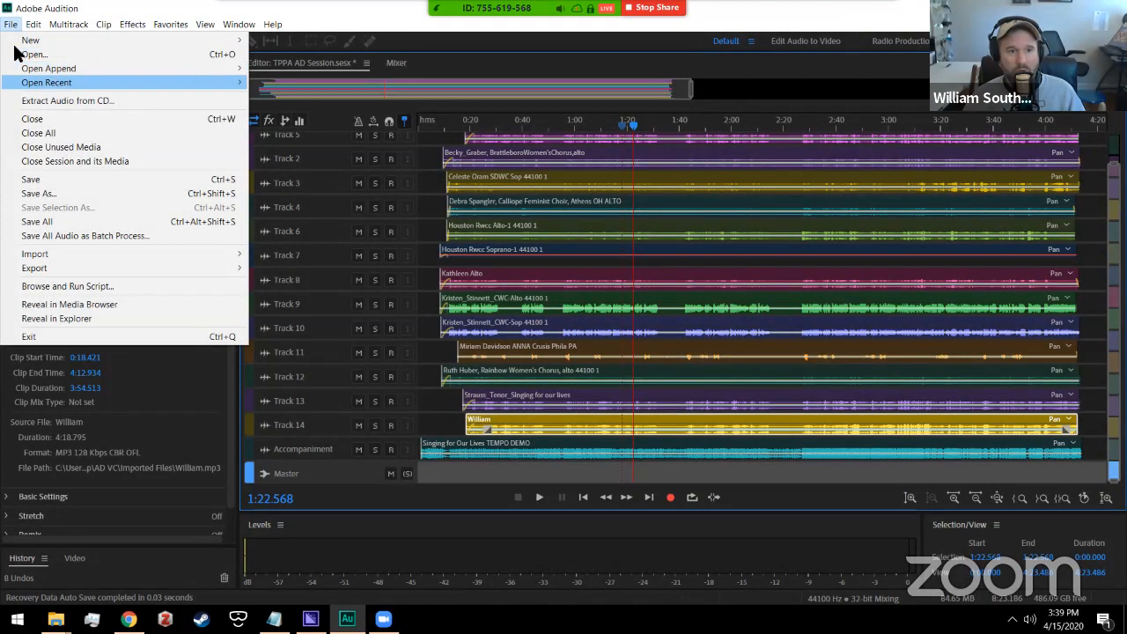
{"action": "mouse_move", "coordinate": [70, 265]}
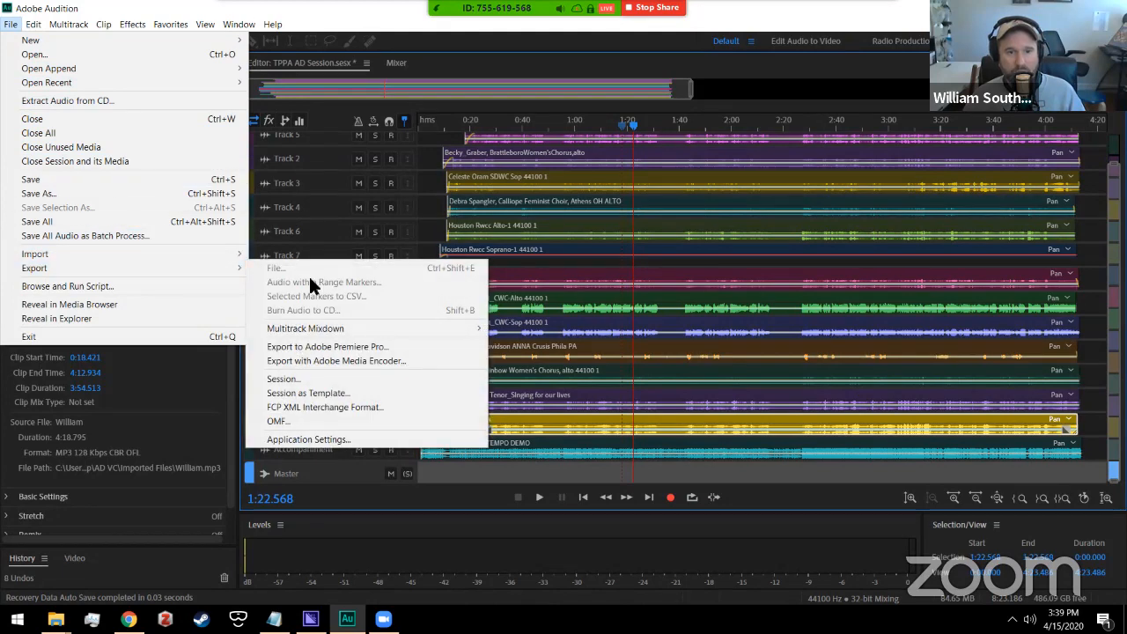
{"action": "mouse_move", "coordinate": [310, 328]}
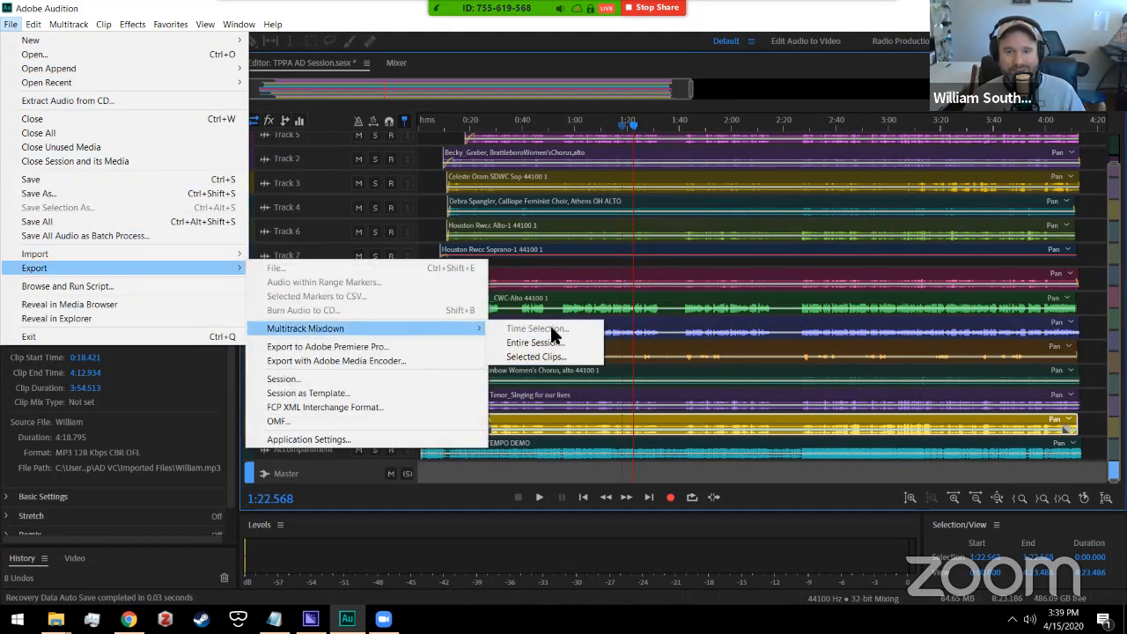
{"action": "left_click", "coordinate": [535, 343]}
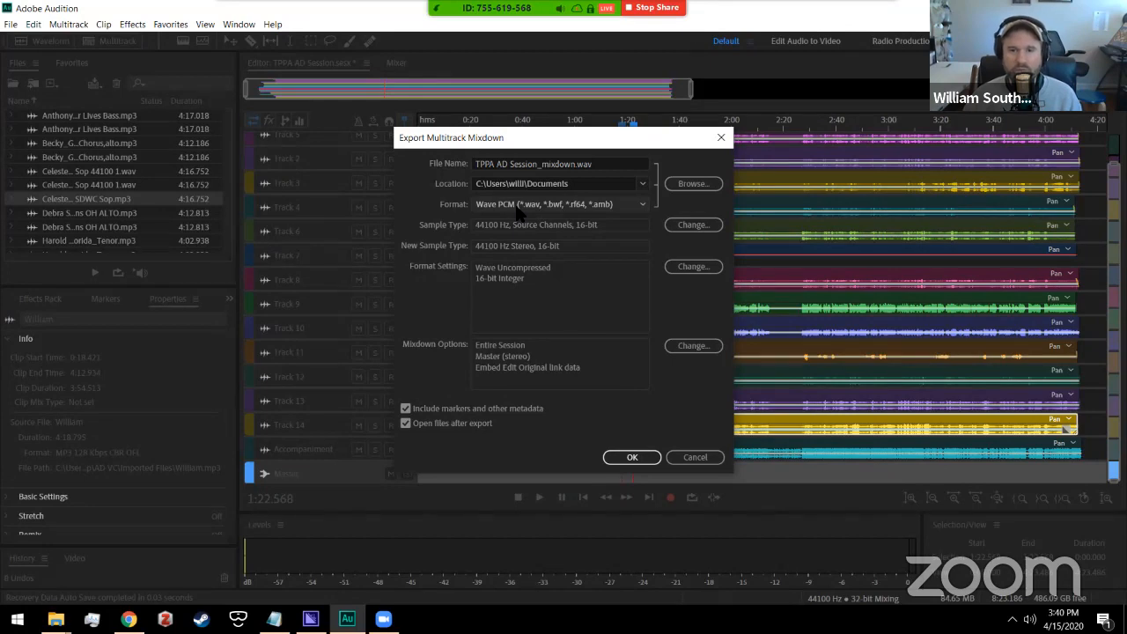
Step: Export the mixdown as Wave PCM into the AD Virtual Chorus folder
{"action": "left_click", "coordinate": [640, 205]}
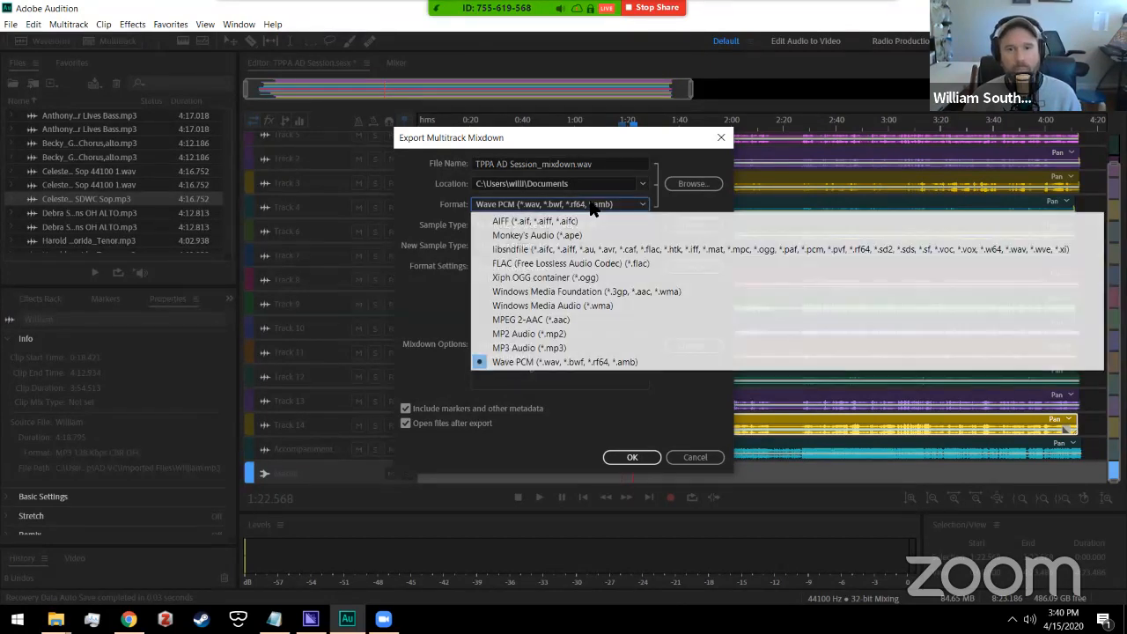
{"action": "left_click", "coordinate": [592, 207]}
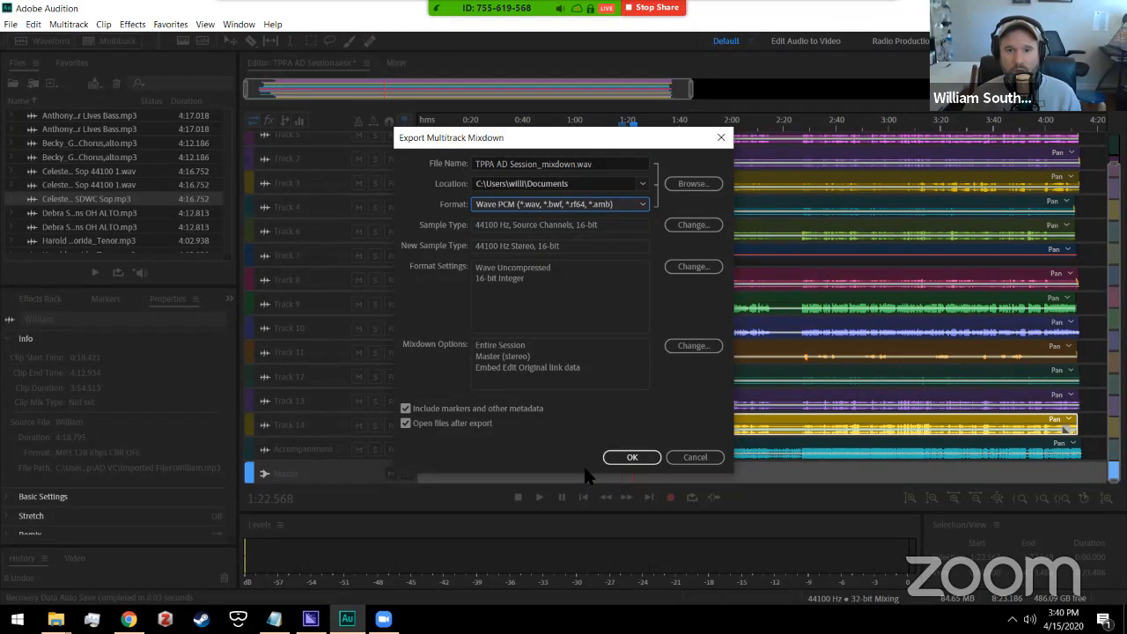
{"action": "left_click", "coordinate": [684, 184]}
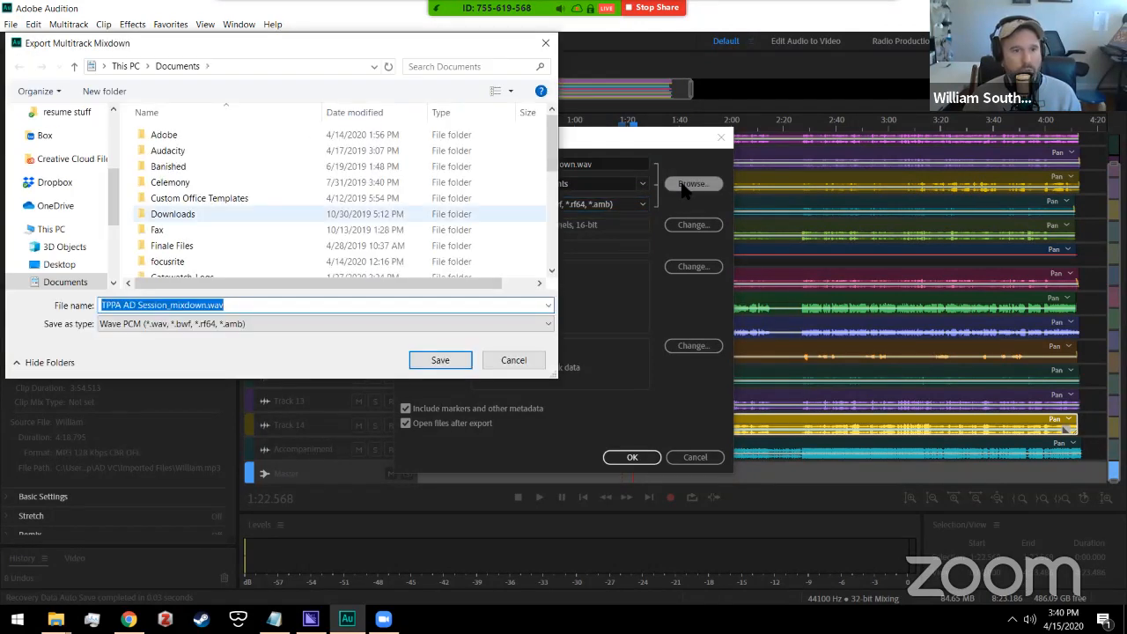
{"action": "left_click", "coordinate": [114, 117]}
{"action": "left_click", "coordinate": [88, 246]}
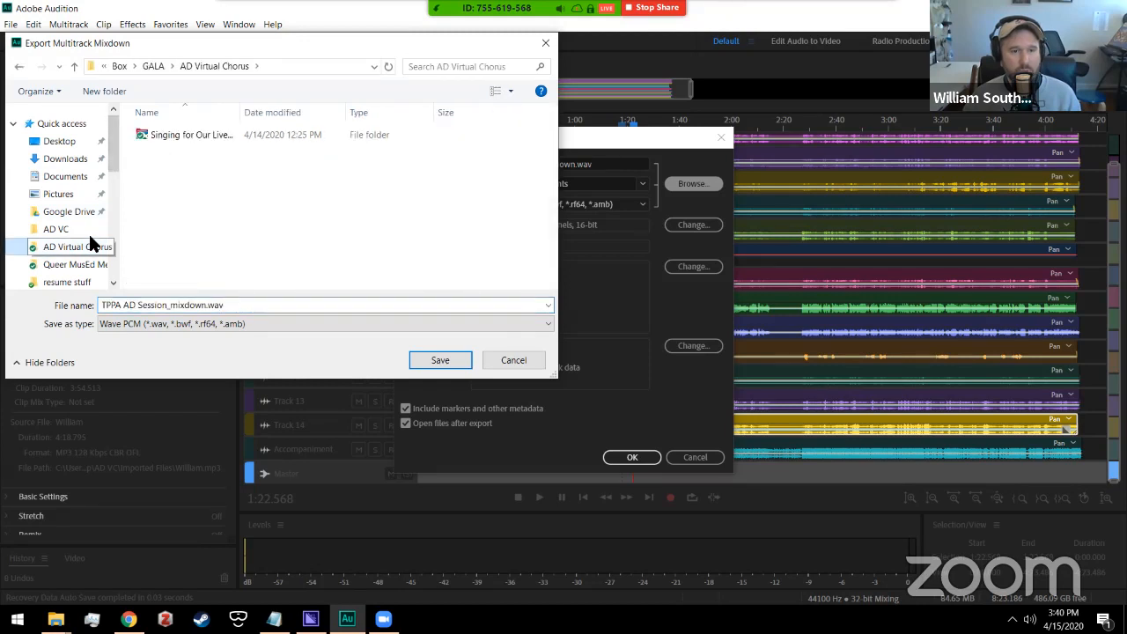
{"action": "left_click", "coordinate": [107, 305]}
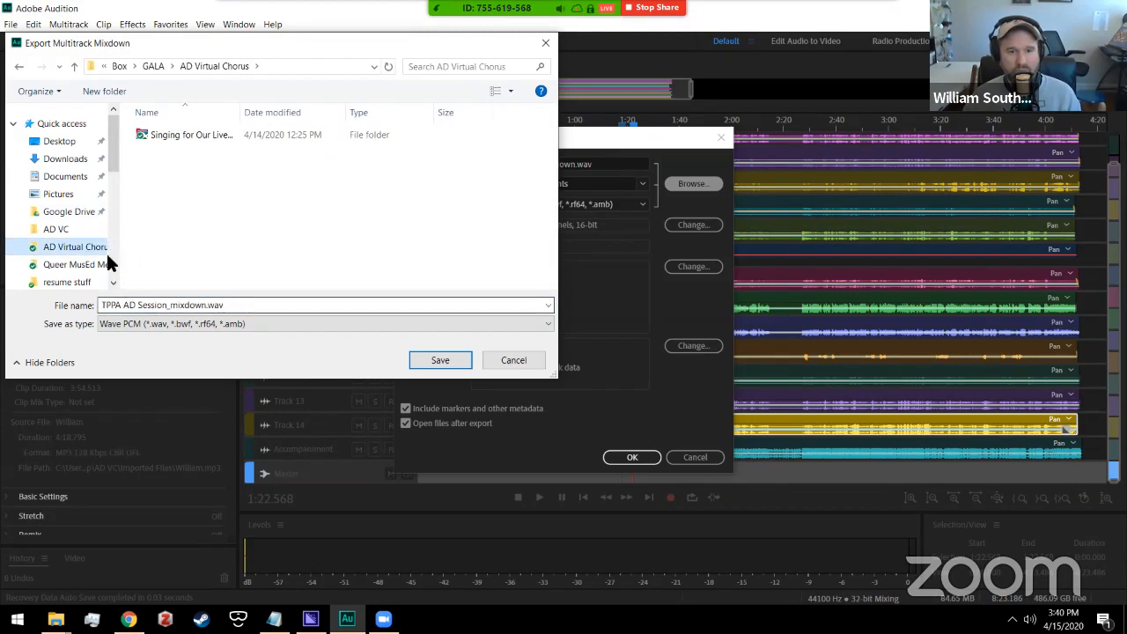
{"action": "left_click", "coordinate": [437, 362]}
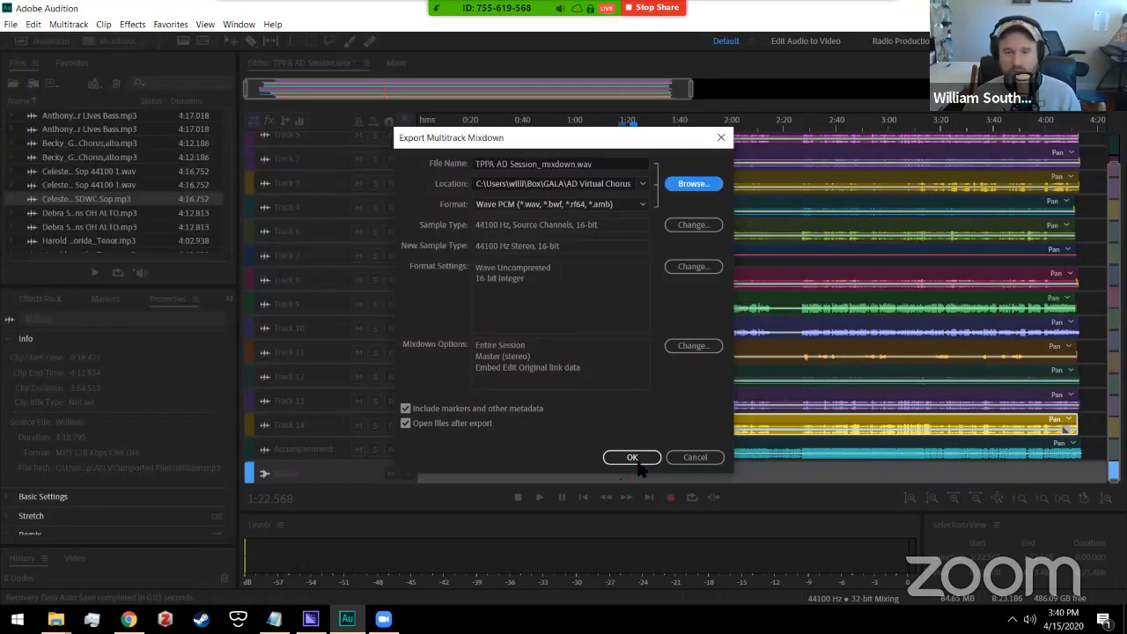
{"action": "left_click", "coordinate": [632, 457]}
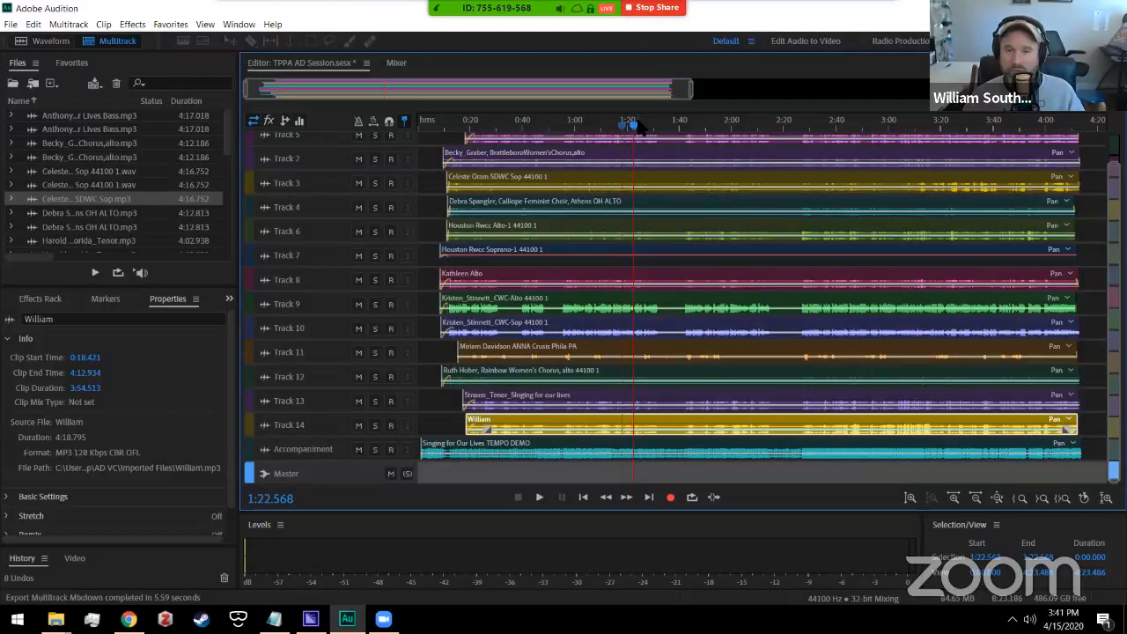
Step: After the export finishes, scrub the playhead back through the mix to about 1:18
{"action": "left_click_drag", "start_coordinate": [633, 126], "coordinate": [460, 130]}
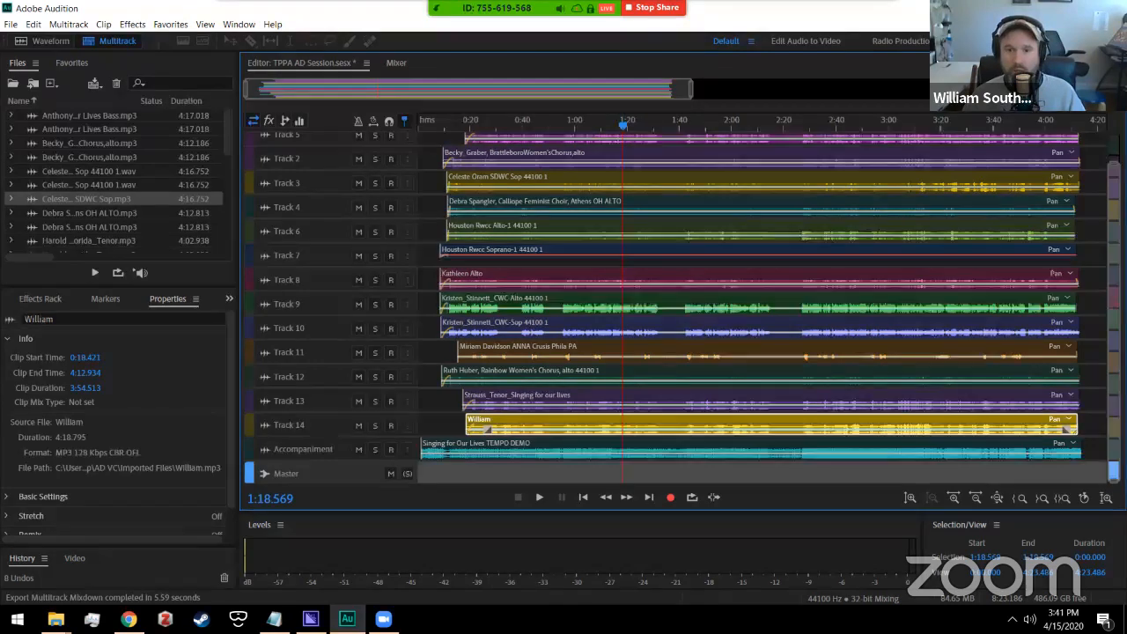
Step: Quit Audition, saving changes to TPPA AD Session.sesx, then stop the Zoom screen share
{"action": "key", "text": "ctrl+w"}
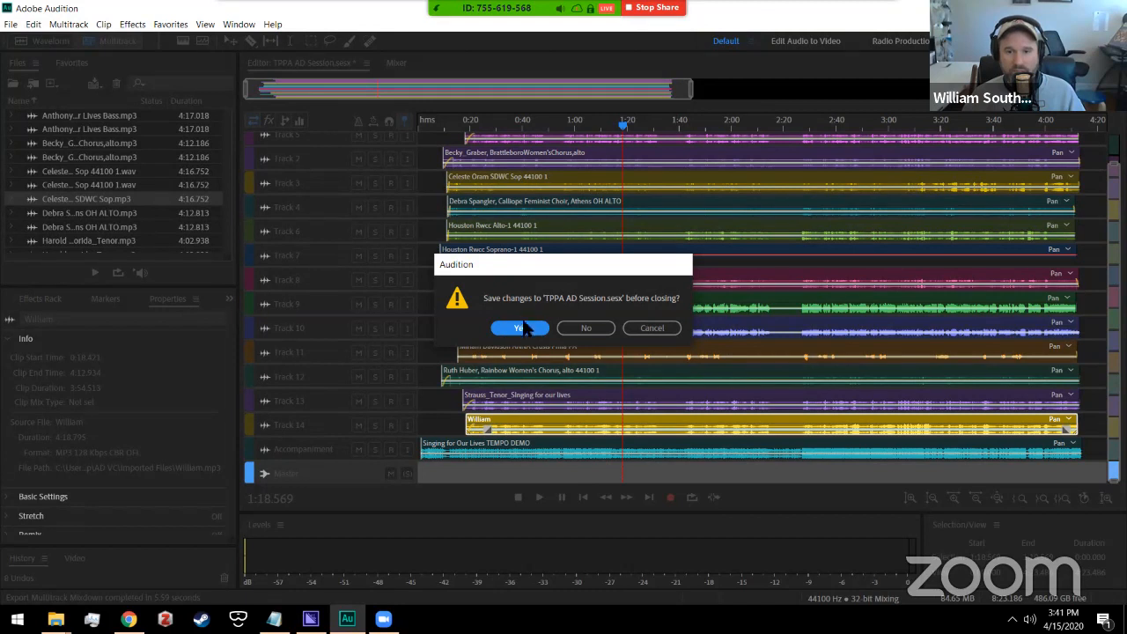
{"action": "left_click", "coordinate": [521, 328]}
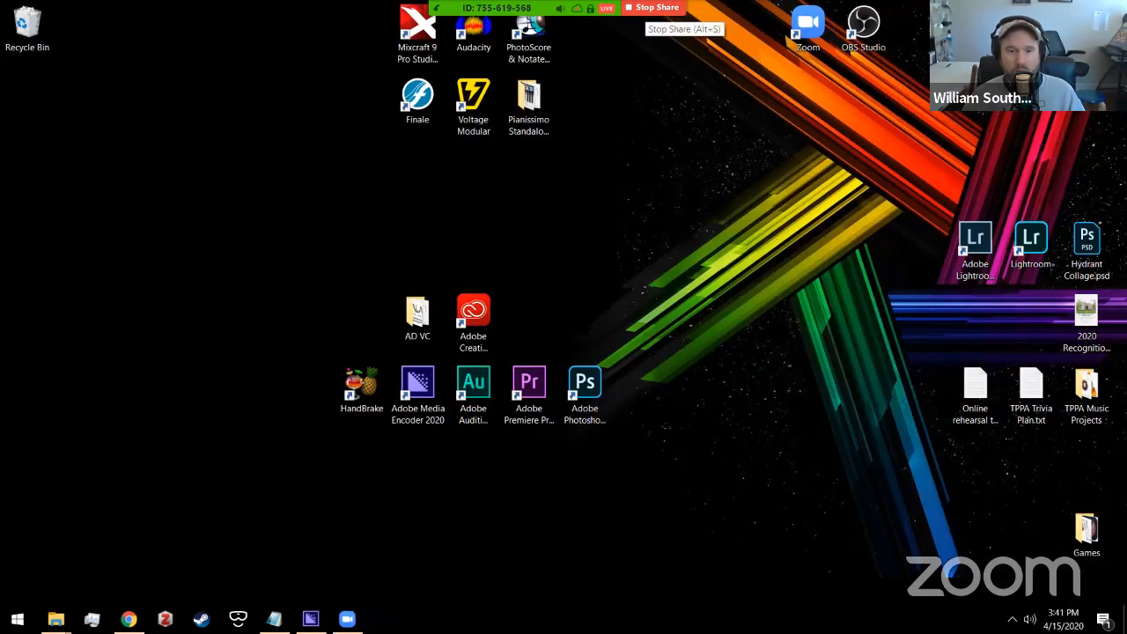
{"action": "left_click", "coordinate": [657, 8]}
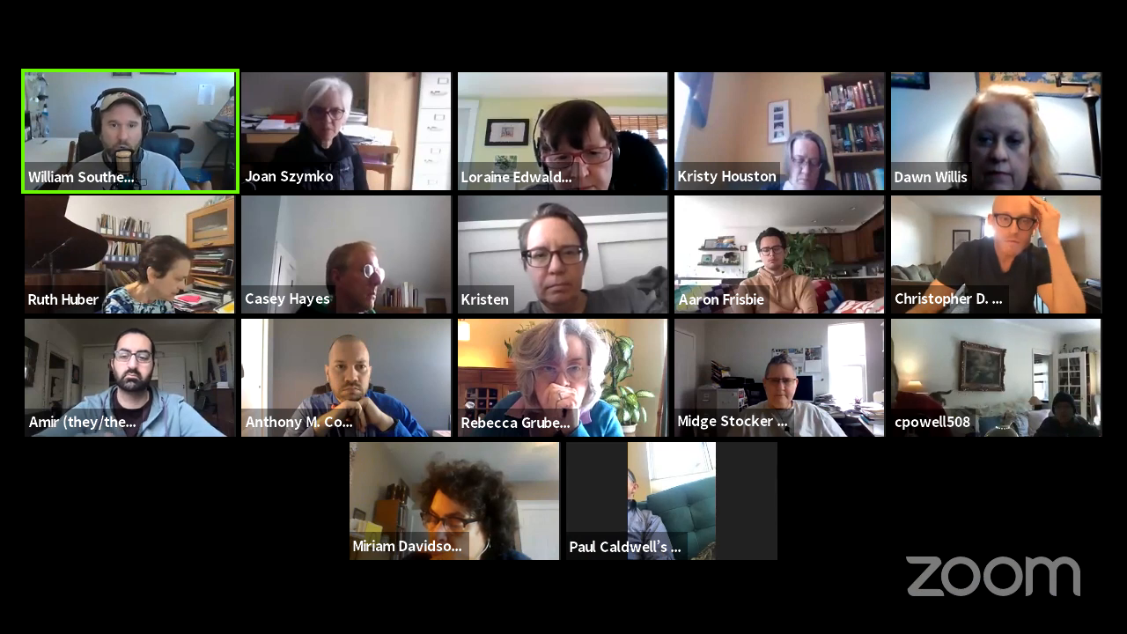
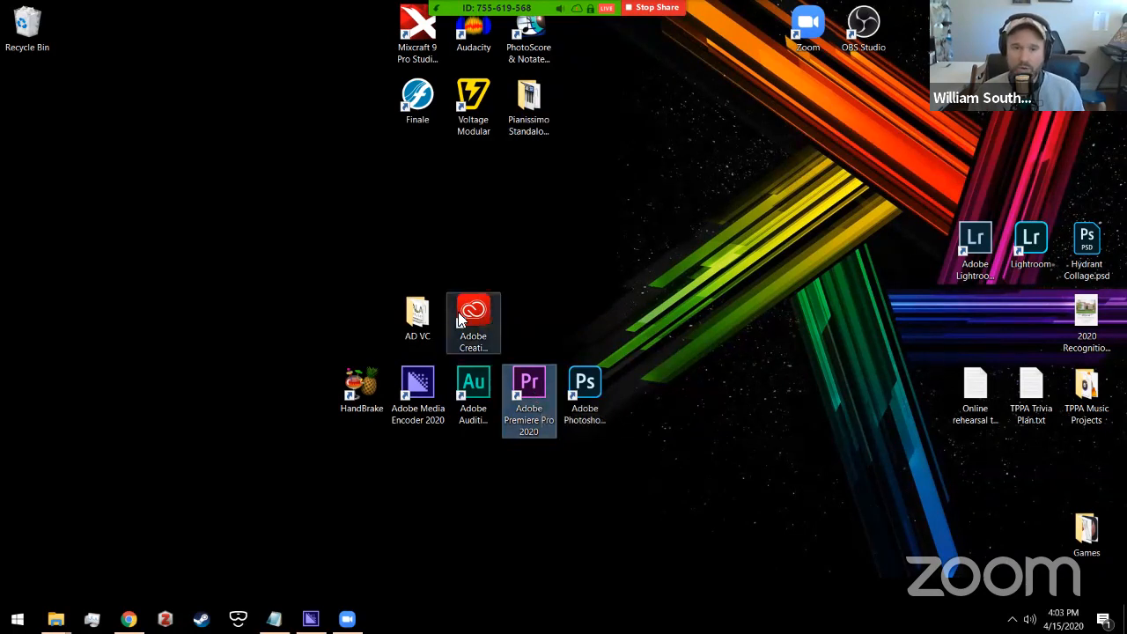
Step: Launch Adobe Premiere Pro 2020 from the desktop shortcut and nudge its Home window into place
{"action": "left_click", "coordinate": [479, 345]}
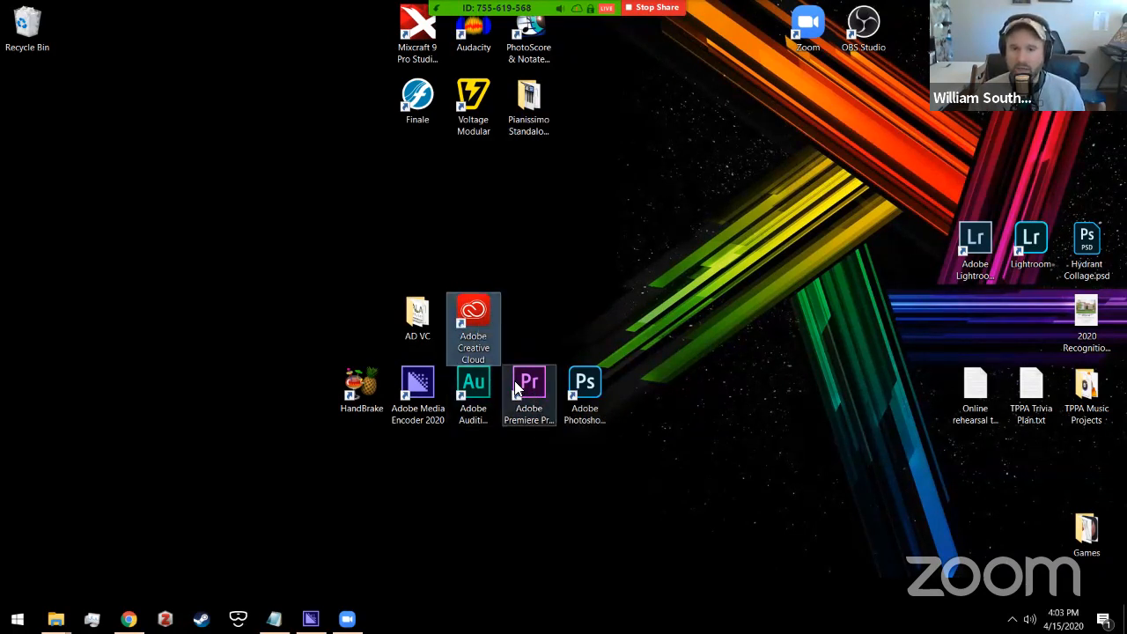
{"action": "double_click", "coordinate": [519, 392]}
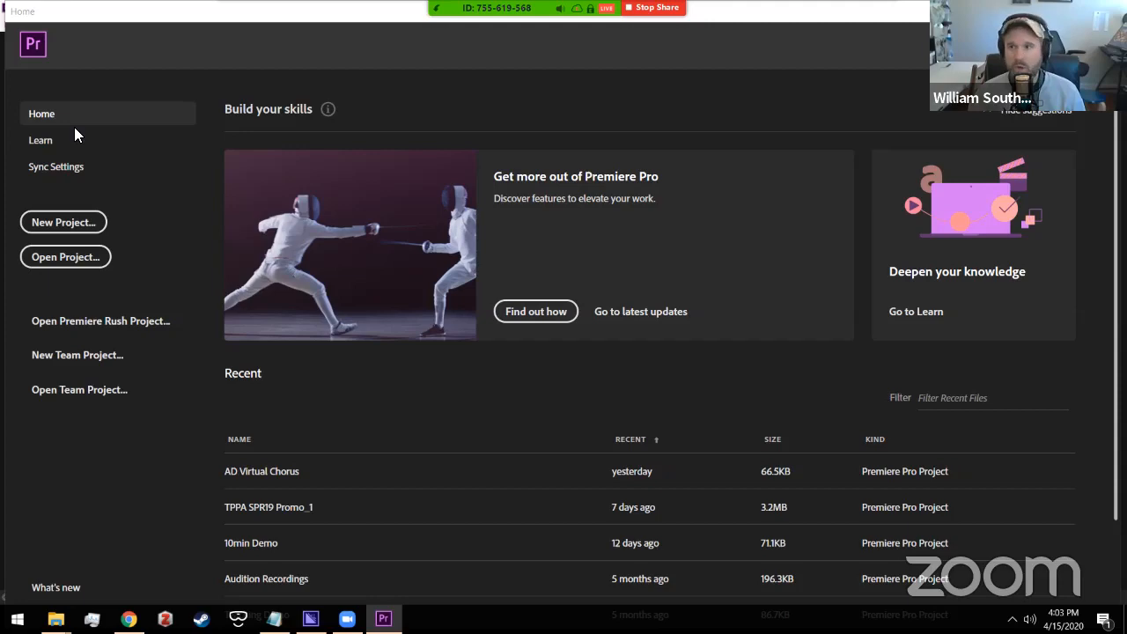
{"action": "mouse_move", "coordinate": [759, 13]}
{"action": "left_mouse_down"}
{"action": "mouse_move", "coordinate": [762, 103]}
{"action": "mouse_move", "coordinate": [813, 39]}
{"action": "mouse_move", "coordinate": [762, 27]}
{"action": "left_mouse_up"}
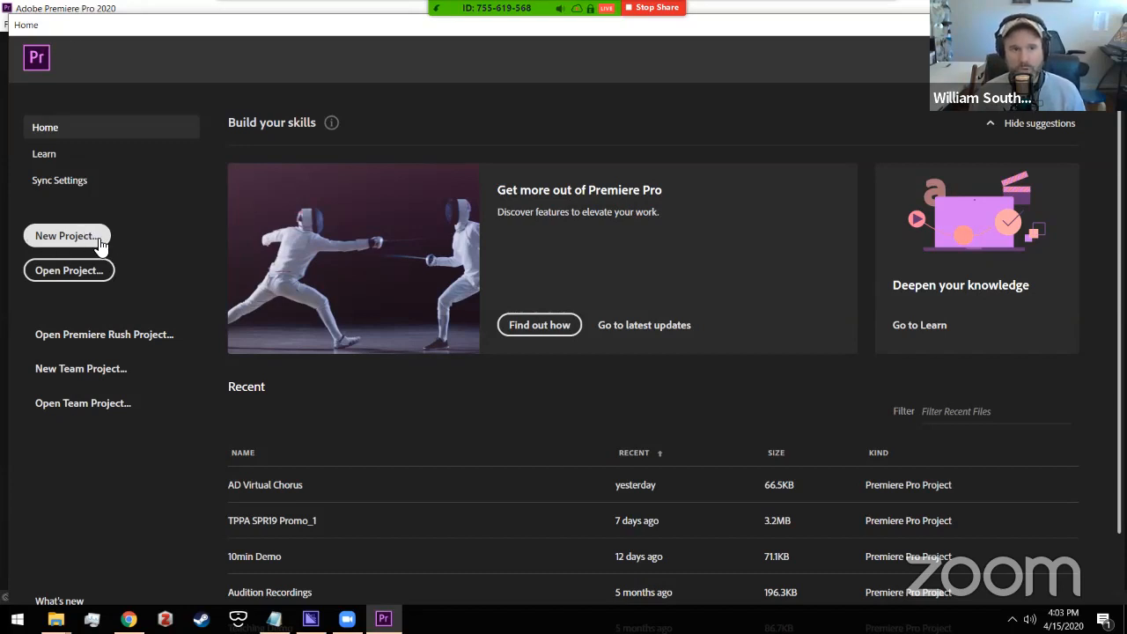
Step: Create a new project named 'AD VC Demo'
{"action": "left_click", "coordinate": [64, 236]}
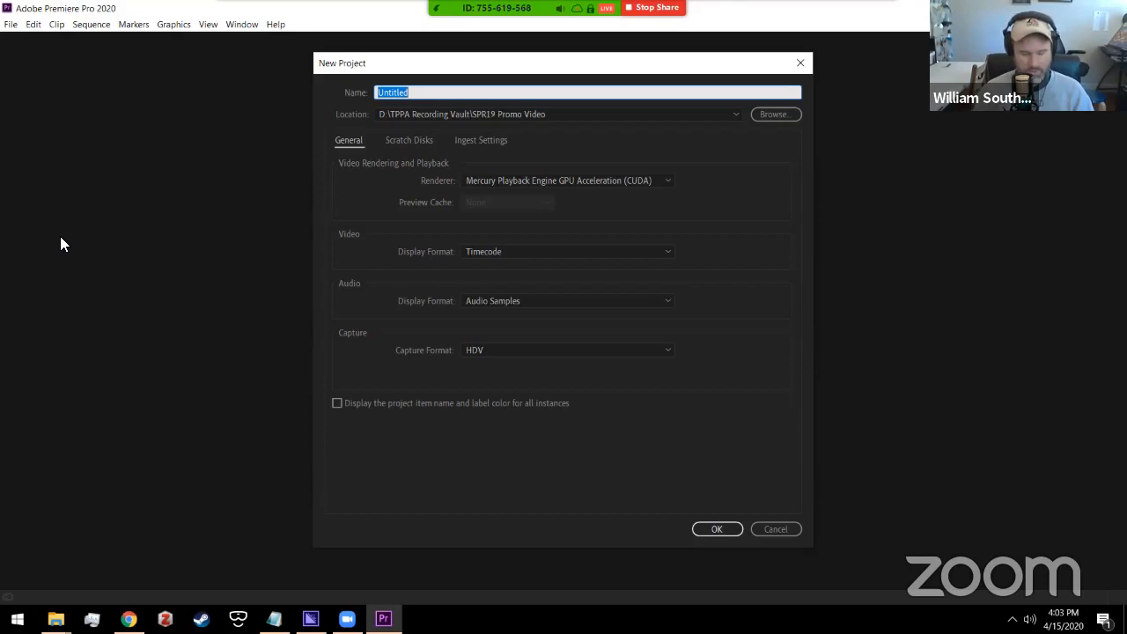
{"action": "type", "text": "AD VC "}
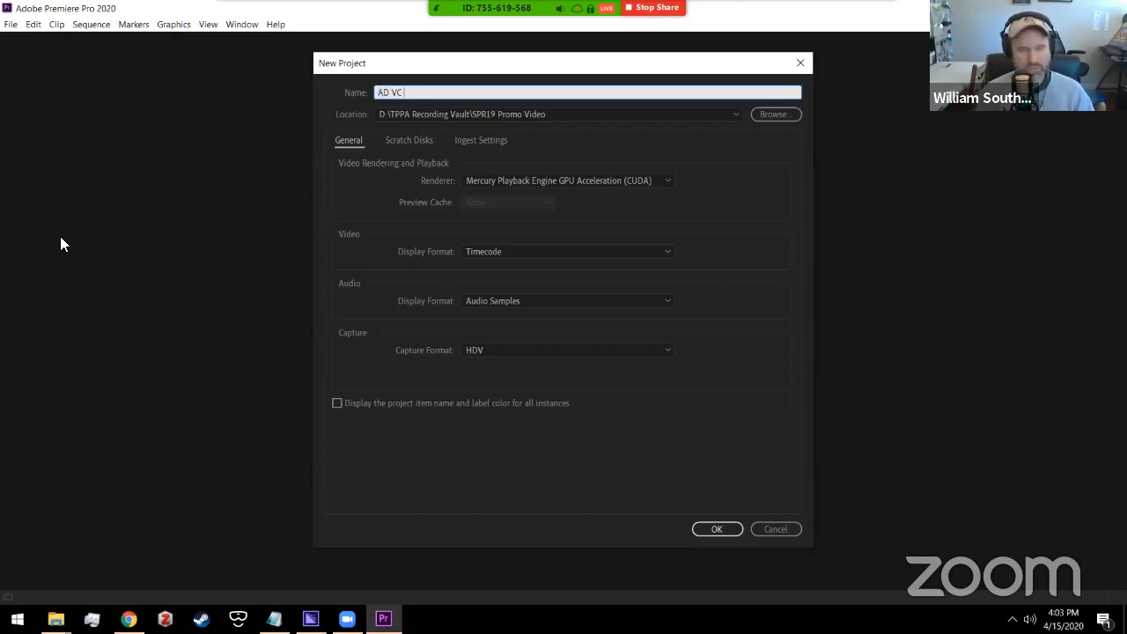
{"action": "type", "text": "Demo"}
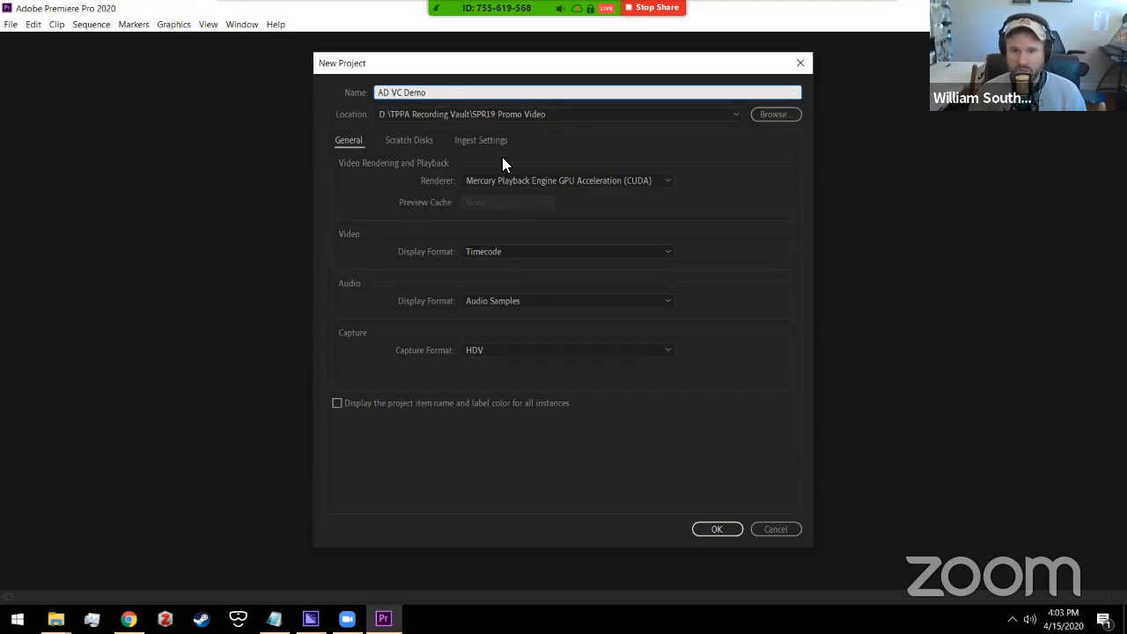
{"action": "left_click", "coordinate": [694, 530]}
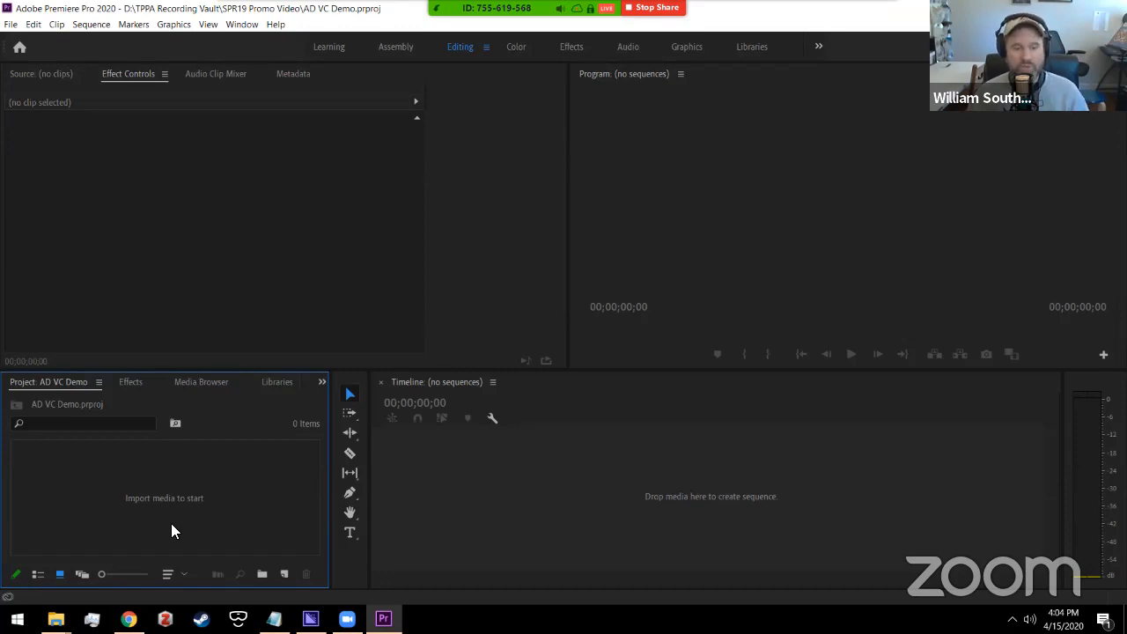
Step: Drag TPPA AD Session_mixdown.wav from the AD VC Explorer window into Premiere's Project panel
{"action": "mouse_move", "coordinate": [56, 619]}
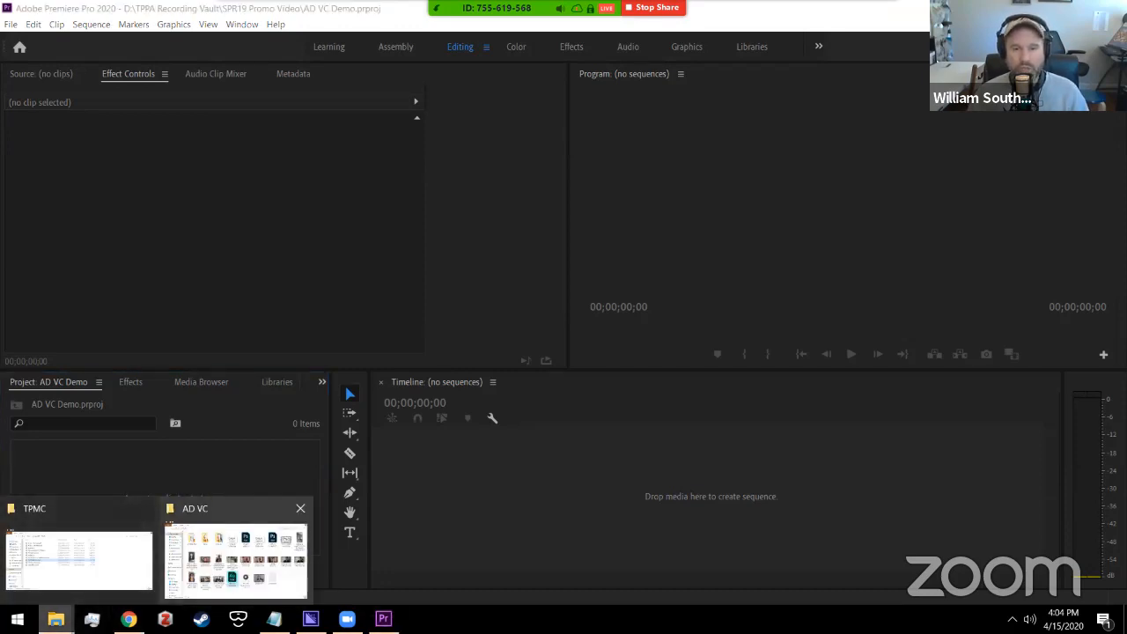
{"action": "left_click", "coordinate": [224, 578]}
{"action": "key", "text": "Right"}
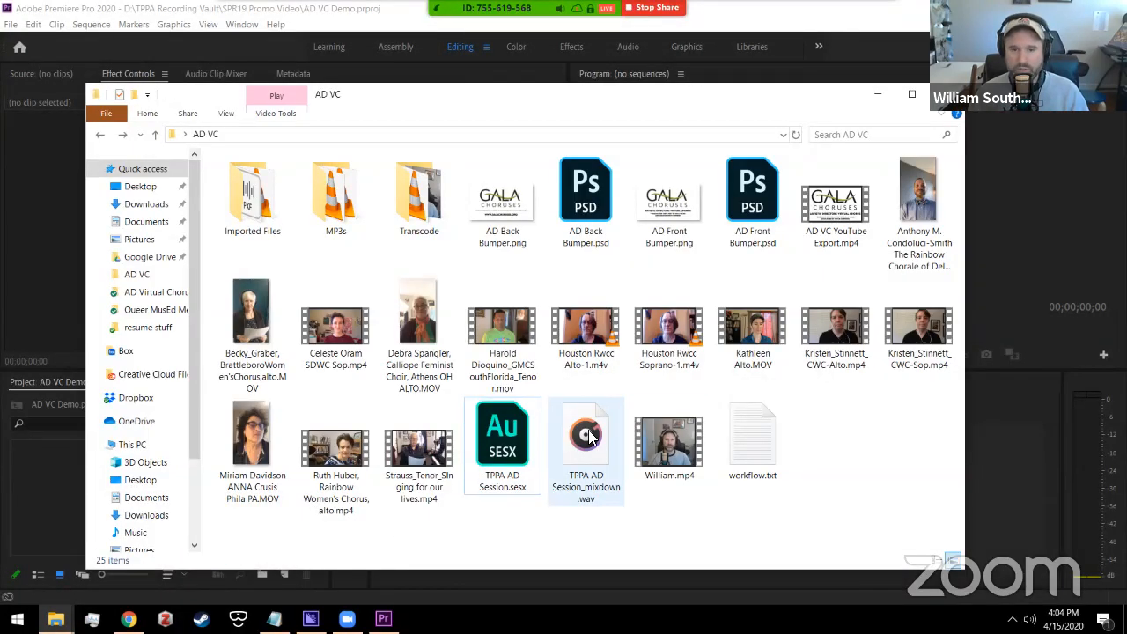
{"action": "left_click", "coordinate": [693, 554]}
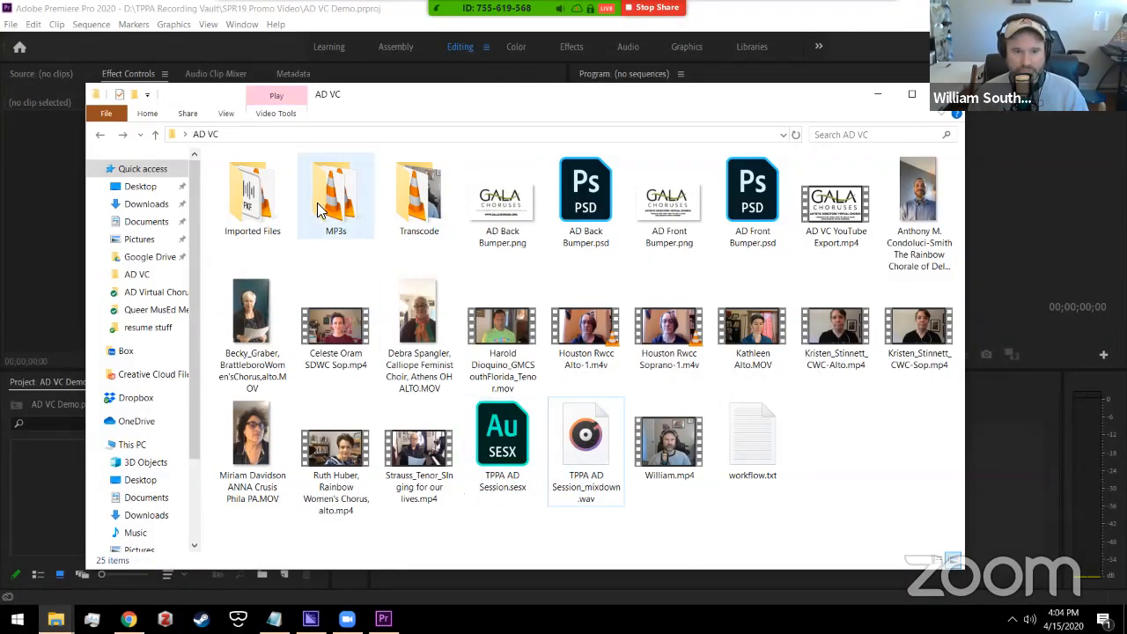
{"action": "left_click", "coordinate": [618, 460]}
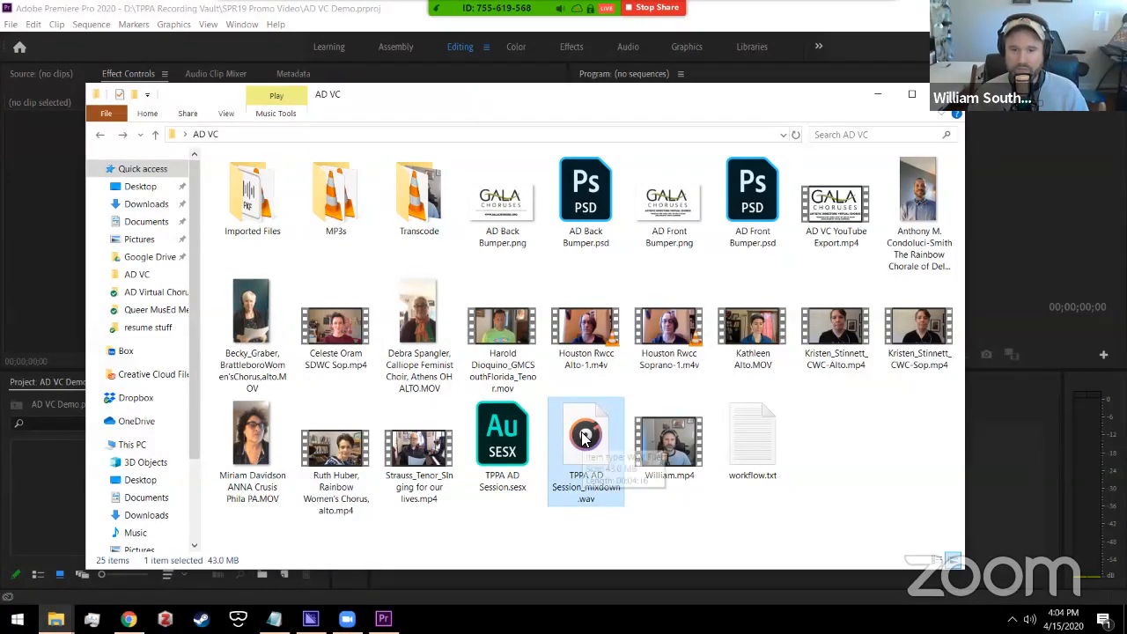
{"action": "left_click_drag", "start_coordinate": [583, 440], "coordinate": [185, 512]}
{"action": "key", "text": "alt+Tab"}
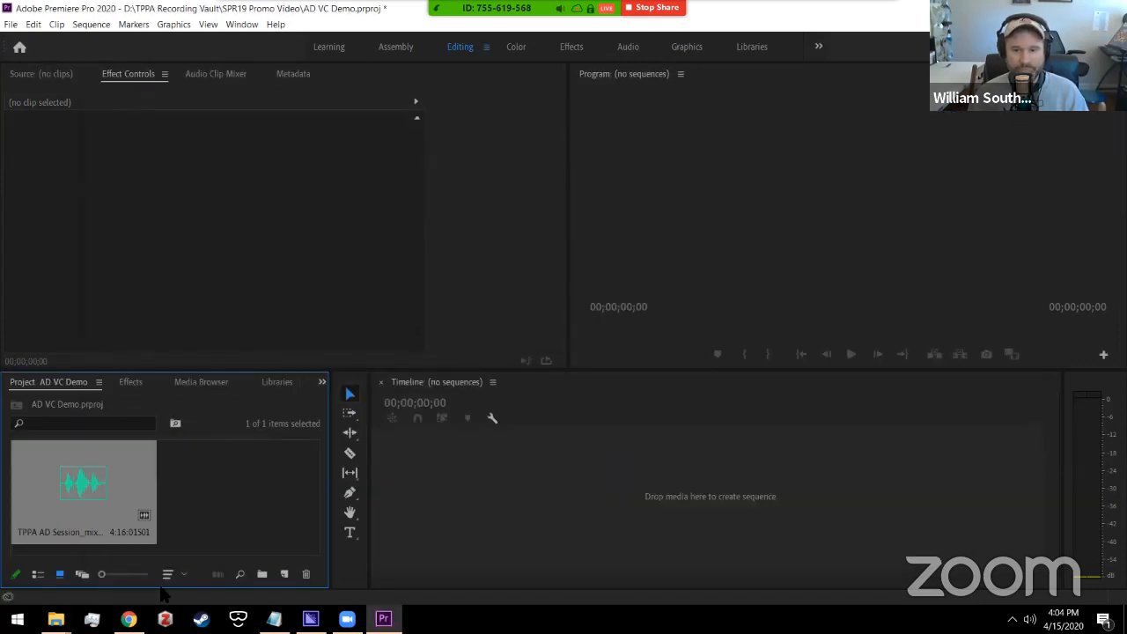
{"action": "left_click", "coordinate": [197, 539]}
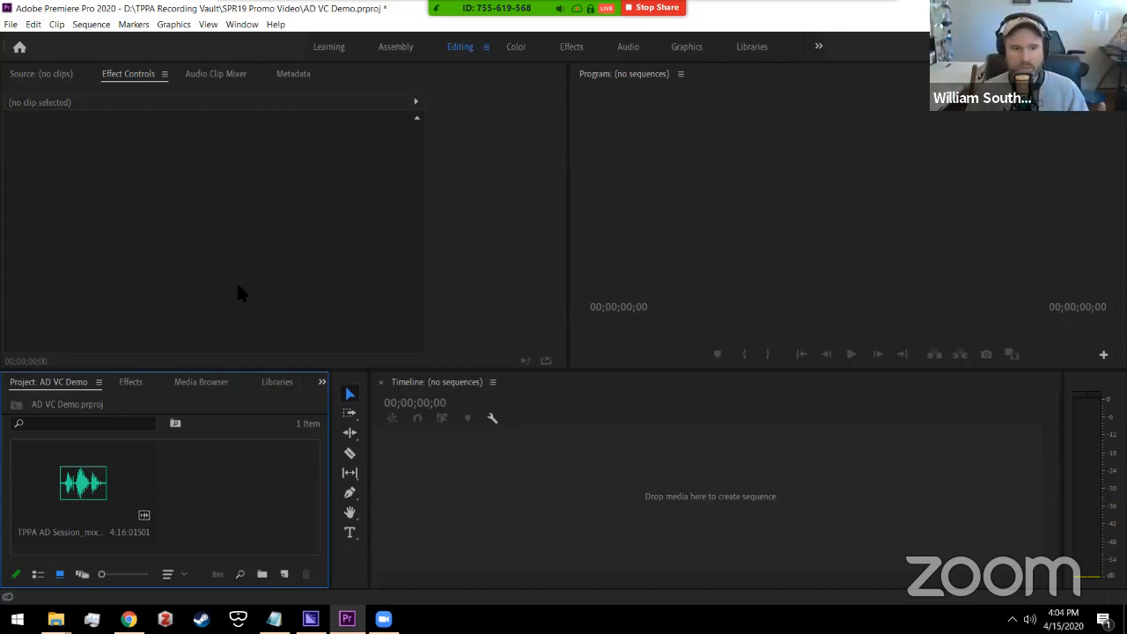
Step: Start a new Sequence from the Project panel's New Item menu
{"action": "right_click", "coordinate": [238, 469]}
{"action": "left_click", "coordinate": [182, 448]}
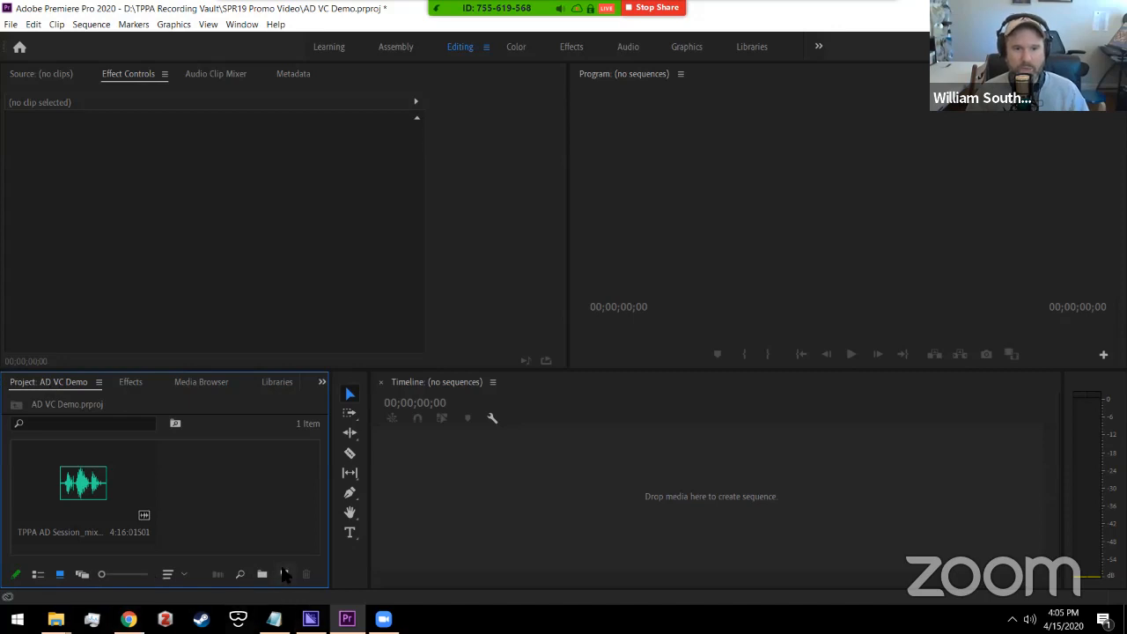
{"action": "left_click", "coordinate": [285, 574]}
{"action": "left_click", "coordinate": [306, 393]}
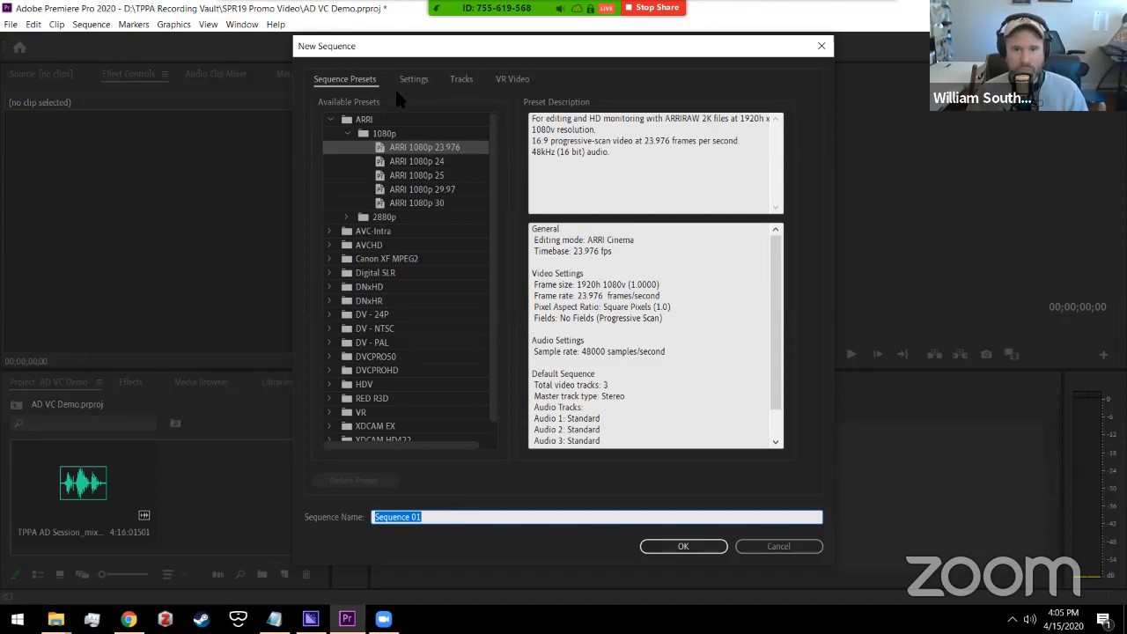
{"action": "left_click_drag", "start_coordinate": [489, 163], "coordinate": [495, 300]}
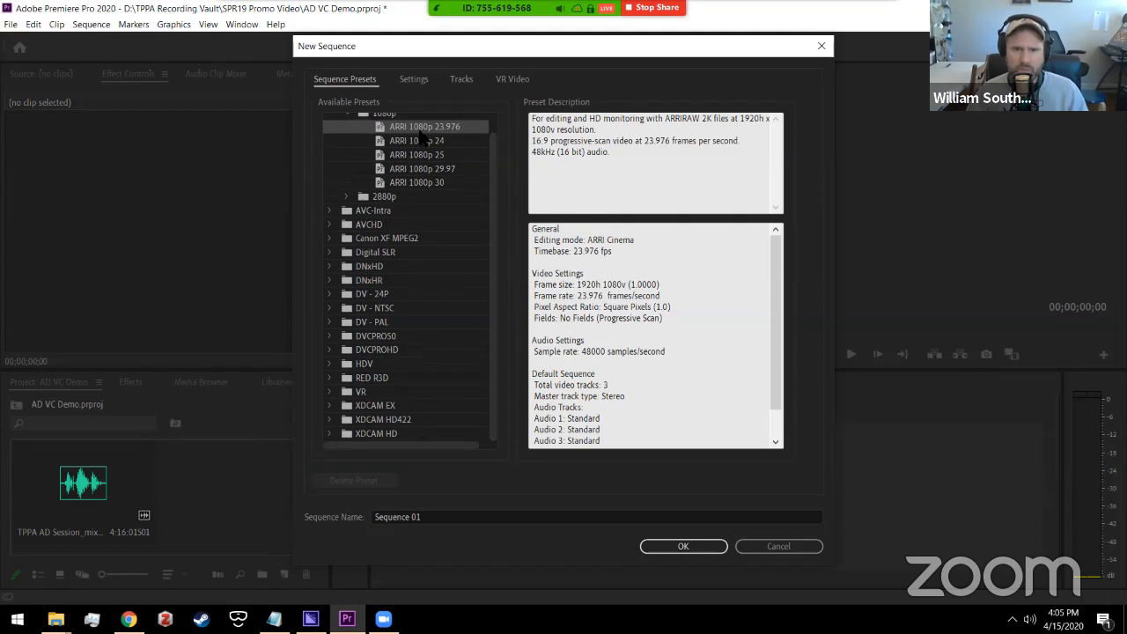
{"action": "left_click", "coordinate": [493, 119]}
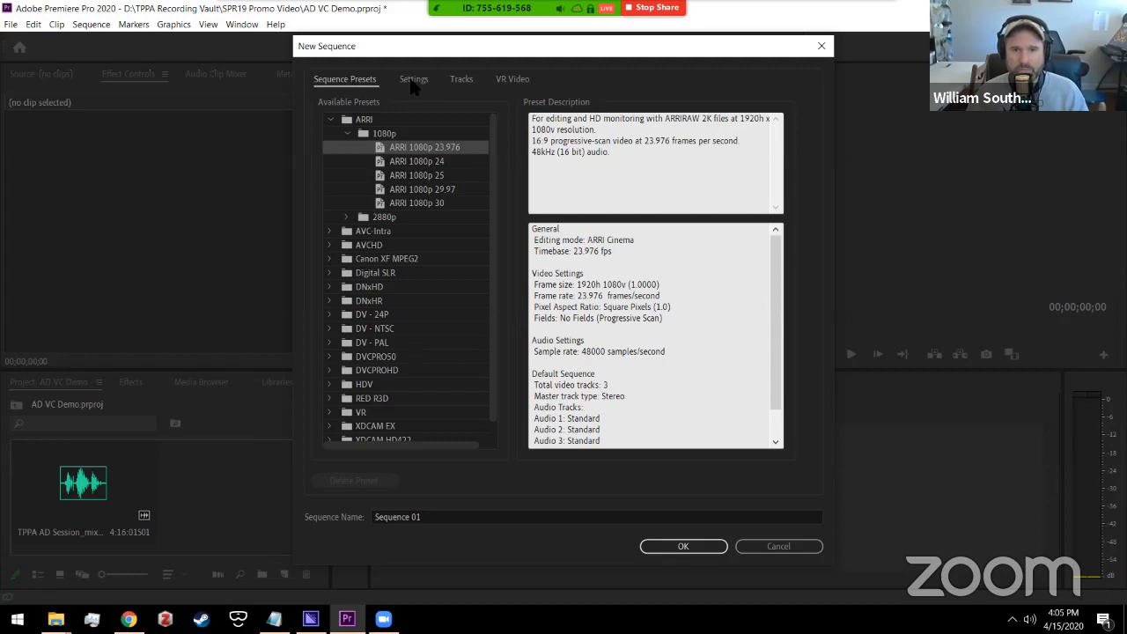
Step: Set the sequence's Editing Mode to Custom, Timebase 30.00 fps and Sample Rate 44100 Hz
{"action": "left_click", "coordinate": [412, 79]}
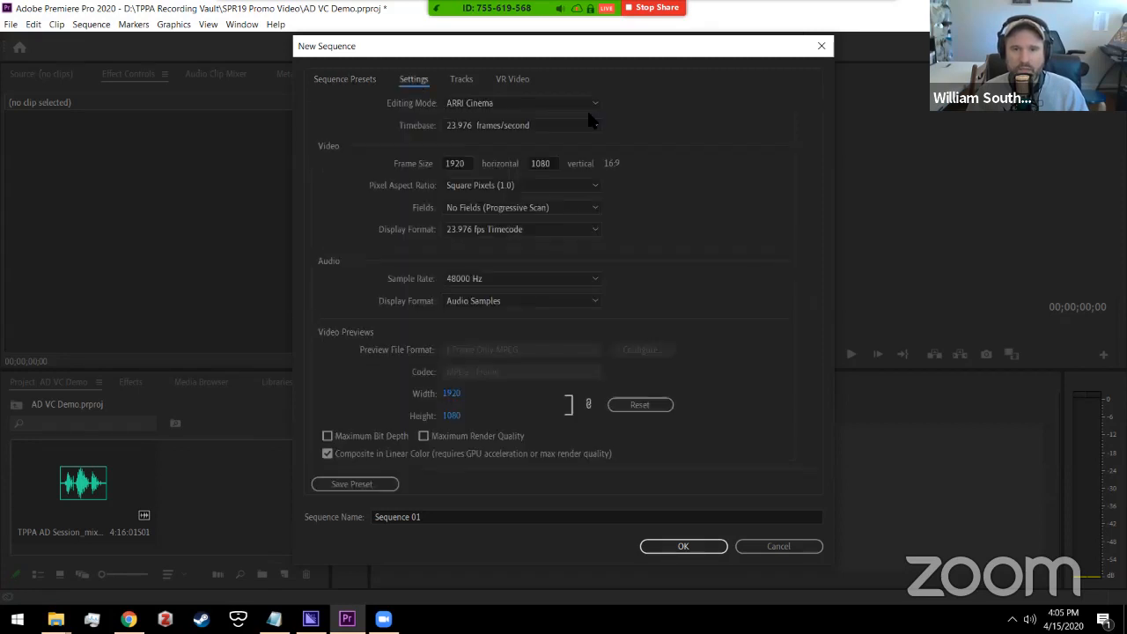
{"action": "left_click", "coordinate": [586, 106]}
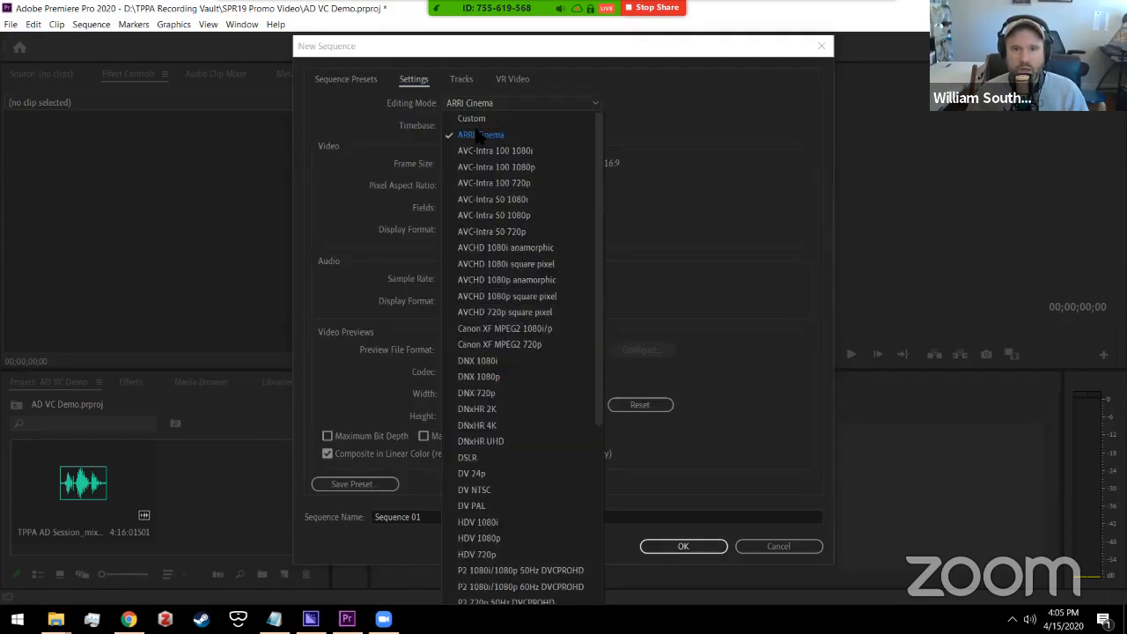
{"action": "left_click", "coordinate": [472, 119]}
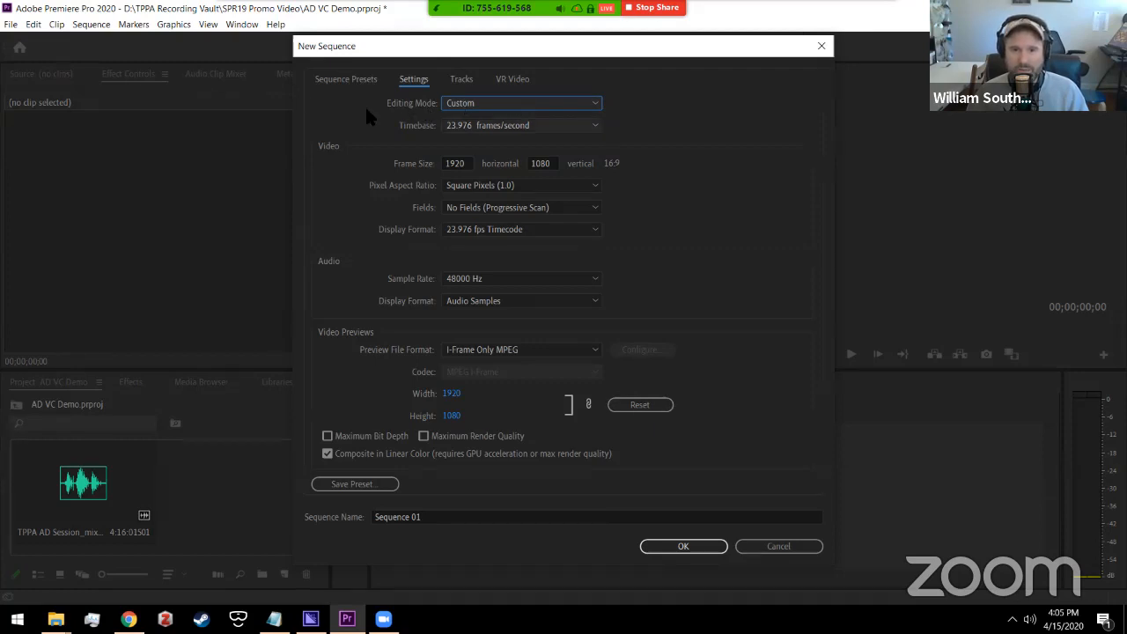
{"action": "left_click", "coordinate": [499, 128]}
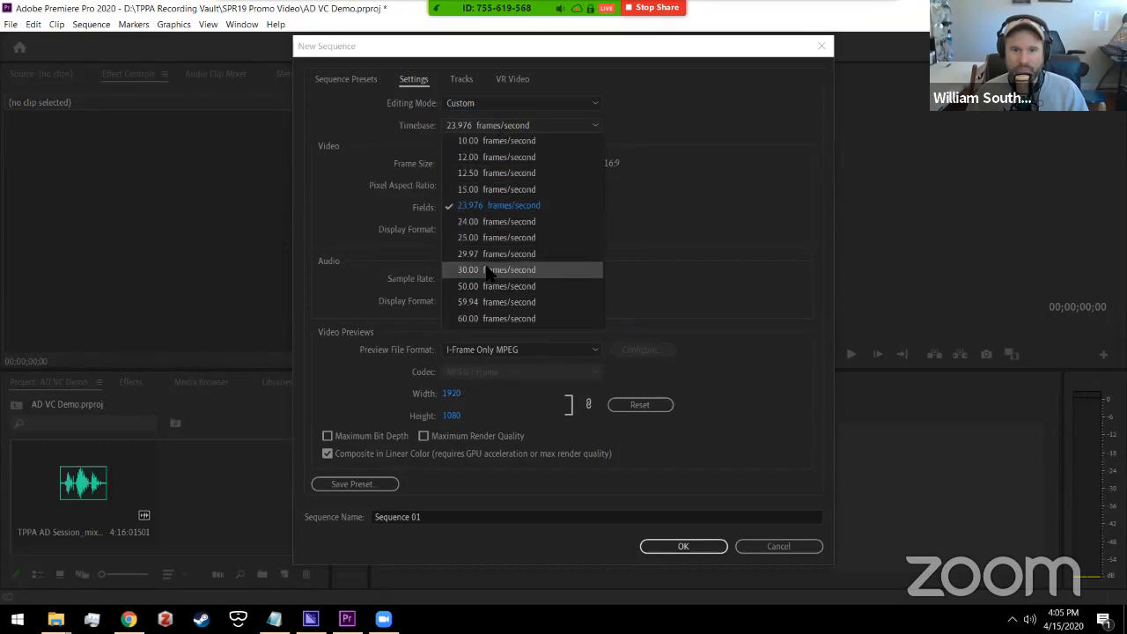
{"action": "left_click", "coordinate": [495, 269]}
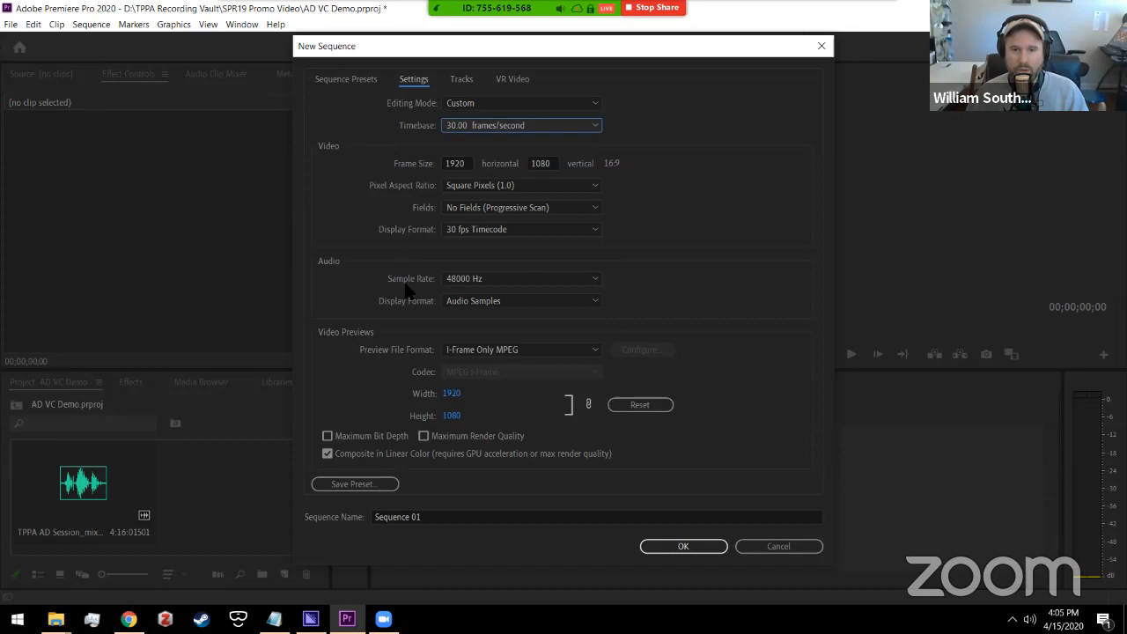
{"action": "left_click", "coordinate": [507, 278]}
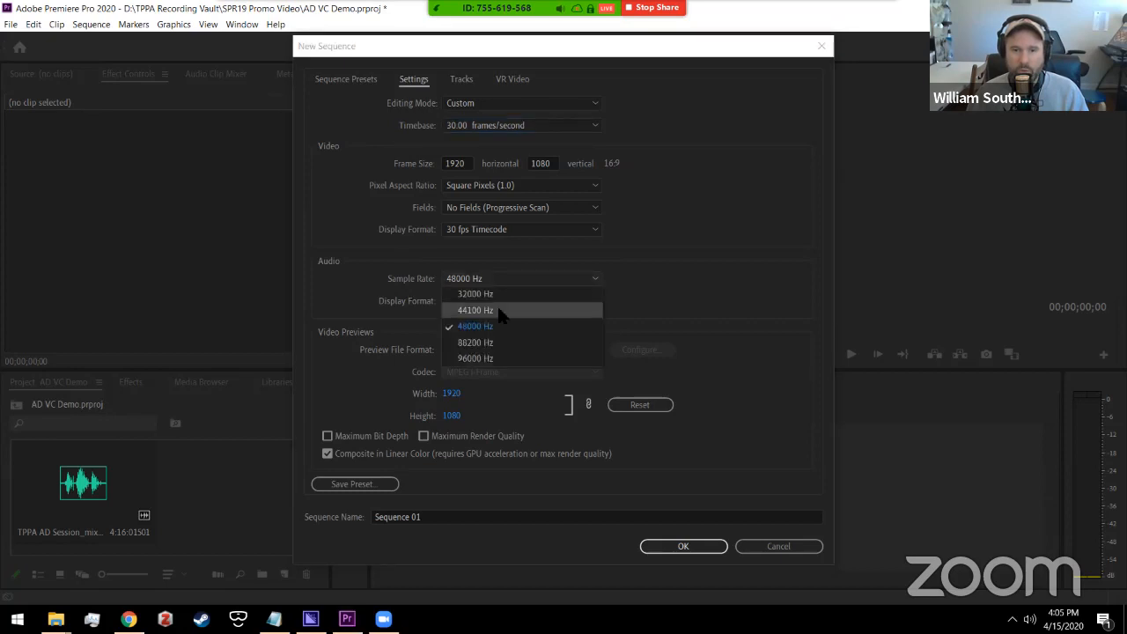
{"action": "left_click", "coordinate": [501, 311]}
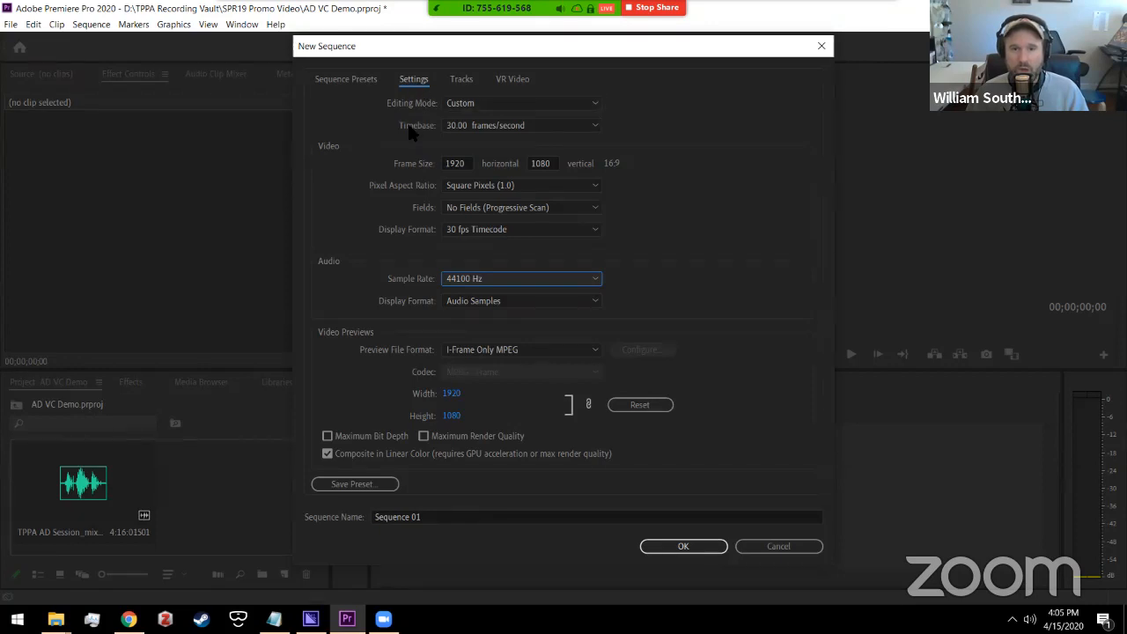
{"action": "left_click", "coordinate": [477, 104]}
{"action": "left_click", "coordinate": [476, 121]}
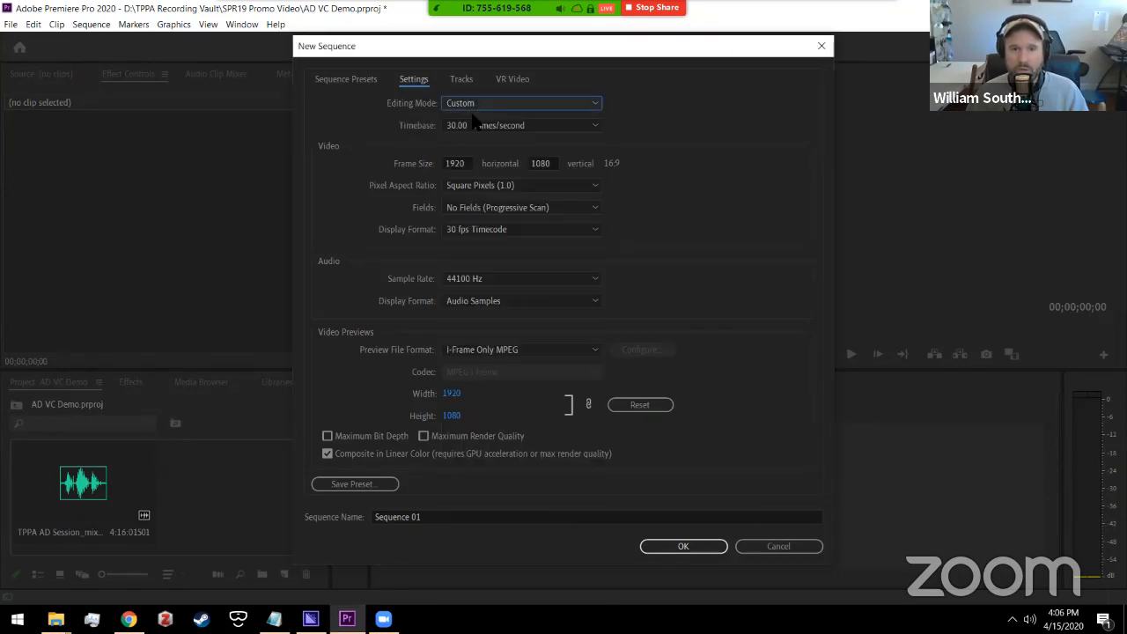
{"action": "left_click", "coordinate": [480, 126]}
{"action": "left_click", "coordinate": [480, 126]}
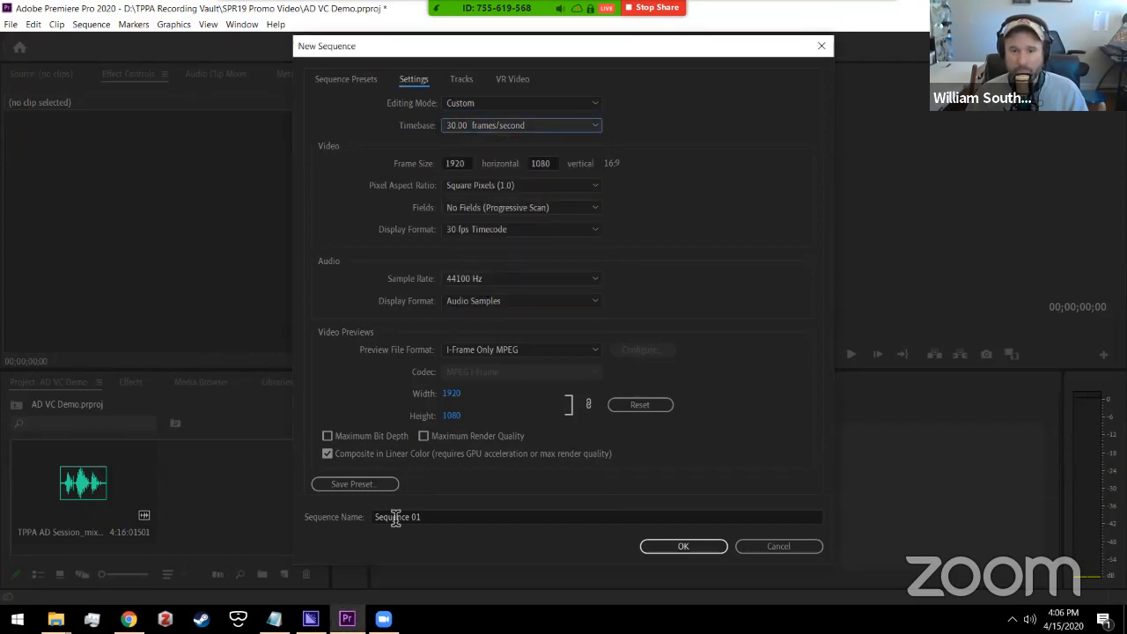
Step: Name the sequence 'AD Video Compilation' and confirm it
{"action": "left_click_drag", "start_coordinate": [458, 520], "coordinate": [364, 516]}
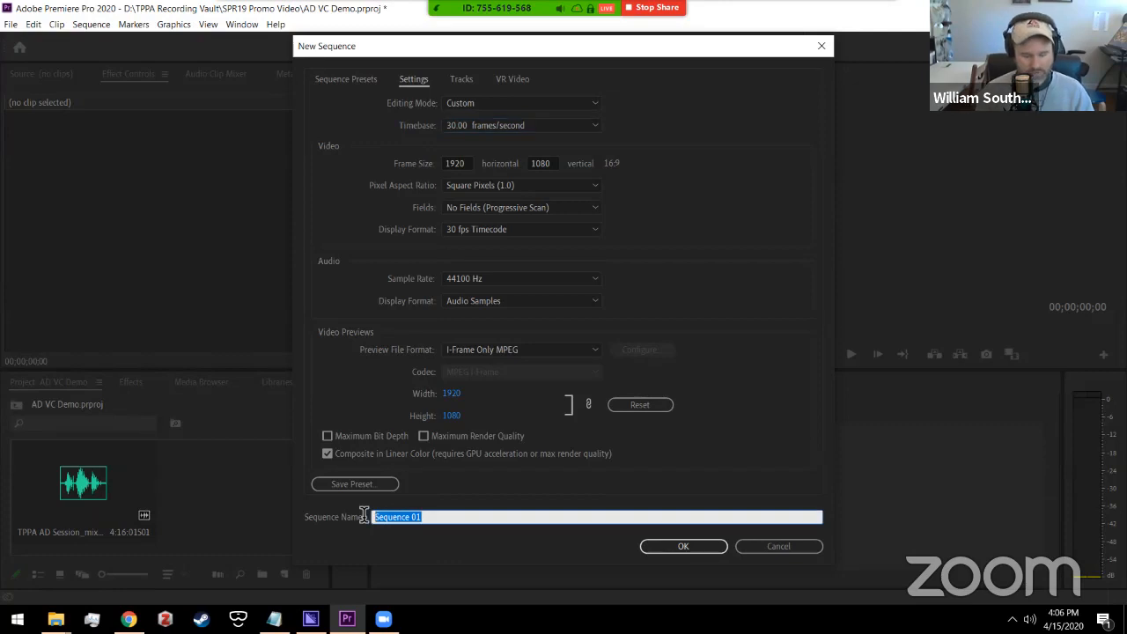
{"action": "type", "text": "AD Video Compil"}
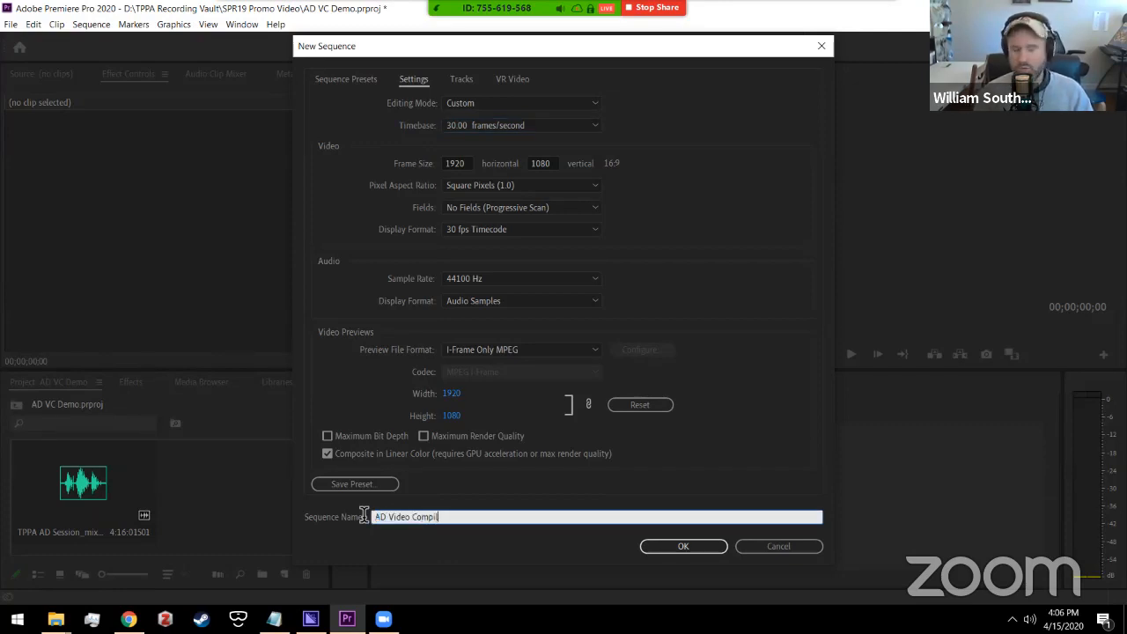
{"action": "left_click", "coordinate": [664, 548]}
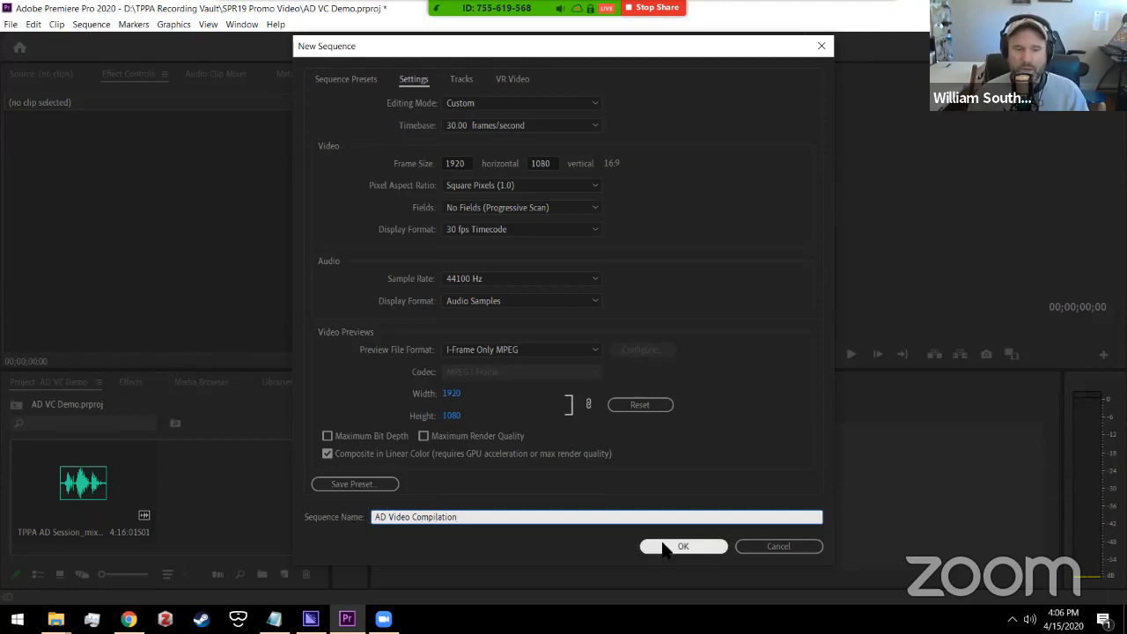
{"action": "left_click", "coordinate": [664, 547]}
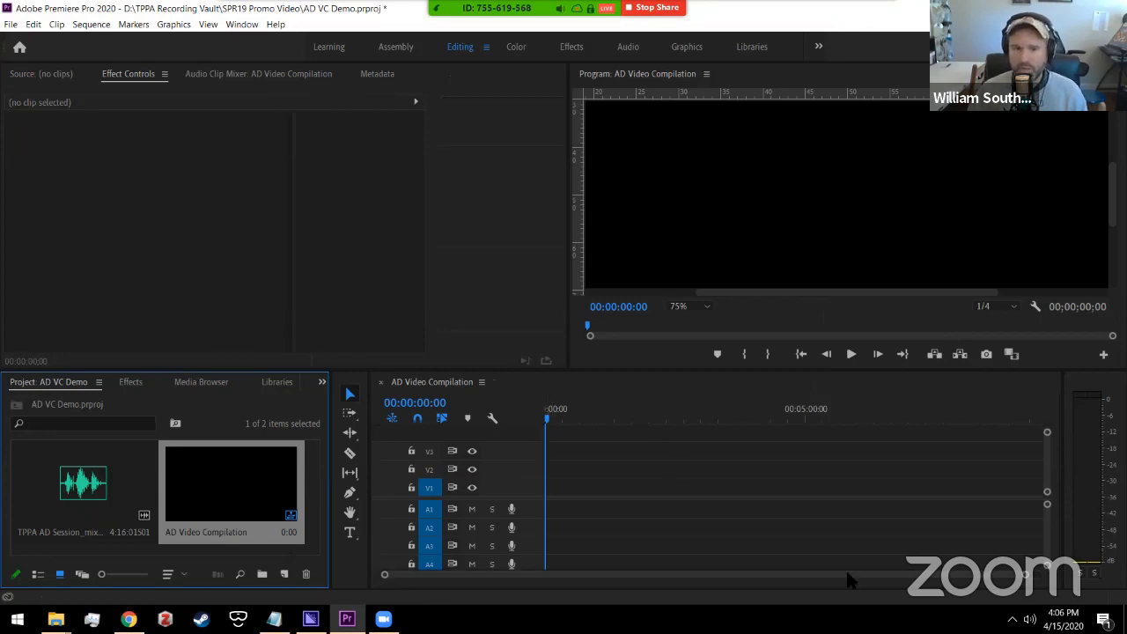
Step: Resize the timeline and upper panels and set the Program monitor zoom to Fit
{"action": "left_click_drag", "start_coordinate": [506, 352], "coordinate": [506, 323]}
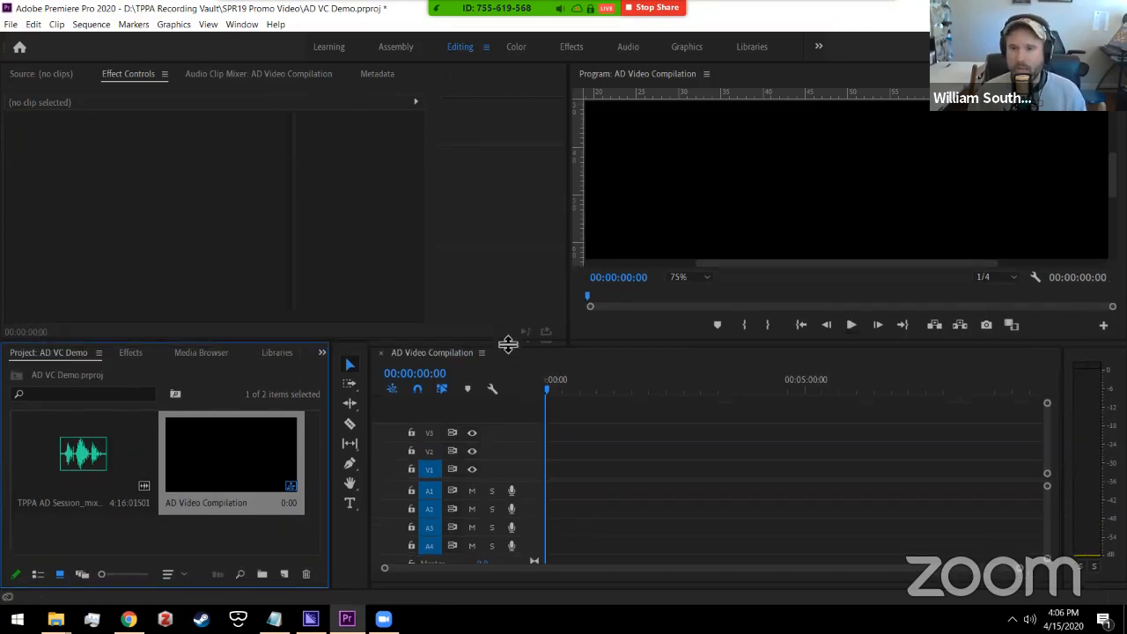
{"action": "left_click", "coordinate": [706, 276]}
{"action": "left_click", "coordinate": [702, 293]}
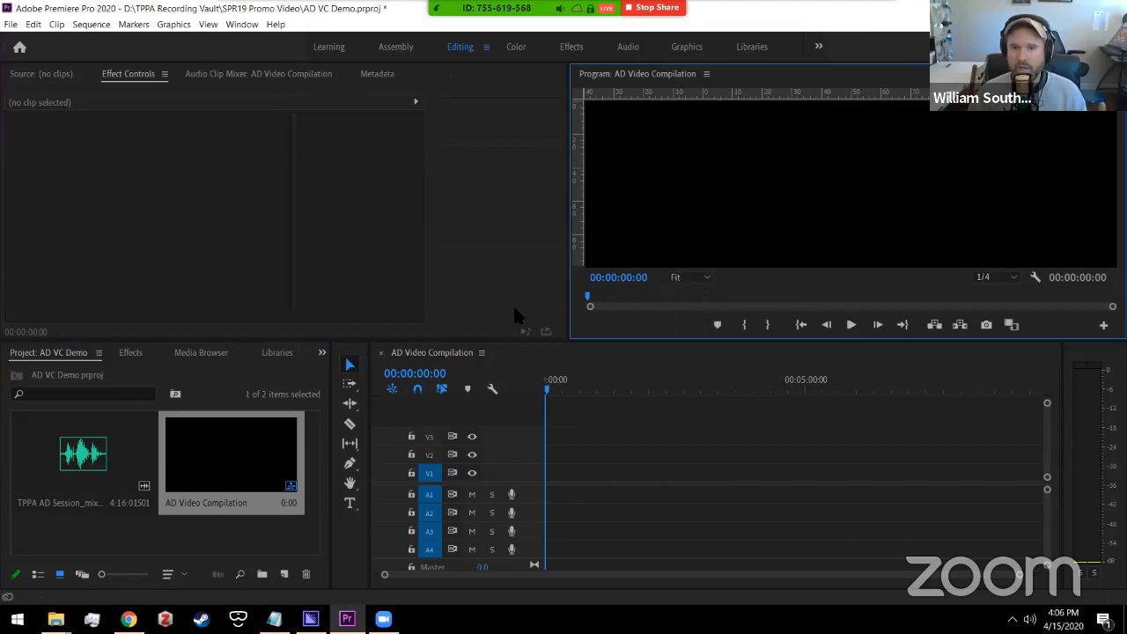
{"action": "left_click_drag", "start_coordinate": [528, 343], "coordinate": [529, 399]}
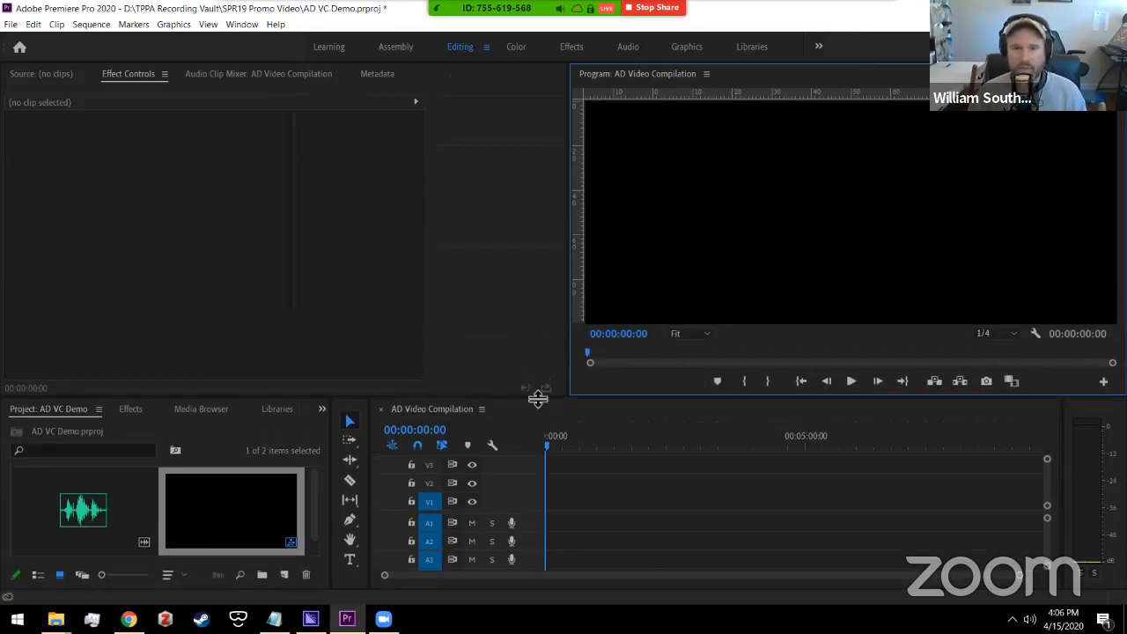
{"action": "left_click", "coordinate": [688, 334]}
{"action": "left_click", "coordinate": [701, 336]}
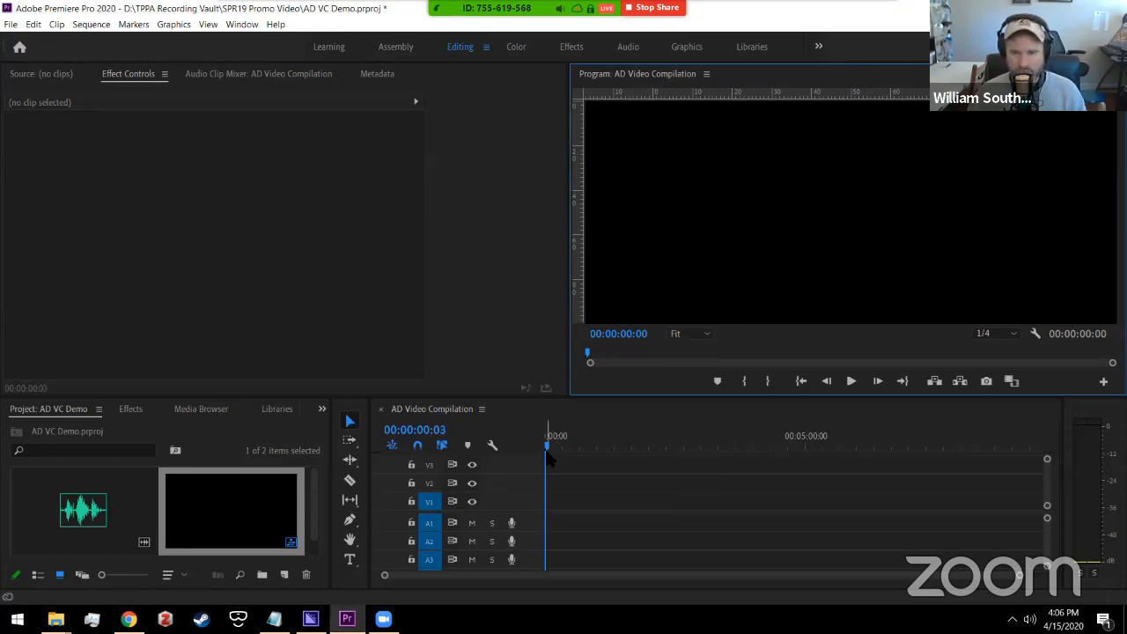
Step: Adjust the video/audio track divider and select the mixdown audio clip in the Project panel
{"action": "scroll", "coordinate": [1045, 480], "scroll_direction": "up", "scroll_amount": 2}
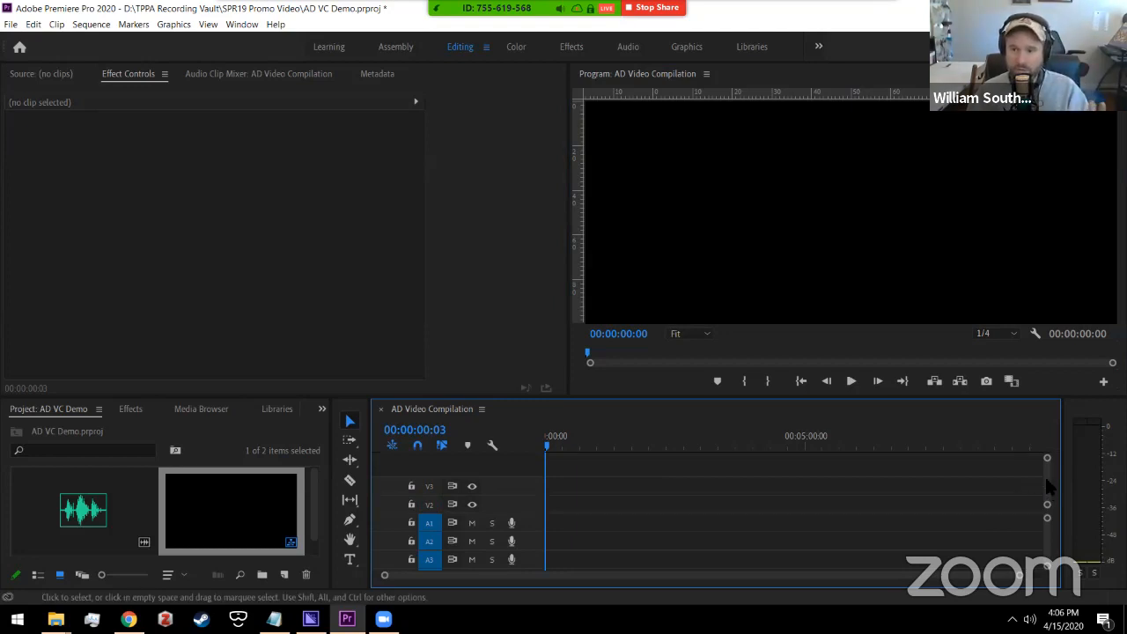
{"action": "scroll", "coordinate": [1053, 480], "scroll_direction": "down", "scroll_amount": 2}
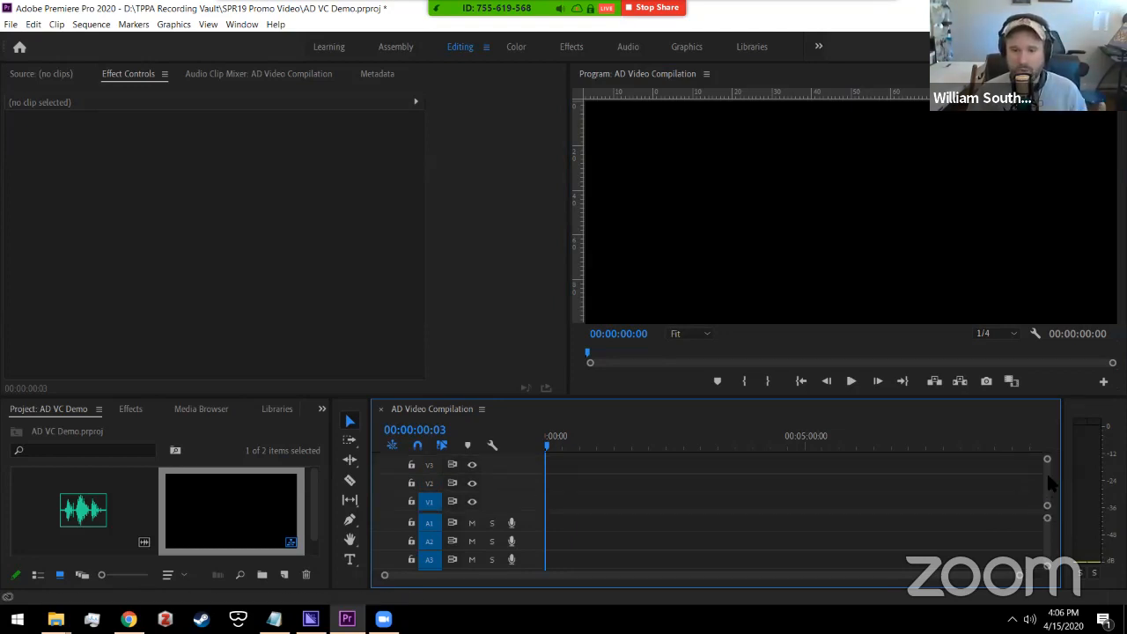
{"action": "left_click_drag", "start_coordinate": [534, 515], "coordinate": [531, 512]}
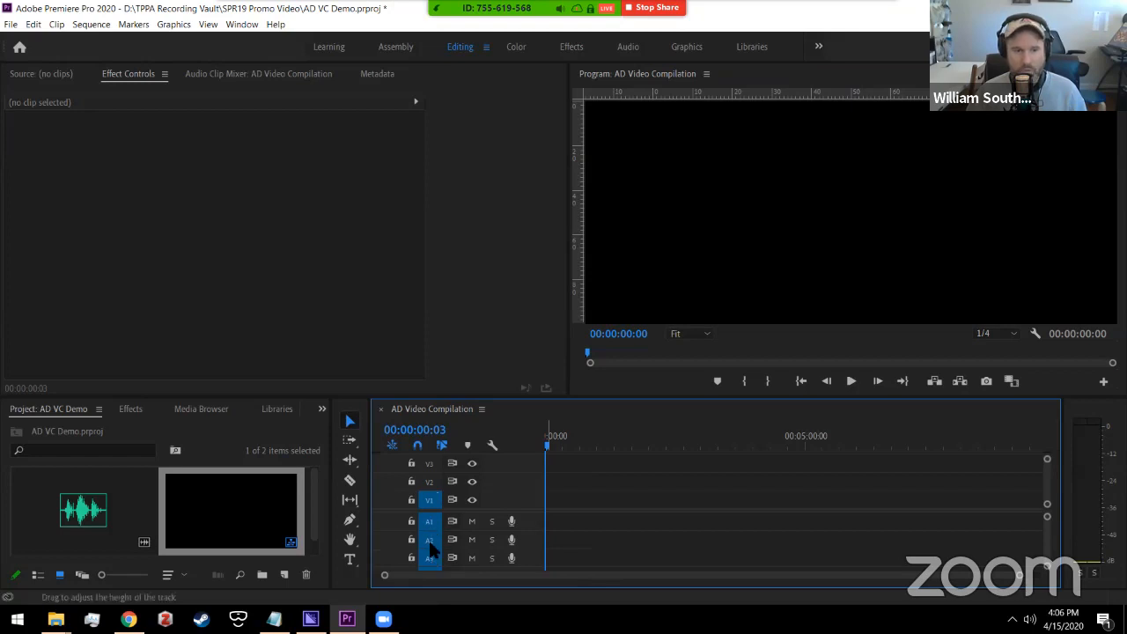
{"action": "left_click", "coordinate": [138, 518]}
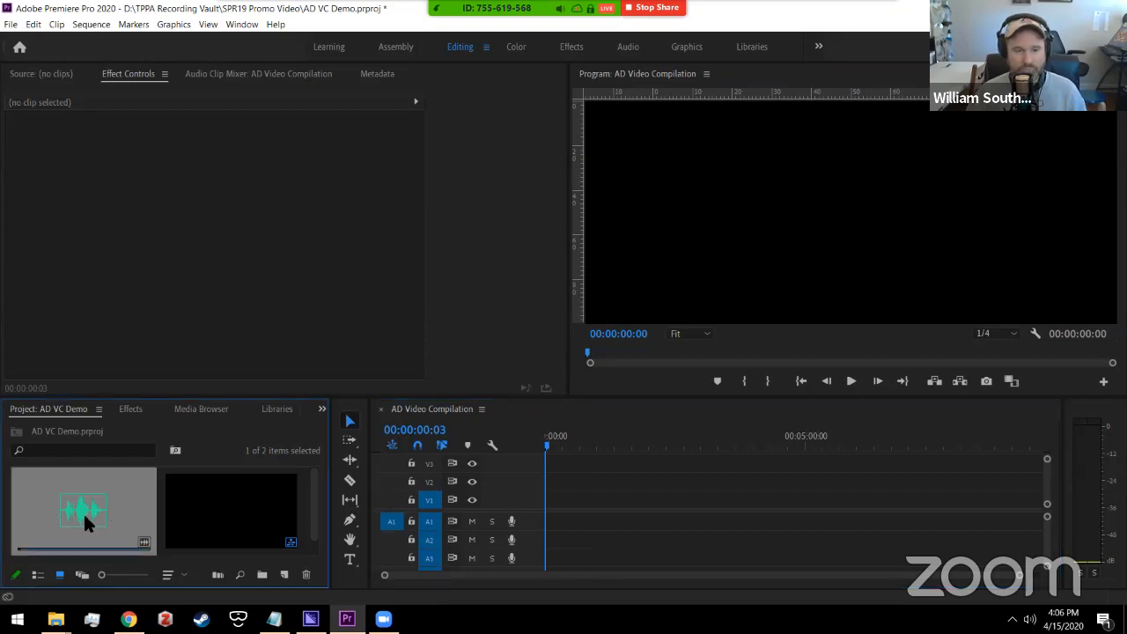
{"action": "left_click_drag", "start_coordinate": [306, 491], "coordinate": [312, 516]}
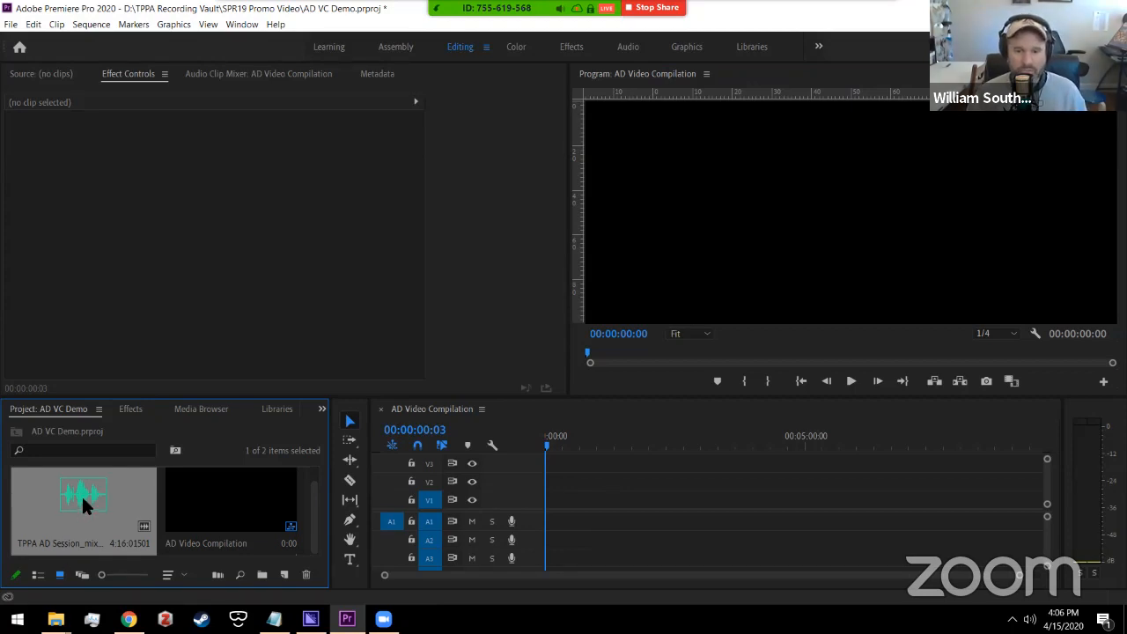
Step: Place the mixdown wav on track A1, turn off Snap, and preview it from about 00:00:13:16
{"action": "left_click_drag", "start_coordinate": [64, 490], "coordinate": [598, 526]}
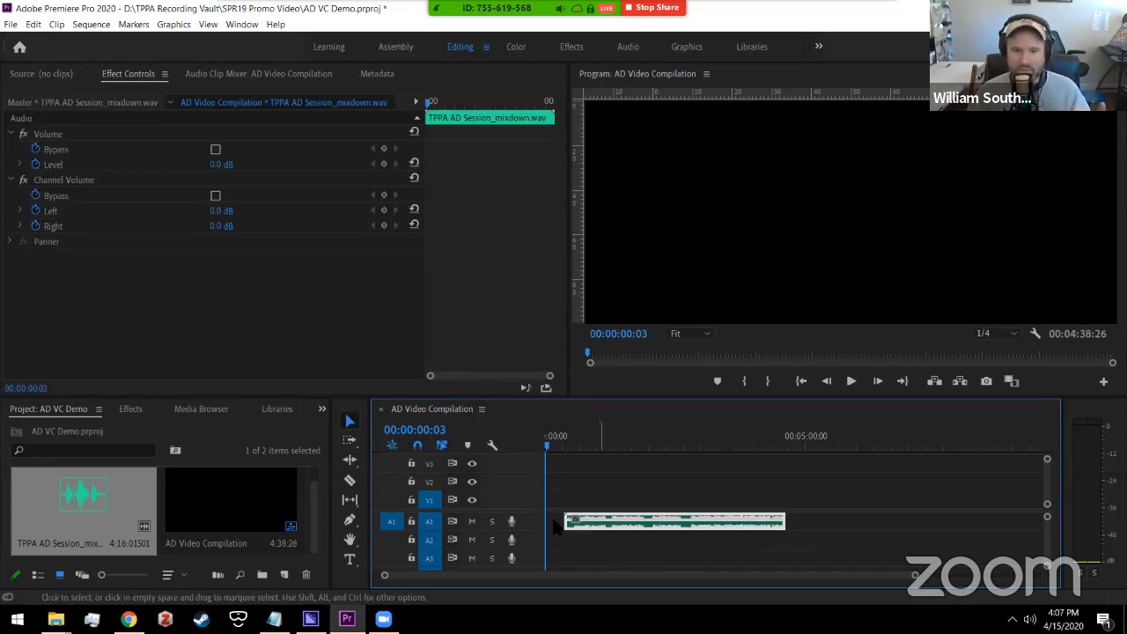
{"action": "left_click", "coordinate": [418, 445]}
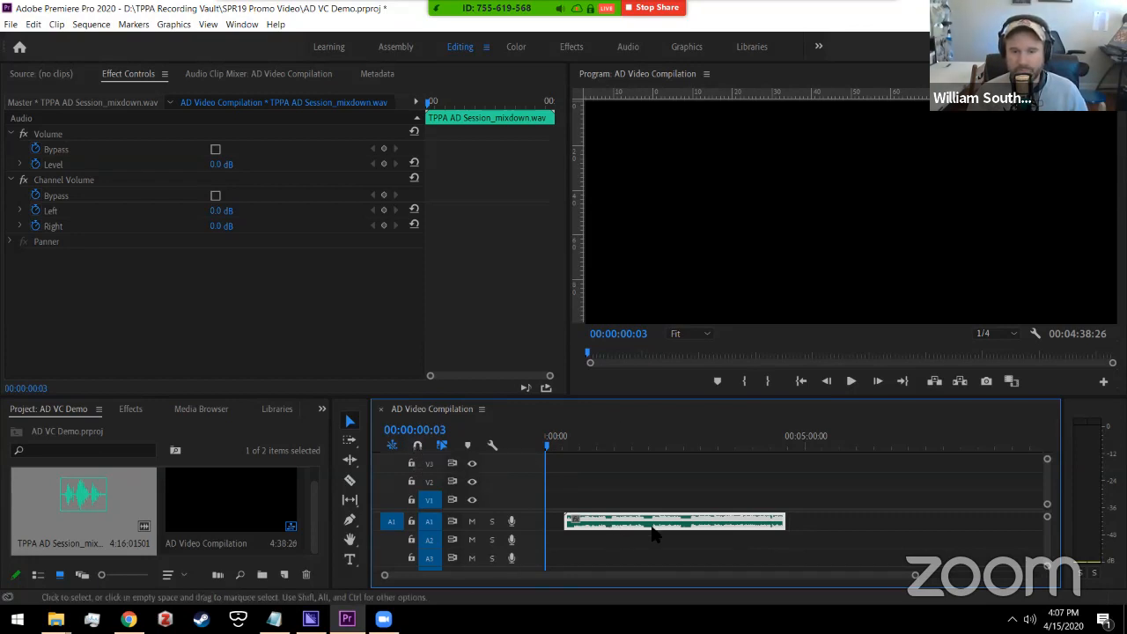
{"action": "left_click", "coordinate": [566, 440]}
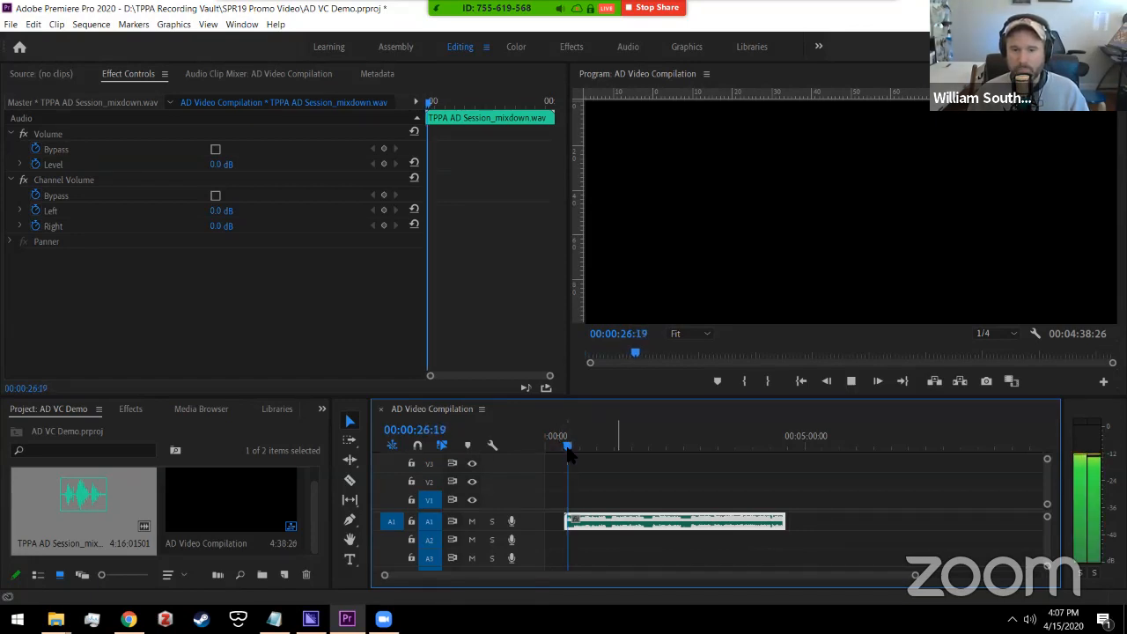
{"action": "key", "text": "space"}
{"action": "left_click_drag", "start_coordinate": [568, 447], "coordinate": [556, 449]}
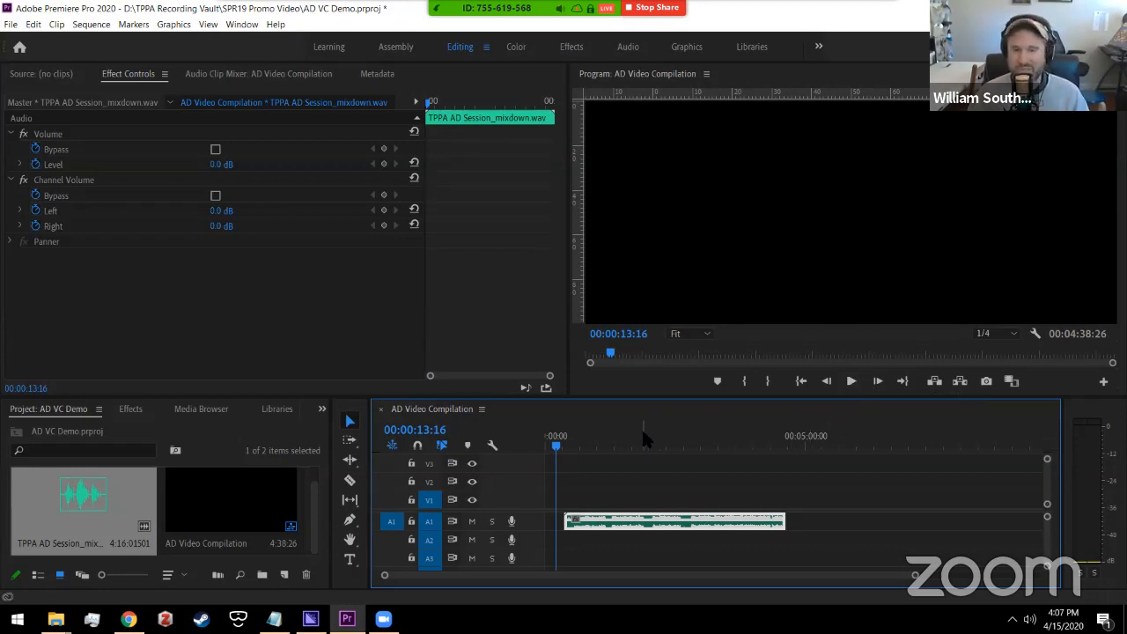
{"action": "key", "text": "space"}
{"action": "key", "text": "space"}
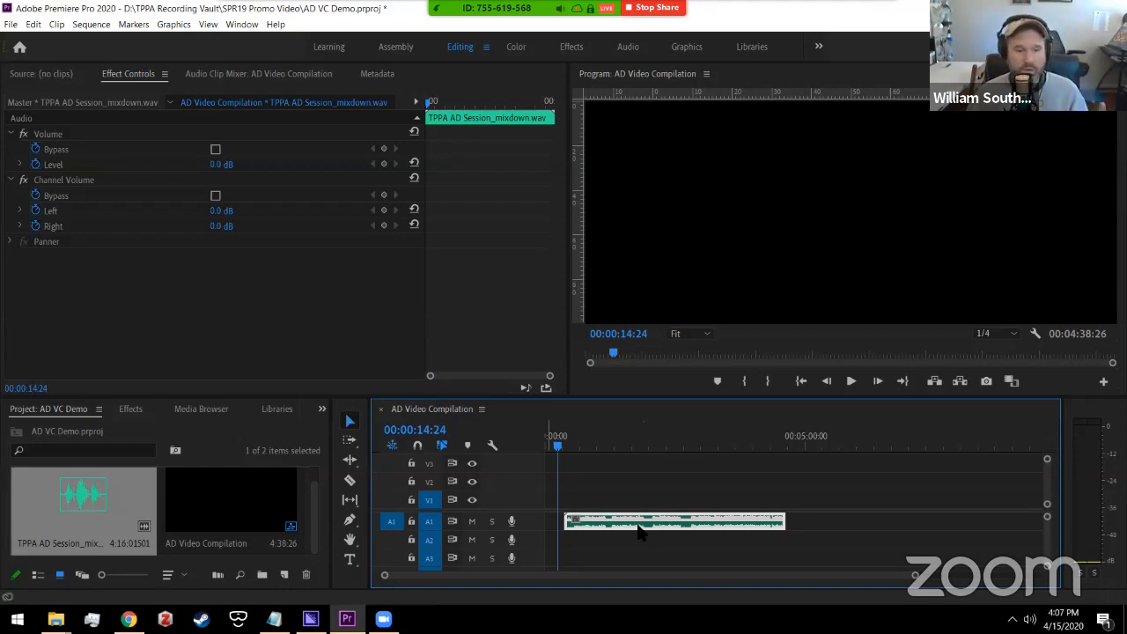
{"action": "mouse_move", "coordinate": [55, 619]}
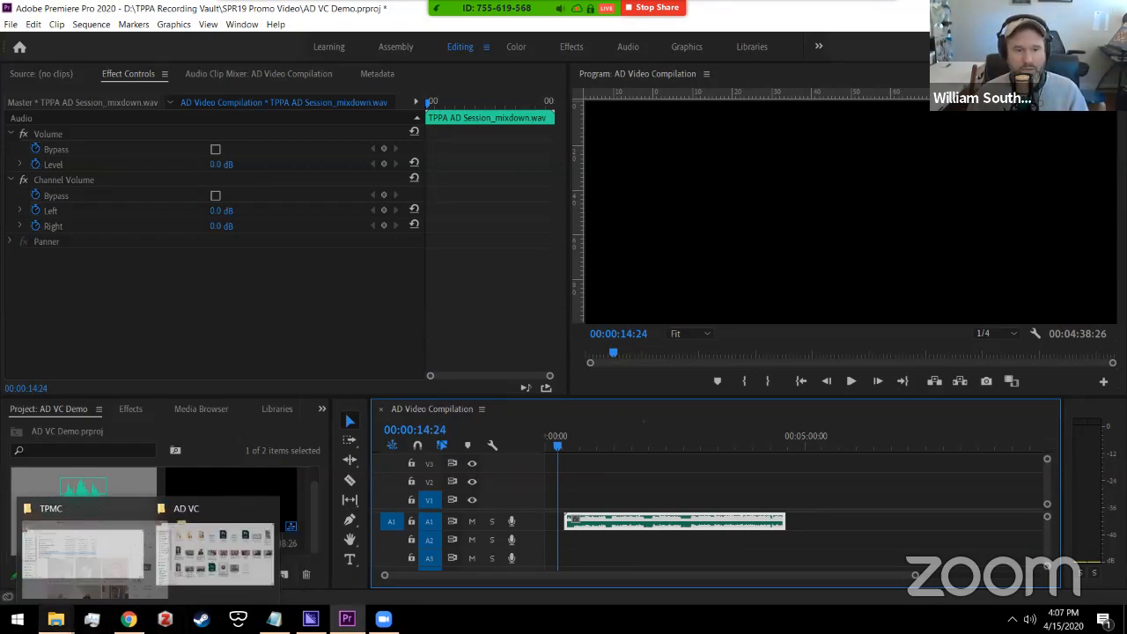
Step: Select the 11 singer videos in the AD VC folder and drag them into Premiere's Project panel
{"action": "left_click", "coordinate": [235, 557]}
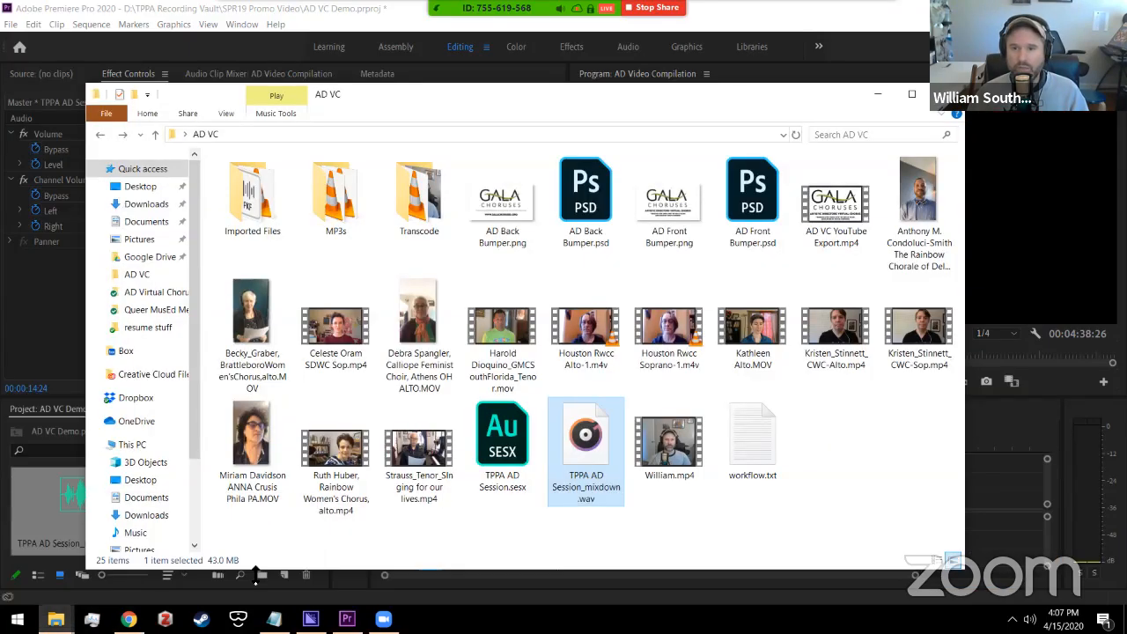
{"action": "left_click", "coordinate": [912, 216]}
{"action": "left_click", "coordinate": [246, 355], "text": "ctrl"}
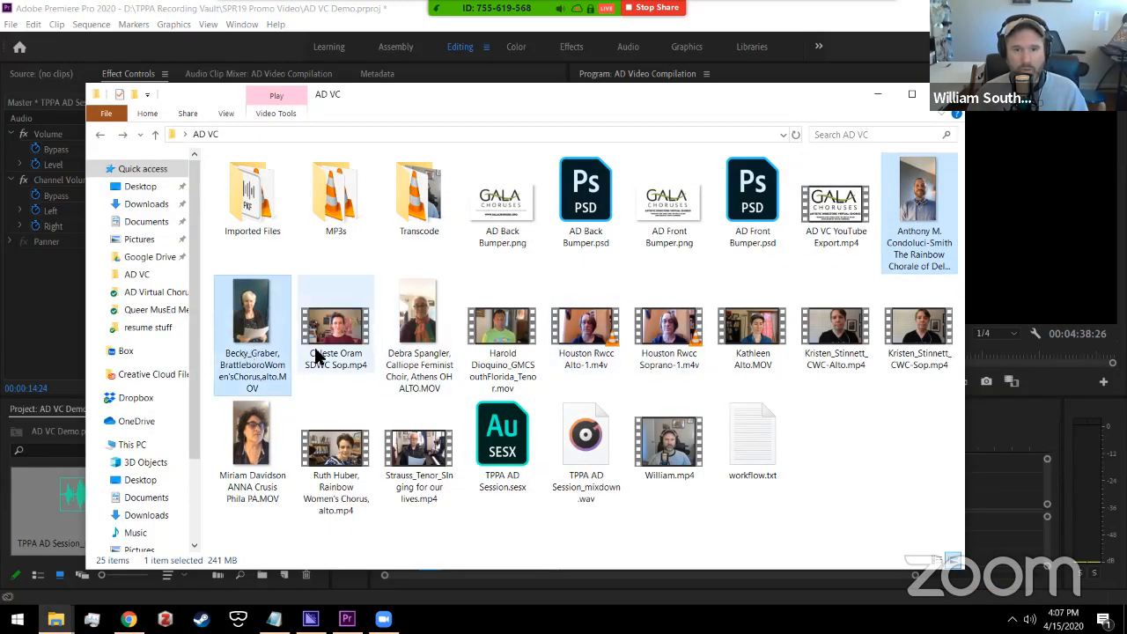
{"action": "left_click", "coordinate": [327, 354], "text": "ctrl"}
{"action": "left_click", "coordinate": [396, 352], "text": "ctrl"}
{"action": "left_click", "coordinate": [499, 356], "text": "ctrl"}
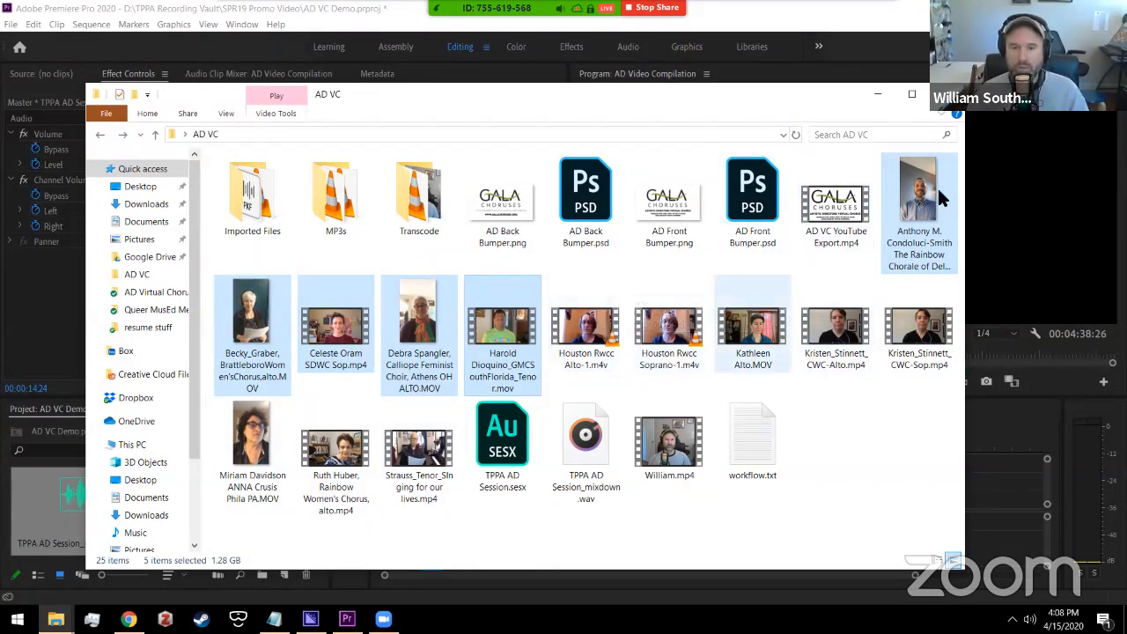
{"action": "left_click", "coordinate": [597, 335], "text": "ctrl"}
{"action": "left_click", "coordinate": [752, 339], "text": "ctrl"}
{"action": "left_click", "coordinate": [810, 343], "text": "ctrl"}
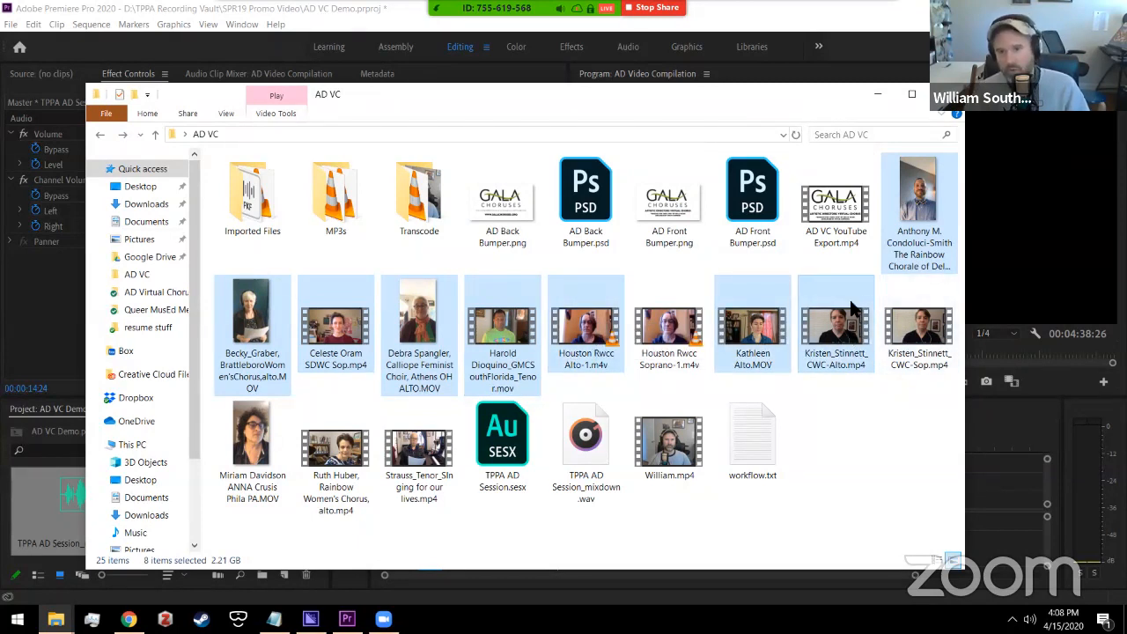
{"action": "left_click", "coordinate": [253, 466], "text": "ctrl"}
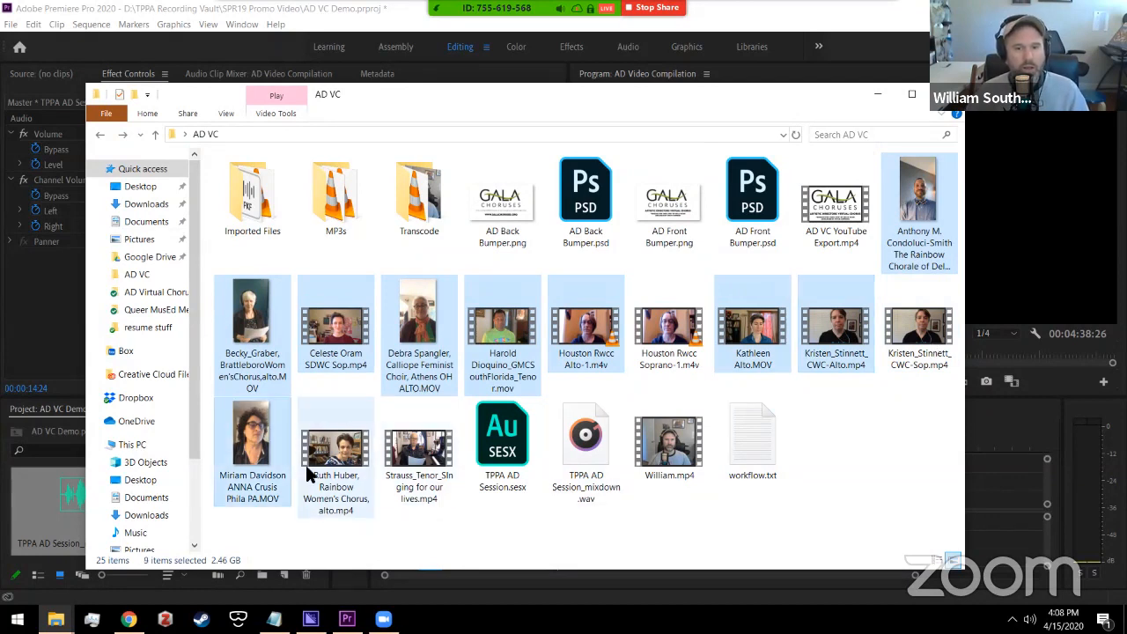
{"action": "left_click", "coordinate": [313, 476], "text": "ctrl"}
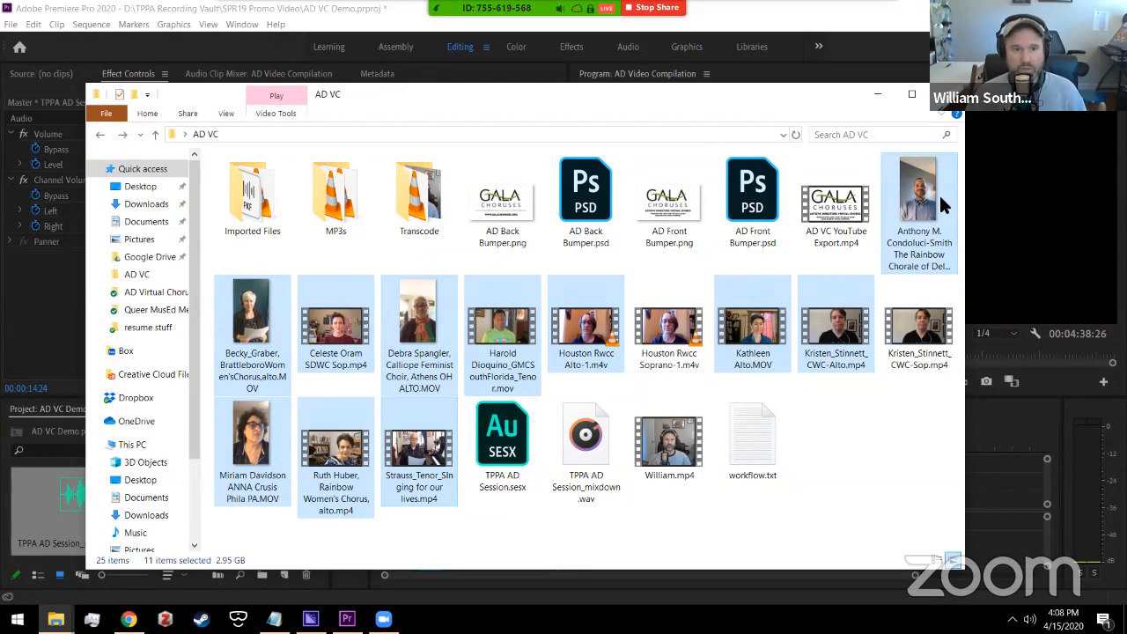
{"action": "left_click_drag", "start_coordinate": [258, 343], "coordinate": [218, 518]}
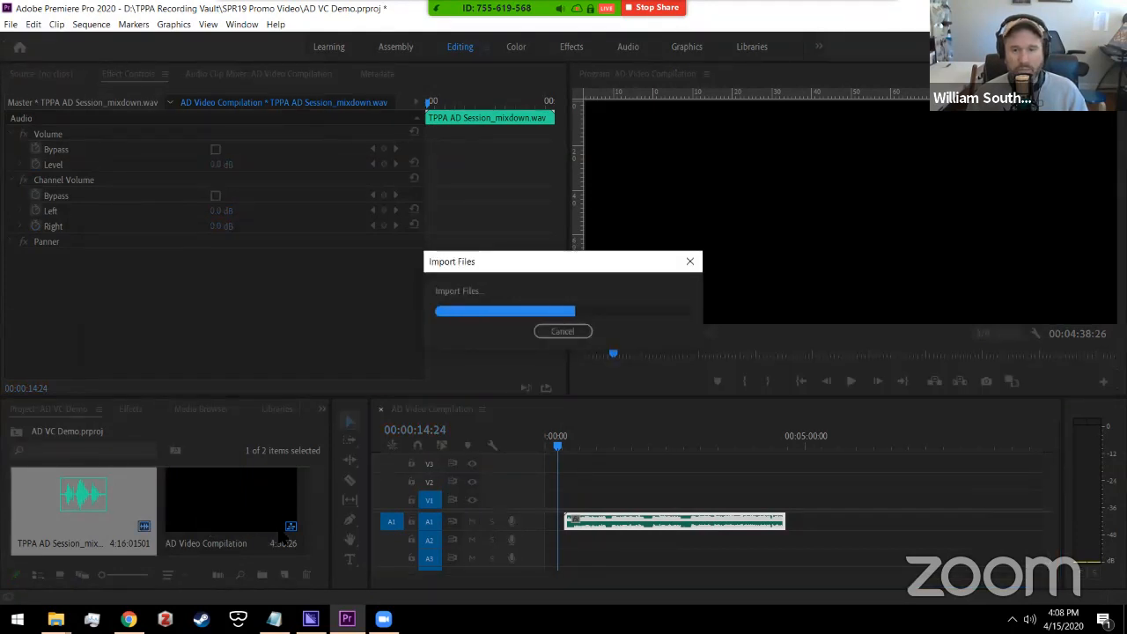
{"action": "left_click_drag", "start_coordinate": [314, 521], "coordinate": [315, 469]}
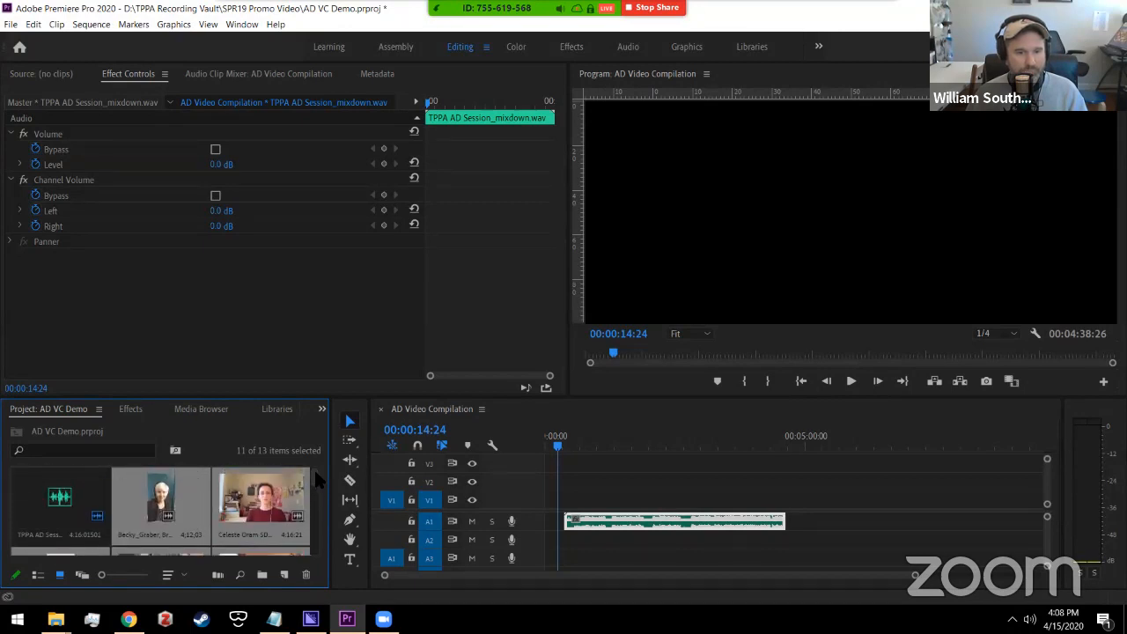
{"action": "left_click", "coordinate": [90, 498]}
{"action": "left_click", "coordinate": [134, 500]}
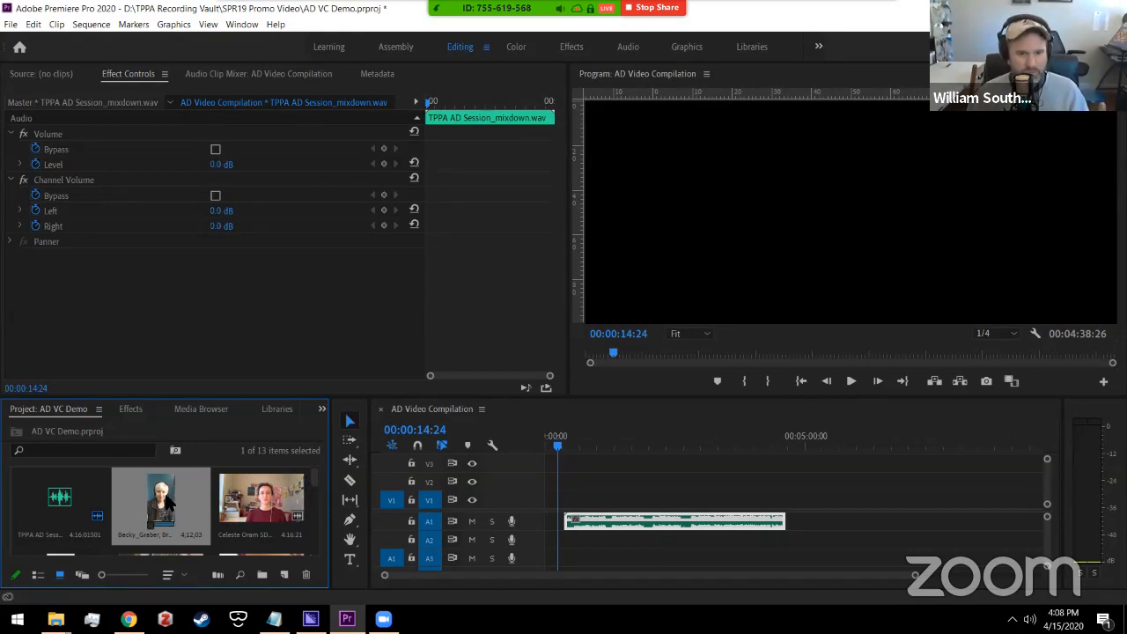
{"action": "left_click_drag", "start_coordinate": [161, 504], "coordinate": [564, 500]}
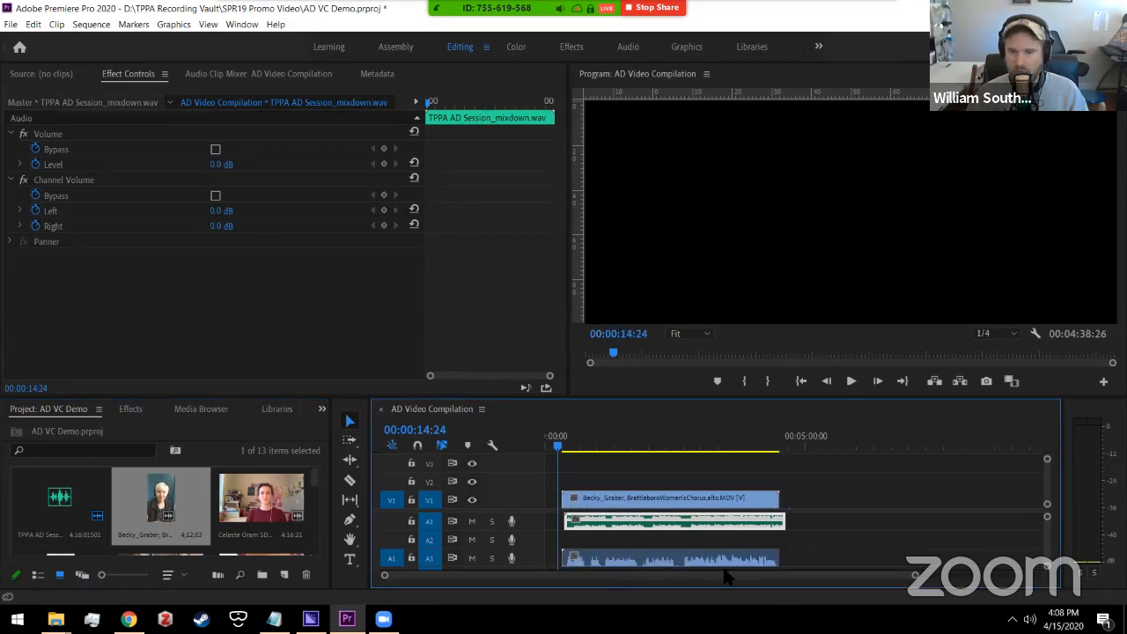
{"action": "scroll", "coordinate": [1049, 535], "scroll_direction": "down", "scroll_amount": 3}
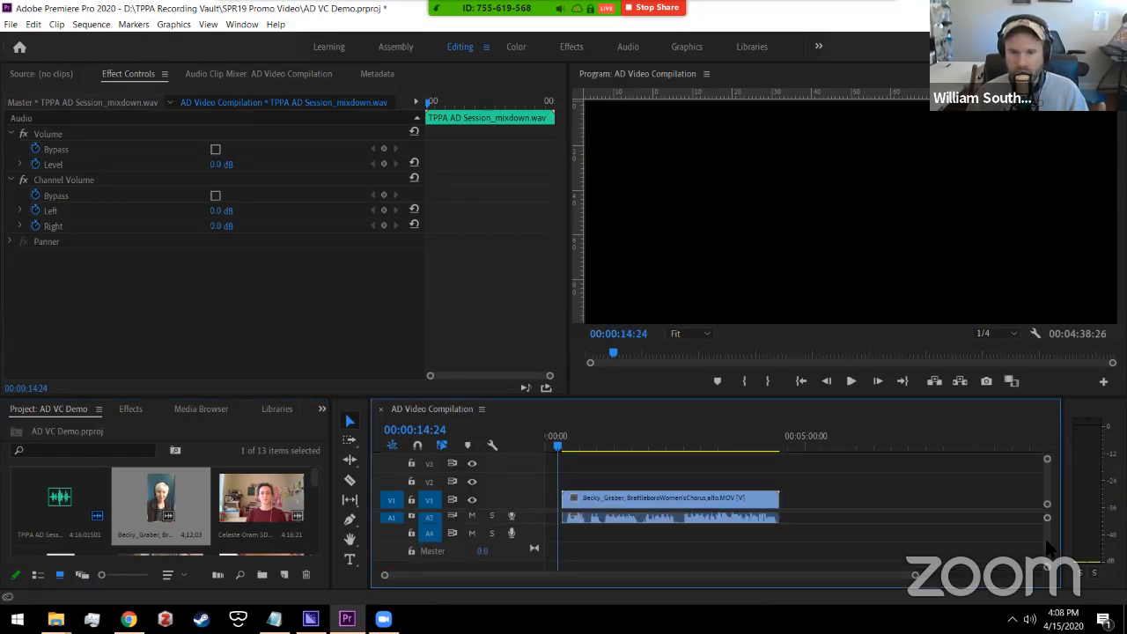
{"action": "scroll", "coordinate": [1049, 547], "scroll_direction": "up", "scroll_amount": 2}
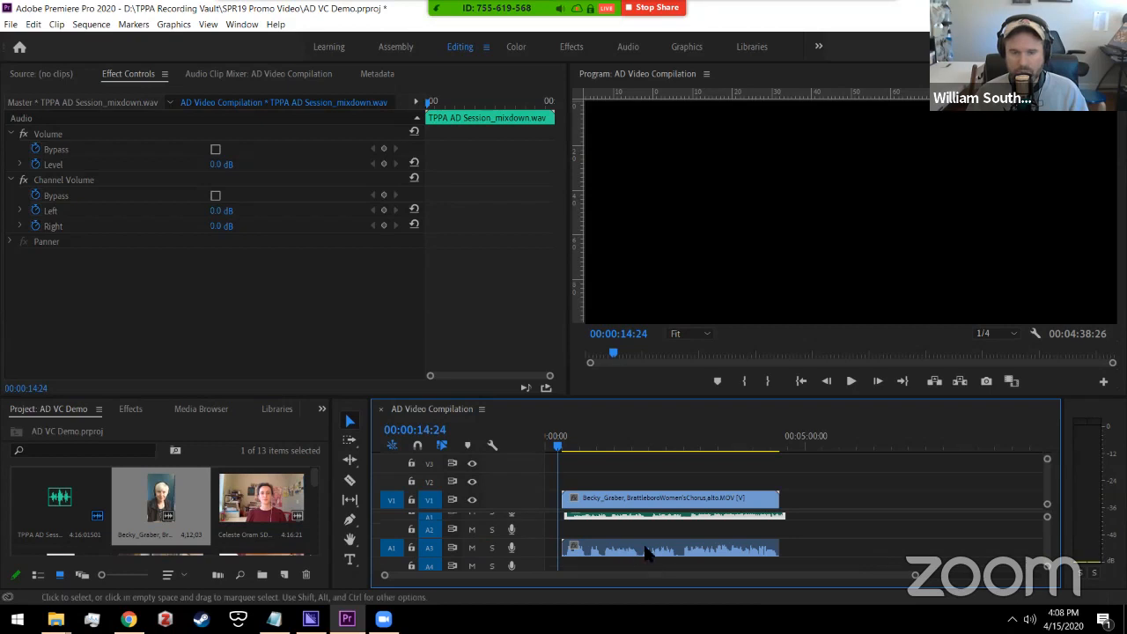
{"action": "left_click", "coordinate": [578, 447]}
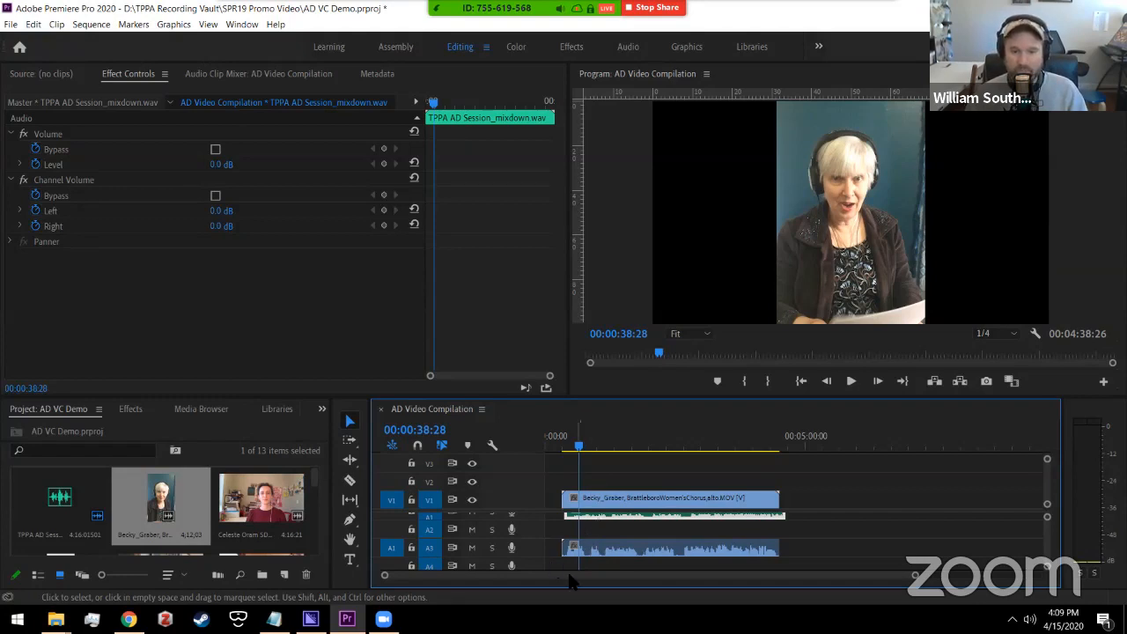
Step: Resize the timeline track areas and keep the source audio patched to track A3
{"action": "mouse_move", "coordinate": [431, 585]}
{"action": "left_mouse_down"}
{"action": "mouse_move", "coordinate": [572, 585]}
{"action": "mouse_move", "coordinate": [409, 581]}
{"action": "left_mouse_up"}
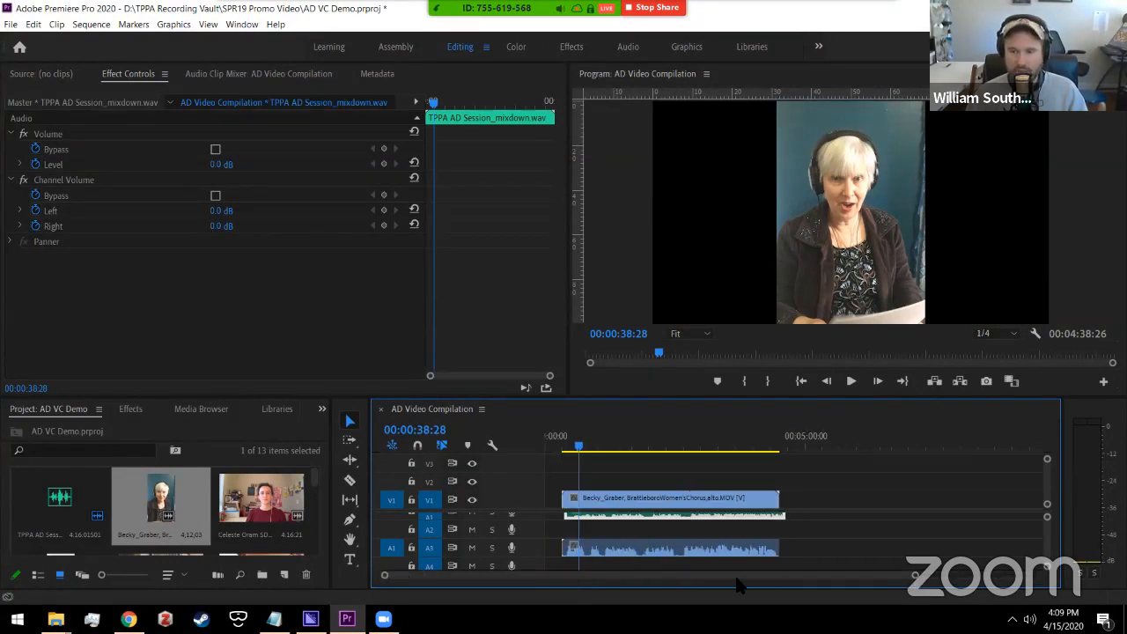
{"action": "left_click_drag", "start_coordinate": [879, 582], "coordinate": [748, 585]}
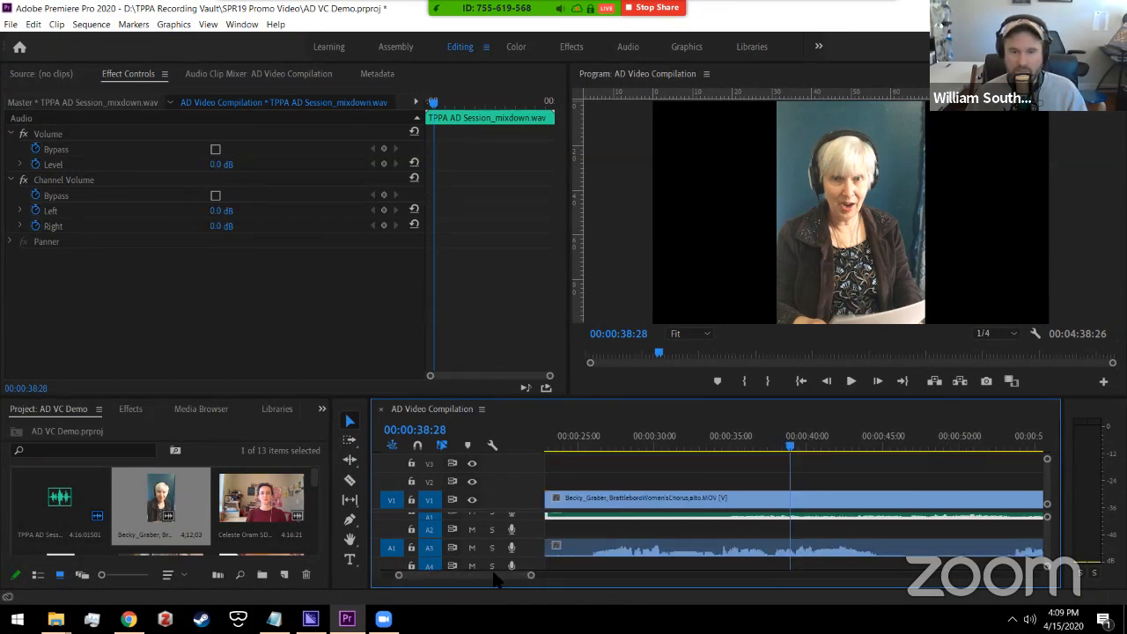
{"action": "mouse_move", "coordinate": [492, 572]}
{"action": "left_mouse_down"}
{"action": "mouse_move", "coordinate": [474, 574]}
{"action": "mouse_move", "coordinate": [484, 574]}
{"action": "left_mouse_up"}
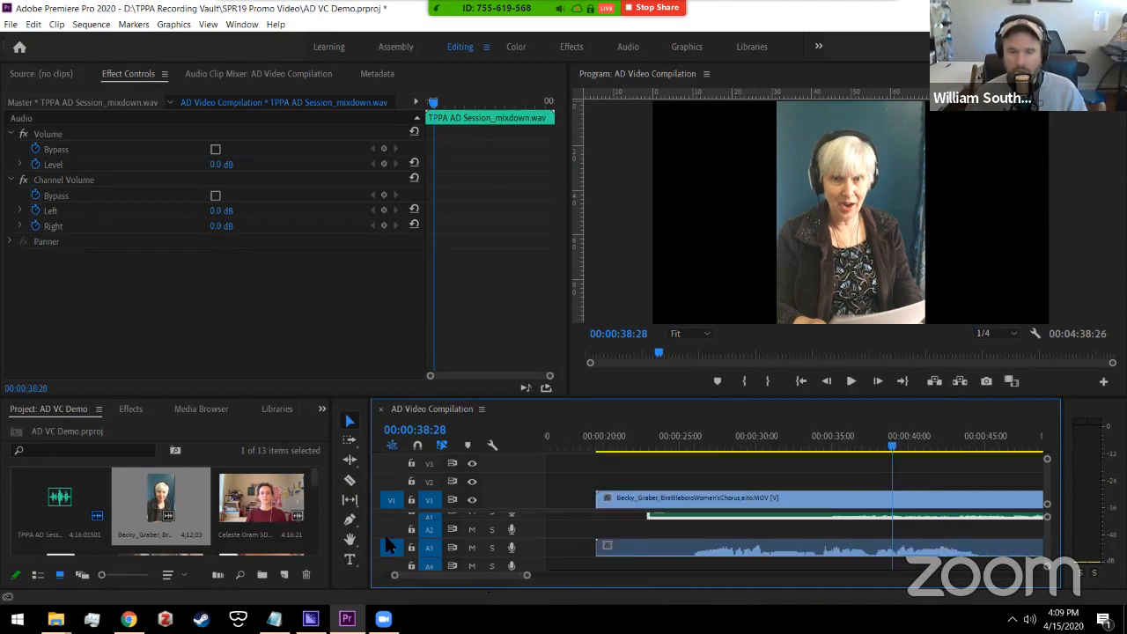
{"action": "left_click", "coordinate": [385, 538]}
{"action": "left_click", "coordinate": [392, 547]}
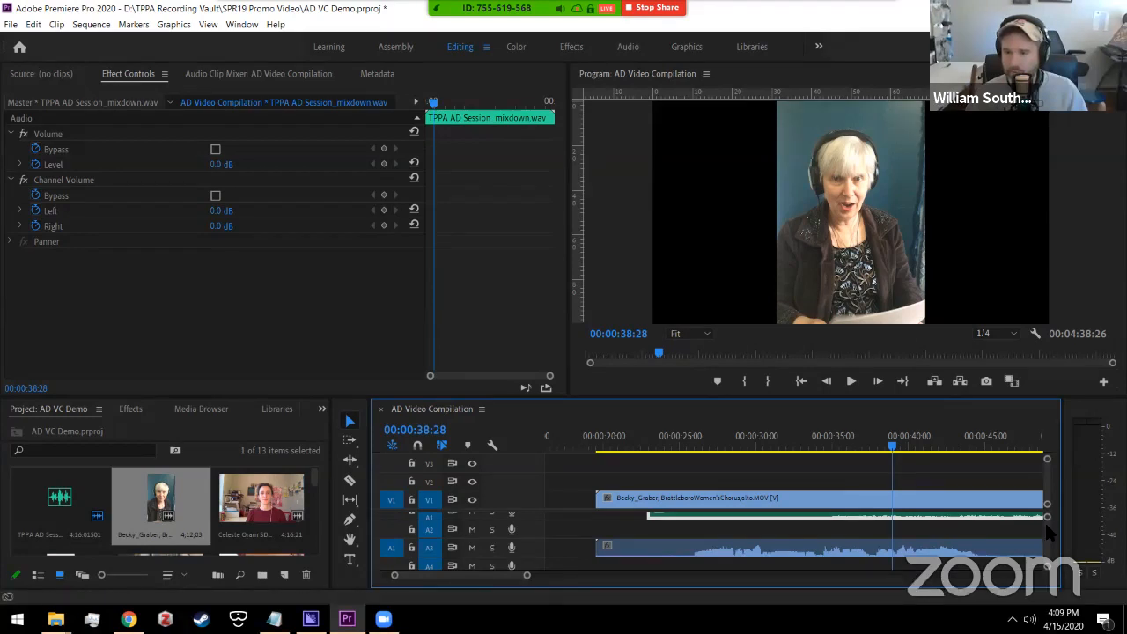
{"action": "scroll", "coordinate": [1046, 564], "scroll_direction": "up", "scroll_amount": 2}
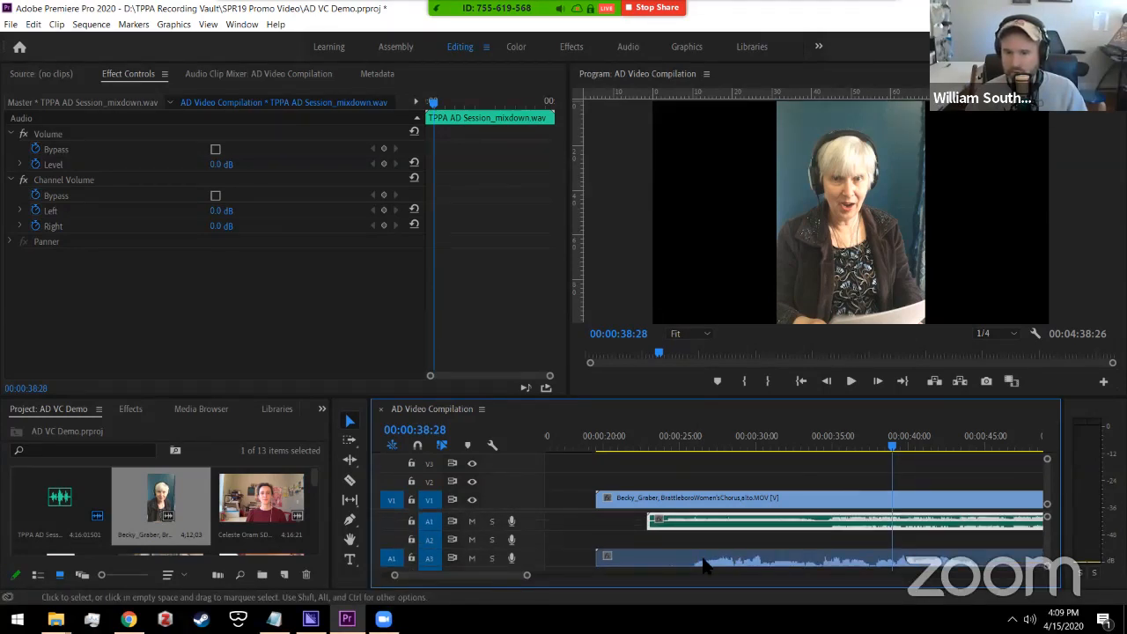
Step: Solo track A1 and play the mixdown from about 34 seconds, then stop
{"action": "left_click", "coordinate": [492, 522]}
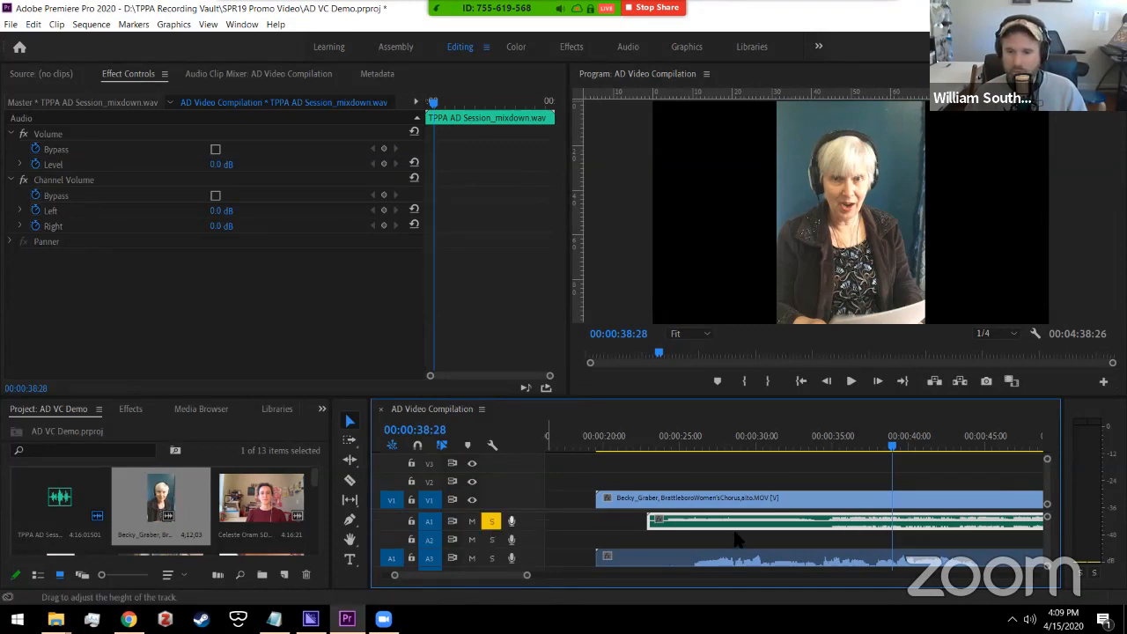
{"action": "left_click", "coordinate": [818, 449]}
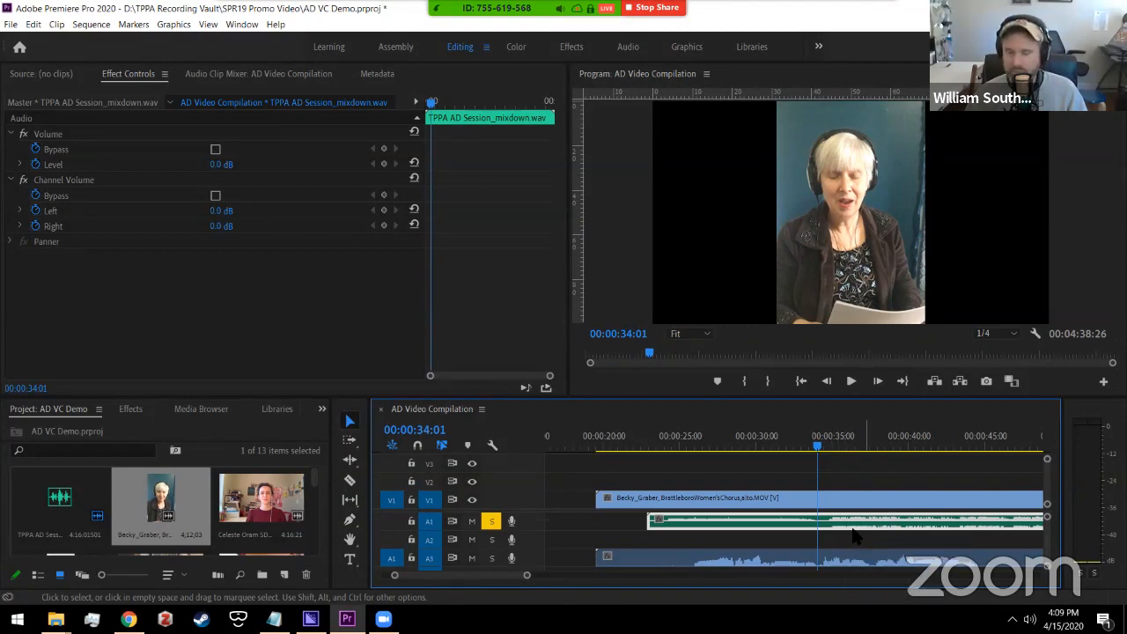
{"action": "key", "text": "space"}
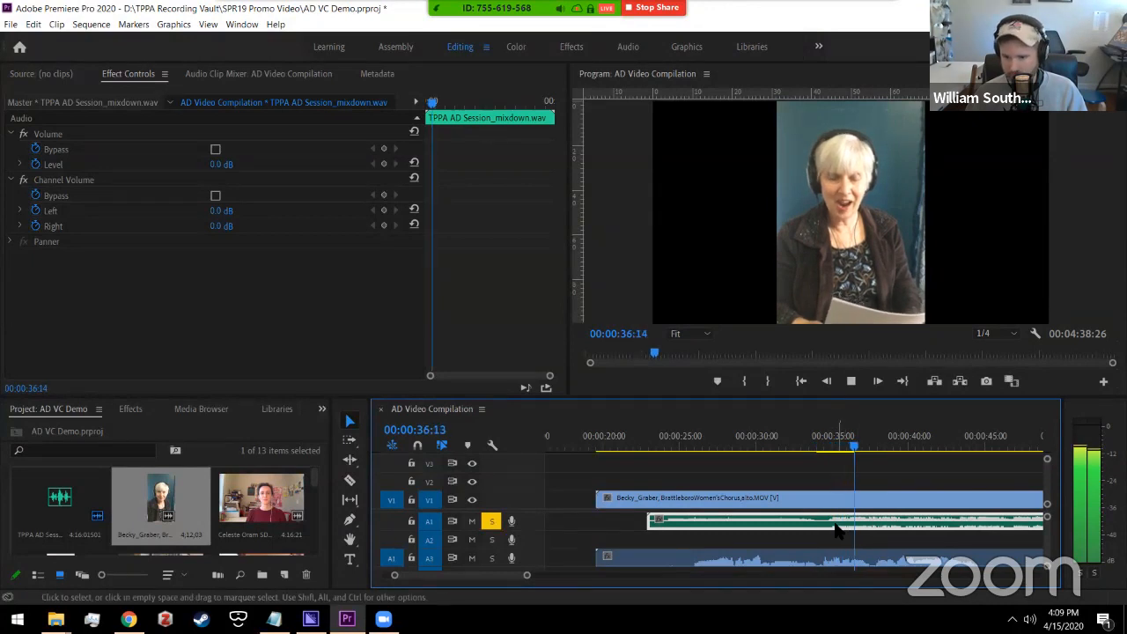
{"action": "key", "text": "space"}
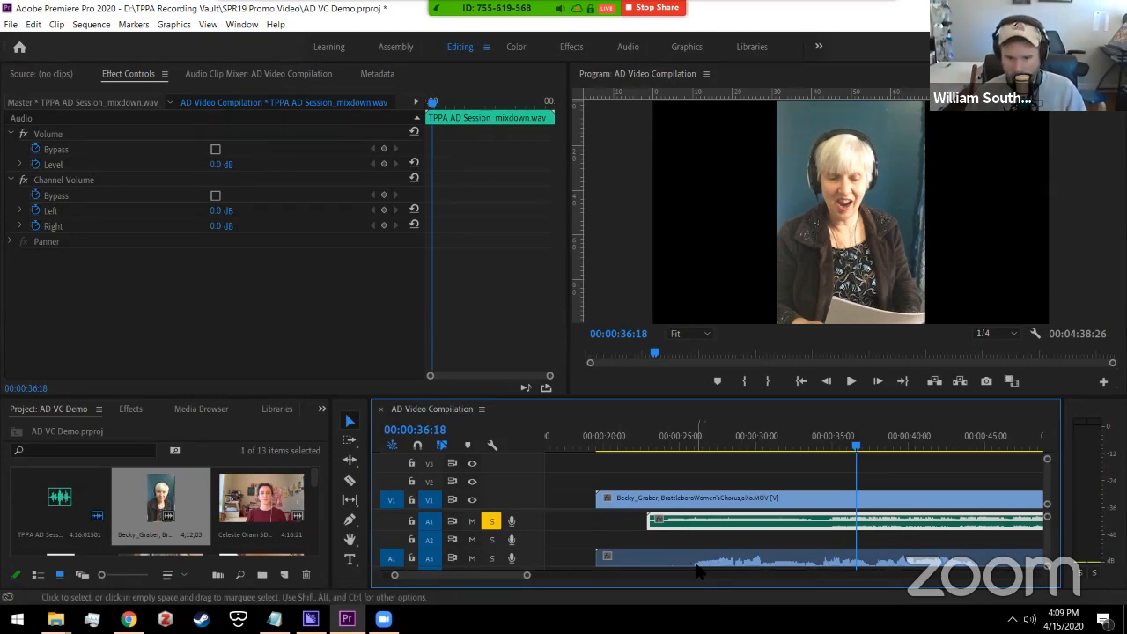
{"action": "left_click", "coordinate": [696, 499]}
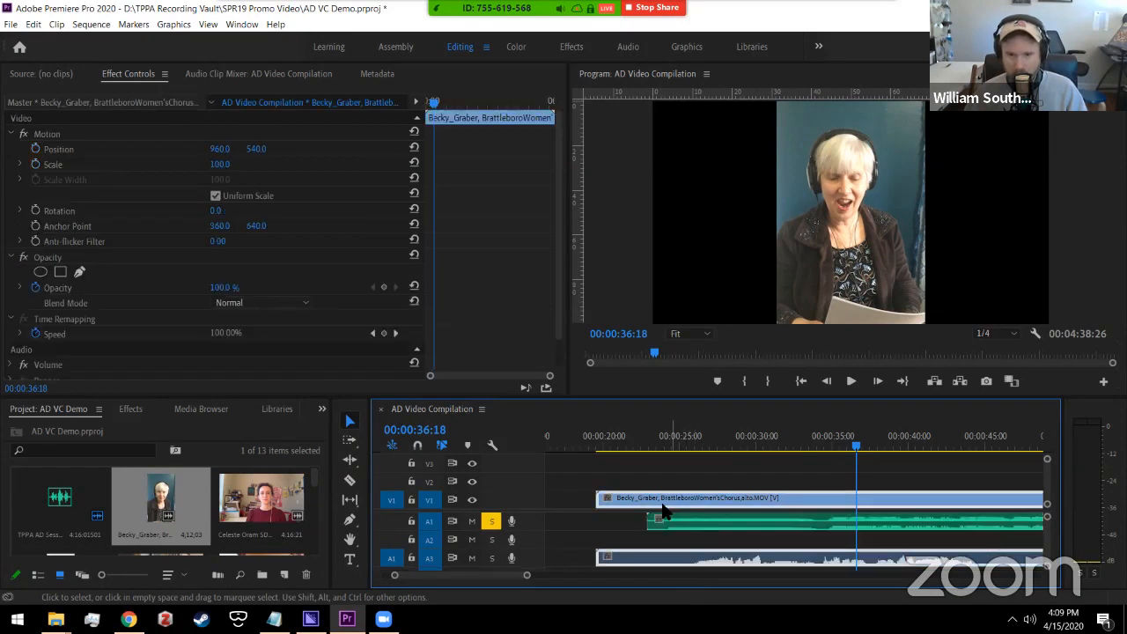
{"action": "left_click_drag", "start_coordinate": [630, 502], "coordinate": [645, 520]}
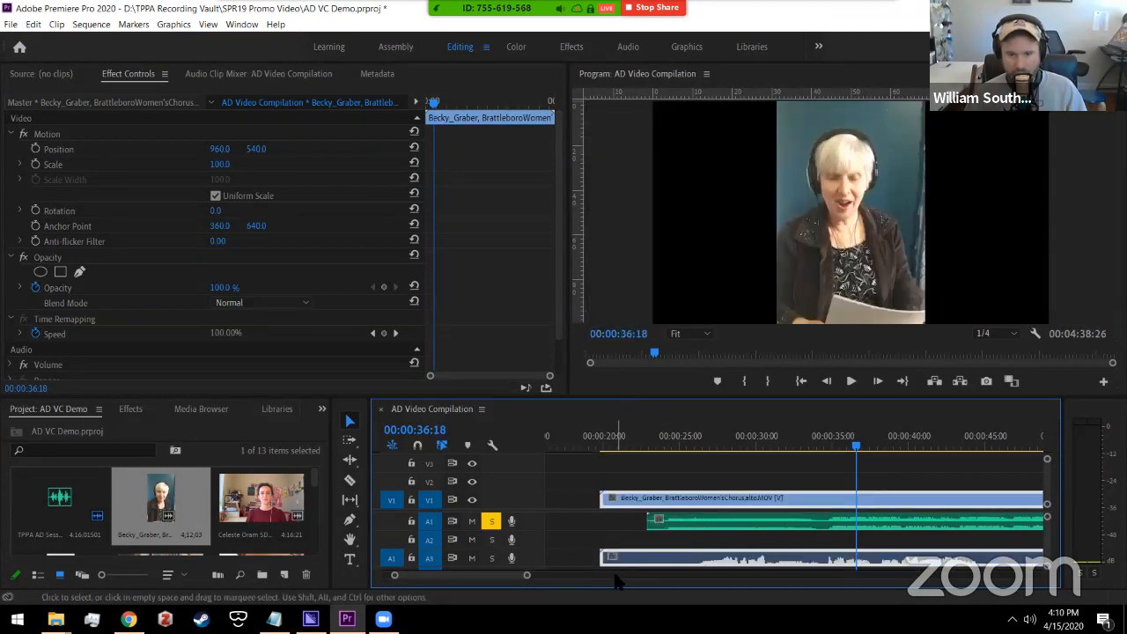
{"action": "left_click_drag", "start_coordinate": [649, 564], "coordinate": [614, 515]}
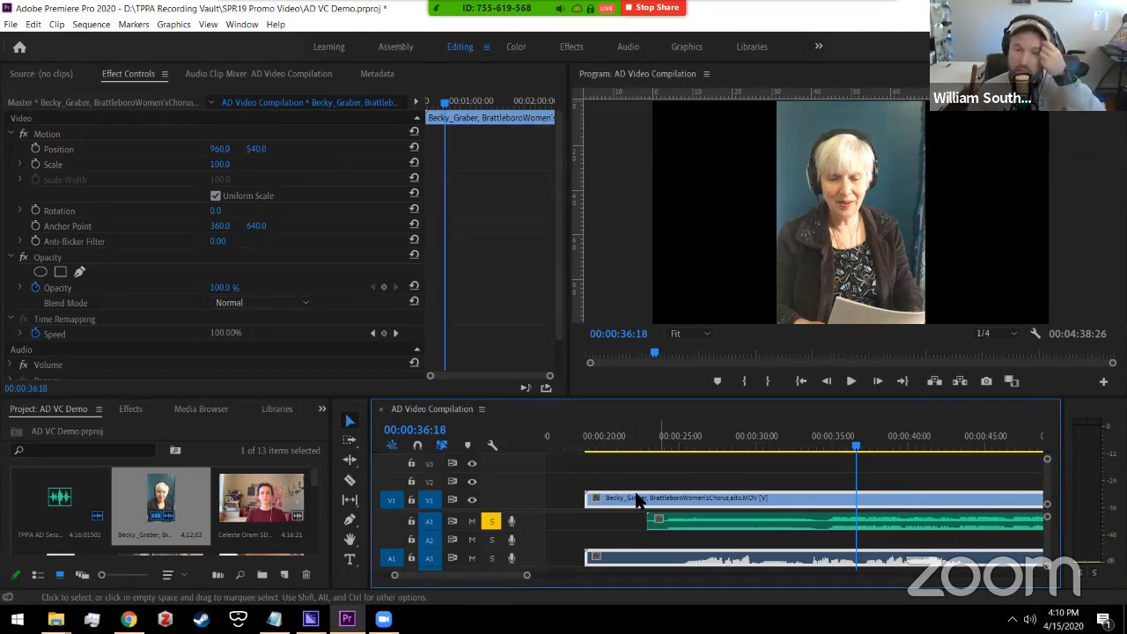
{"action": "mouse_move", "coordinate": [636, 499]}
{"action": "left_mouse_down"}
{"action": "mouse_move", "coordinate": [678, 509]}
{"action": "mouse_move", "coordinate": [640, 505]}
{"action": "left_mouse_up"}
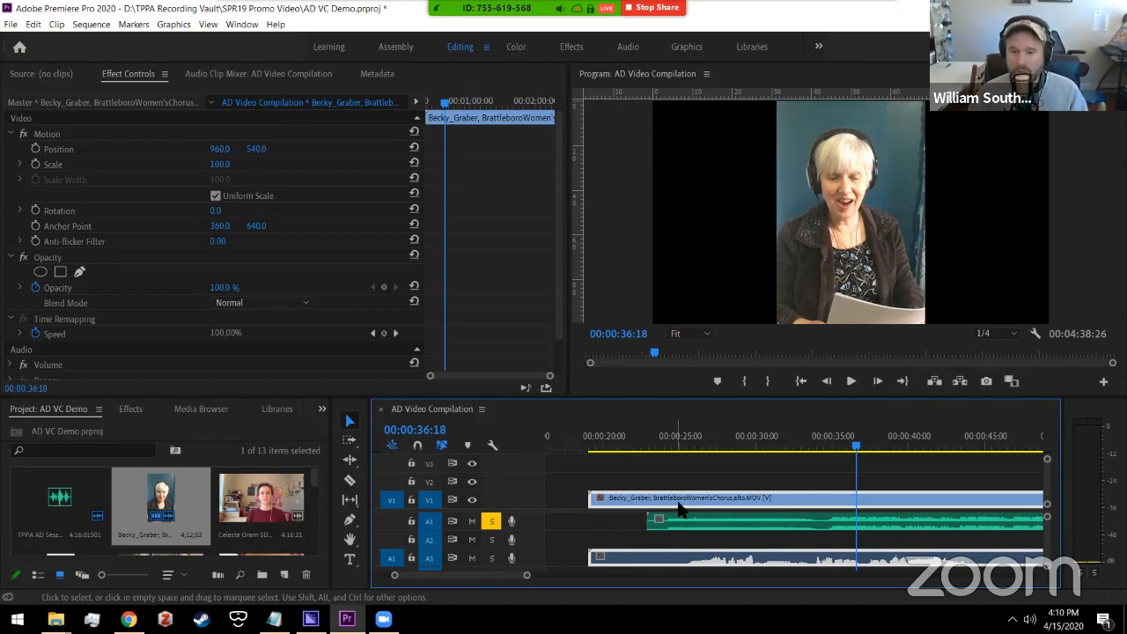
{"action": "left_click_drag", "start_coordinate": [625, 505], "coordinate": [700, 506]}
{"action": "left_click_drag", "start_coordinate": [808, 563], "coordinate": [845, 564]}
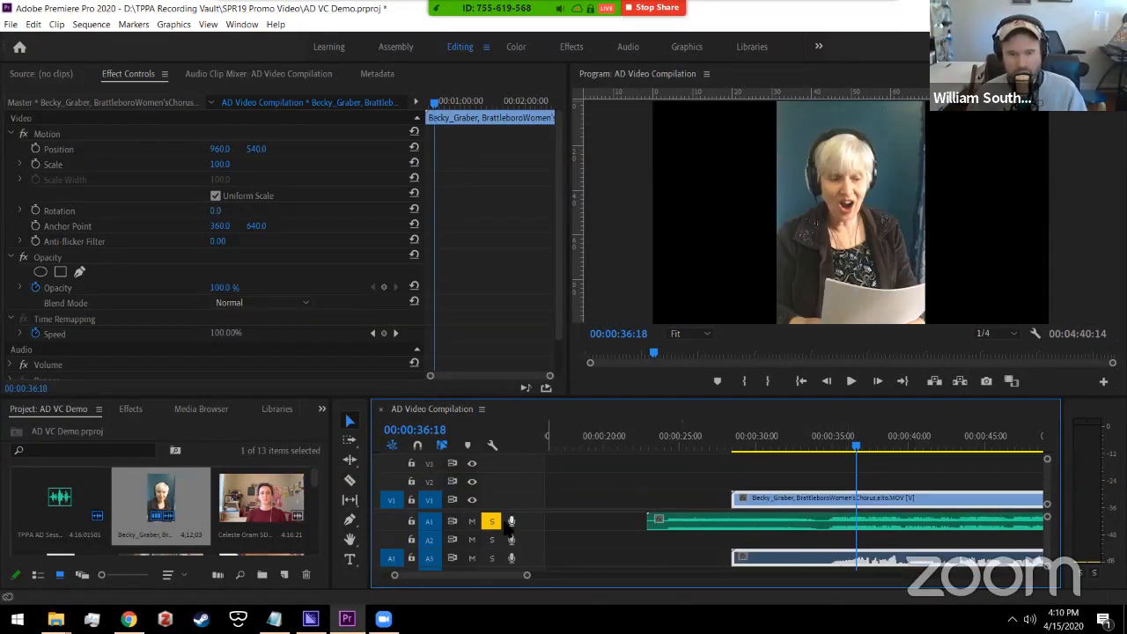
Step: Unsolo A1, play from about 33 seconds to check sync, then select the mixdown clip
{"action": "left_click", "coordinate": [493, 524]}
{"action": "left_click", "coordinate": [811, 447]}
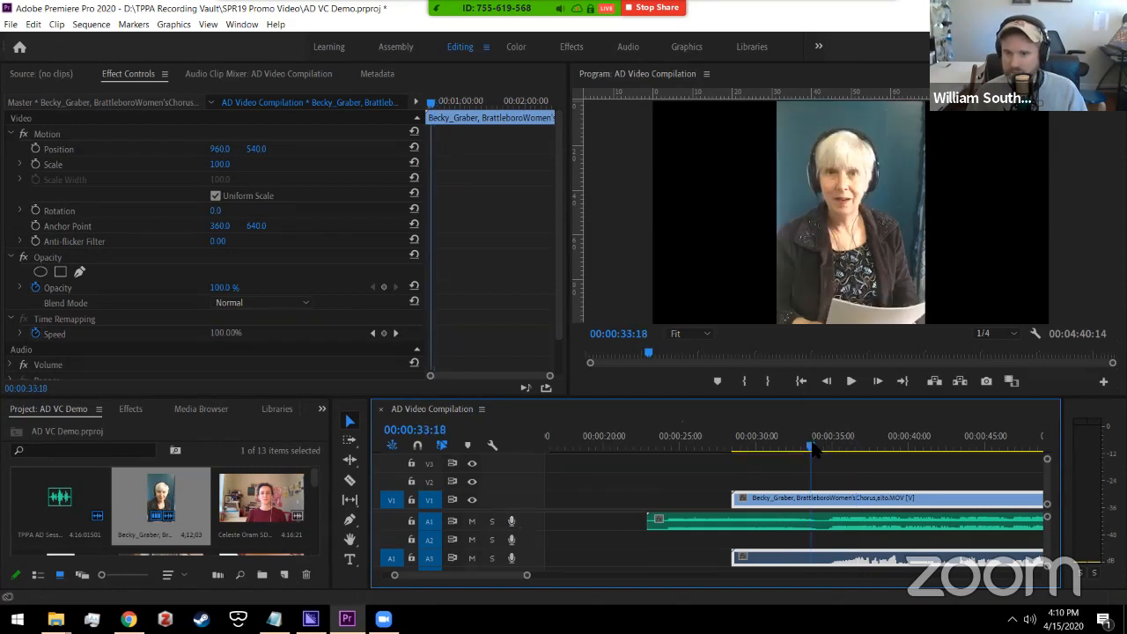
{"action": "key", "text": "space"}
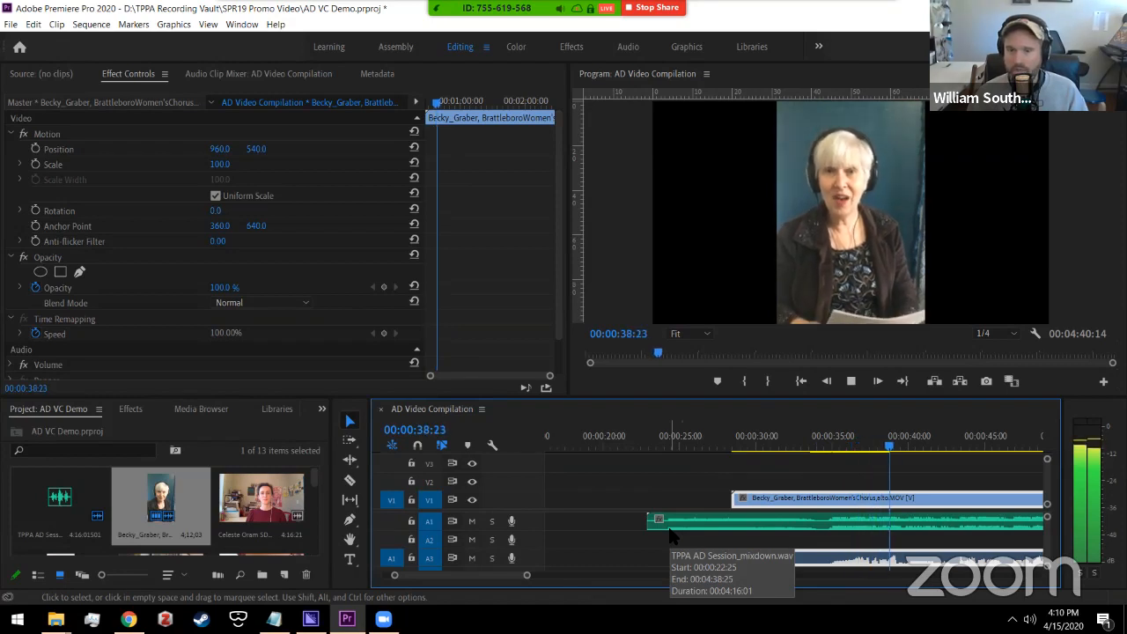
{"action": "key", "text": "space"}
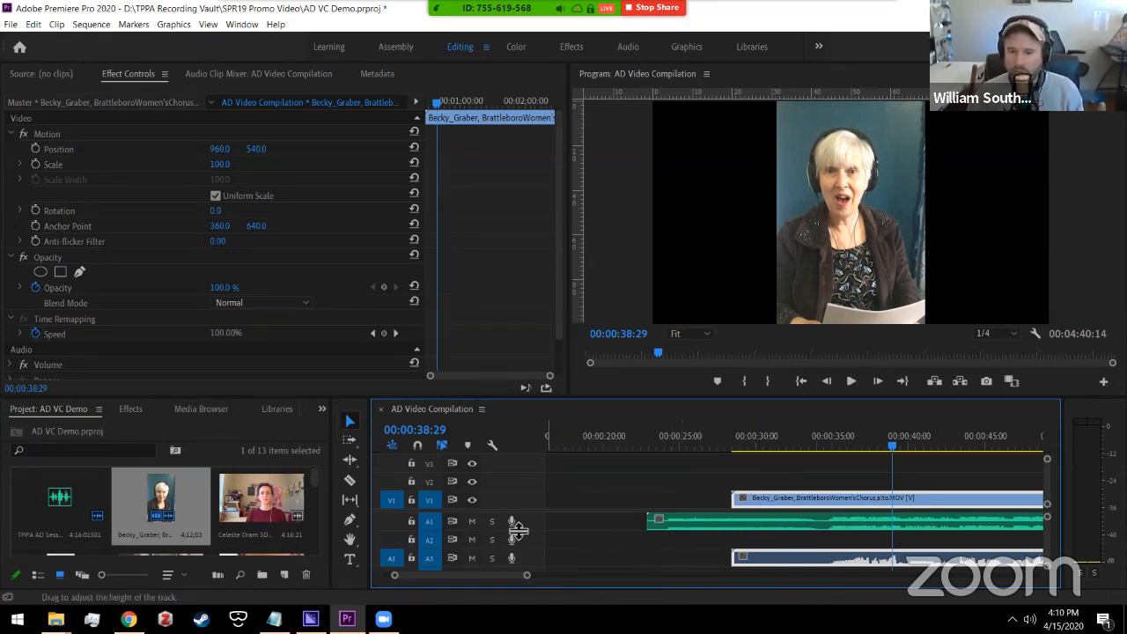
{"action": "left_click", "coordinate": [676, 528]}
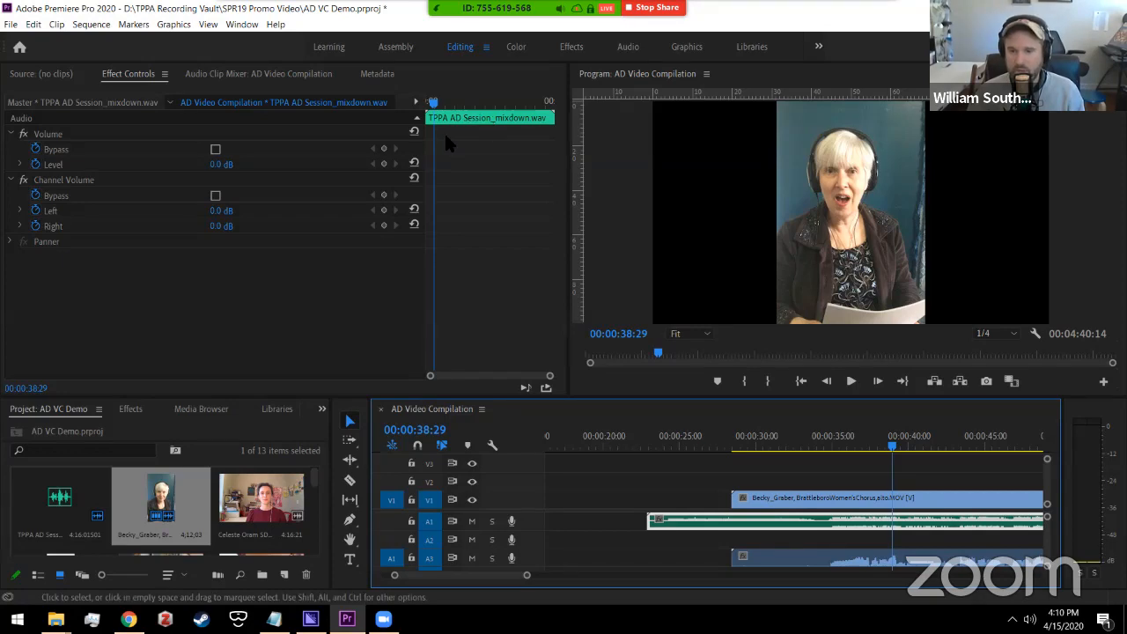
{"action": "left_click", "coordinate": [778, 554]}
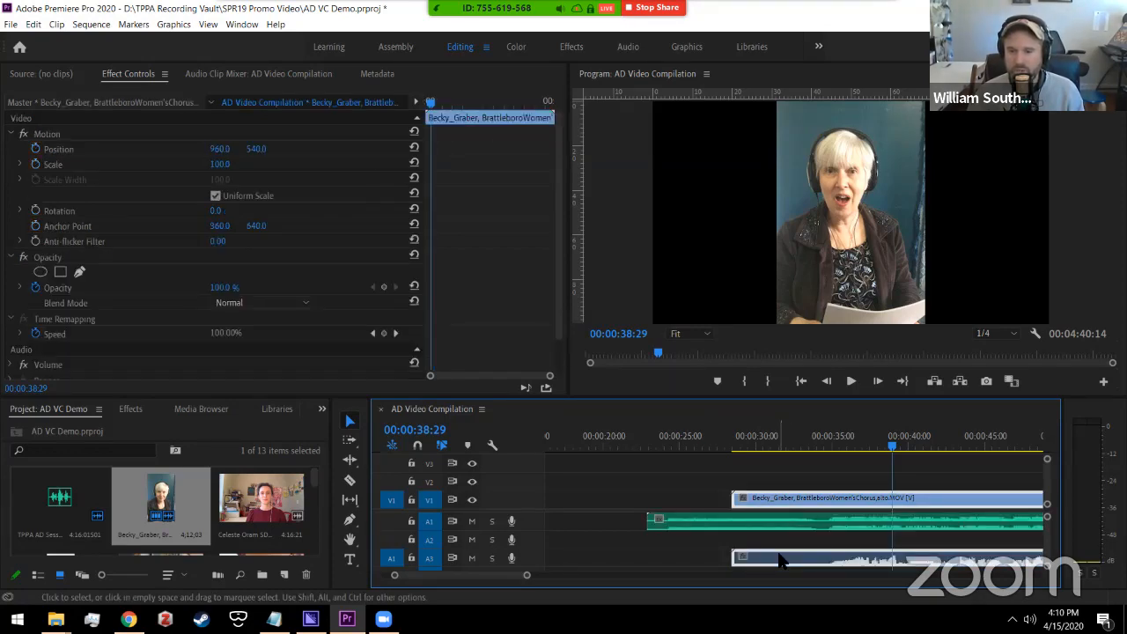
{"action": "right_click", "coordinate": [779, 558]}
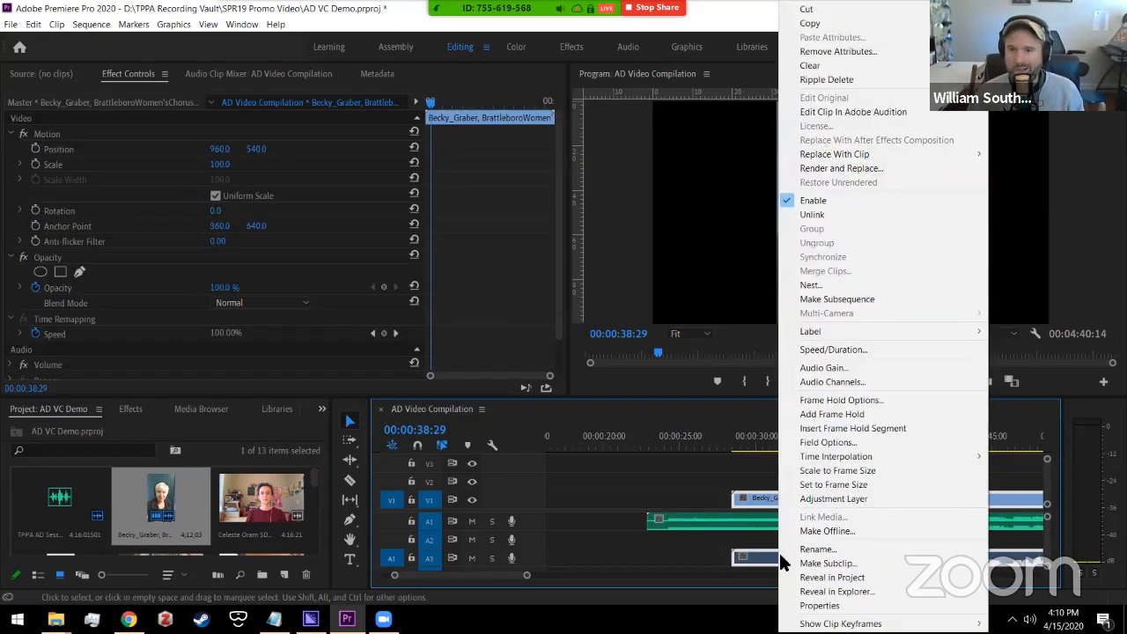
{"action": "left_click", "coordinate": [836, 428]}
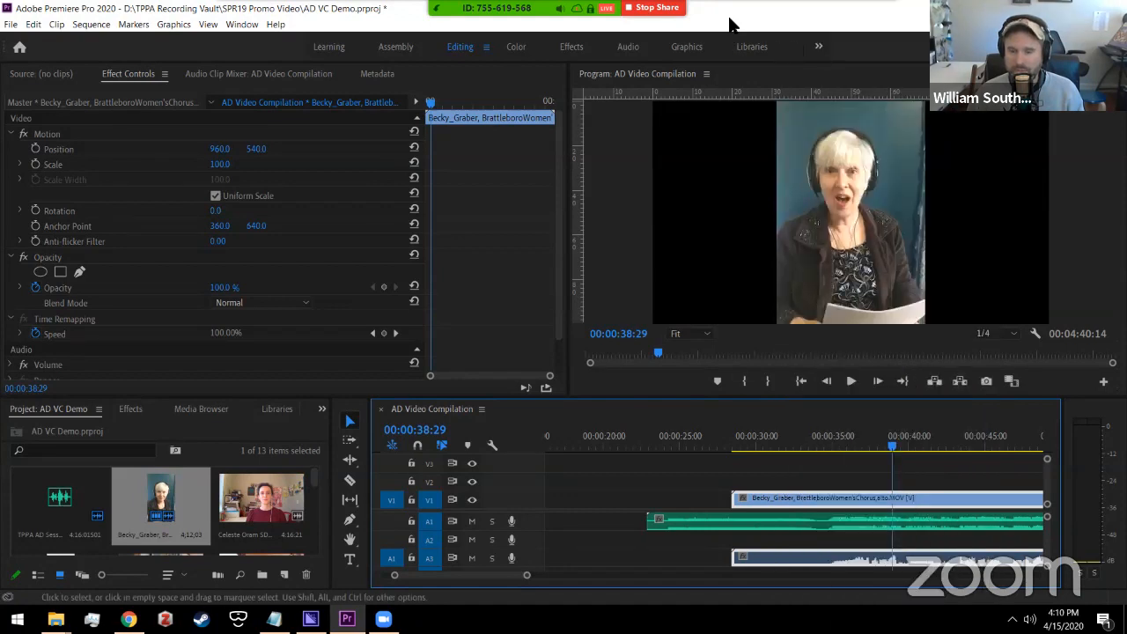
{"action": "left_click", "coordinate": [765, 490]}
{"action": "left_click", "coordinate": [768, 500]}
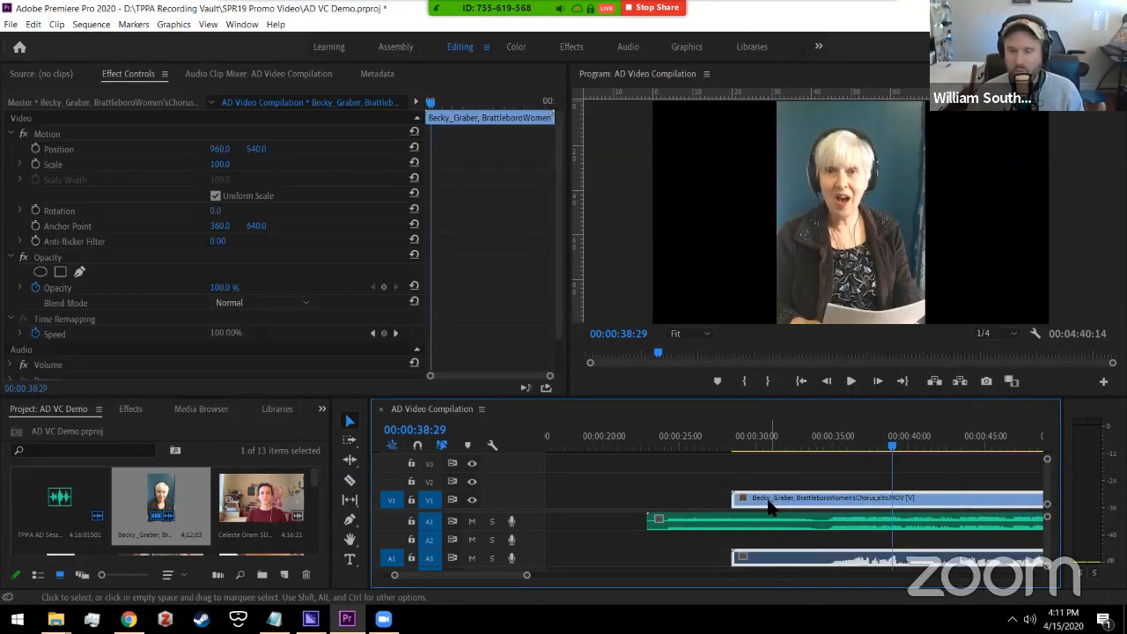
{"action": "right_click", "coordinate": [770, 562]}
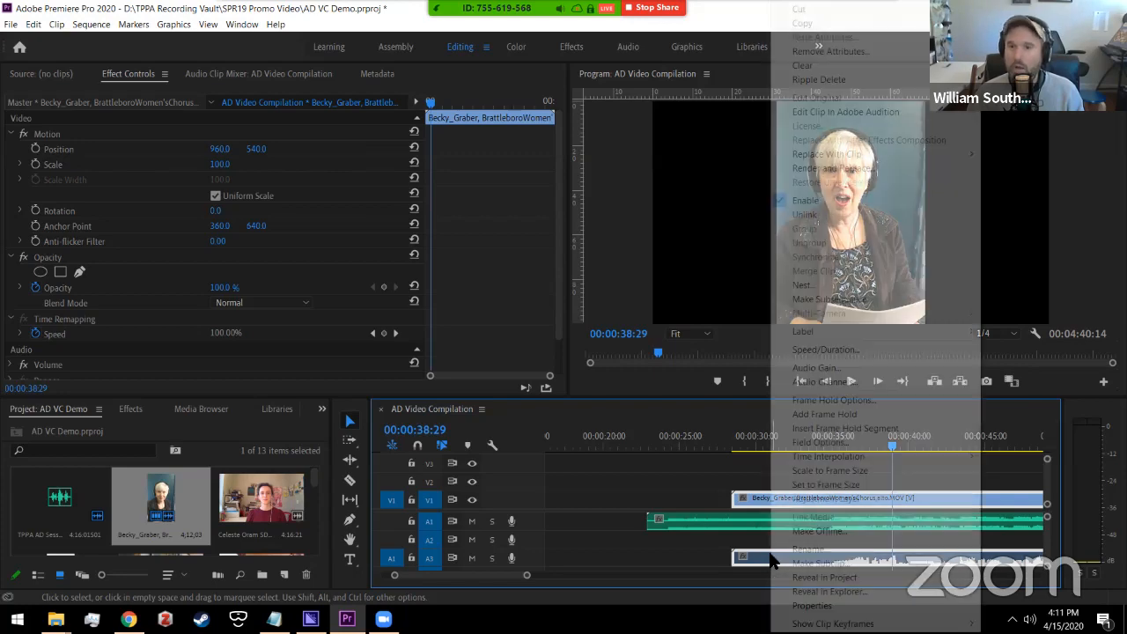
{"action": "left_click", "coordinate": [806, 215]}
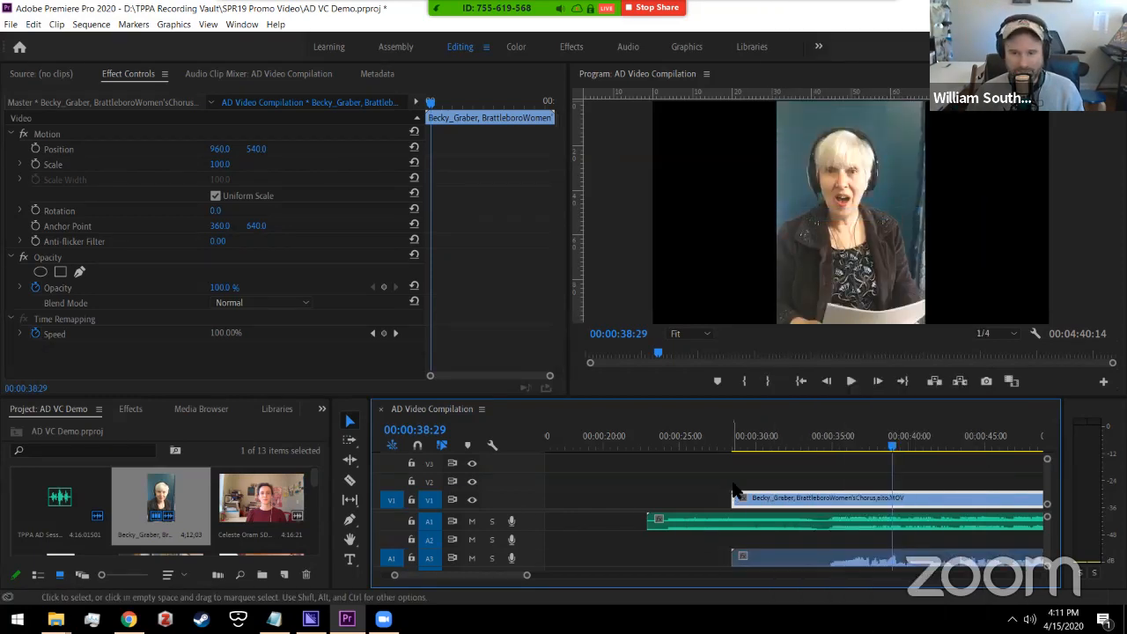
Step: Delete her own A3 audio clip and play back from about 28 seconds to check
{"action": "left_click", "coordinate": [734, 490]}
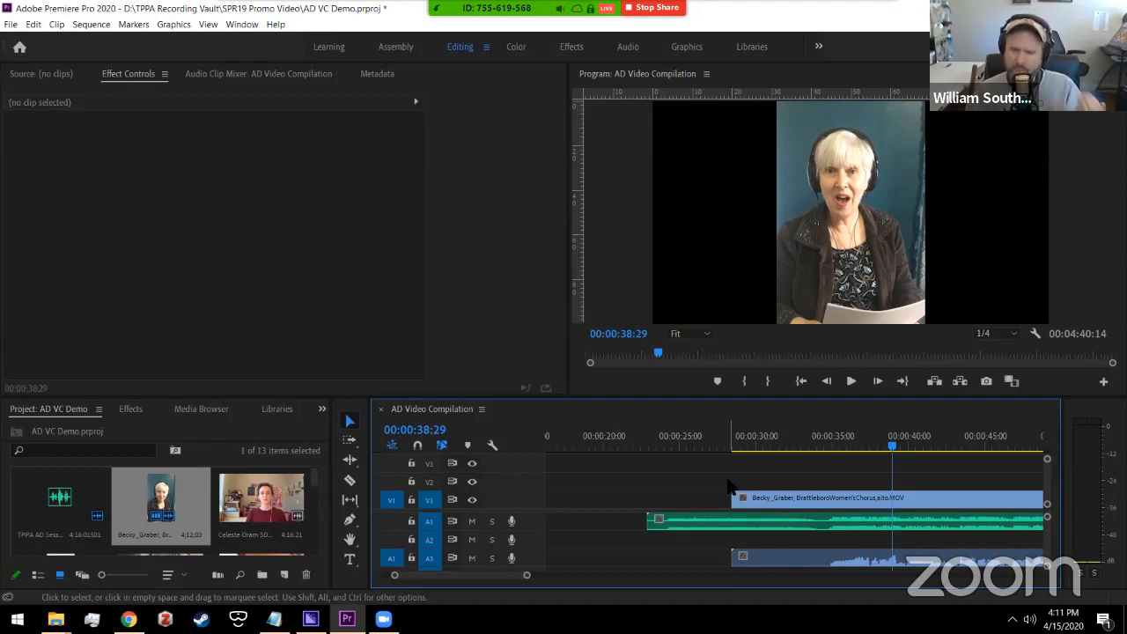
{"action": "left_click", "coordinate": [772, 504]}
{"action": "left_click", "coordinate": [786, 552]}
{"action": "left_click", "coordinate": [786, 503]}
{"action": "left_click", "coordinate": [786, 552]}
{"action": "left_click", "coordinate": [780, 498]}
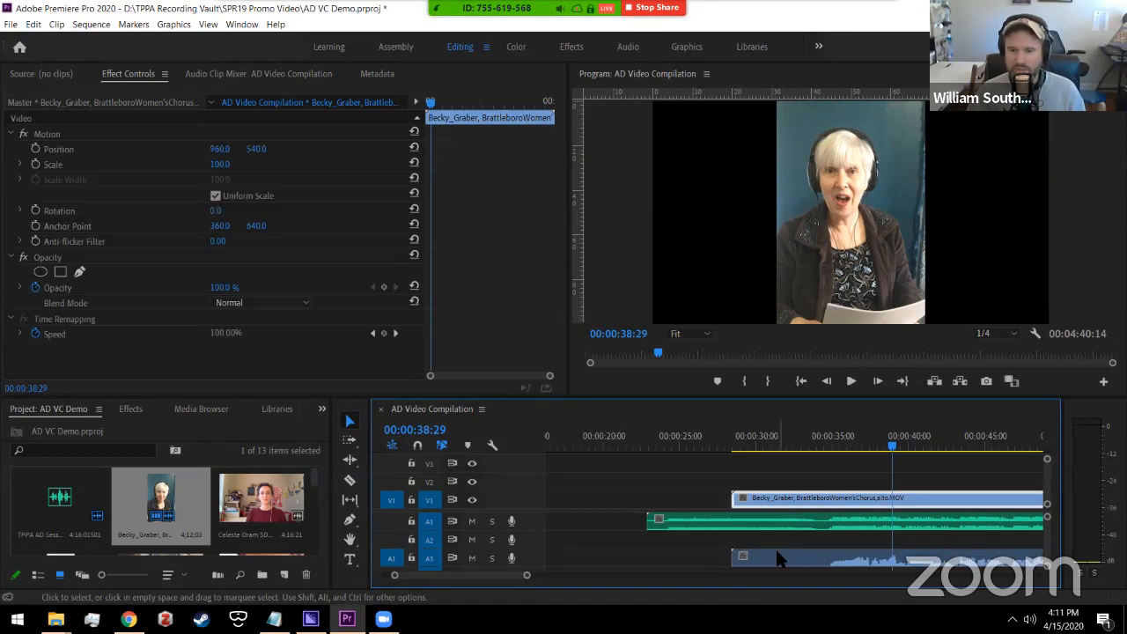
{"action": "left_click", "coordinate": [776, 552]}
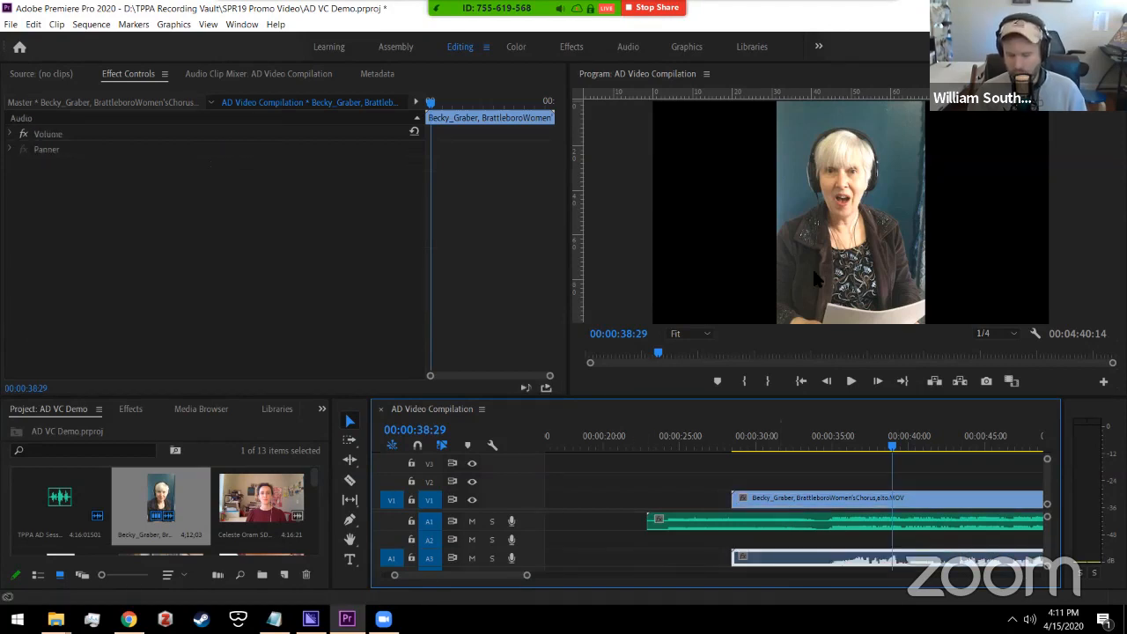
{"action": "key", "text": "Delete"}
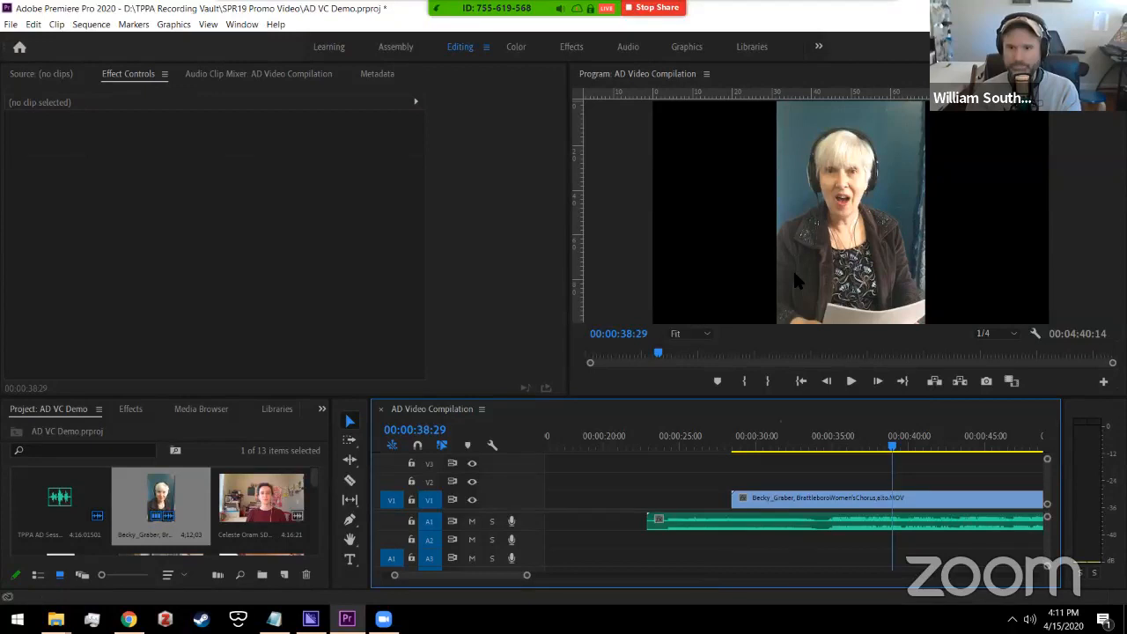
{"action": "left_click", "coordinate": [730, 446]}
{"action": "key", "text": "space"}
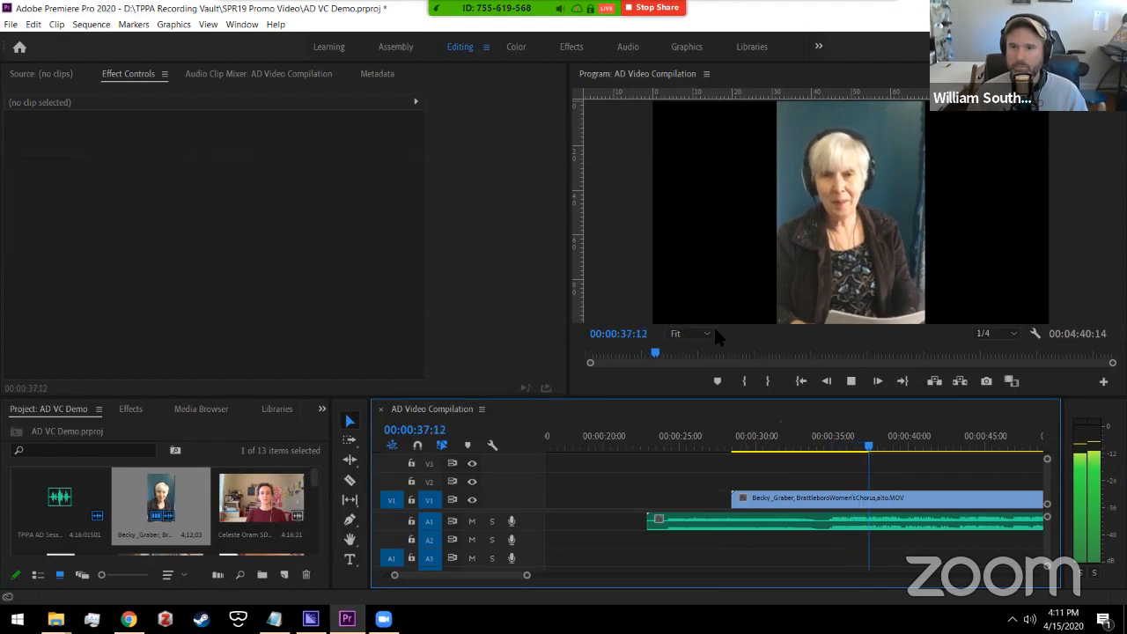
{"action": "key", "text": "space"}
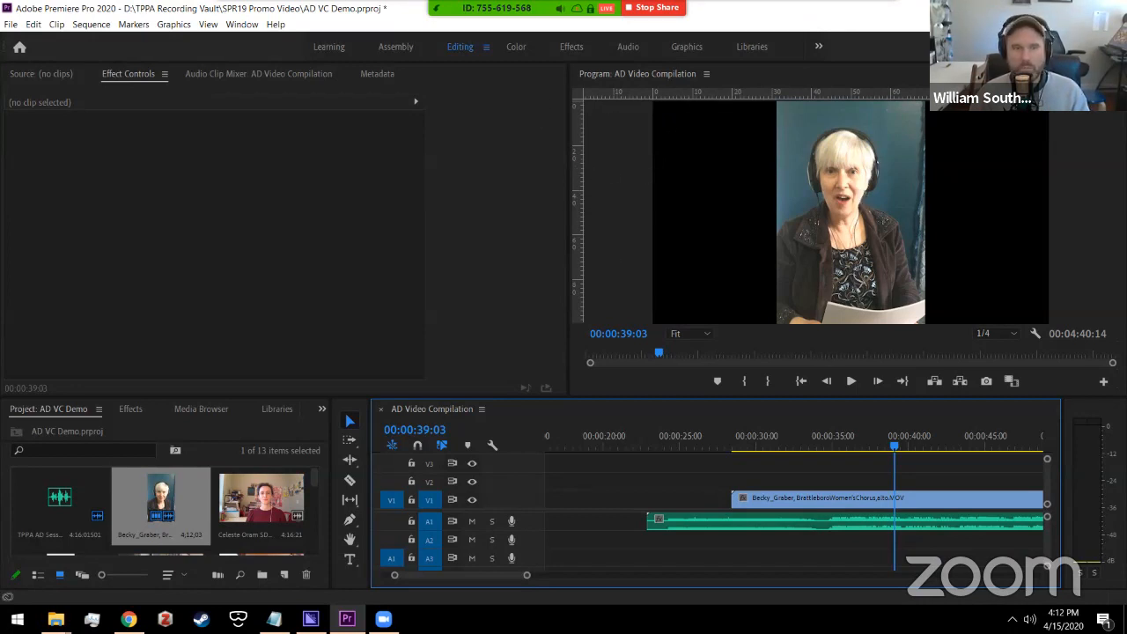
{"action": "left_click", "coordinate": [240, 25]}
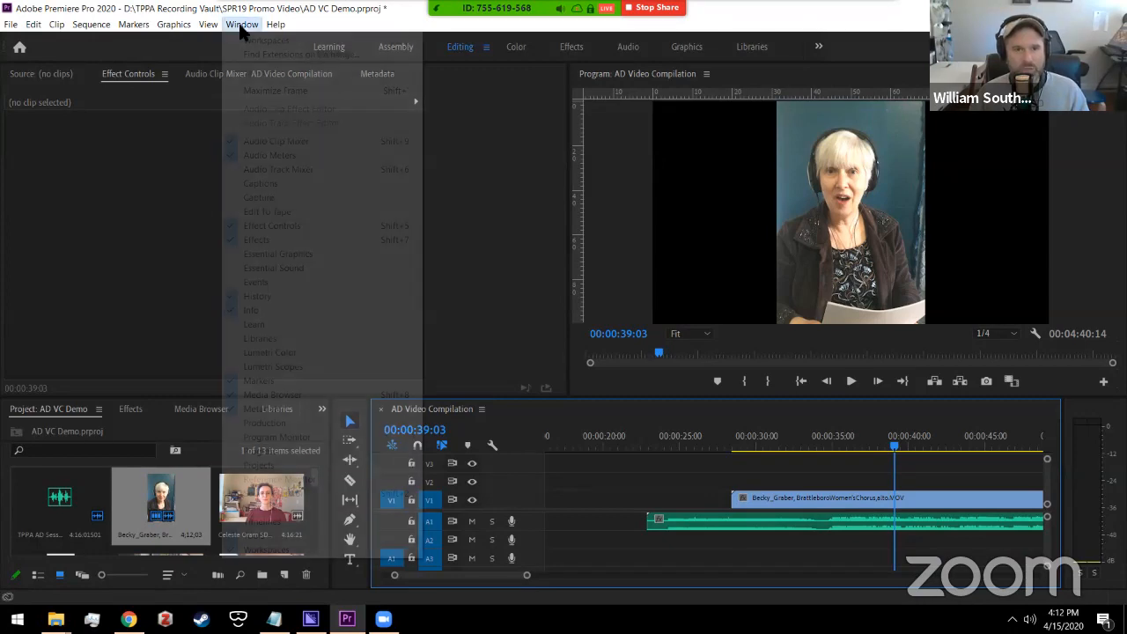
{"action": "left_click", "coordinate": [234, 26]}
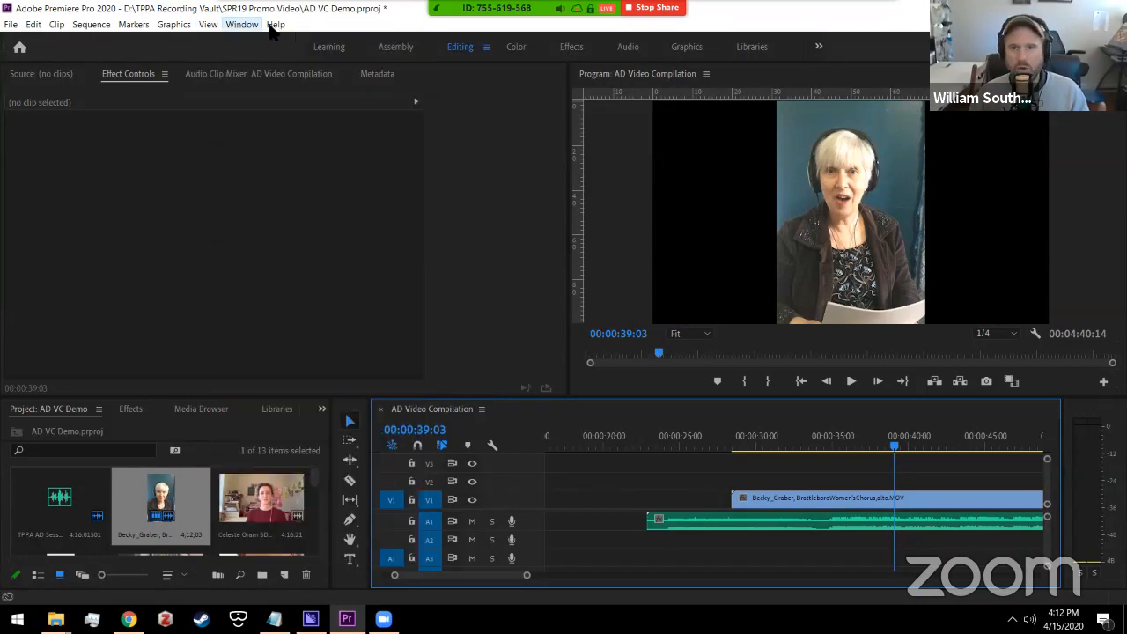
{"action": "left_click", "coordinate": [623, 122]}
{"action": "left_click", "coordinate": [209, 24]}
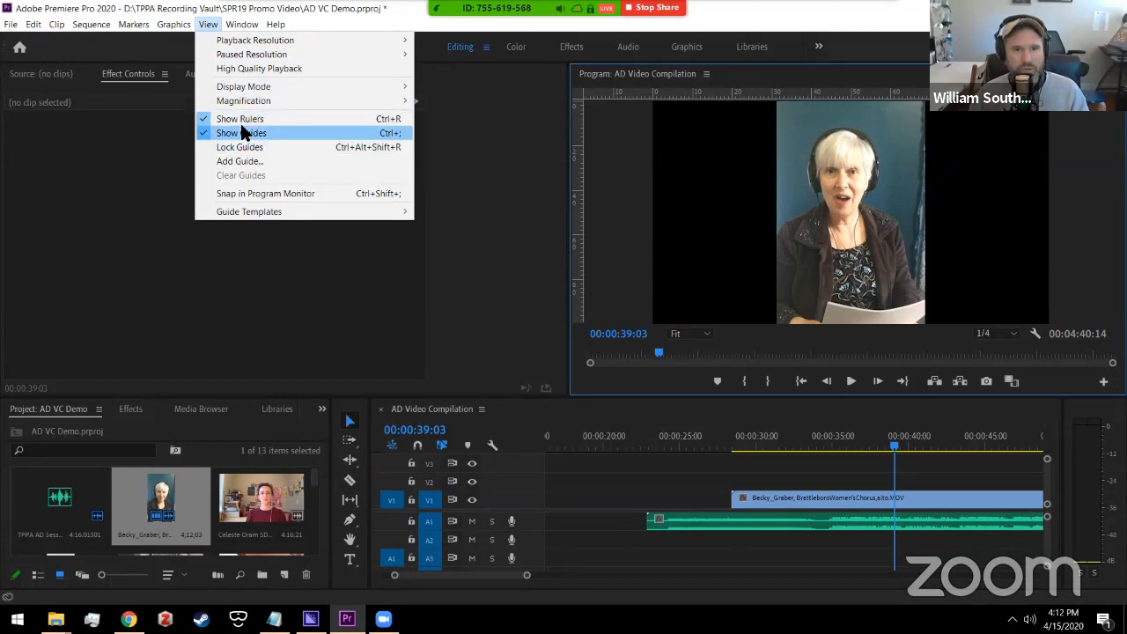
{"action": "left_click", "coordinate": [208, 25]}
{"action": "left_click", "coordinate": [472, 158]}
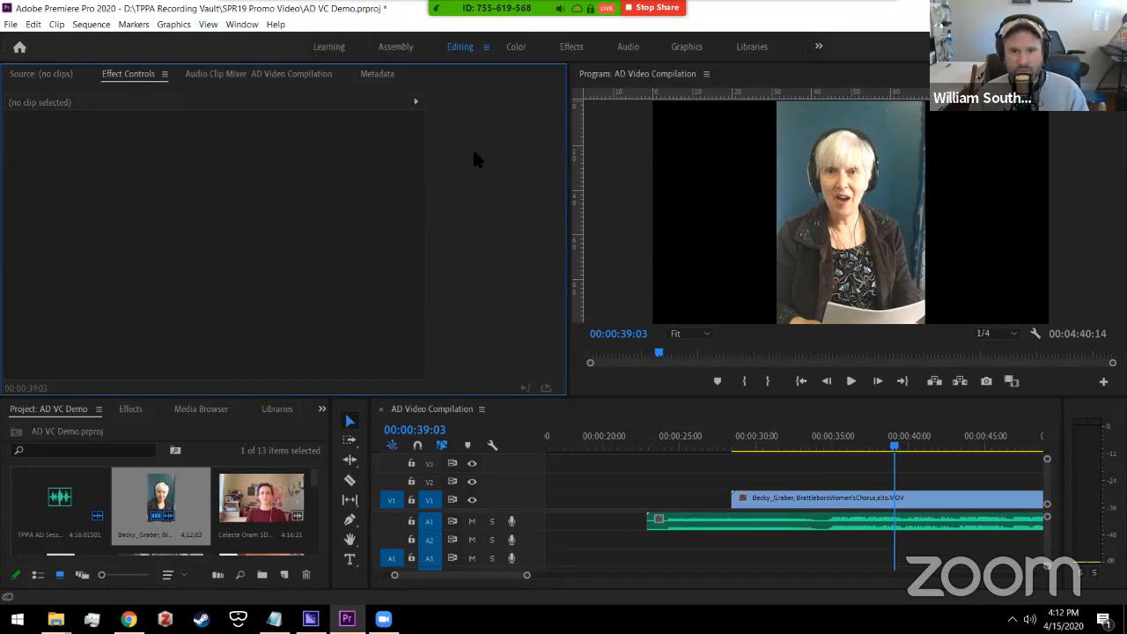
{"action": "left_click", "coordinate": [529, 408]}
{"action": "left_click", "coordinate": [304, 420]}
{"action": "left_click", "coordinate": [358, 410]}
{"action": "left_click", "coordinate": [529, 421]}
{"action": "left_click", "coordinate": [317, 418]}
{"action": "left_click", "coordinate": [348, 412]}
{"action": "left_click", "coordinate": [475, 266]}
{"action": "left_click", "coordinate": [296, 425]}
{"action": "left_click", "coordinate": [354, 403]}
{"action": "left_click", "coordinate": [479, 425]}
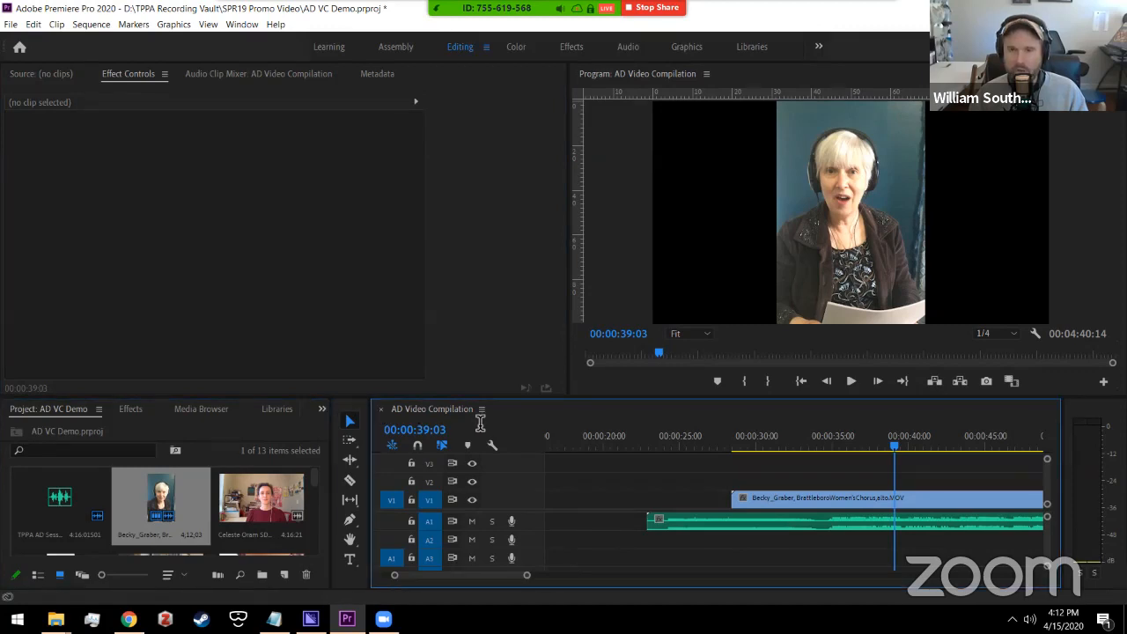
{"action": "left_click", "coordinate": [629, 182]}
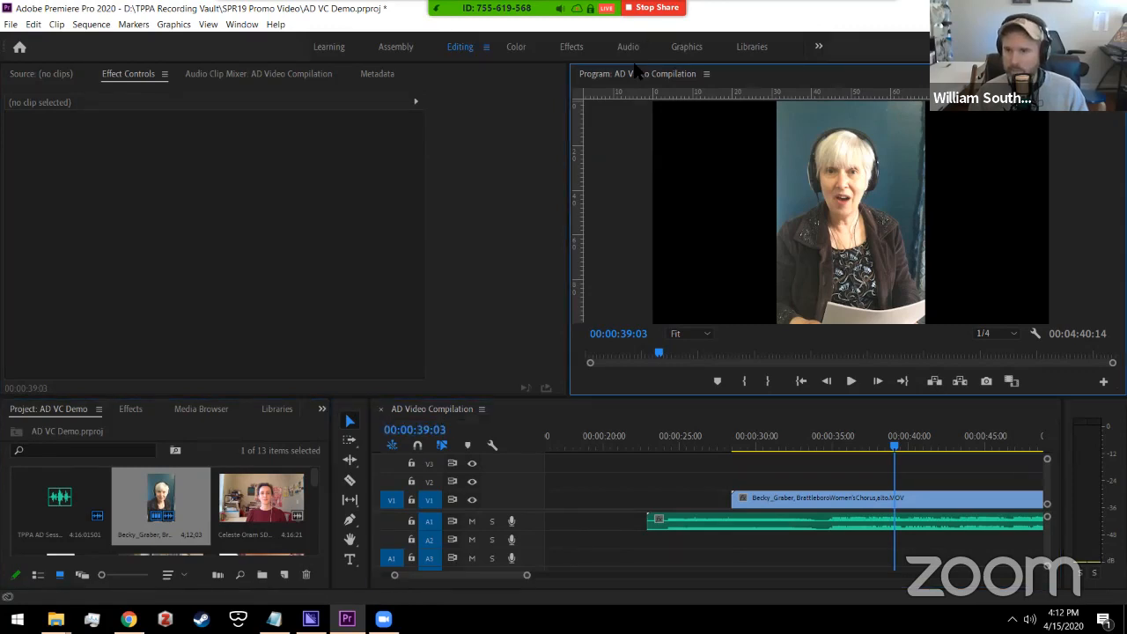
{"action": "left_click", "coordinate": [205, 25]}
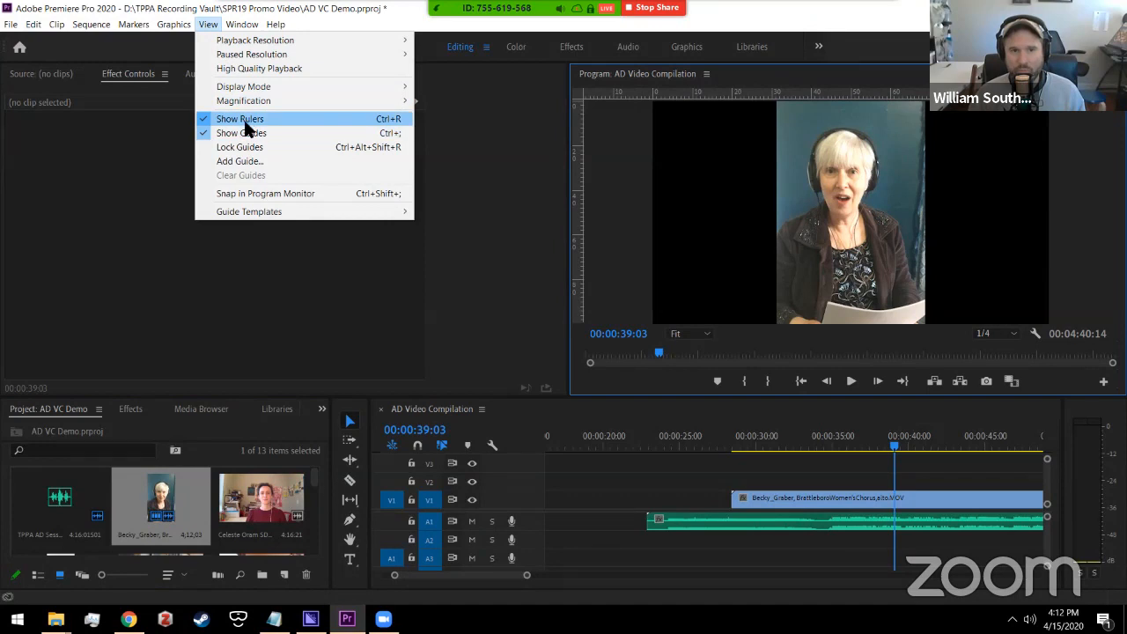
{"action": "left_click", "coordinate": [239, 133]}
{"action": "left_click", "coordinate": [208, 25]}
{"action": "left_click", "coordinate": [239, 120]}
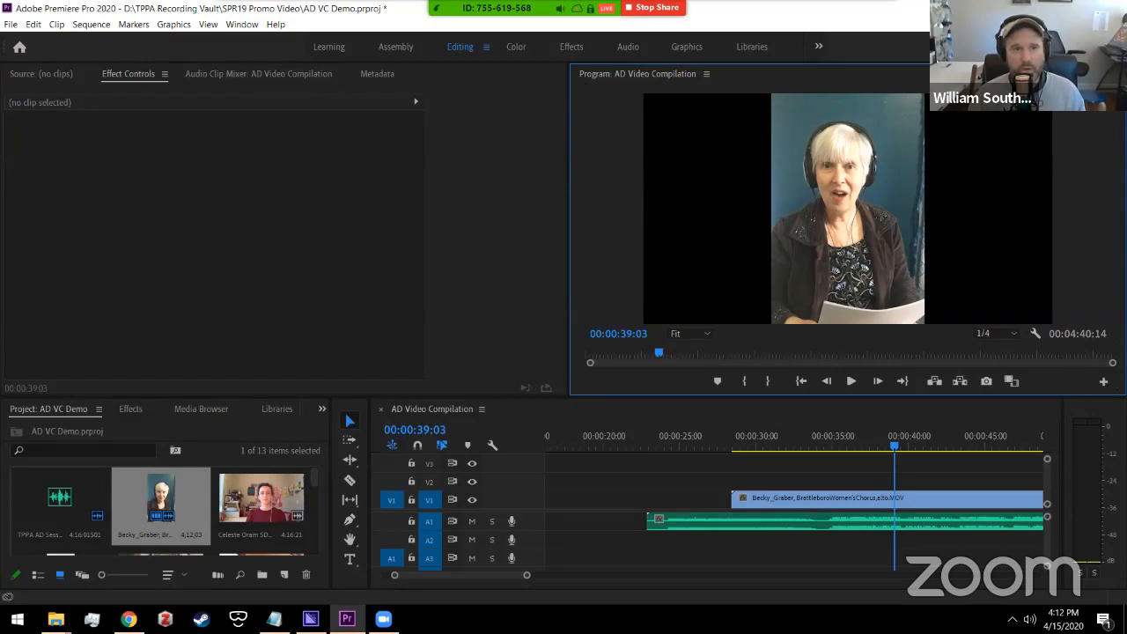
{"action": "left_click", "coordinate": [197, 26]}
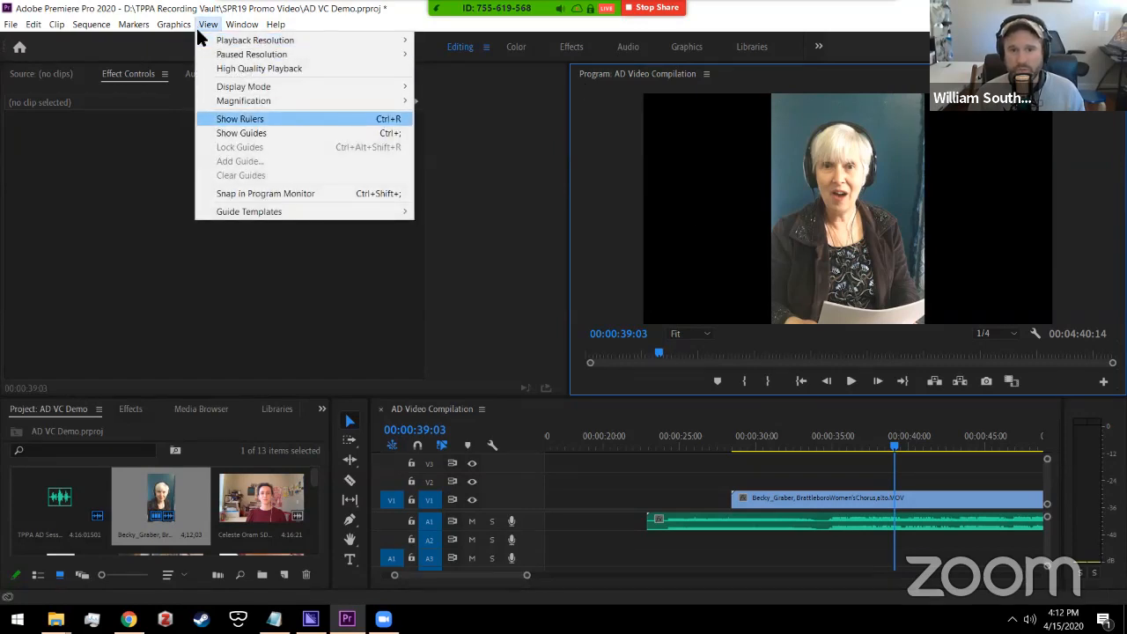
{"action": "left_click", "coordinate": [233, 119]}
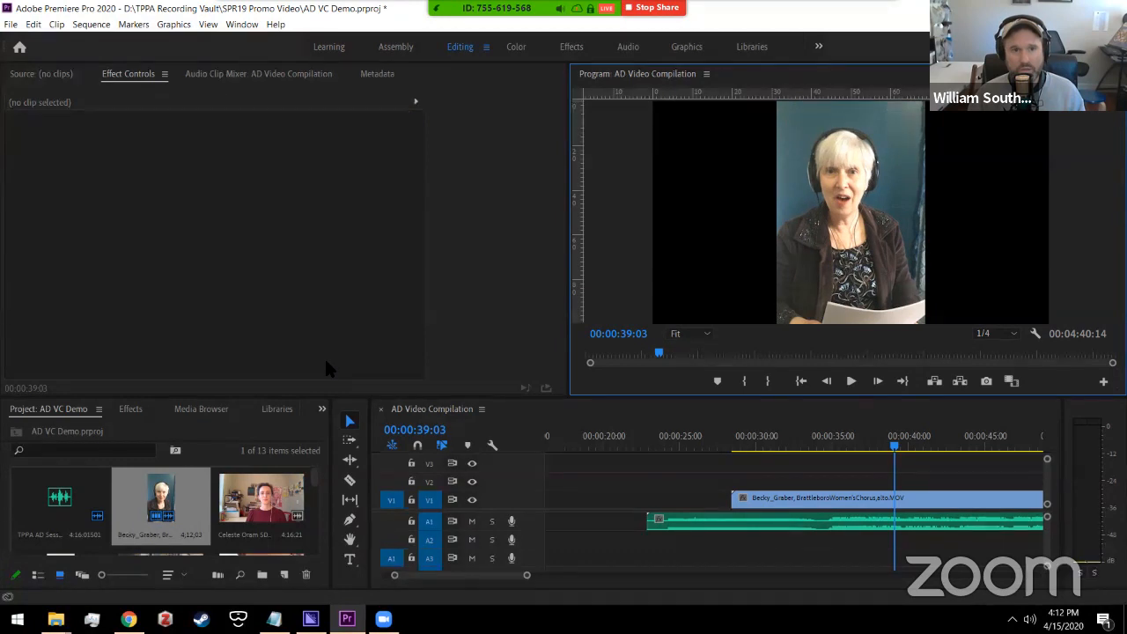
{"action": "left_click", "coordinate": [204, 25]}
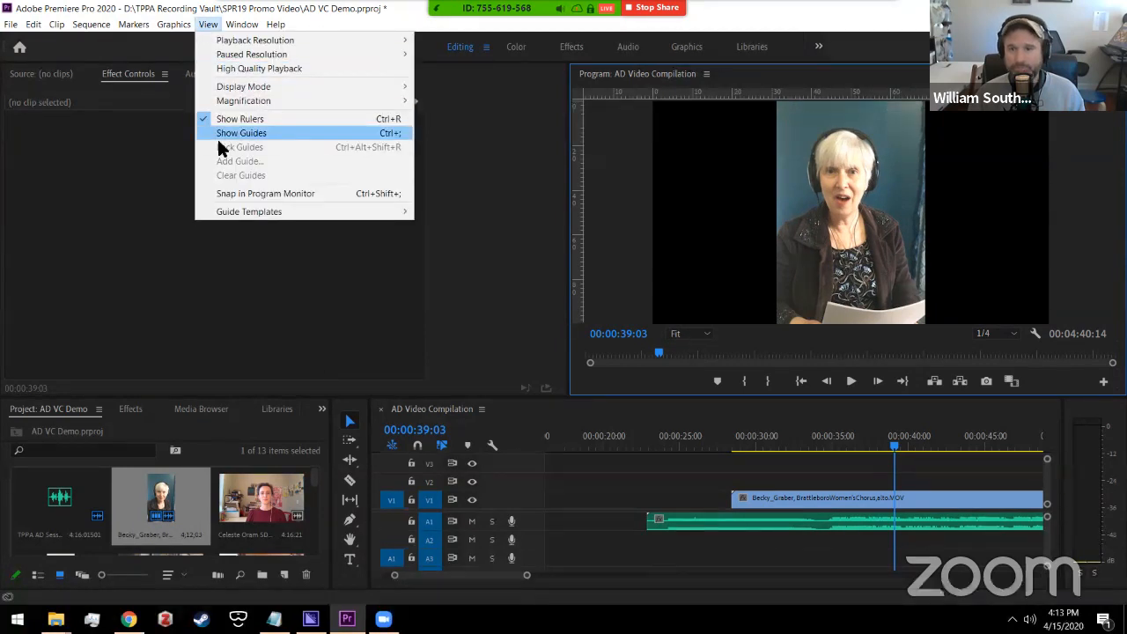
{"action": "left_click", "coordinate": [220, 137]}
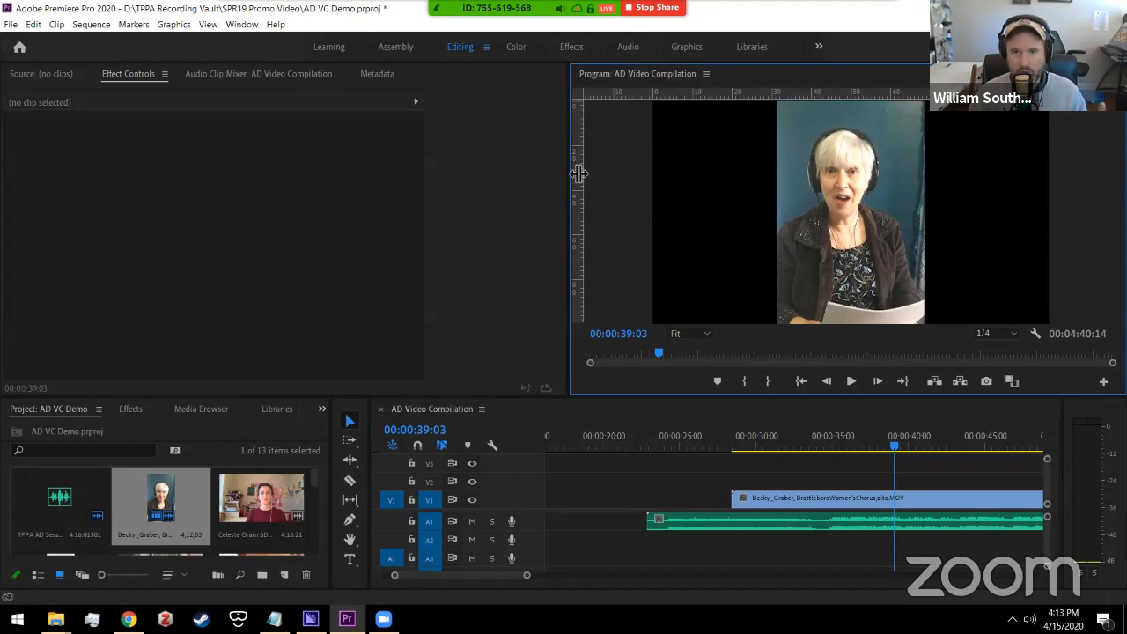
Step: Pull a first vertical guide and keep the Program monitor rulers in Percent
{"action": "left_click_drag", "start_coordinate": [578, 173], "coordinate": [854, 182]}
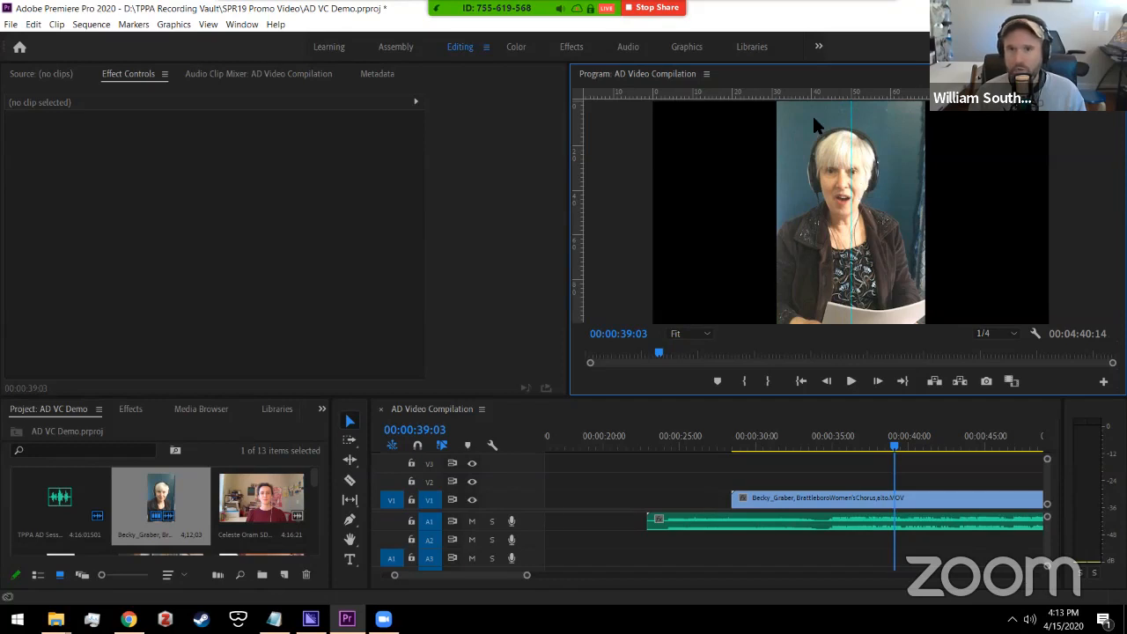
{"action": "right_click", "coordinate": [728, 94]}
{"action": "left_click", "coordinate": [728, 97]}
{"action": "right_click", "coordinate": [725, 98]}
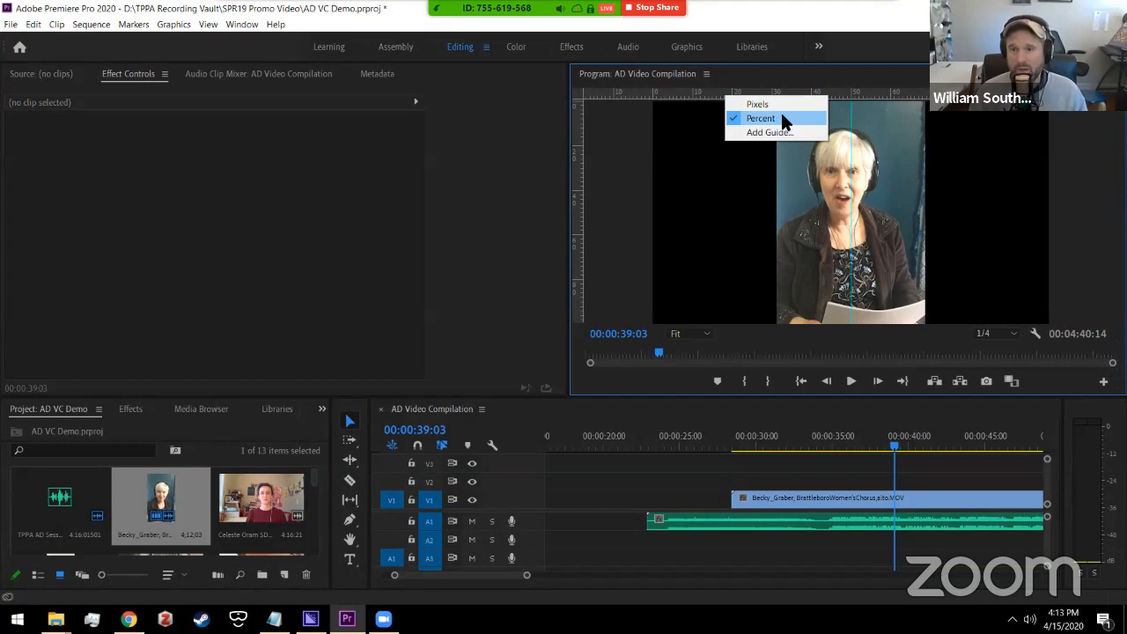
{"action": "left_click", "coordinate": [782, 117]}
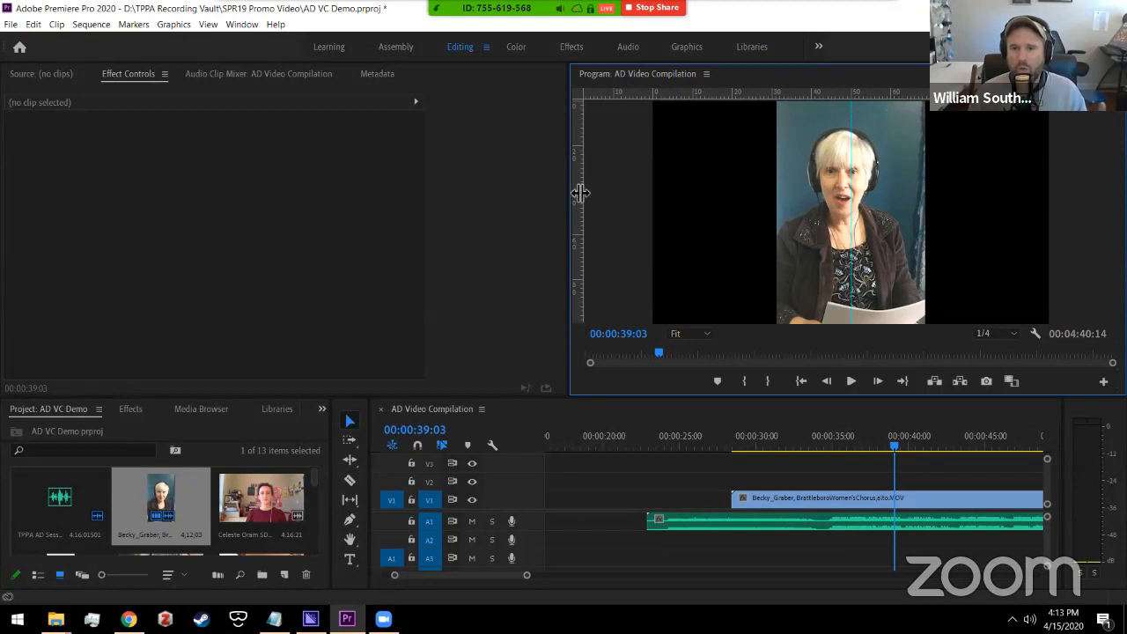
{"action": "mouse_move", "coordinate": [313, 469]}
{"action": "left_mouse_down"}
{"action": "mouse_move", "coordinate": [321, 536]}
{"action": "mouse_move", "coordinate": [319, 468]}
{"action": "left_mouse_up"}
Step: Add vertical guides near 10%, 30% and 69%, plus two horizontal guides including 76%
{"action": "left_click_drag", "start_coordinate": [581, 204], "coordinate": [774, 219]}
{"action": "left_click_drag", "start_coordinate": [581, 221], "coordinate": [747, 194]}
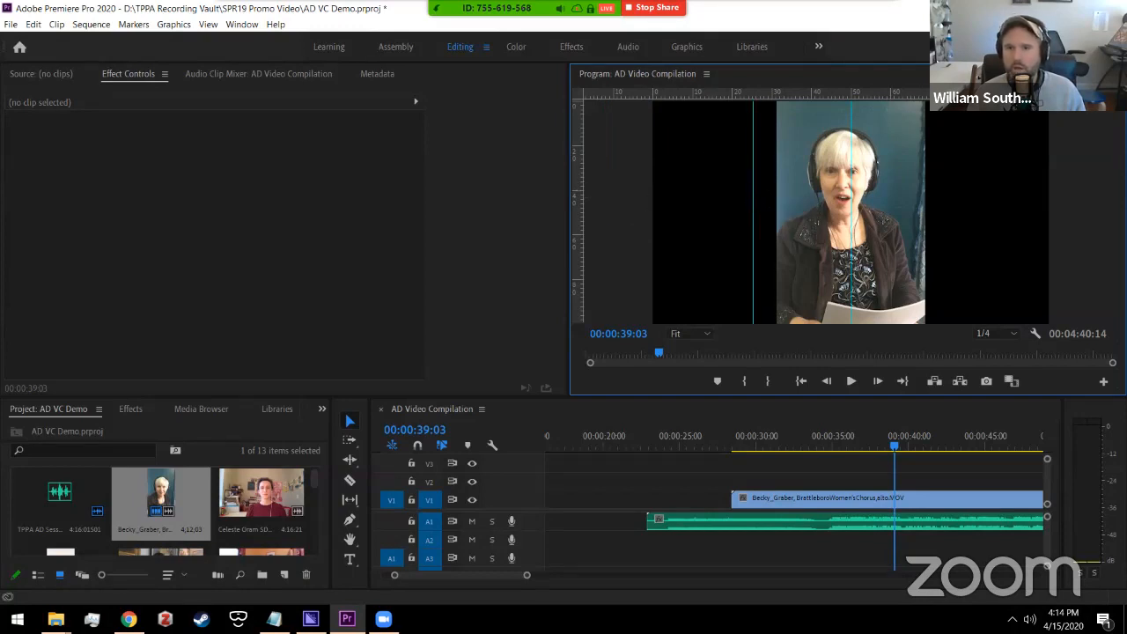
{"action": "left_click_drag", "start_coordinate": [576, 163], "coordinate": [949, 206]}
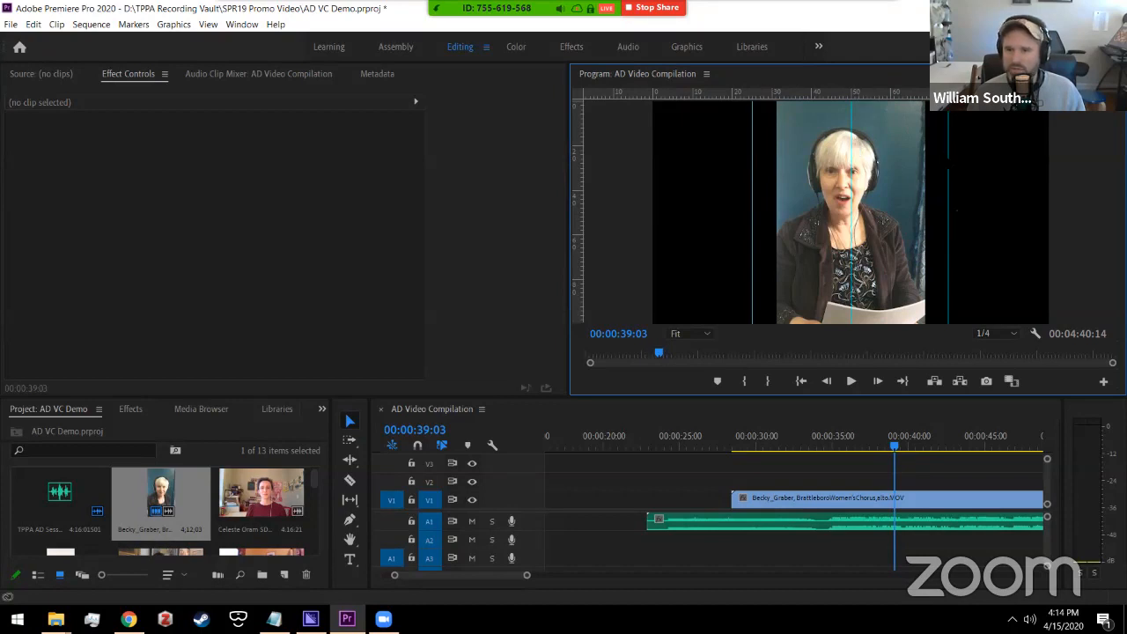
{"action": "left_click_drag", "start_coordinate": [737, 95], "coordinate": [742, 181]}
{"action": "left_click_drag", "start_coordinate": [734, 96], "coordinate": [732, 254]}
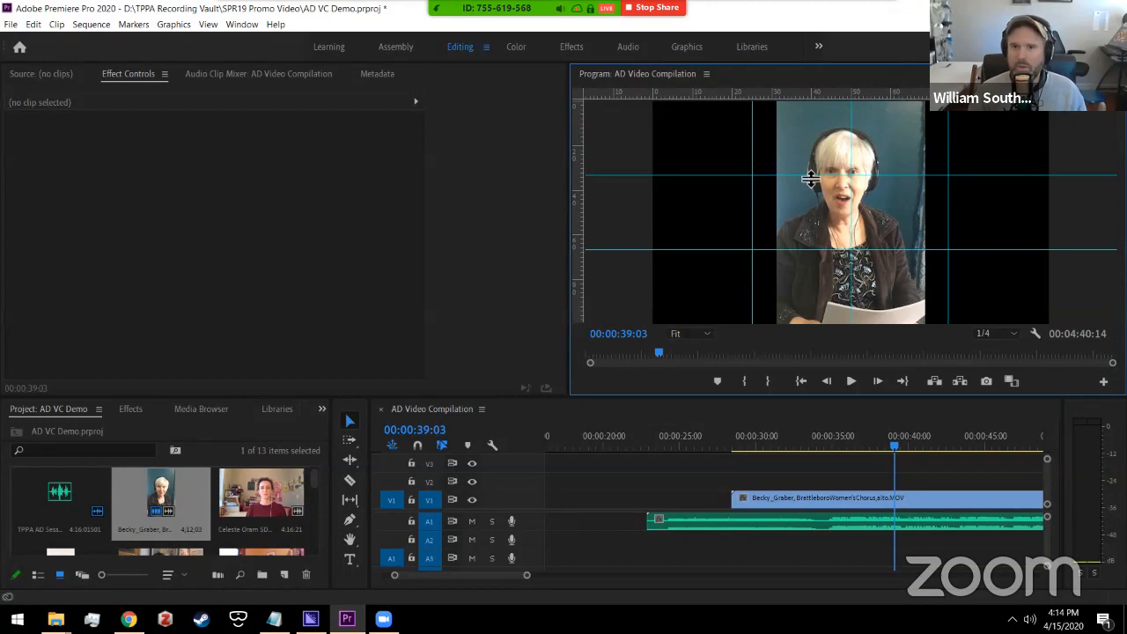
Step: Reposition guides to 30% and the image's left edge, and add vertical guides at 11% and 34%
{"action": "left_click_drag", "start_coordinate": [755, 145], "coordinate": [774, 147]}
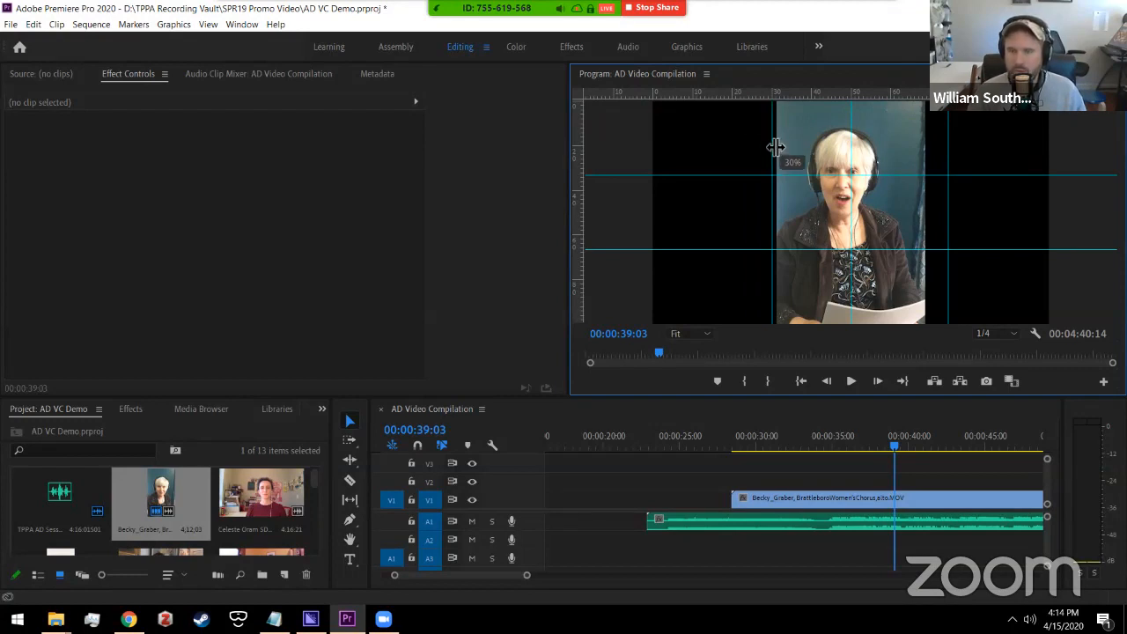
{"action": "left_click_drag", "start_coordinate": [584, 164], "coordinate": [693, 162]}
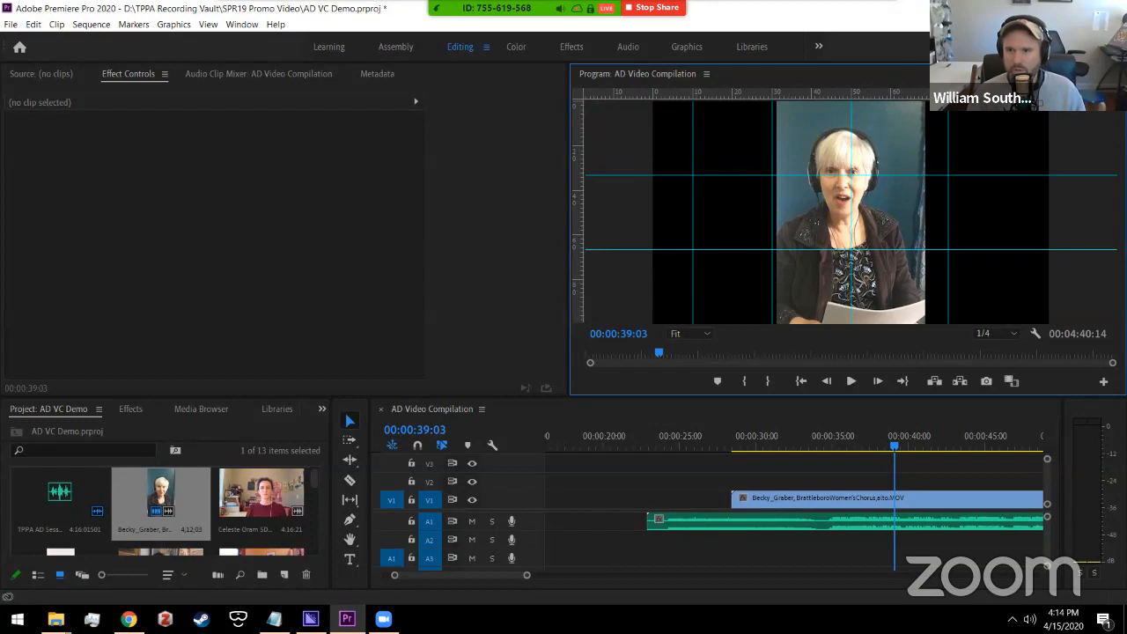
{"action": "mouse_move", "coordinate": [947, 132]}
{"action": "left_mouse_down"}
{"action": "mouse_move", "coordinate": [775, 143]}
{"action": "mouse_move", "coordinate": [935, 149]}
{"action": "left_mouse_up"}
{"action": "left_click_drag", "start_coordinate": [582, 154], "coordinate": [1010, 169]}
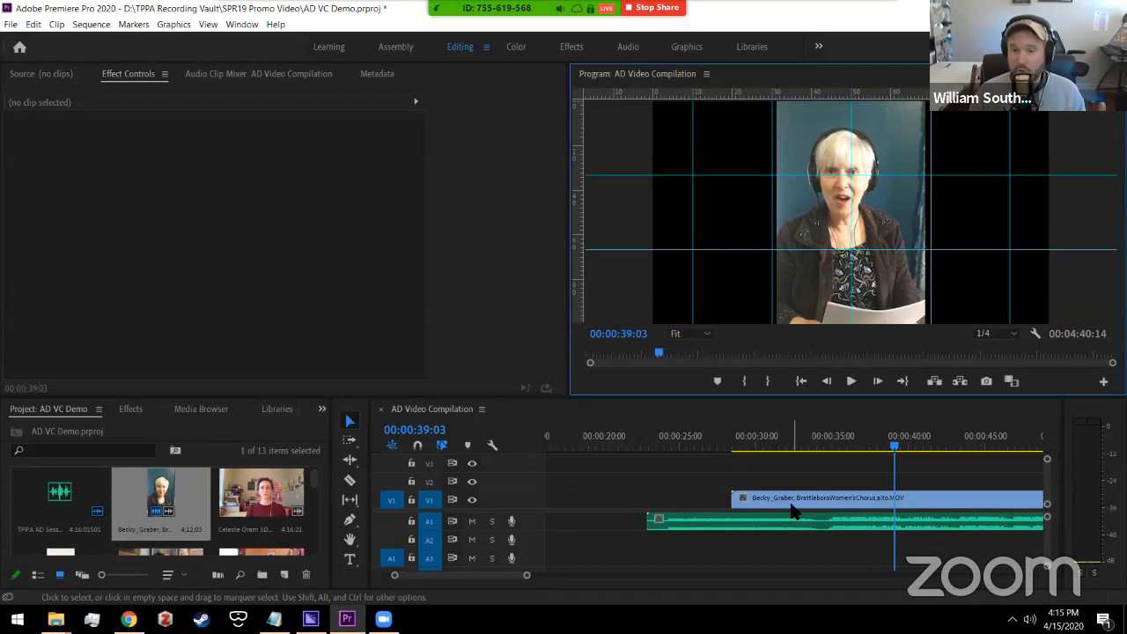
Step: Select the singer's clip on V1 and show its Effect Controls
{"action": "left_click", "coordinate": [598, 423]}
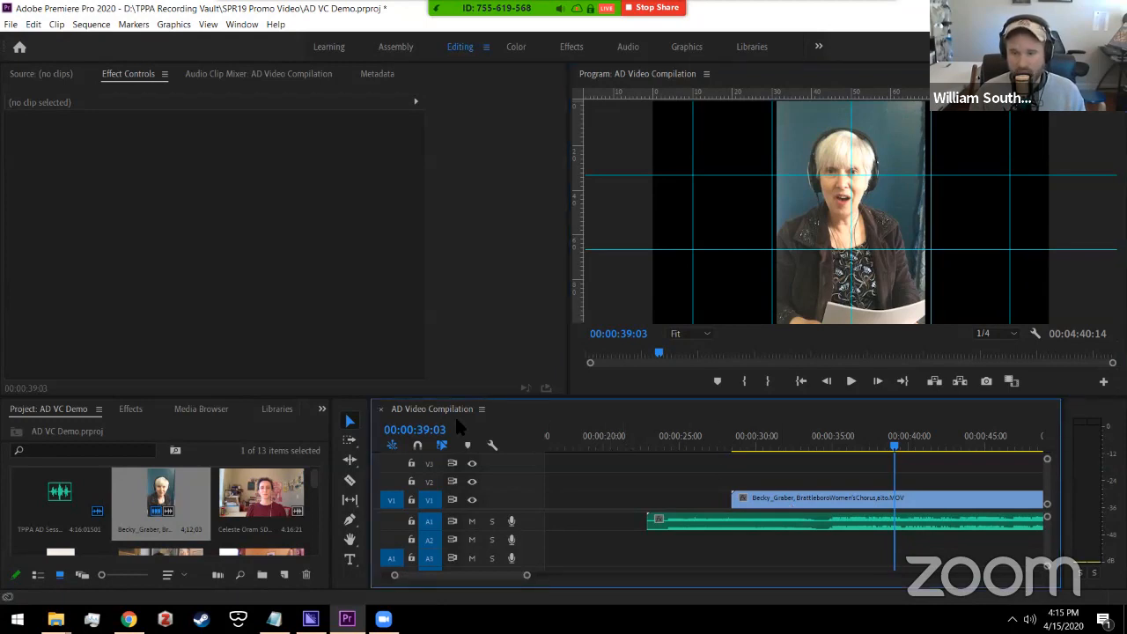
{"action": "left_click", "coordinate": [792, 500]}
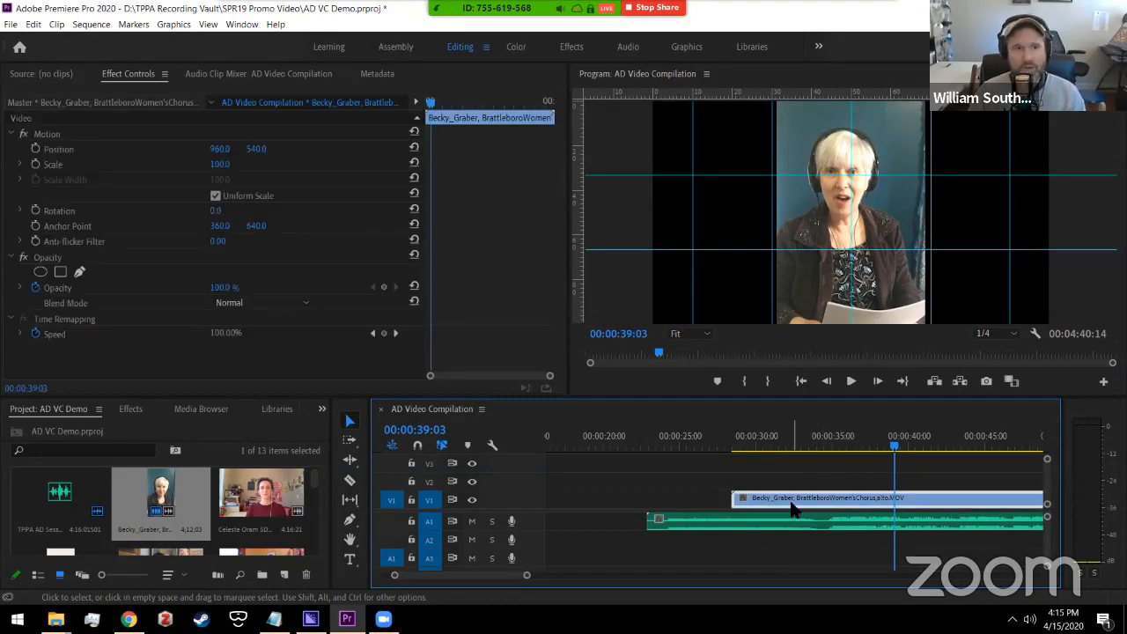
{"action": "left_click", "coordinate": [53, 76]}
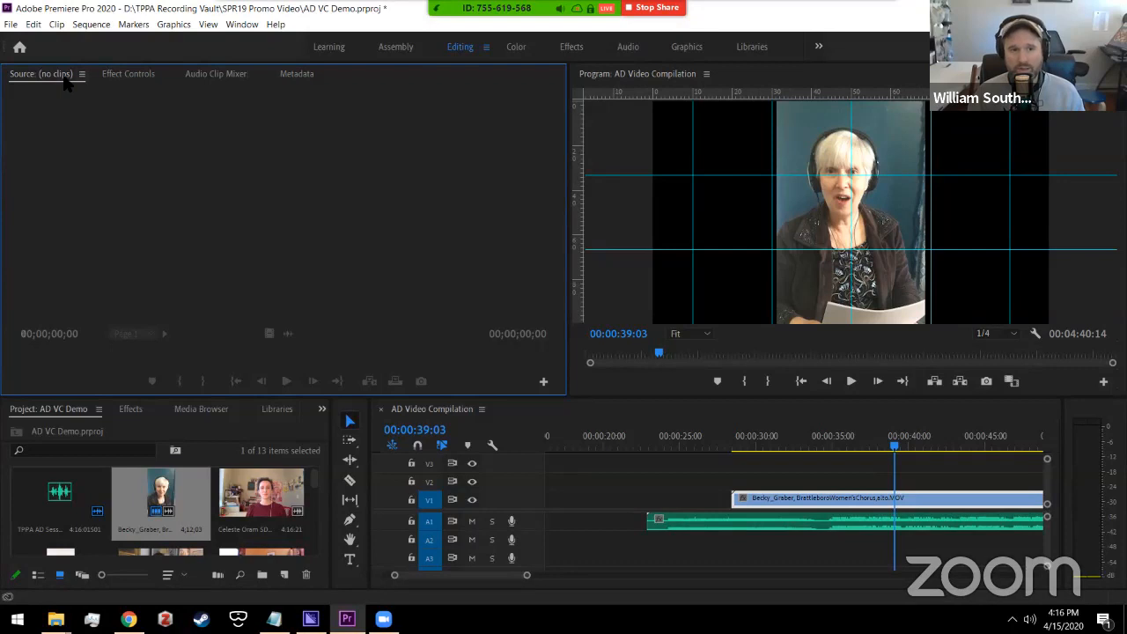
{"action": "left_click", "coordinate": [125, 75]}
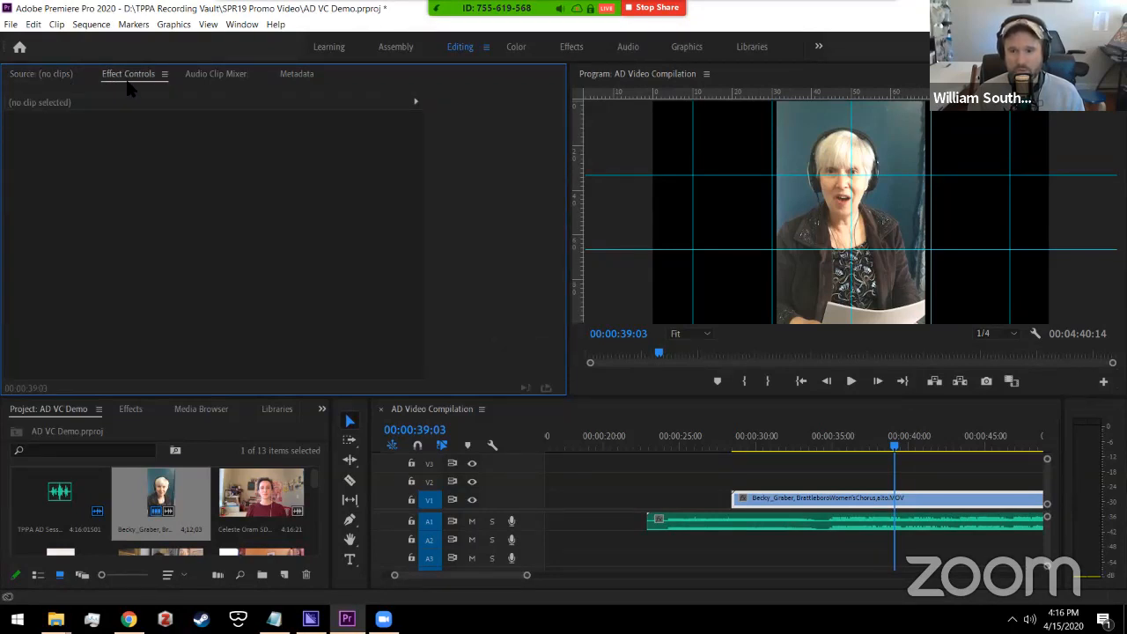
{"action": "left_click", "coordinate": [724, 482]}
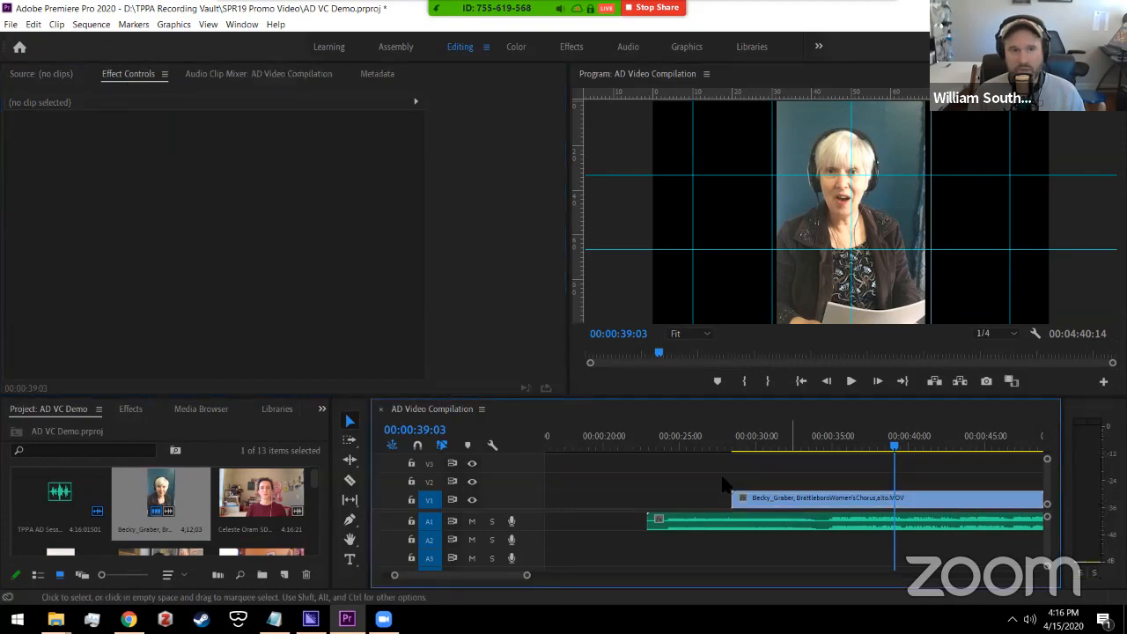
{"action": "left_click", "coordinate": [786, 499]}
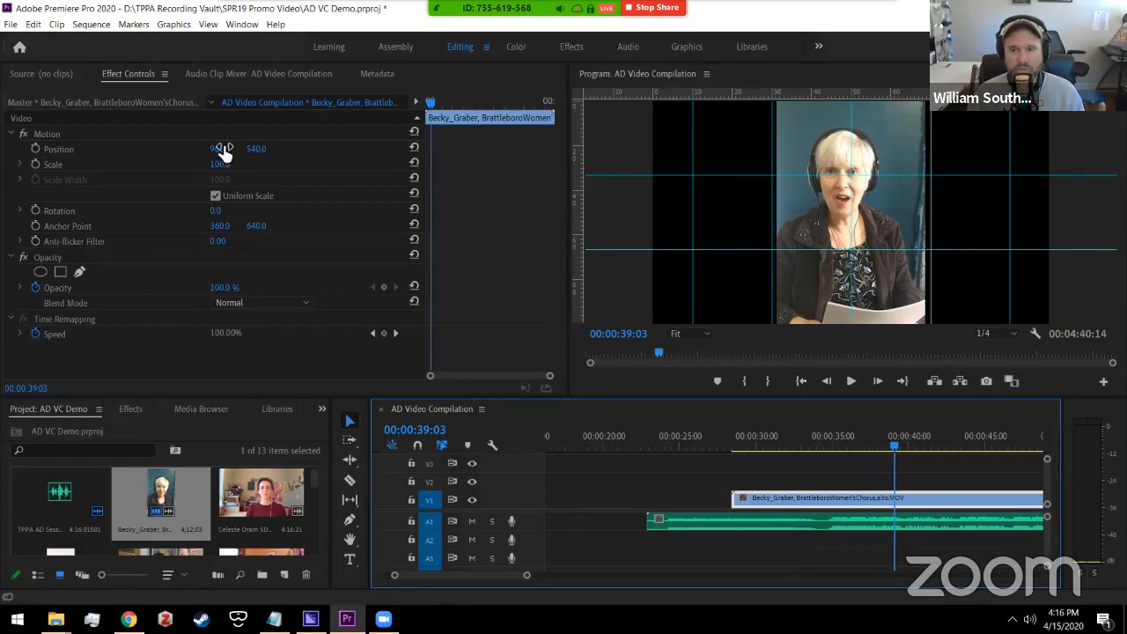
Step: Set the clip's Position X to 996 and its Rotation to 0
{"action": "mouse_move", "coordinate": [222, 150]}
{"action": "left_mouse_down"}
{"action": "mouse_move", "coordinate": [201, 176]}
{"action": "mouse_move", "coordinate": [221, 165]}
{"action": "left_mouse_up"}
{"action": "left_click_drag", "start_coordinate": [216, 216], "coordinate": [229, 214]}
{"action": "left_click", "coordinate": [224, 211]}
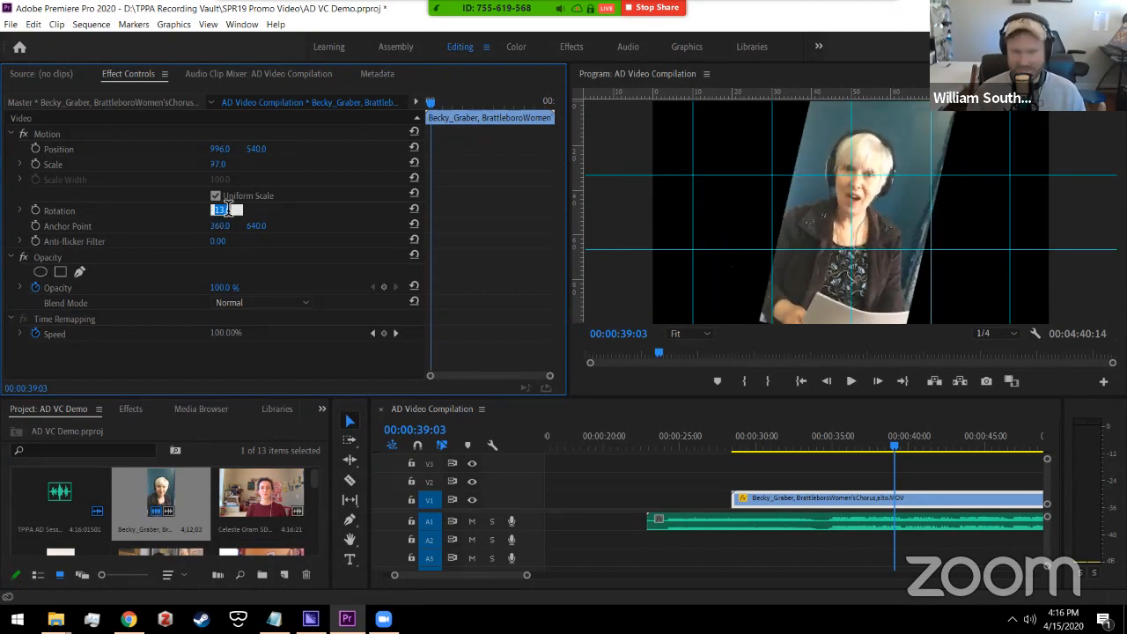
{"action": "type", "text": "0"}
{"action": "key", "text": "Return"}
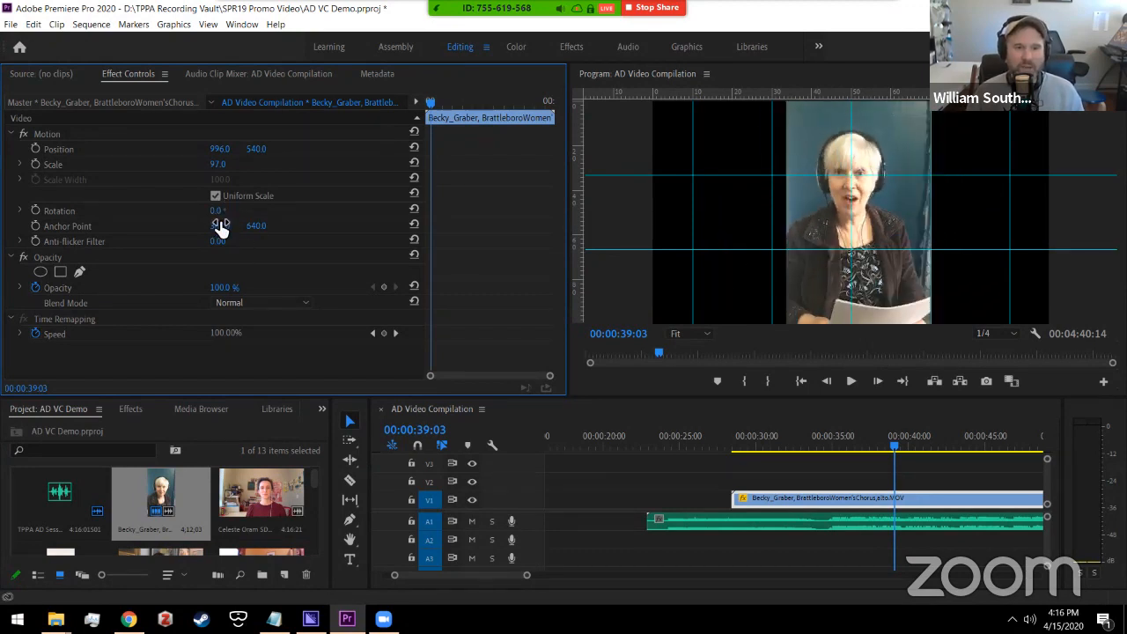
Step: Reset the anchor point to 360, adjust opacity, and bring Scale back to 100
{"action": "left_click_drag", "start_coordinate": [219, 226], "coordinate": [221, 227]}
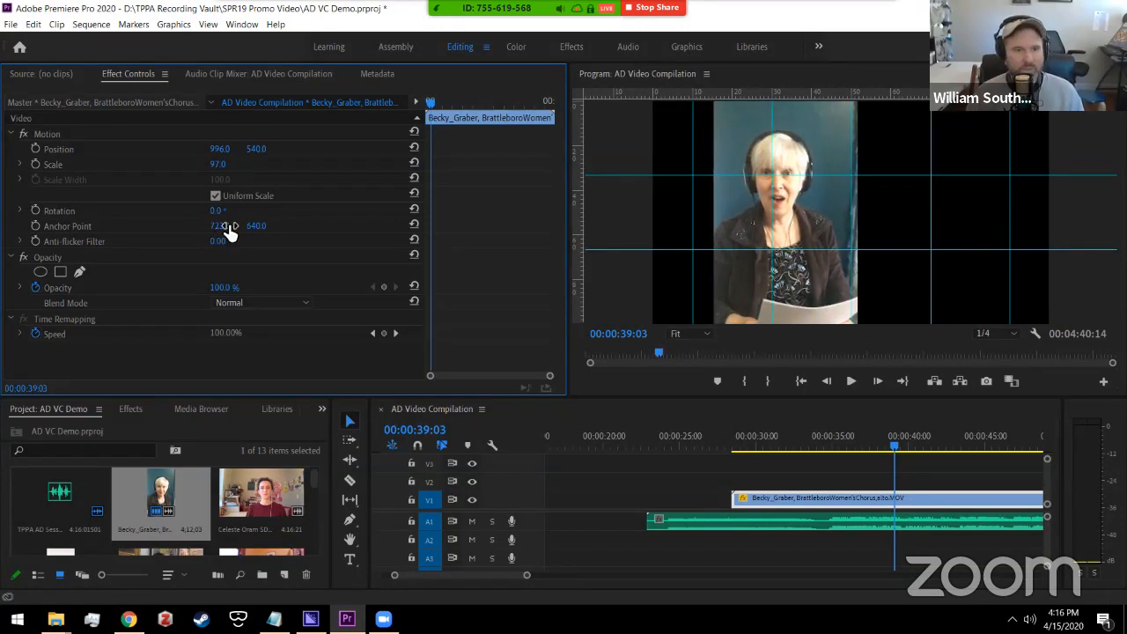
{"action": "left_click", "coordinate": [414, 225]}
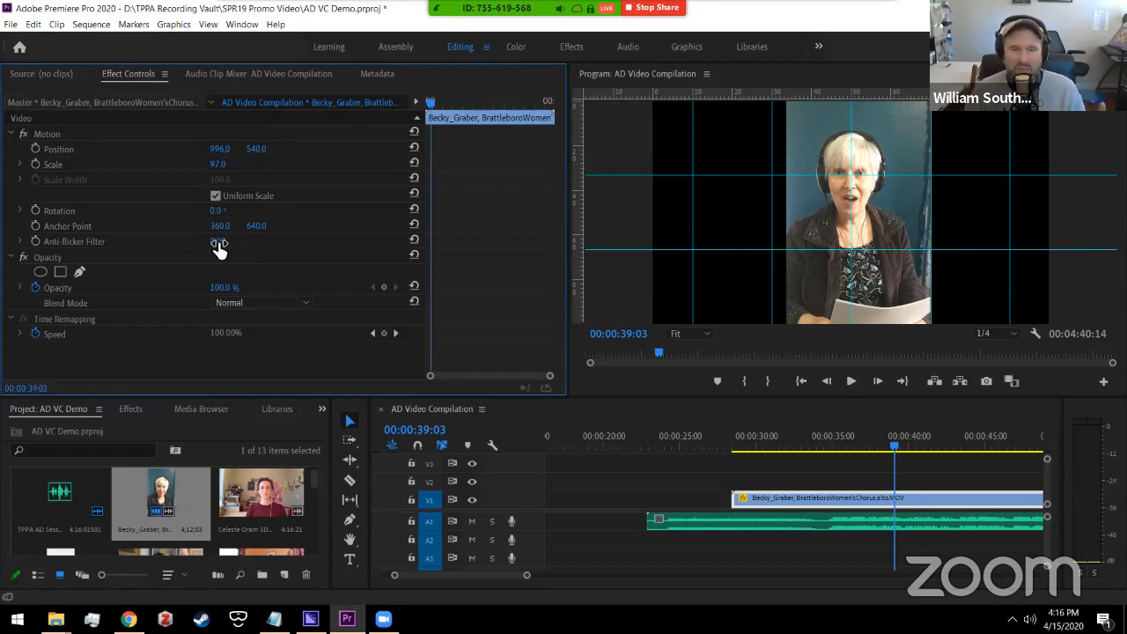
{"action": "mouse_move", "coordinate": [222, 287]}
{"action": "left_mouse_down"}
{"action": "mouse_move", "coordinate": [238, 288]}
{"action": "mouse_move", "coordinate": [225, 290]}
{"action": "left_mouse_up"}
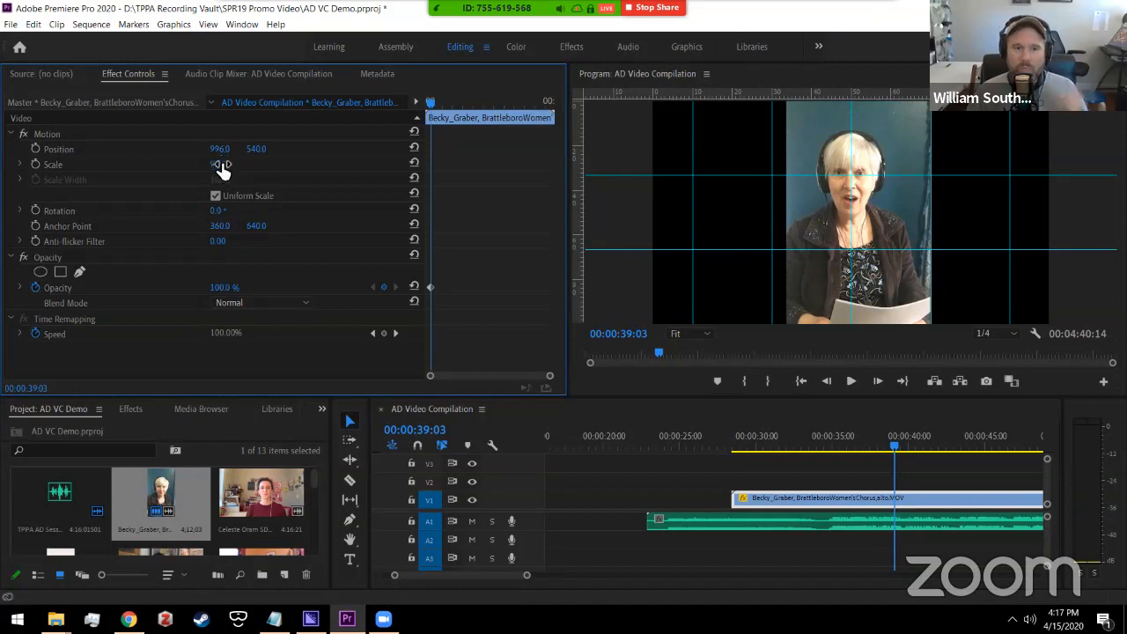
{"action": "left_click_drag", "start_coordinate": [219, 167], "coordinate": [234, 165]}
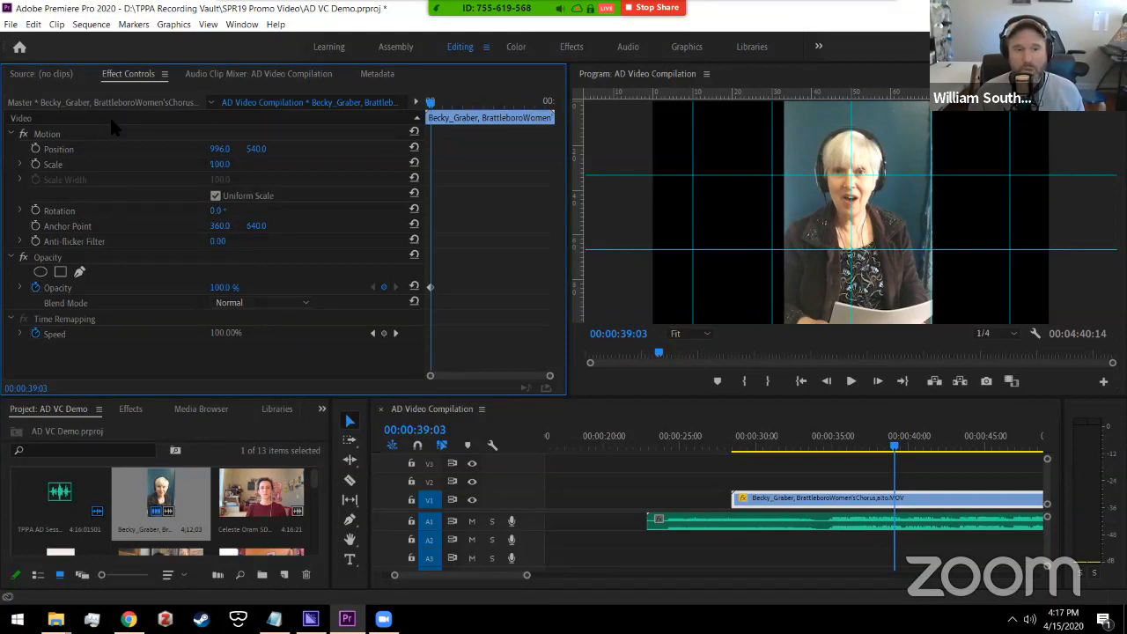
{"action": "left_click", "coordinate": [127, 422]}
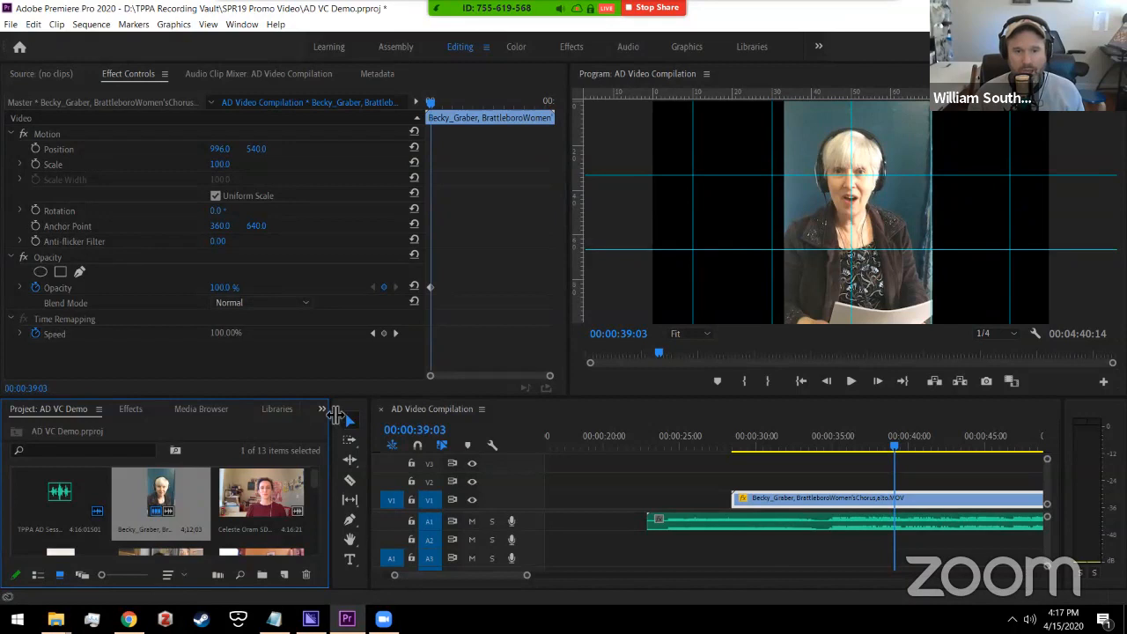
Step: Bring the Effects panel back into view in the lower-left panel group
{"action": "left_click", "coordinate": [130, 408]}
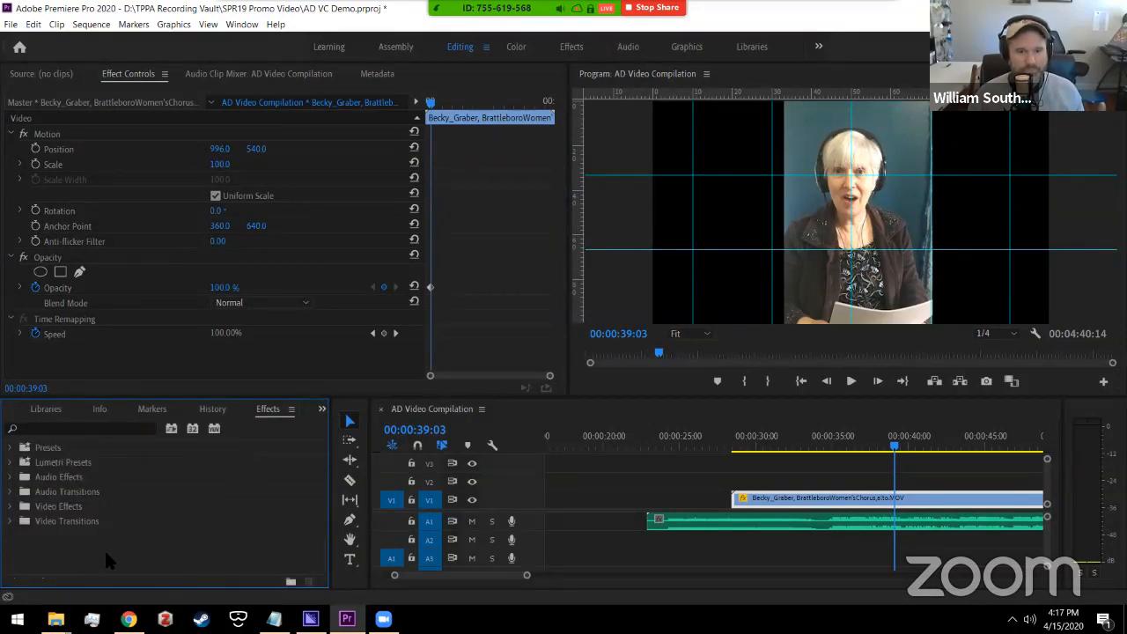
{"action": "left_click", "coordinate": [71, 409]}
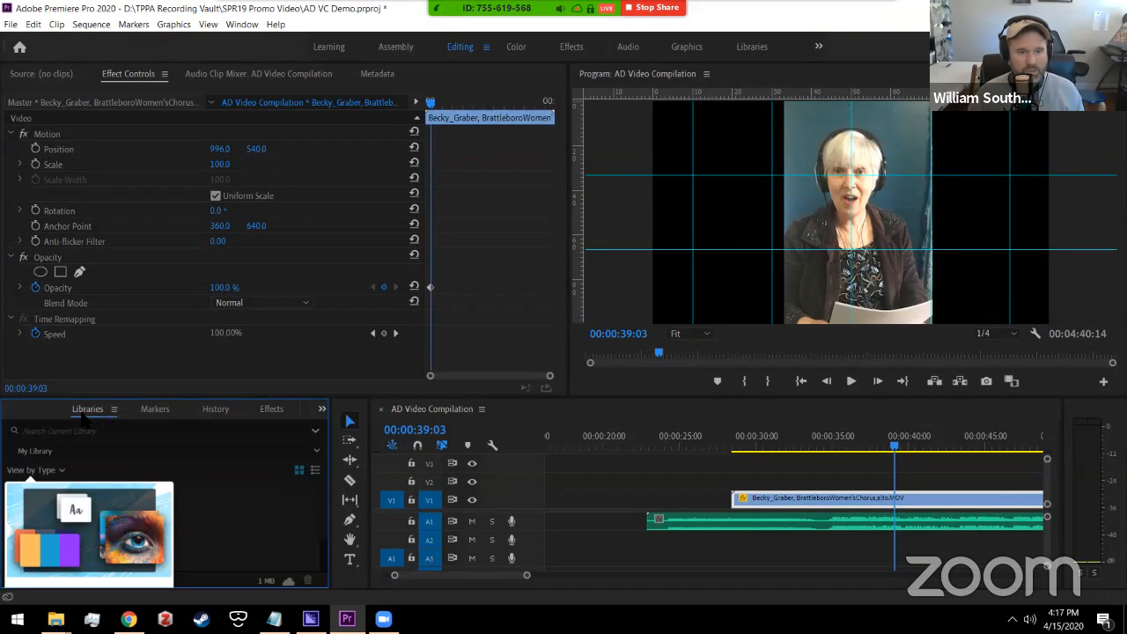
{"action": "left_click", "coordinate": [19, 410]}
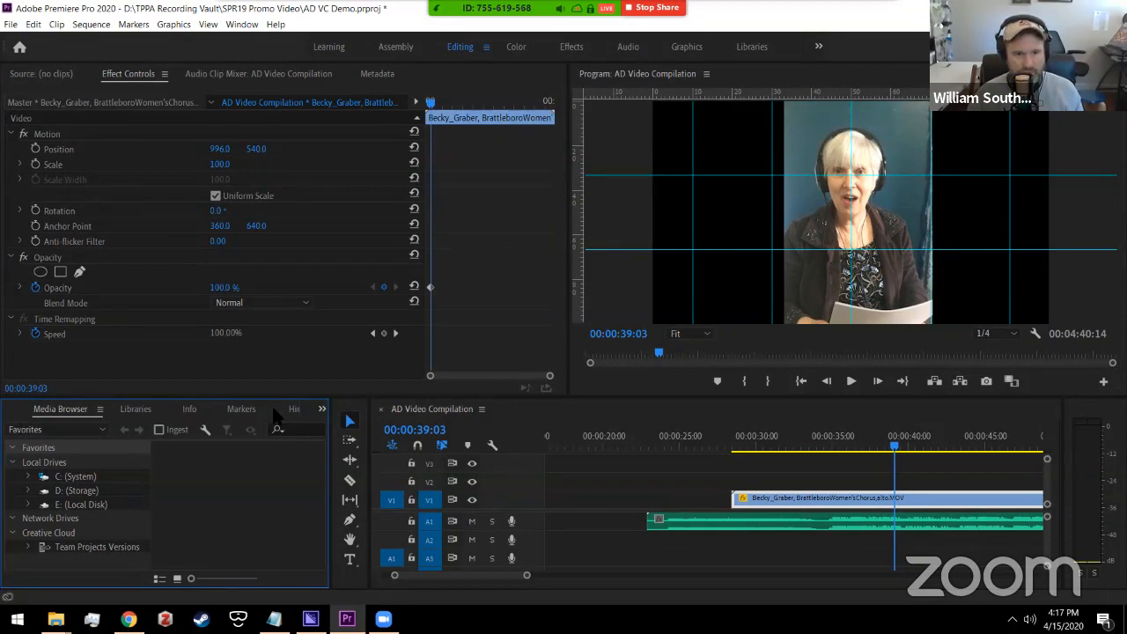
{"action": "left_click", "coordinate": [322, 410]}
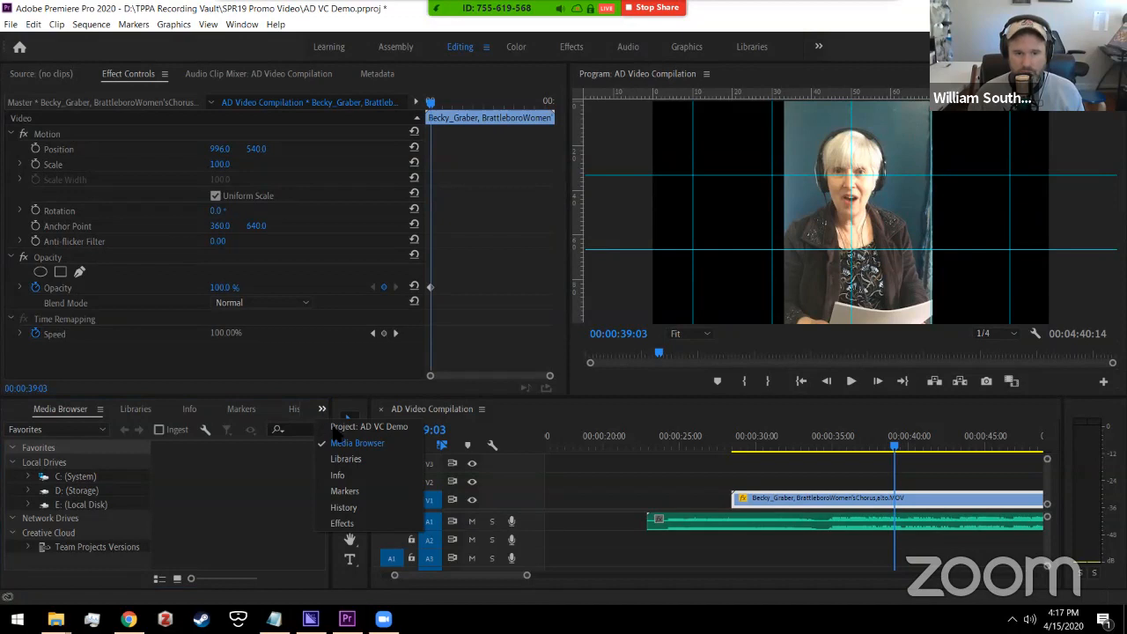
{"action": "left_click", "coordinate": [341, 523]}
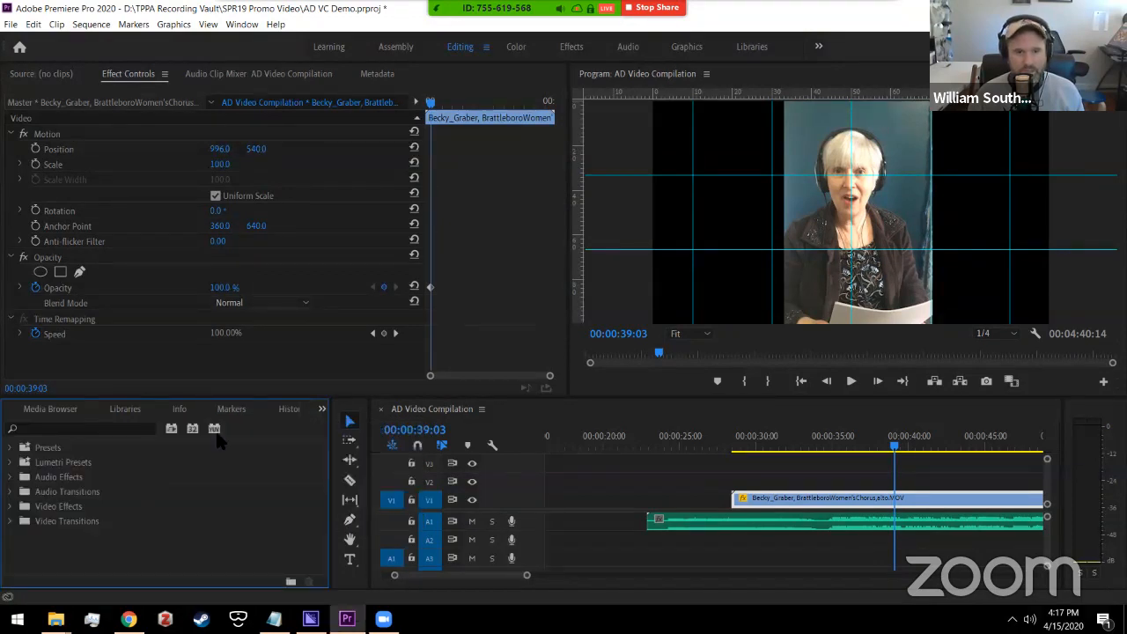
{"action": "left_click", "coordinate": [287, 411]}
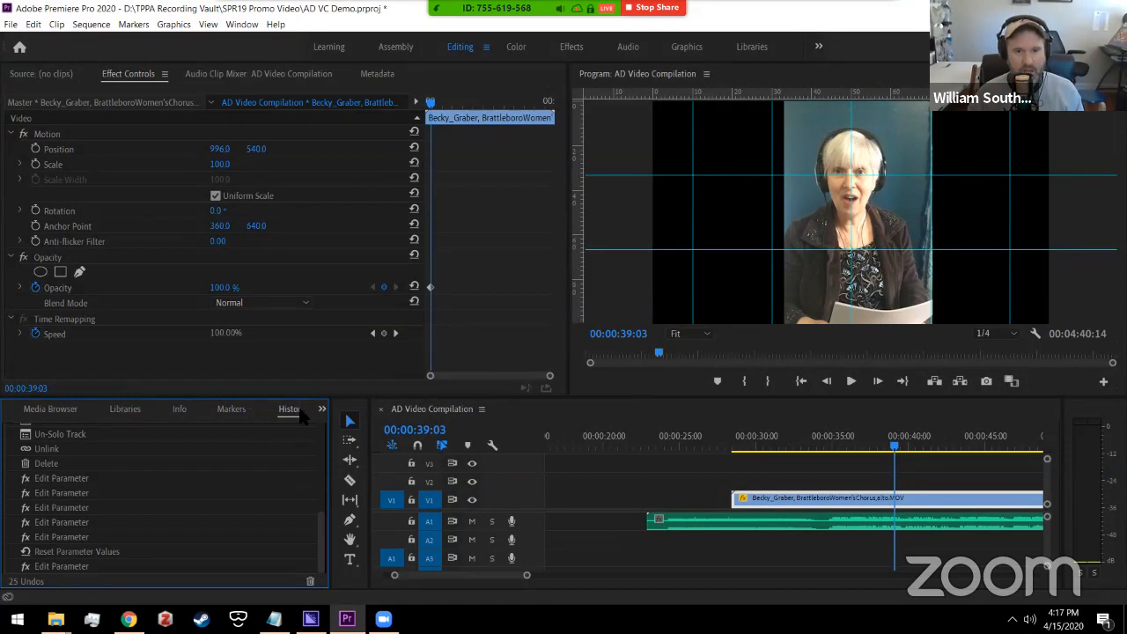
{"action": "left_click", "coordinate": [322, 411]}
{"action": "left_click", "coordinate": [344, 523]}
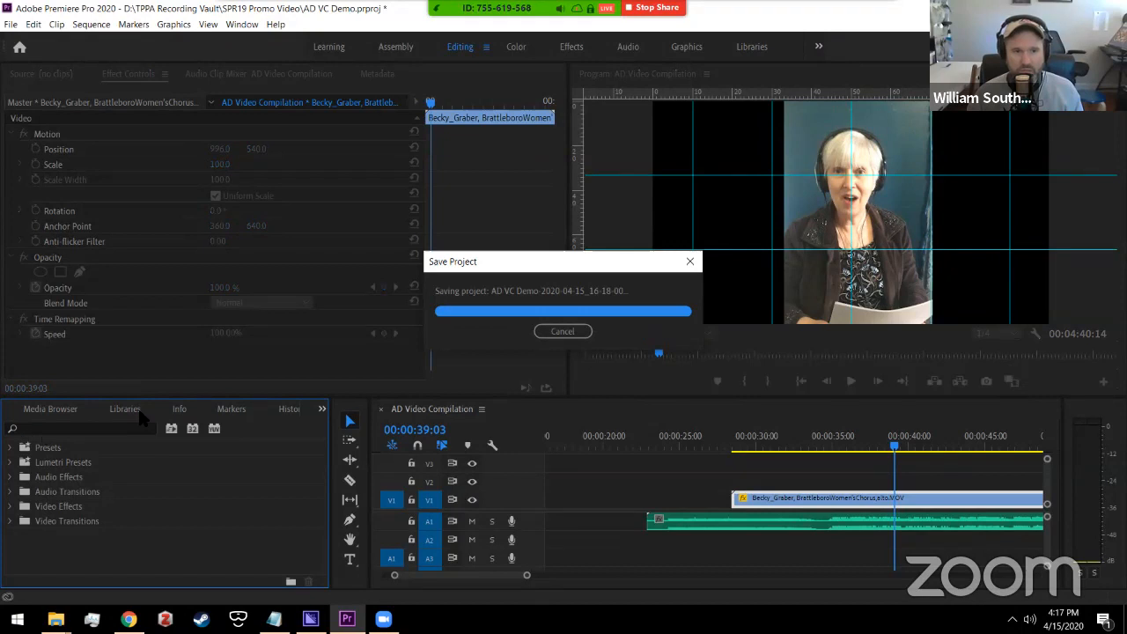
Step: Search the effects for 'crop' and select the Crop effect
{"action": "left_click", "coordinate": [18, 429]}
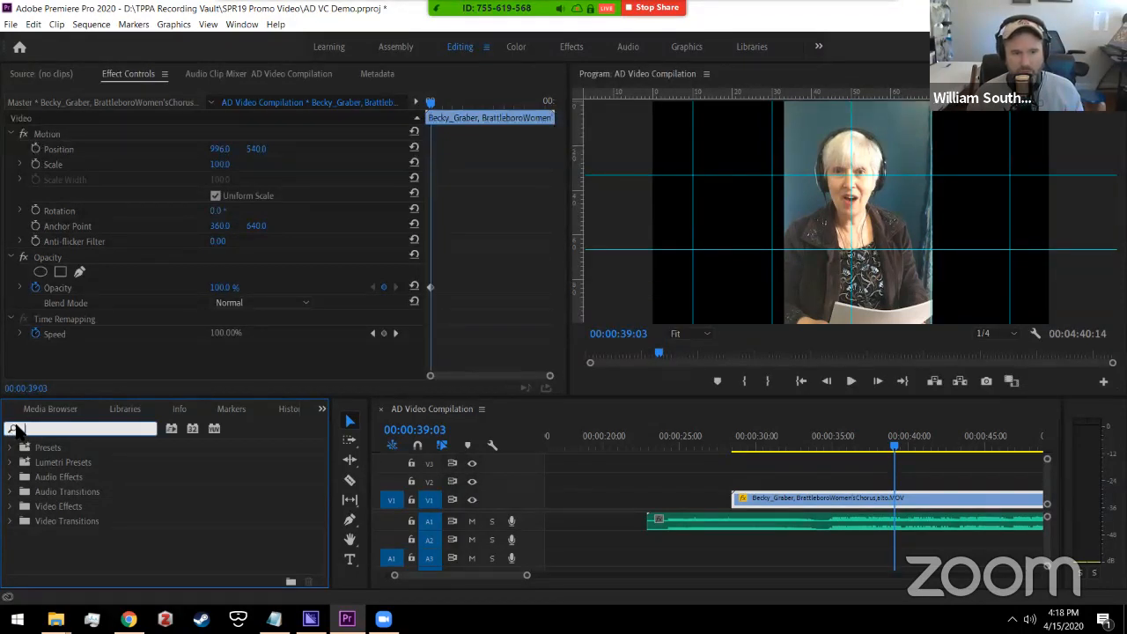
{"action": "type", "text": "crop"}
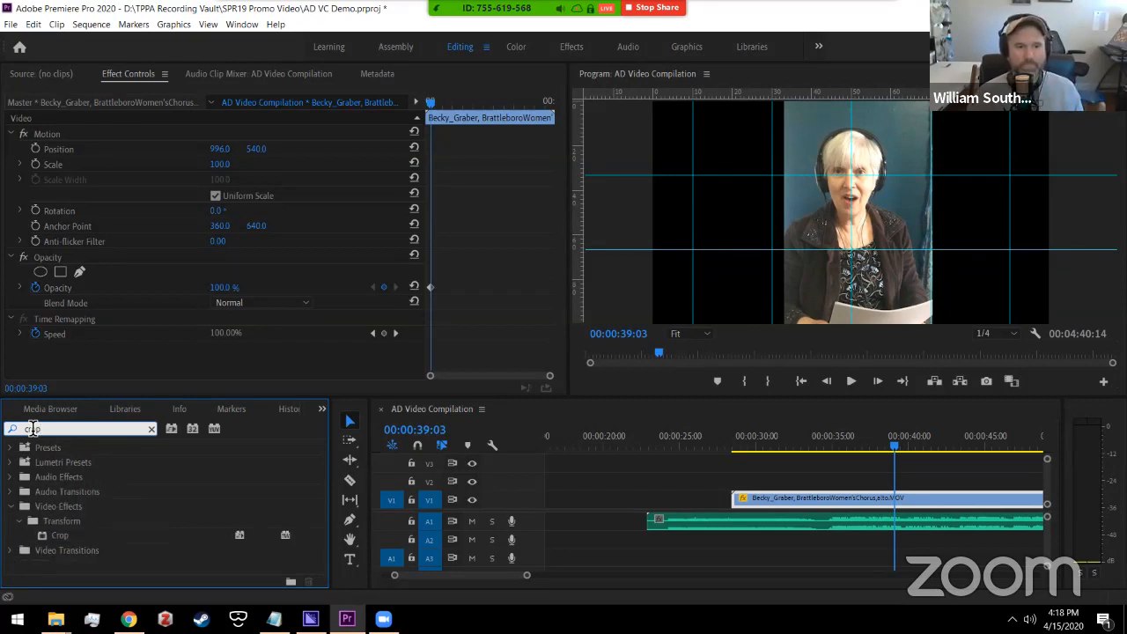
{"action": "left_click", "coordinate": [62, 538]}
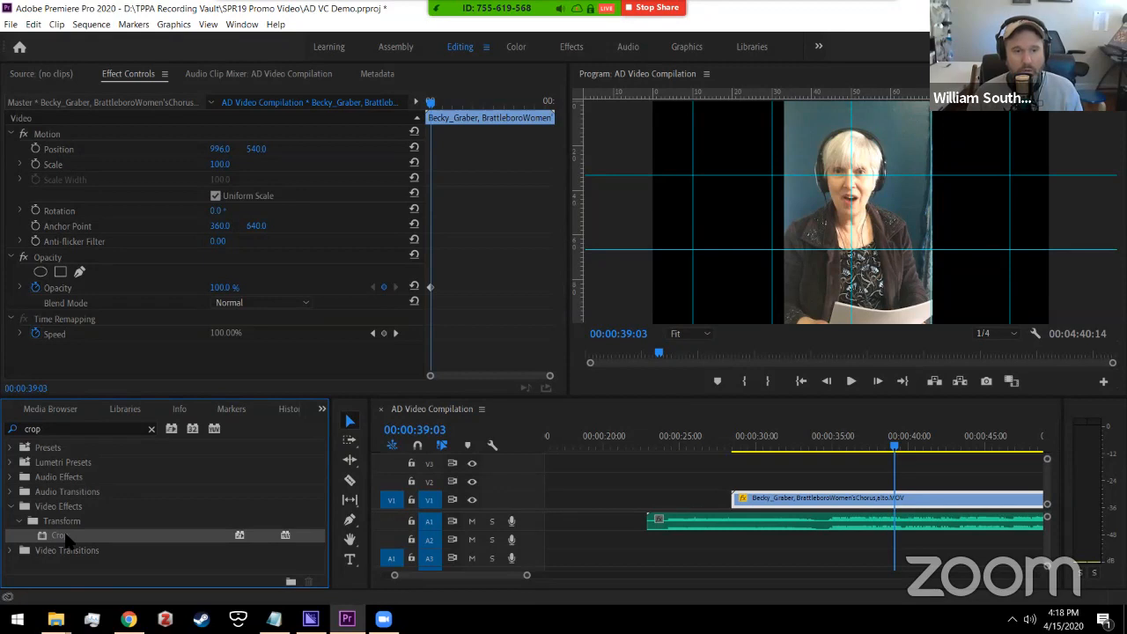
{"action": "left_click_drag", "start_coordinate": [66, 539], "coordinate": [89, 357]}
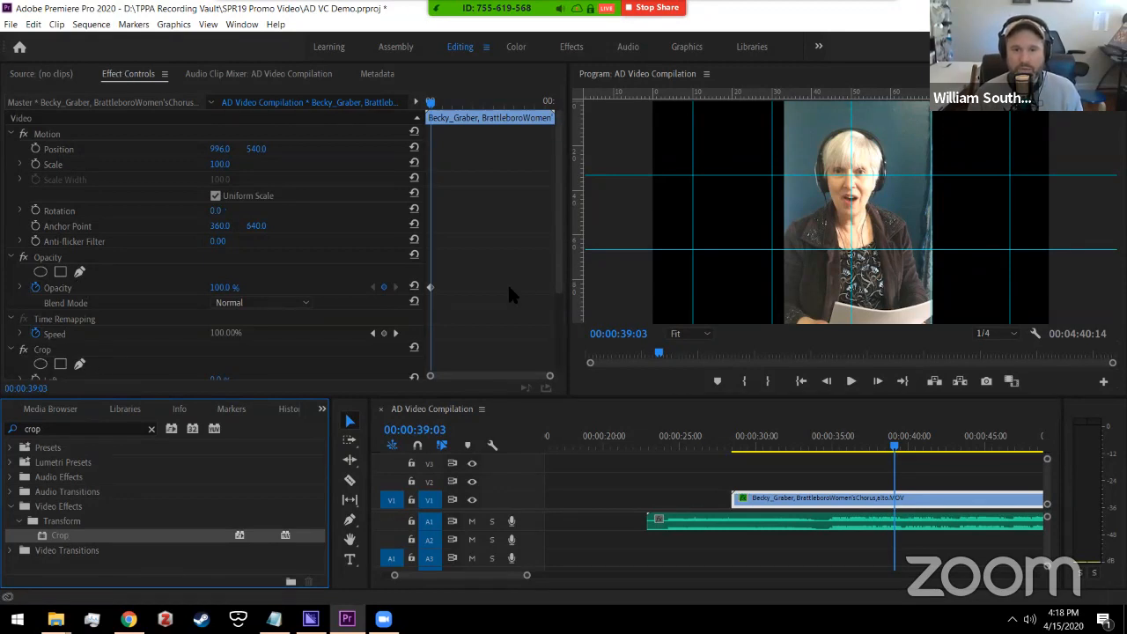
{"action": "scroll", "coordinate": [558, 202], "scroll_direction": "down", "scroll_amount": 3}
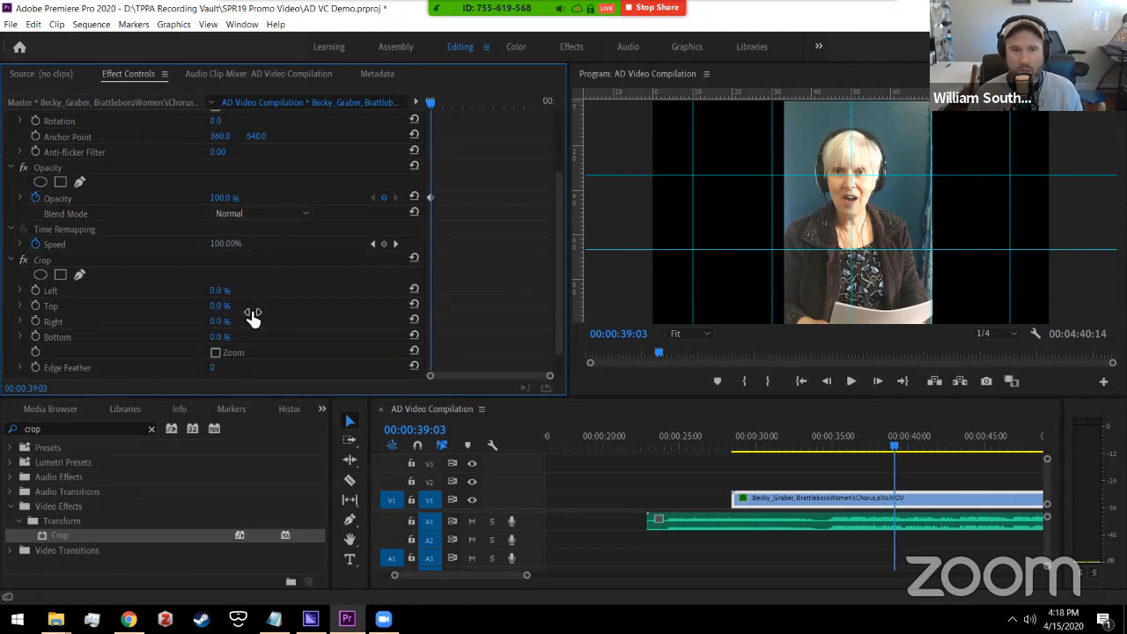
{"action": "scroll", "coordinate": [555, 290], "scroll_direction": "down", "scroll_amount": 1}
{"action": "left_click_drag", "start_coordinate": [555, 303], "coordinate": [542, 217]}
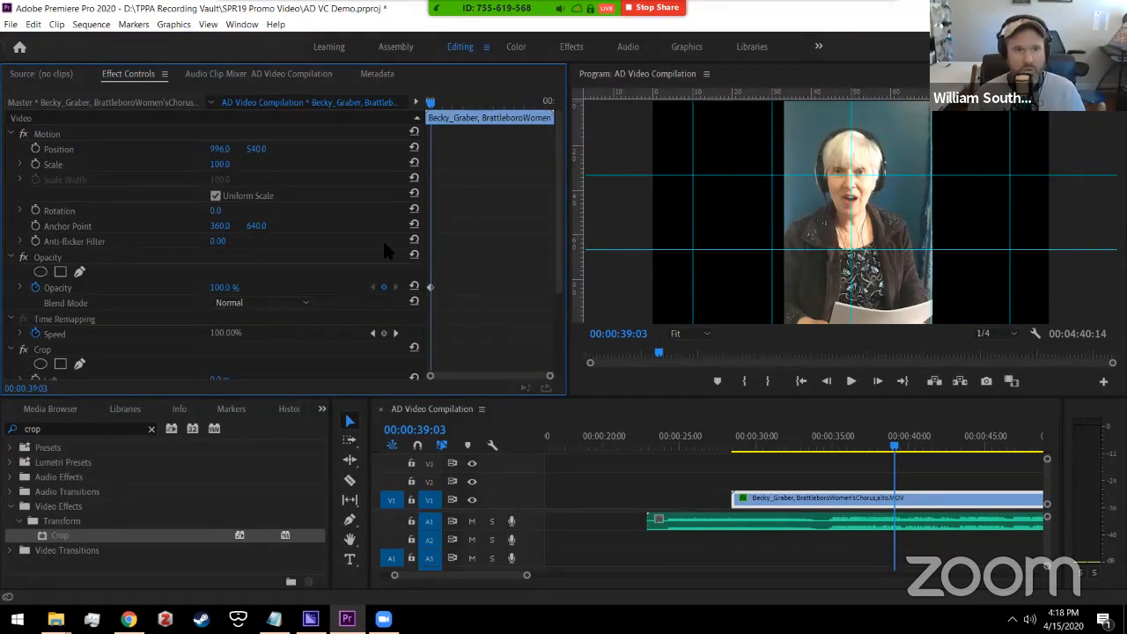
Step: Scrub the clip's Position to 397, 257 and its Scale to 59
{"action": "left_click_drag", "start_coordinate": [217, 148], "coordinate": [44, 163]}
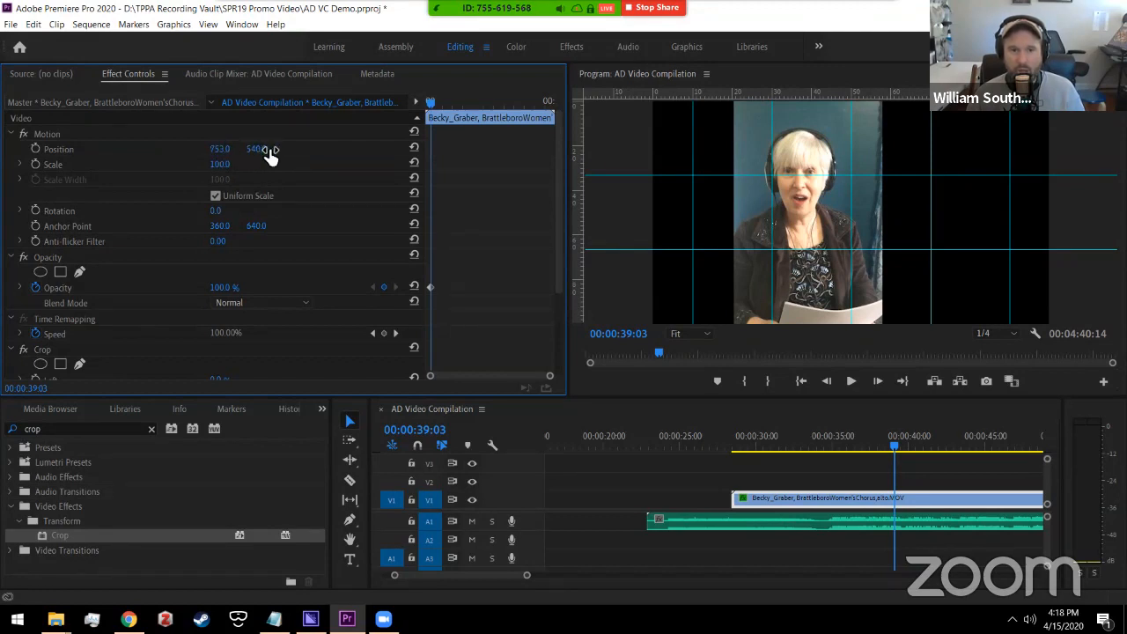
{"action": "left_click", "coordinate": [225, 148]}
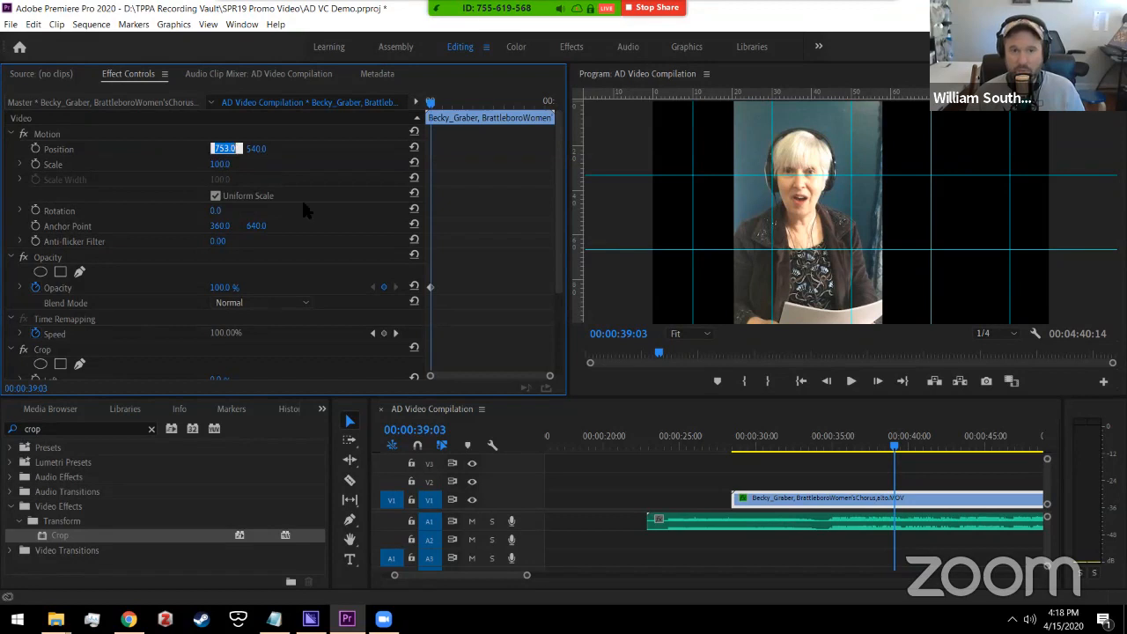
{"action": "left_click", "coordinate": [315, 152]}
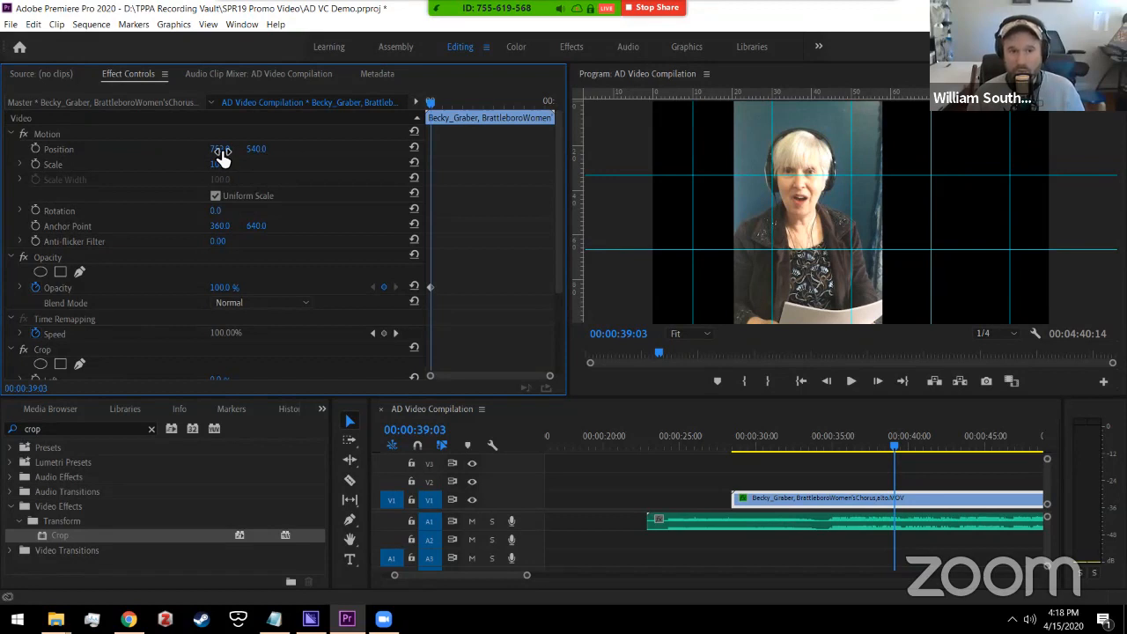
{"action": "mouse_move", "coordinate": [222, 154]}
{"action": "left_mouse_down"}
{"action": "mouse_move", "coordinate": [193, 167]}
{"action": "mouse_move", "coordinate": [276, 168]}
{"action": "mouse_move", "coordinate": [229, 152]}
{"action": "left_mouse_up"}
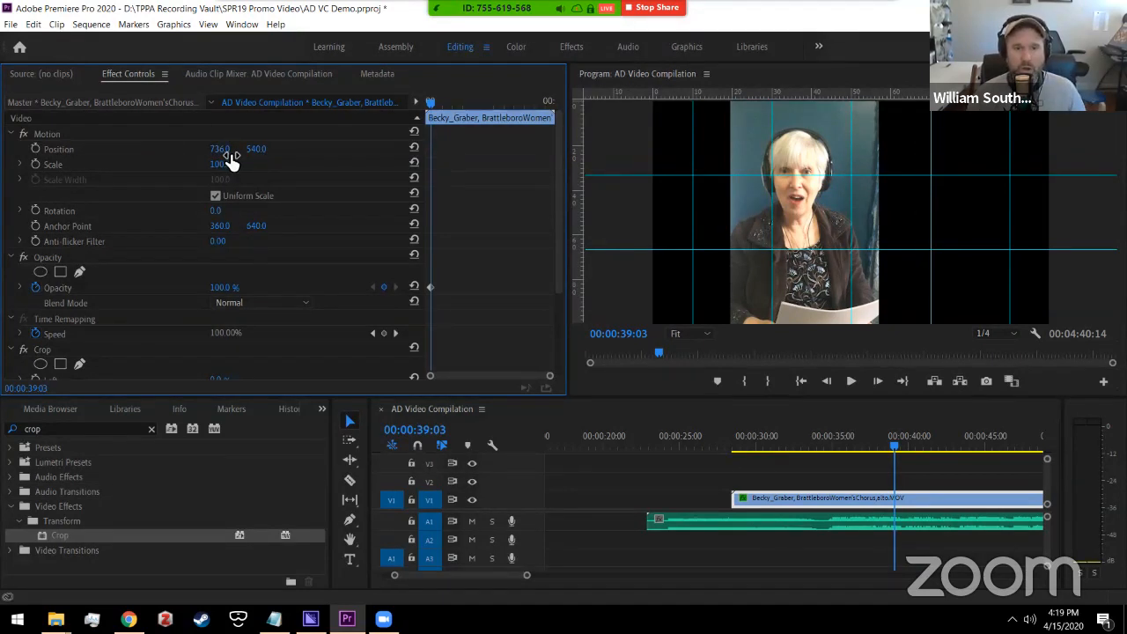
{"action": "left_click_drag", "start_coordinate": [221, 150], "coordinate": [15, 170]}
{"action": "left_click_drag", "start_coordinate": [222, 154], "coordinate": [277, 151]}
{"action": "mouse_move", "coordinate": [236, 156]}
{"action": "left_mouse_down"}
{"action": "mouse_move", "coordinate": [212, 164]}
{"action": "mouse_move", "coordinate": [248, 155]}
{"action": "left_mouse_up"}
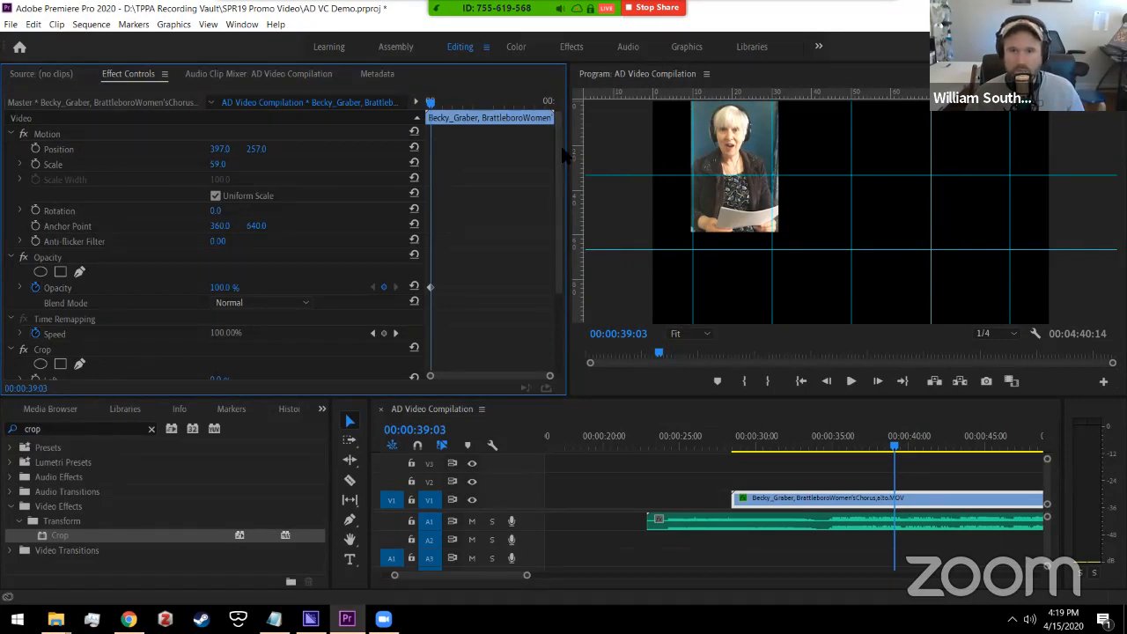
Step: Set Crop Left to 3.0%, Right to 6.0% and Bottom to 36.0%
{"action": "scroll", "coordinate": [563, 157], "scroll_direction": "down", "scroll_amount": 2}
{"action": "scroll", "coordinate": [563, 157], "scroll_direction": "down", "scroll_amount": 3}
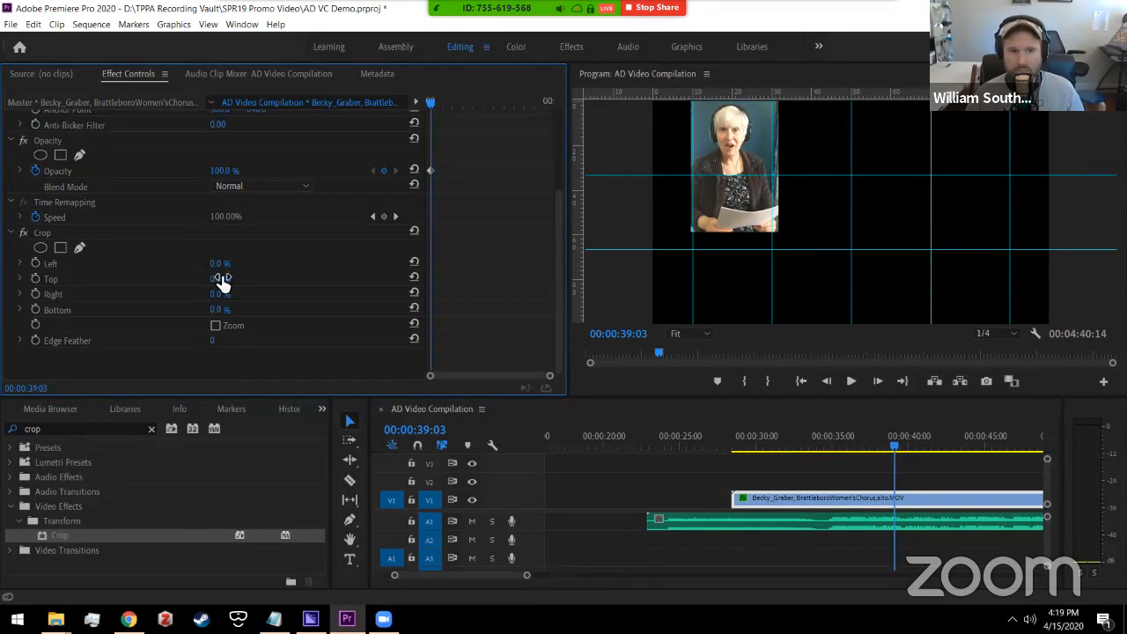
{"action": "left_click_drag", "start_coordinate": [222, 269], "coordinate": [226, 300]}
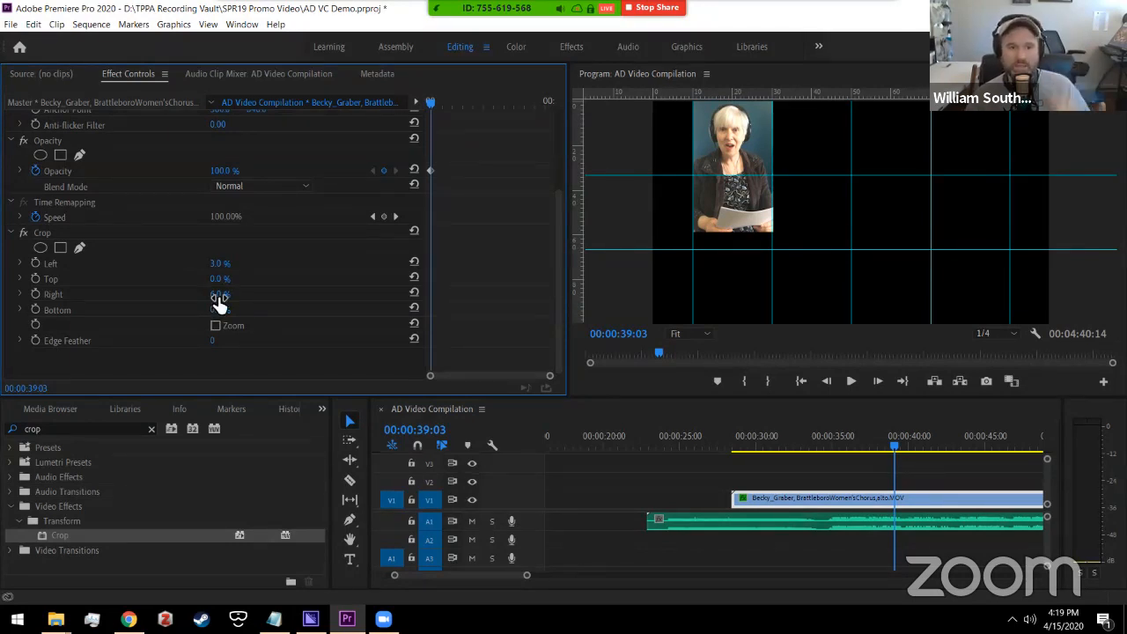
{"action": "left_click_drag", "start_coordinate": [226, 315], "coordinate": [253, 312]}
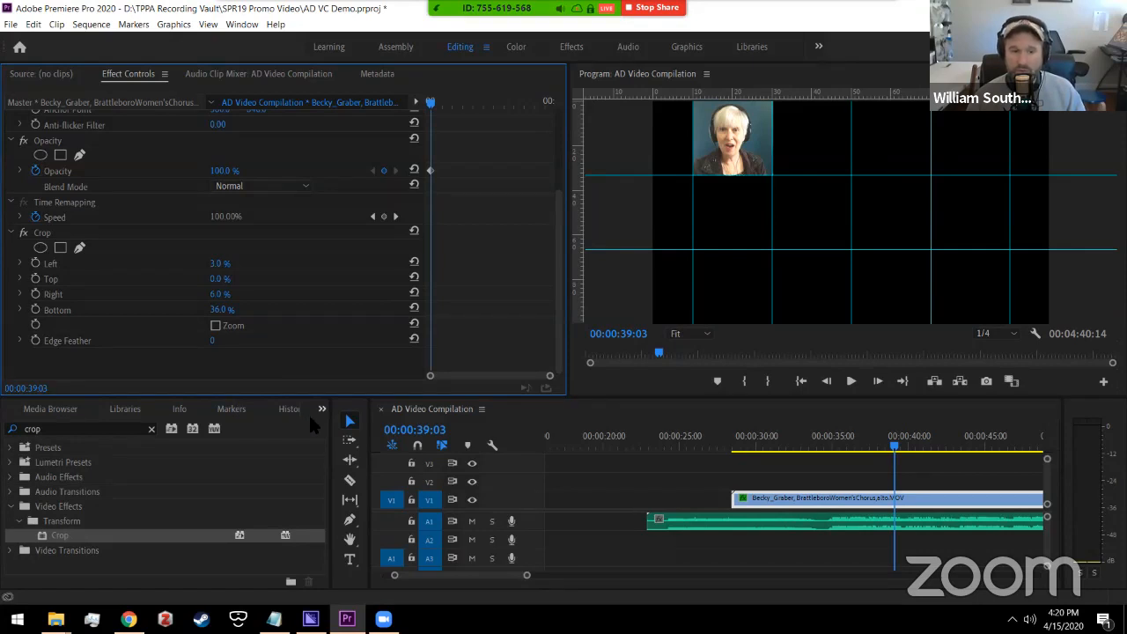
{"action": "left_click", "coordinate": [70, 412]}
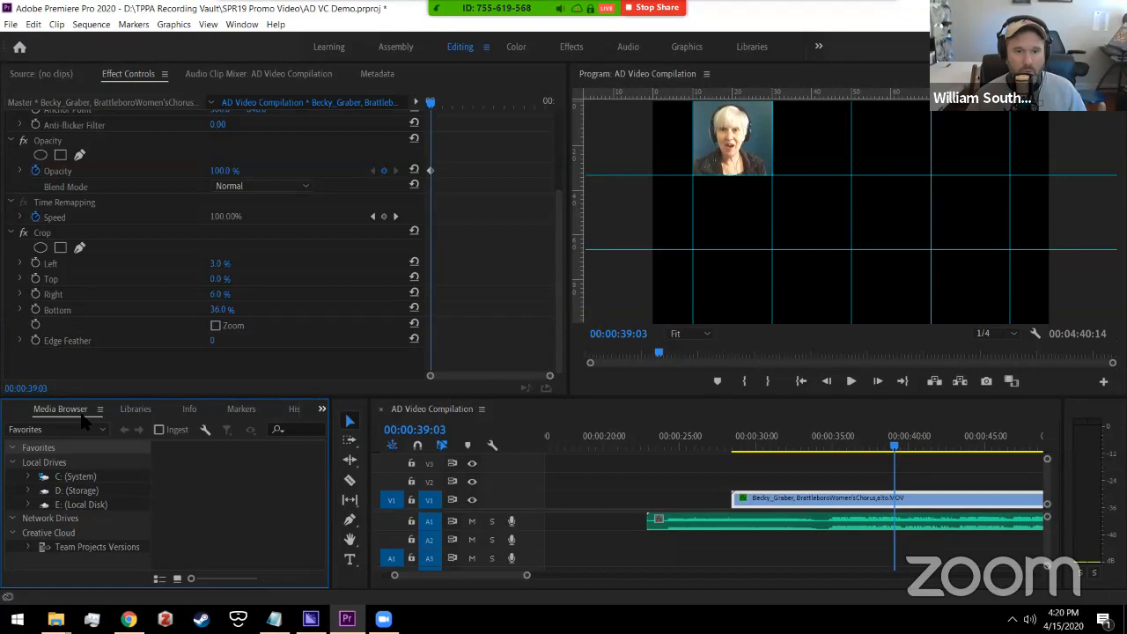
{"action": "left_click", "coordinate": [321, 409]}
{"action": "left_click", "coordinate": [352, 441]}
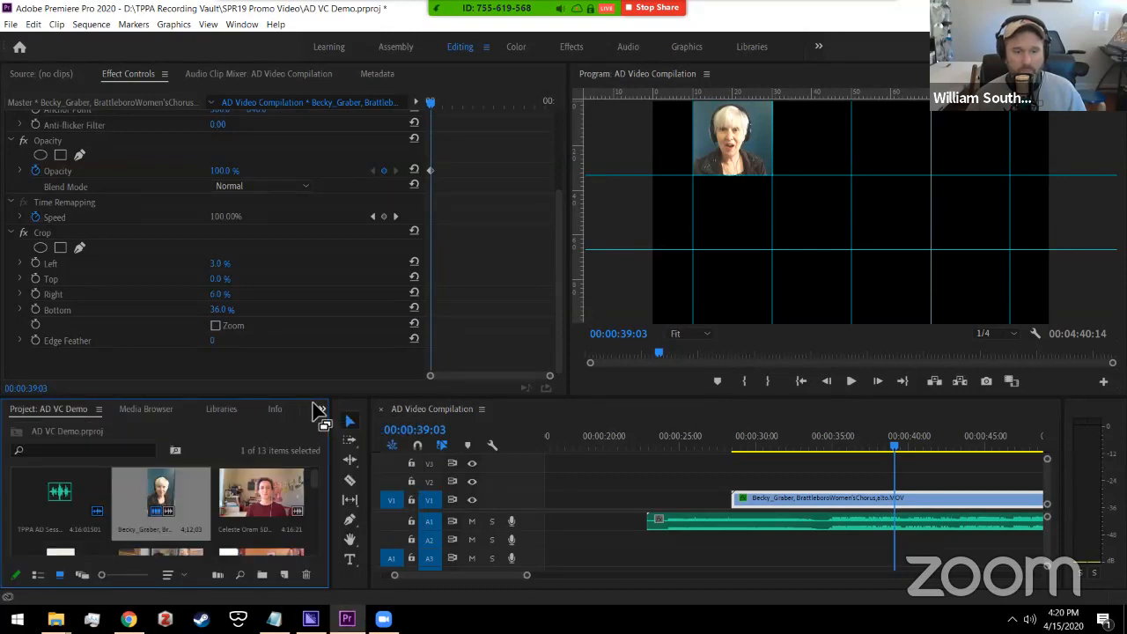
{"action": "left_click", "coordinate": [258, 498]}
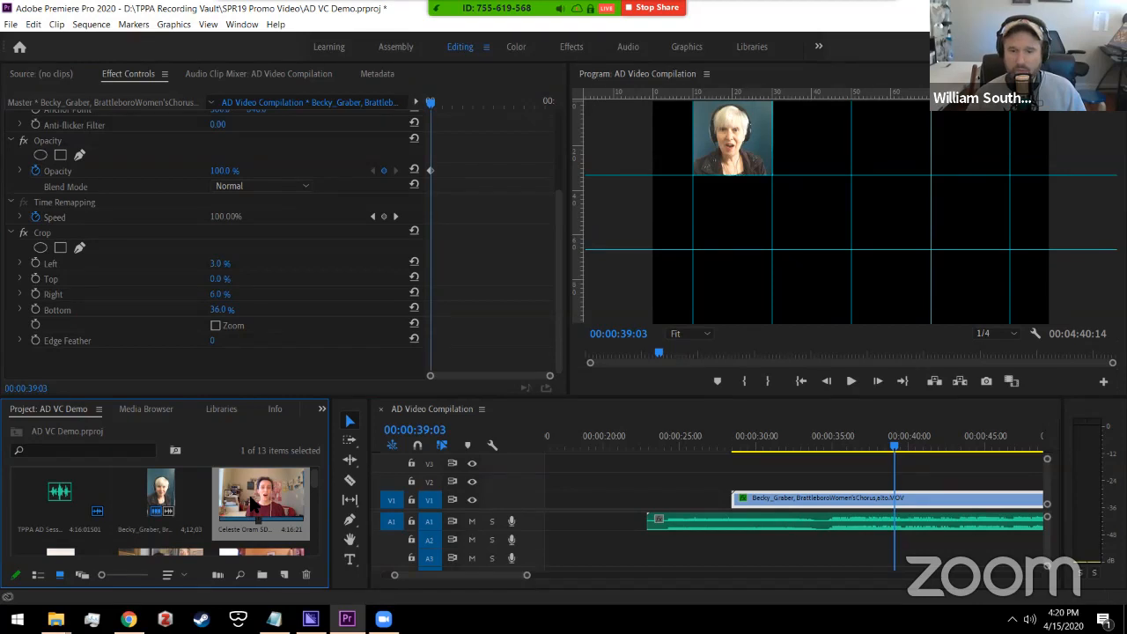
{"action": "mouse_move", "coordinate": [254, 500]}
{"action": "left_mouse_down"}
{"action": "mouse_move", "coordinate": [548, 509]}
{"action": "mouse_move", "coordinate": [547, 484]}
{"action": "mouse_move", "coordinate": [573, 483]}
{"action": "mouse_move", "coordinate": [261, 493]}
{"action": "left_mouse_up"}
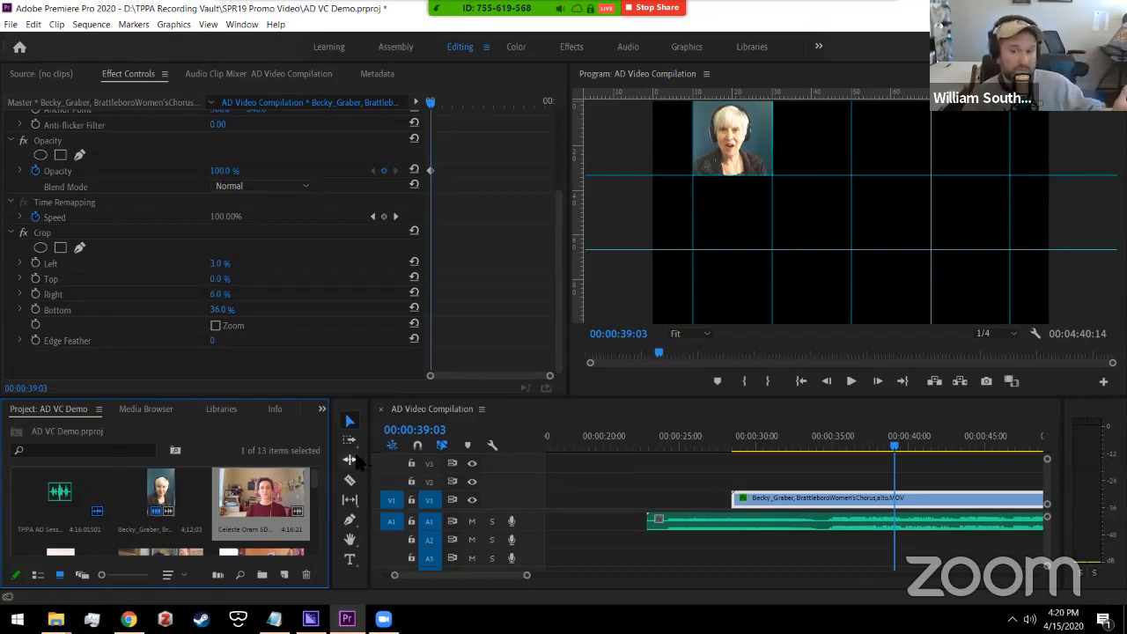
{"action": "left_click_drag", "start_coordinate": [264, 498], "coordinate": [700, 514]}
{"action": "left_click", "coordinate": [714, 446]}
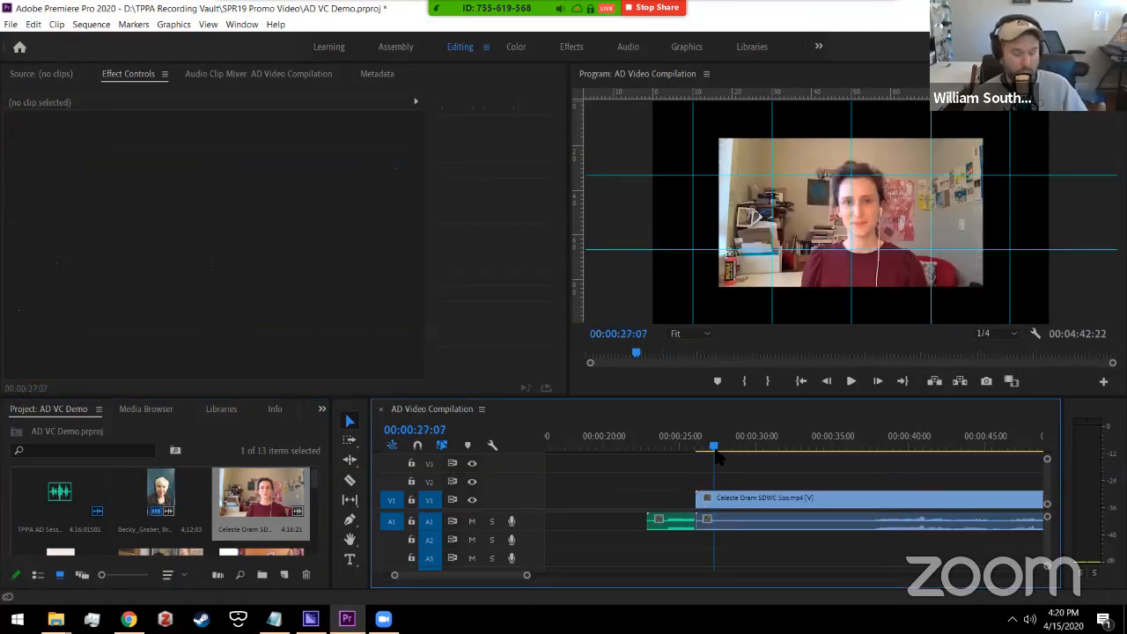
{"action": "key", "text": "ctrl+z"}
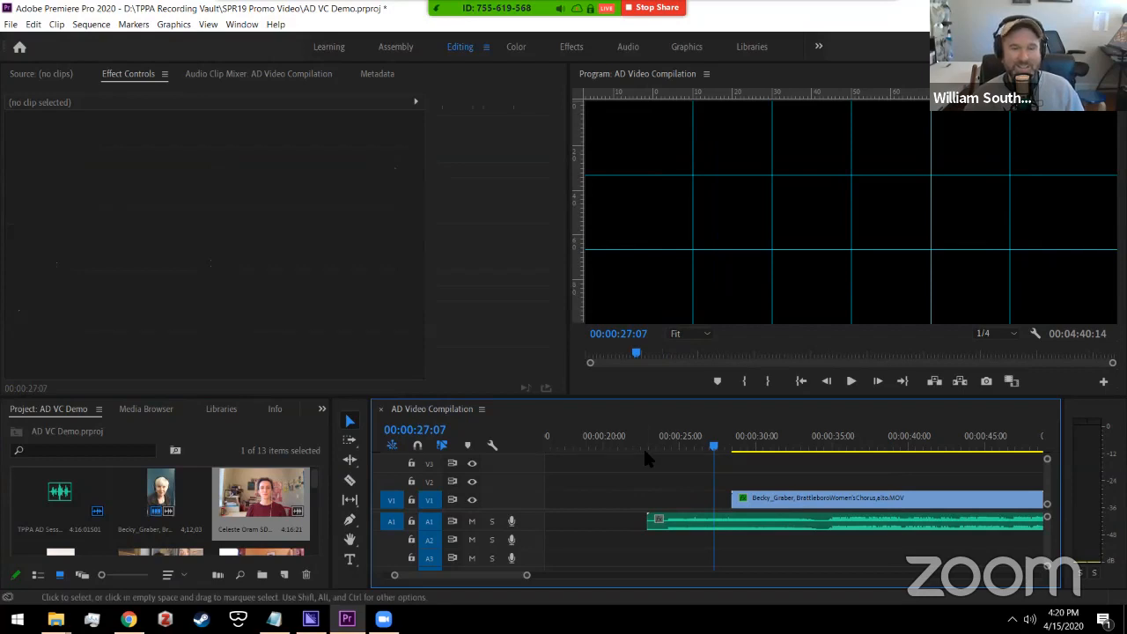
{"action": "left_click_drag", "start_coordinate": [283, 486], "coordinate": [645, 486]}
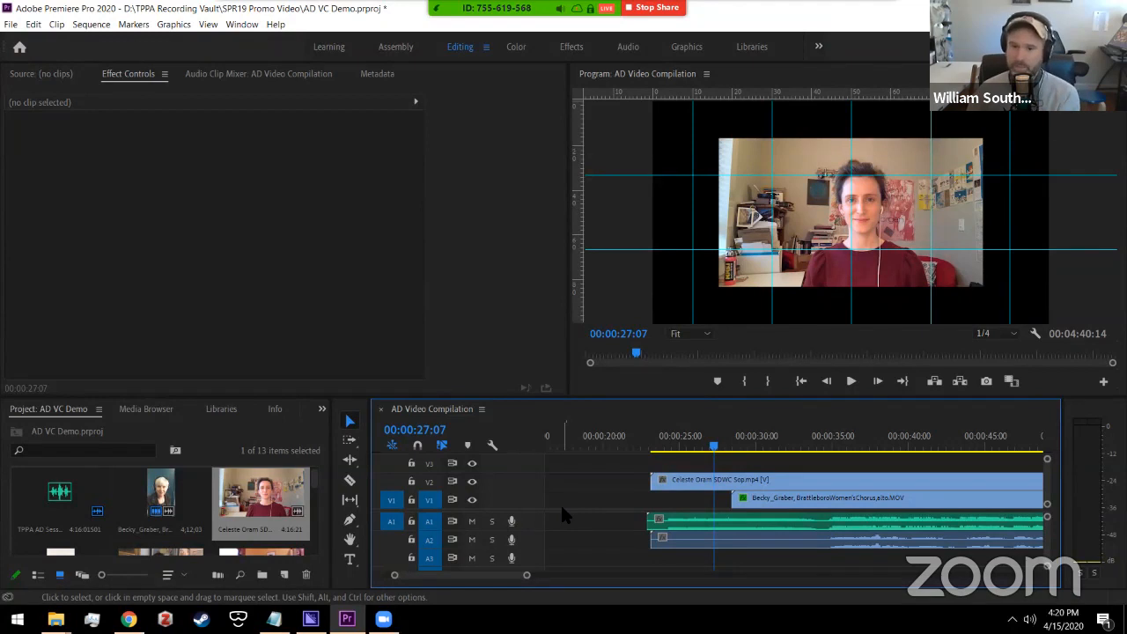
Step: At 00:00:31:27, switch off V1's track output so only the soprano shows
{"action": "left_click", "coordinate": [782, 442]}
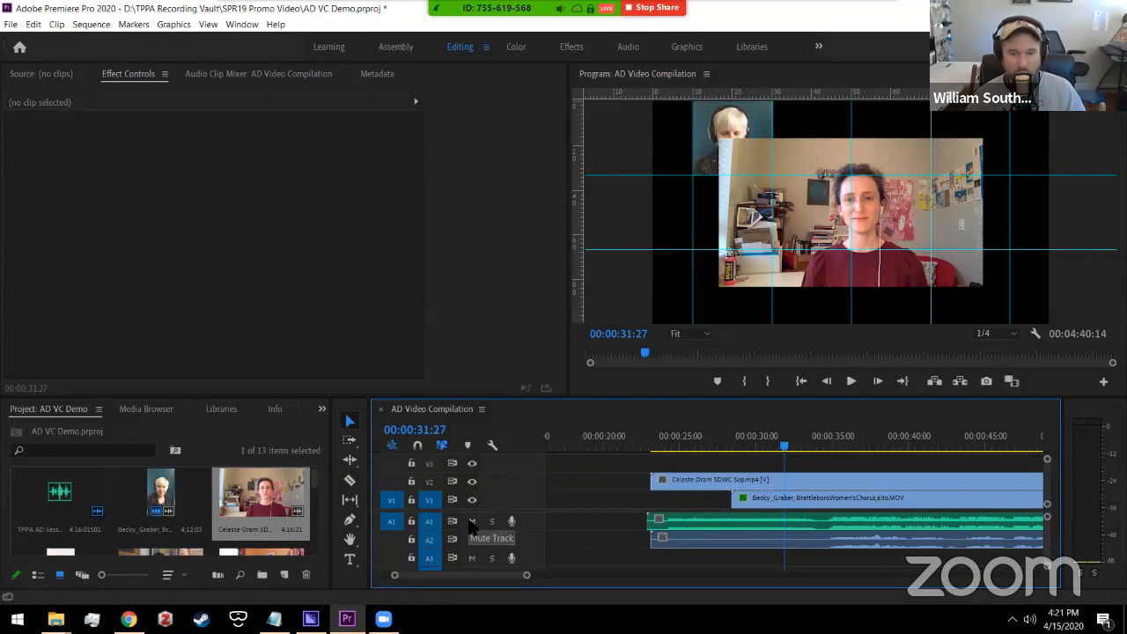
{"action": "left_click", "coordinate": [473, 500]}
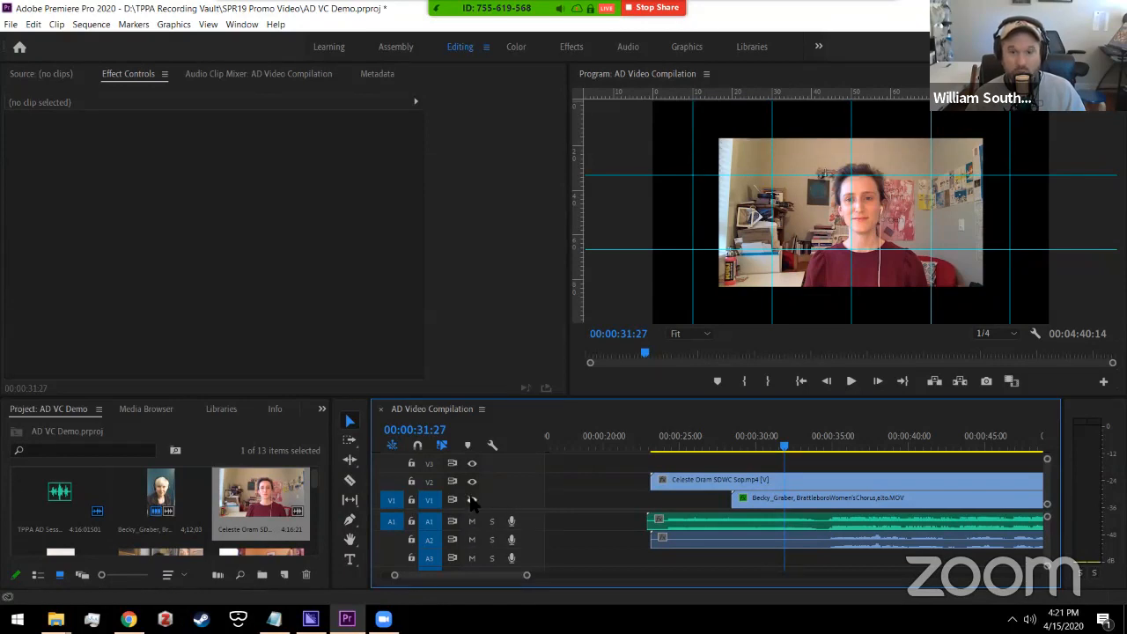
{"action": "left_click", "coordinate": [472, 500]}
{"action": "left_click", "coordinate": [473, 500]}
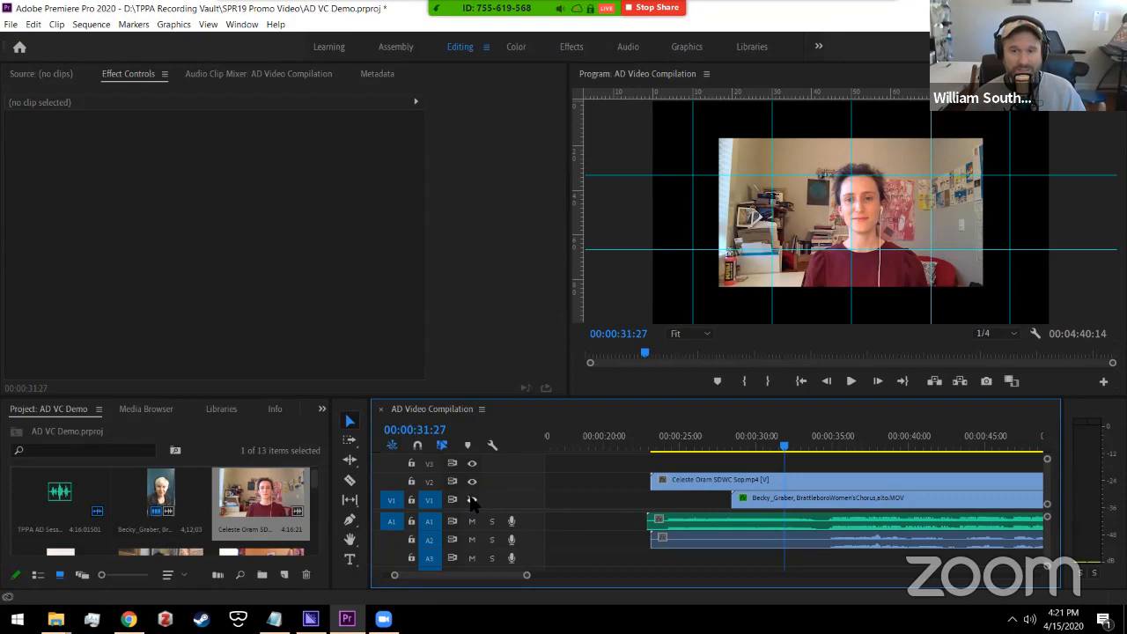
{"action": "left_click", "coordinate": [473, 500]}
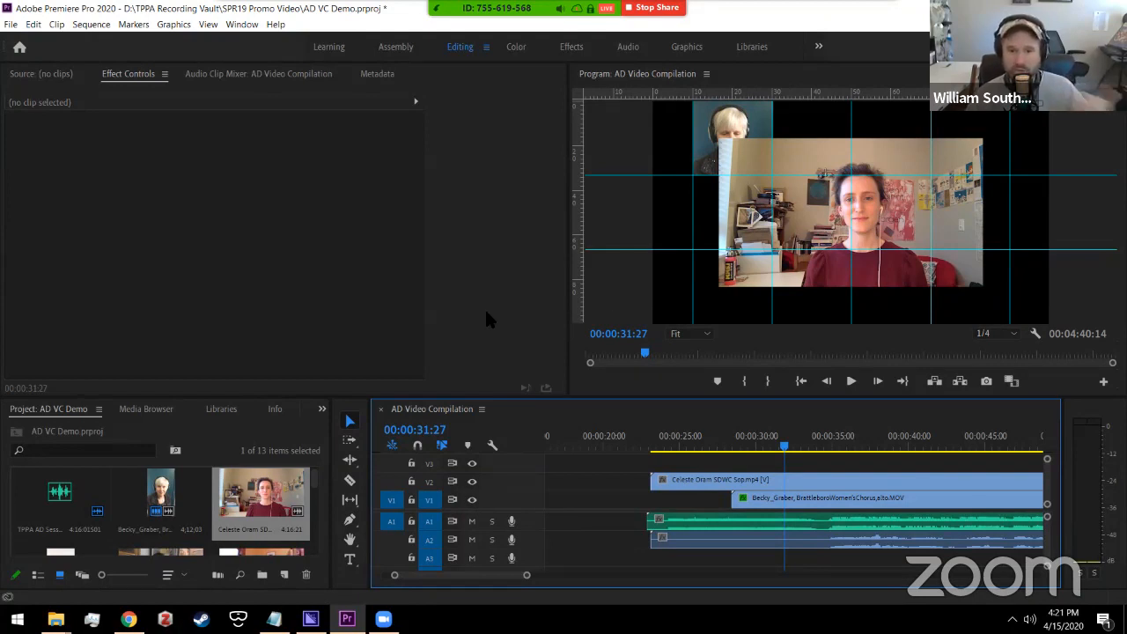
{"action": "left_click", "coordinate": [472, 499]}
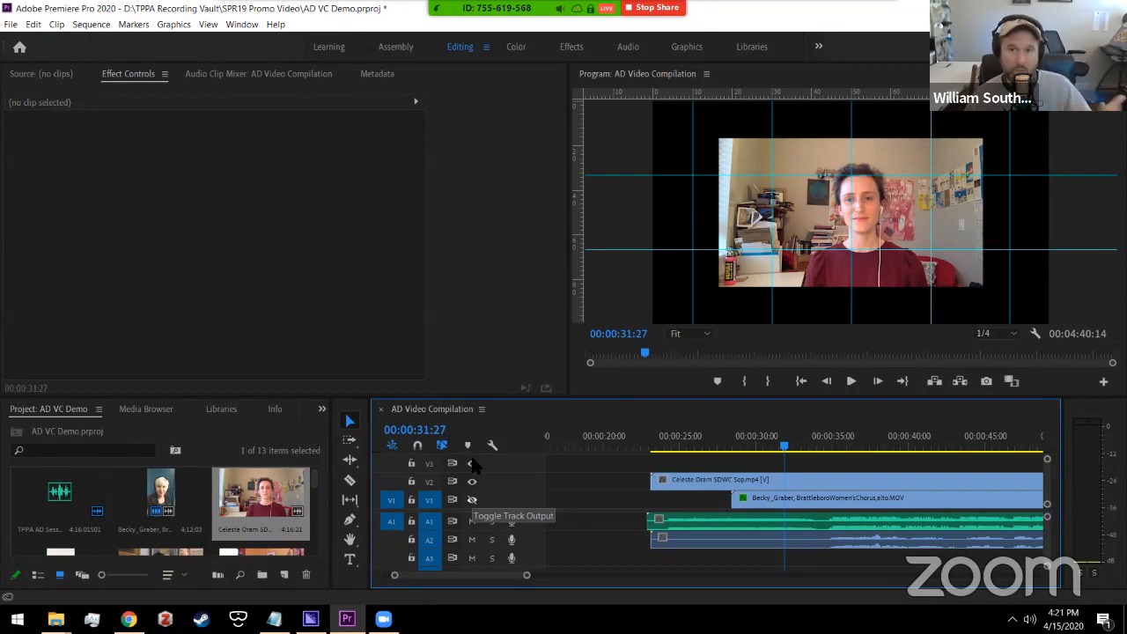
{"action": "left_click", "coordinate": [472, 499]}
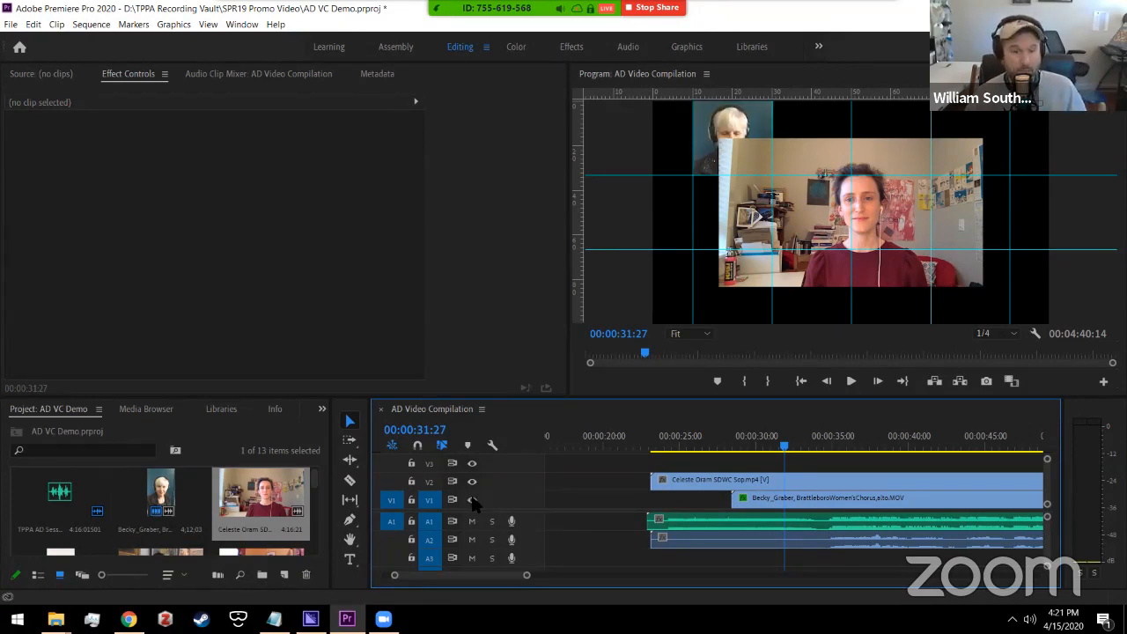
{"action": "left_click", "coordinate": [472, 499]}
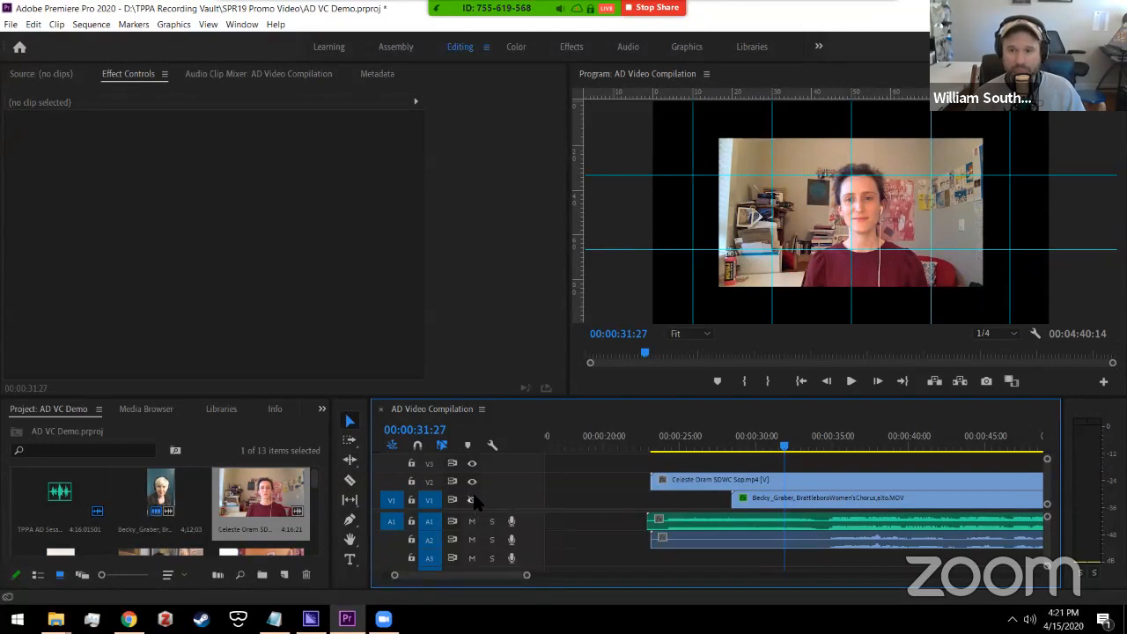
Step: Select the soprano clip, enlarge the A2 track, and play from about 00:00:34 to review
{"action": "left_click", "coordinate": [730, 488]}
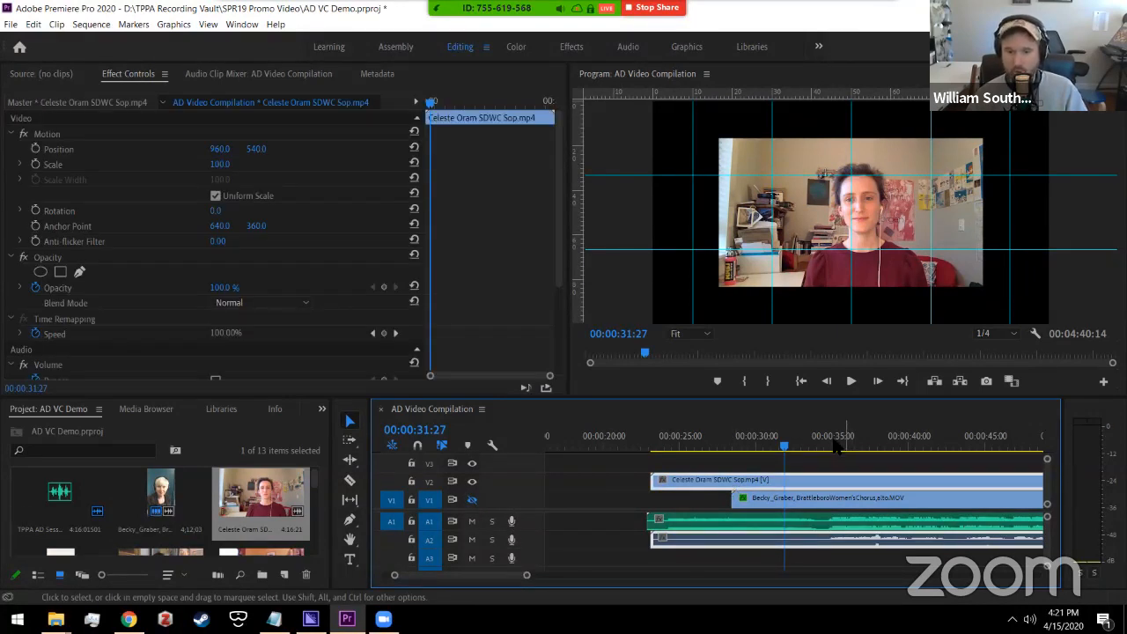
{"action": "left_click_drag", "start_coordinate": [525, 581], "coordinate": [507, 579]}
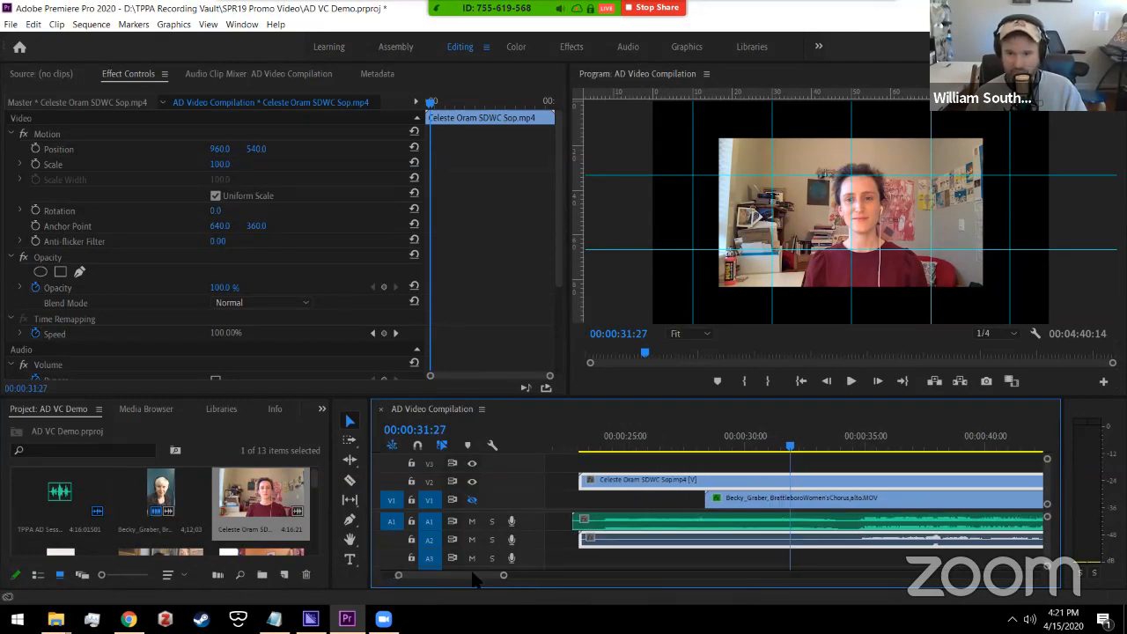
{"action": "scroll", "coordinate": [480, 583], "scroll_direction": "down", "scroll_amount": 5}
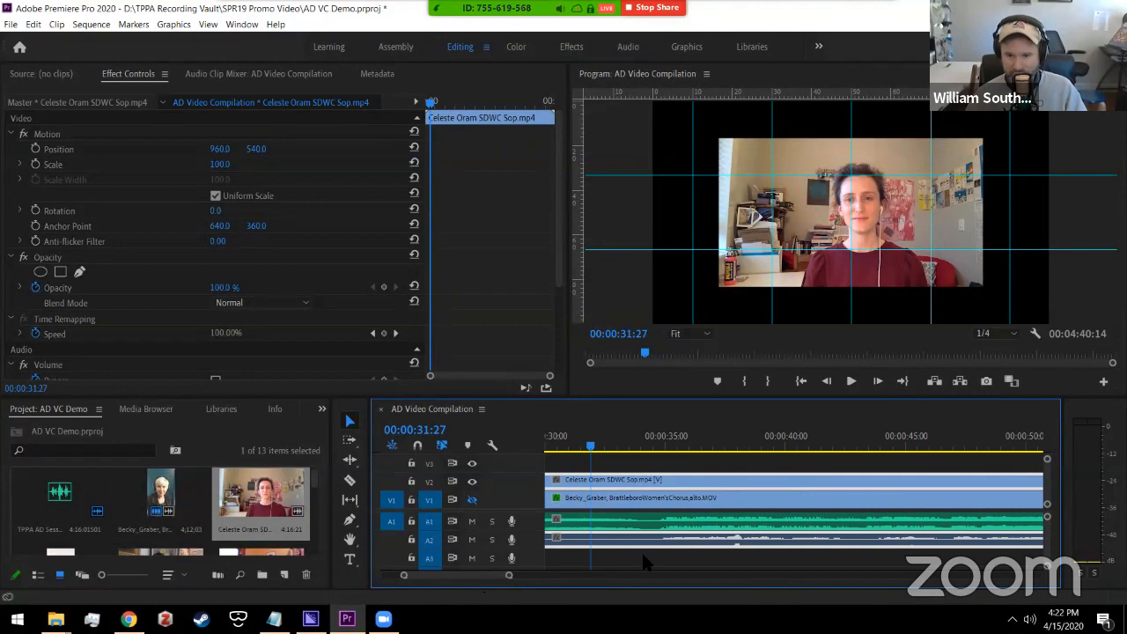
{"action": "left_click", "coordinate": [392, 540]}
{"action": "left_click_drag", "start_coordinate": [411, 548], "coordinate": [412, 562]}
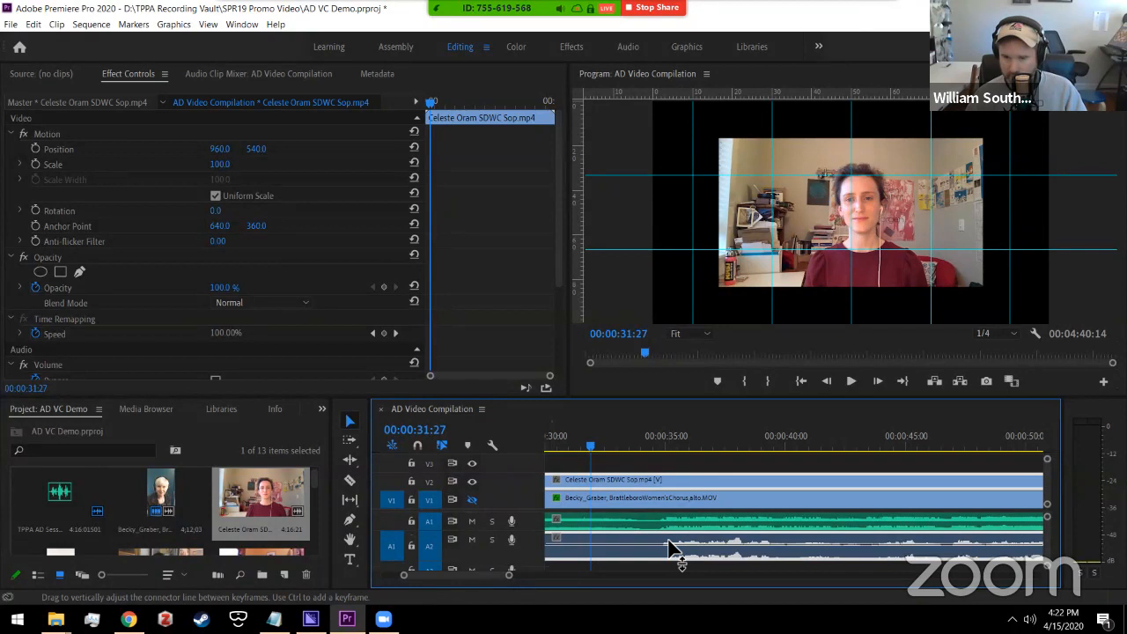
{"action": "left_click", "coordinate": [645, 438]}
{"action": "key", "text": "space"}
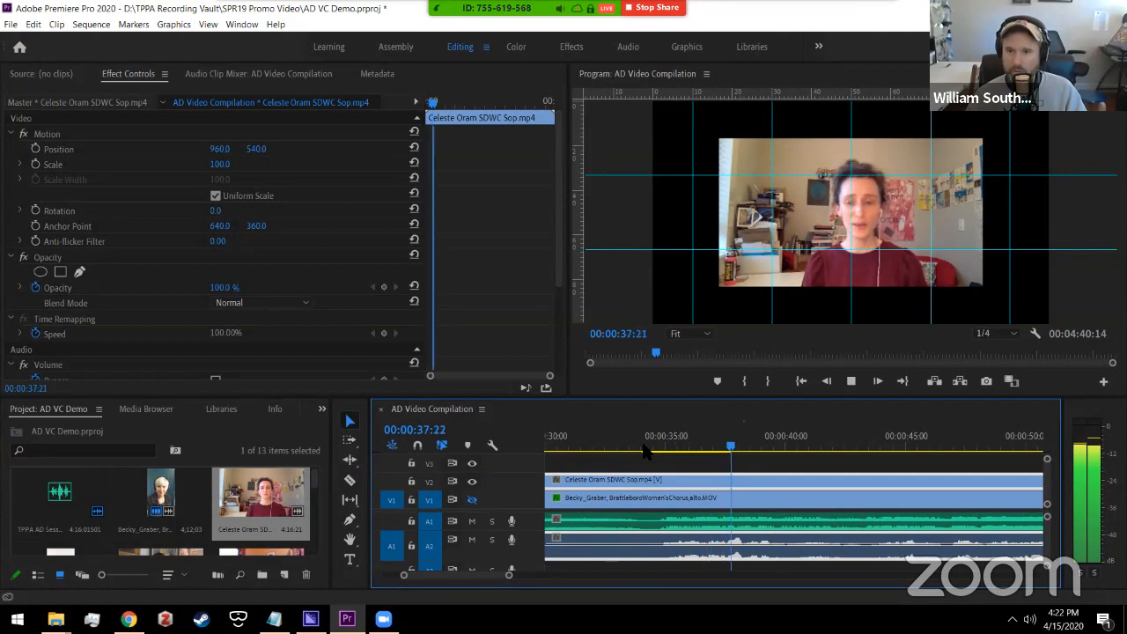
{"action": "key", "text": "space"}
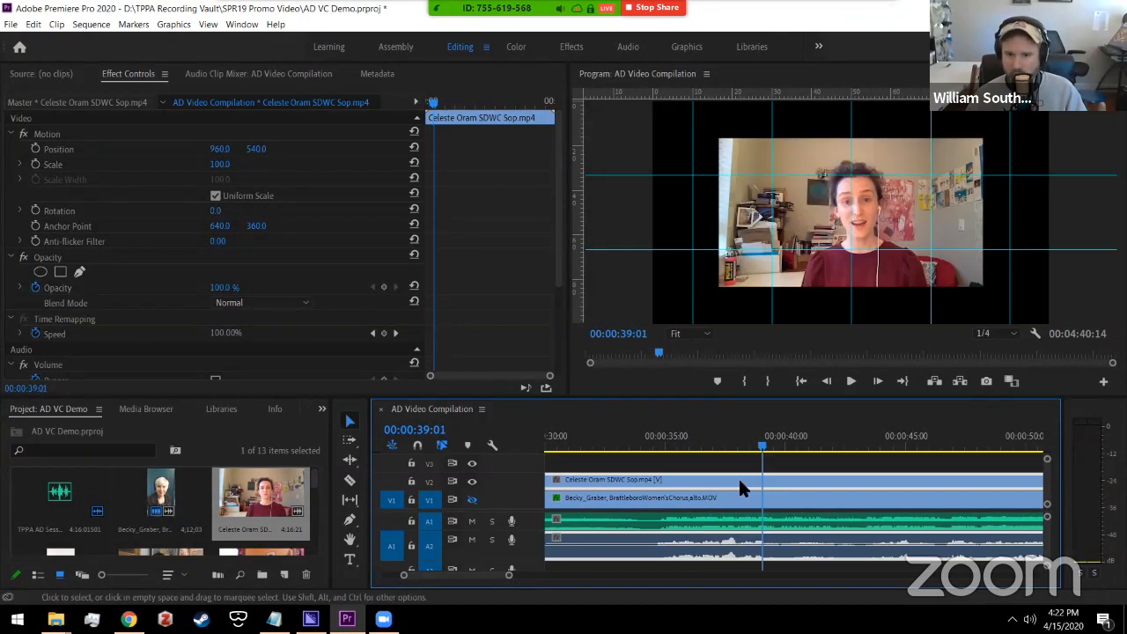
{"action": "left_click", "coordinate": [652, 446]}
{"action": "key", "text": "space"}
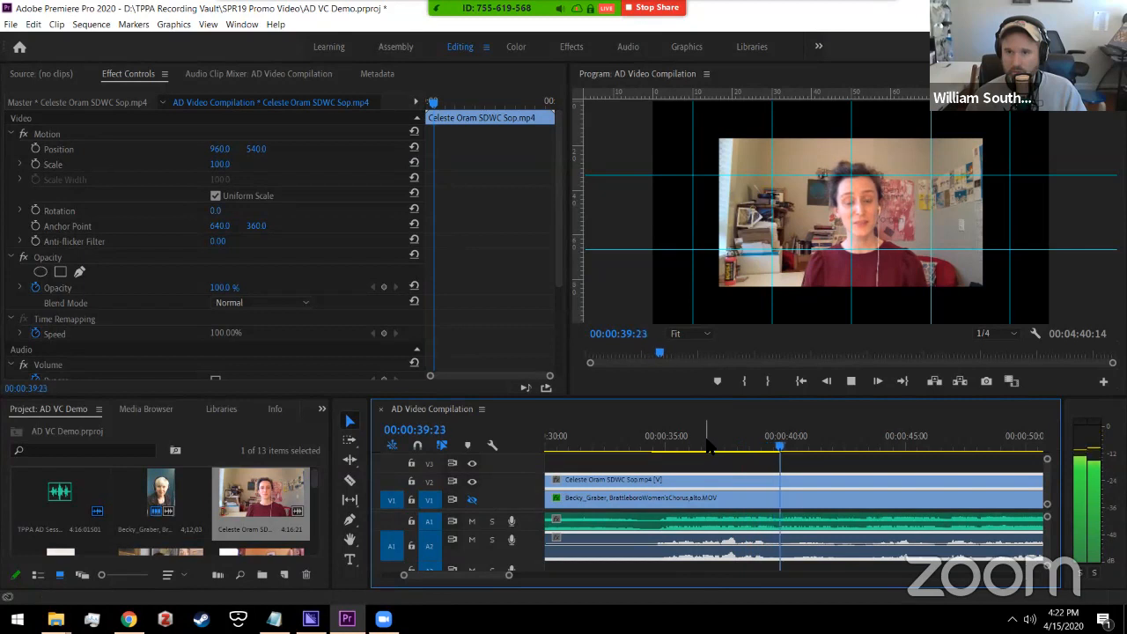
{"action": "key", "text": "space"}
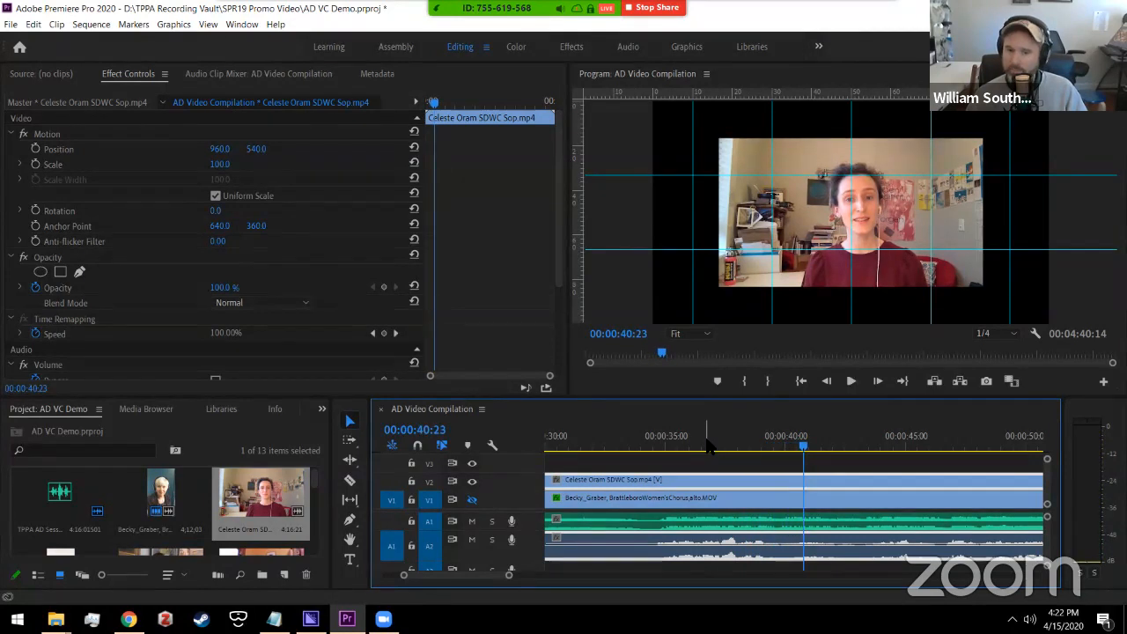
Step: Delete the soprano's own audio clip on A2
{"action": "right_click", "coordinate": [679, 561]}
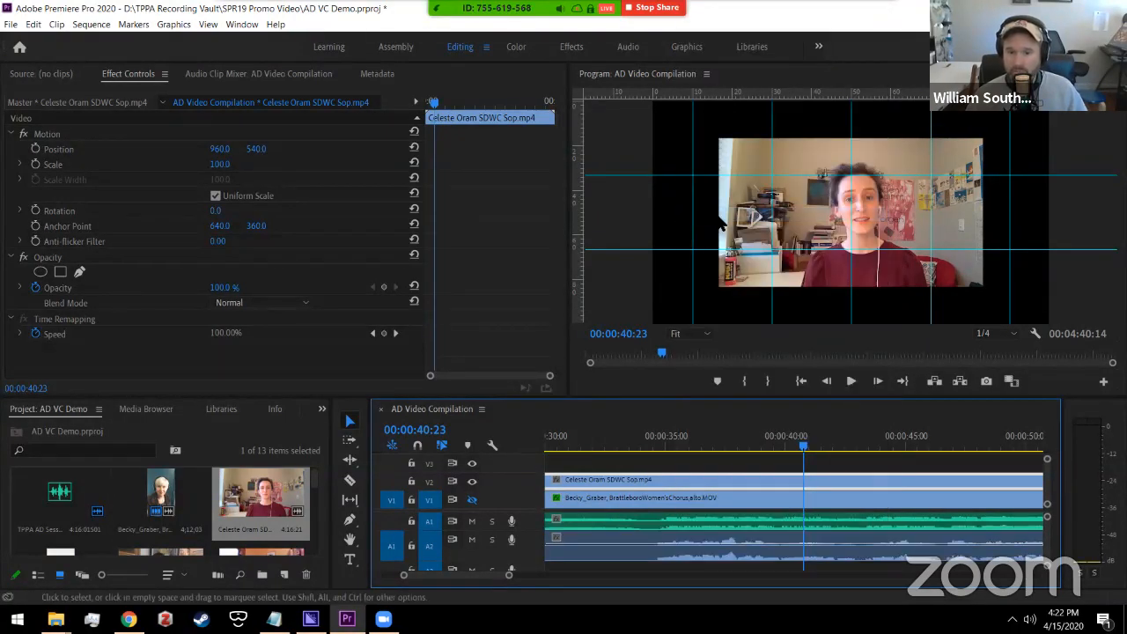
{"action": "left_click", "coordinate": [673, 560]}
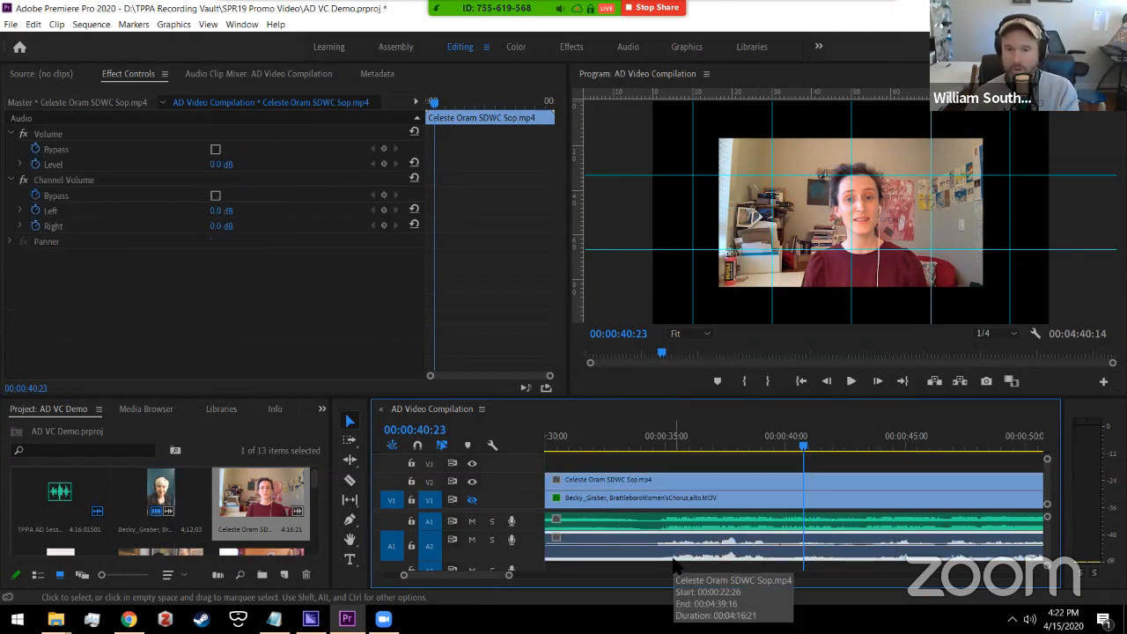
{"action": "key", "text": "Delete"}
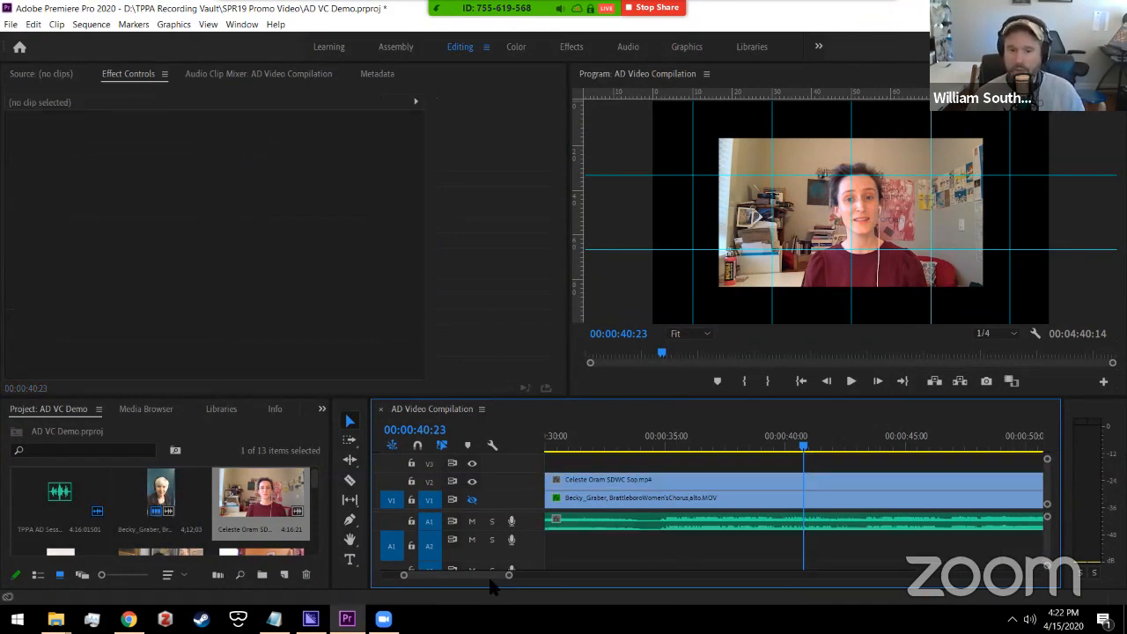
Step: Apply the Crop effect from the Effects panel to the soprano clip on V2
{"action": "mouse_move", "coordinate": [487, 579]}
{"action": "left_mouse_down"}
{"action": "mouse_move", "coordinate": [470, 581]}
{"action": "mouse_move", "coordinate": [482, 581]}
{"action": "left_mouse_up"}
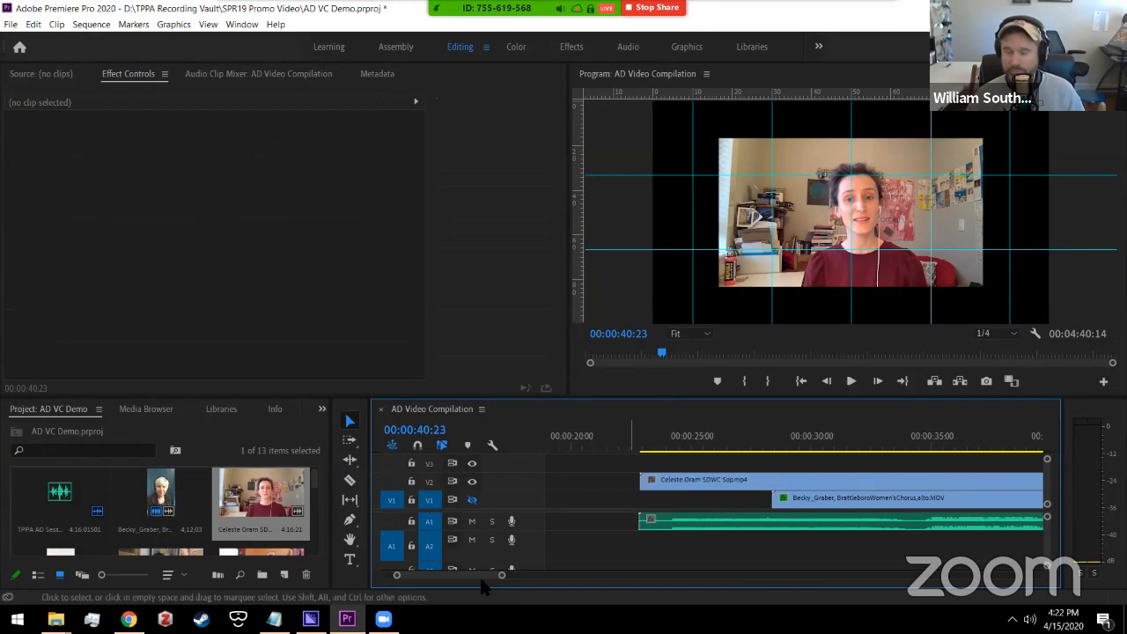
{"action": "left_click", "coordinate": [168, 101]}
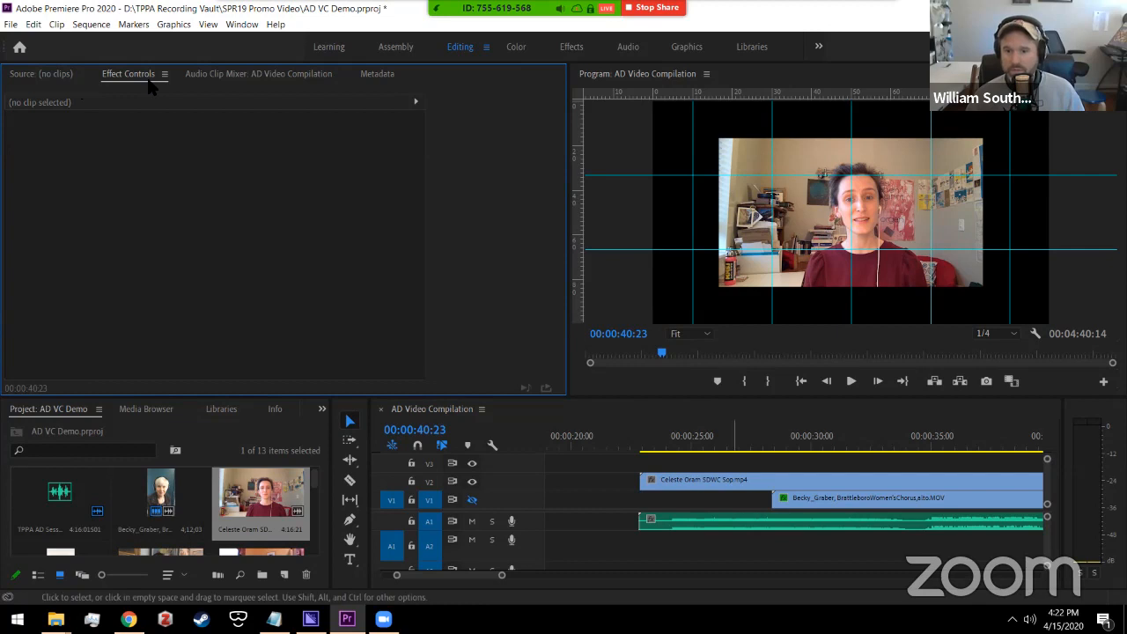
{"action": "left_click", "coordinate": [765, 482]}
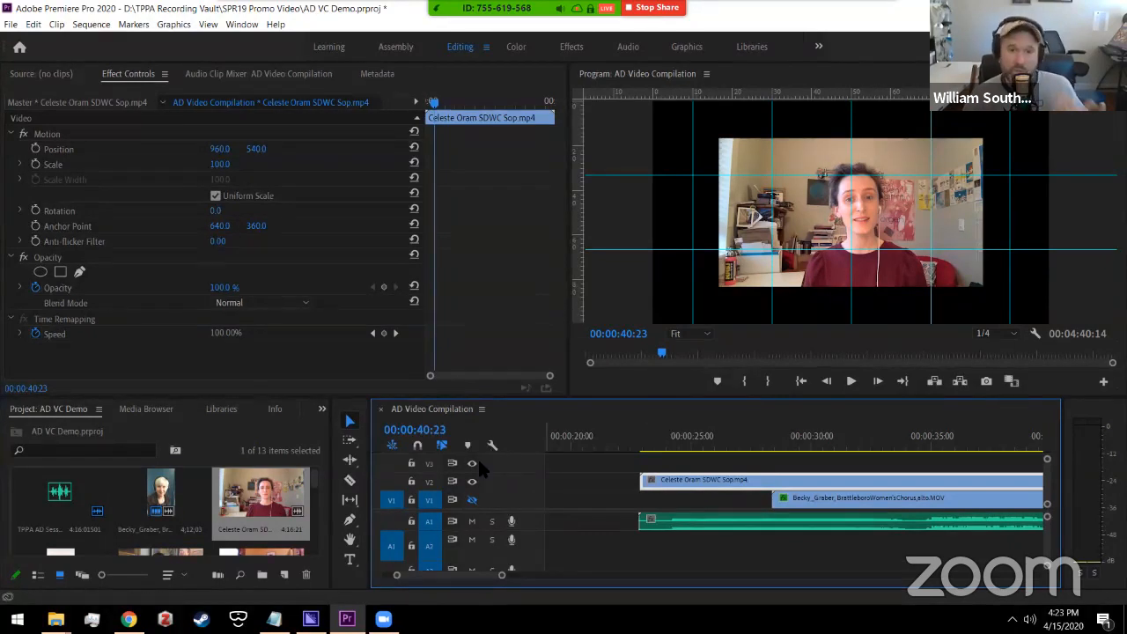
{"action": "left_click", "coordinate": [321, 409]}
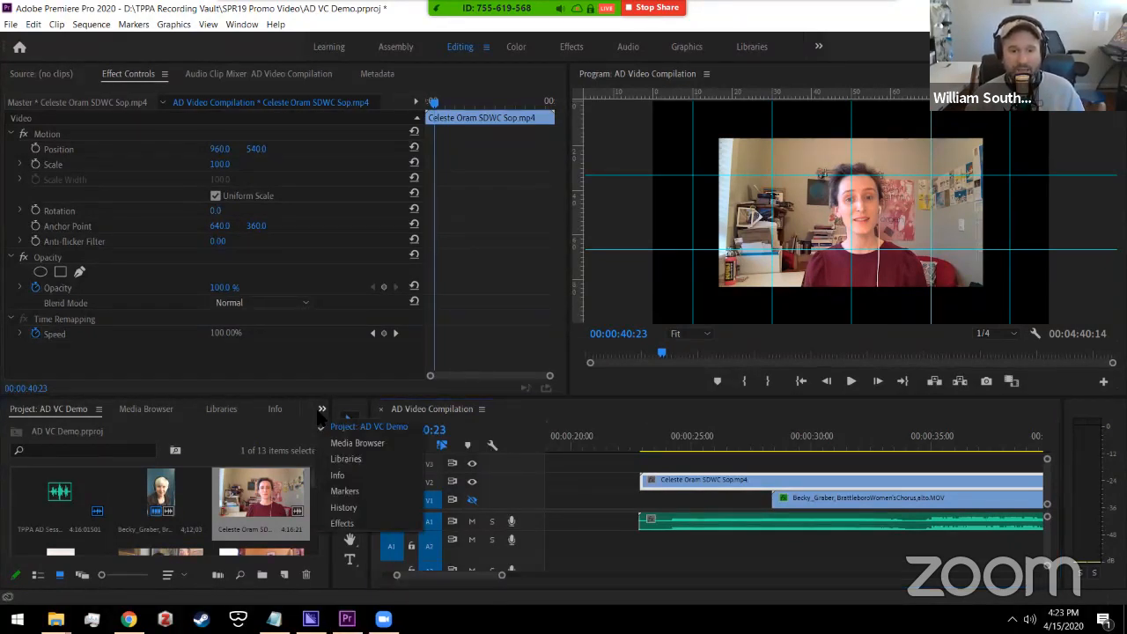
{"action": "left_click", "coordinate": [341, 523]}
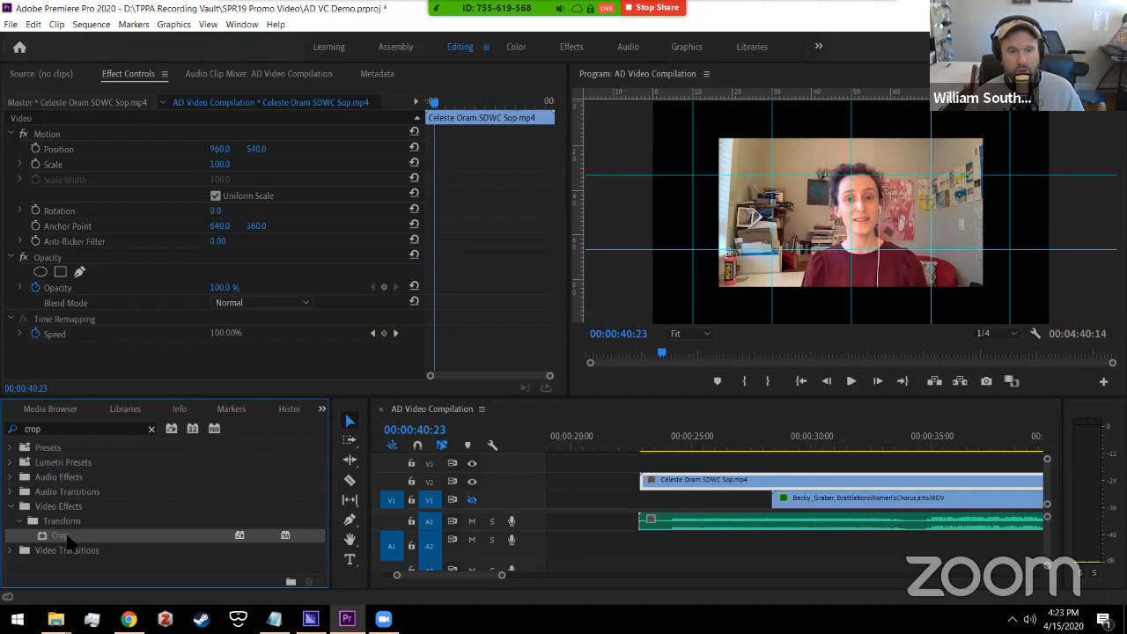
{"action": "left_click", "coordinate": [321, 410]}
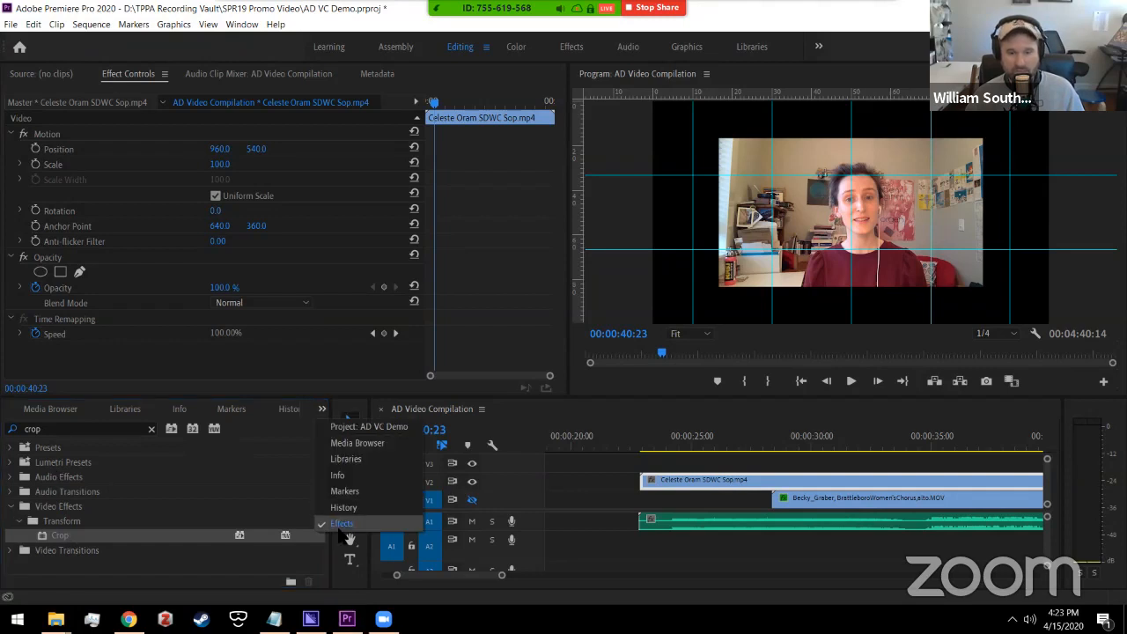
{"action": "left_click", "coordinate": [341, 524]}
{"action": "left_click_drag", "start_coordinate": [59, 536], "coordinate": [106, 348]}
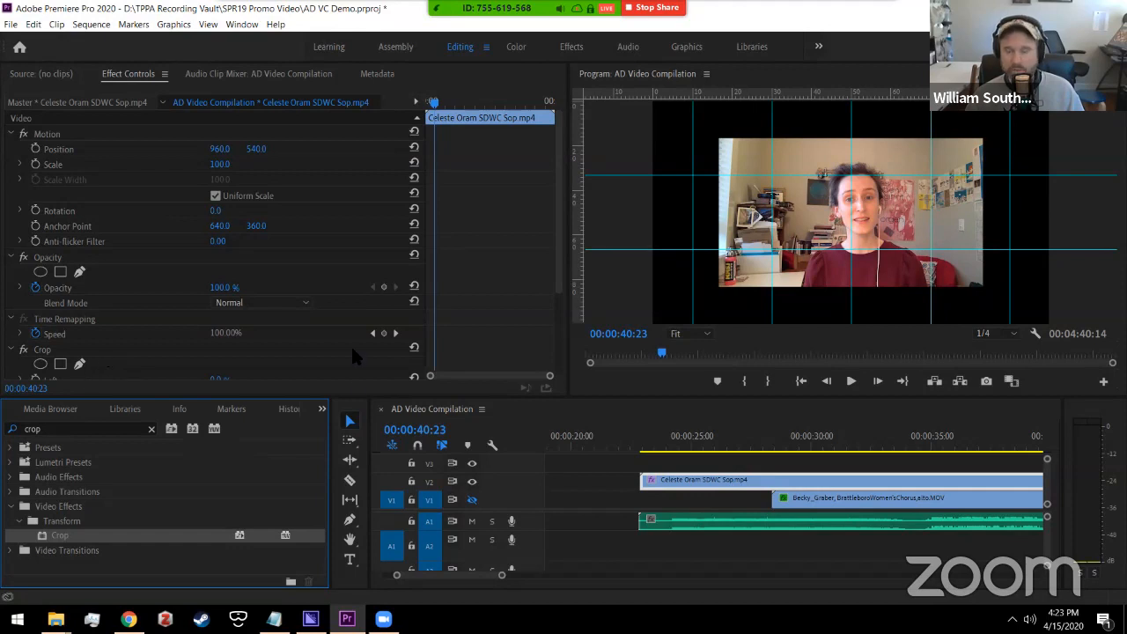
Step: Move the soprano video left and up, and scale it down
{"action": "left_click", "coordinate": [753, 480]}
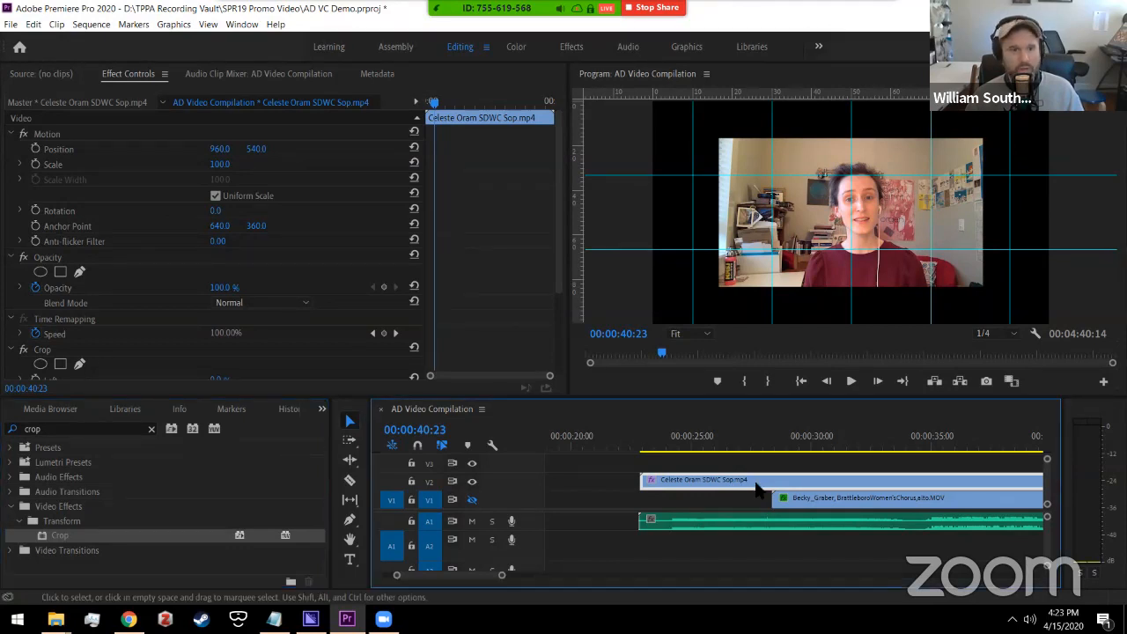
{"action": "left_click_drag", "start_coordinate": [222, 151], "coordinate": [50, 168]}
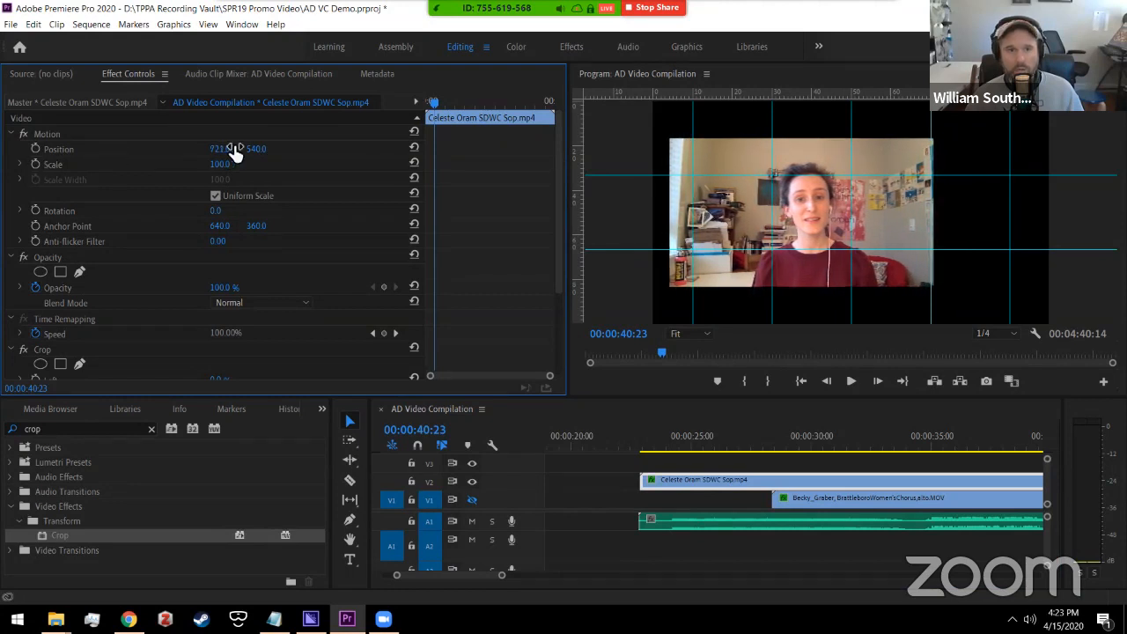
{"action": "left_click_drag", "start_coordinate": [256, 148], "coordinate": [91, 170]}
{"action": "left_click_drag", "start_coordinate": [226, 167], "coordinate": [187, 164]}
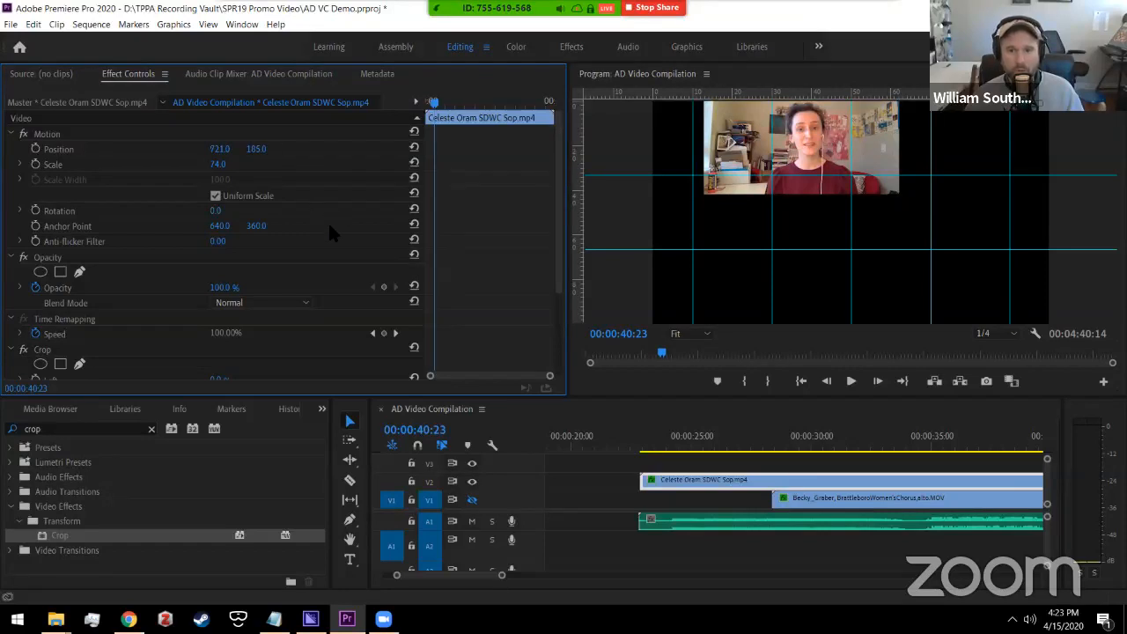
Step: Crop the soprano clip to Left 35%, Right 24%, Bottom 18%, and show track V1 again
{"action": "scroll", "coordinate": [558, 145], "scroll_direction": "down", "scroll_amount": 3}
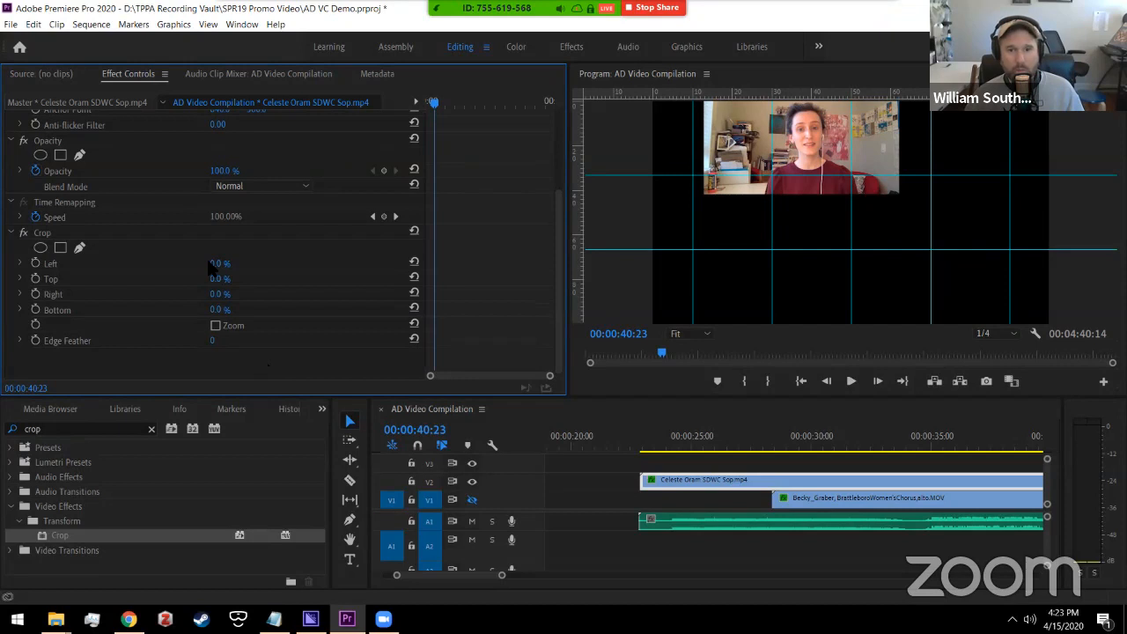
{"action": "left_click_drag", "start_coordinate": [183, 278], "coordinate": [210, 279]}
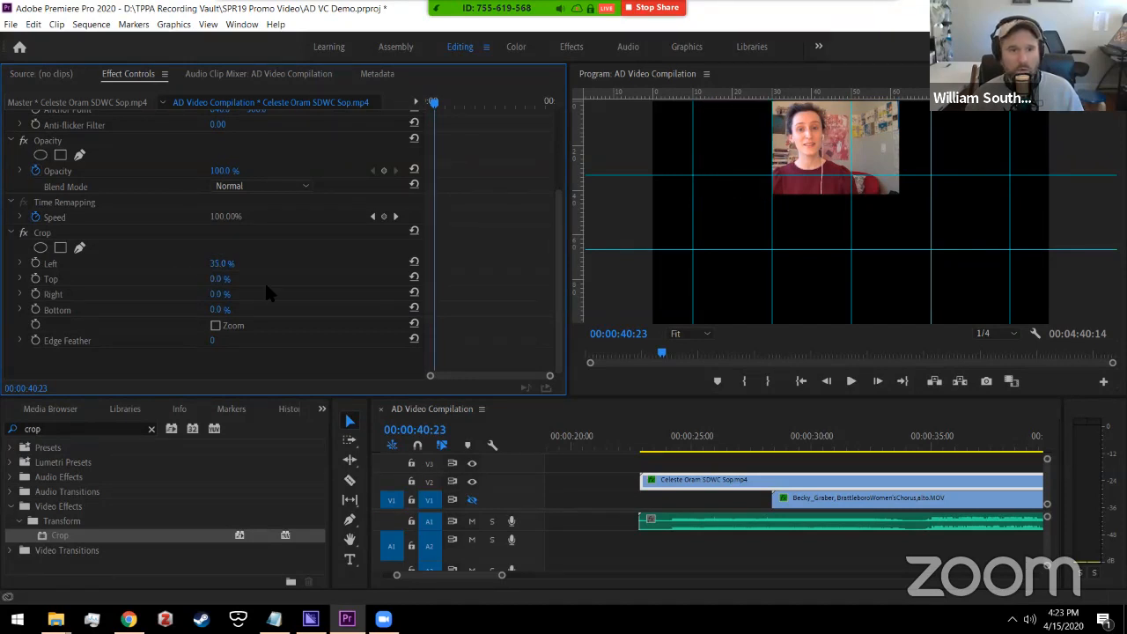
{"action": "left_click_drag", "start_coordinate": [182, 302], "coordinate": [233, 314]}
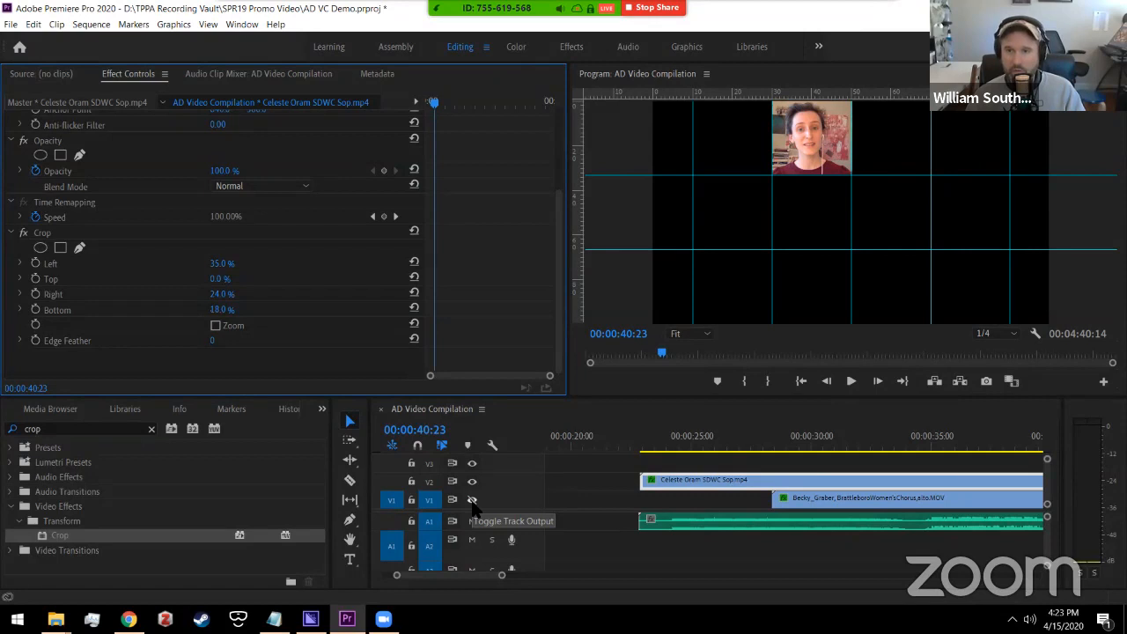
{"action": "left_click", "coordinate": [471, 500]}
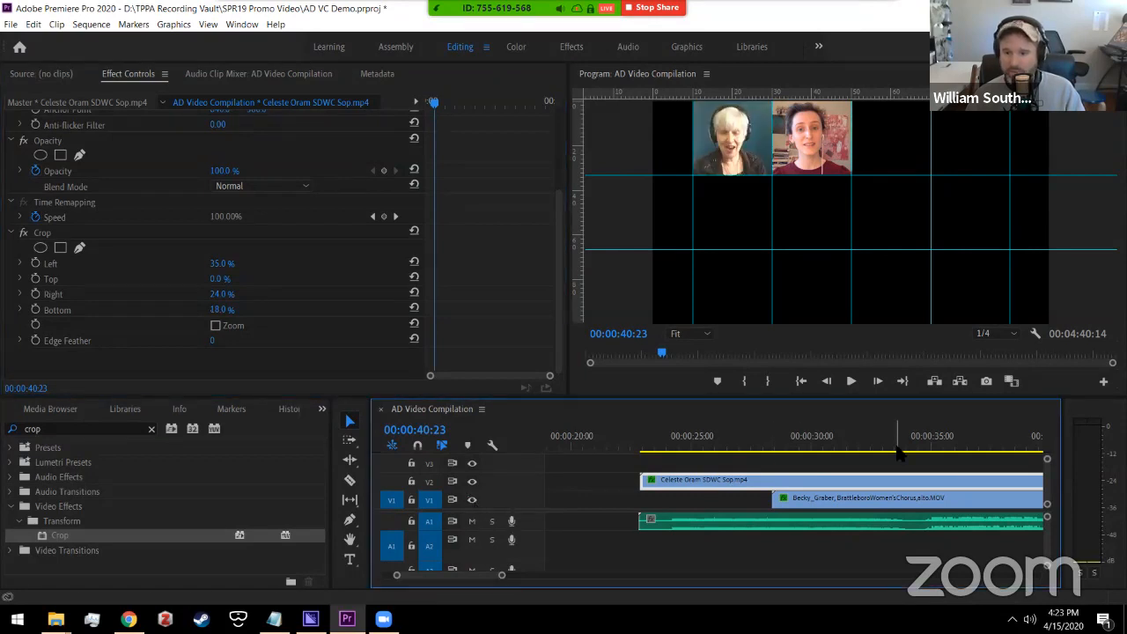
{"action": "left_click", "coordinate": [894, 452]}
{"action": "key", "text": "space"}
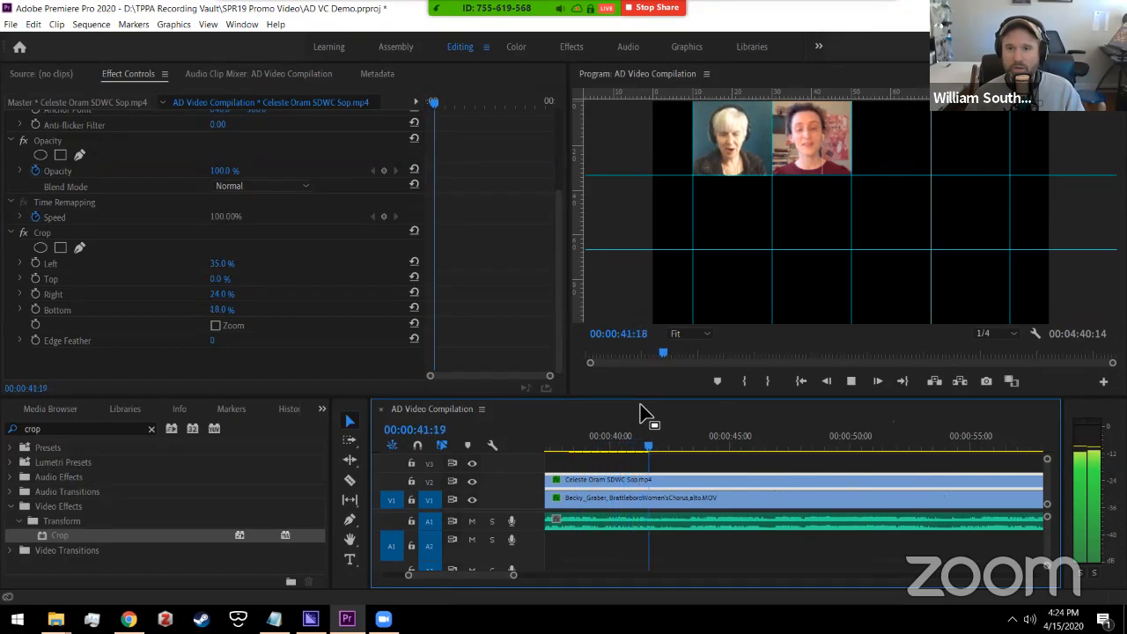
{"action": "key", "text": "space"}
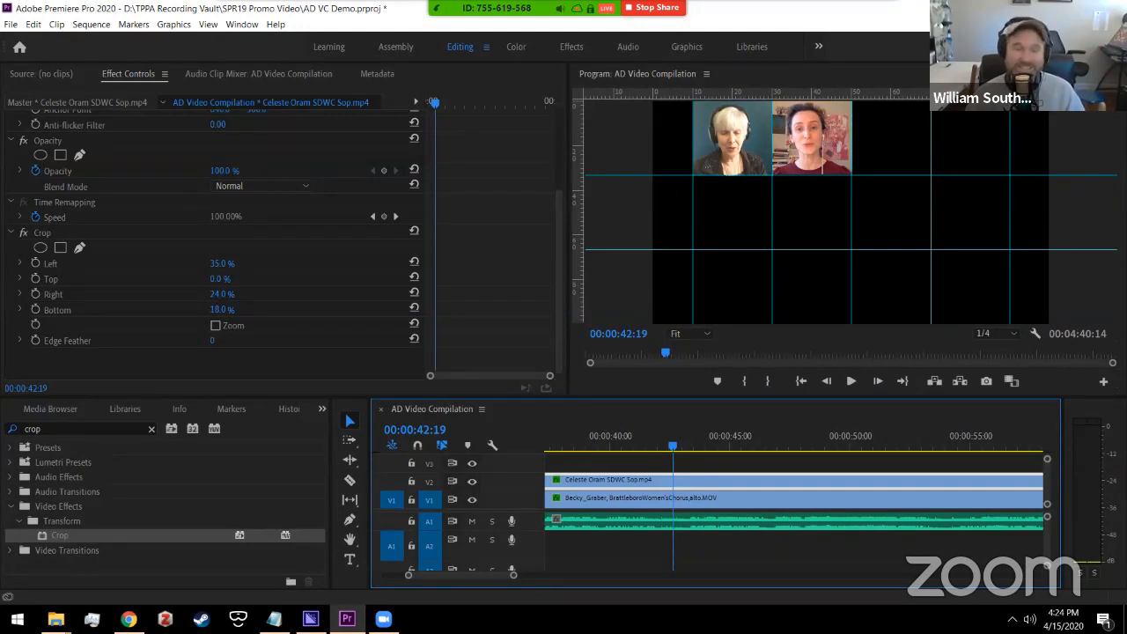
{"action": "left_click", "coordinate": [12, 23]}
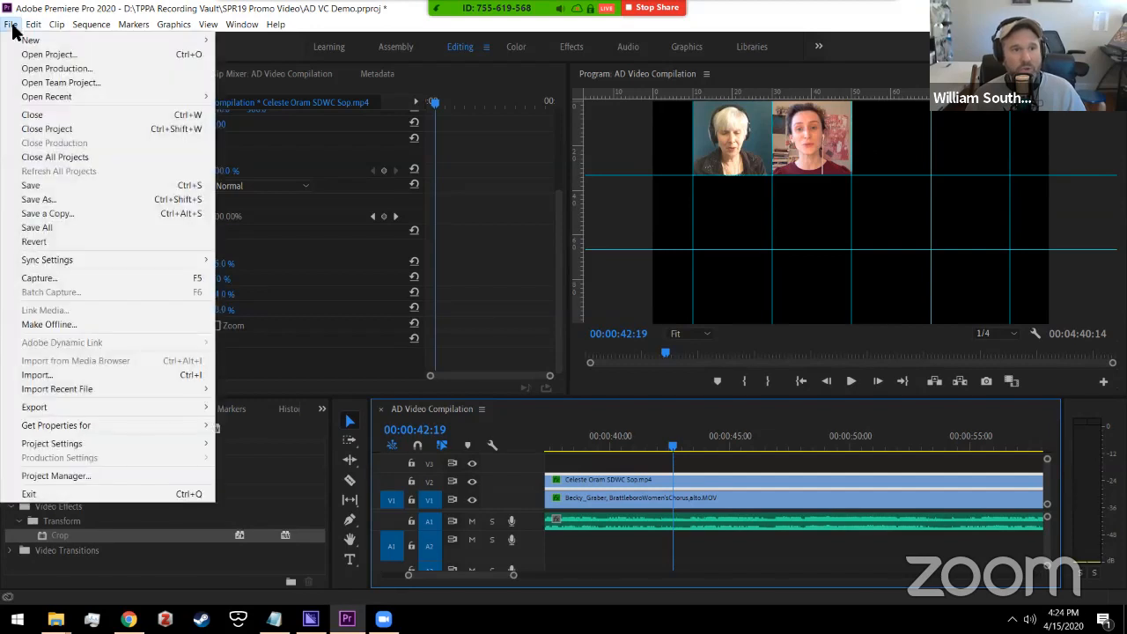
{"action": "left_click", "coordinate": [14, 25]}
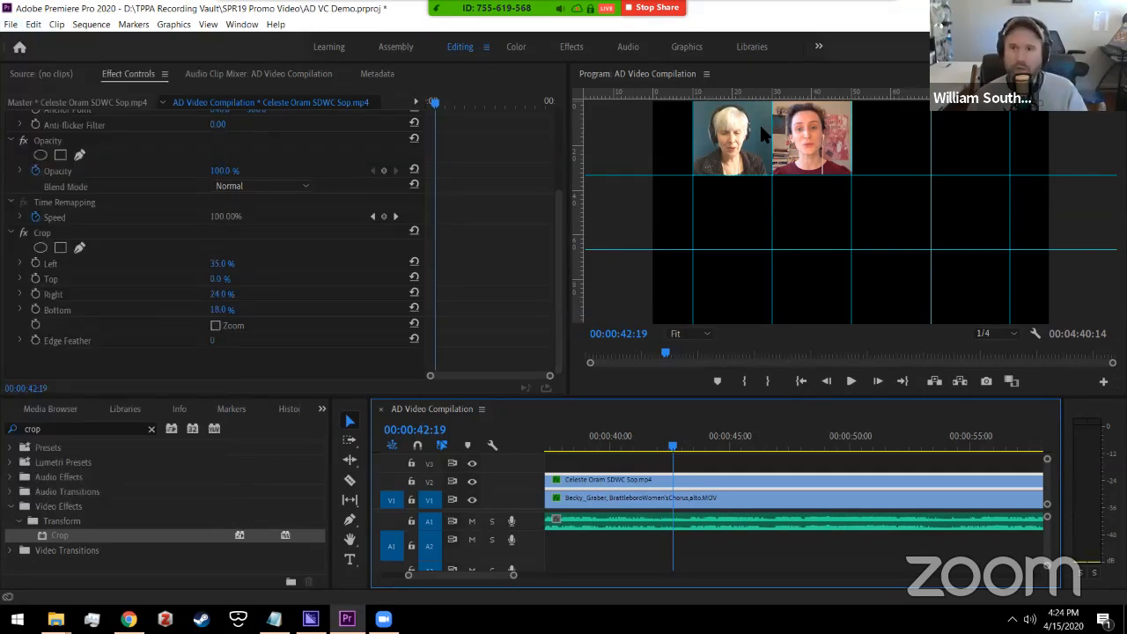
{"action": "left_click_drag", "start_coordinate": [480, 573], "coordinate": [646, 584]}
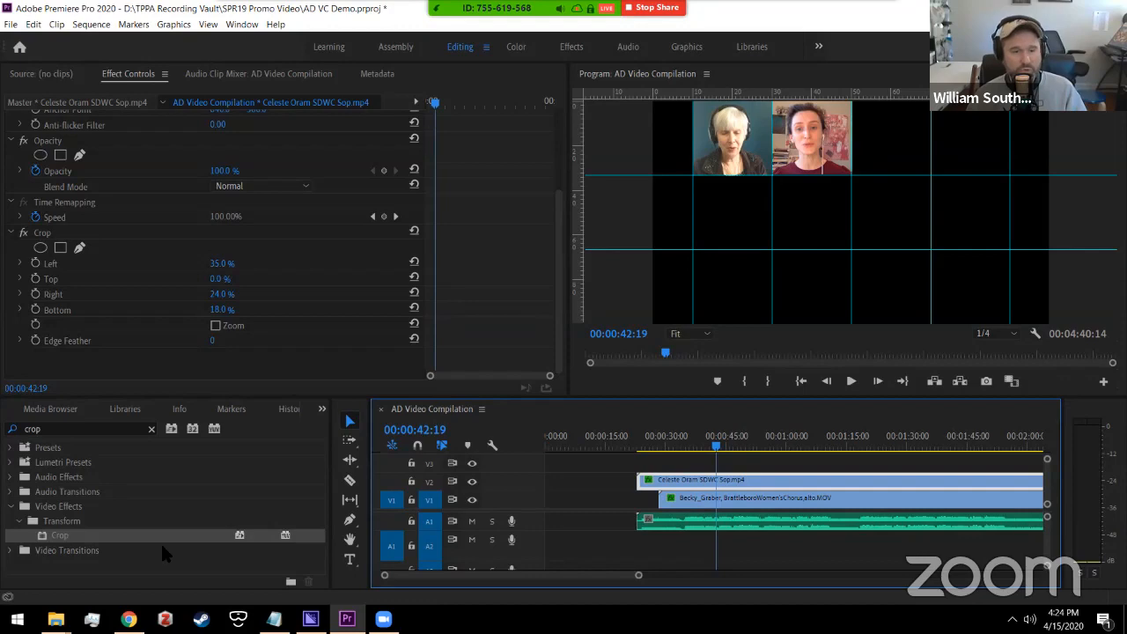
Step: Preview AD Front Bumper.png from the AD VC folder, then close the preview
{"action": "mouse_move", "coordinate": [55, 618]}
{"action": "left_click", "coordinate": [264, 563]}
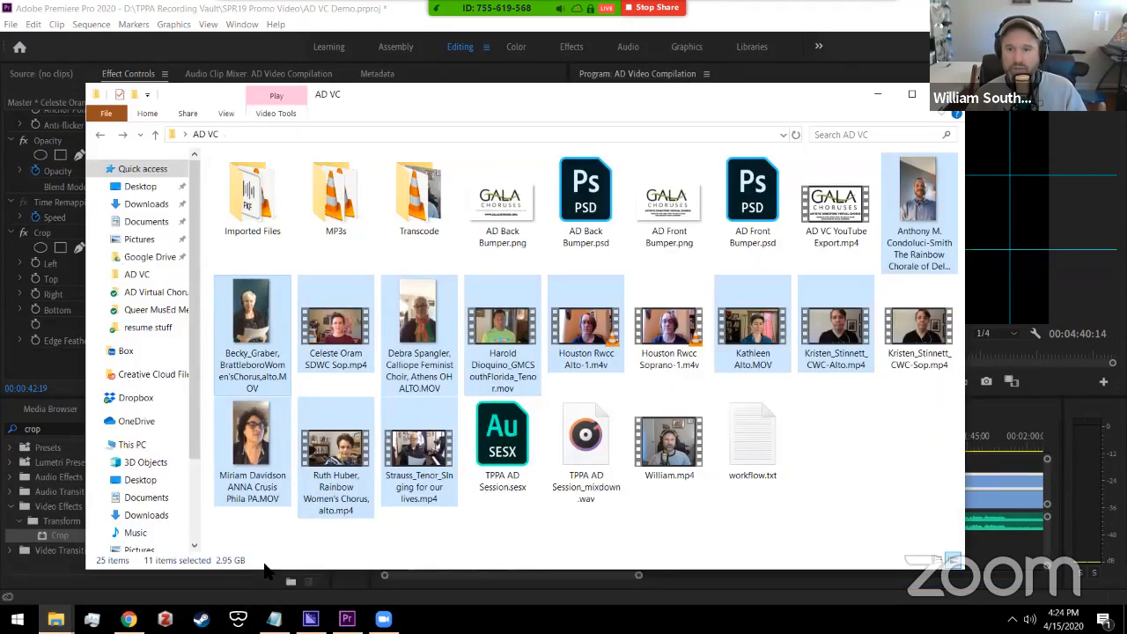
{"action": "left_click", "coordinate": [825, 438]}
{"action": "double_click", "coordinate": [506, 231]}
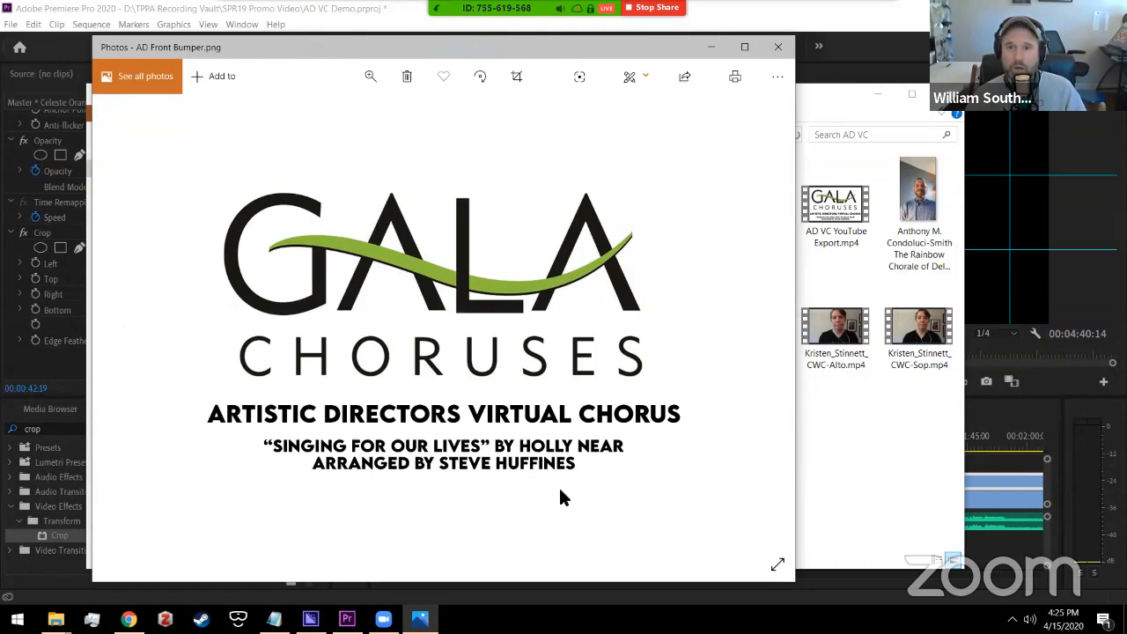
{"action": "left_click", "coordinate": [777, 47]}
Step: Drag AD Front Bumper.png into Premiere onto track V3 above the singer clips
{"action": "left_click", "coordinate": [669, 198]}
{"action": "key", "text": "alt+Tab"}
{"action": "left_click_drag", "start_coordinate": [650, 290], "coordinate": [620, 464]}
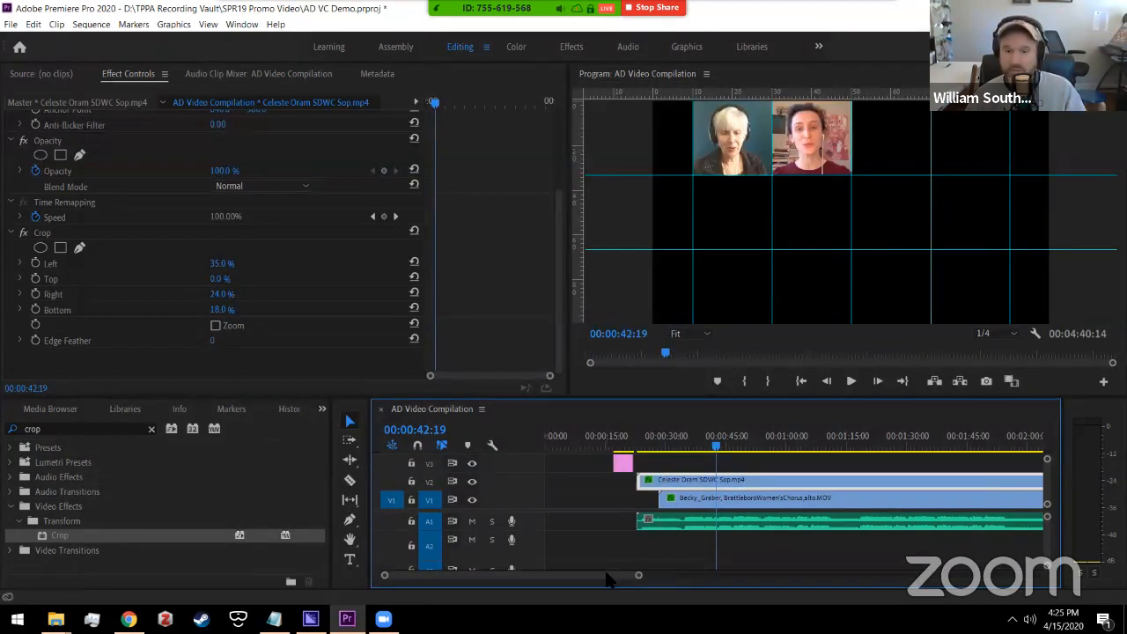
Step: Extend the AD Front Bumper clip on V3 to a 00:00:16:15 duration
{"action": "left_click", "coordinate": [619, 440]}
{"action": "key", "text": "space"}
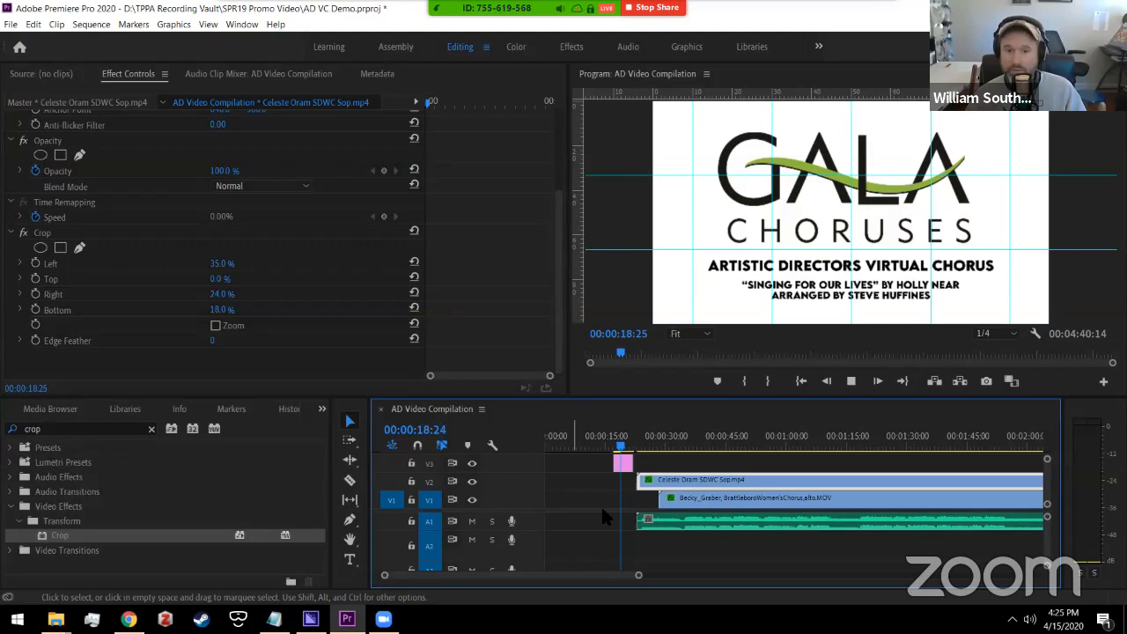
{"action": "key", "text": "space"}
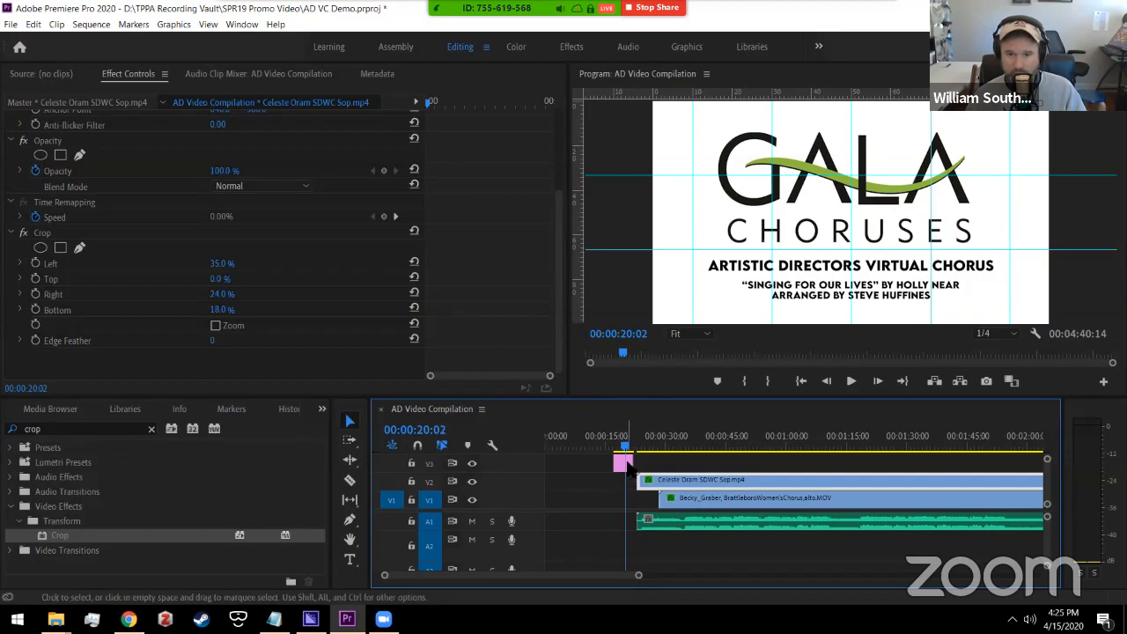
{"action": "left_click_drag", "start_coordinate": [632, 464], "coordinate": [686, 475]}
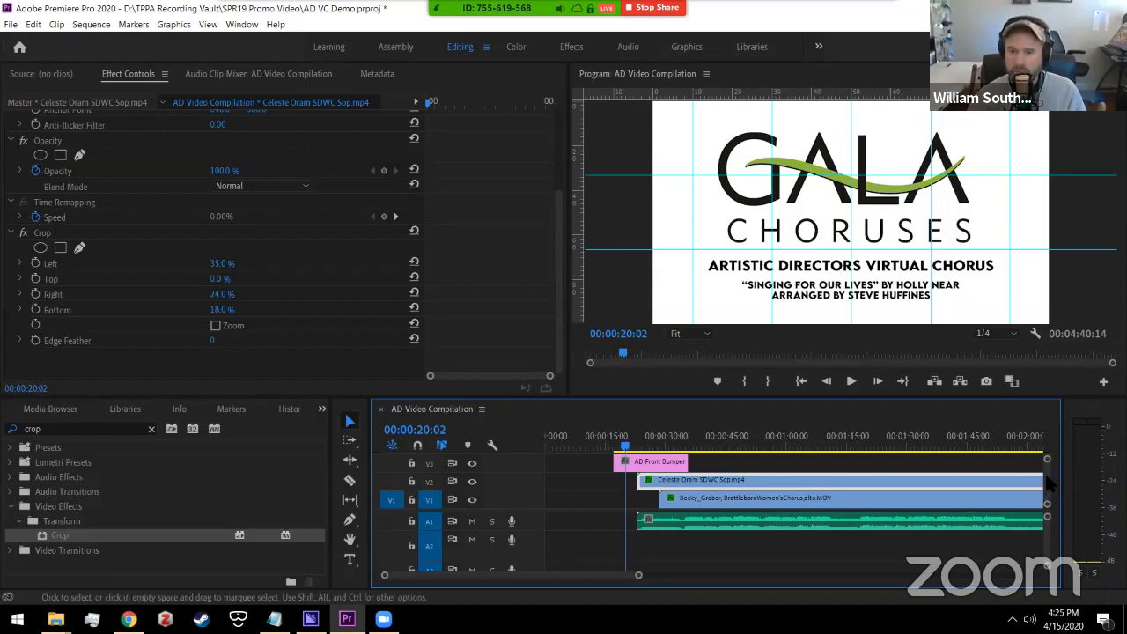
{"action": "scroll", "coordinate": [1045, 466], "scroll_direction": "up", "scroll_amount": 1}
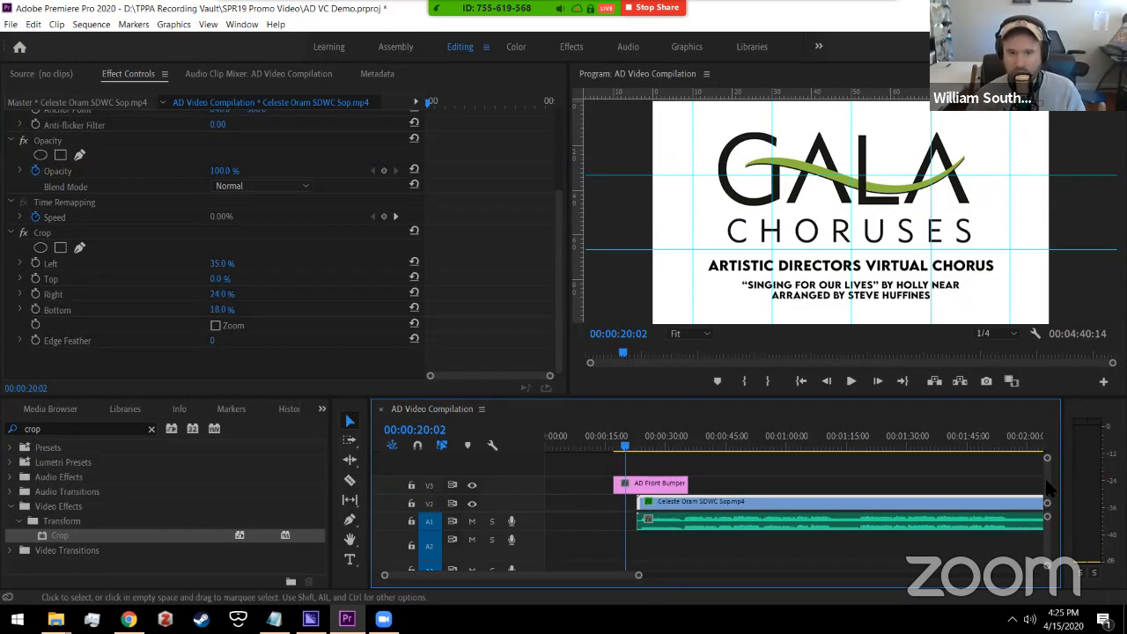
{"action": "scroll", "coordinate": [1046, 484], "scroll_direction": "down", "scroll_amount": 1}
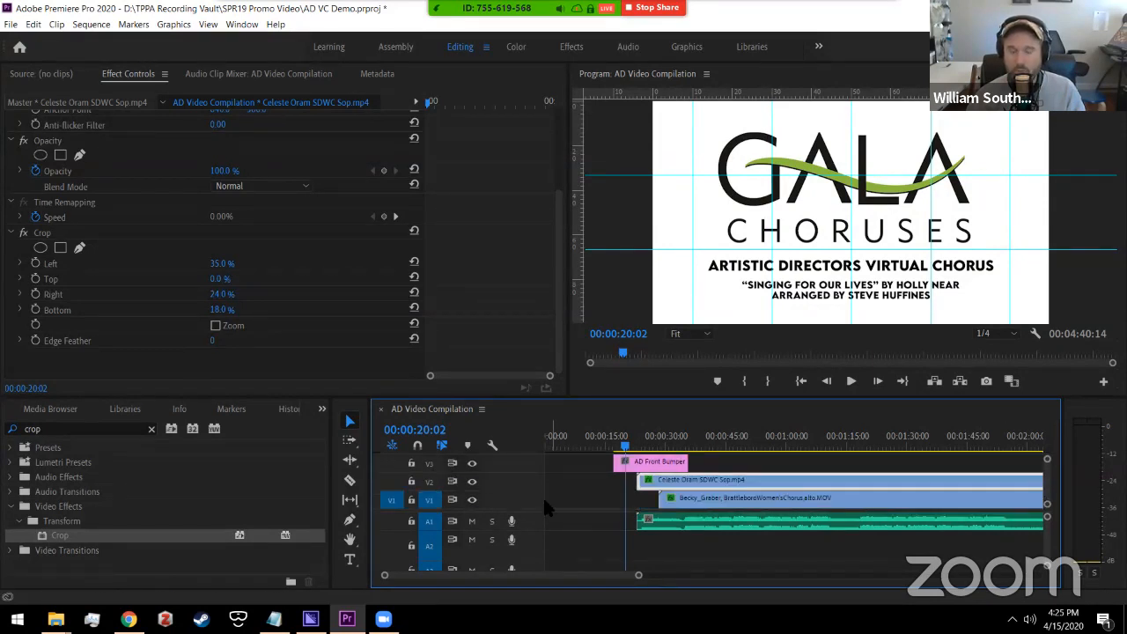
Step: Trim the AD Front Bumper's end slightly so it ends around 00:00:35, as the singers appear
{"action": "left_click", "coordinate": [622, 463]}
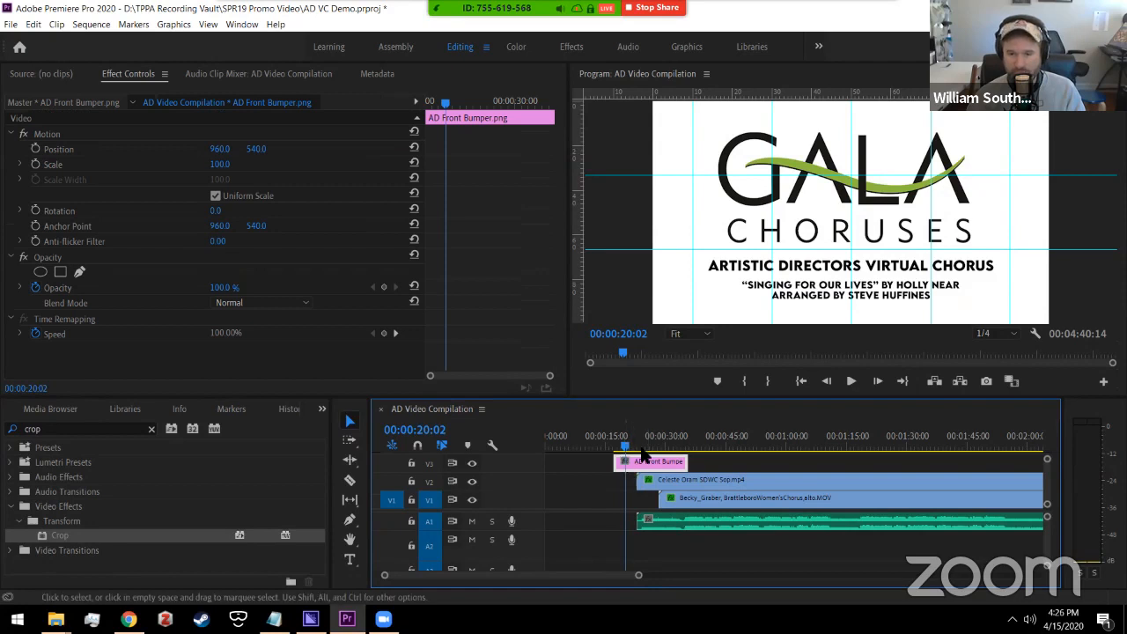
{"action": "left_click_drag", "start_coordinate": [667, 447], "coordinate": [623, 447]}
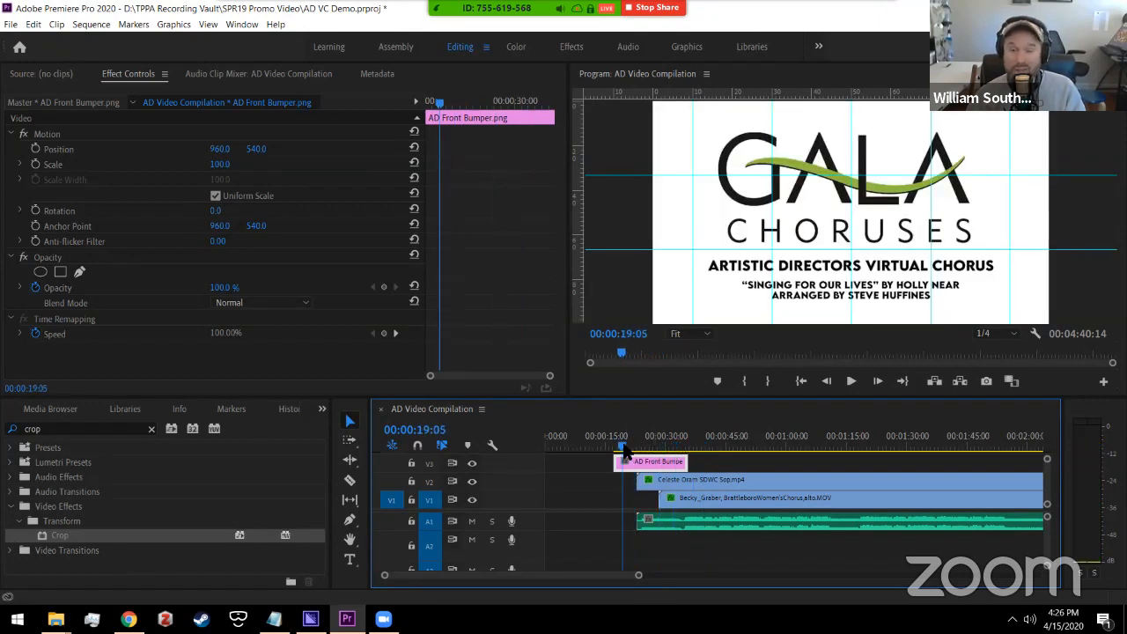
{"action": "left_click_drag", "start_coordinate": [621, 453], "coordinate": [614, 448]}
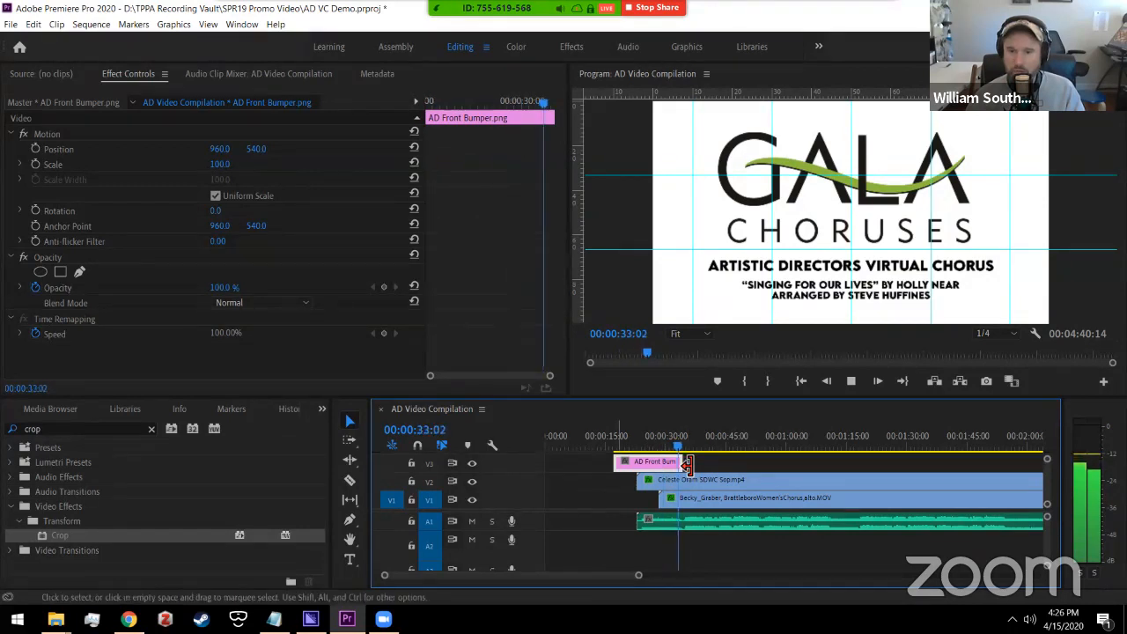
{"action": "left_click_drag", "start_coordinate": [686, 464], "coordinate": [681, 464]}
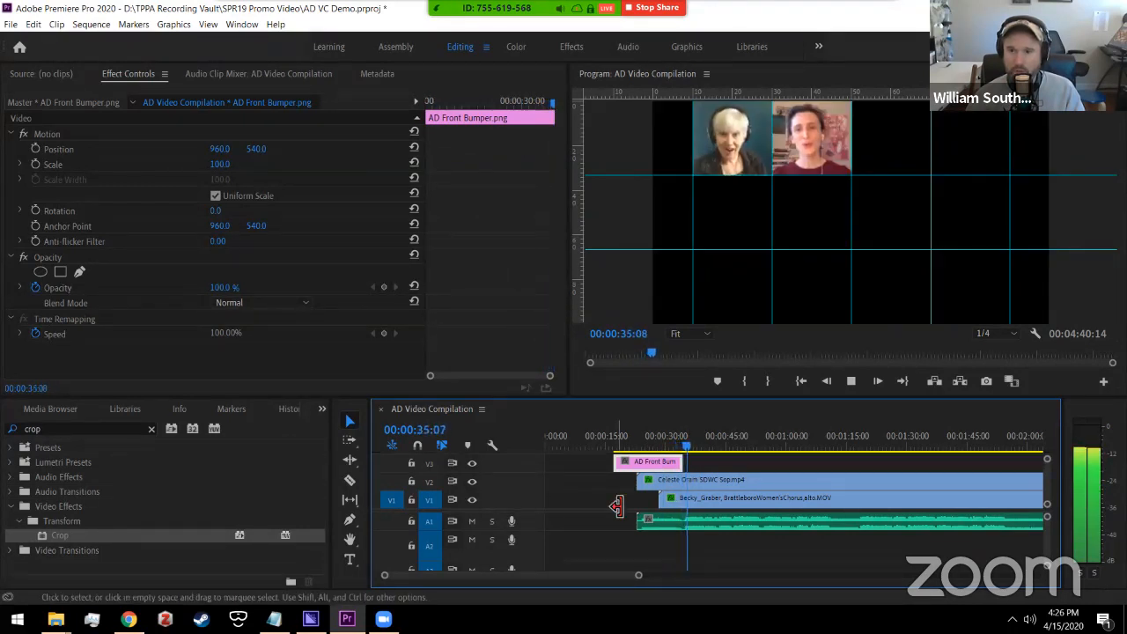
{"action": "key", "text": "space"}
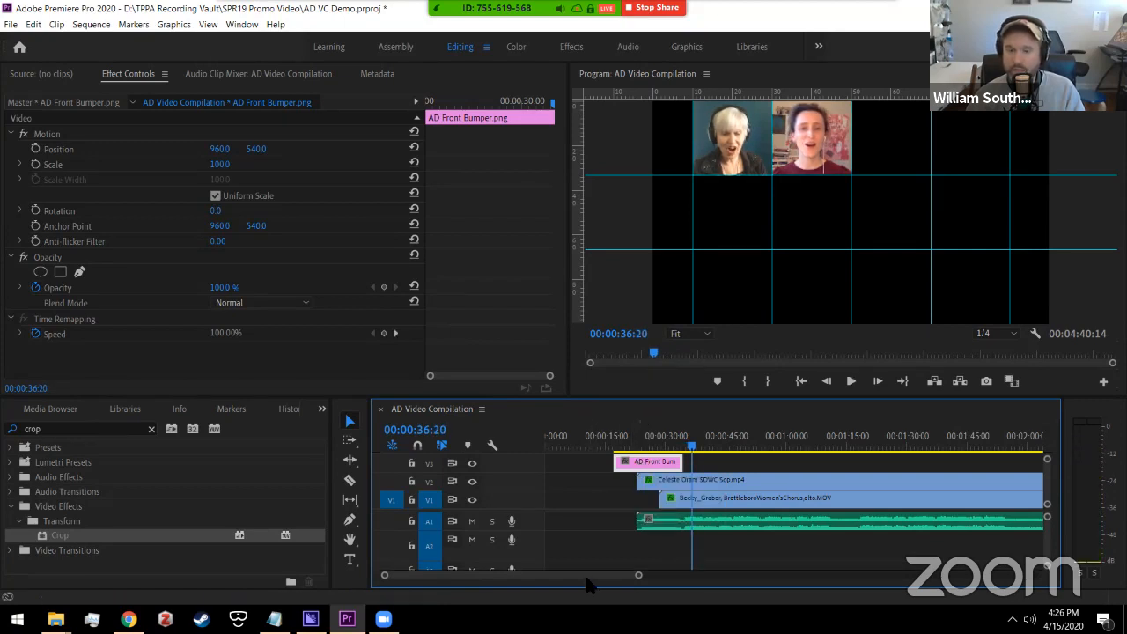
{"action": "left_click_drag", "start_coordinate": [605, 575], "coordinate": [688, 575]}
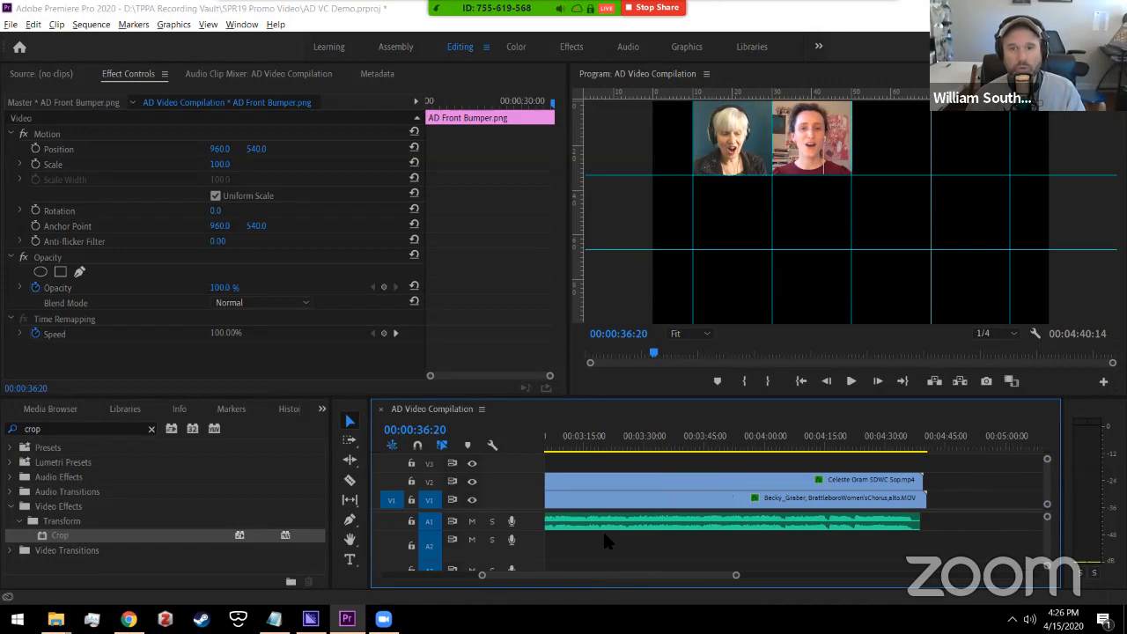
Step: Preview AD Back Bumper.png in the AD VC folder, then close the preview
{"action": "key", "text": "alt+Tab"}
{"action": "left_click", "coordinate": [485, 215]}
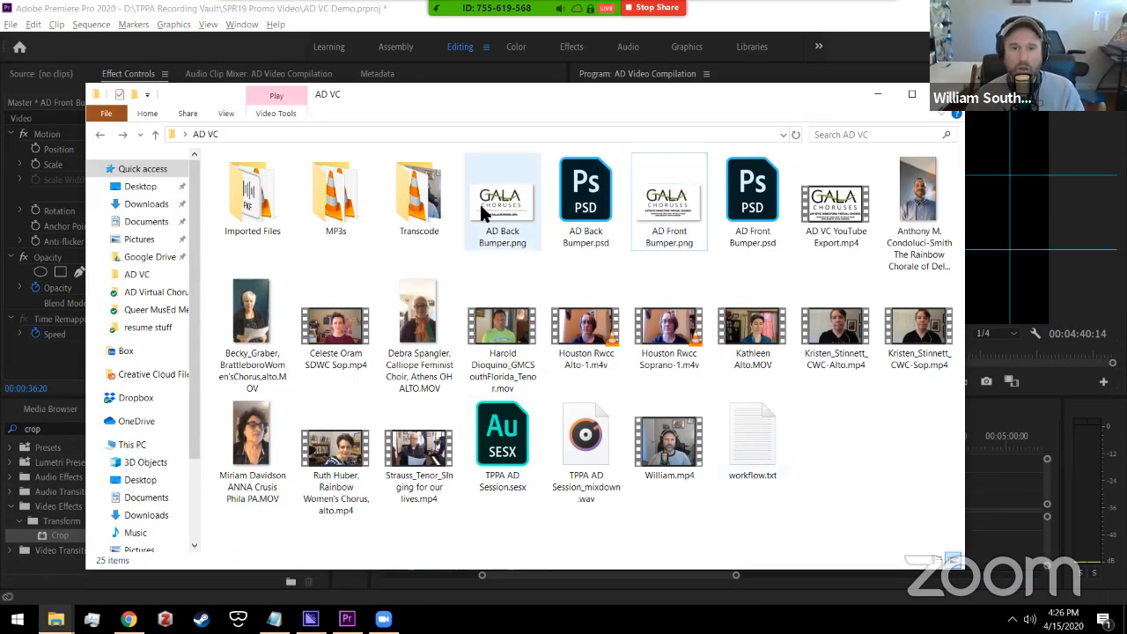
{"action": "double_click", "coordinate": [505, 207]}
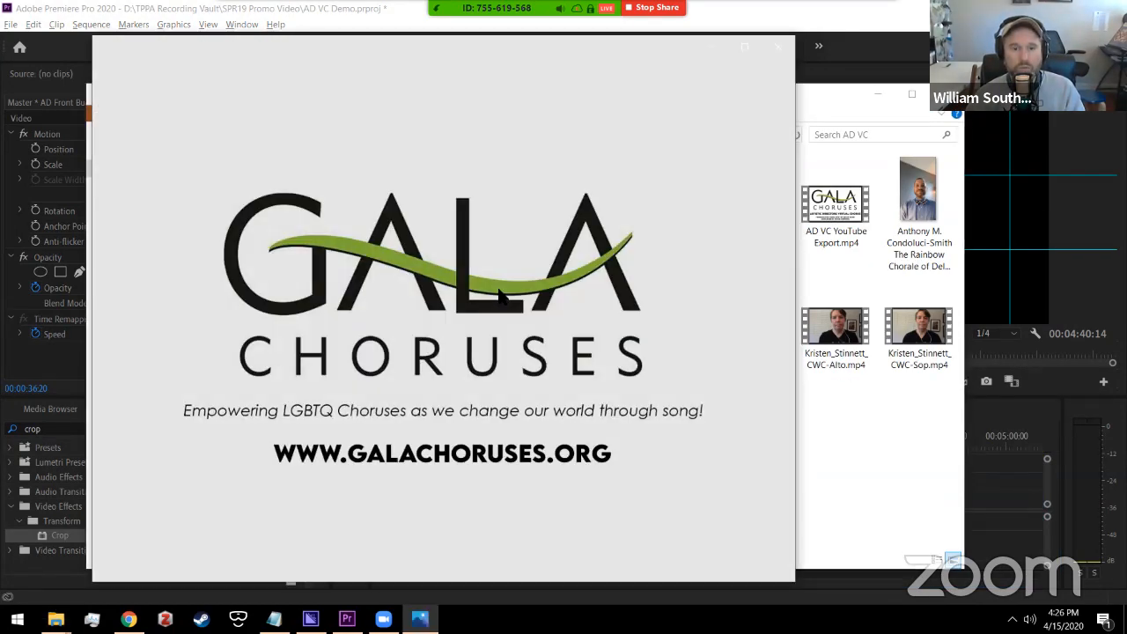
{"action": "left_click", "coordinate": [777, 46]}
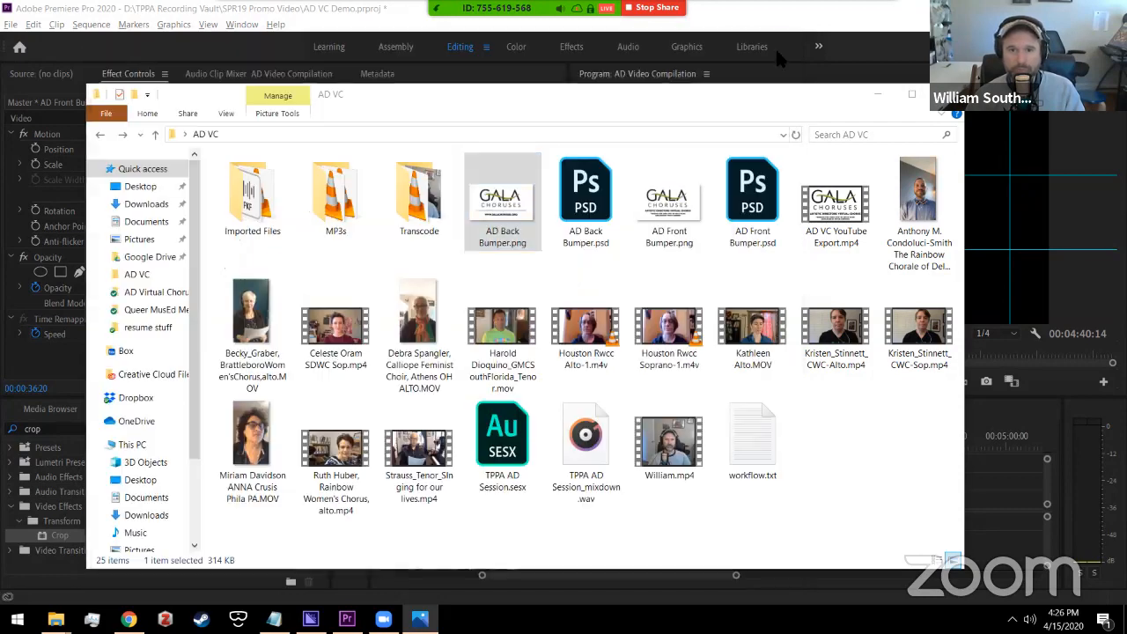
Step: Place AD Back Bumper.png on V3 at the singer clips' end, about 00:04:32, and play it back
{"action": "key", "text": "alt+Tab"}
{"action": "left_click_drag", "start_coordinate": [519, 313], "coordinate": [955, 467]}
{"action": "left_click", "coordinate": [895, 436]}
{"action": "key", "text": "space"}
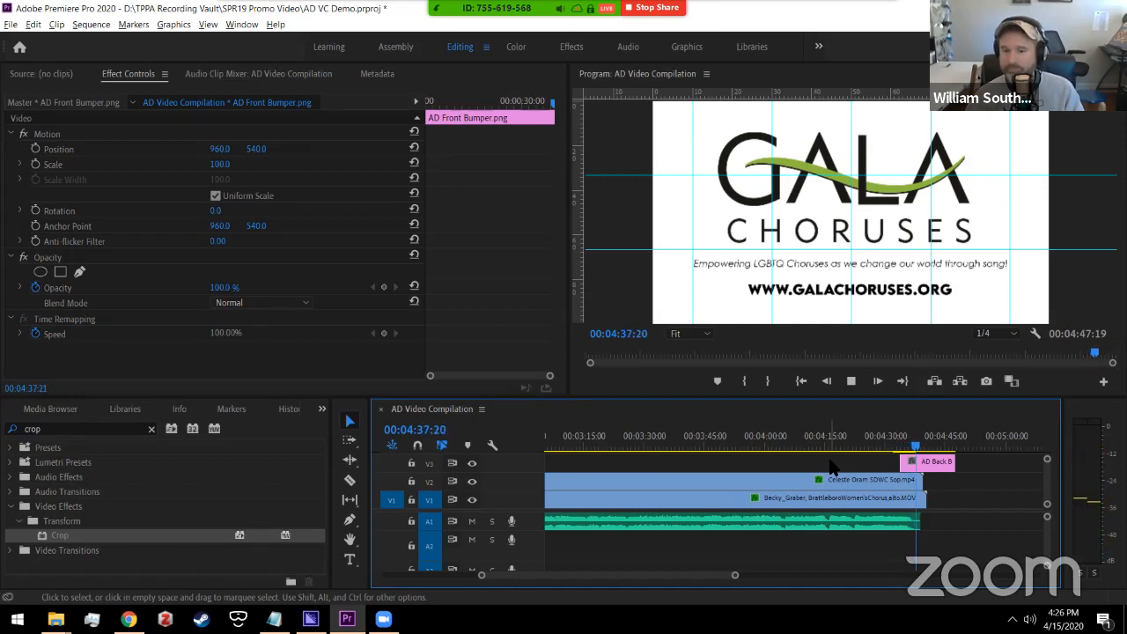
{"action": "key", "text": "space"}
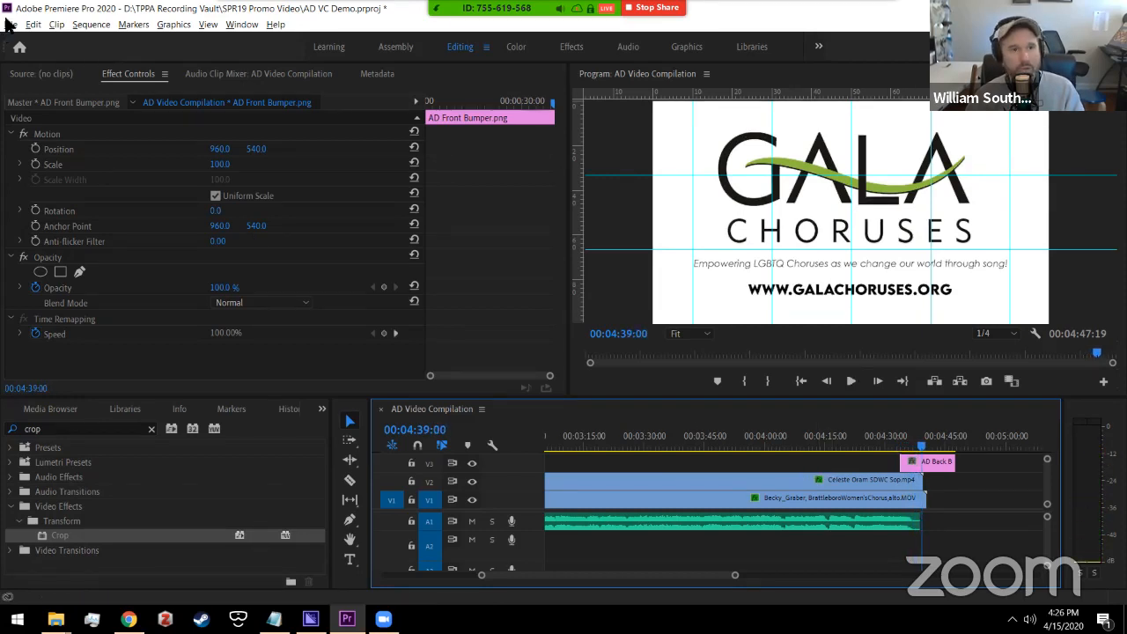
Step: Close the current project and reopen AD Virtual Chorus.prproj from Open Recent
{"action": "left_click", "coordinate": [10, 24]}
{"action": "left_click", "coordinate": [44, 56]}
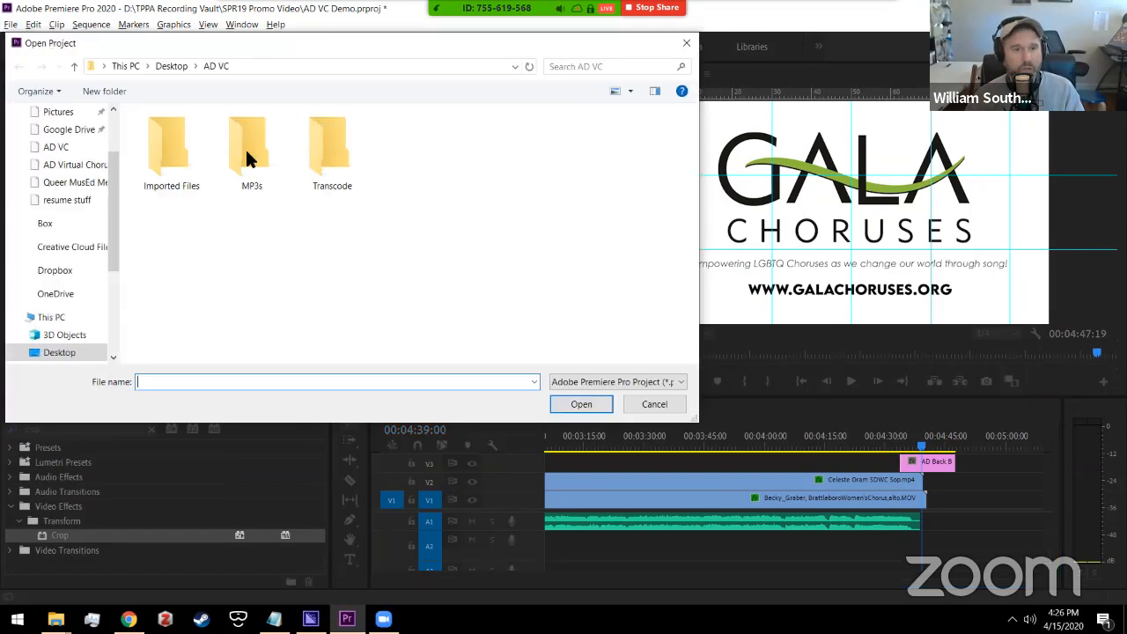
{"action": "left_click", "coordinate": [654, 404]}
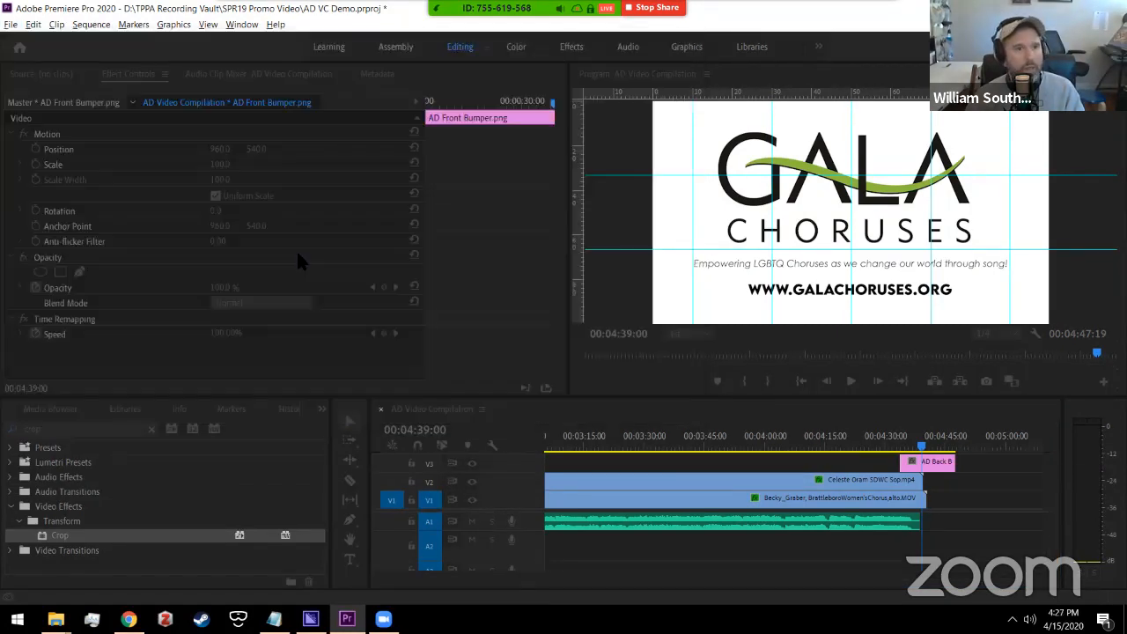
{"action": "left_click", "coordinate": [11, 23]}
{"action": "left_click", "coordinate": [32, 114]}
{"action": "left_click", "coordinate": [10, 23]}
{"action": "mouse_move", "coordinate": [91, 96]}
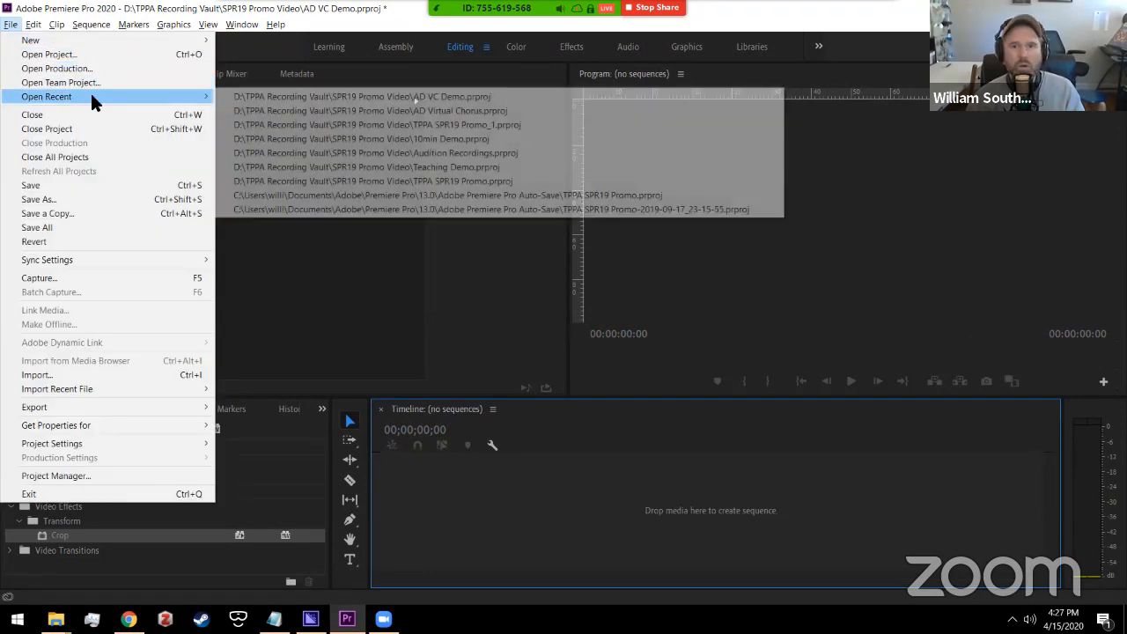
{"action": "left_click", "coordinate": [323, 109]}
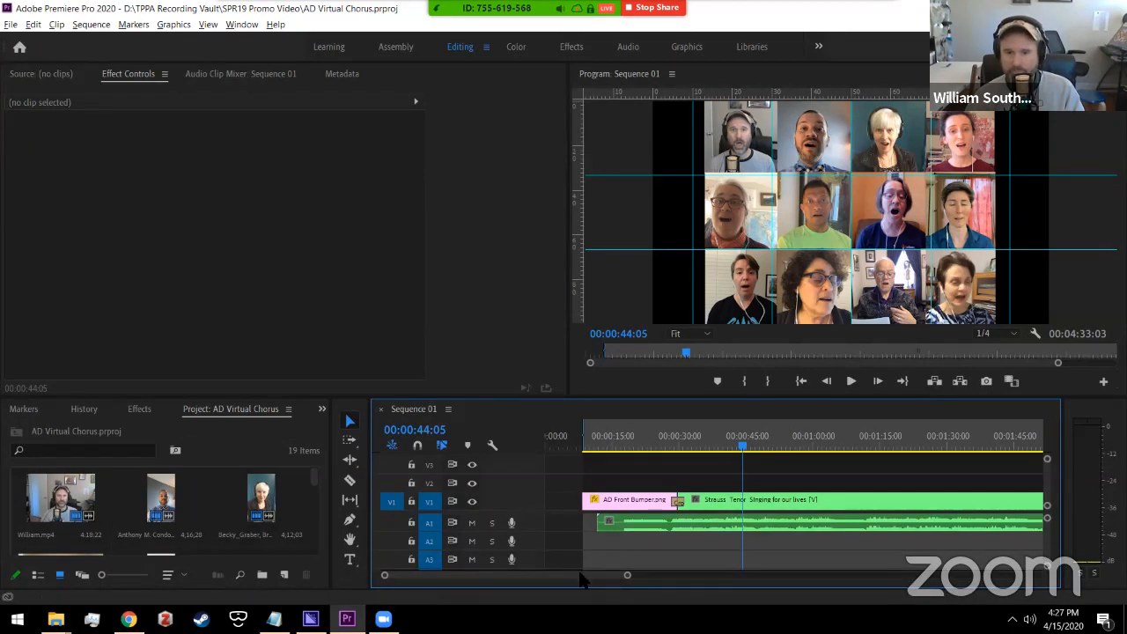
Step: Load TPPA AD Session_mixdown.wav in the Source monitor to view its 00;04;16;01 stereo waveform
{"action": "scroll", "coordinate": [586, 577], "scroll_direction": "right", "scroll_amount": 5}
{"action": "scroll", "coordinate": [622, 579], "scroll_direction": "right", "scroll_amount": 5}
{"action": "scroll", "coordinate": [641, 581], "scroll_direction": "left", "scroll_amount": 8}
{"action": "scroll", "coordinate": [643, 583], "scroll_direction": "left", "scroll_amount": 4}
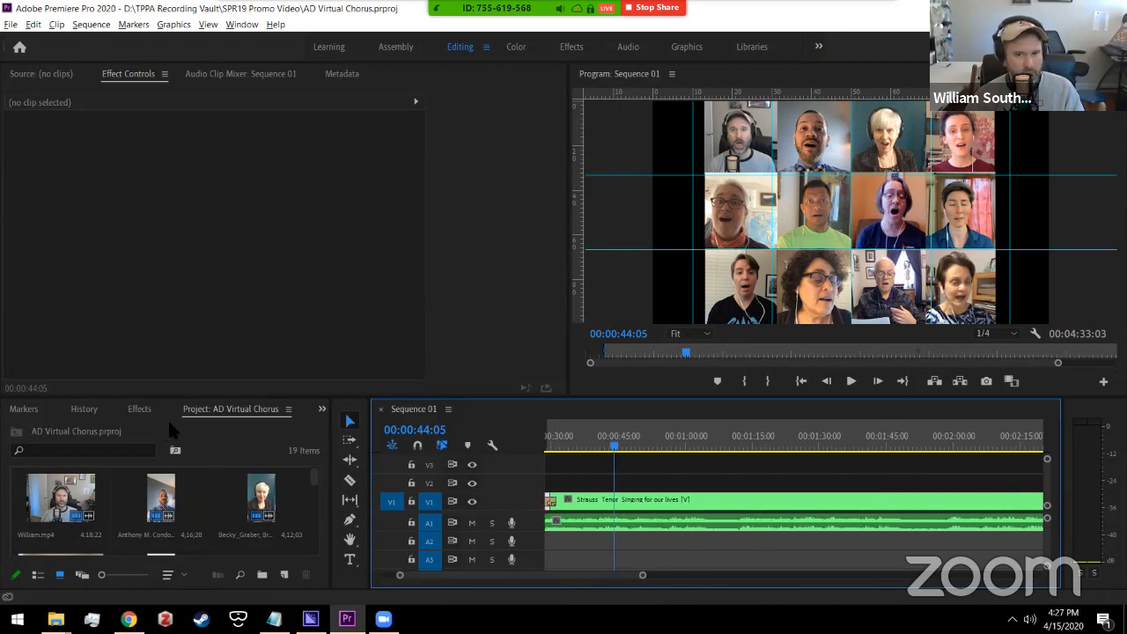
{"action": "left_click_drag", "start_coordinate": [315, 487], "coordinate": [305, 533]}
{"action": "double_click", "coordinate": [308, 489]}
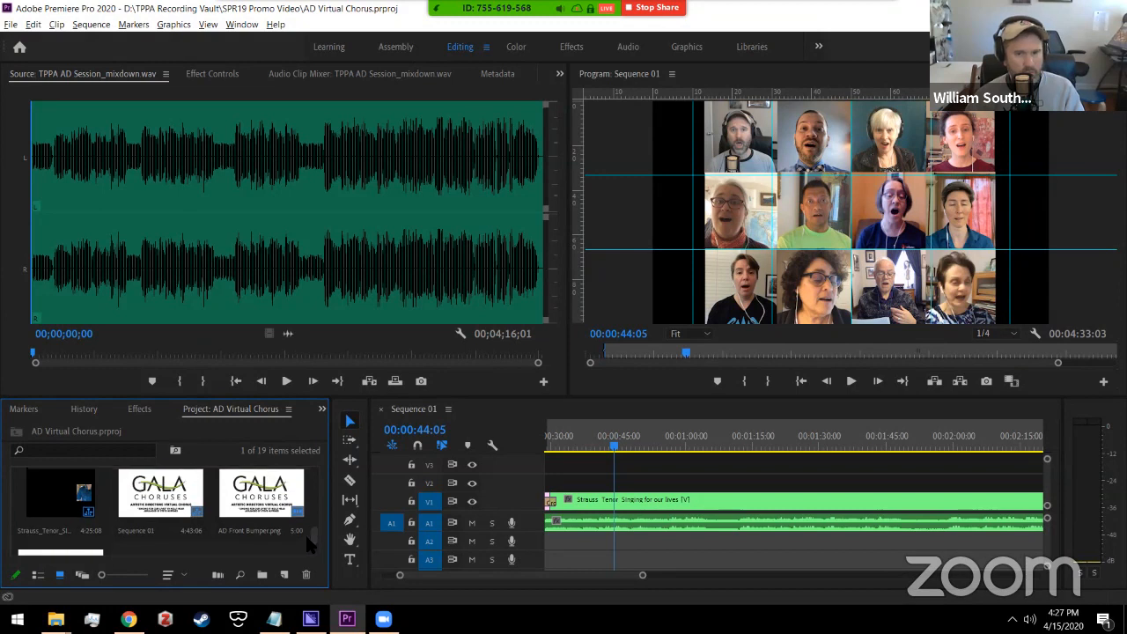
{"action": "double_click", "coordinate": [60, 495]}
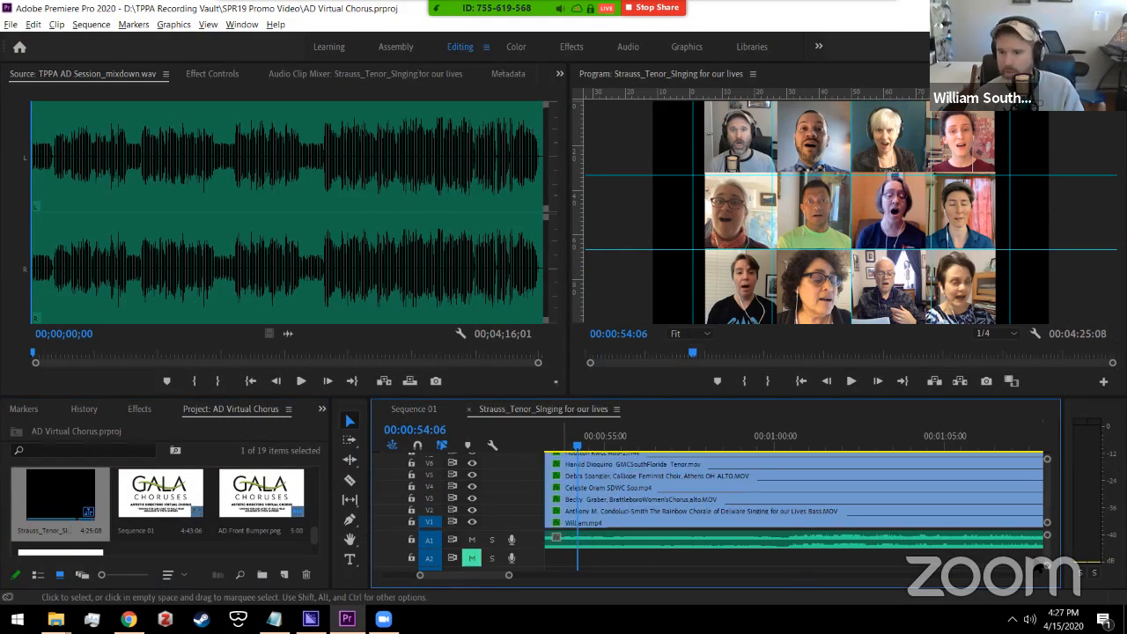
Step: Scrub the Strauss_Tenor grid sequence and play it from 00:00:16:04 to 00:00:19:29
{"action": "scroll", "coordinate": [1049, 495], "scroll_direction": "up", "scroll_amount": 3}
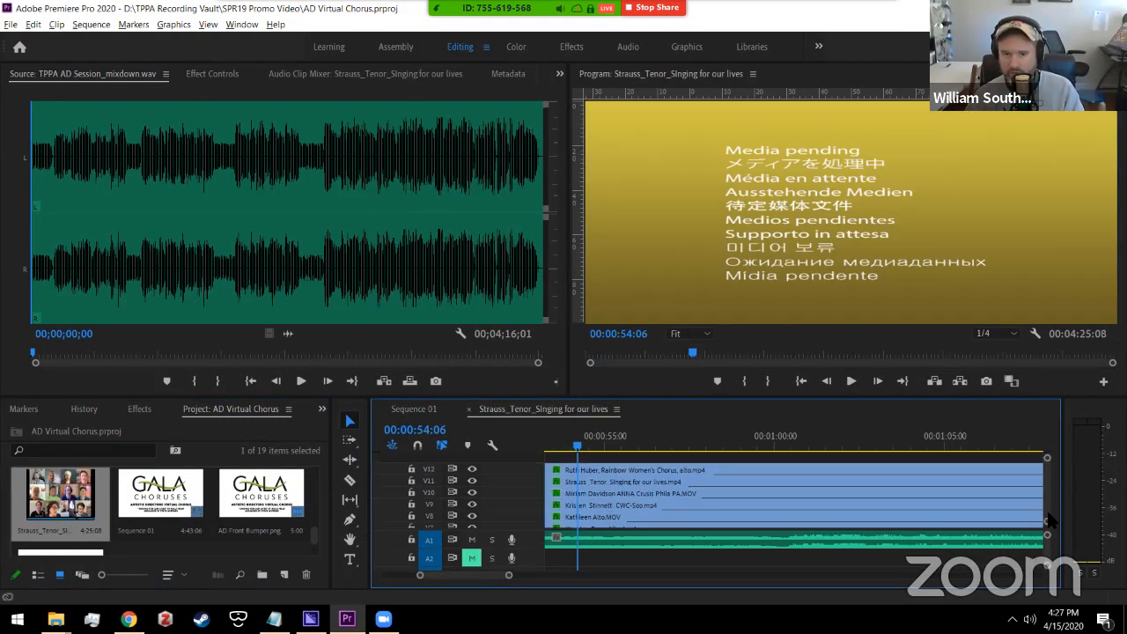
{"action": "scroll", "coordinate": [1049, 519], "scroll_direction": "down", "scroll_amount": 3}
{"action": "left_click_drag", "start_coordinate": [496, 574], "coordinate": [429, 574]}
{"action": "left_click", "coordinate": [542, 458]}
{"action": "left_click_drag", "start_coordinate": [649, 446], "coordinate": [641, 448]}
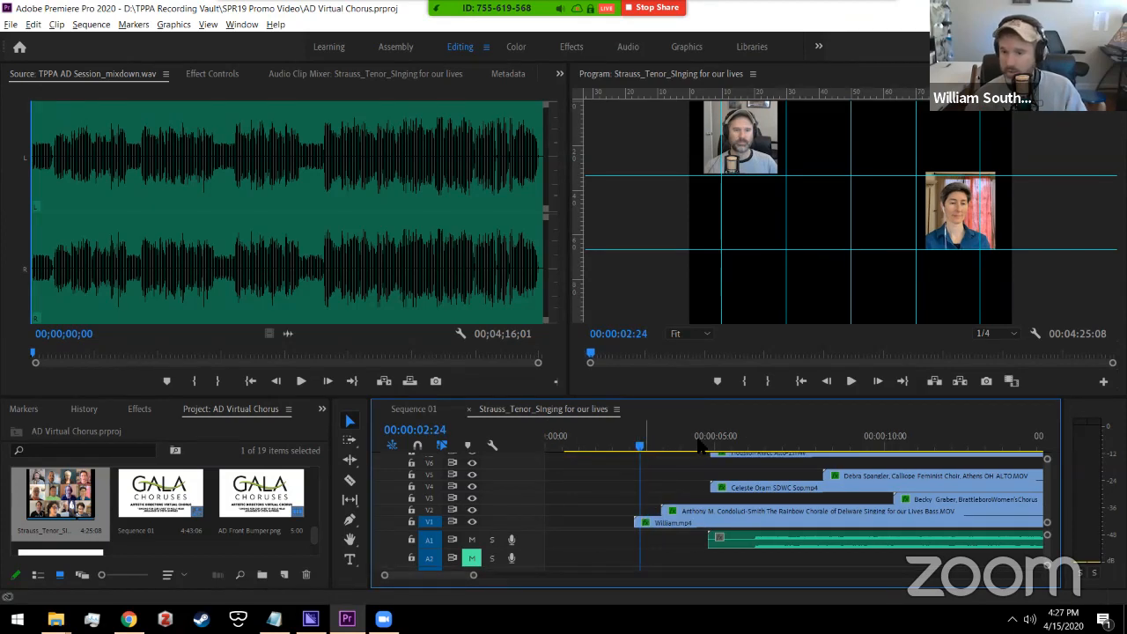
{"action": "left_click", "coordinate": [984, 447]}
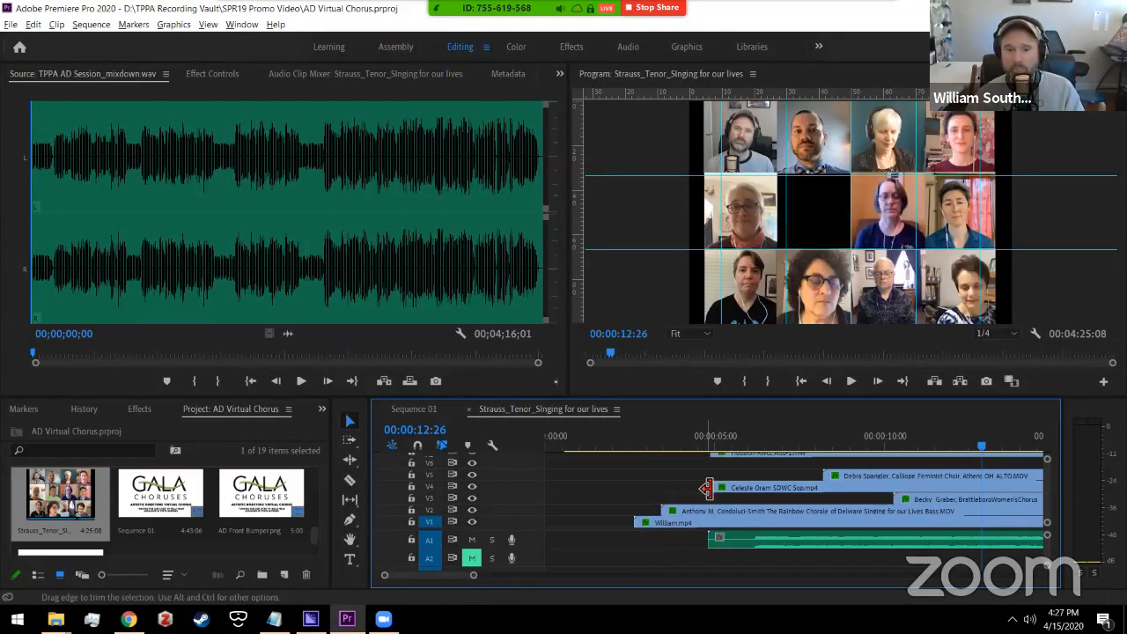
{"action": "left_click_drag", "start_coordinate": [468, 576], "coordinate": [473, 576]}
{"action": "left_click", "coordinate": [794, 446]}
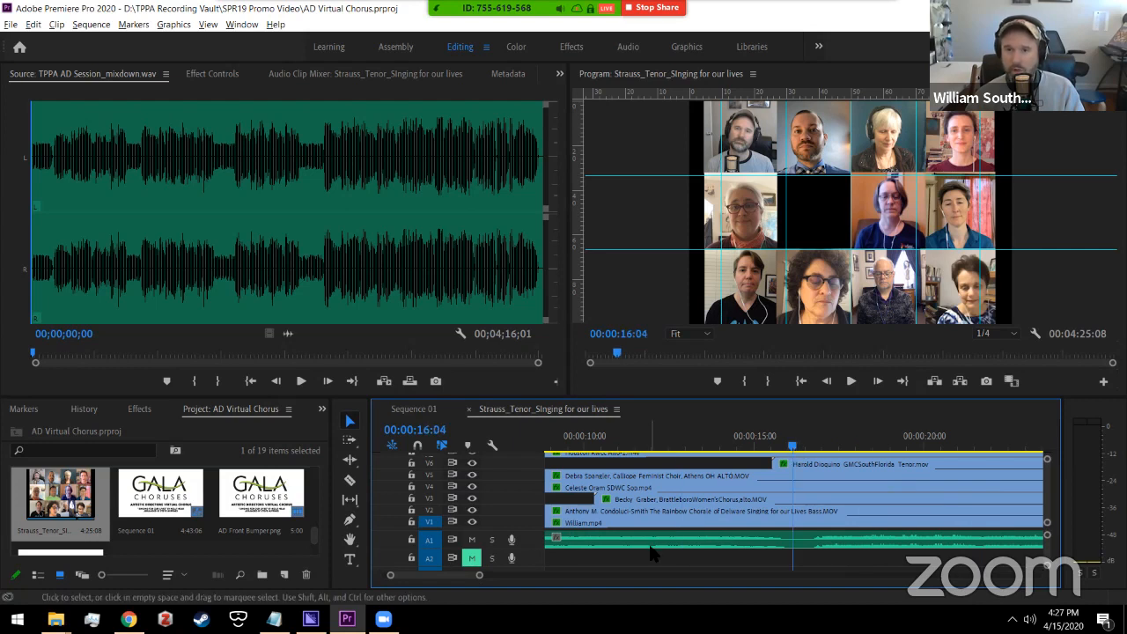
{"action": "key", "text": "space"}
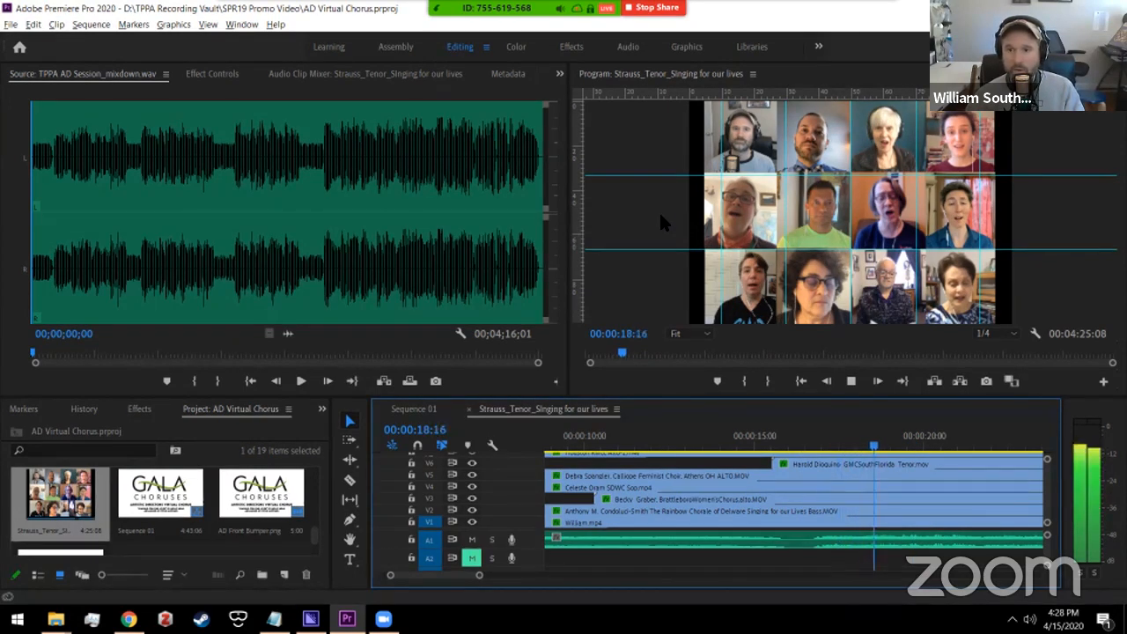
{"action": "key", "text": "space"}
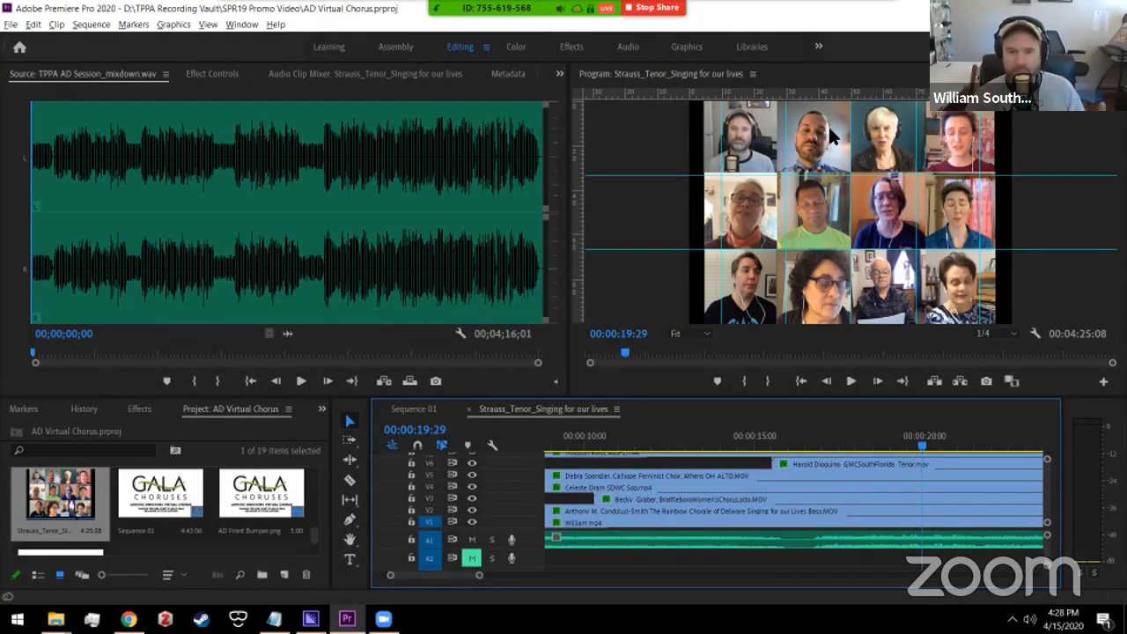
Step: Turn off the singer tracks V2 through V6 one by one, then turn V6 through V1 back on
{"action": "left_click", "coordinate": [471, 509]}
{"action": "left_click", "coordinate": [471, 498]}
{"action": "left_click", "coordinate": [472, 486]}
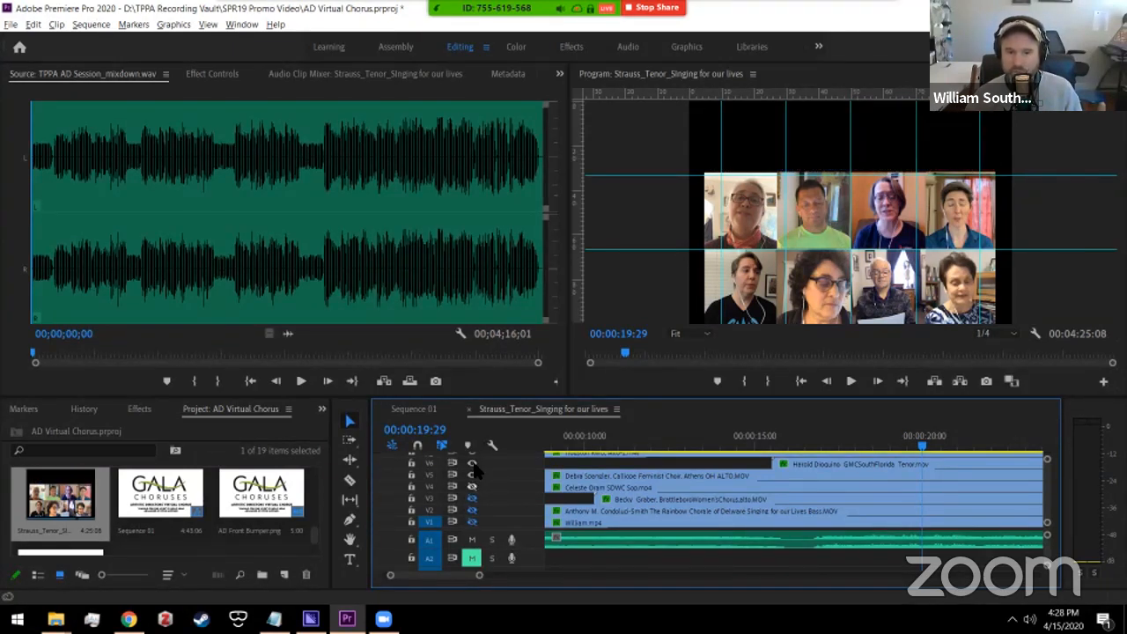
{"action": "left_click", "coordinate": [473, 475]}
{"action": "left_click", "coordinate": [473, 464]}
{"action": "left_click", "coordinate": [472, 463]}
{"action": "left_click", "coordinate": [473, 475]}
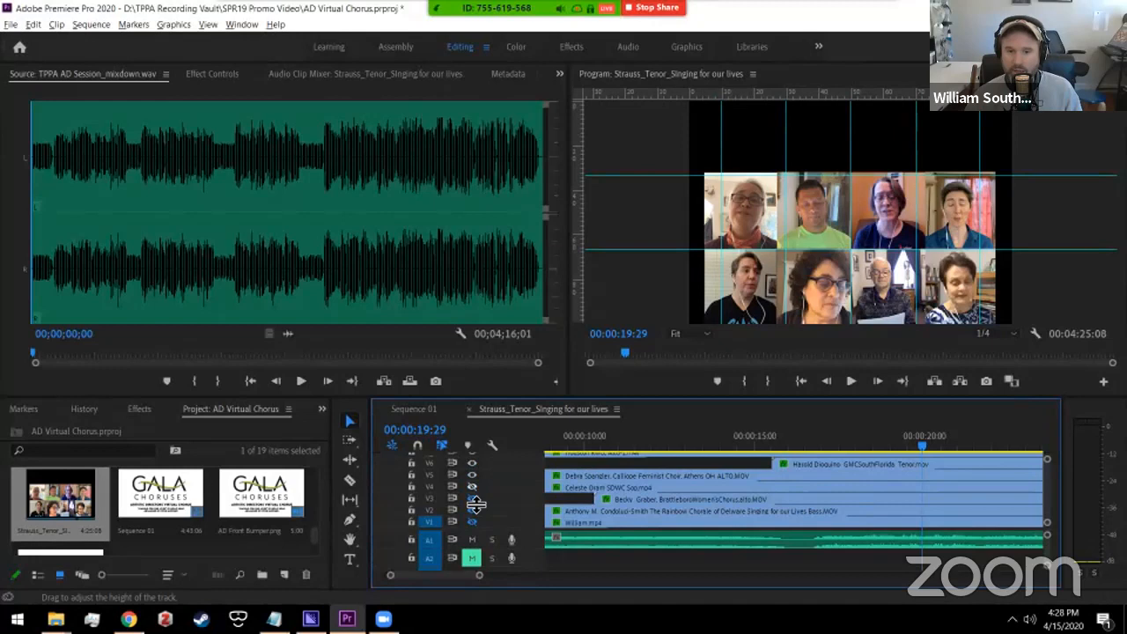
{"action": "left_click", "coordinate": [472, 487]}
{"action": "left_click", "coordinate": [471, 498]}
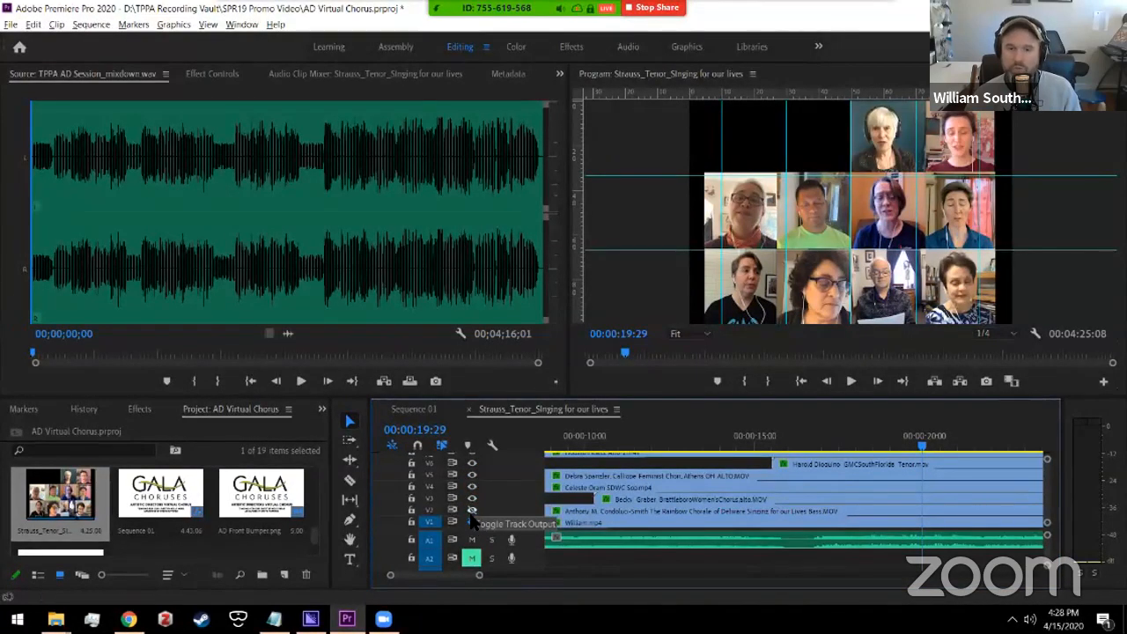
{"action": "left_click", "coordinate": [471, 510]}
{"action": "left_click", "coordinate": [471, 521]}
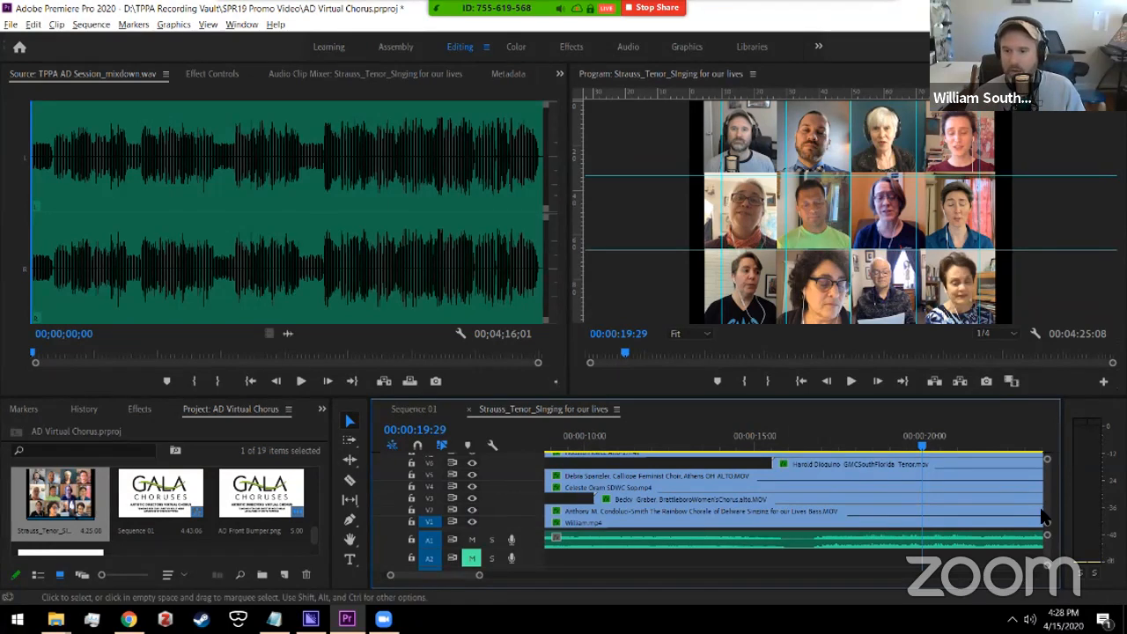
Step: Return to Sequence 01 and scrub back to the opening GALA title
{"action": "scroll", "coordinate": [1044, 479], "scroll_direction": "up", "scroll_amount": 2}
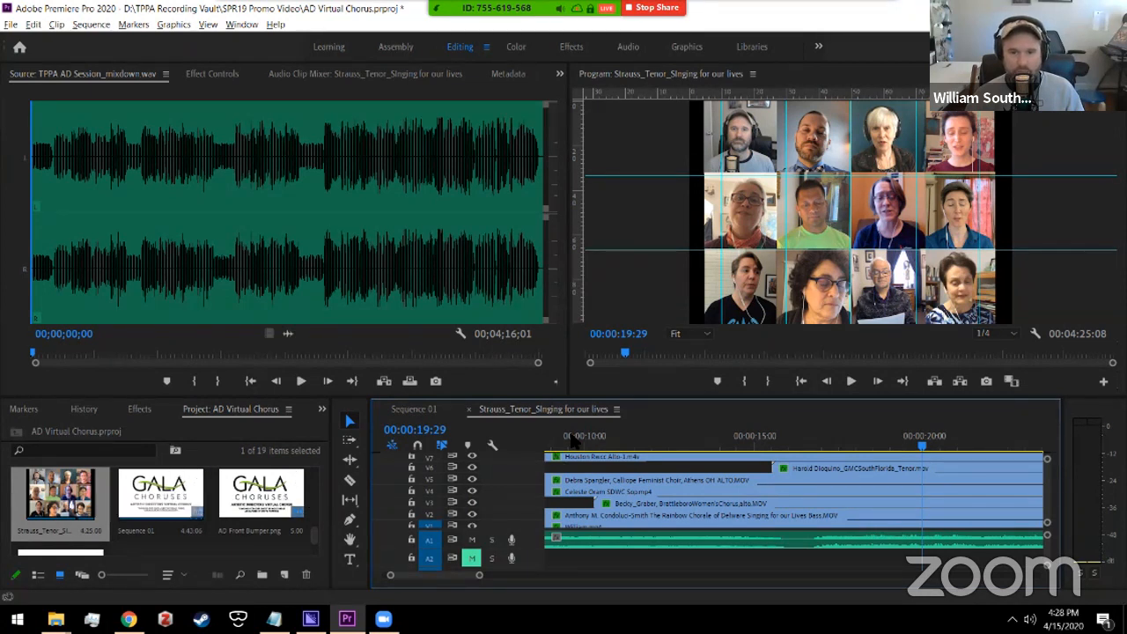
{"action": "left_click", "coordinate": [436, 411]}
{"action": "left_click_drag", "start_coordinate": [628, 574], "coordinate": [591, 572]}
{"action": "left_click_drag", "start_coordinate": [666, 448], "coordinate": [628, 448]}
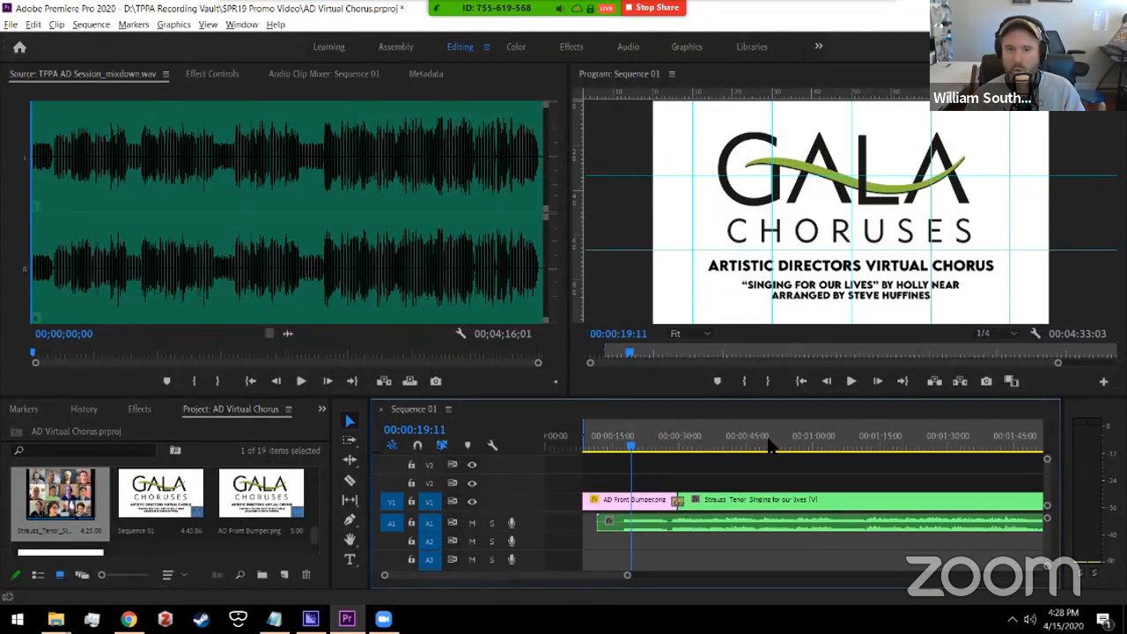
Step: Play Sequence 01, zoom the timeline out, and return to the GALA title card
{"action": "key", "text": "space"}
{"action": "left_click", "coordinate": [586, 443]}
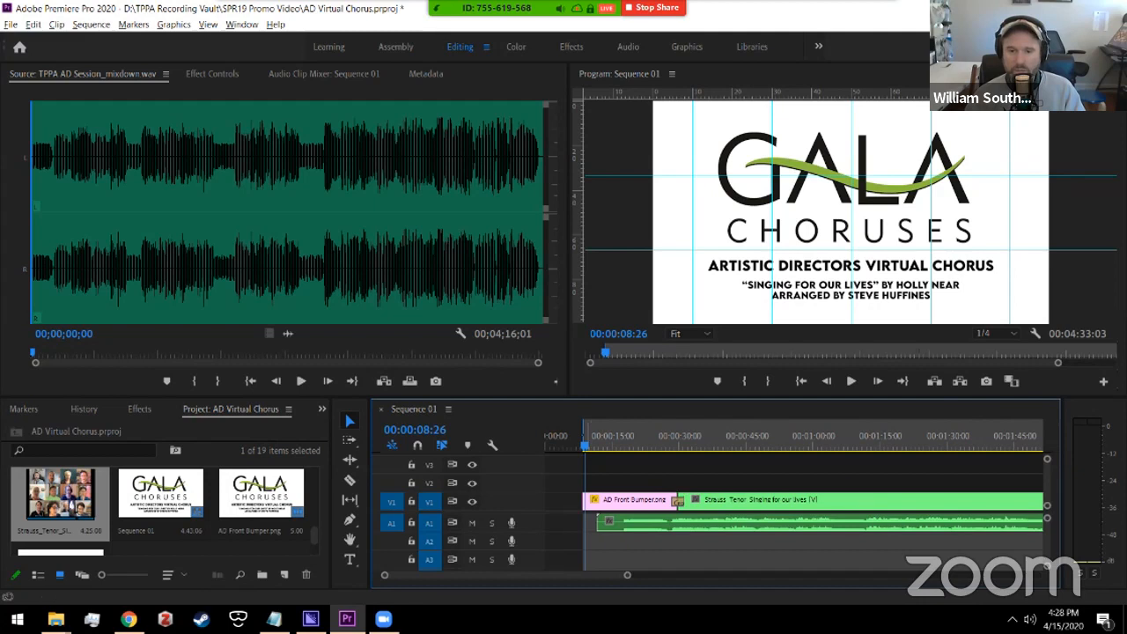
{"action": "left_click_drag", "start_coordinate": [627, 575], "coordinate": [833, 584]}
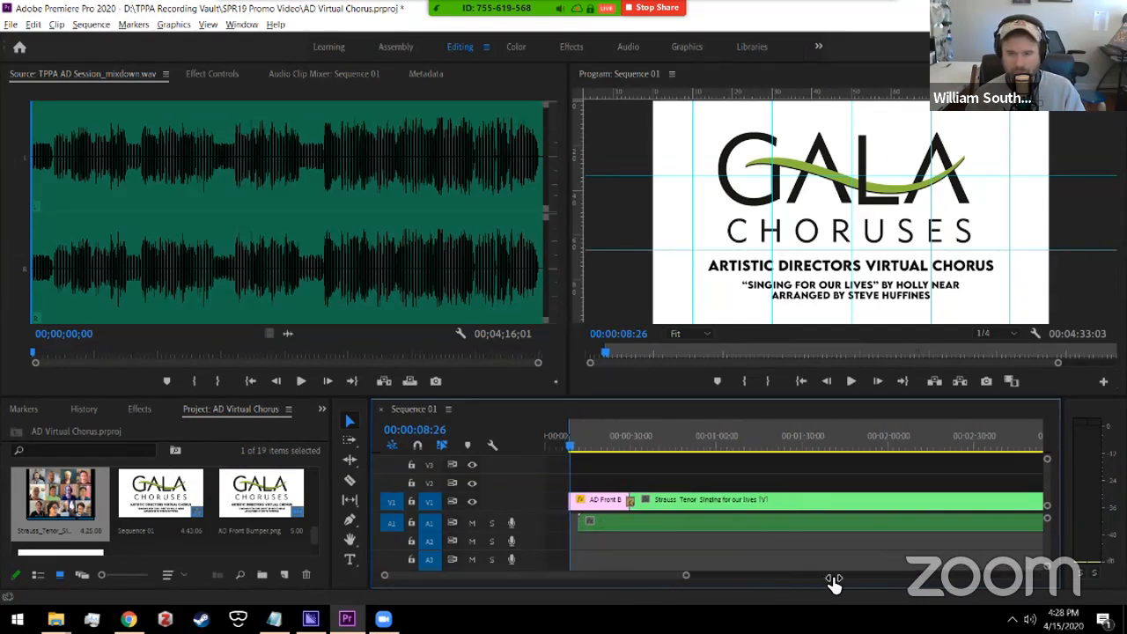
{"action": "left_click", "coordinate": [609, 429]}
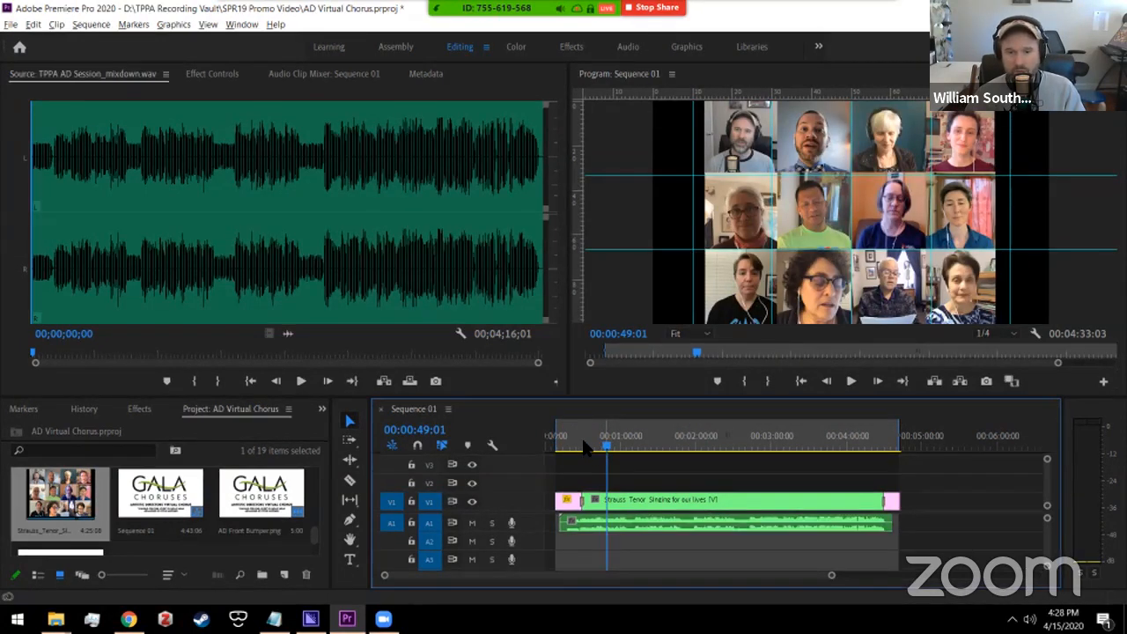
{"action": "left_click", "coordinate": [568, 447]}
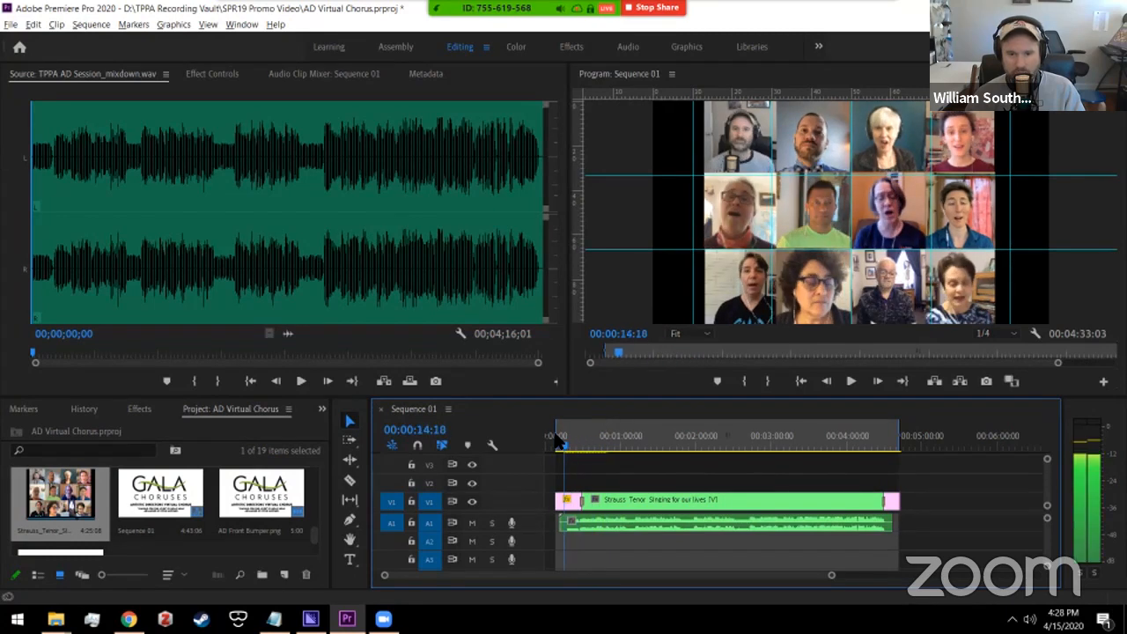
{"action": "left_click_drag", "start_coordinate": [553, 432], "coordinate": [555, 433]}
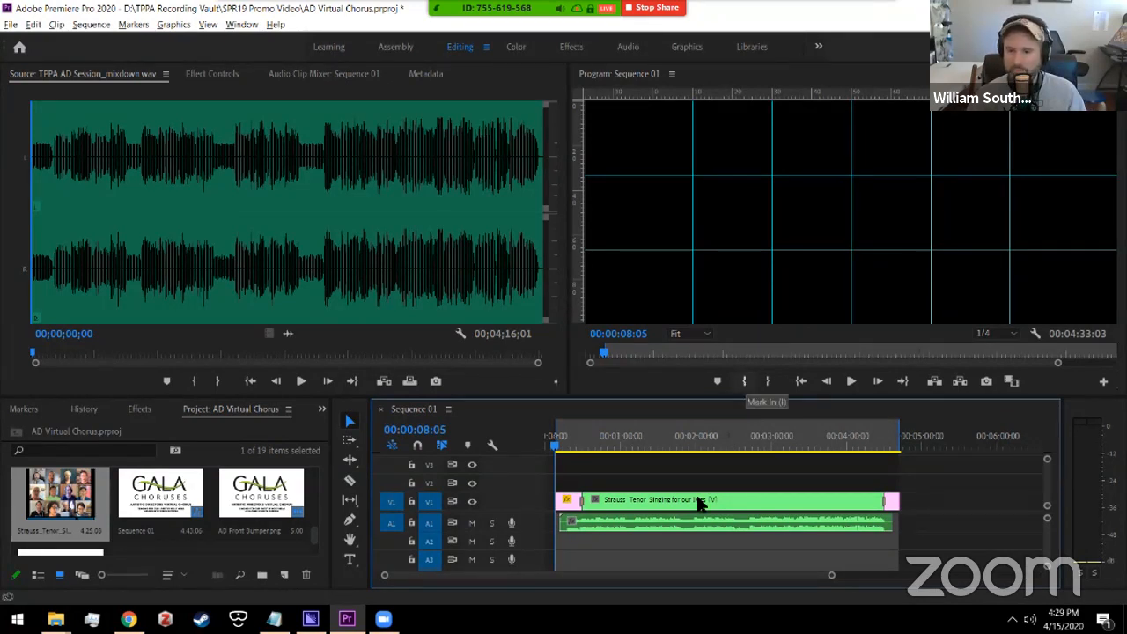
Step: Set Sequence 01's Out point at 00:04:40:23 on the GALA end card
{"action": "left_click", "coordinate": [891, 447]}
{"action": "left_click_drag", "start_coordinate": [903, 447], "coordinate": [930, 440]}
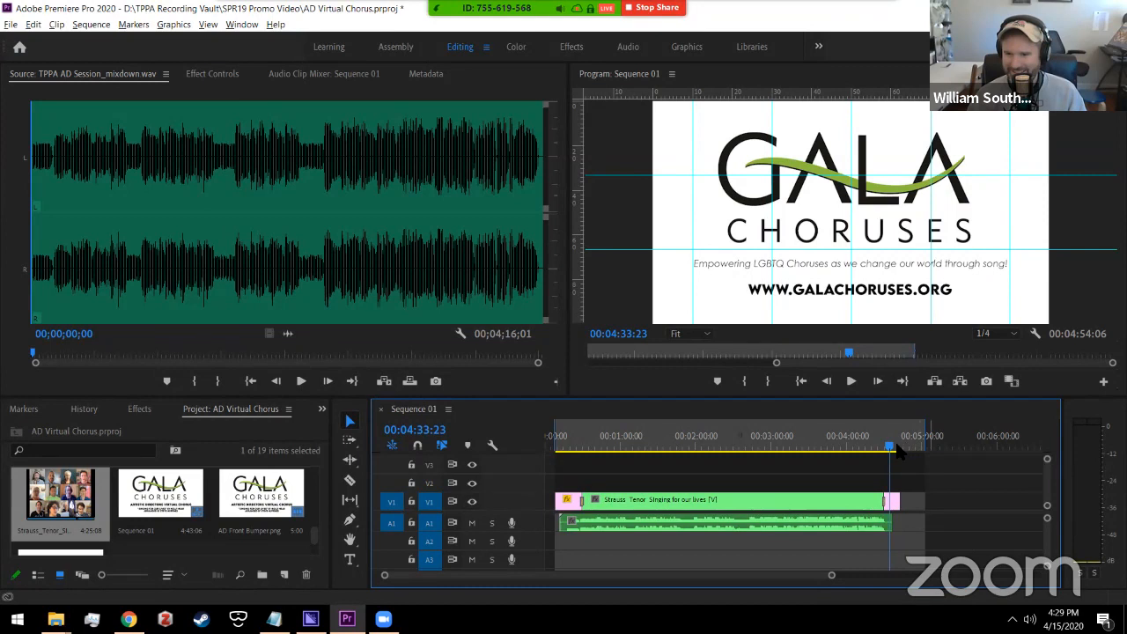
{"action": "left_click", "coordinate": [898, 446]}
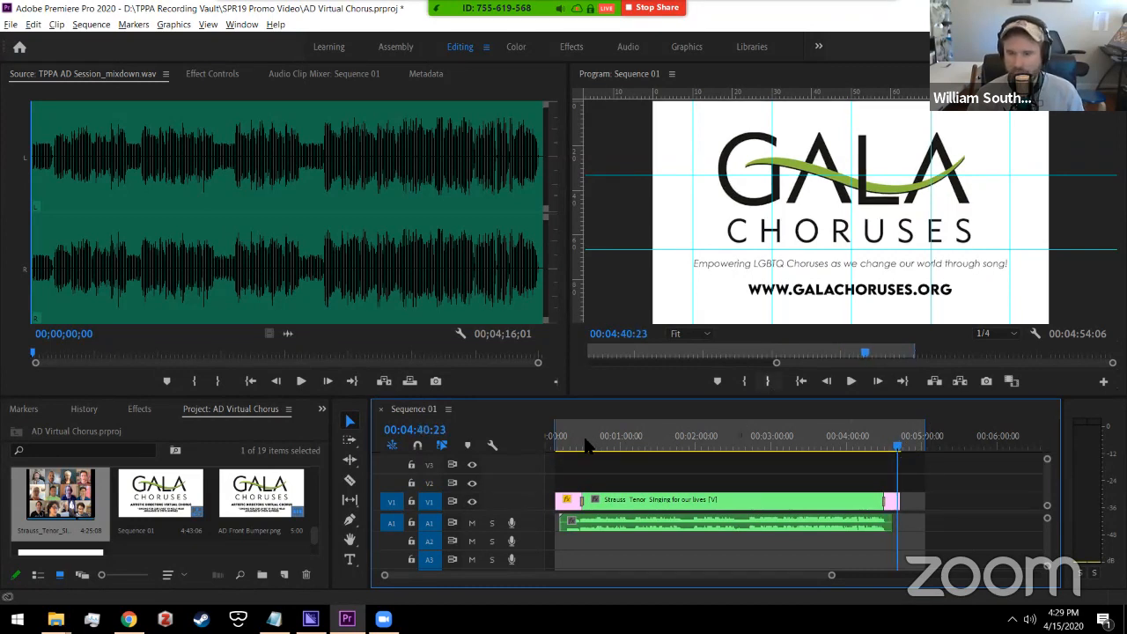
{"action": "key", "text": "o"}
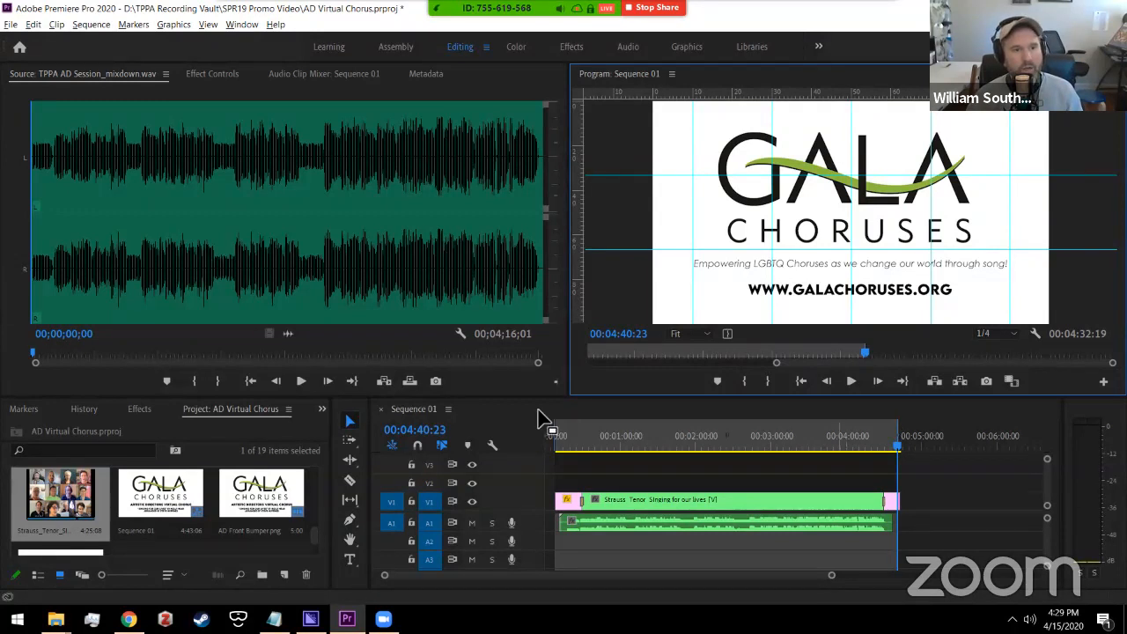
Step: Open the Export Media settings for Sequence 01
{"action": "left_click", "coordinate": [11, 24]}
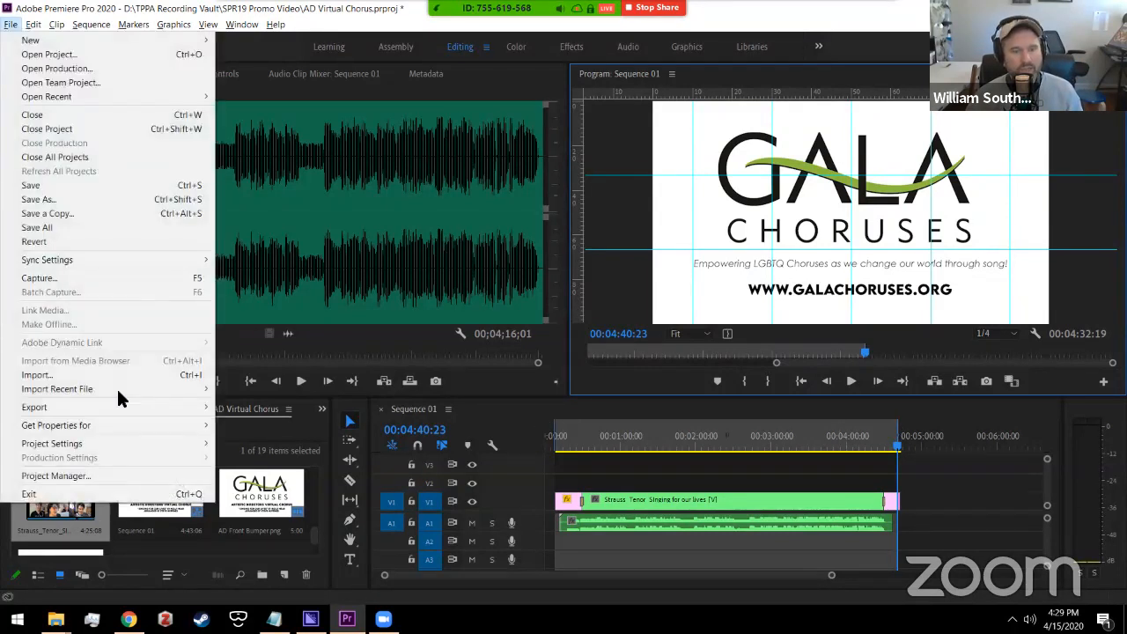
{"action": "mouse_move", "coordinate": [118, 405]}
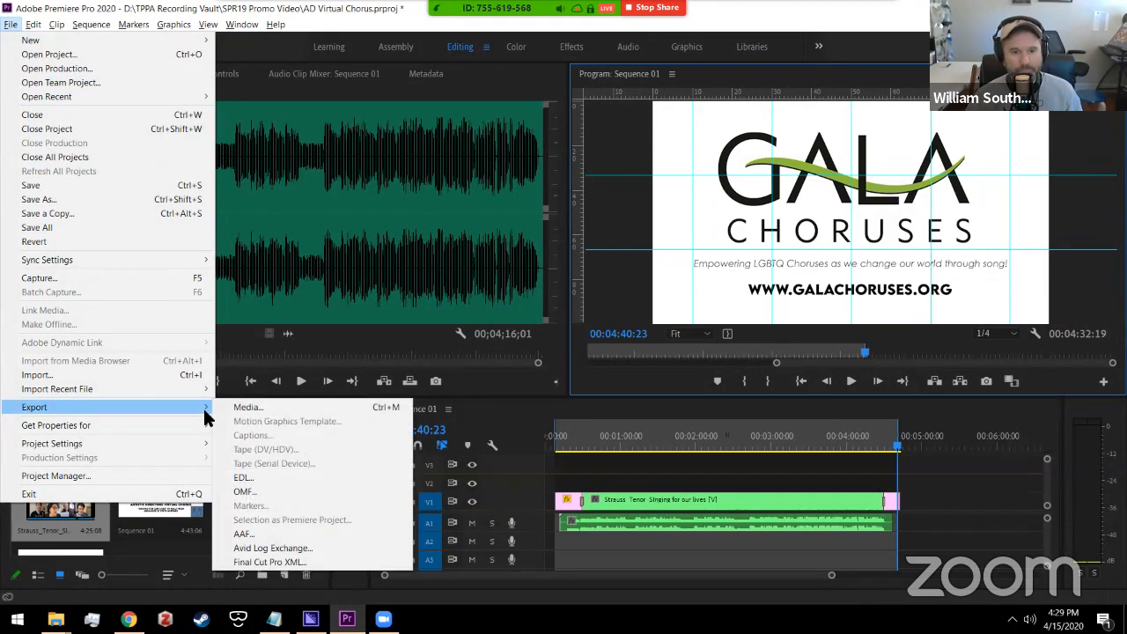
{"action": "left_click", "coordinate": [264, 409]}
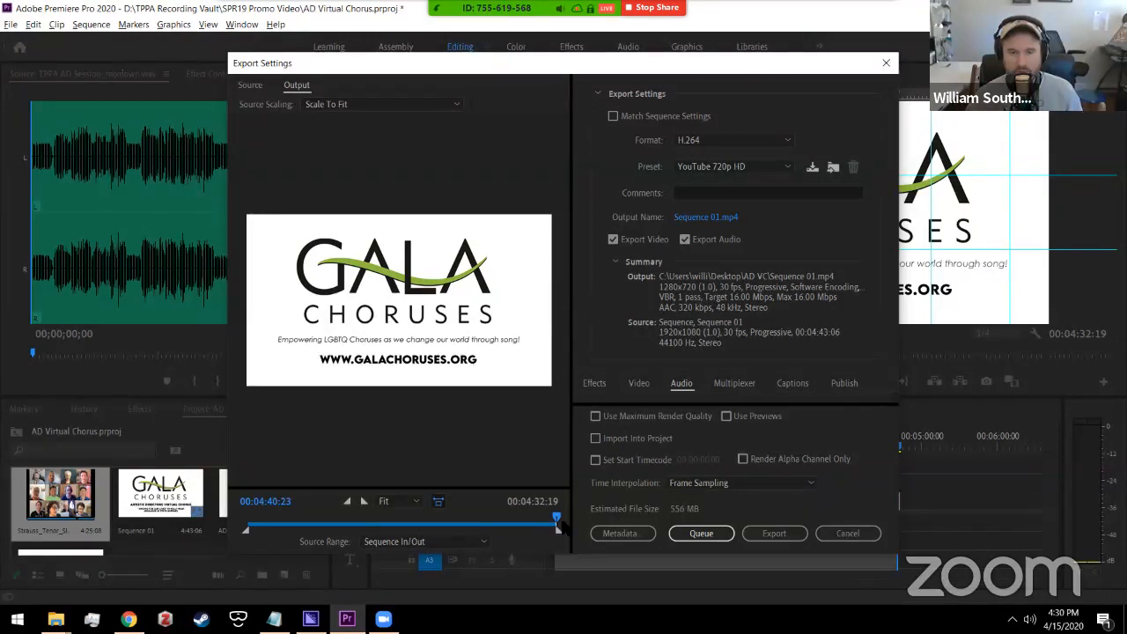
Step: Scrub the export preview through 00:04:26:08, 00:03:23:16, 00:01:52:24 and 00:01:08:06, then back to the title slide
{"action": "left_click", "coordinate": [469, 521]}
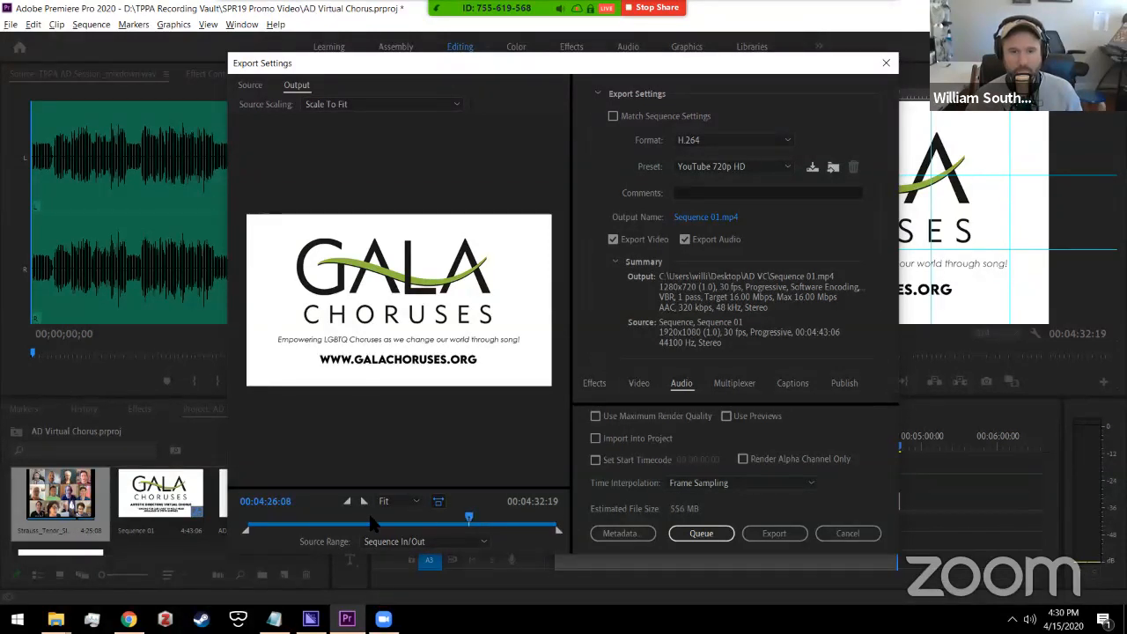
{"action": "left_click", "coordinate": [366, 522]}
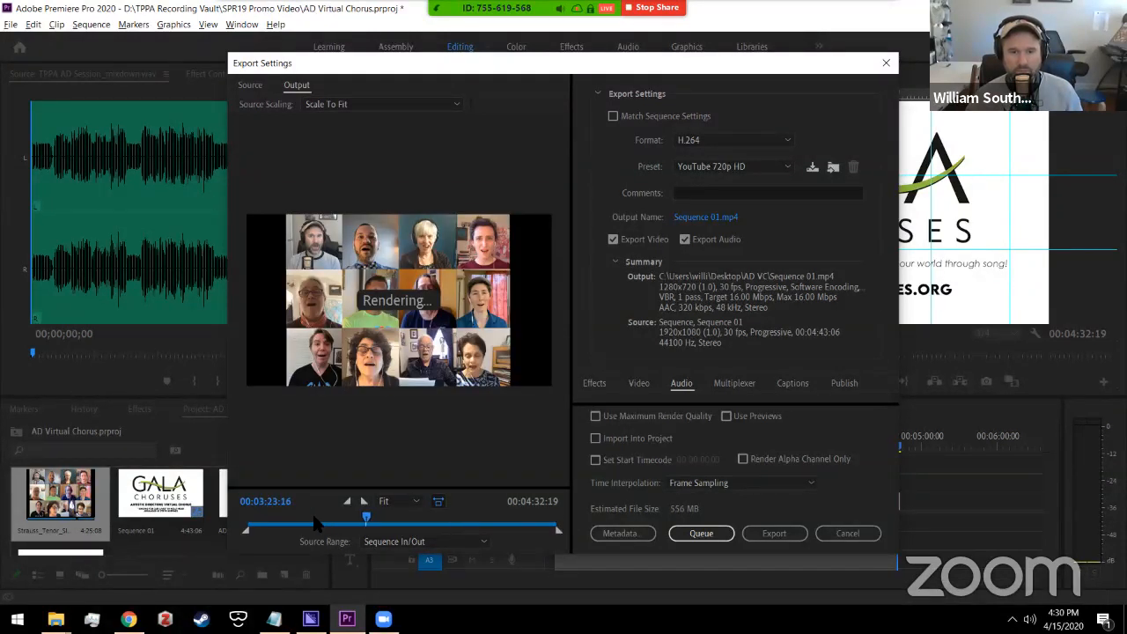
{"action": "left_click", "coordinate": [316, 521]}
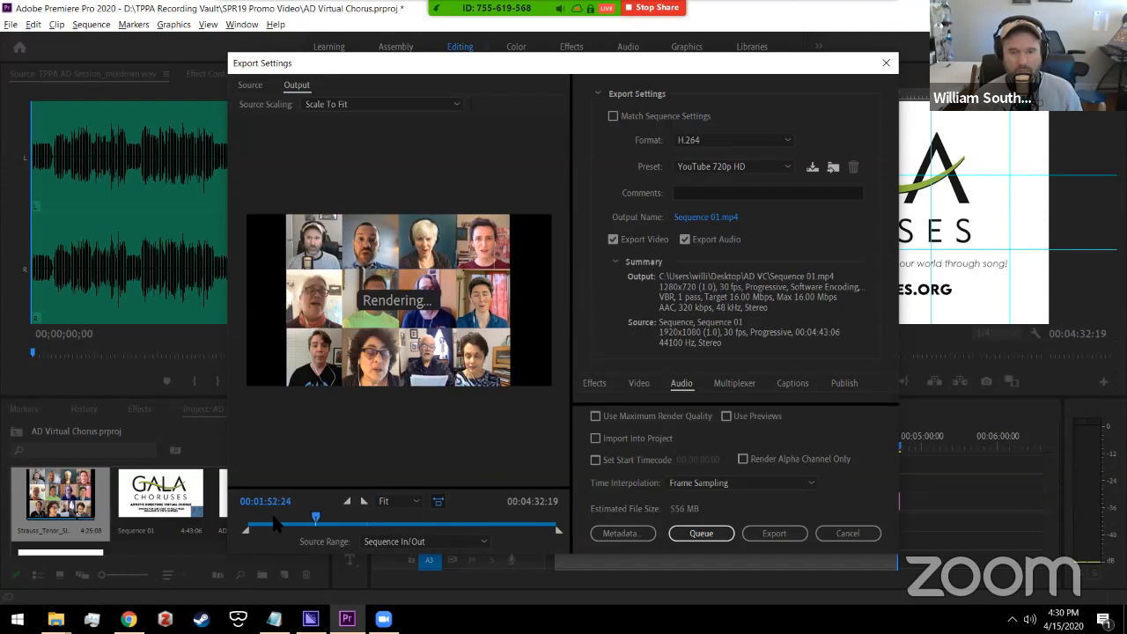
{"action": "left_click", "coordinate": [276, 521]}
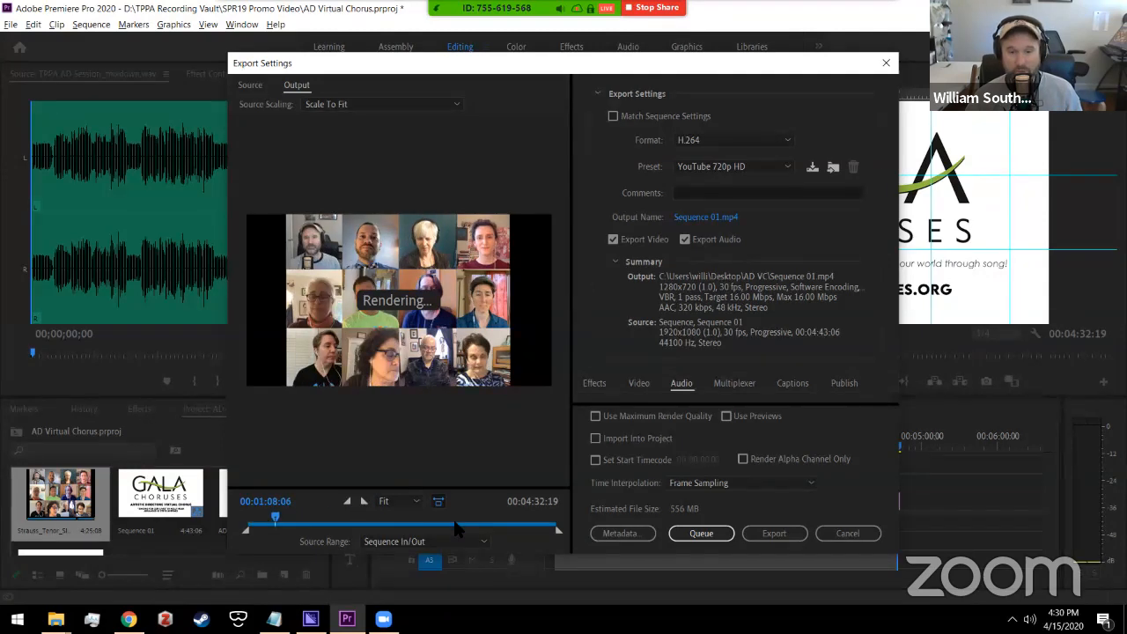
{"action": "left_click", "coordinate": [422, 521]}
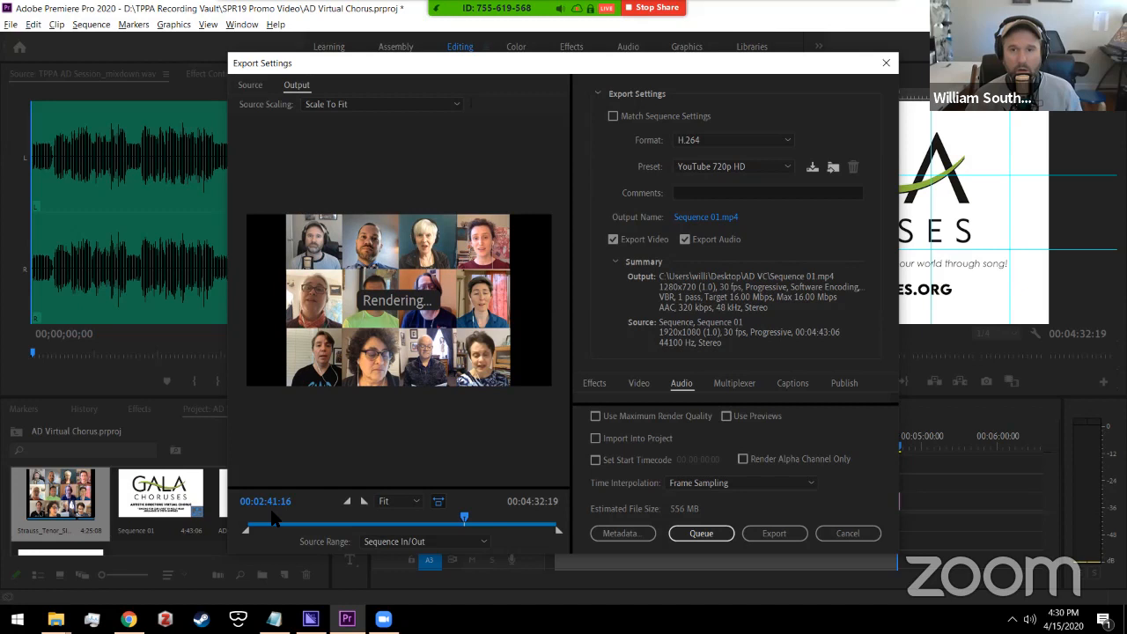
{"action": "left_click_drag", "start_coordinate": [279, 521], "coordinate": [267, 521]}
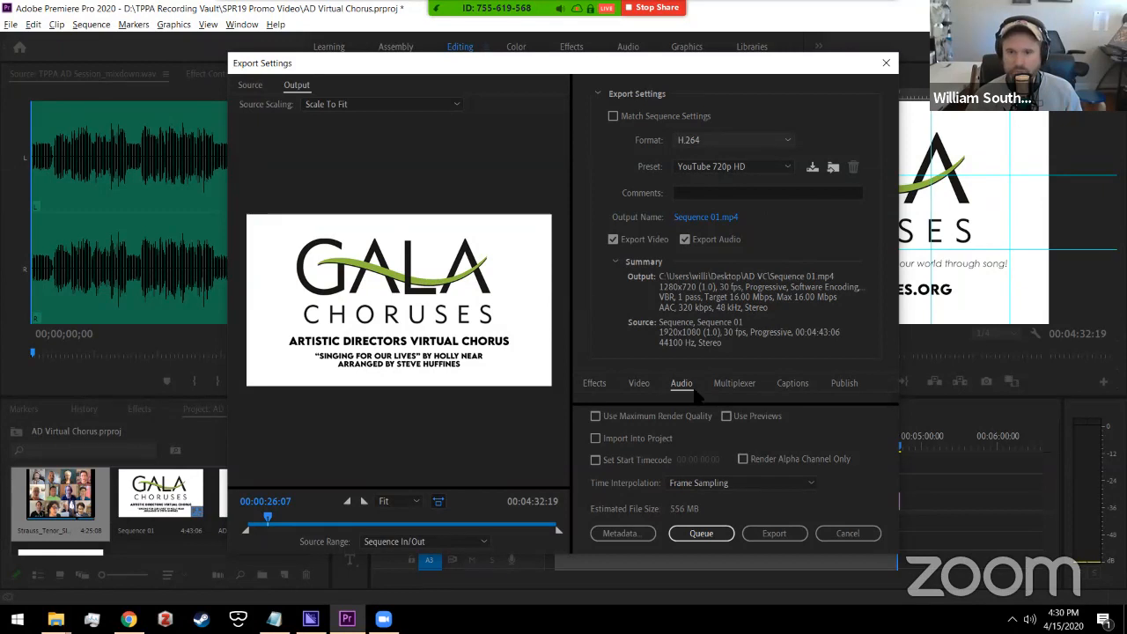
{"action": "left_click", "coordinate": [742, 140]}
Step: Keep H.264 format, choose the YouTube 1080p Full HD preset, and open the output file location
{"action": "scroll", "coordinate": [742, 445], "scroll_direction": "up", "scroll_amount": 2}
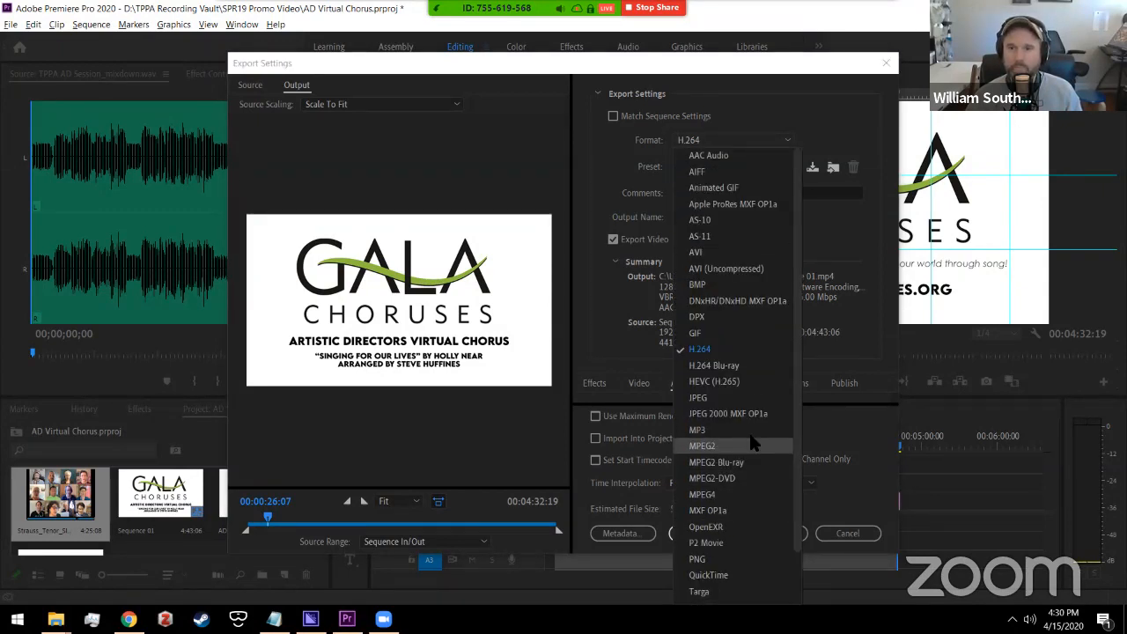
{"action": "scroll", "coordinate": [748, 430], "scroll_direction": "down", "scroll_amount": 2}
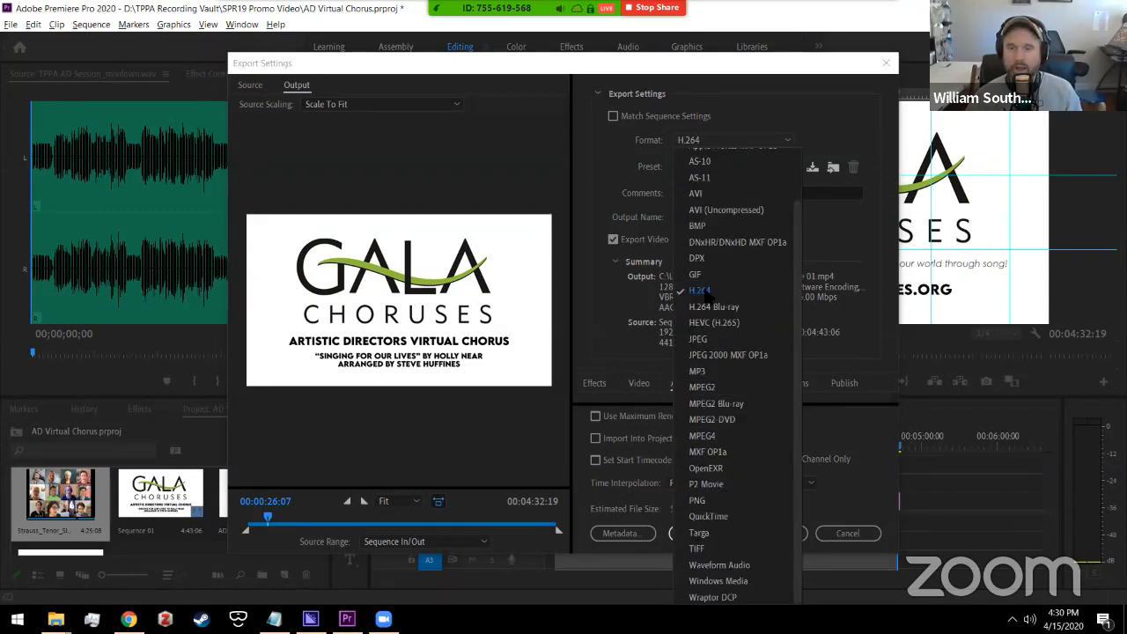
{"action": "left_click", "coordinate": [667, 145]}
{"action": "left_click", "coordinate": [771, 167]}
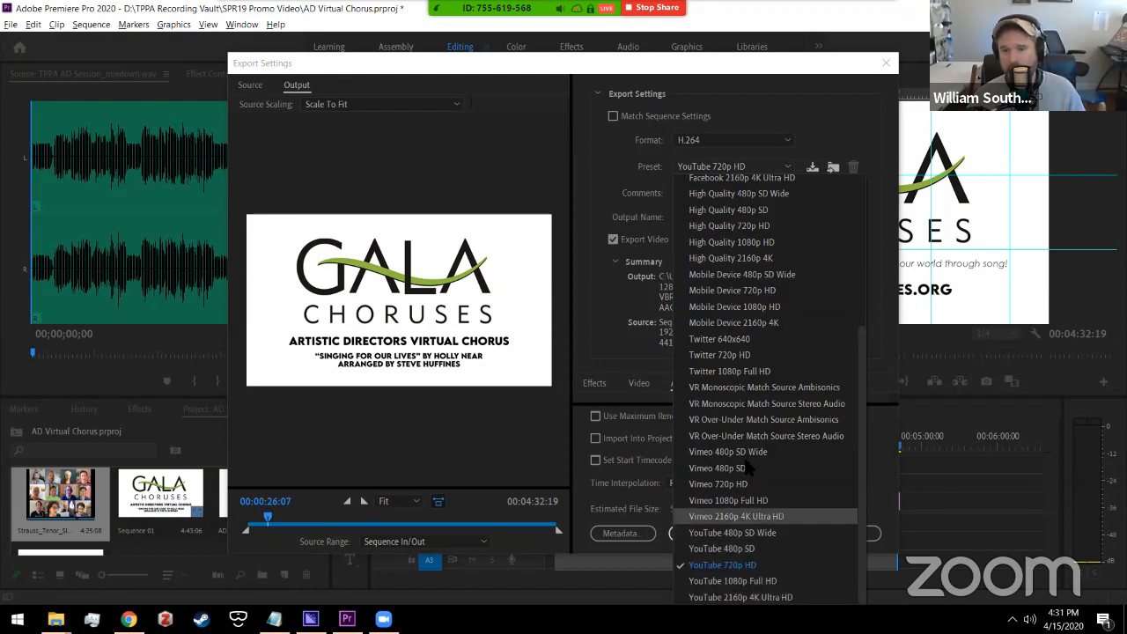
{"action": "scroll", "coordinate": [757, 440], "scroll_direction": "up", "scroll_amount": 5}
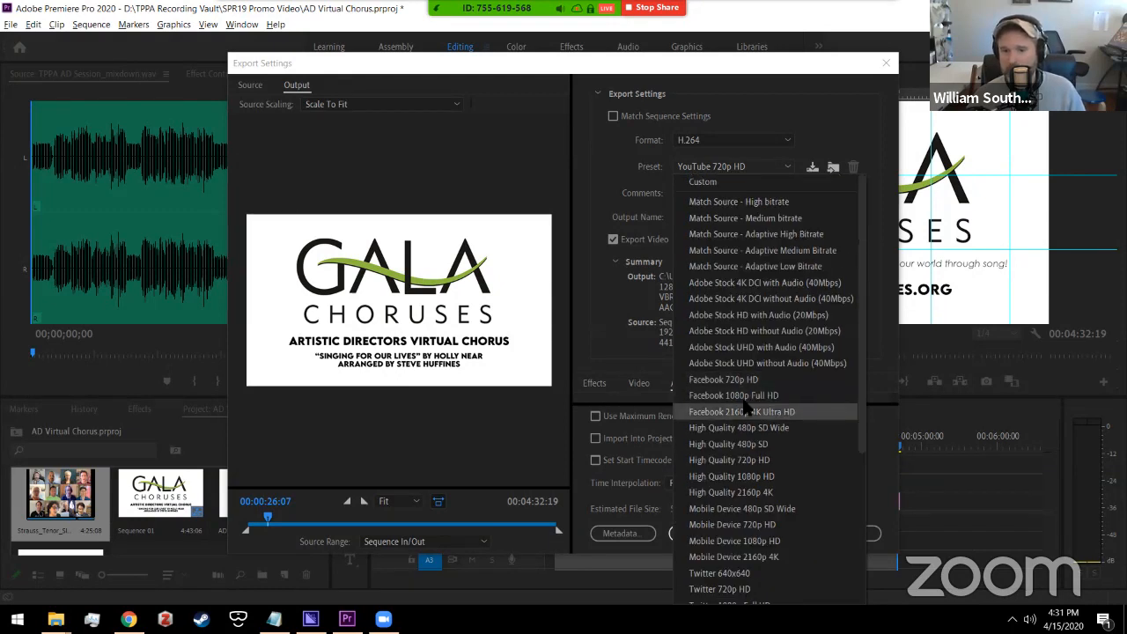
{"action": "scroll", "coordinate": [740, 412], "scroll_direction": "down", "scroll_amount": 3}
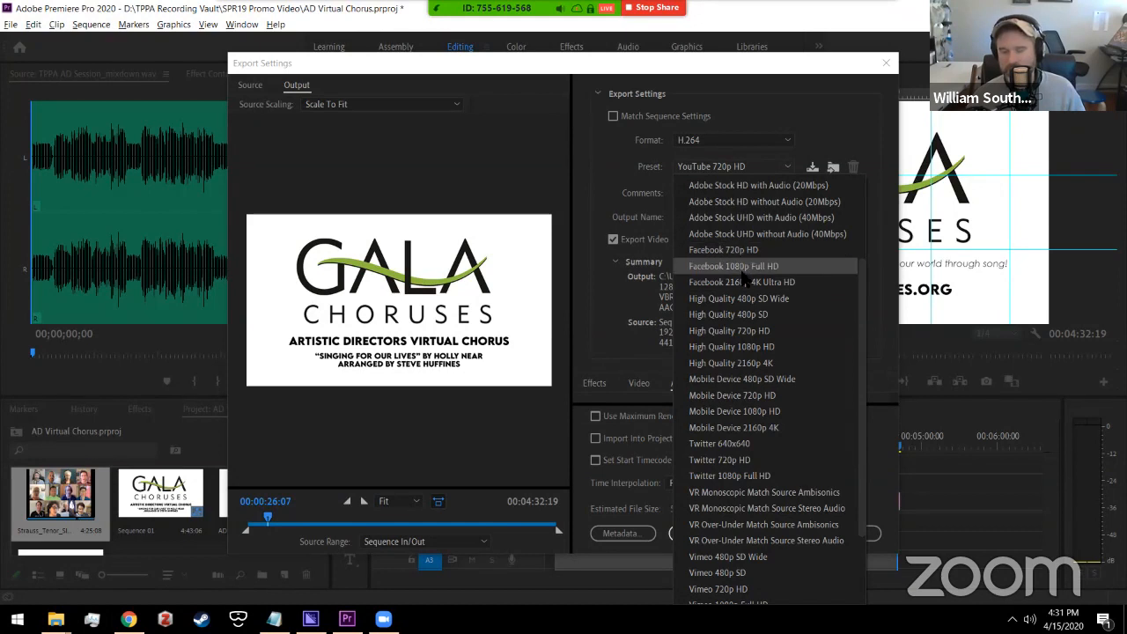
{"action": "scroll", "coordinate": [730, 493], "scroll_direction": "down", "scroll_amount": 2}
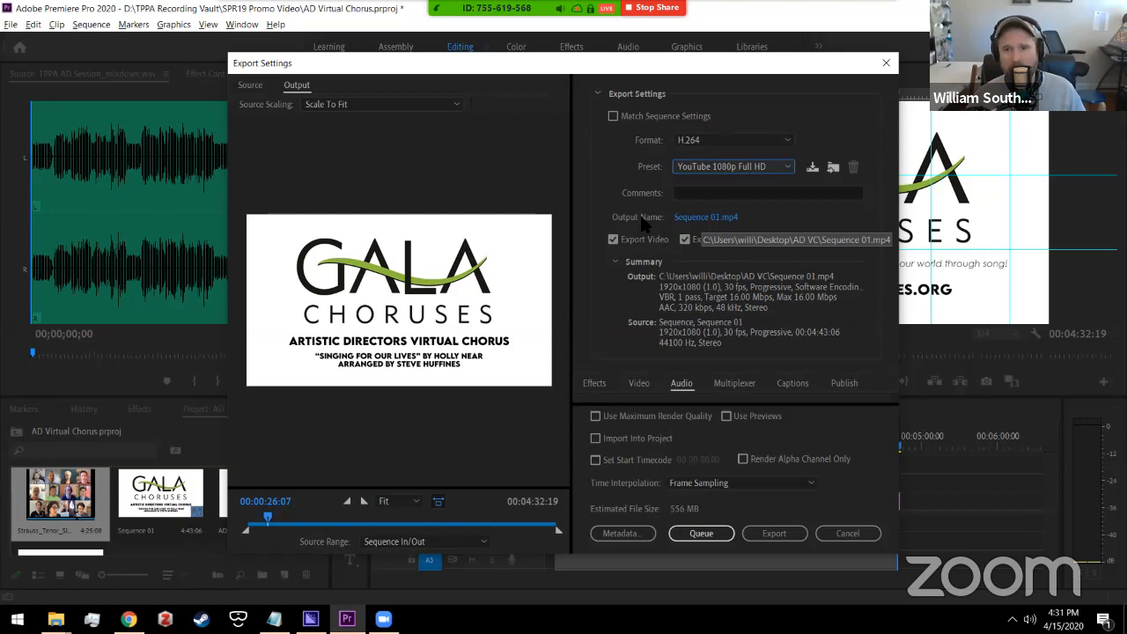
{"action": "left_click", "coordinate": [702, 218]}
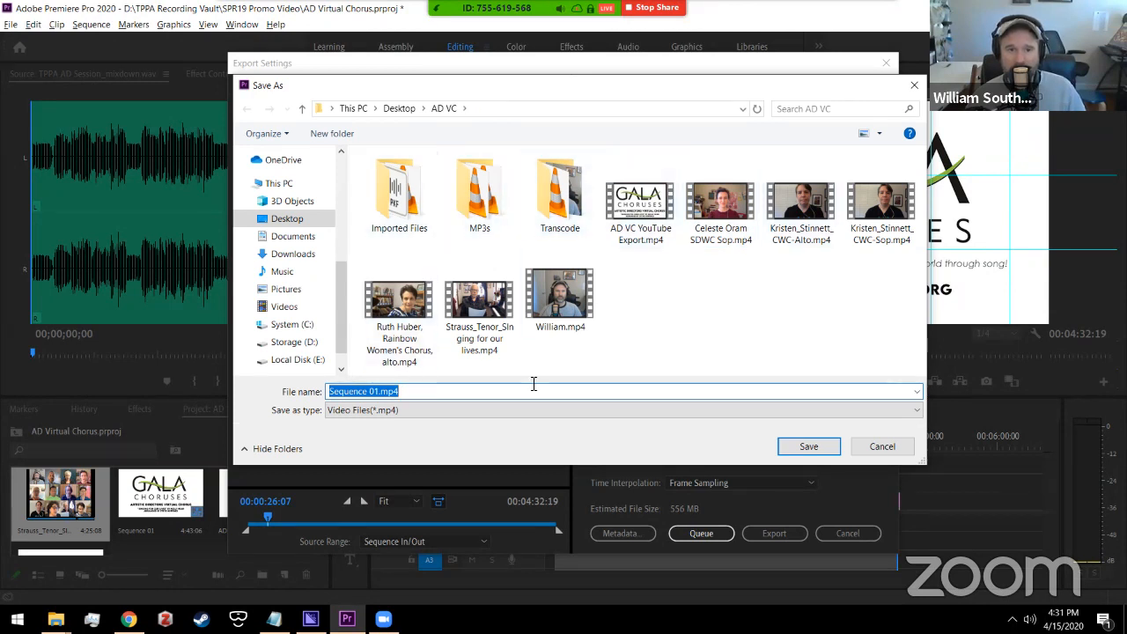
Step: Point the export output to the Desktop and rename the file to VC AD Demo
{"action": "left_click", "coordinate": [286, 218]}
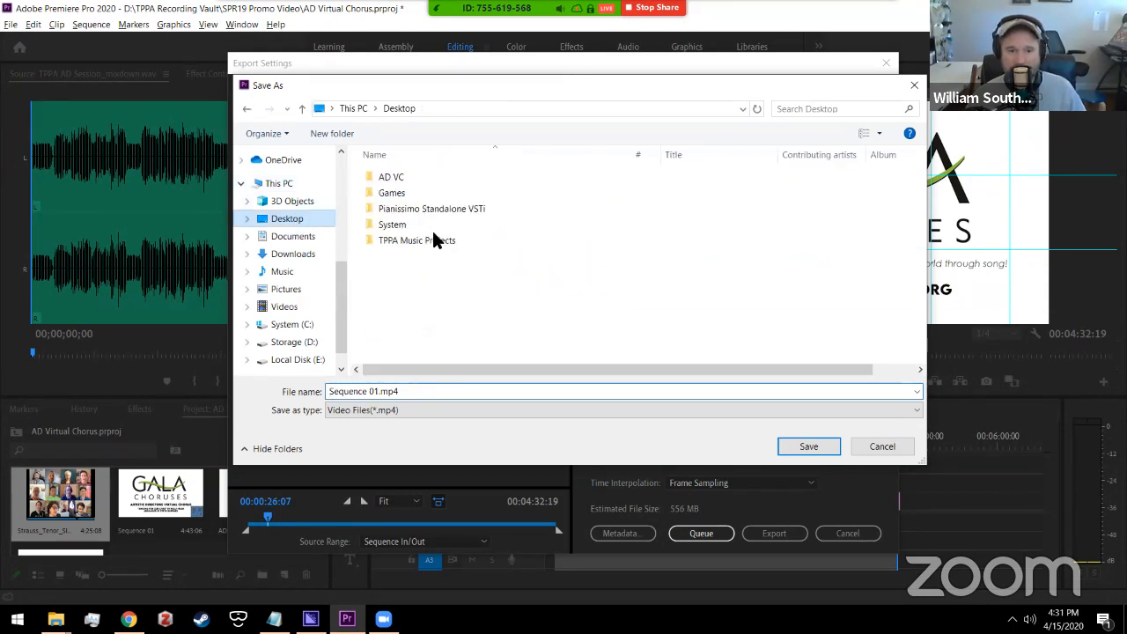
{"action": "left_click_drag", "start_coordinate": [435, 392], "coordinate": [276, 395]}
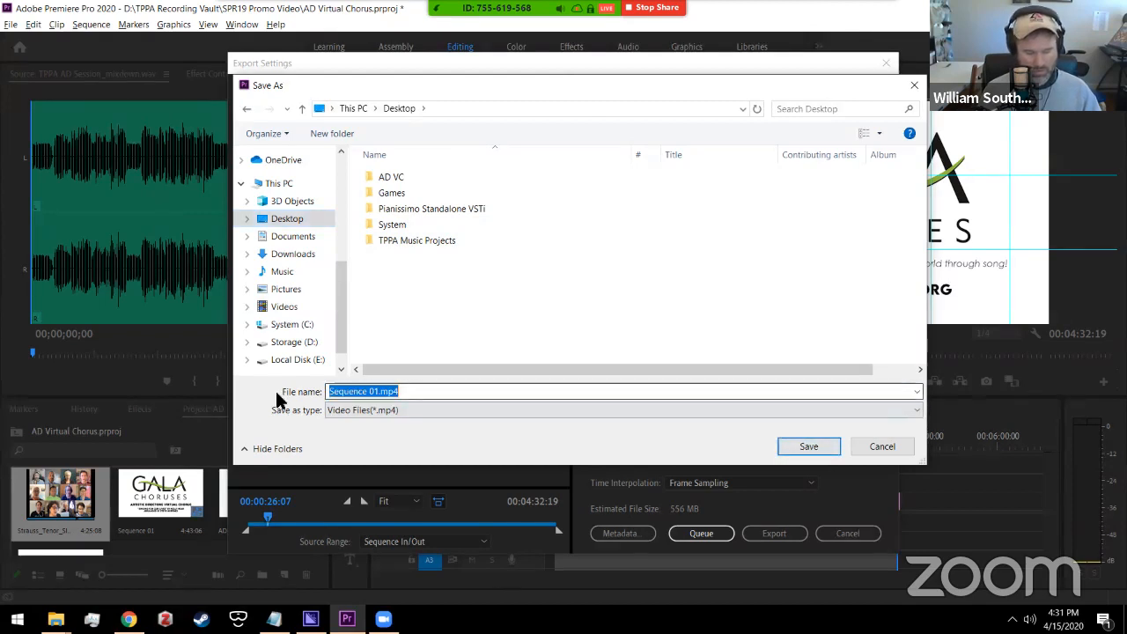
{"action": "type", "text": "VC AD DE"}
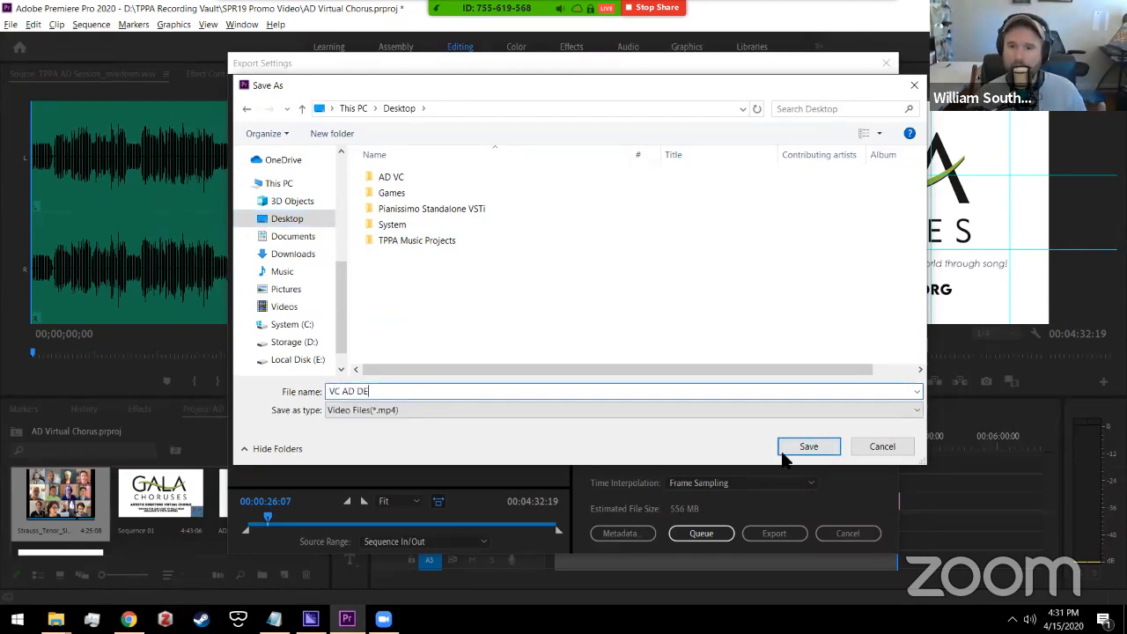
{"action": "key", "text": "BackSpace"}
{"action": "type", "text": "emo"}
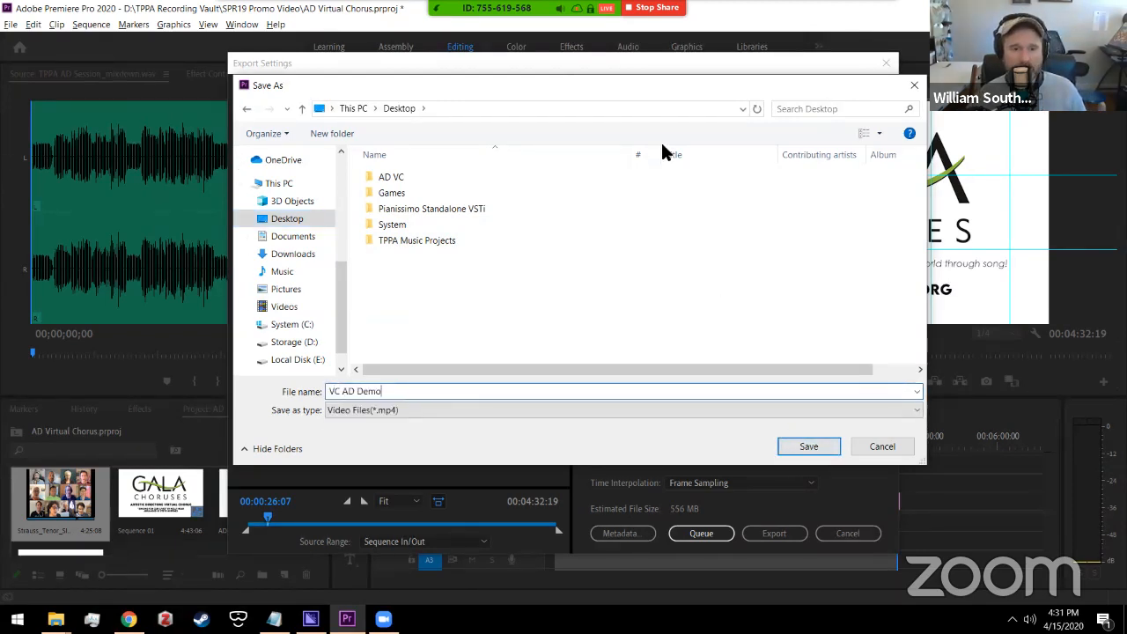
{"action": "key", "text": "Return"}
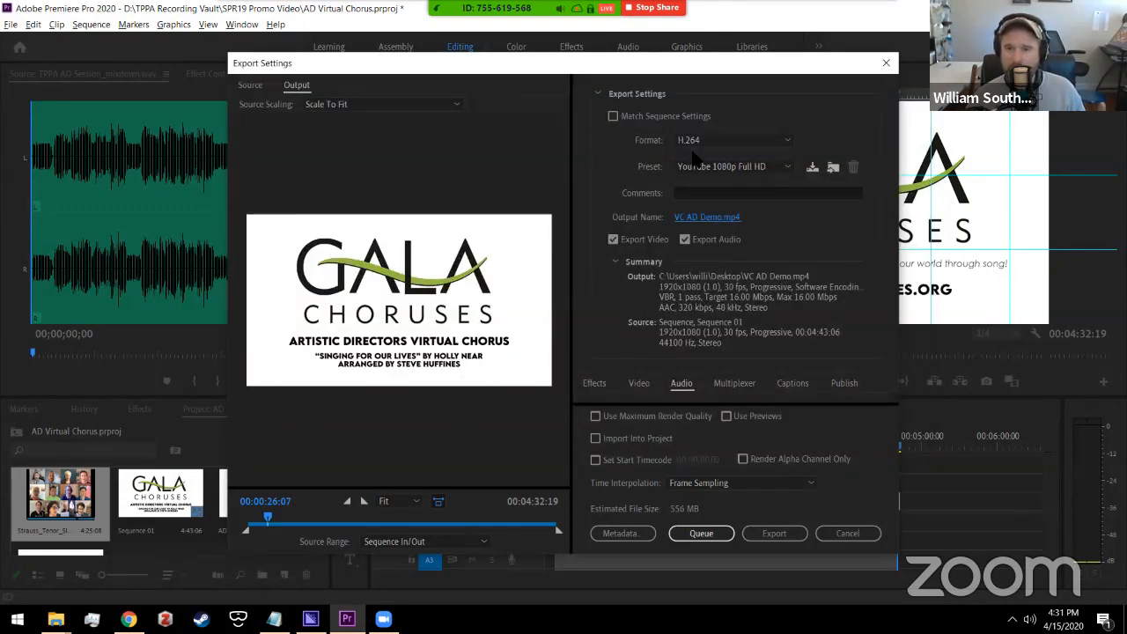
Step: Switch the preset to YouTube 720p HD and start exporting Sequence 01
{"action": "left_click", "coordinate": [776, 169]}
{"action": "left_click", "coordinate": [742, 572]}
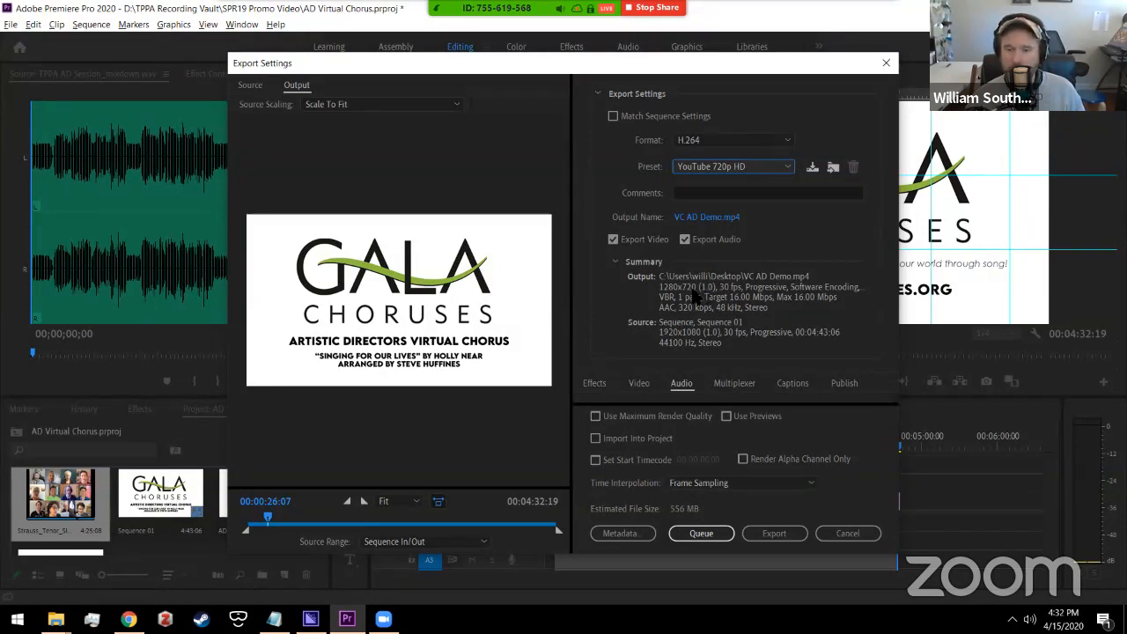
{"action": "left_click", "coordinate": [773, 532]}
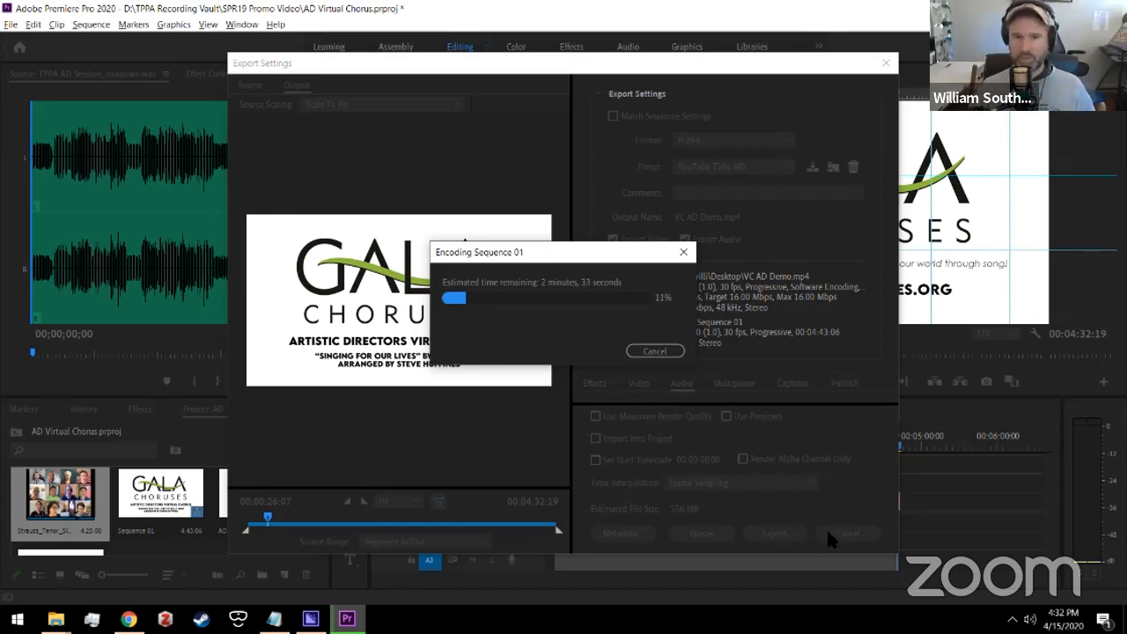
Step: Cancel the encode at 11%, close Export Settings, and bring up the file browser windows
{"action": "key", "text": "Escape"}
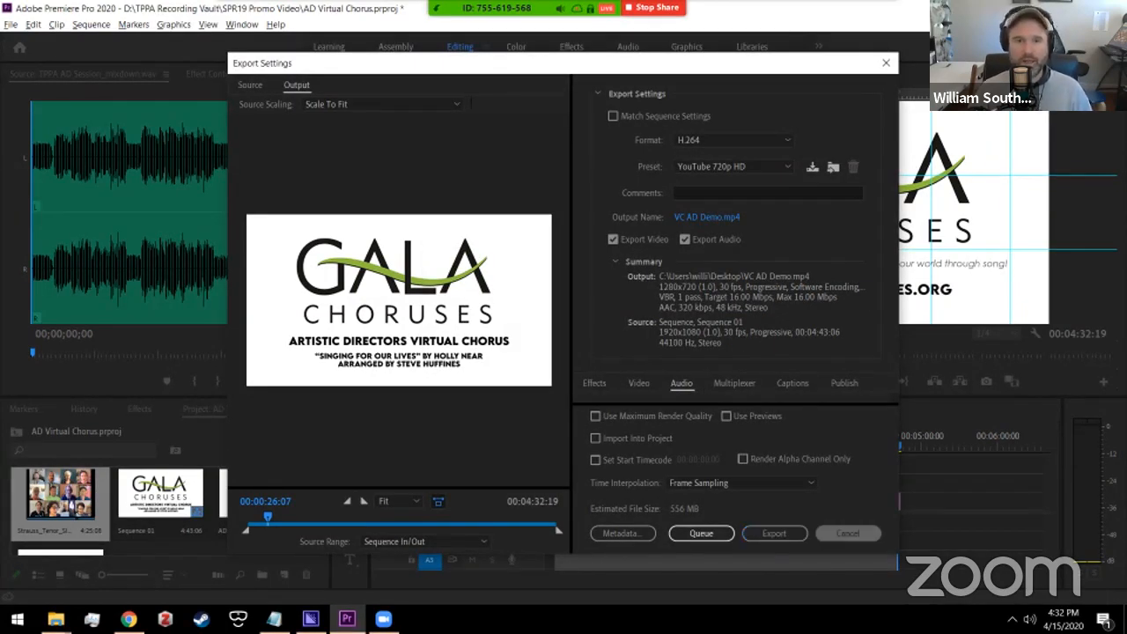
{"action": "key", "text": "Escape"}
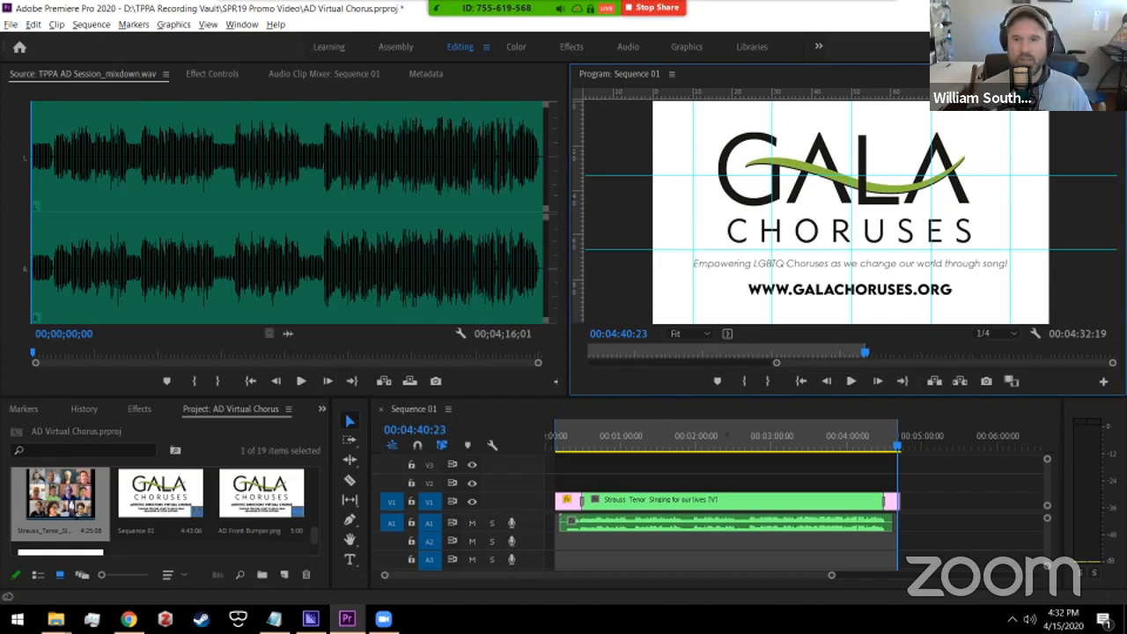
{"action": "left_click", "coordinate": [56, 618]}
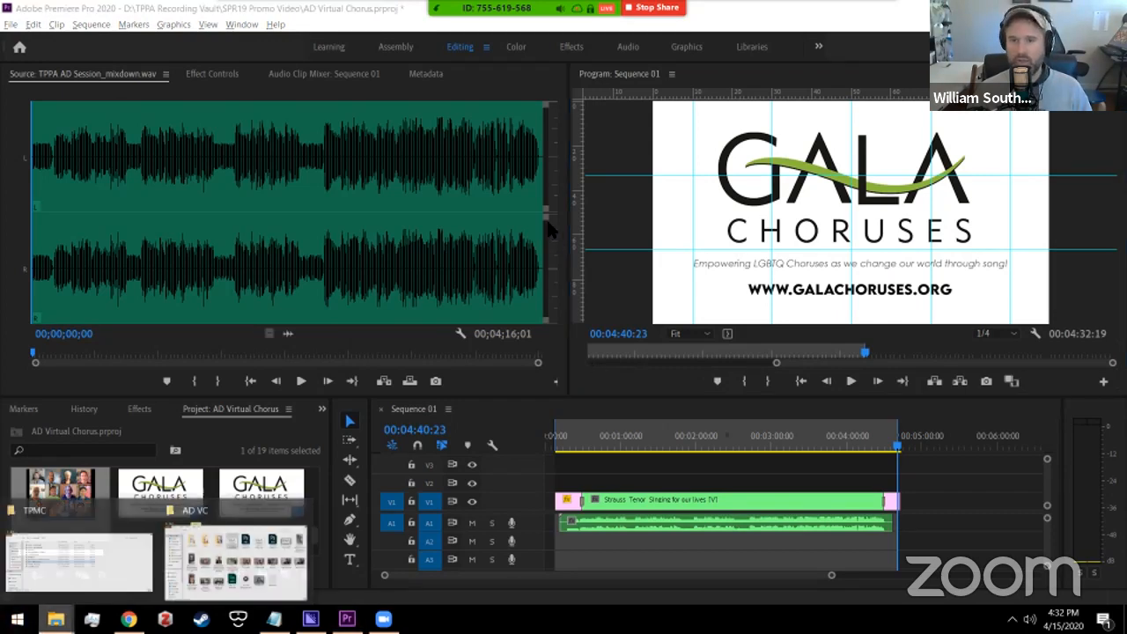
Step: Play AD VC YouTube Export.mp4 from the AD VC folder full screen from about 2:38
{"action": "left_click", "coordinate": [236, 556]}
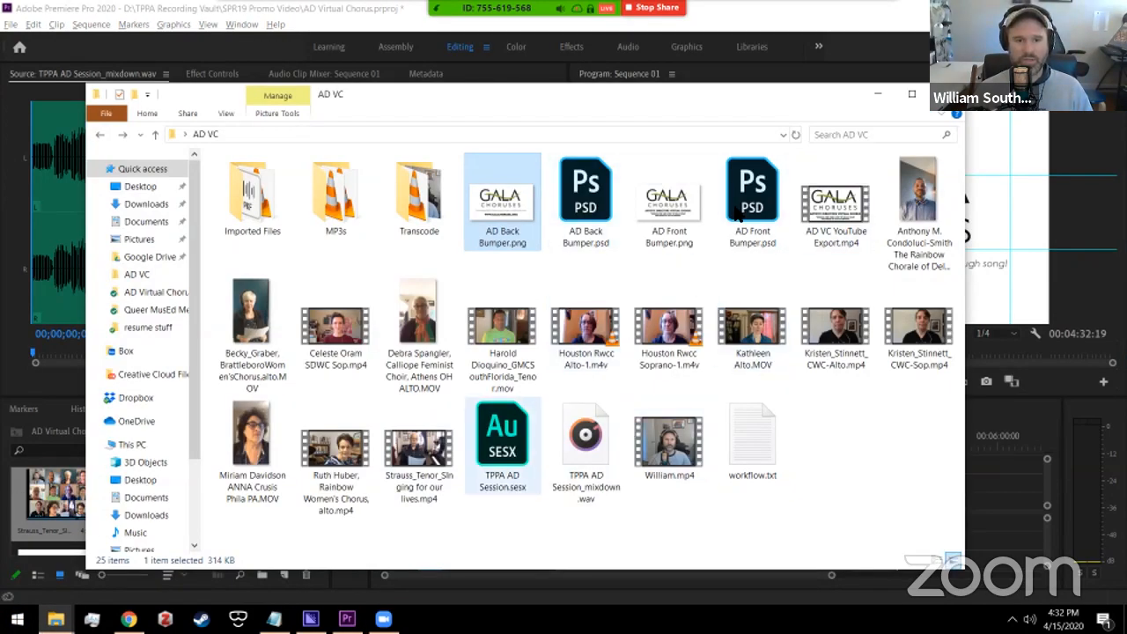
{"action": "left_click", "coordinate": [823, 197]}
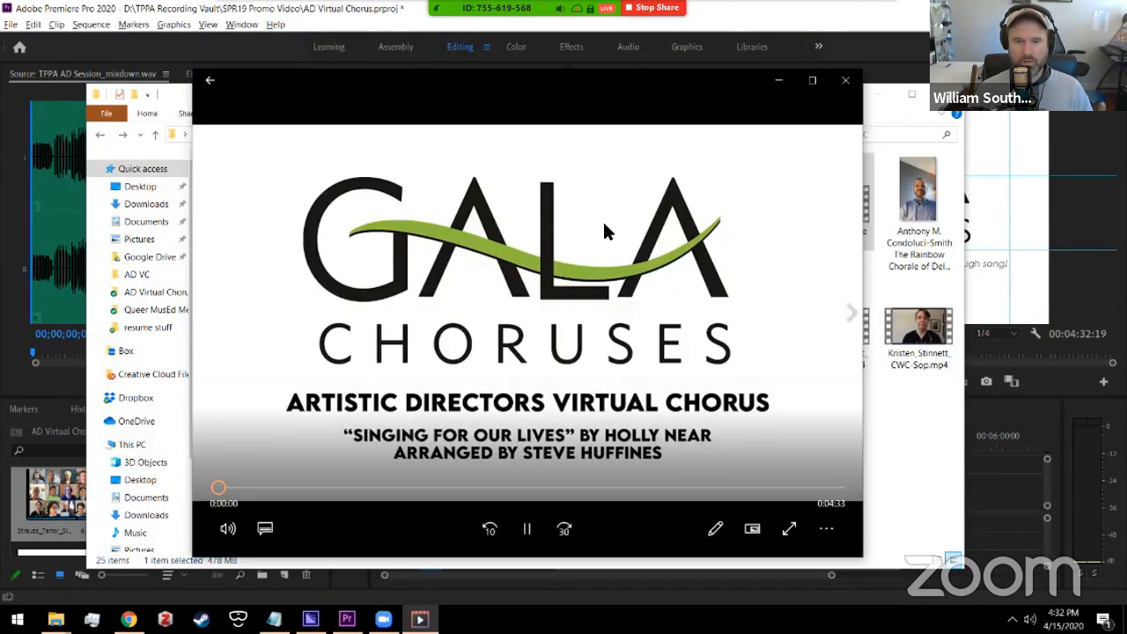
{"action": "left_click", "coordinate": [575, 488]}
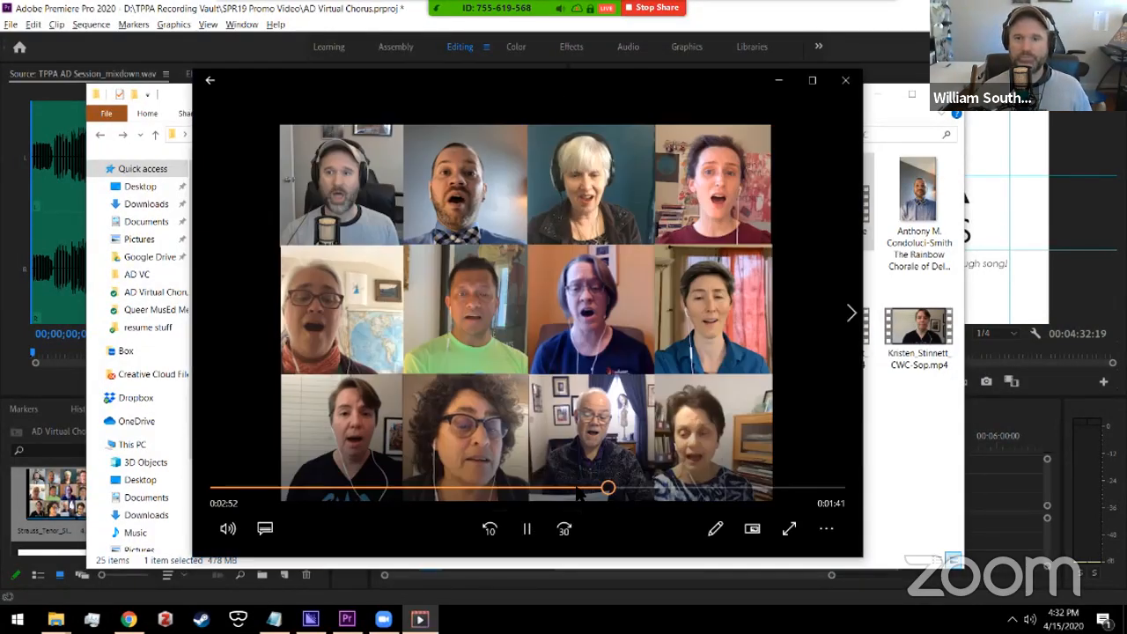
{"action": "double_click", "coordinate": [598, 303]}
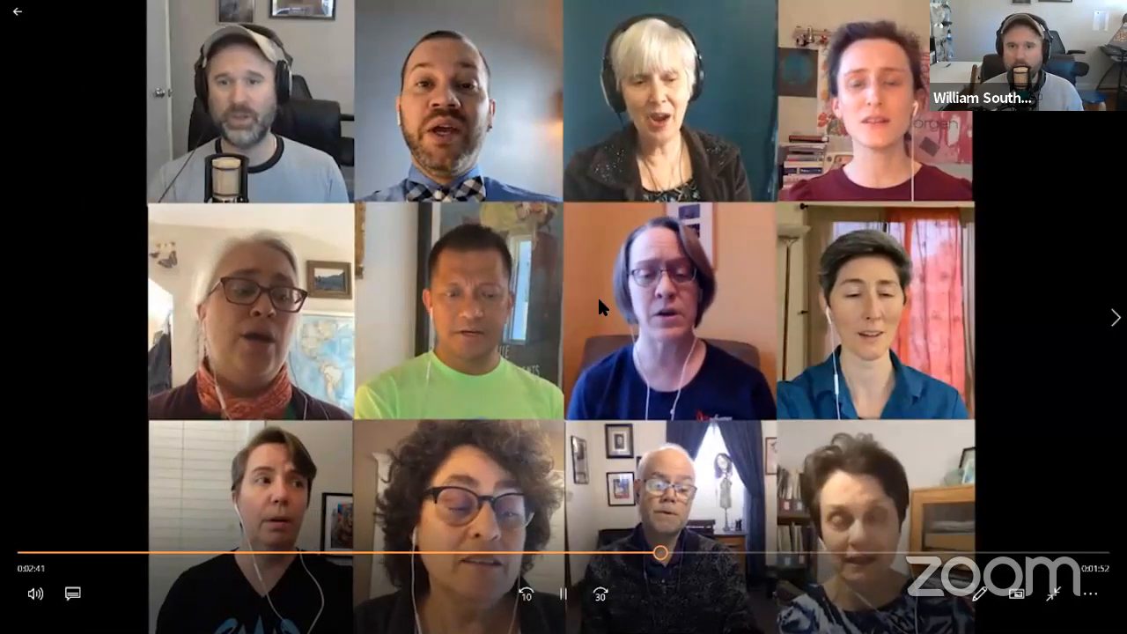